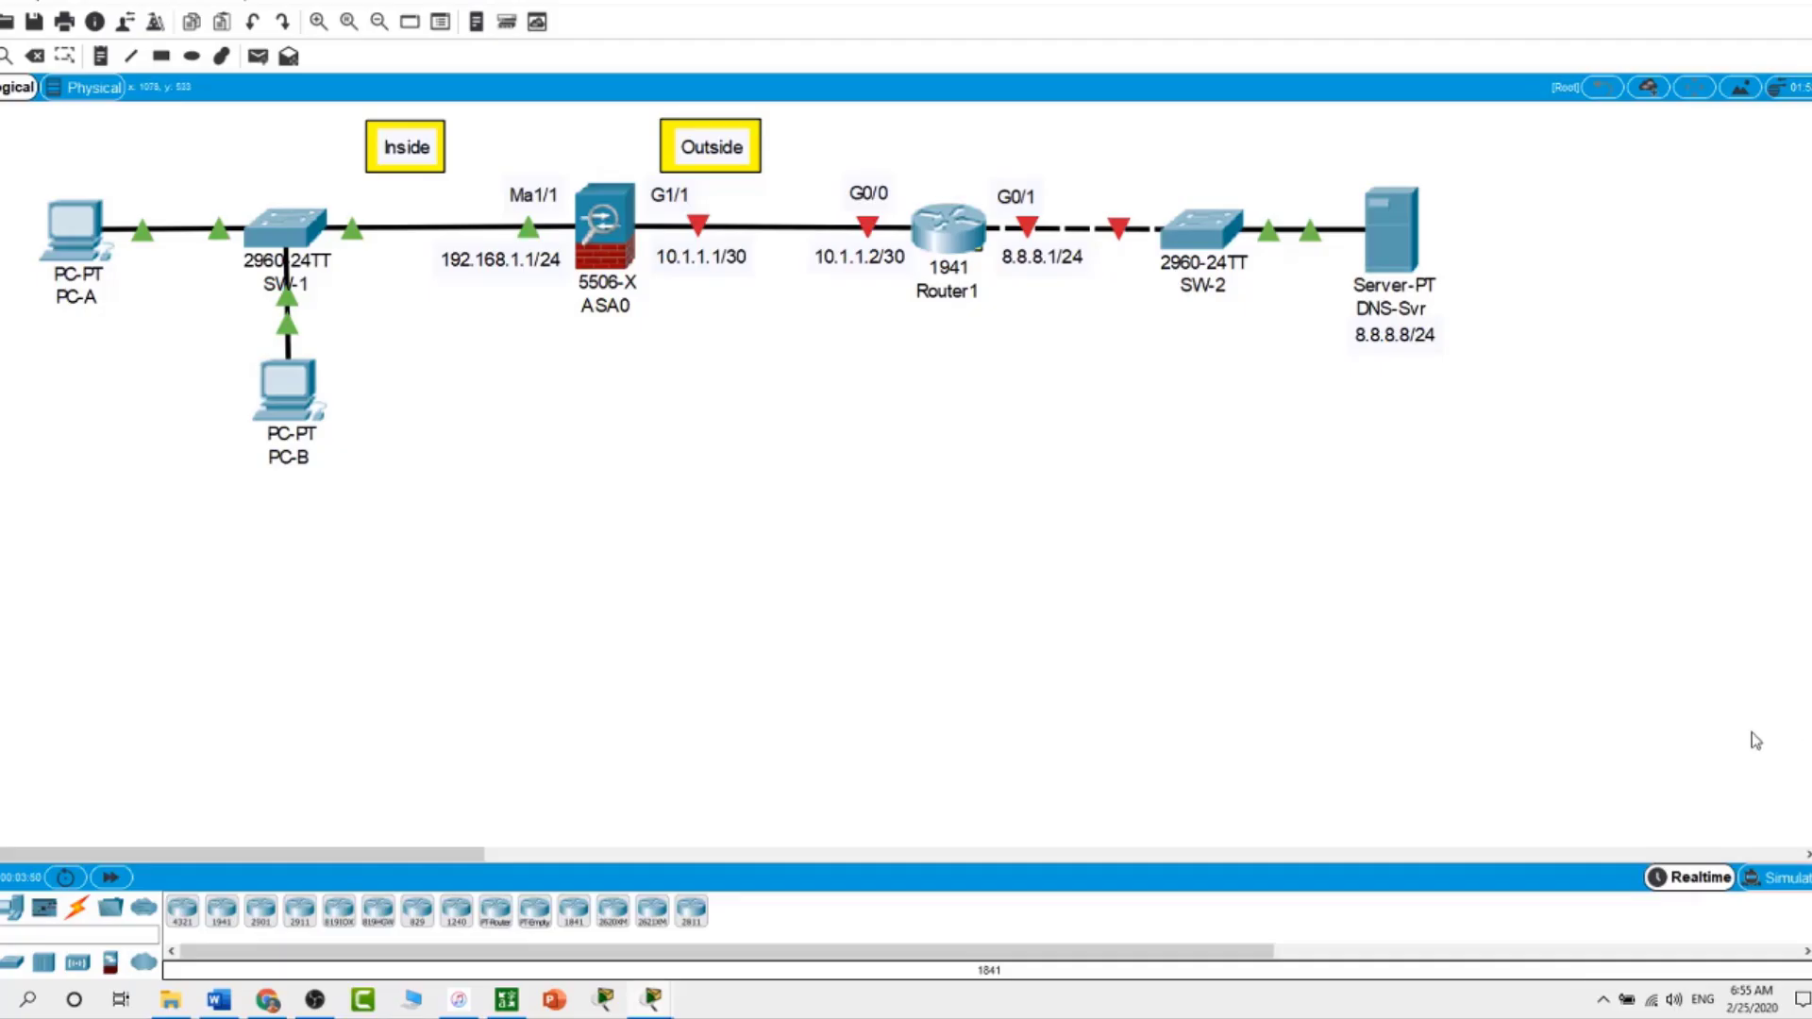
On the router's CLI, enter privileged and global configuration mode and set hostname Router1
click(937, 229)
key(Return)
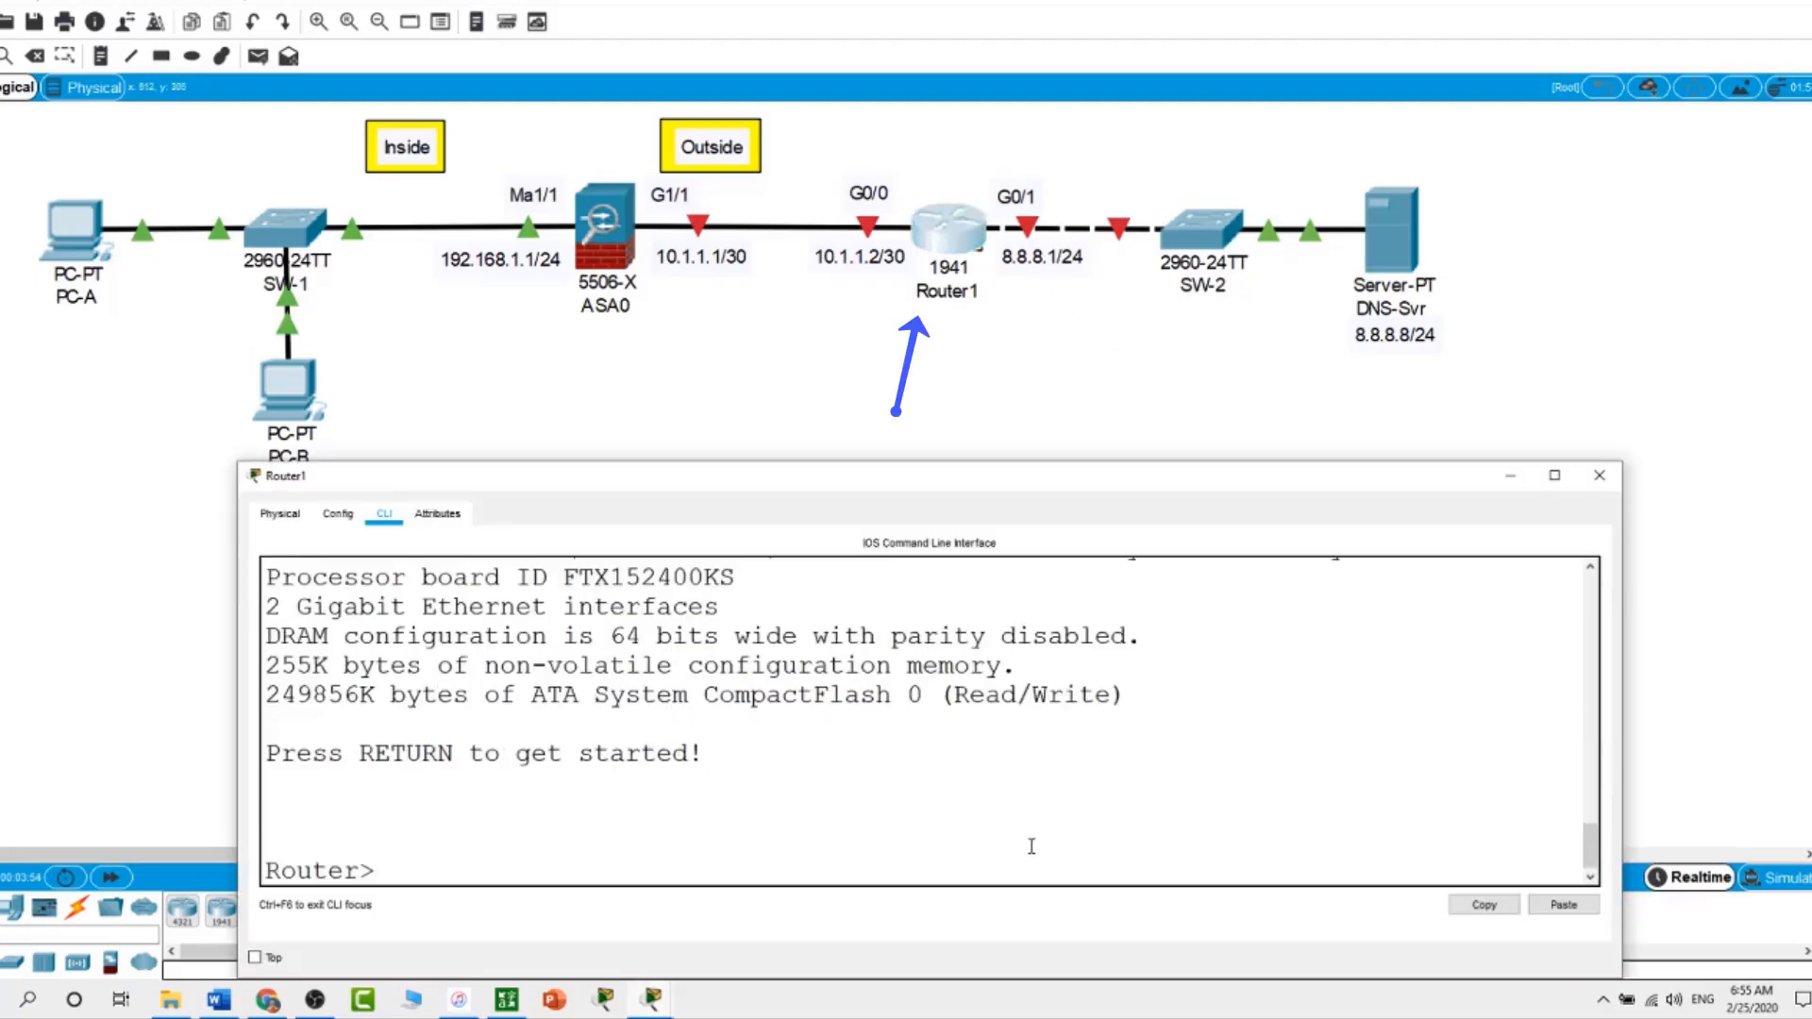
text(en)
key(Return)
text(c)
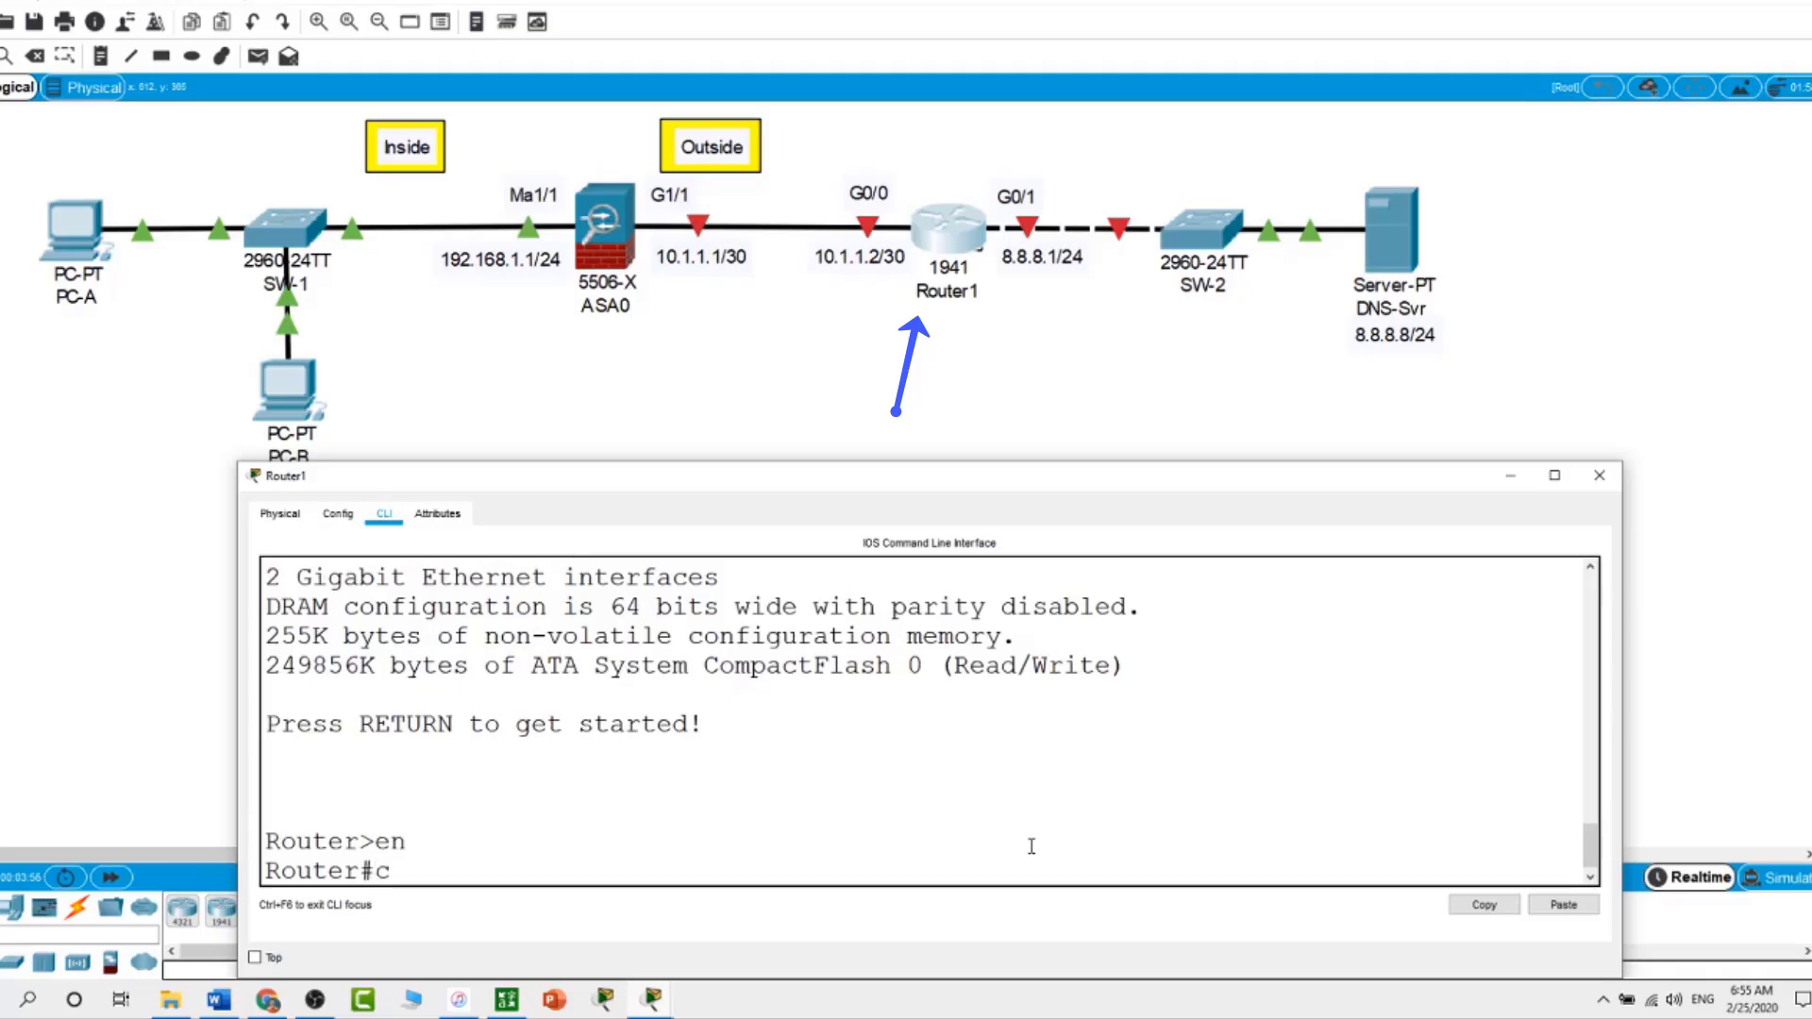
text(onf t)
key(Return)
text(hos)
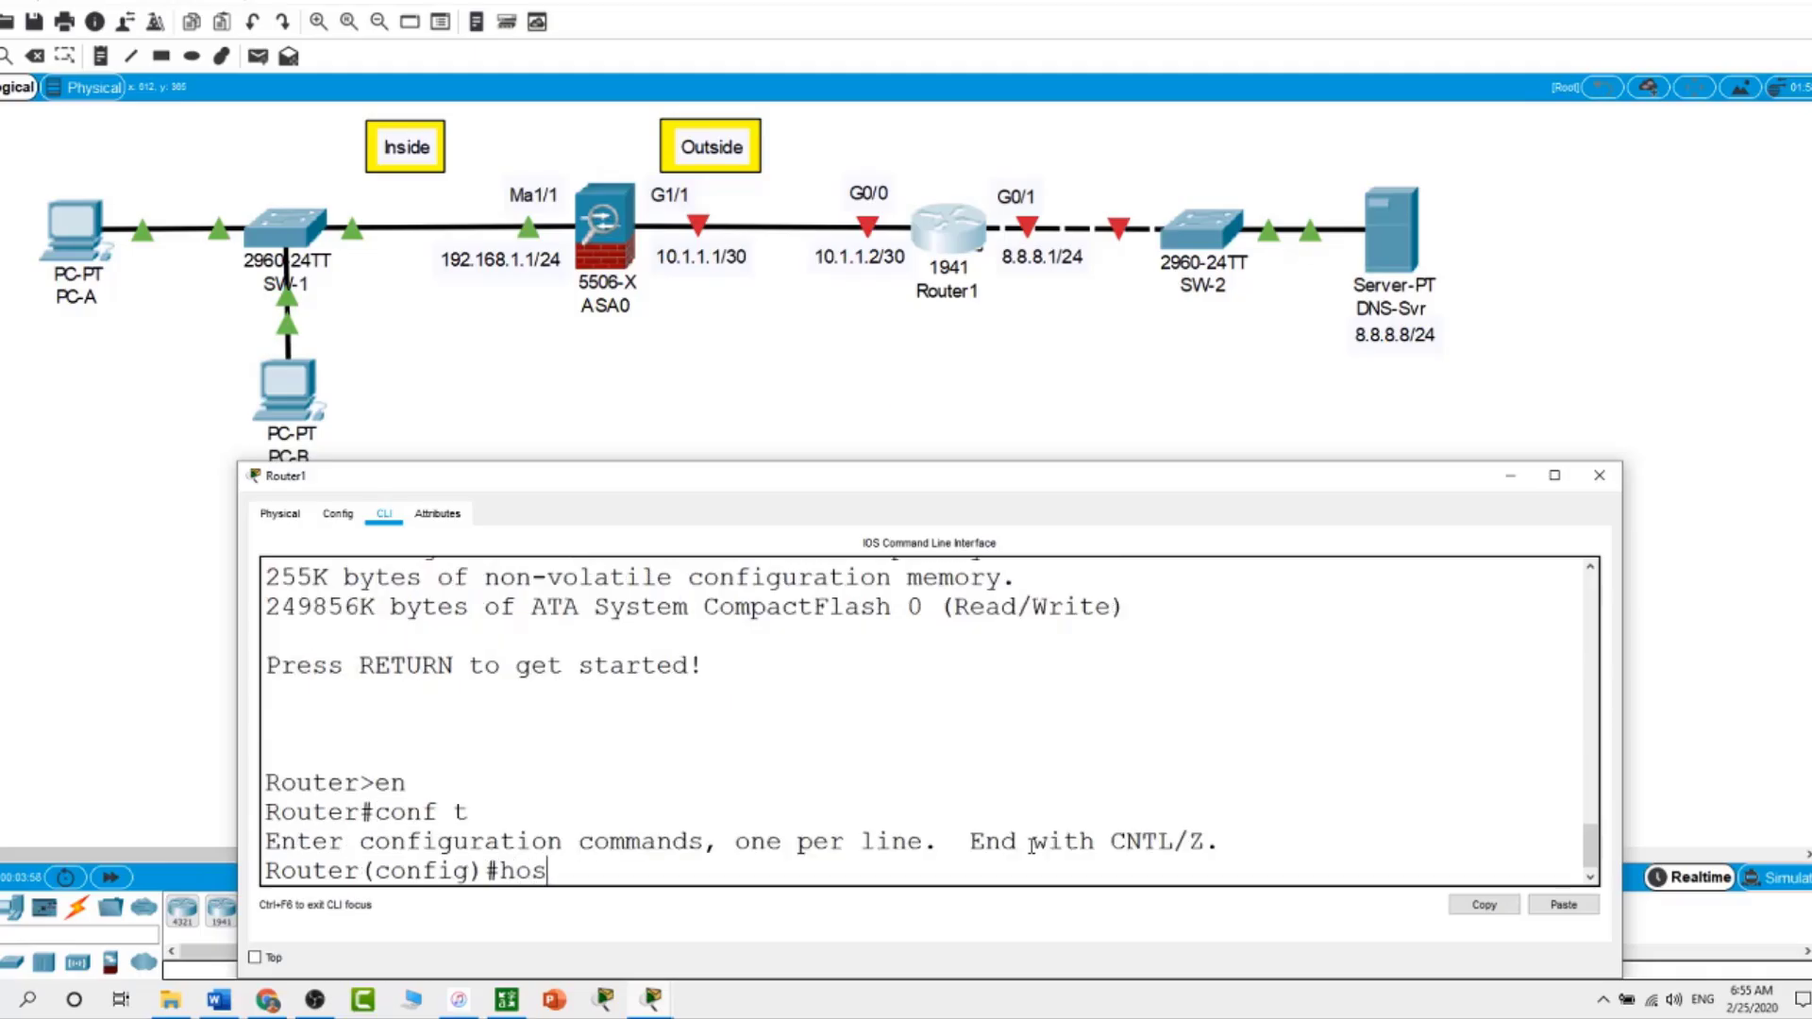
text(tname Router1)
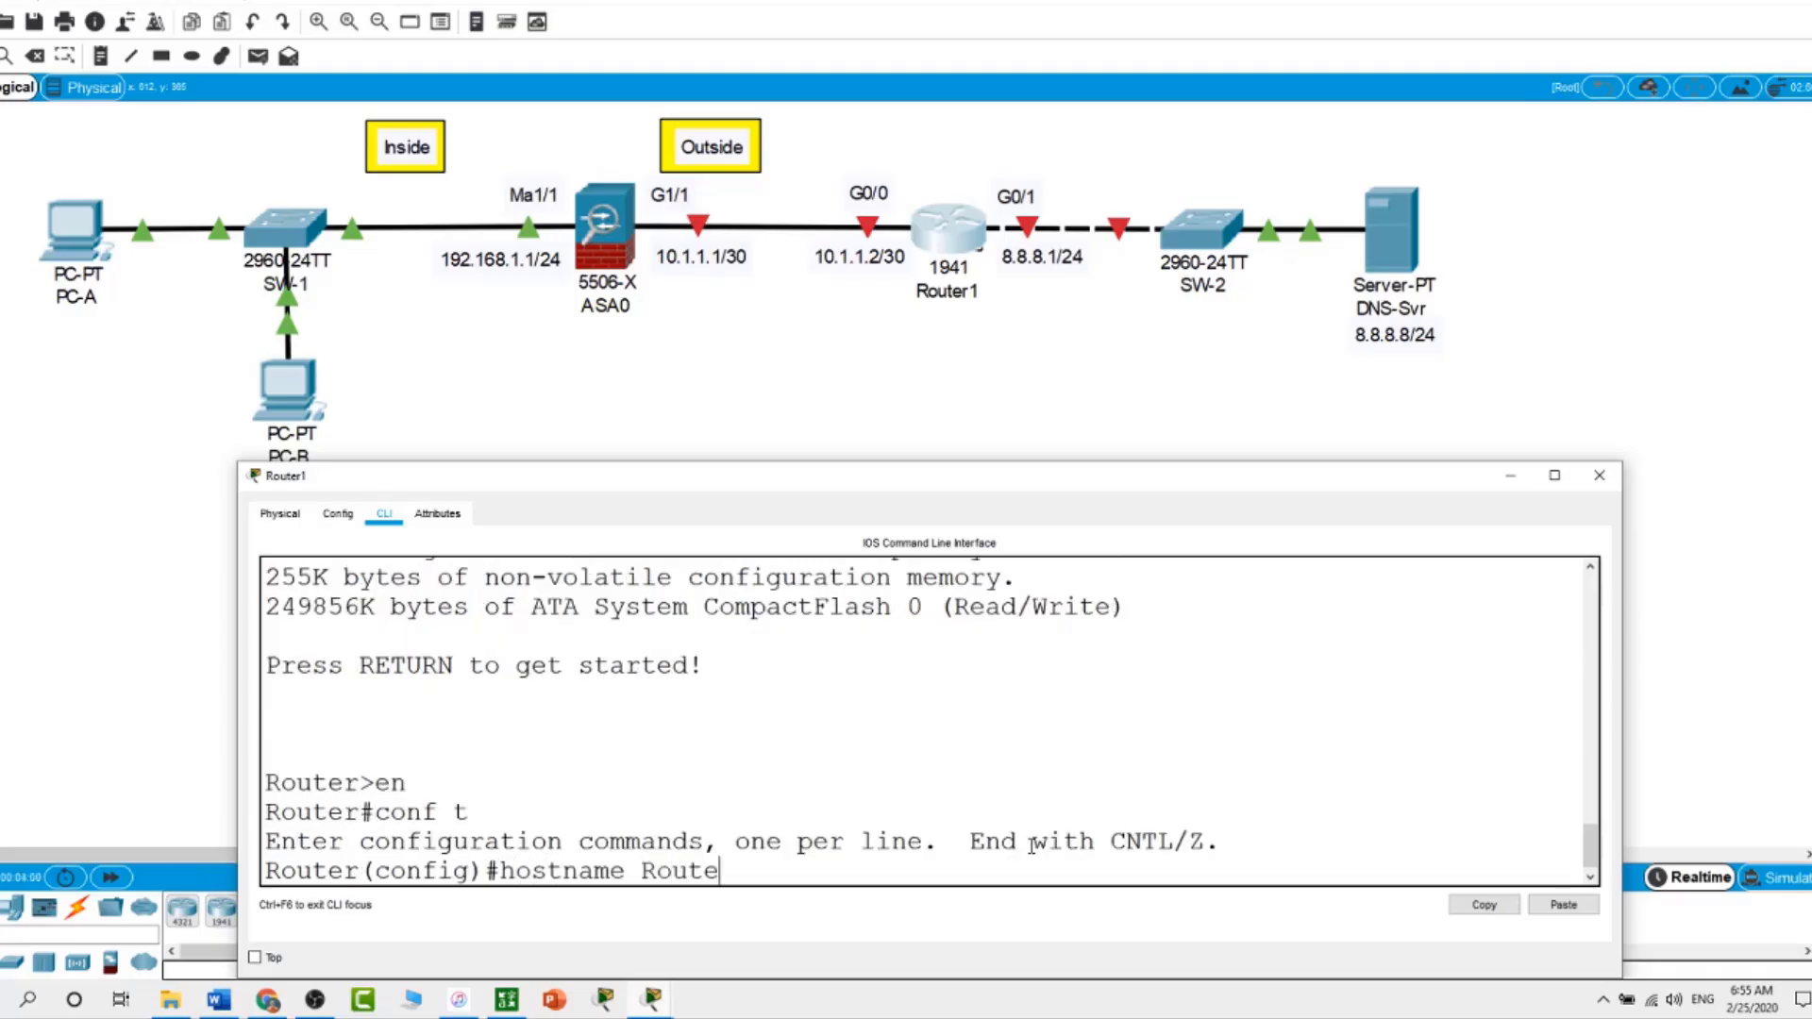
key(Return)
Give G0/1 address 8.8.8.1 255.255.255.0 and enable it with no shut
text(i)
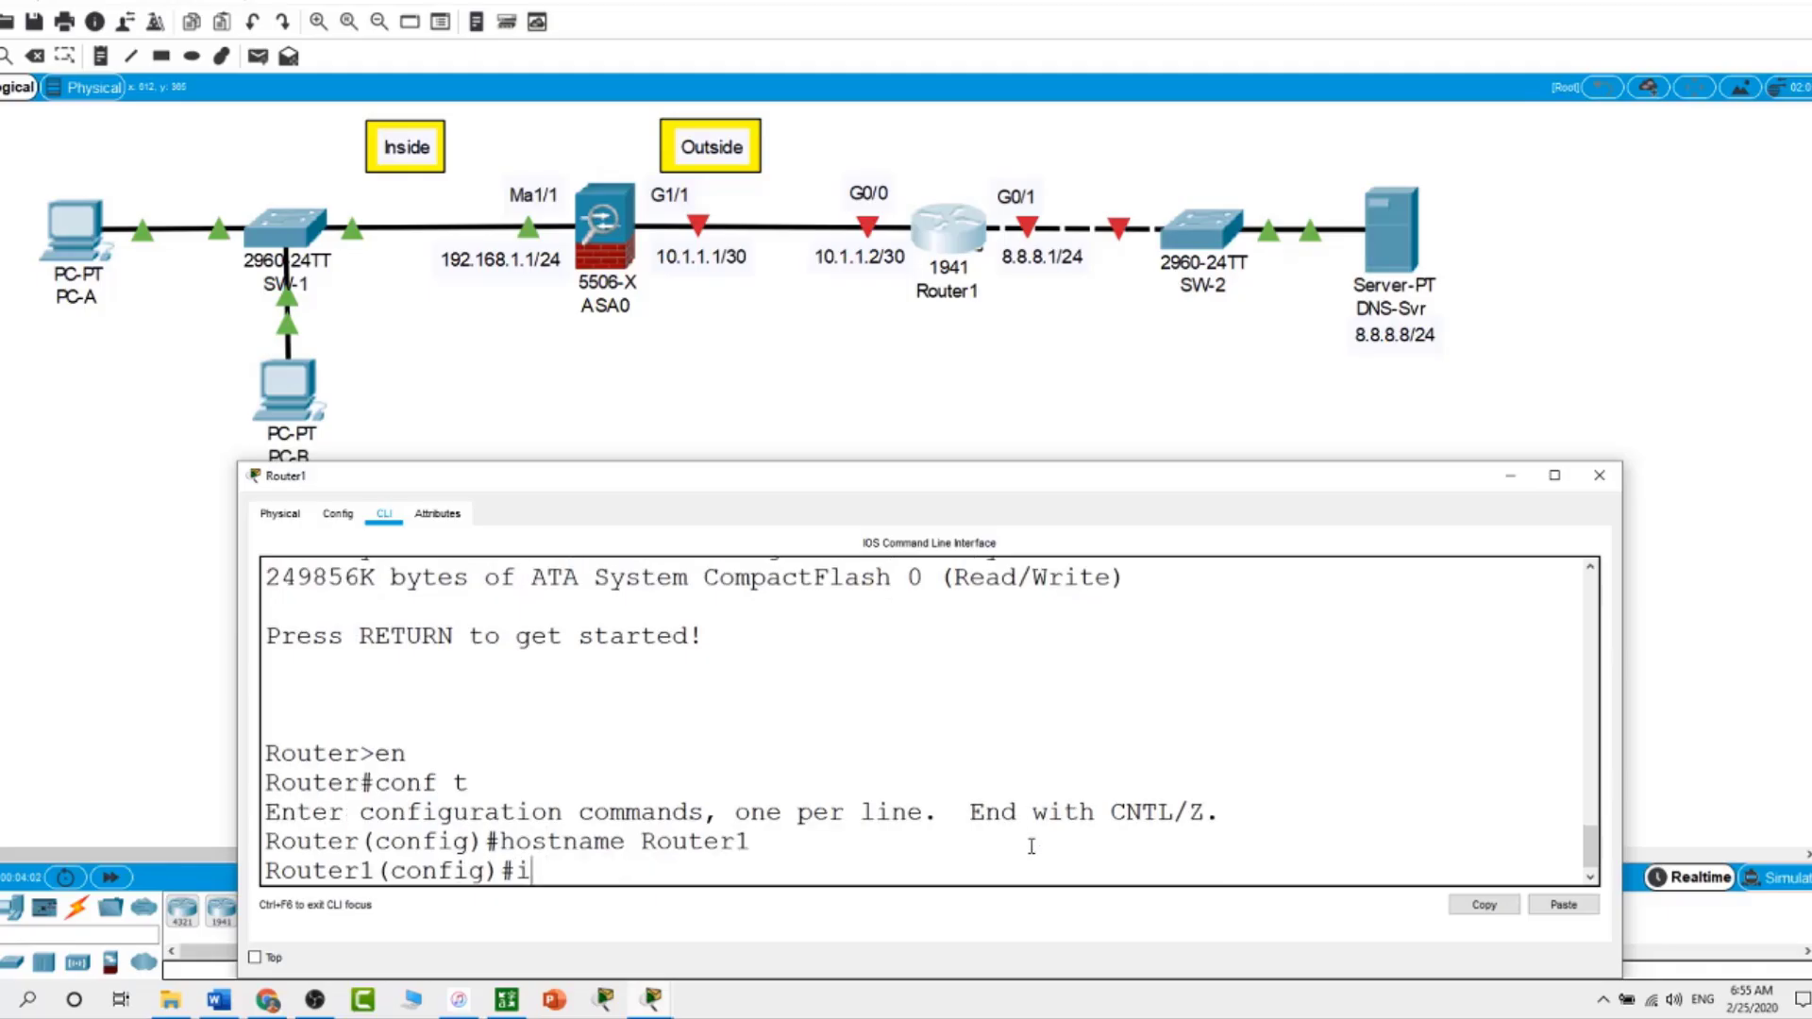
text(nt g9)
key(BackSpace)
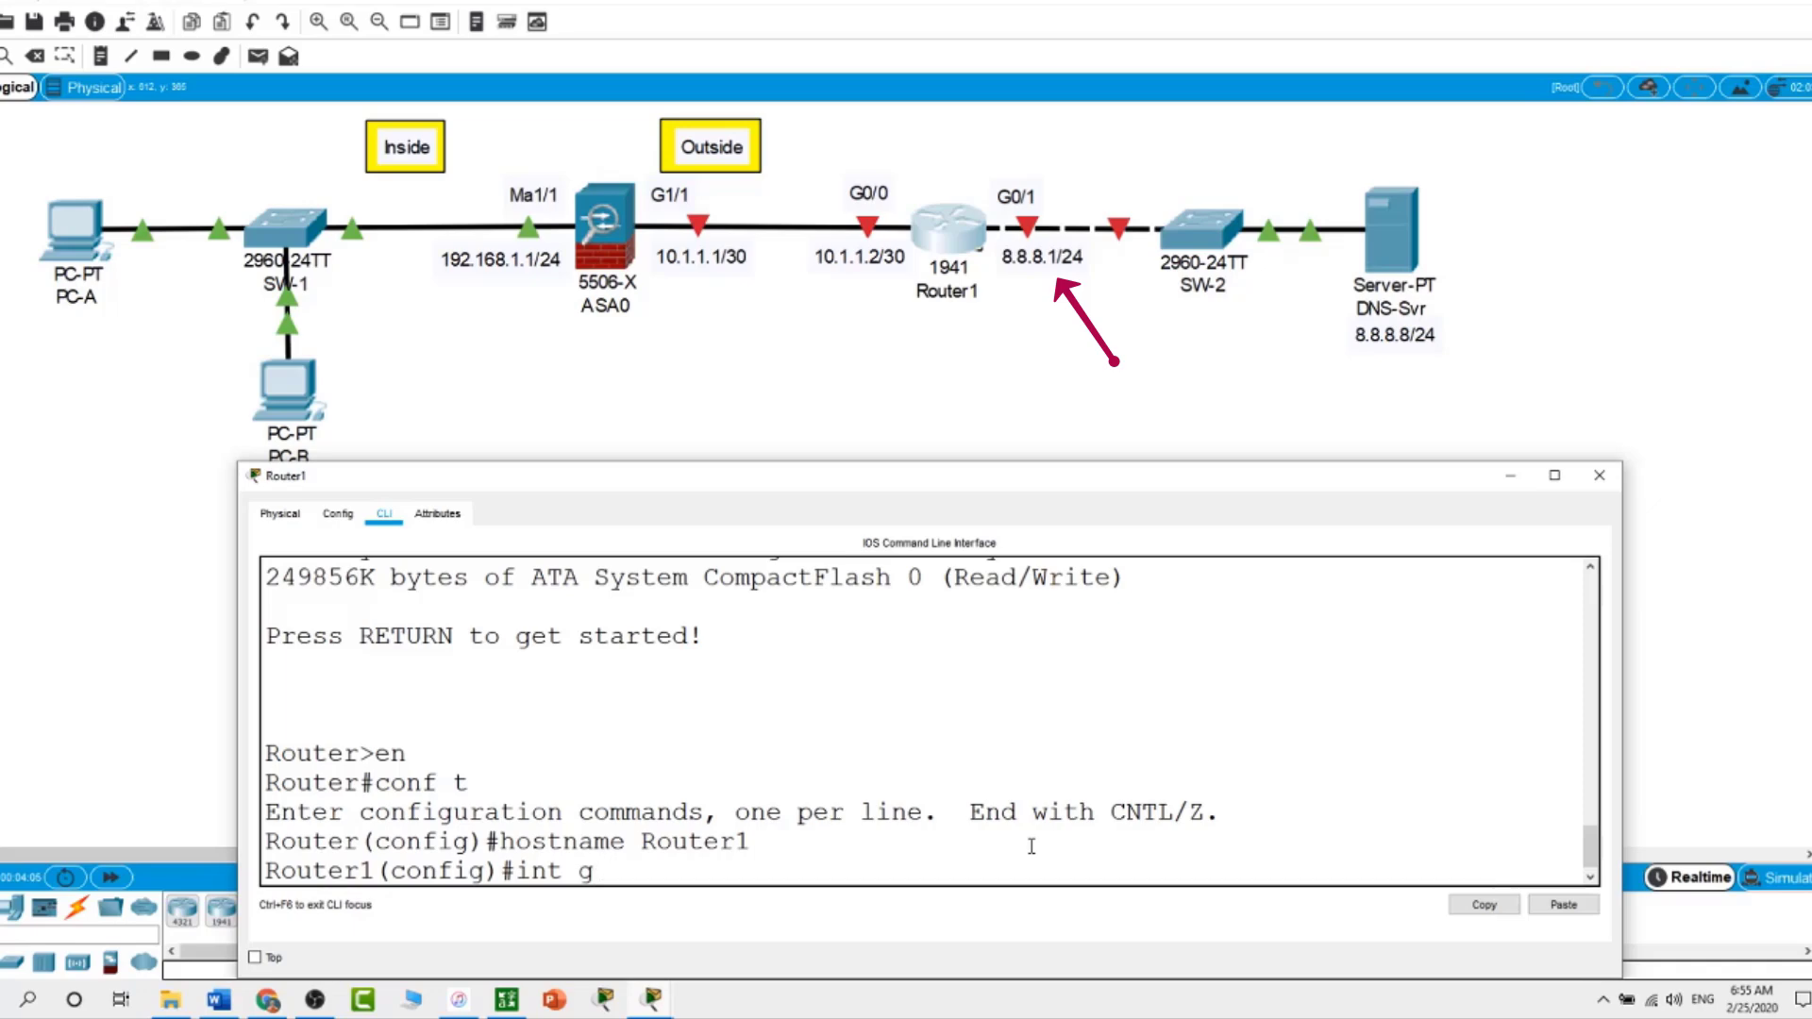
text(0/1)
key(Return)
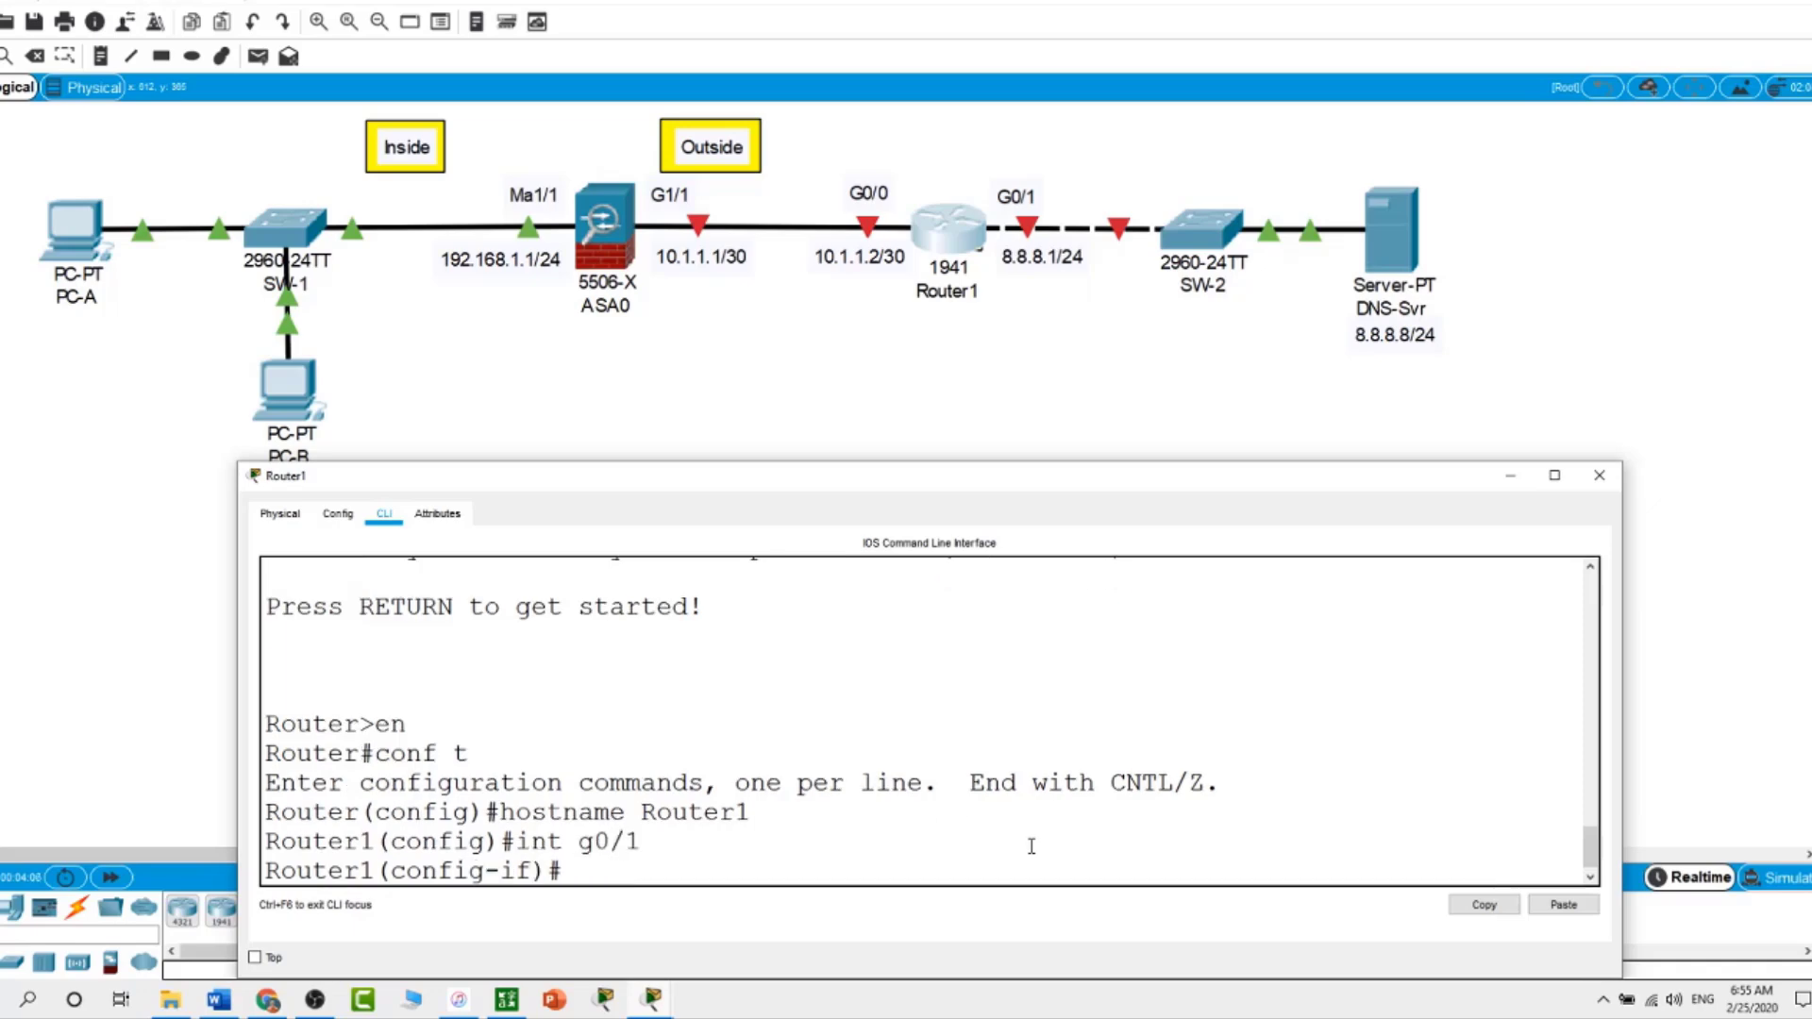
text(ip address 8.8)
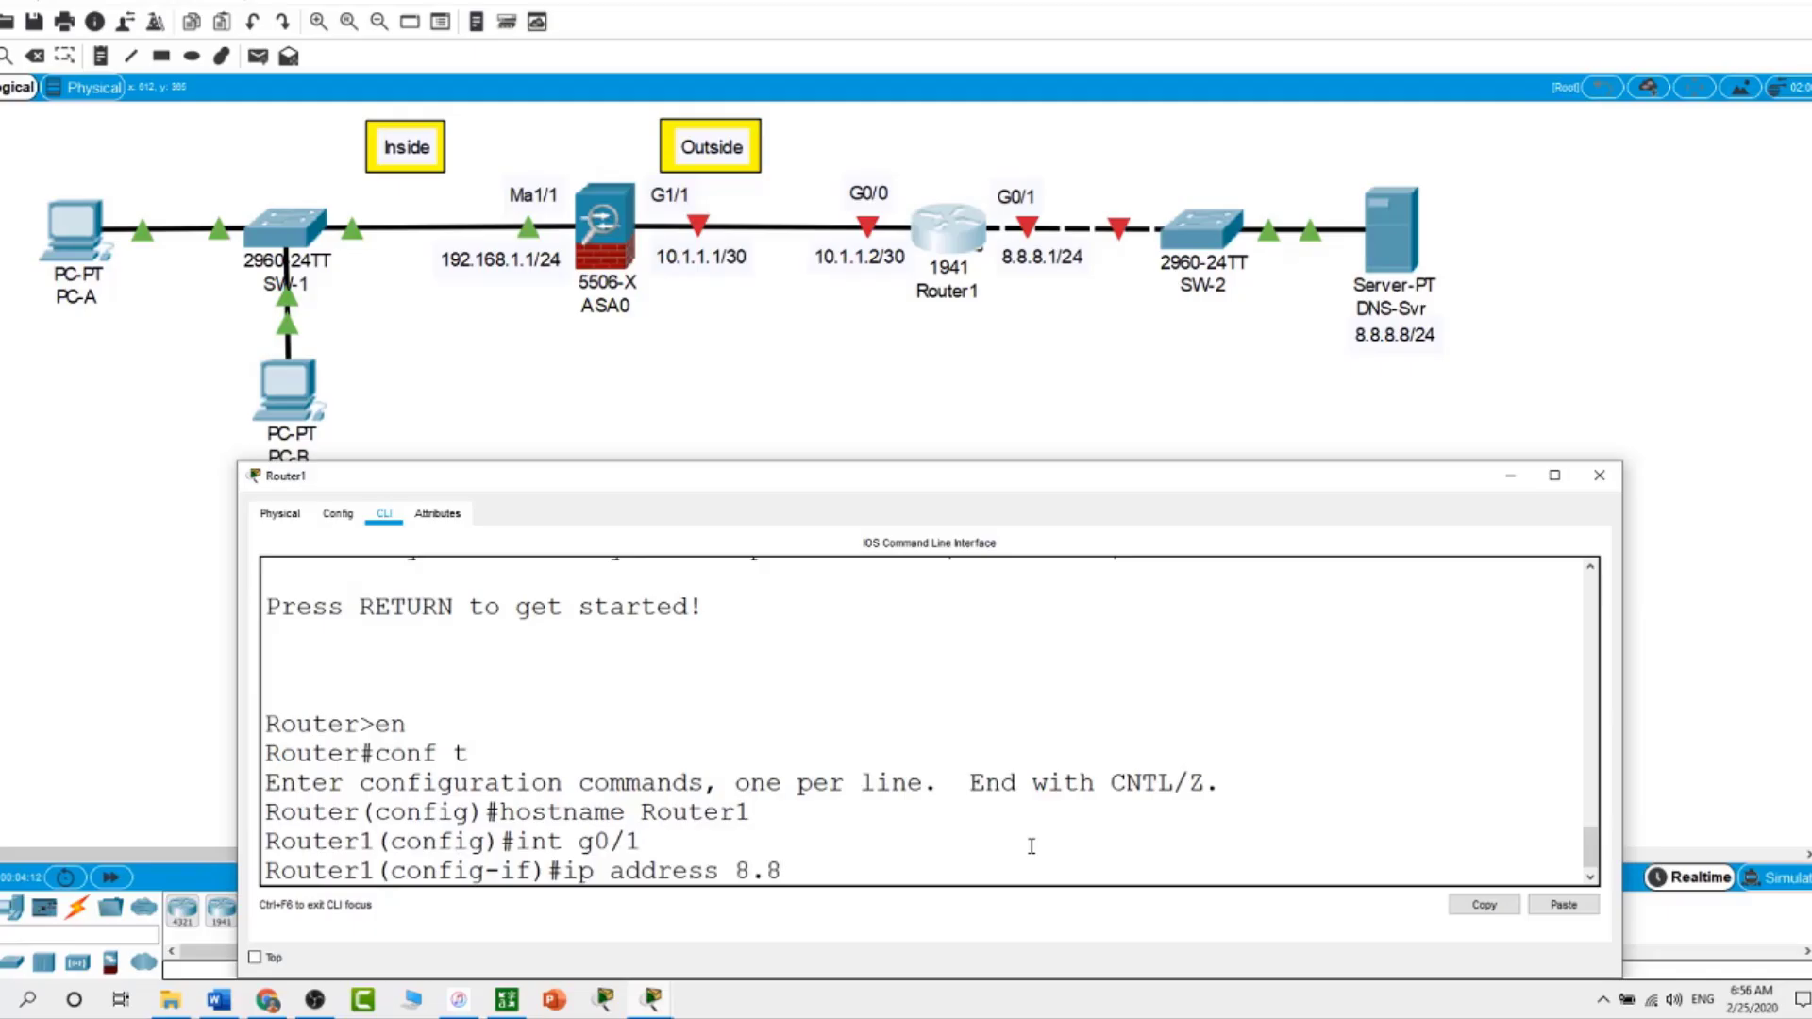
text(.8.1 255.255.255.0)
key(Return)
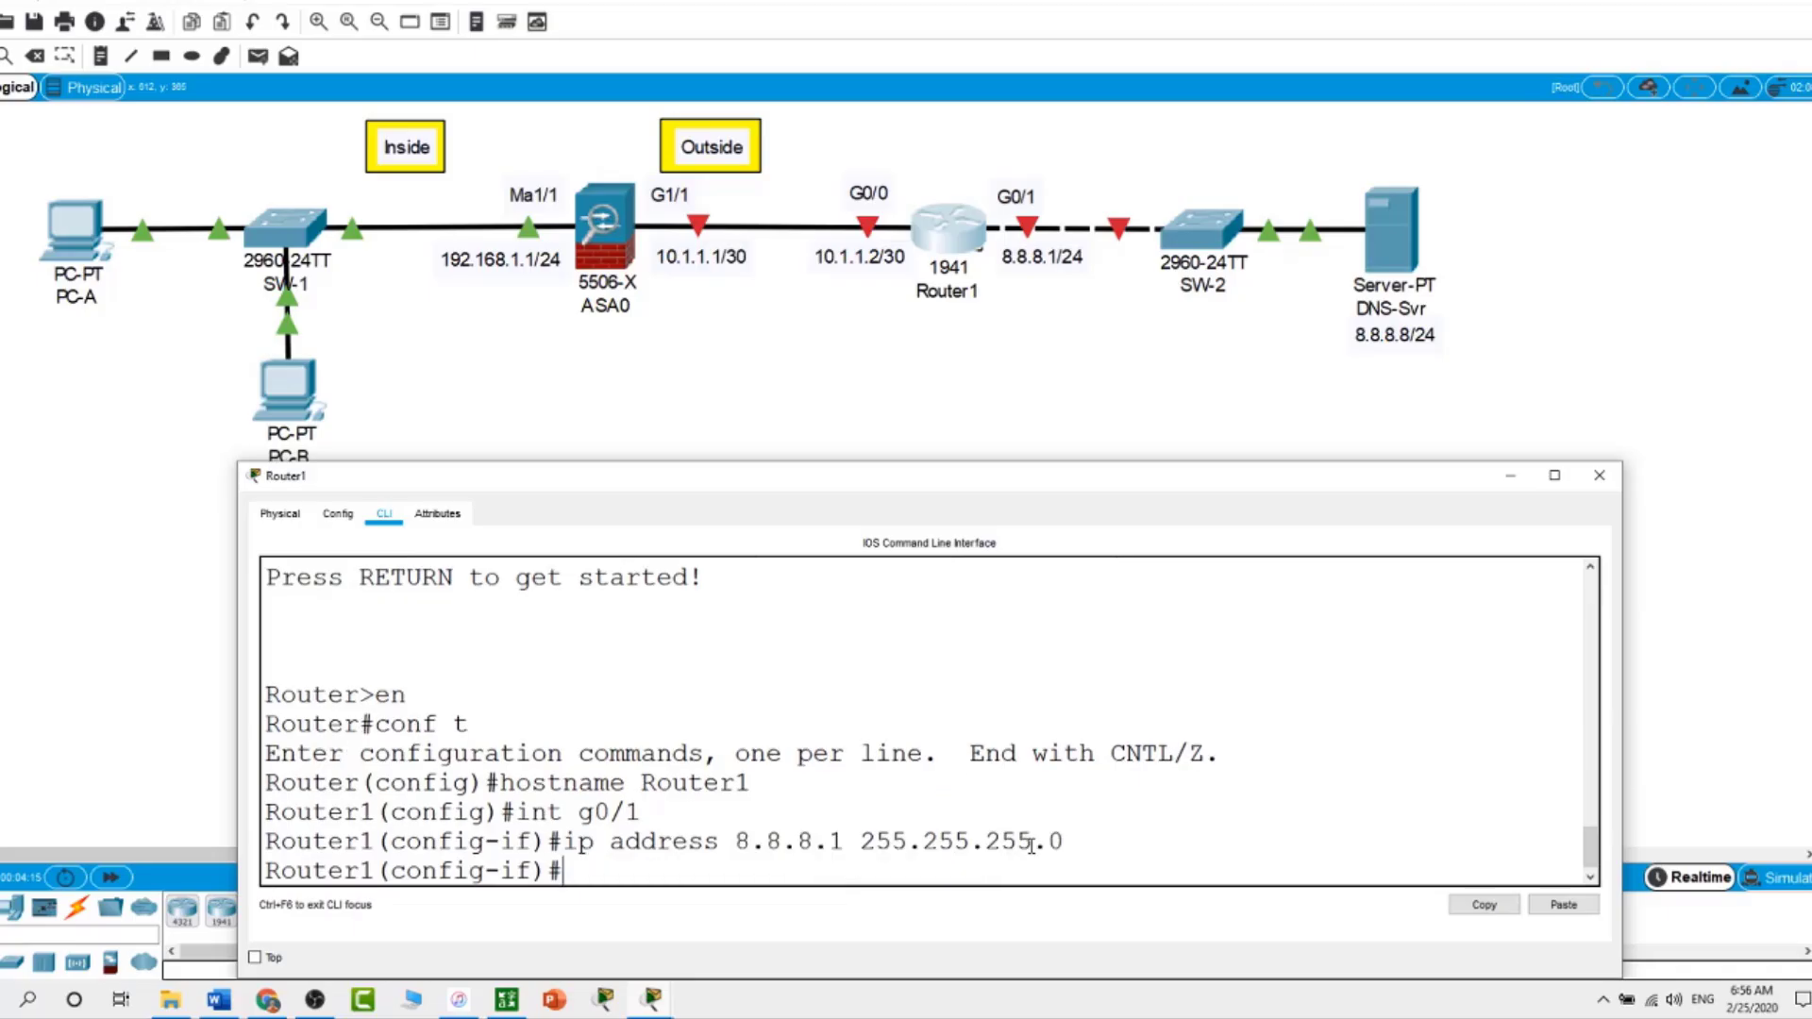
text(no shut)
key(Return)
Give G0/0 address 10.1.1.2 255.255.255.252 and enable it with no shut
key(Return)
text(i)
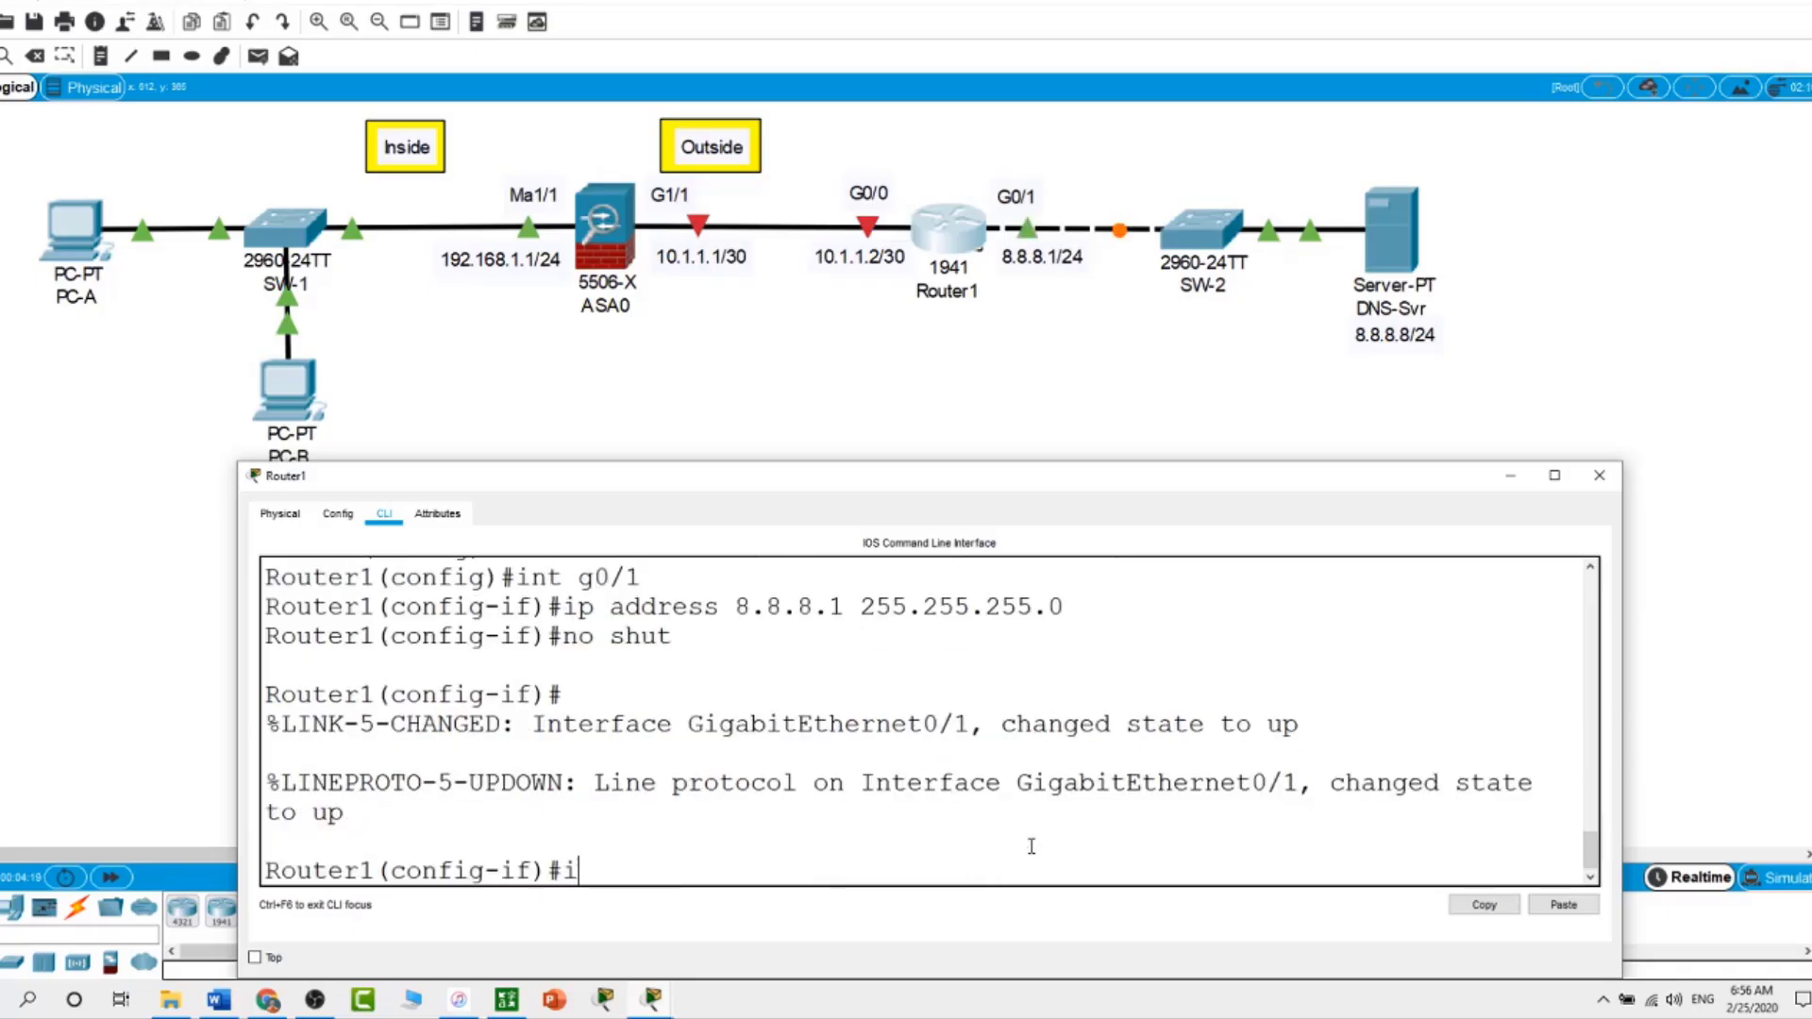
text(nt g0/0)
key(Return)
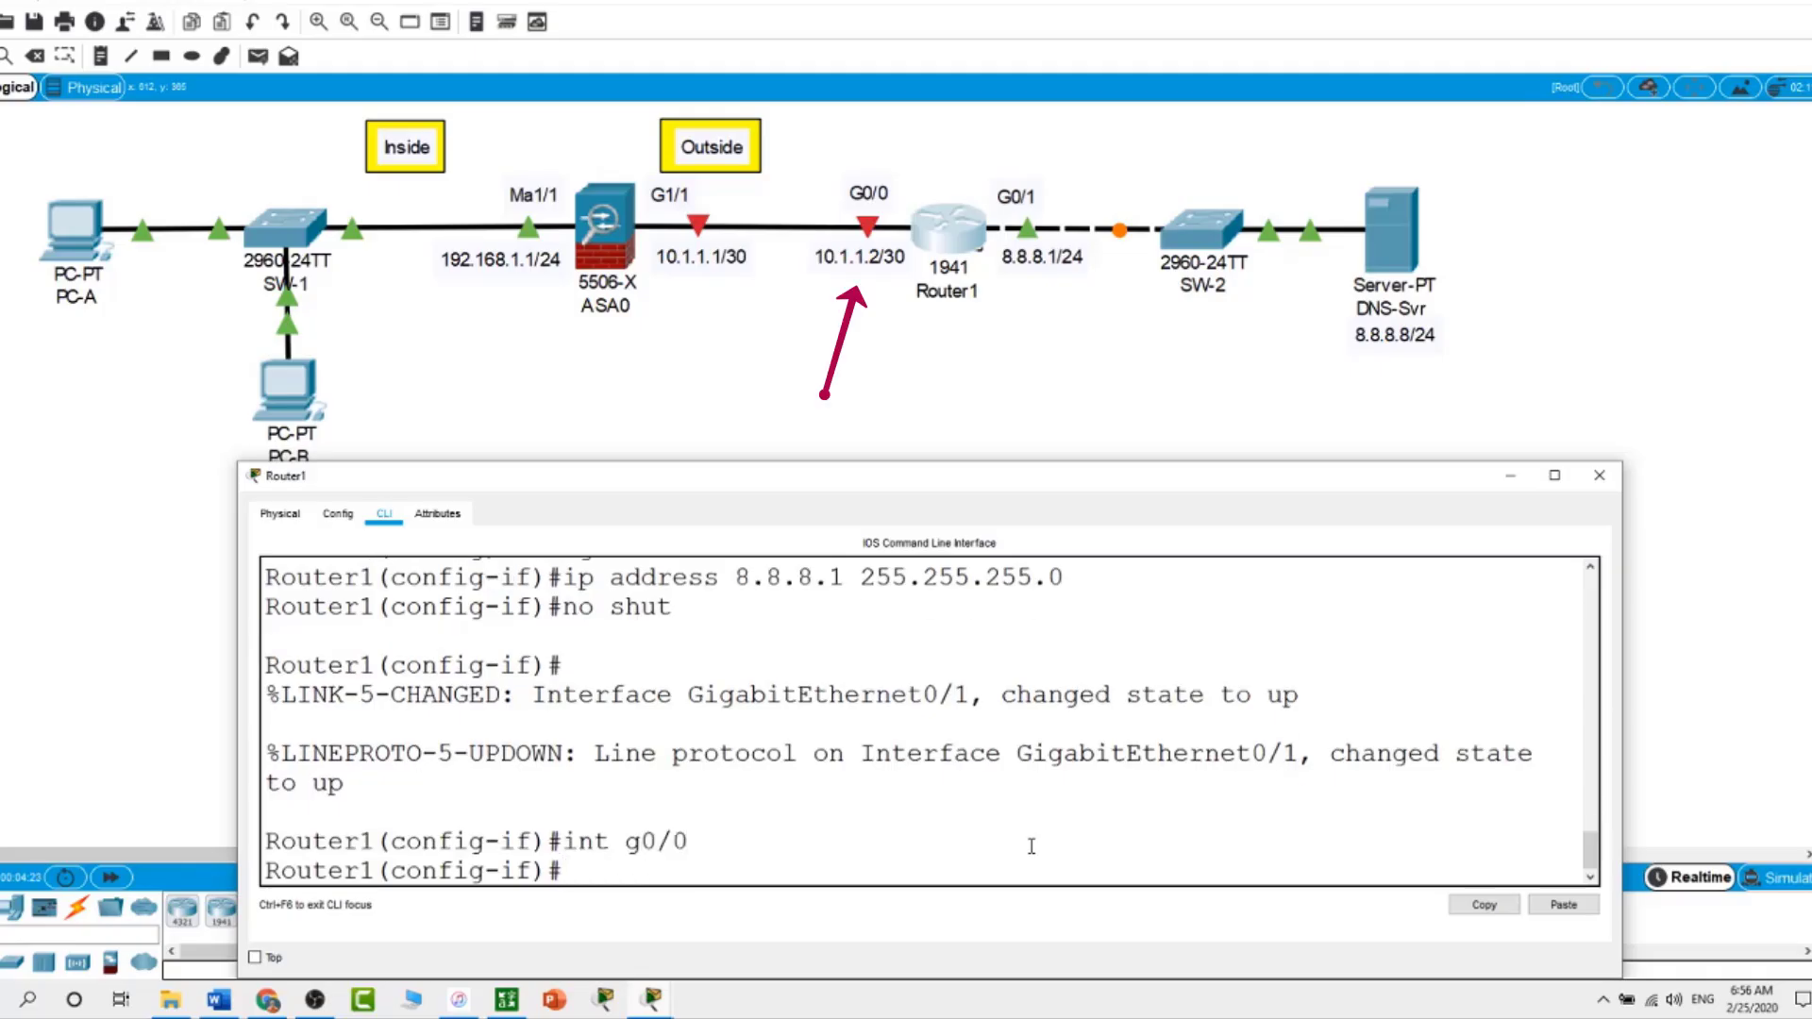
text(ip a)
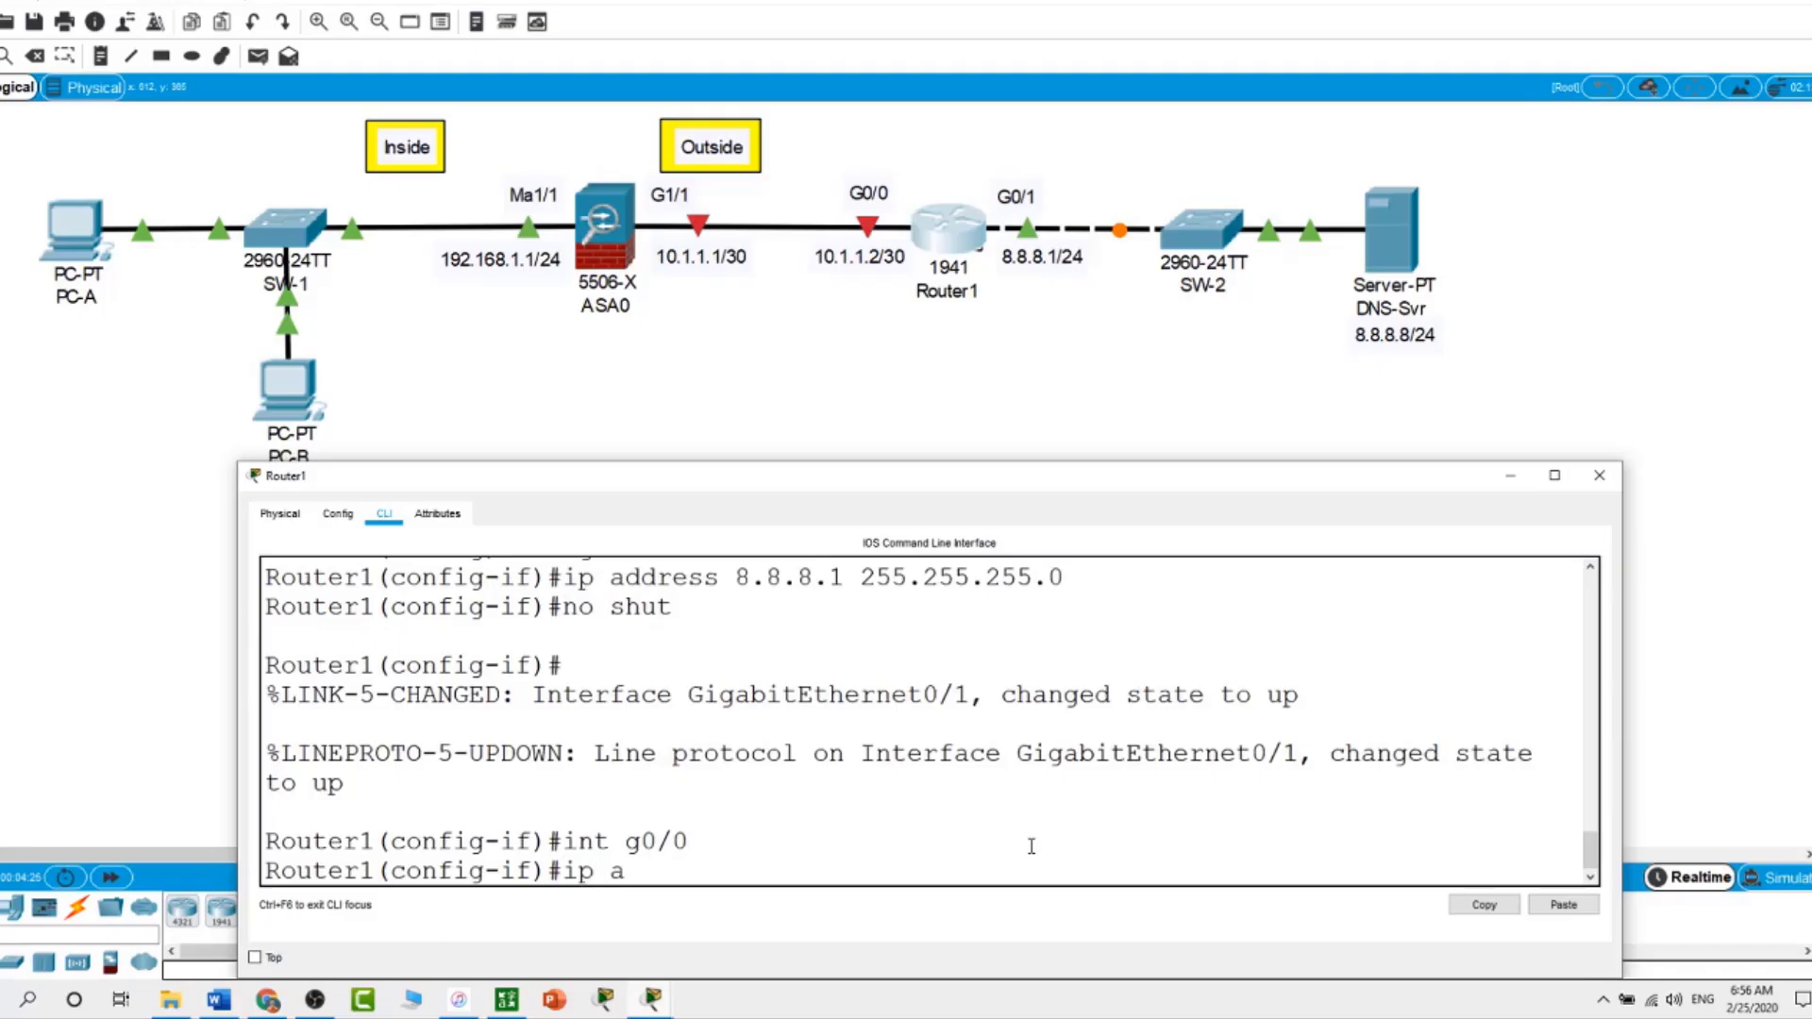
text(ddress 10.1.1.)
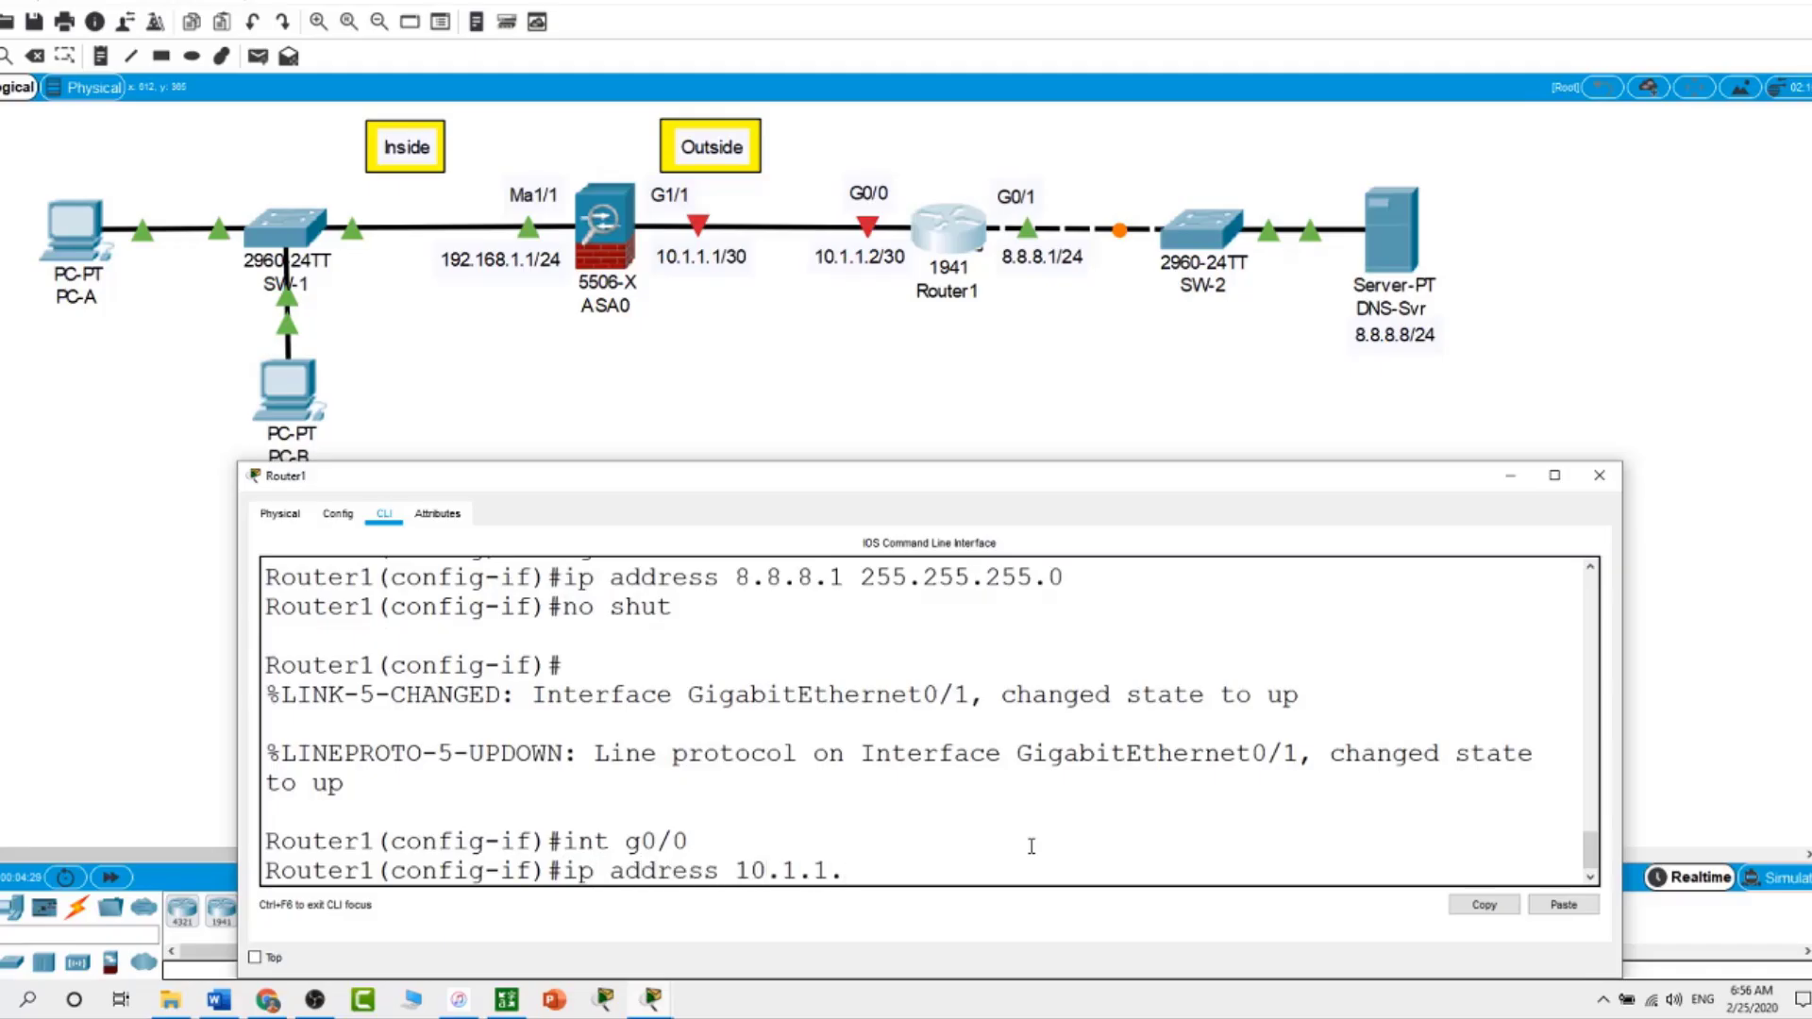
text(2 255.255.255.252)
key(Return)
text(no shut)
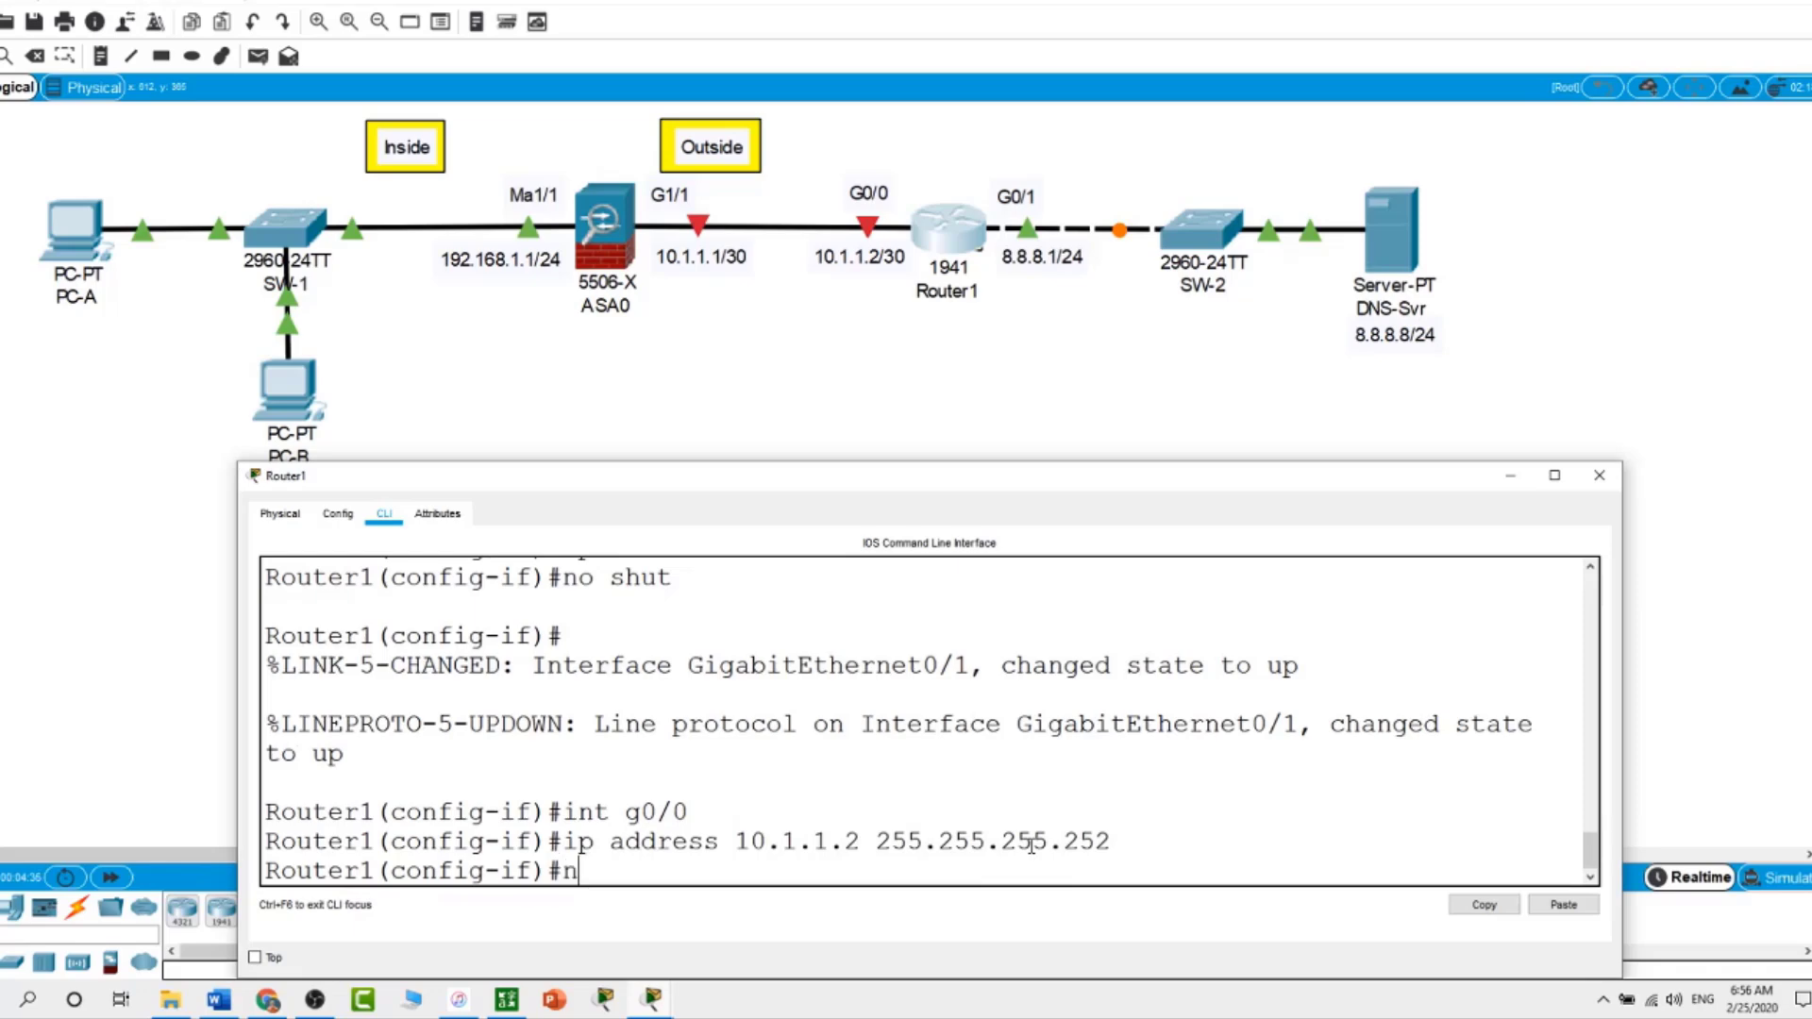
key(Return)
key(Return)
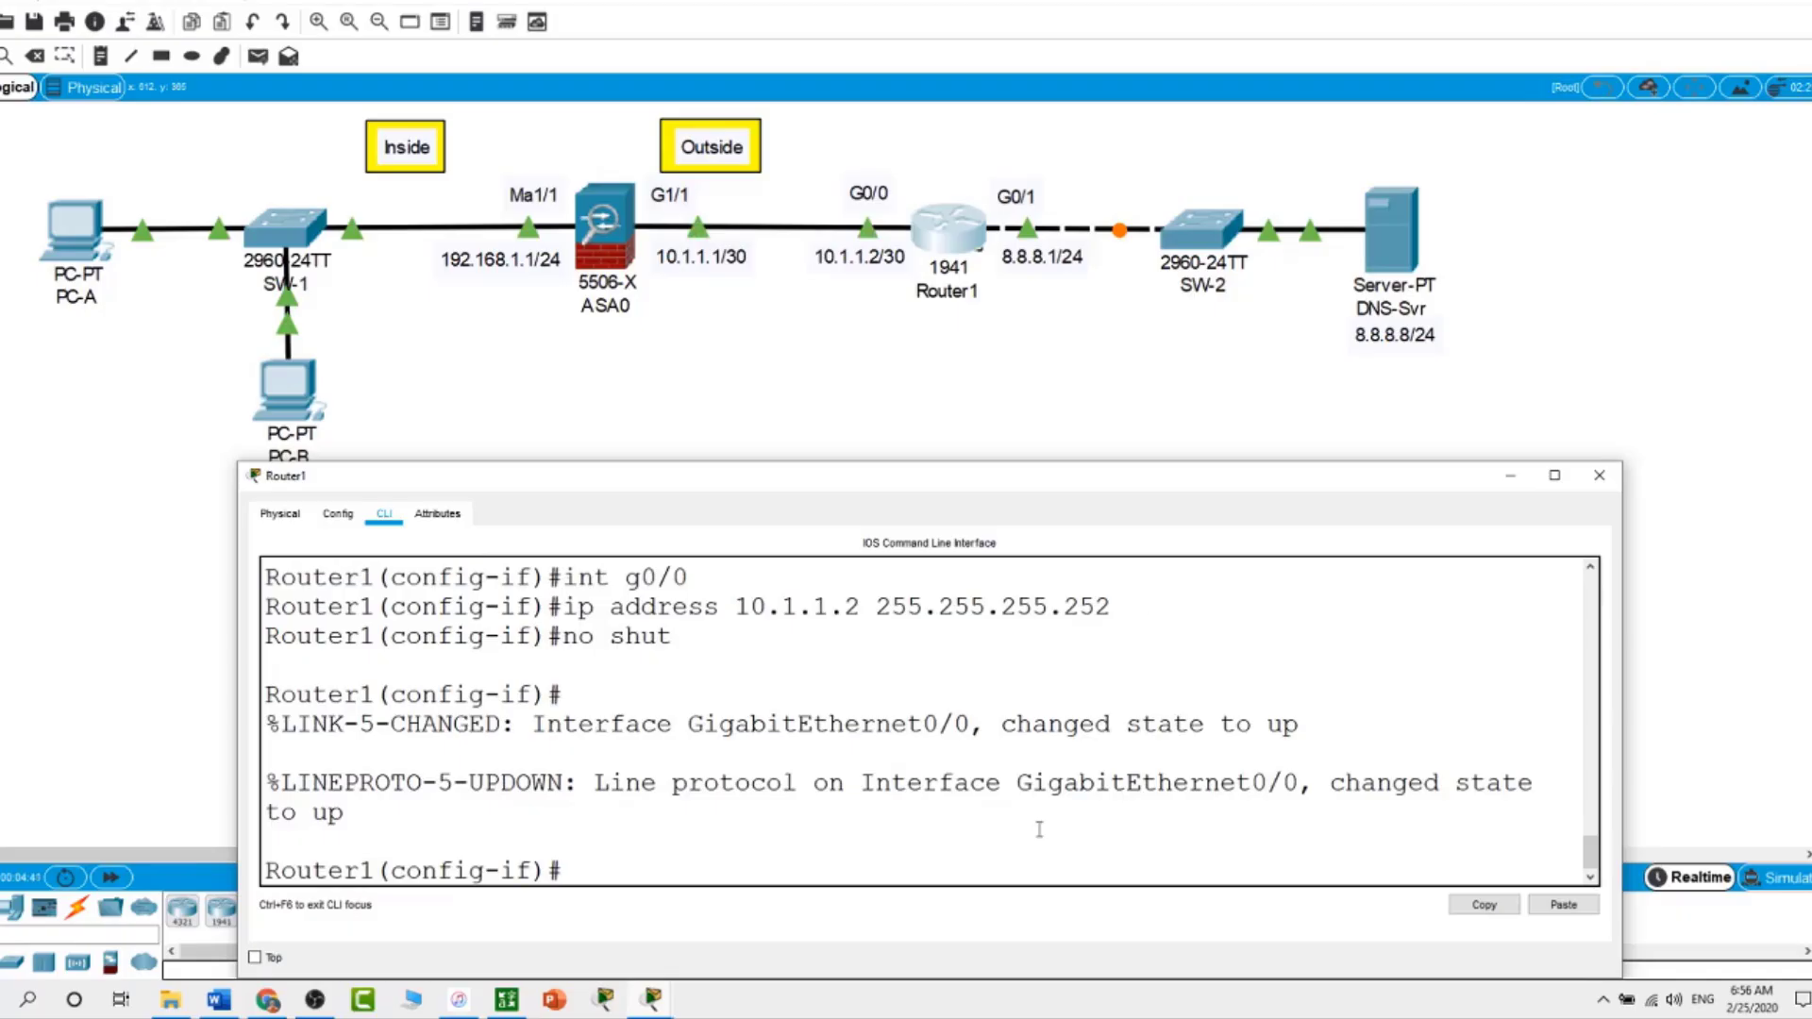
On ASA0's CLI, enter global configuration mode and set hostname ASA5506
click(904, 396)
click(622, 253)
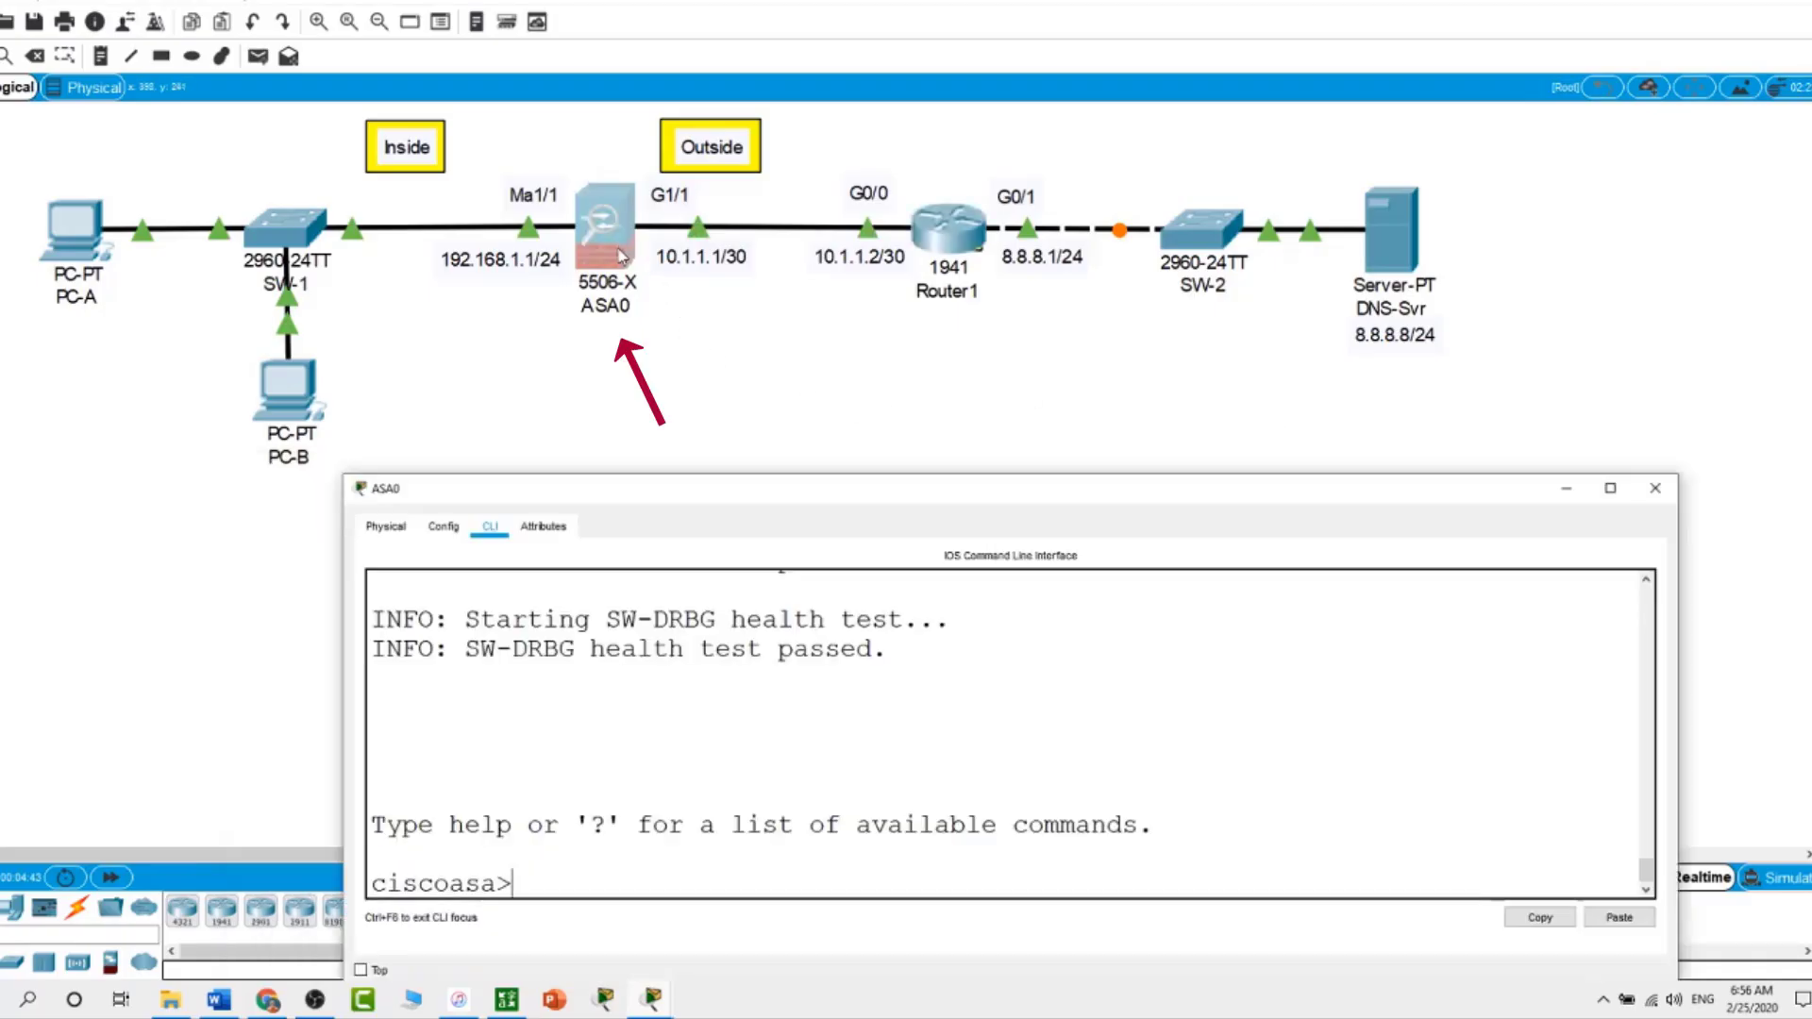
text(en)
key(Return)
key(Return)
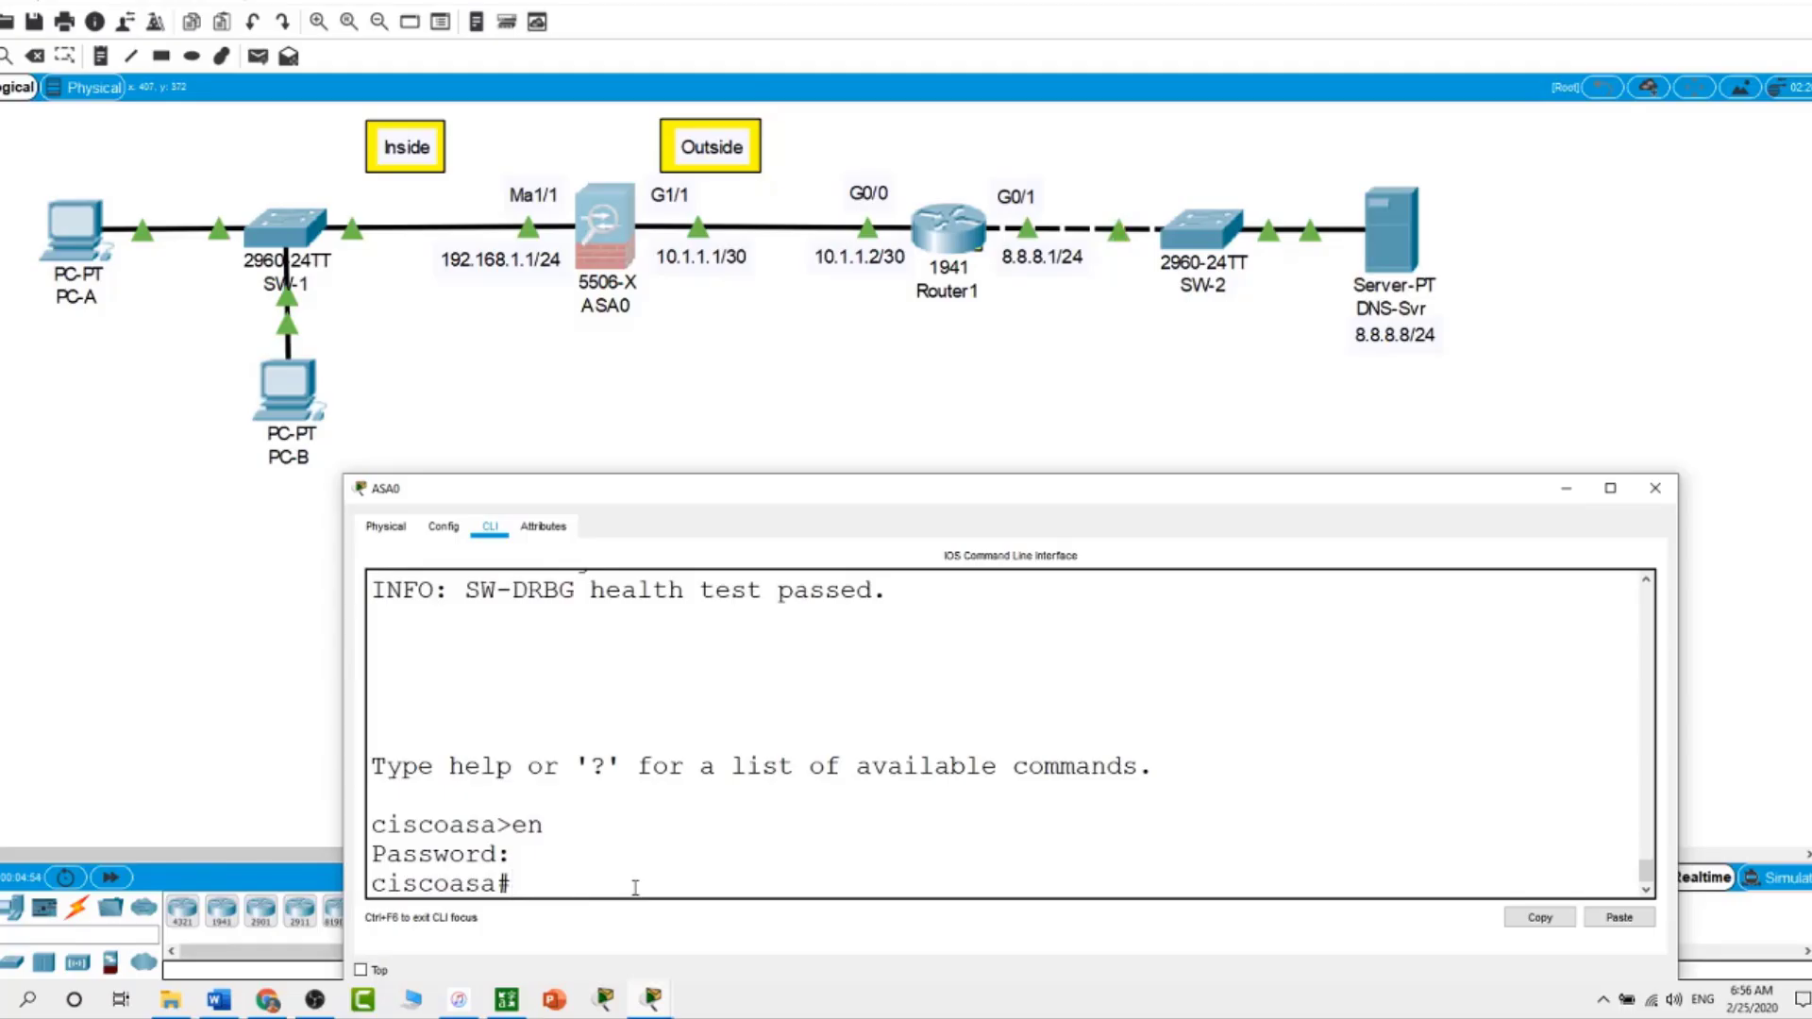
text(h)
key(BackSpace)
text(conf t)
key(Return)
text(hostname ASA)
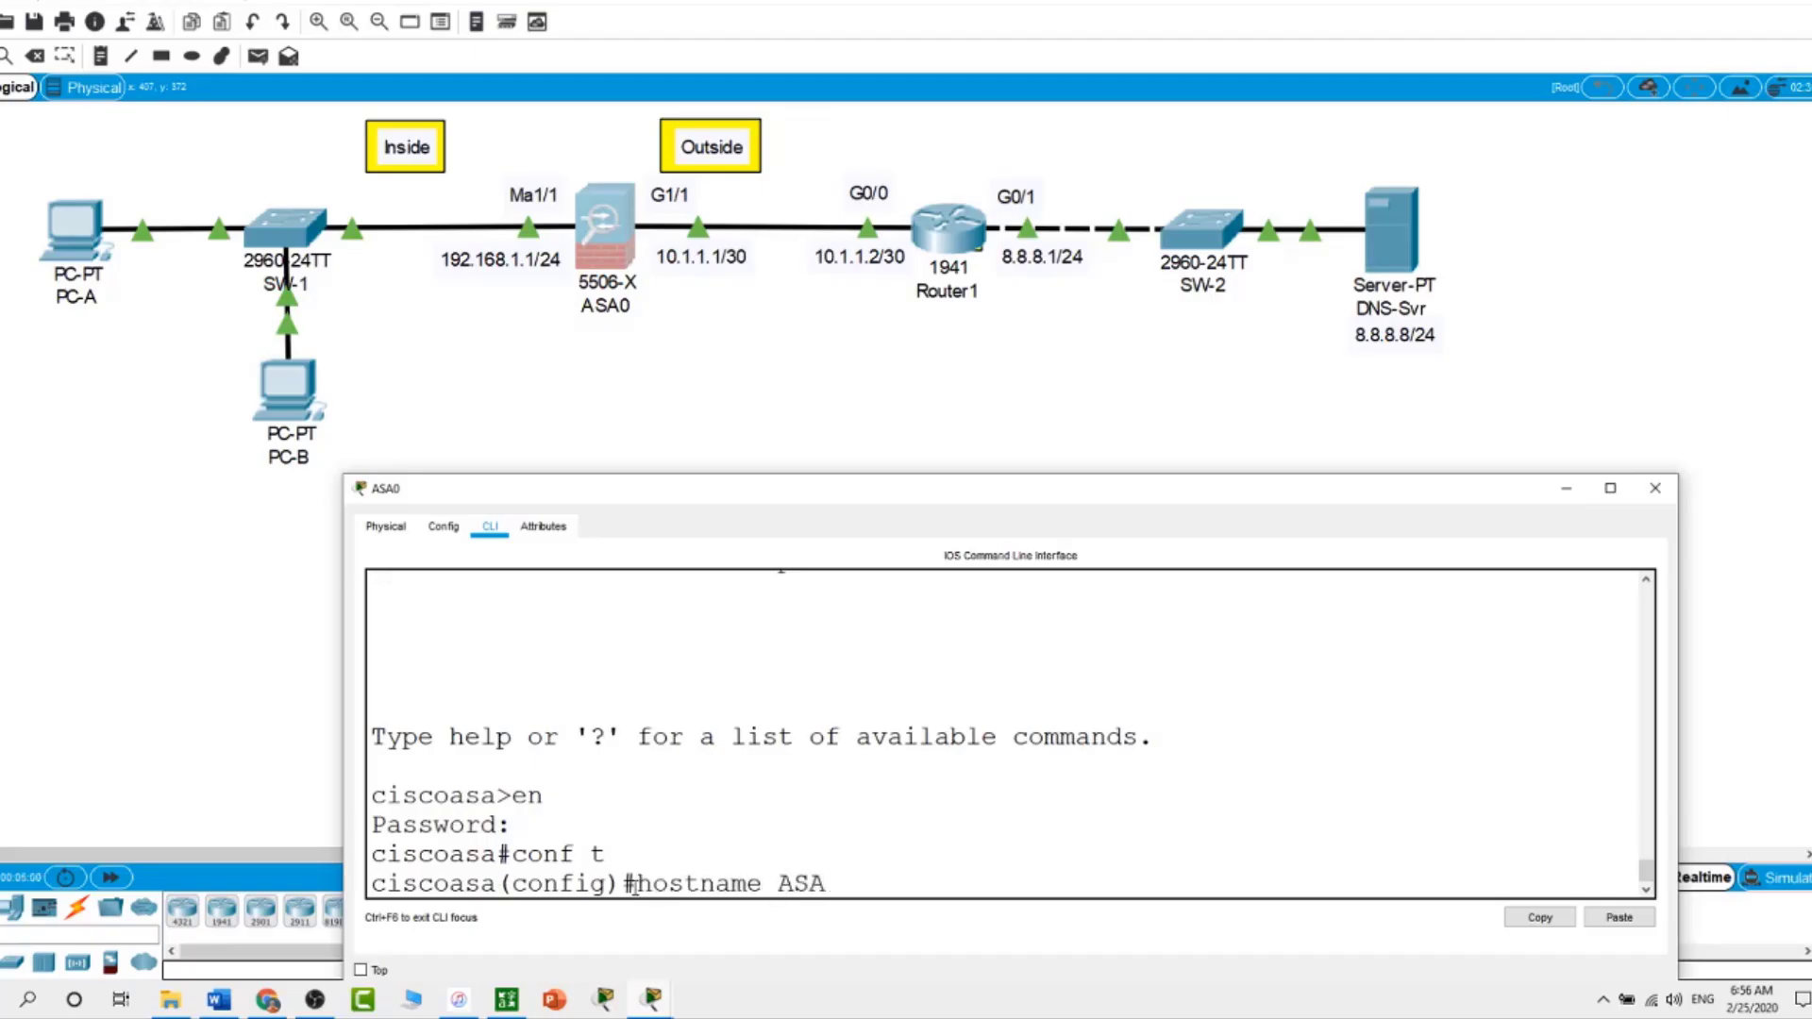
text(5506)
key(Return)
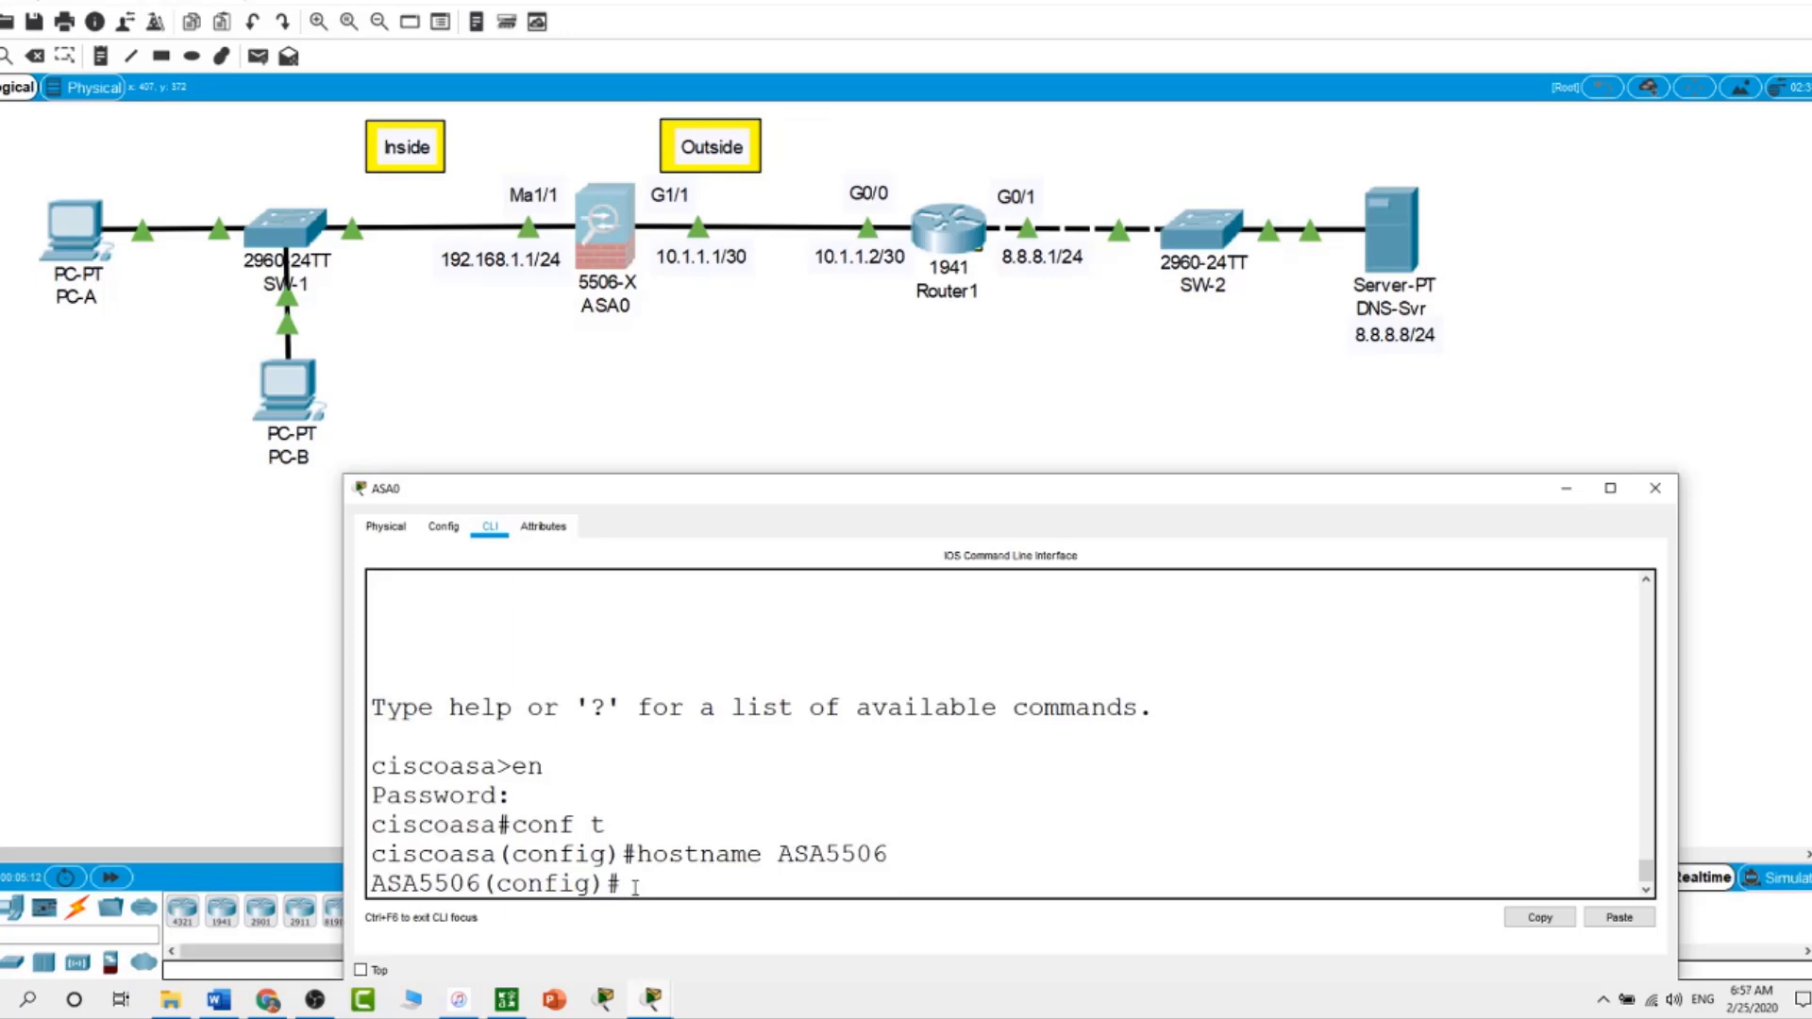
Set the firewall's domain name to ccna.com
text(domain)
key(Tab)
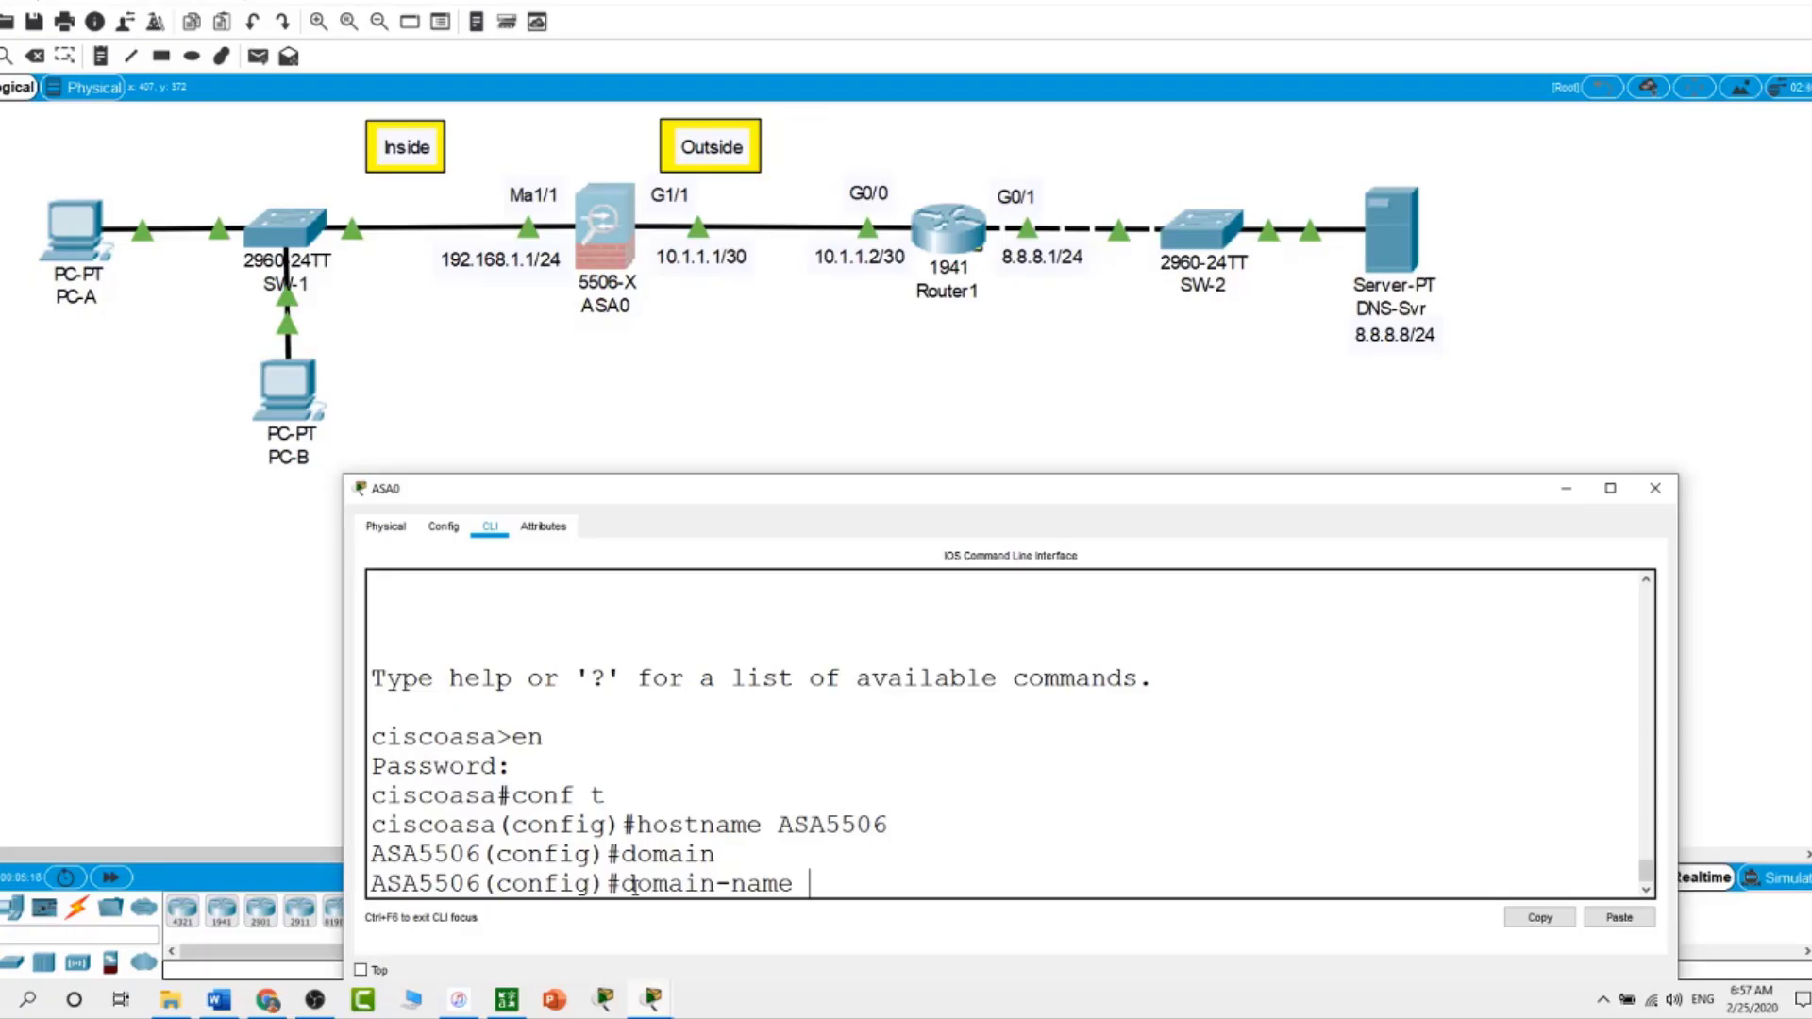
text(ccna.com)
key(Return)
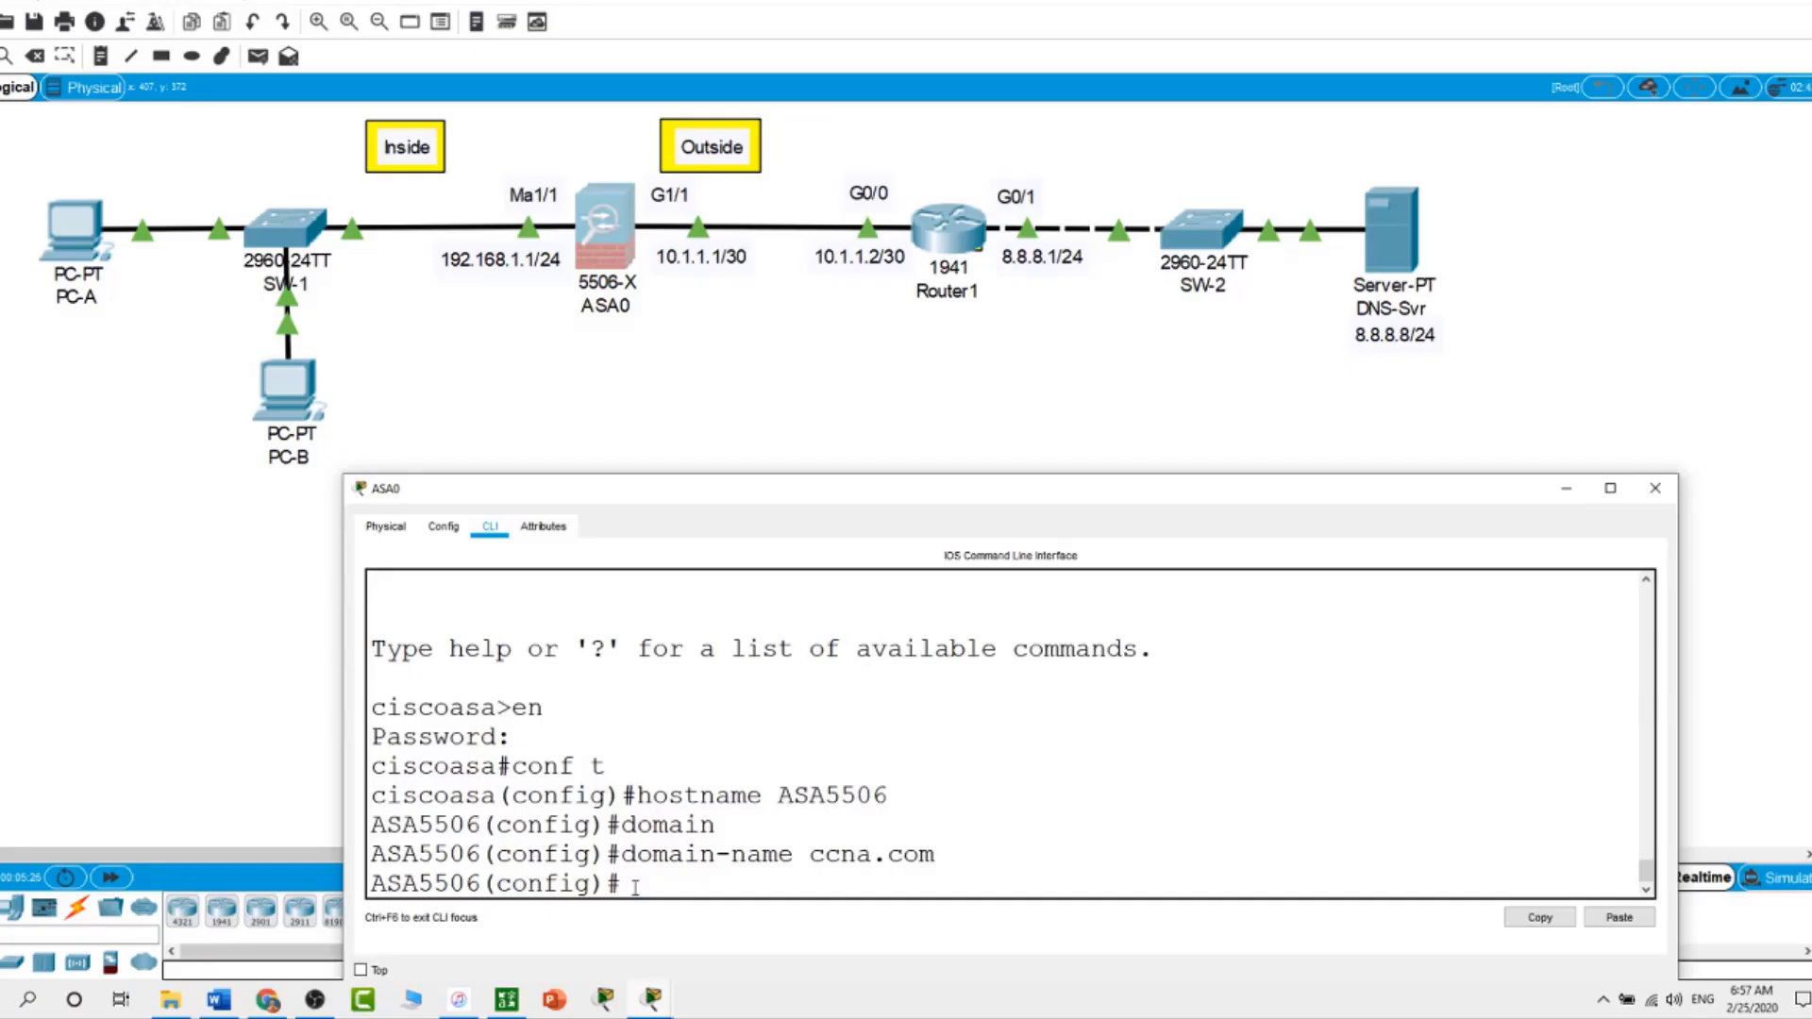
Create local user Admin1 with a password, then display the running configuration
text(usernm)
key(Tab)
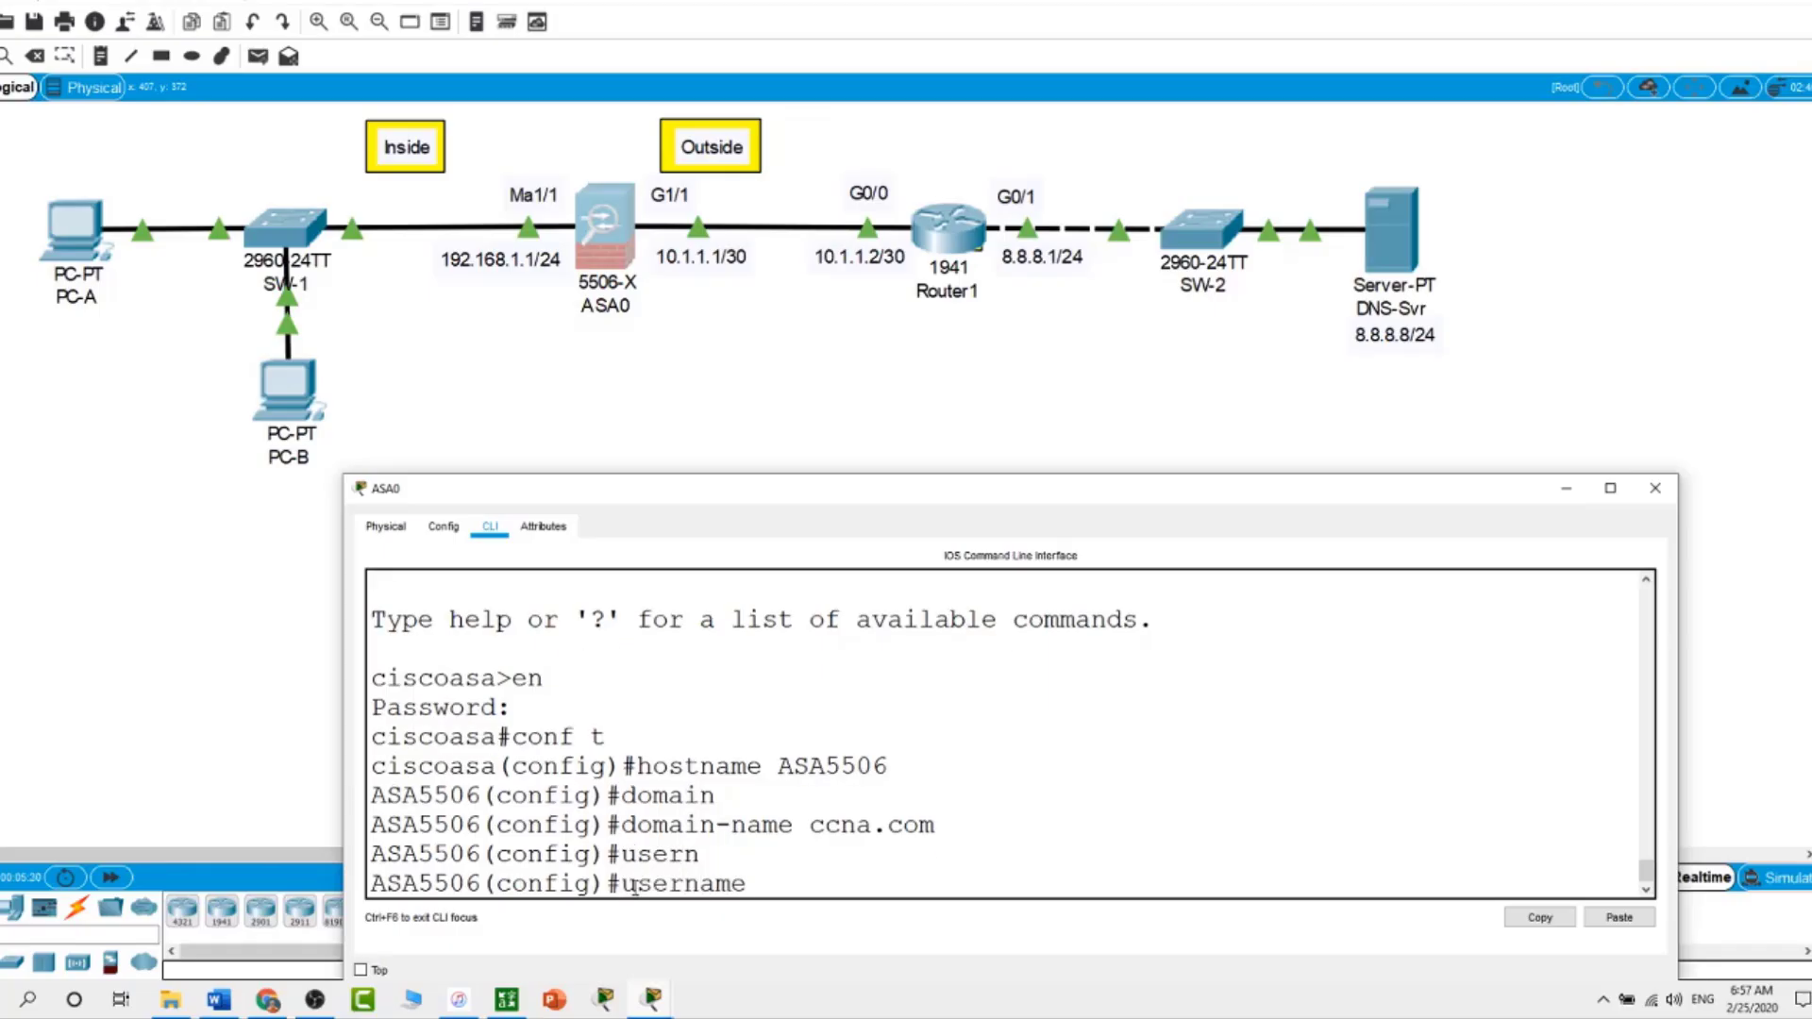
text(Admin1 pas)
key(Tab)
text(cisc)
text(o)
key(Return)
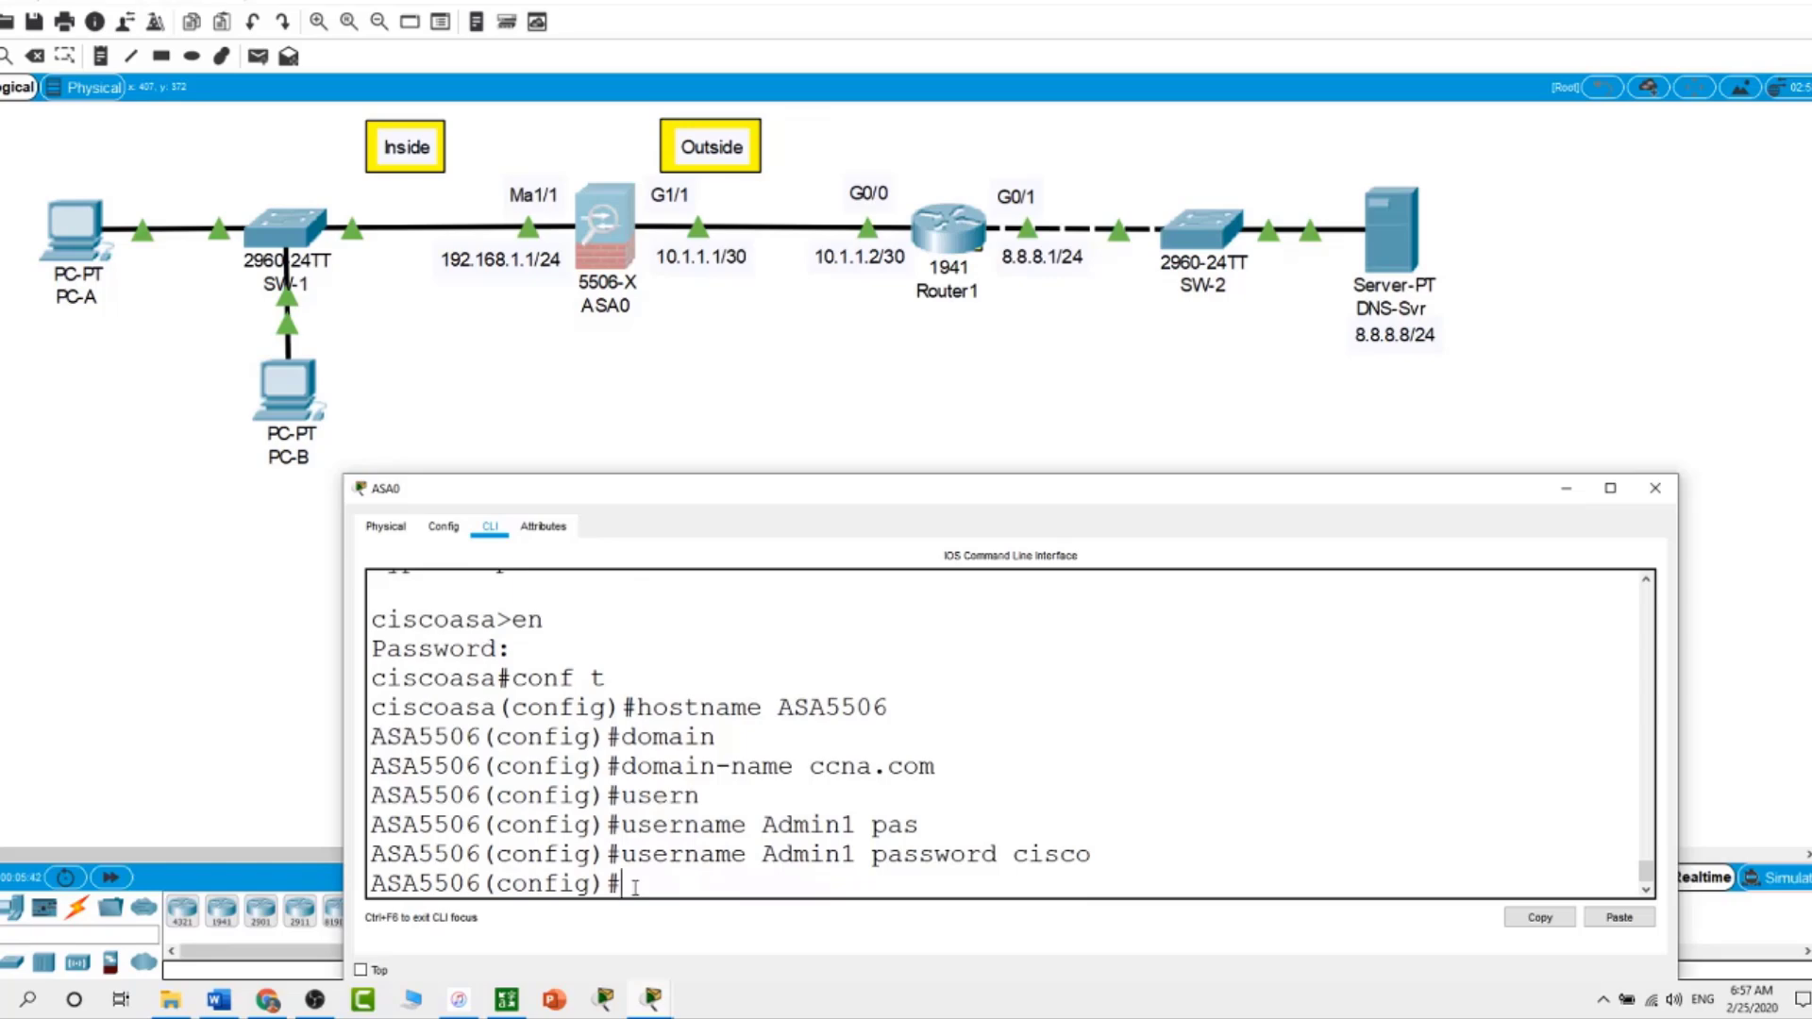
text(show run)
key(Return)
key(Return)
key(Return)
key(Return)
key(Return)
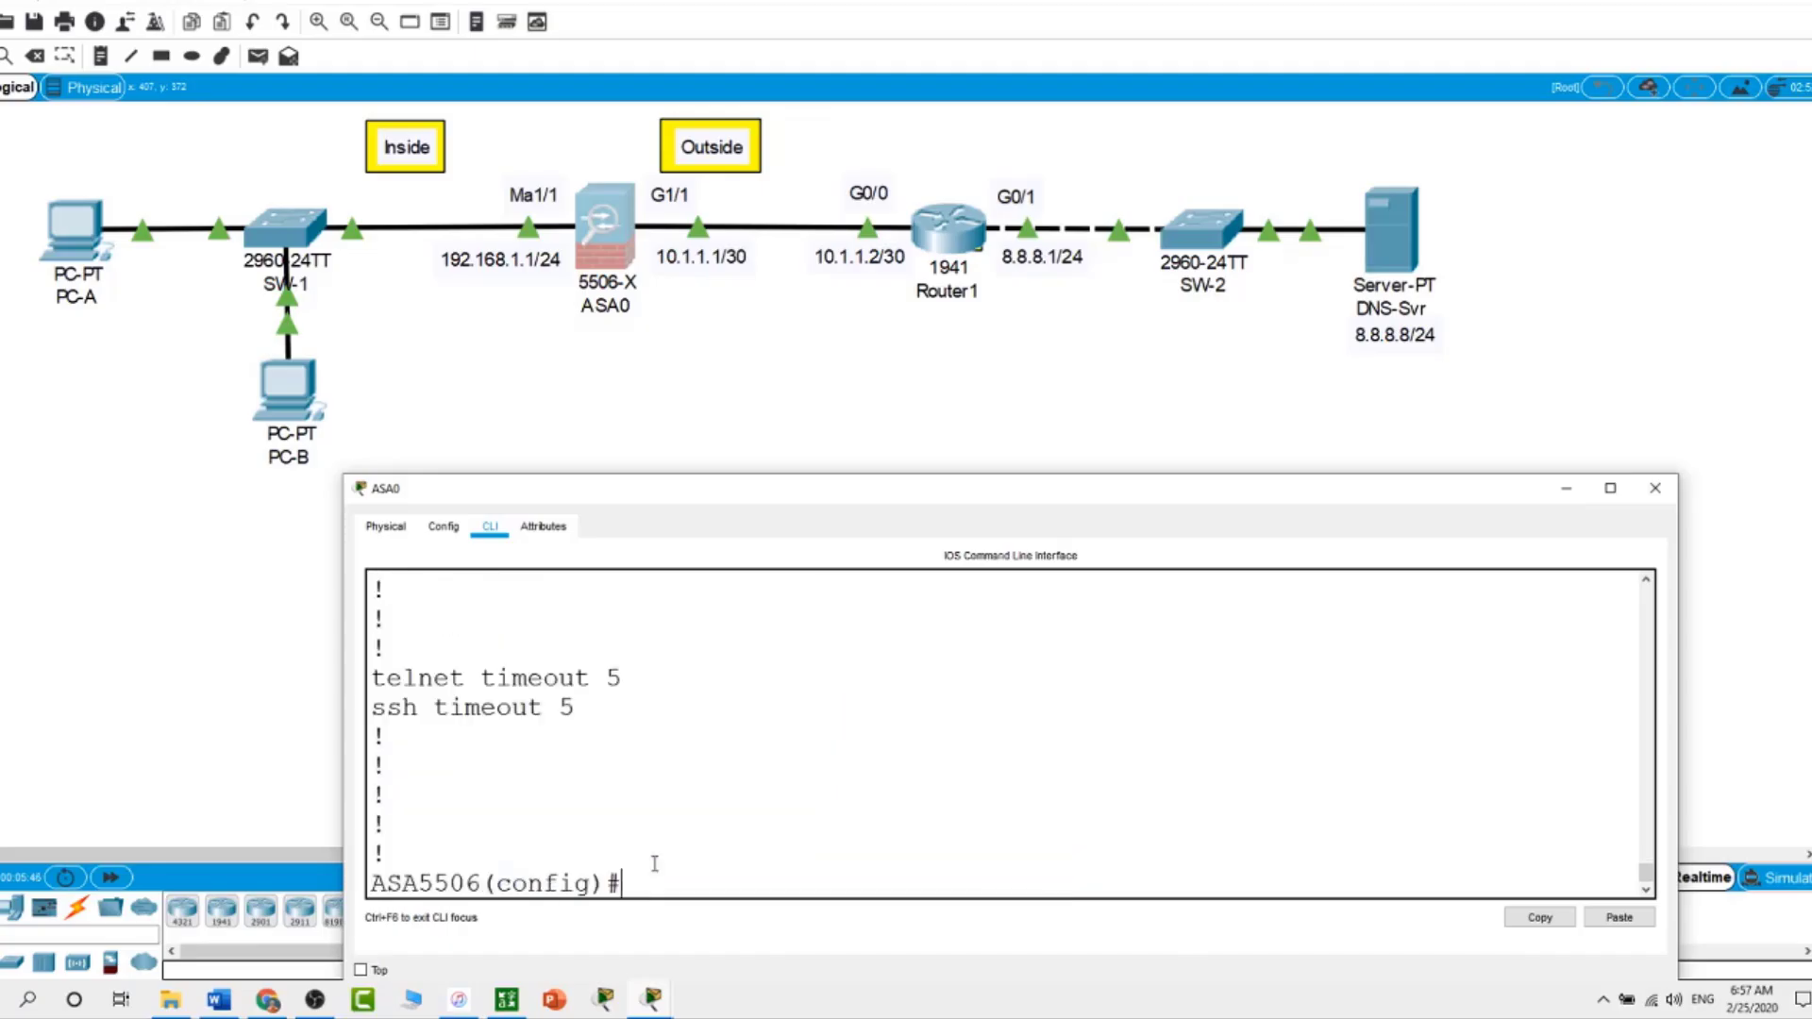
Scroll through the ASA5506 show run output to the end, noting G1/2 outside, security-level 0, DHCP
scroll(654, 863, up, 15)
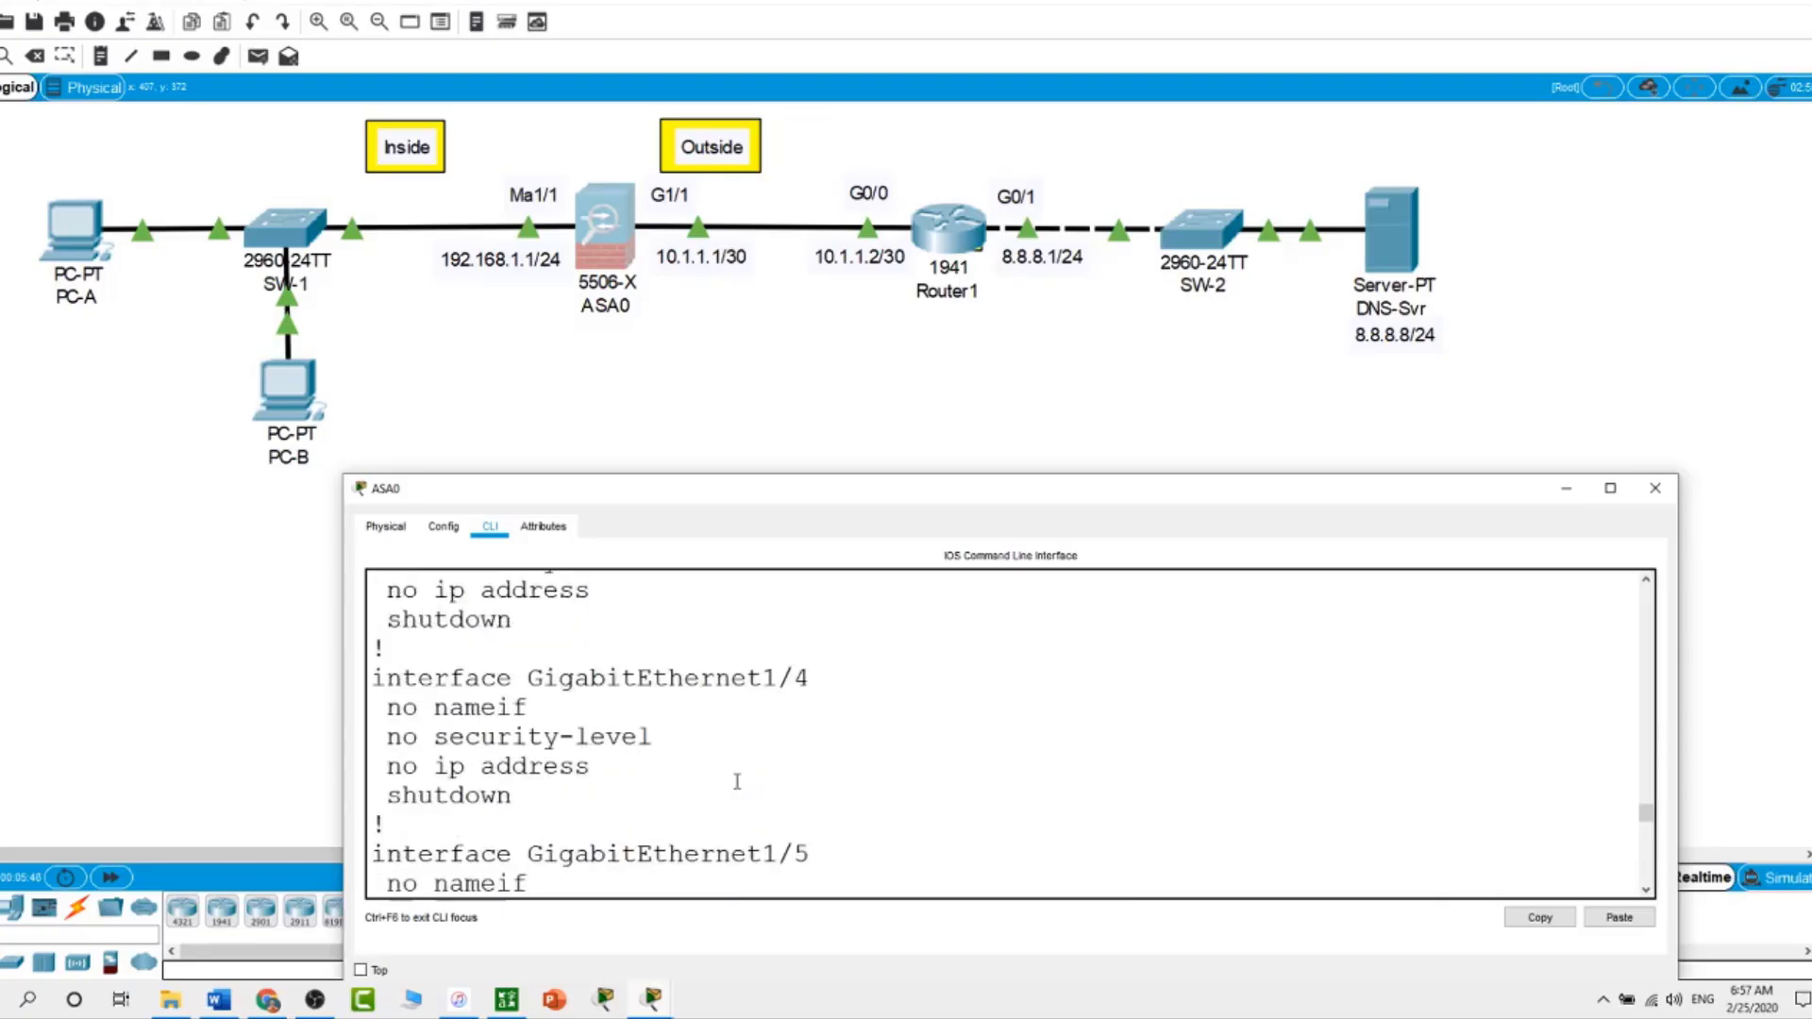
scroll(737, 782, up, 7)
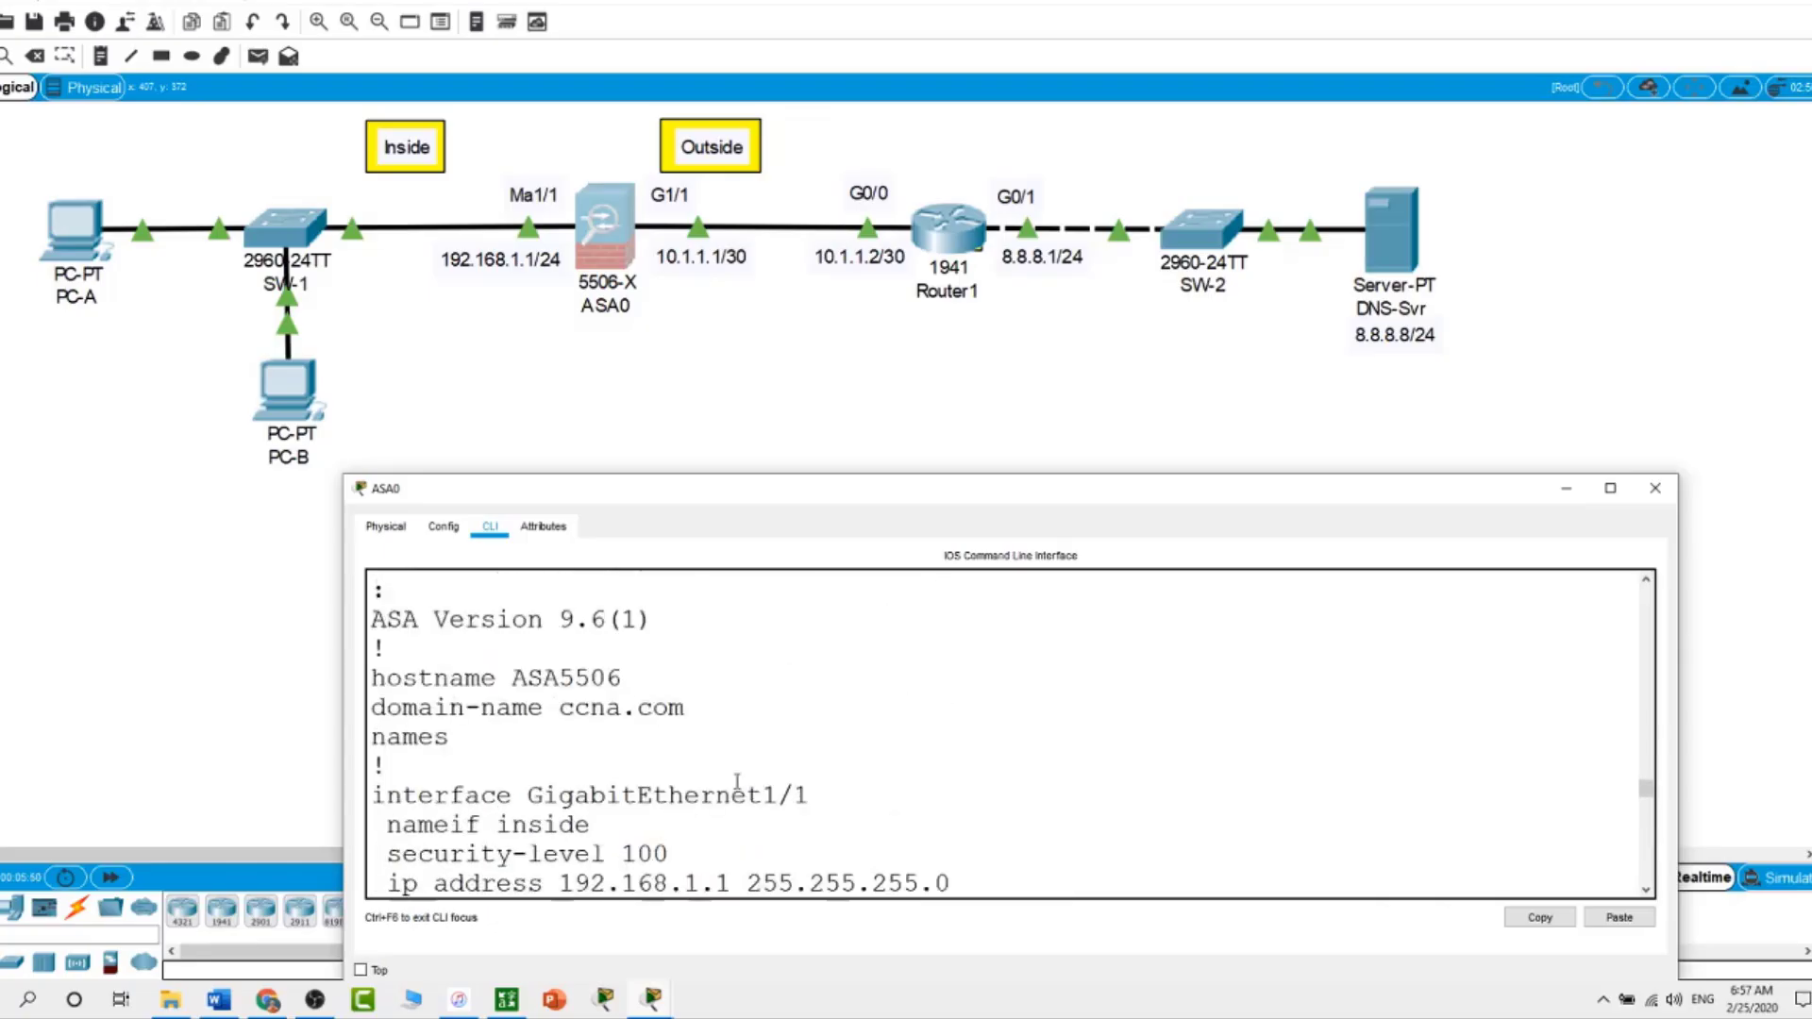
scroll(737, 781, up, 2)
scroll(737, 782, down, 3)
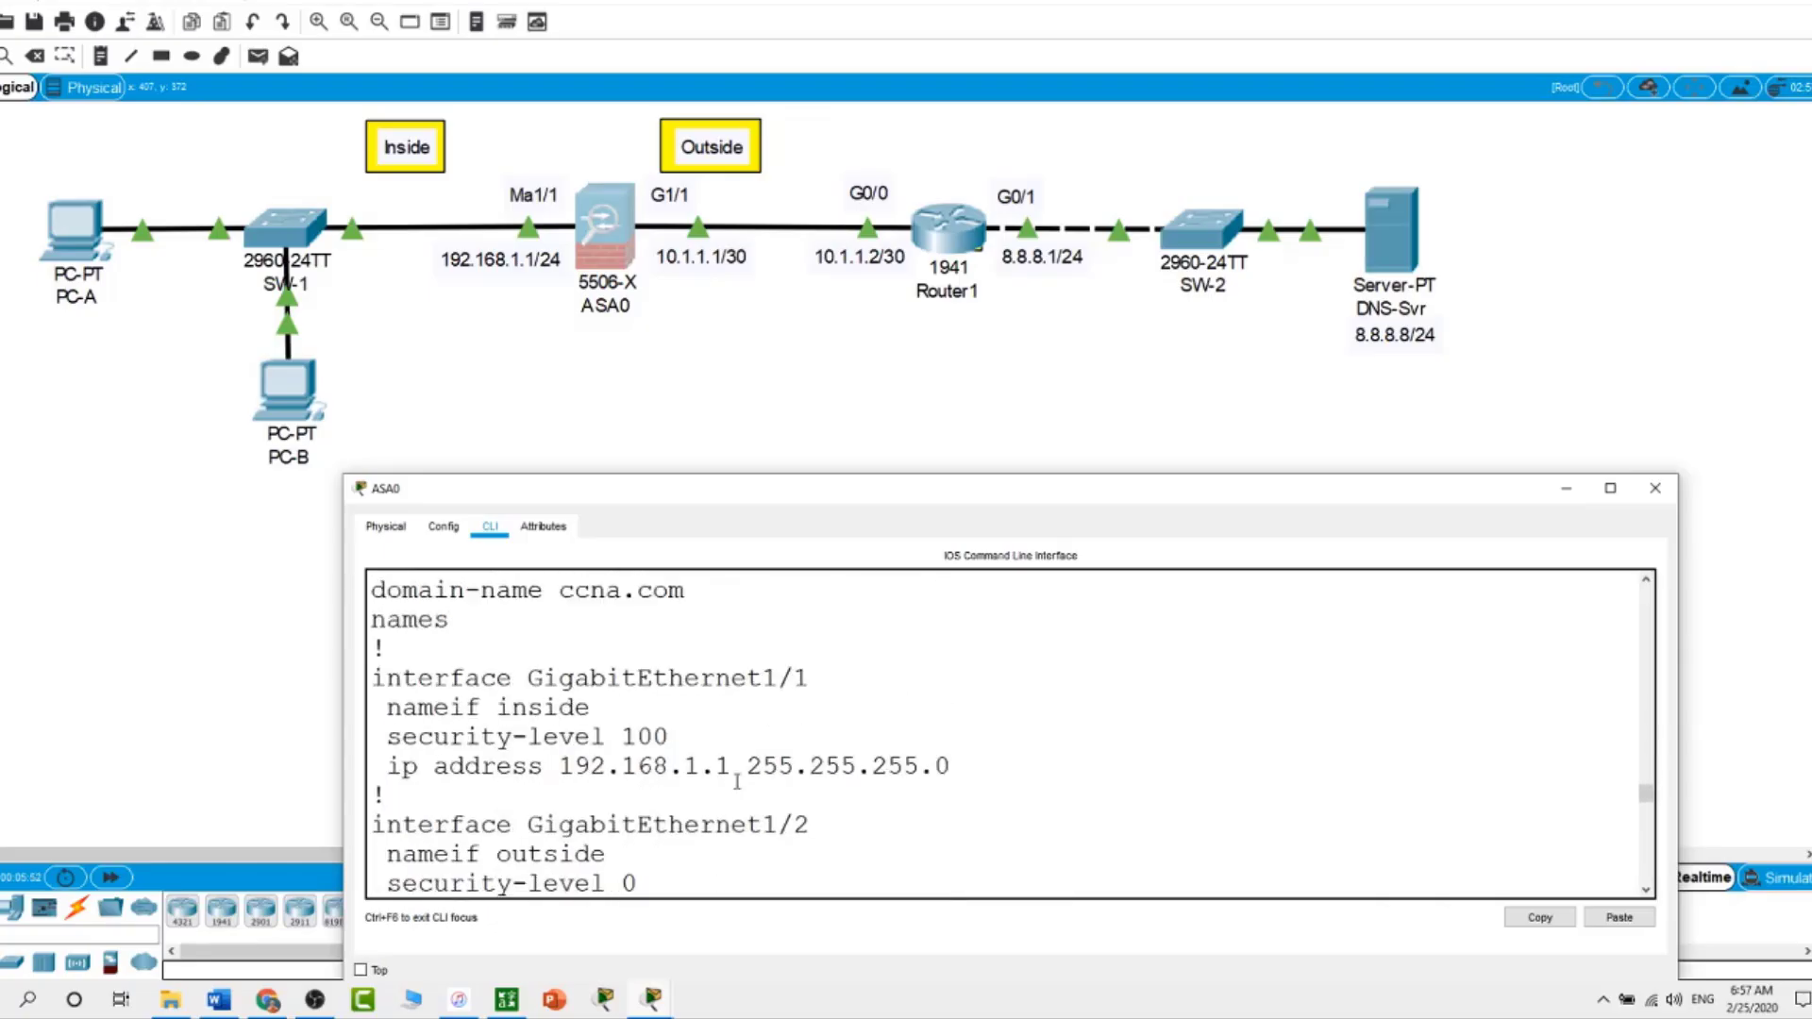
scroll(738, 782, up, 1)
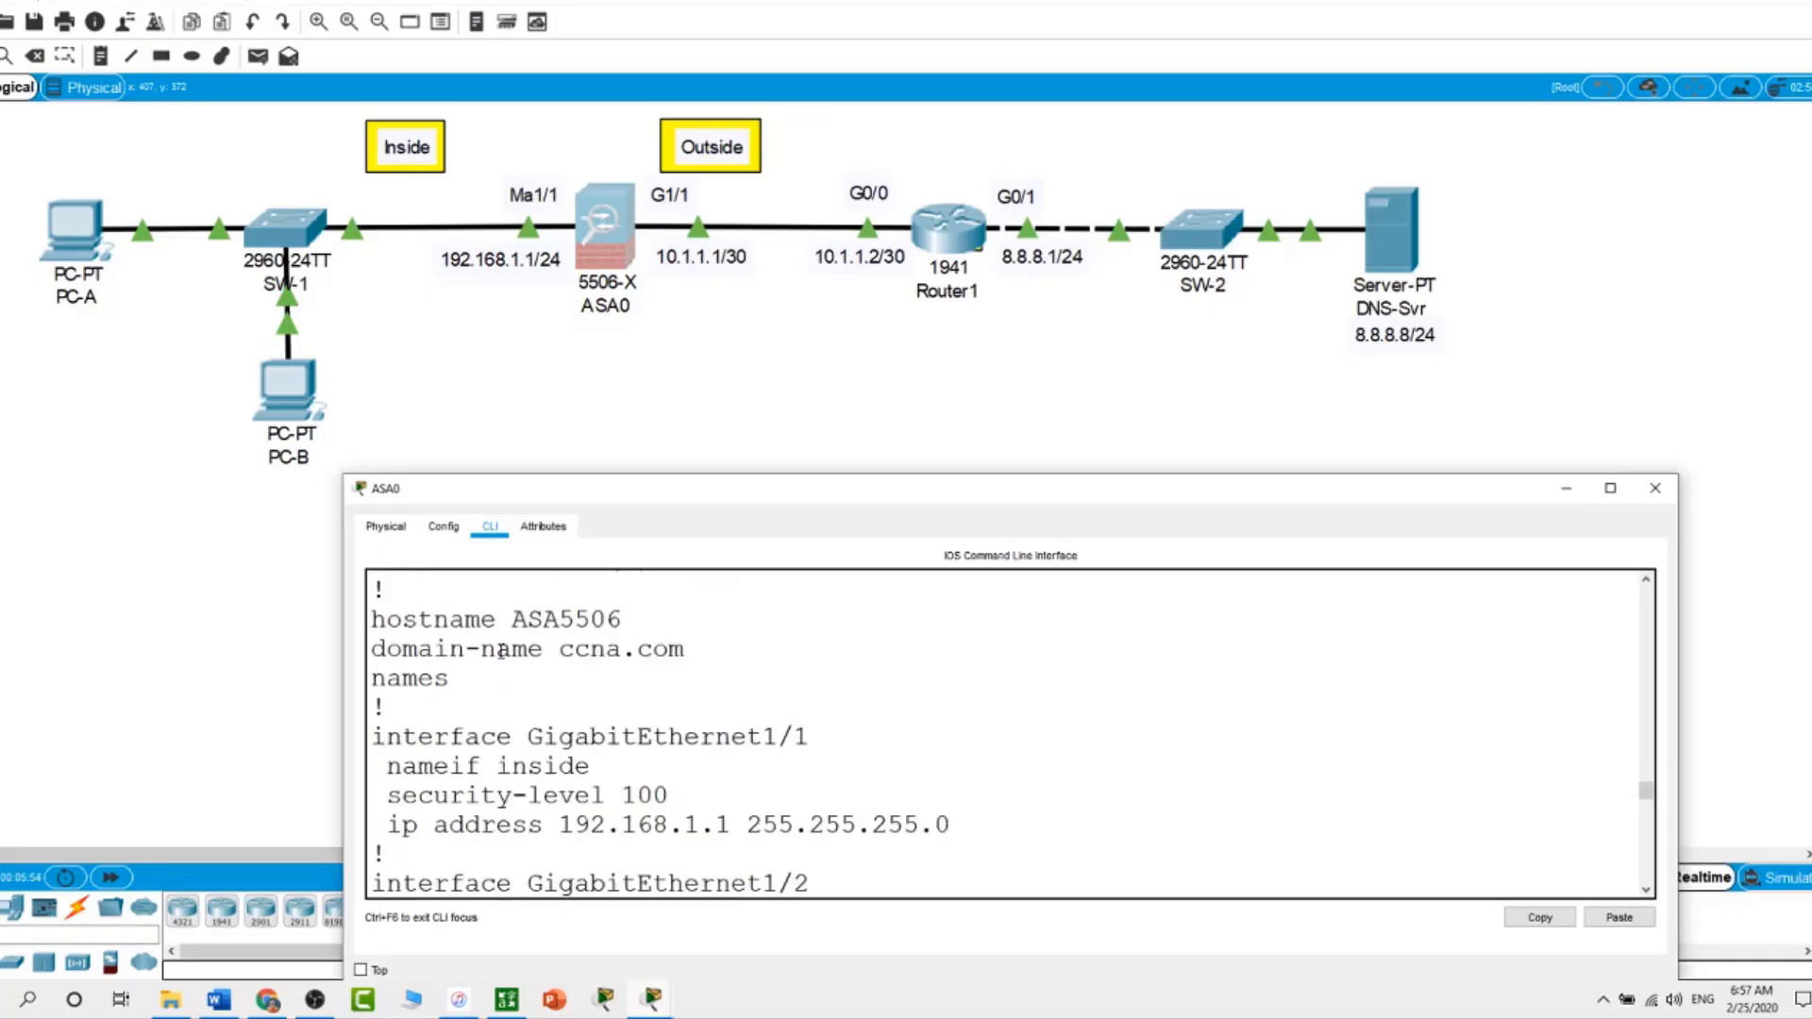
scroll(497, 670, down, 1)
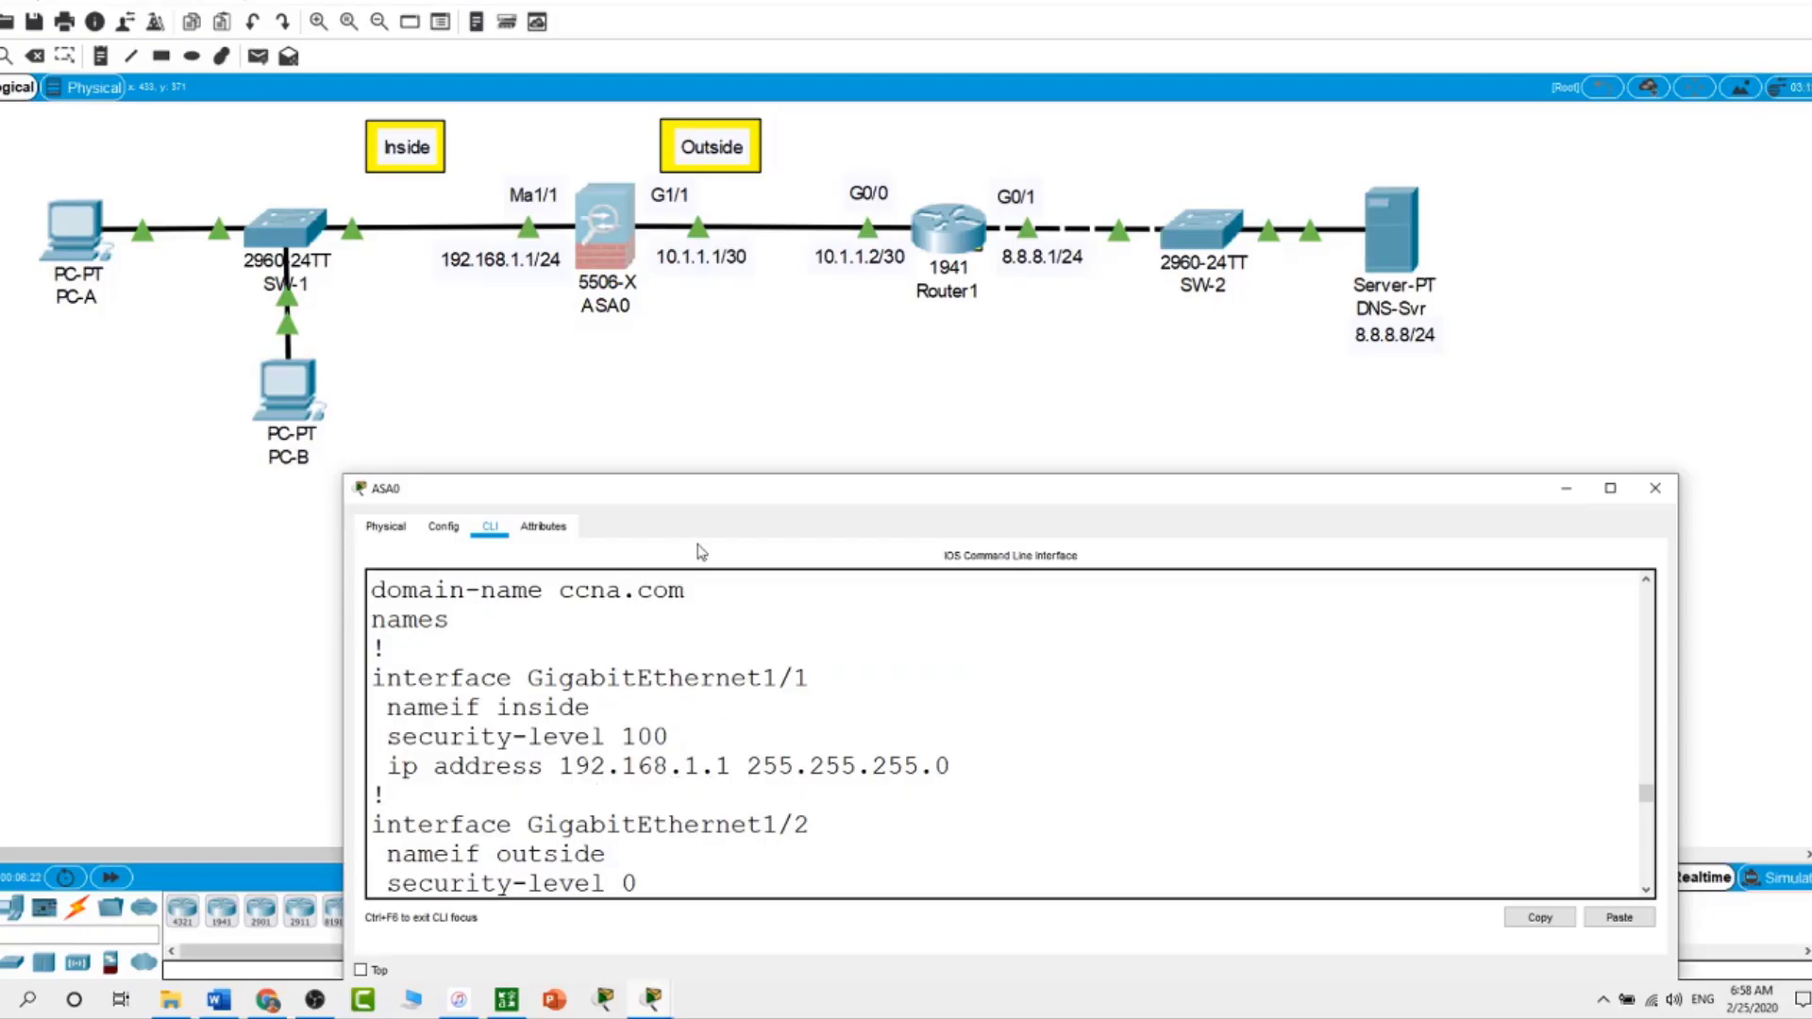
scroll(767, 821, down, 2)
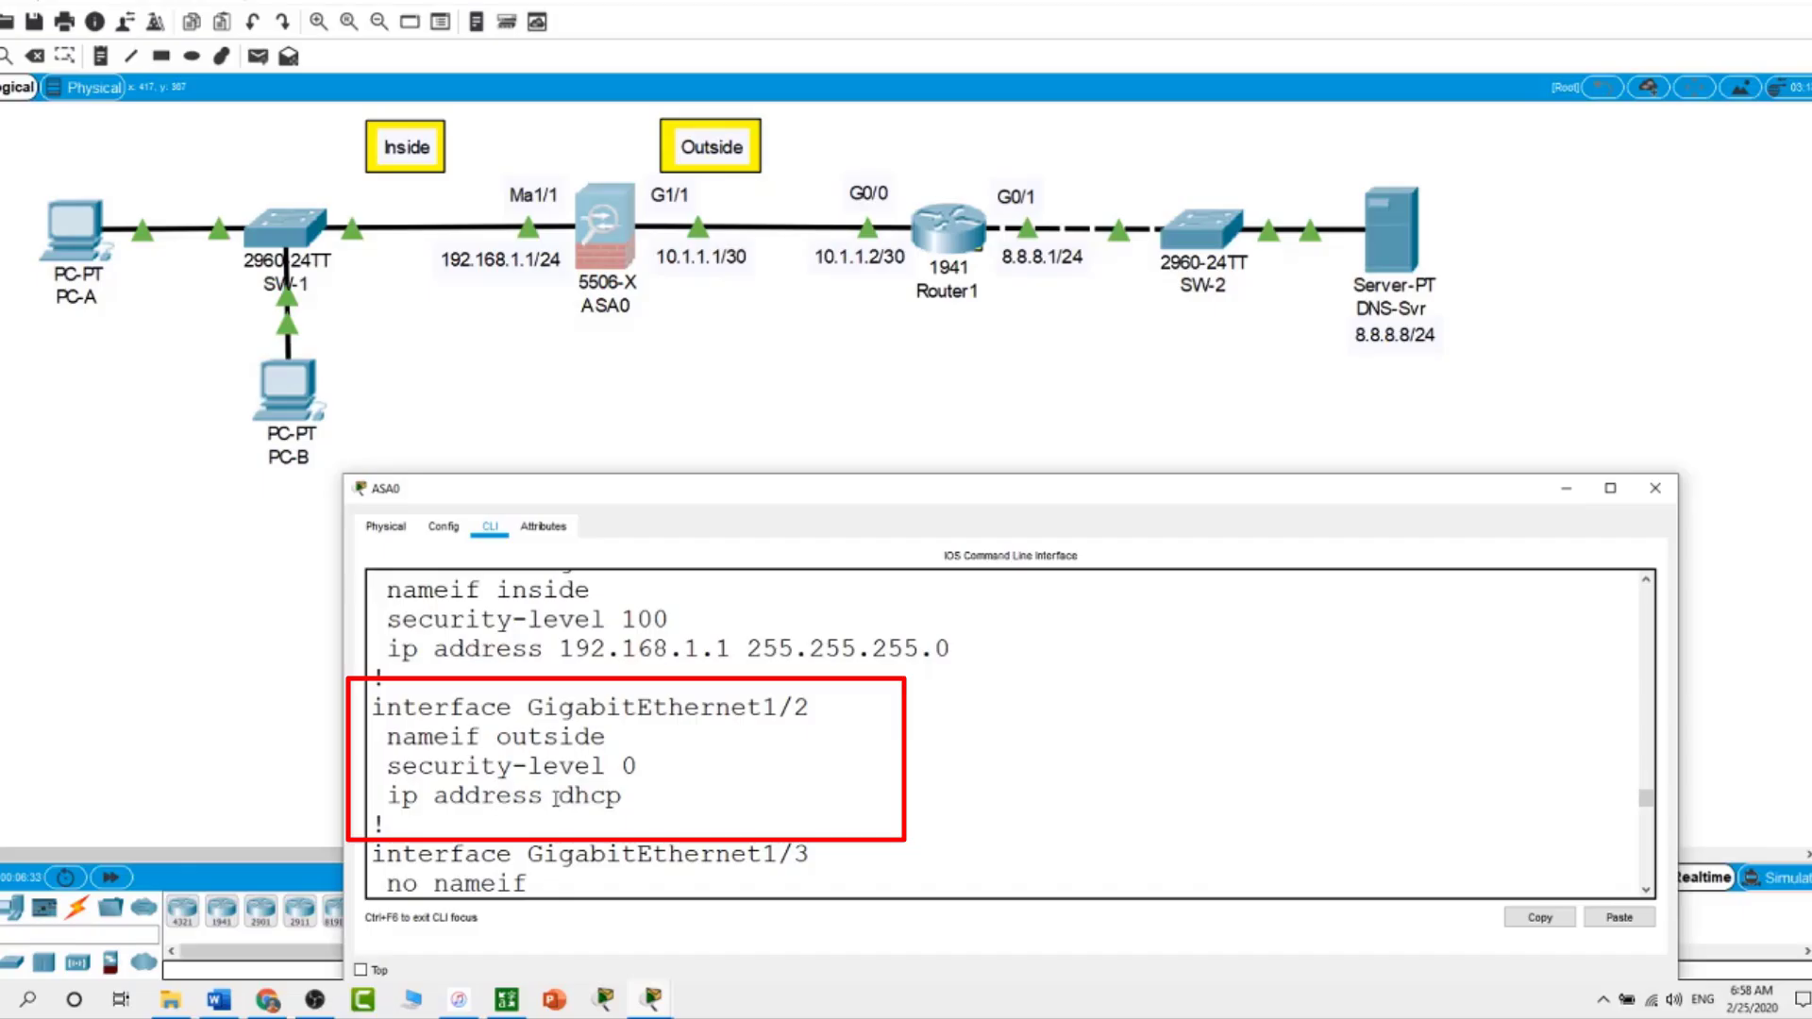
scroll(555, 795, down, 4)
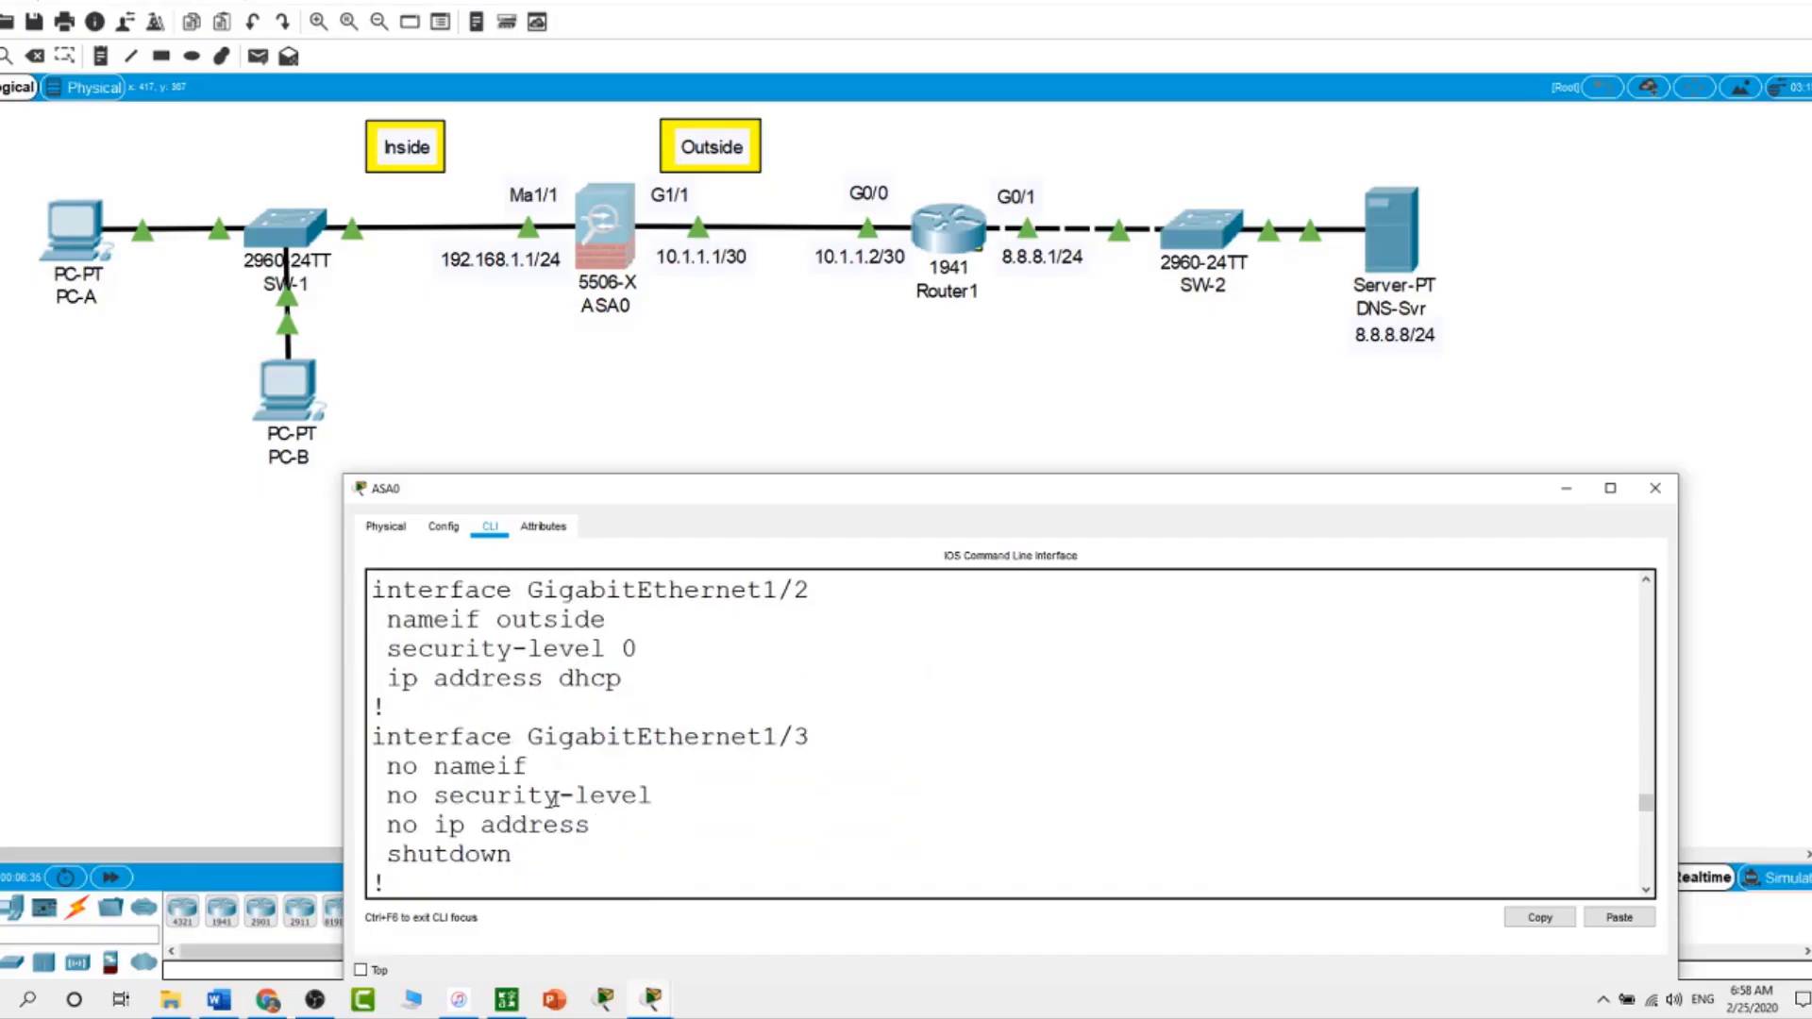
scroll(555, 798, down, 6)
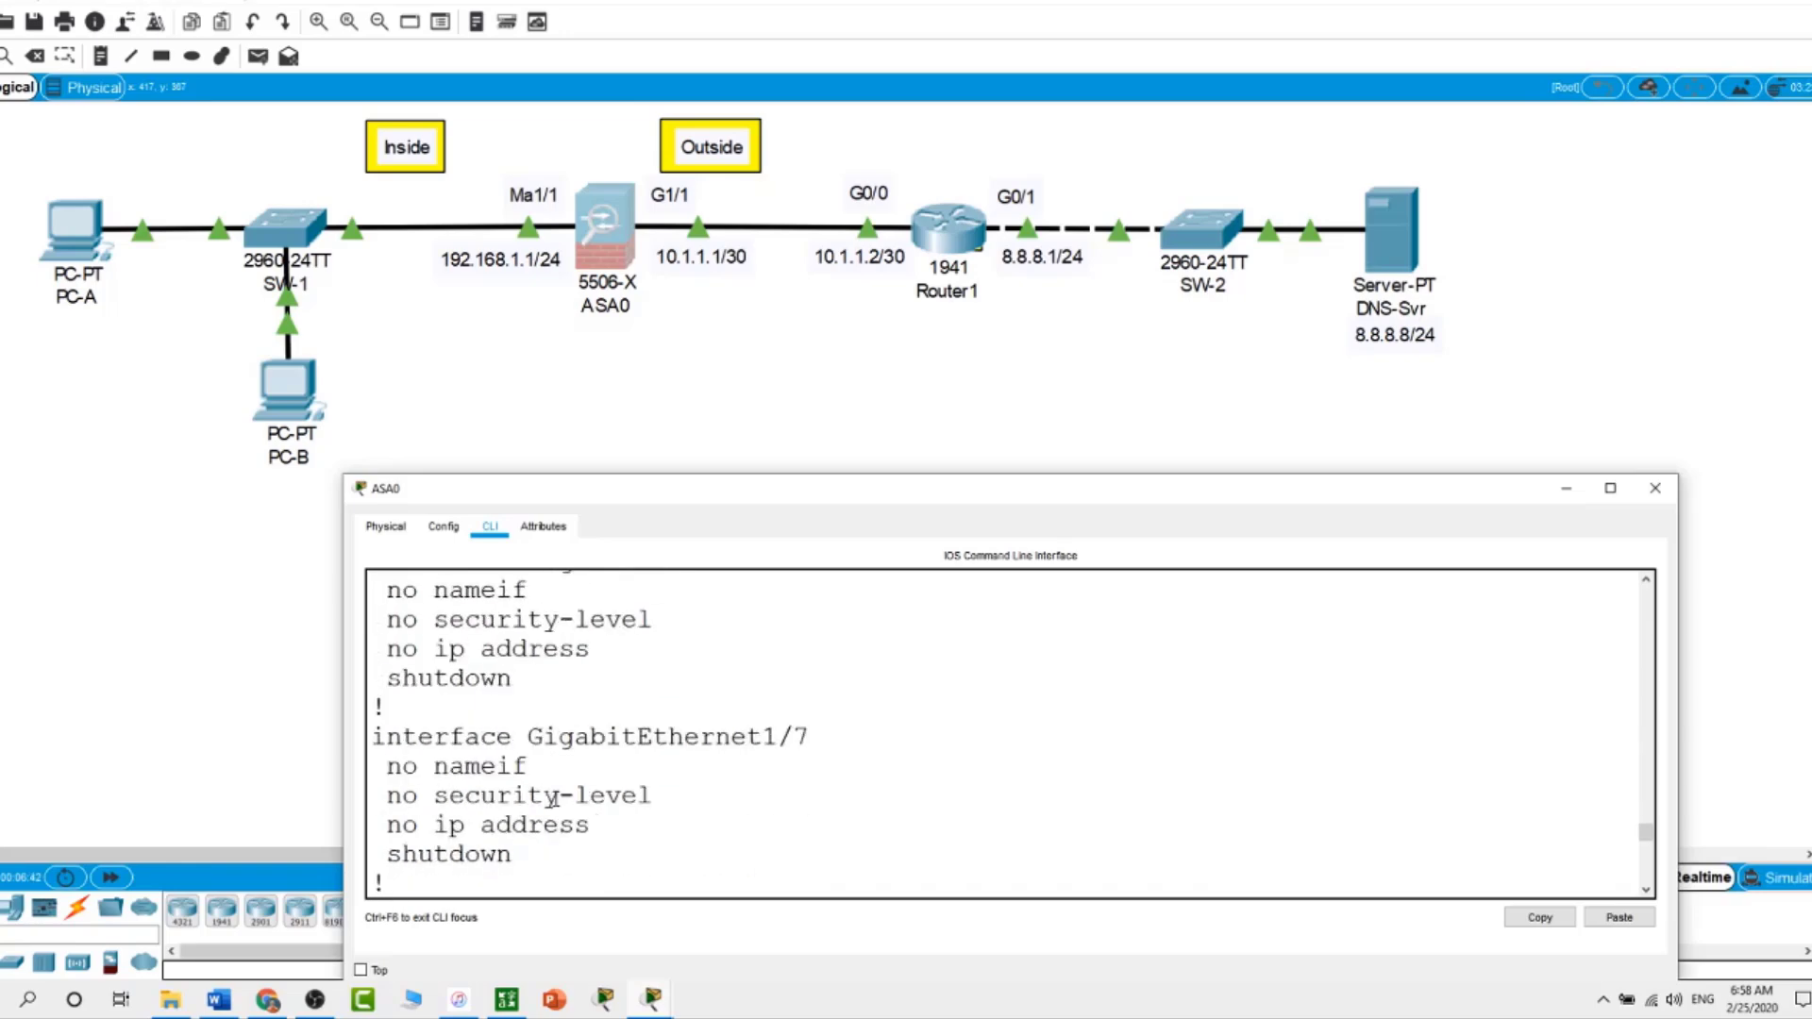
scroll(554, 797, down, 8)
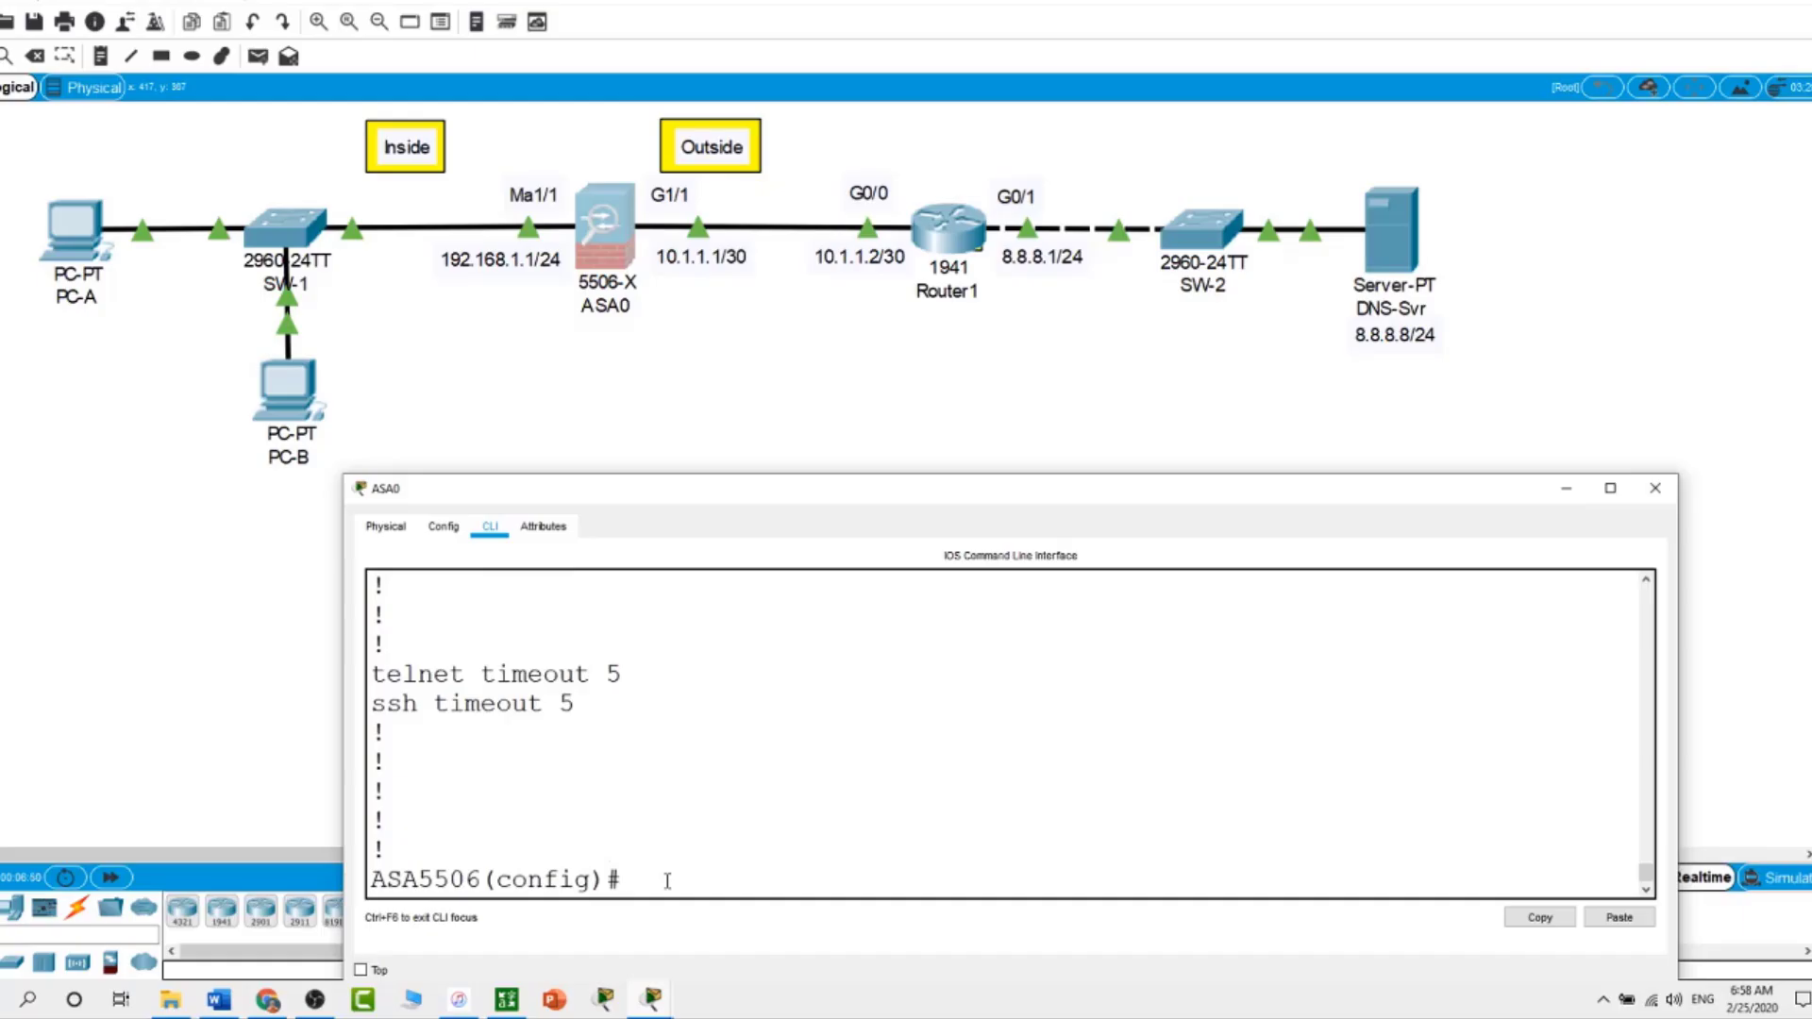
On G1/1, remove address 192.168.1.1 255.255.255.0, the nameif and security-level 100
text(int g1/1)
key(Return)
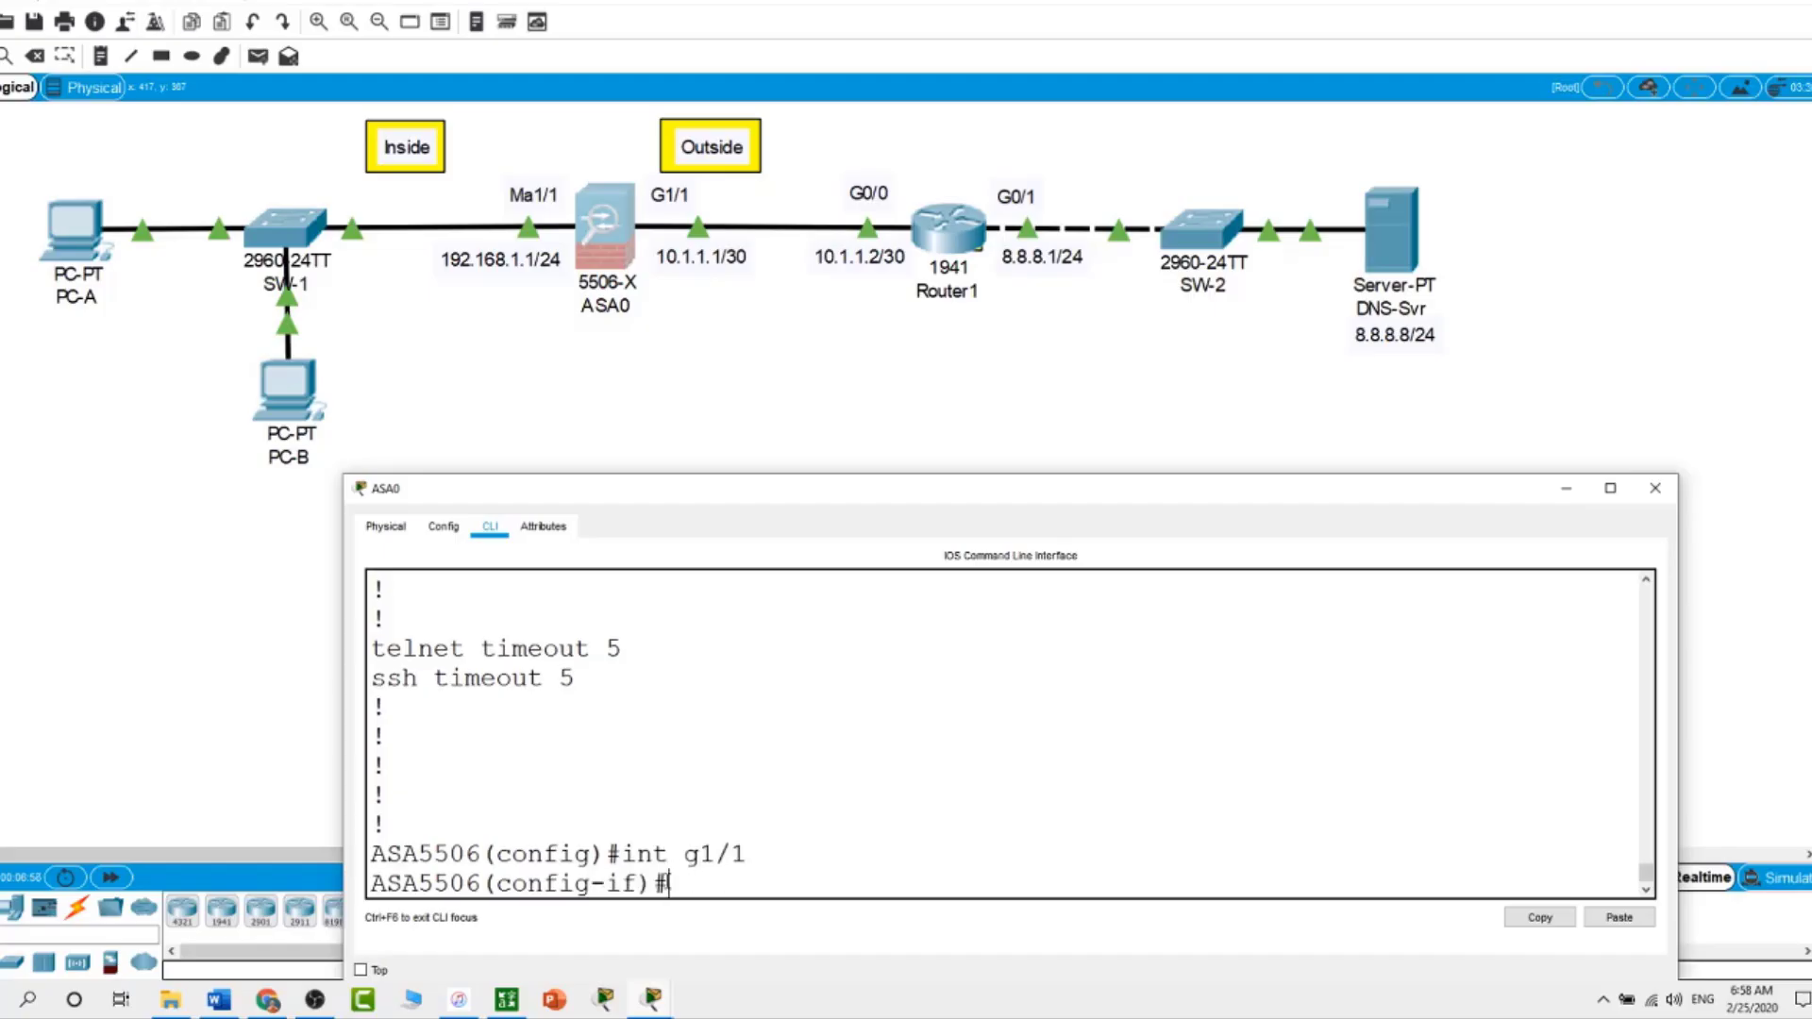
text(no ip address )
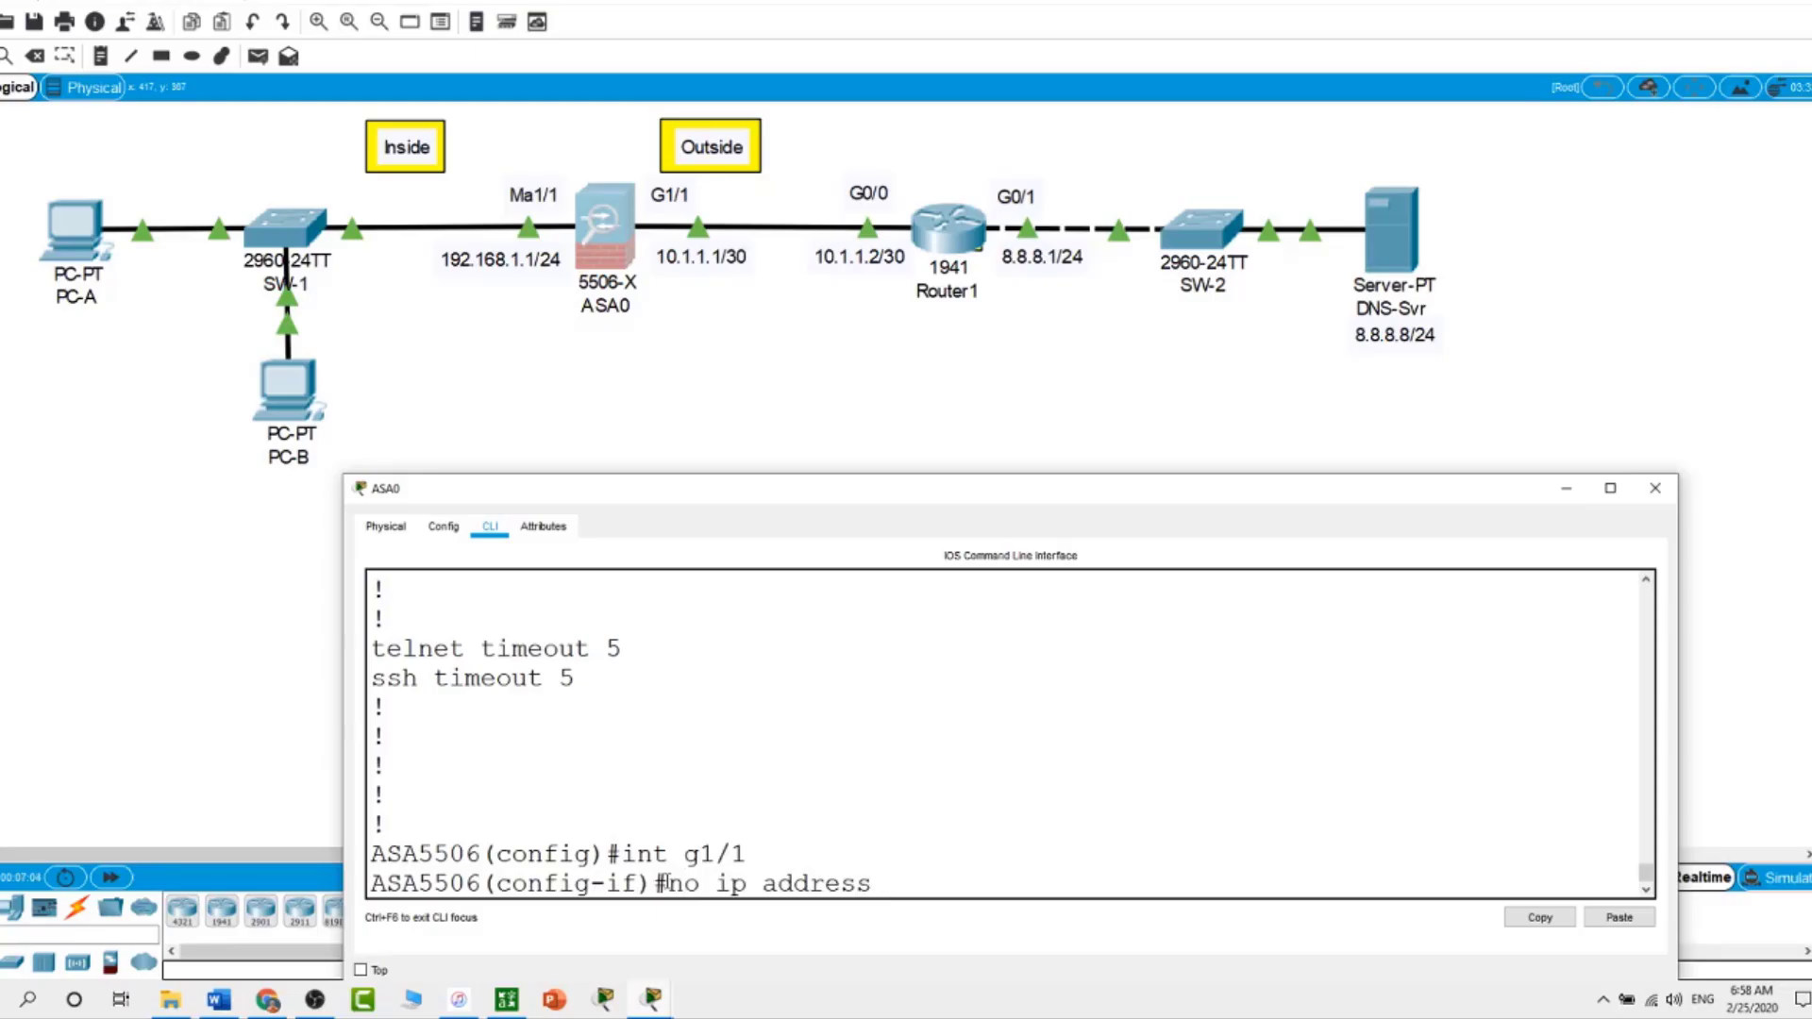
text(192.168.1.1 255.)
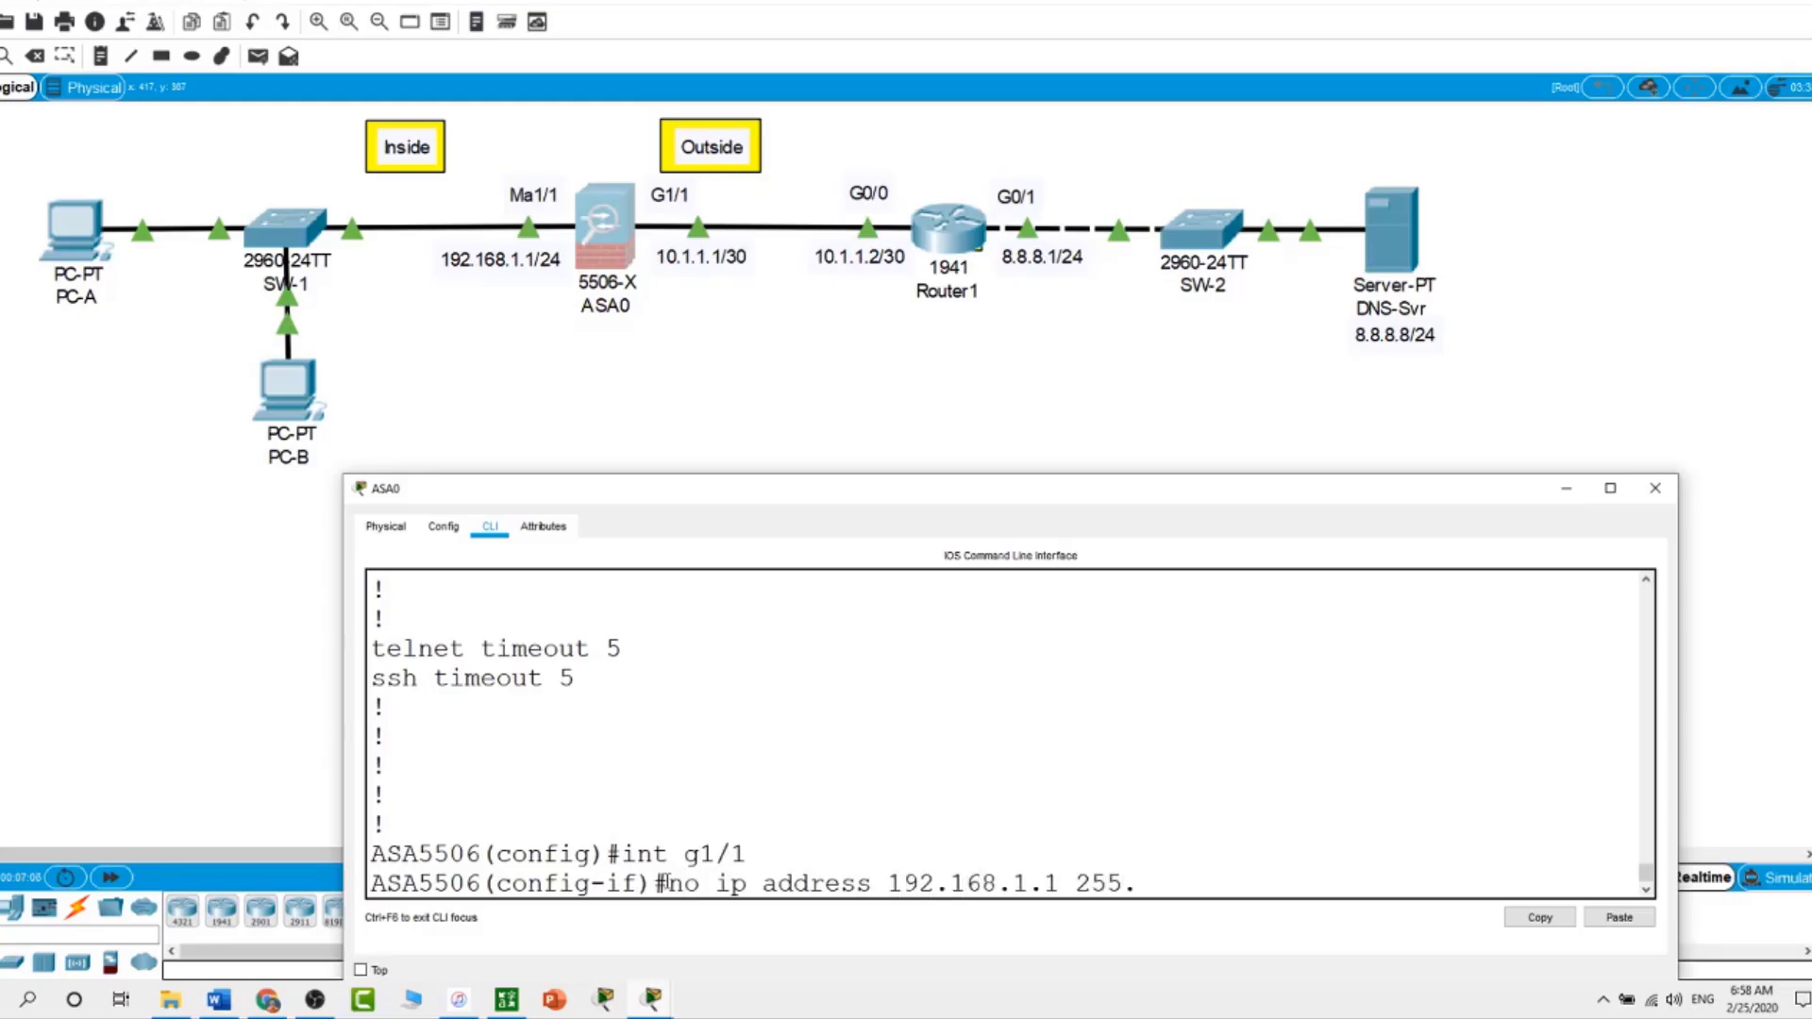
text(255.255.0)
key(Return)
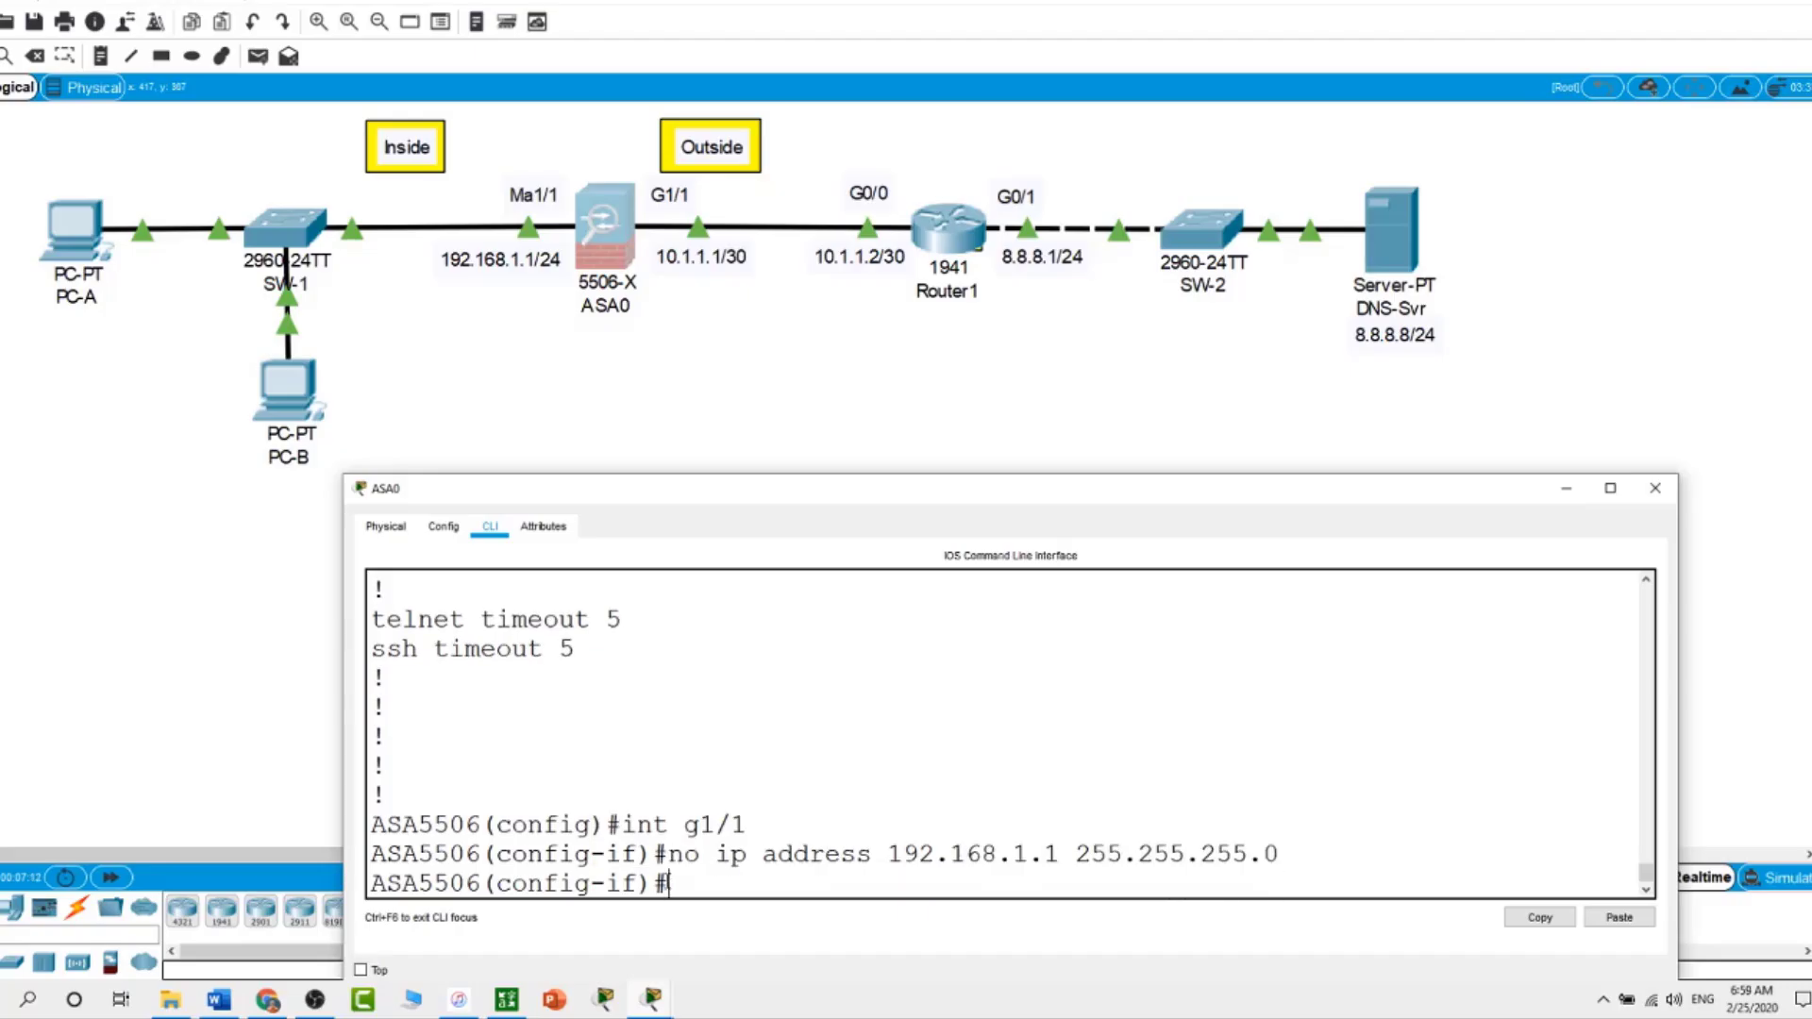
text(no nameif)
key(Return)
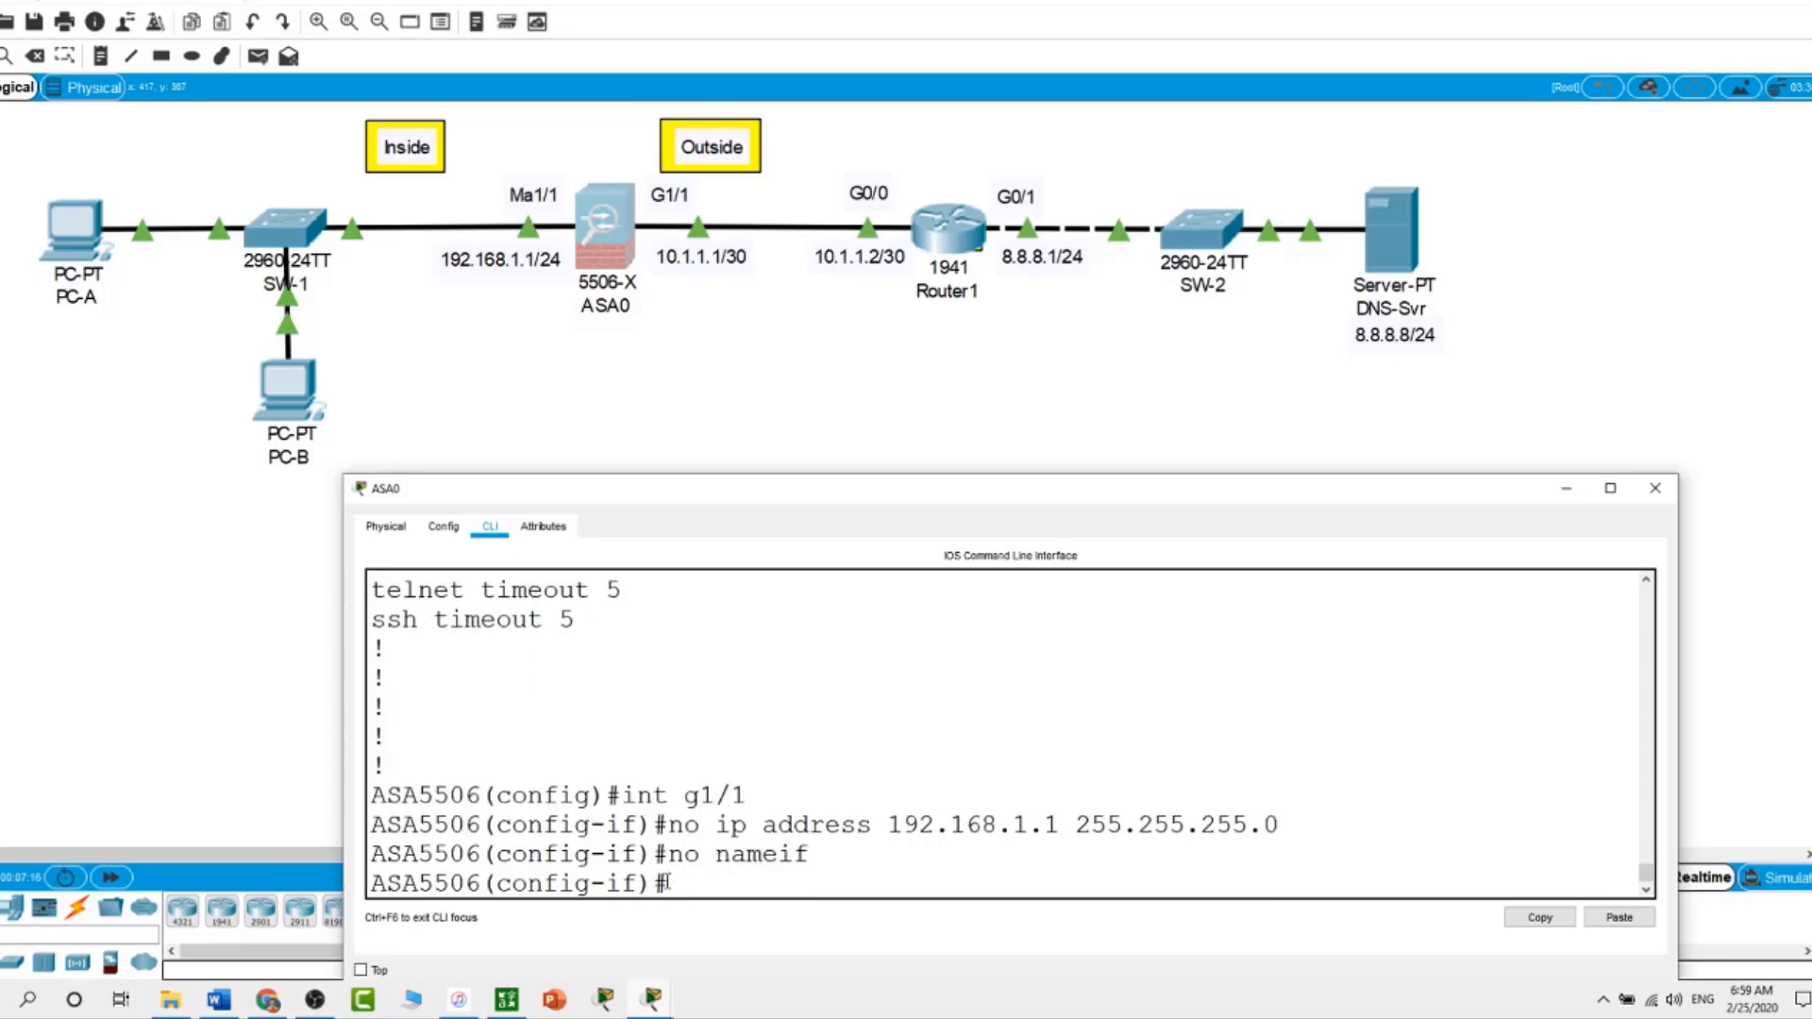
text(no sec)
key(Tab)
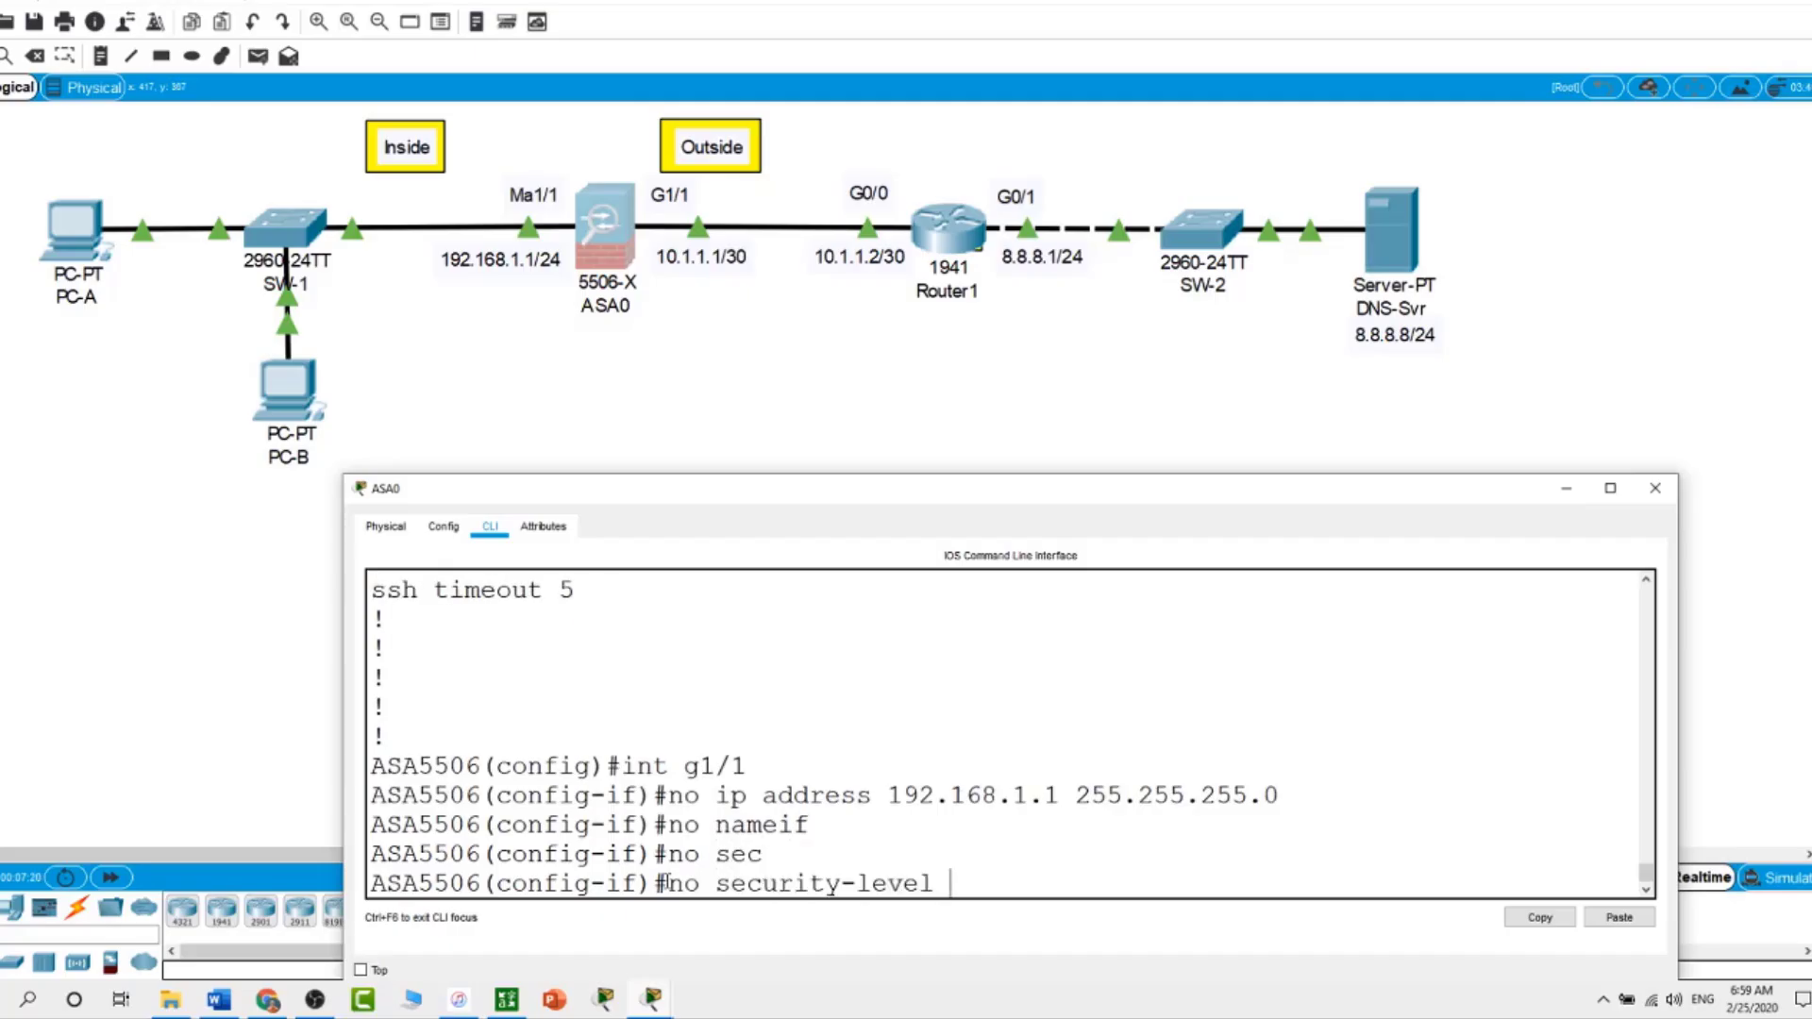
text(100)
key(Return)
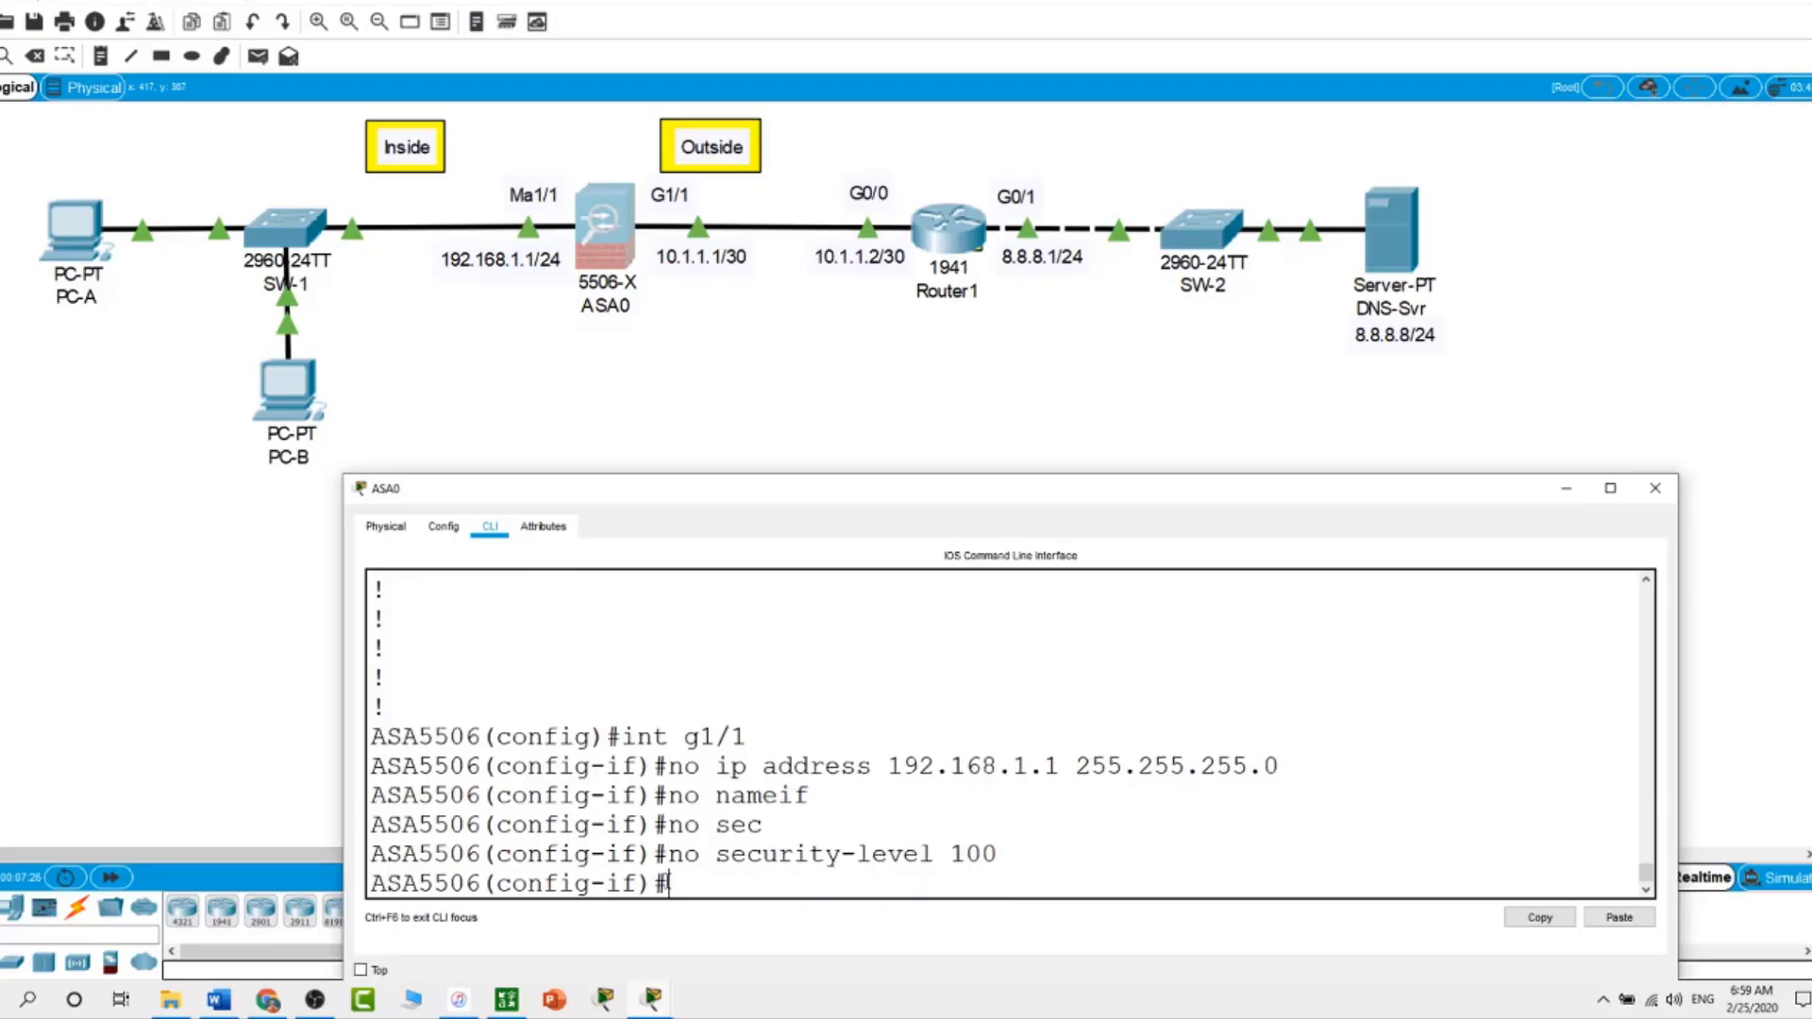
On G1/2, remove the DHCP address, the nameif and security-level 0
text(int g1/2)
key(Return)
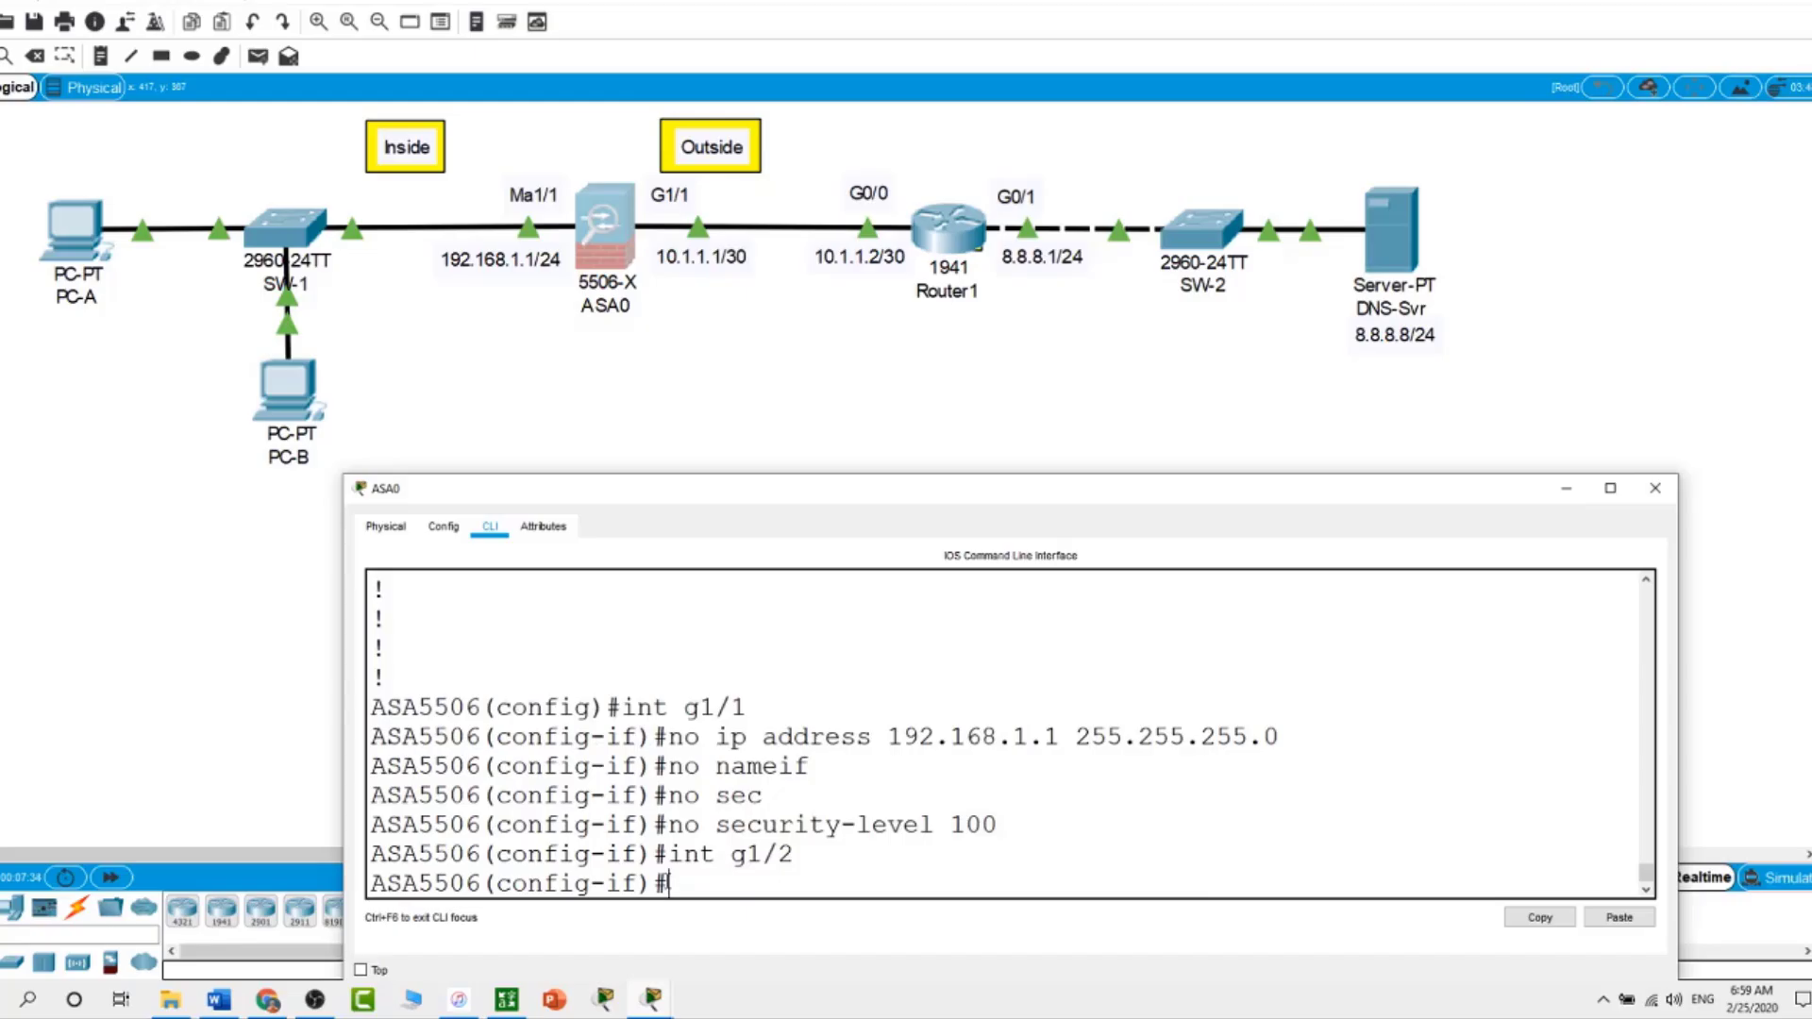
text(no ip address dhcp)
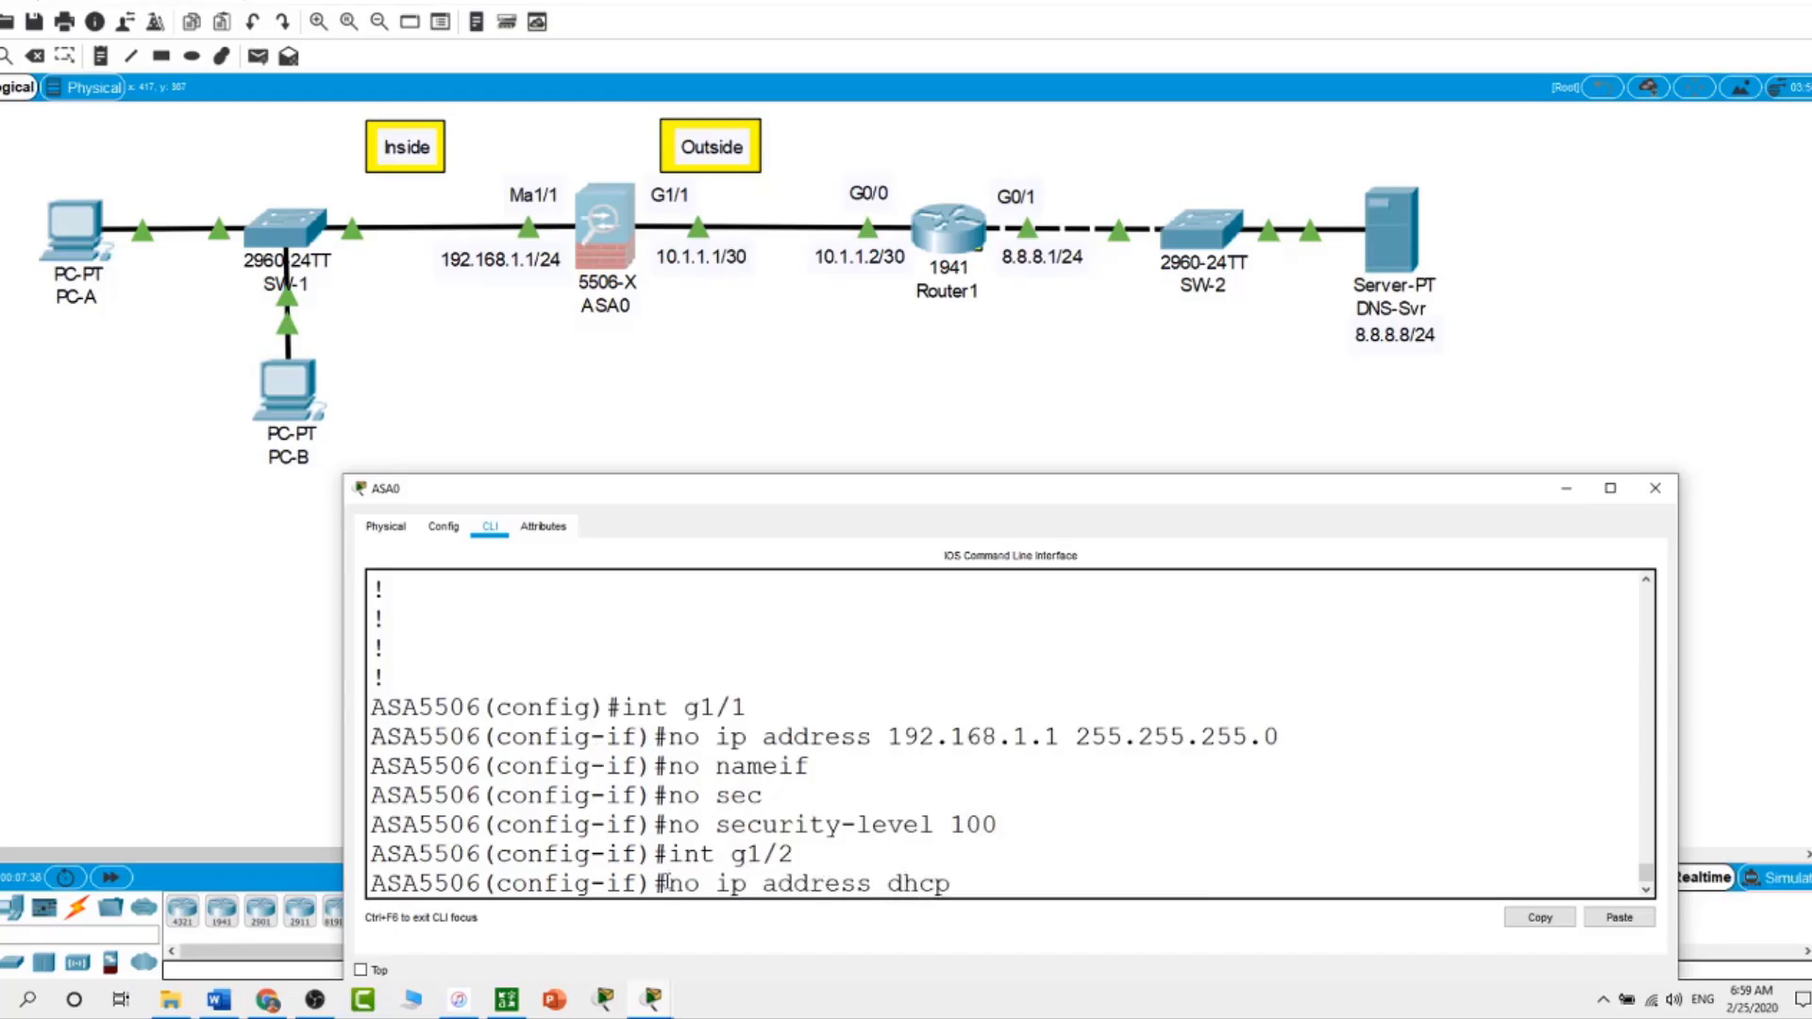
key(Return)
text(no)
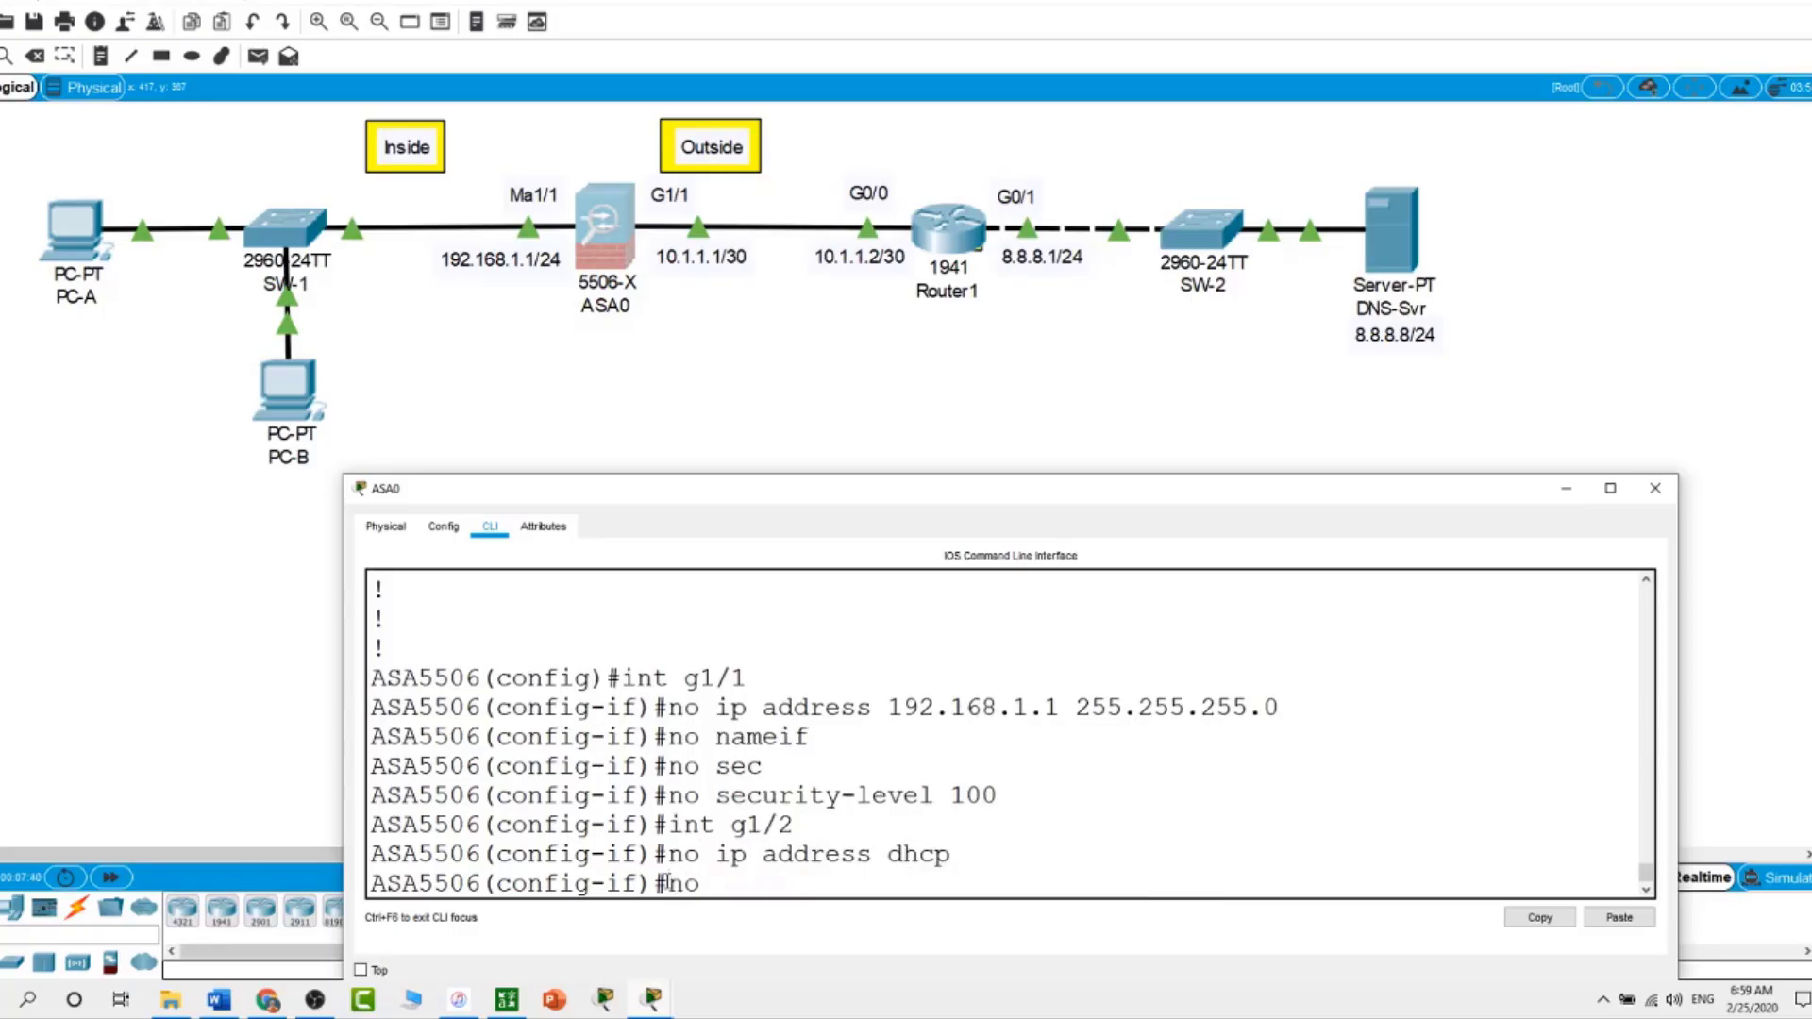
text( nameif)
key(Return)
text(no se)
key(Tab)
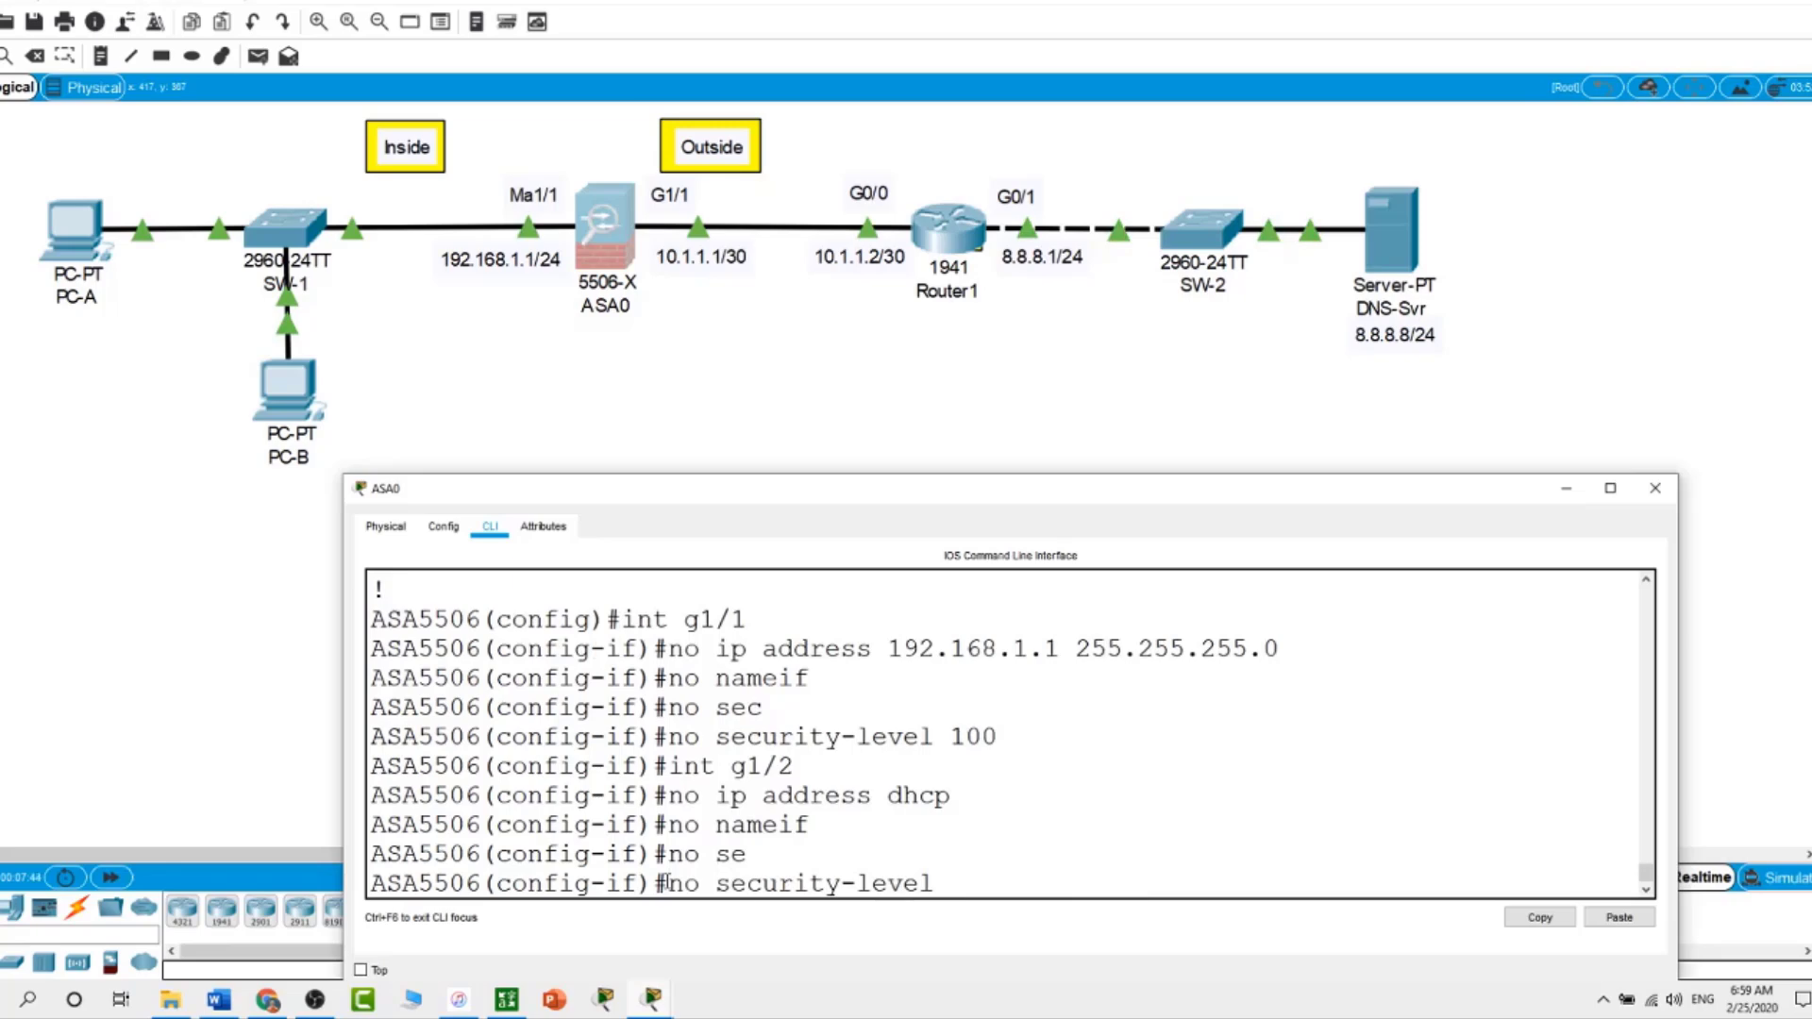
text(0)
key(Return)
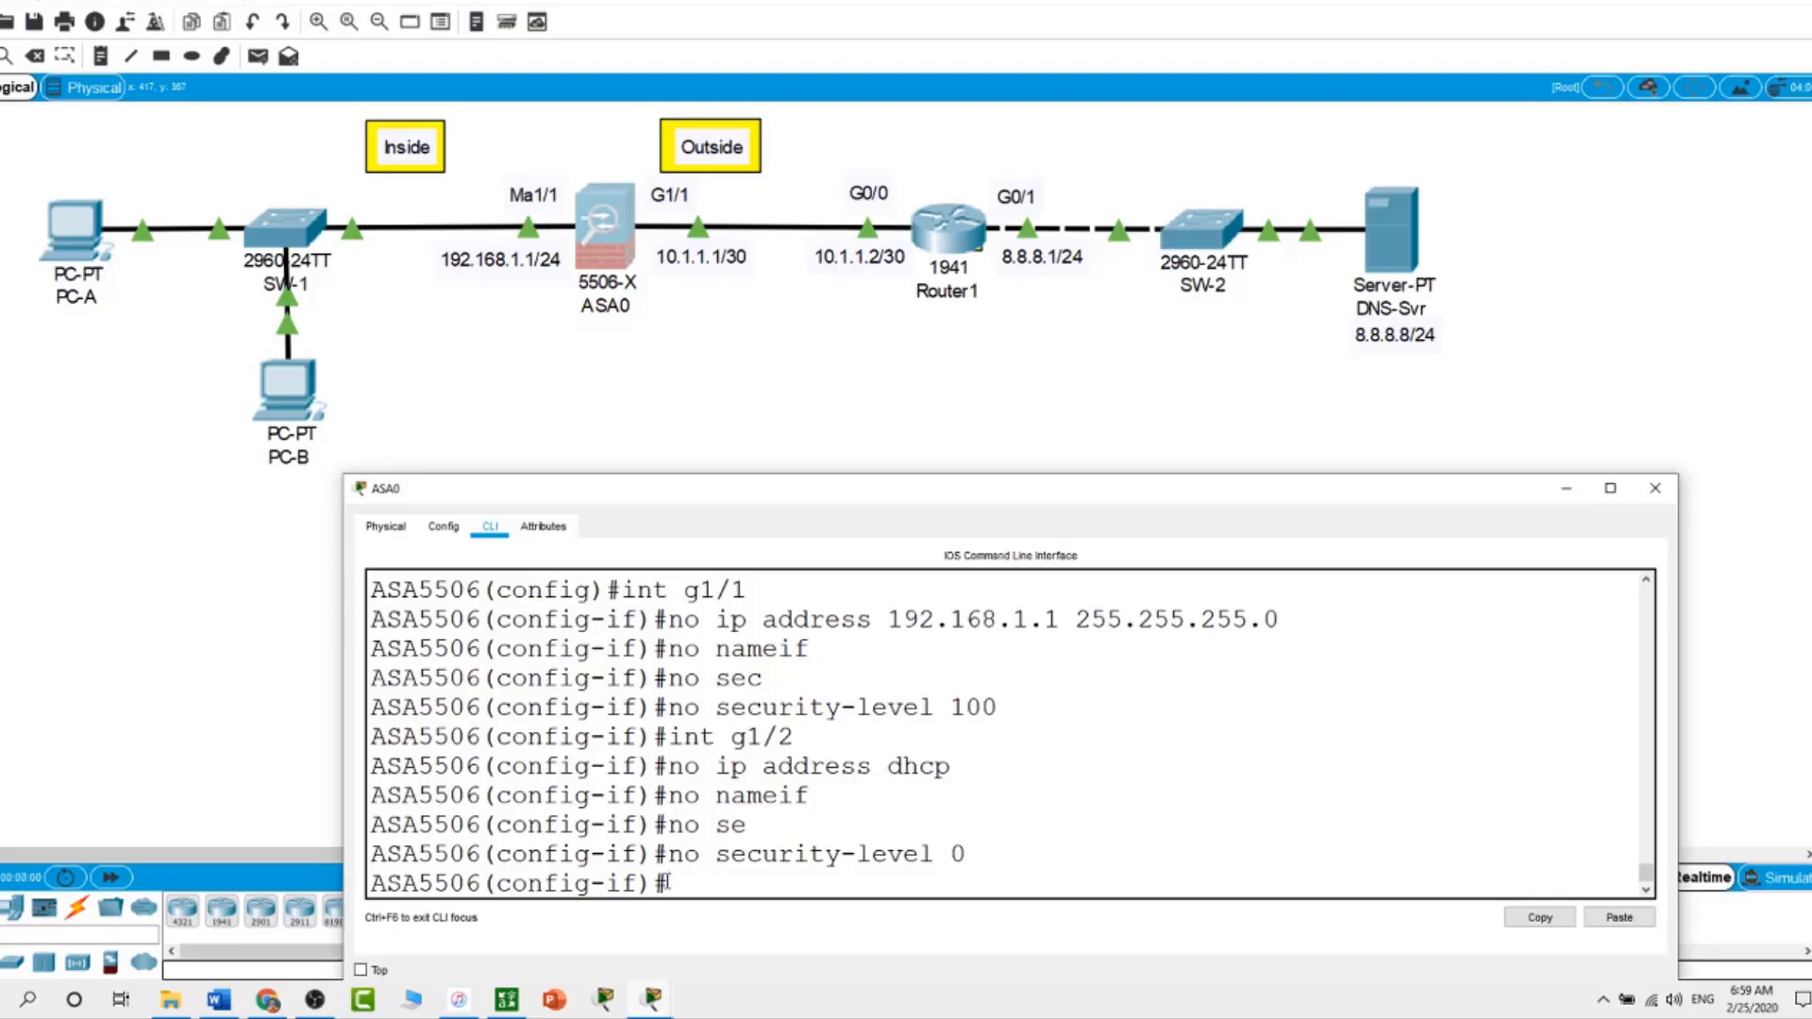
Run show run and scroll the GigabitEthernet sections to confirm G1/1 and G1/2 are blank
text(show run)
key(Return)
key(space)
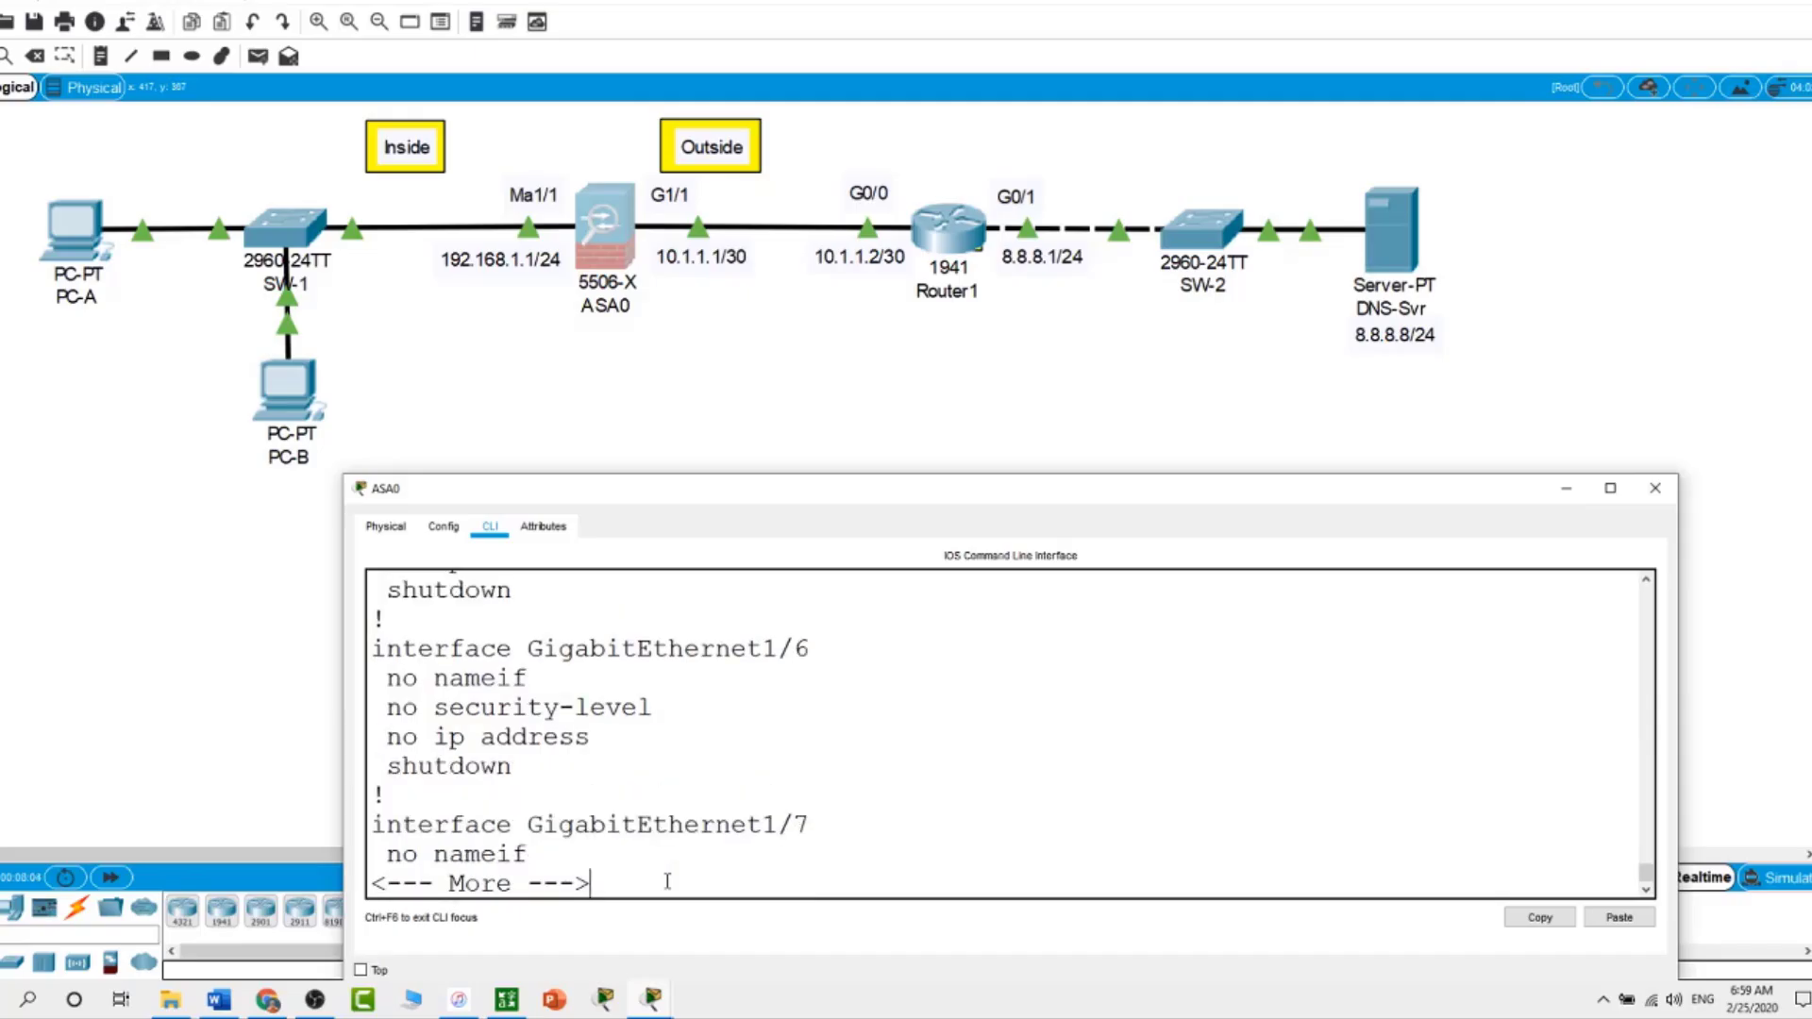
key(space)
key(space)
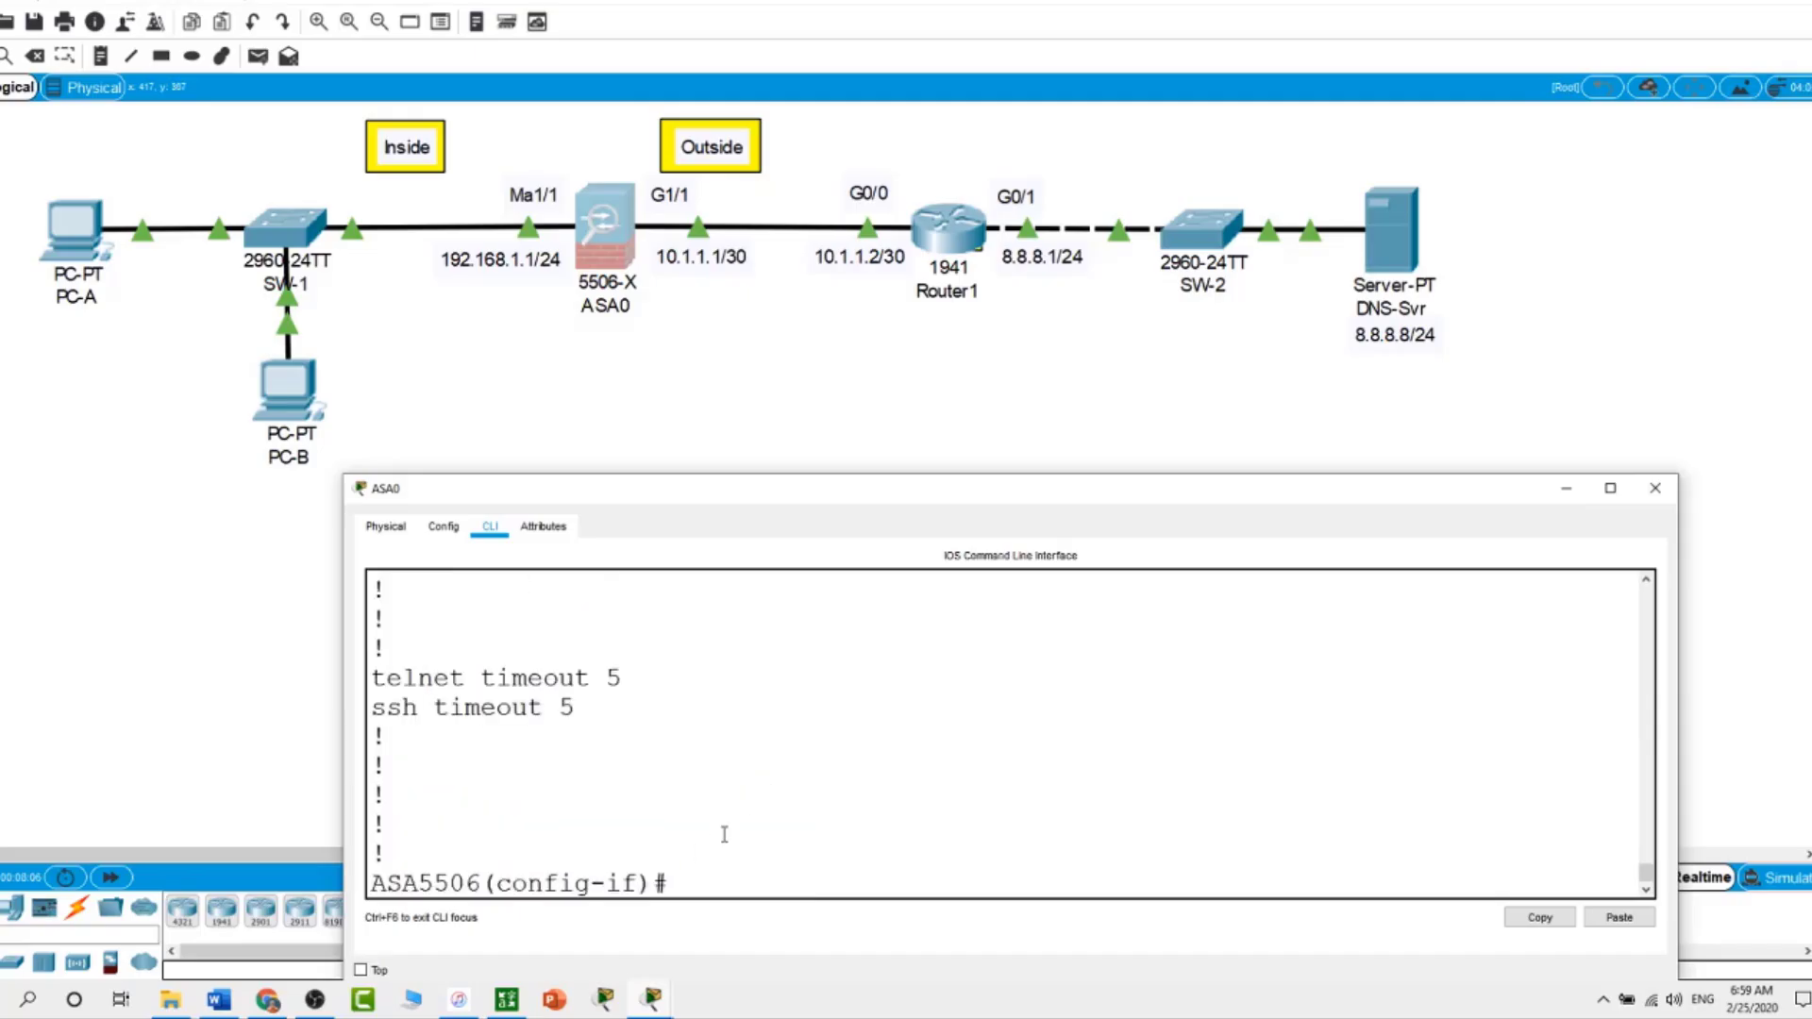
scroll(742, 802, up, 5)
scroll(743, 803, up, 3)
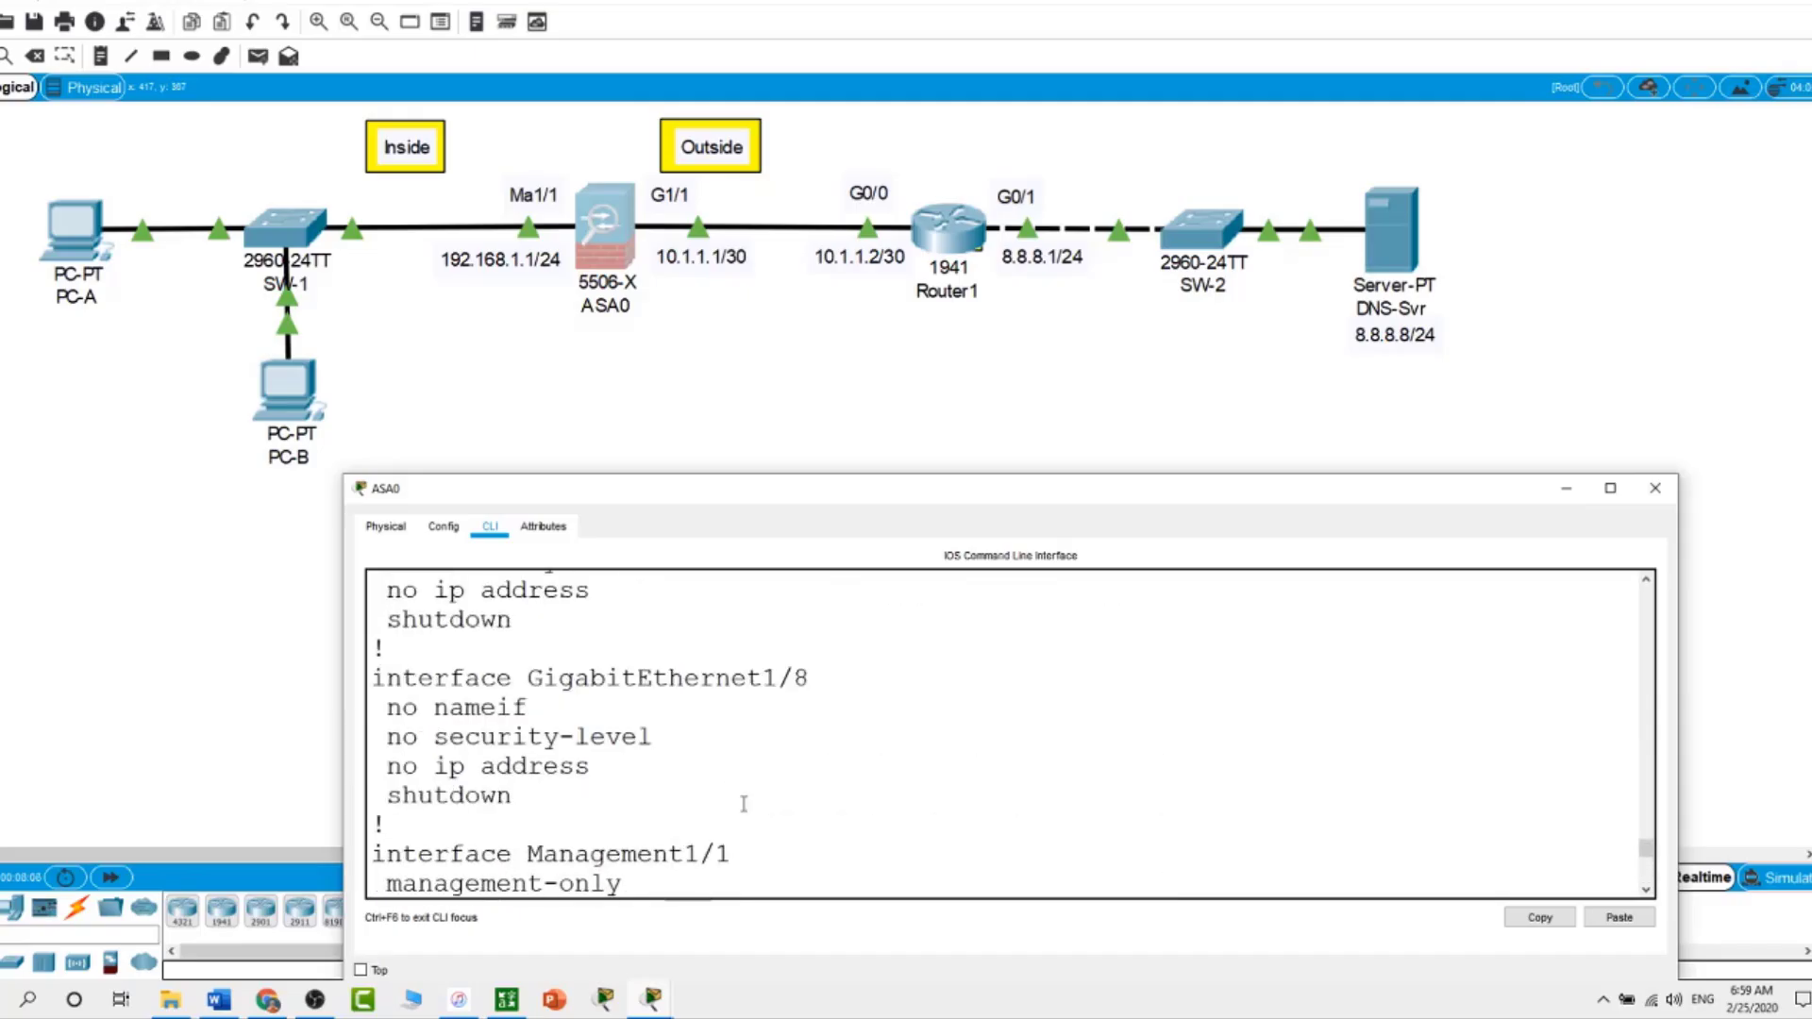
scroll(743, 804, up, 12)
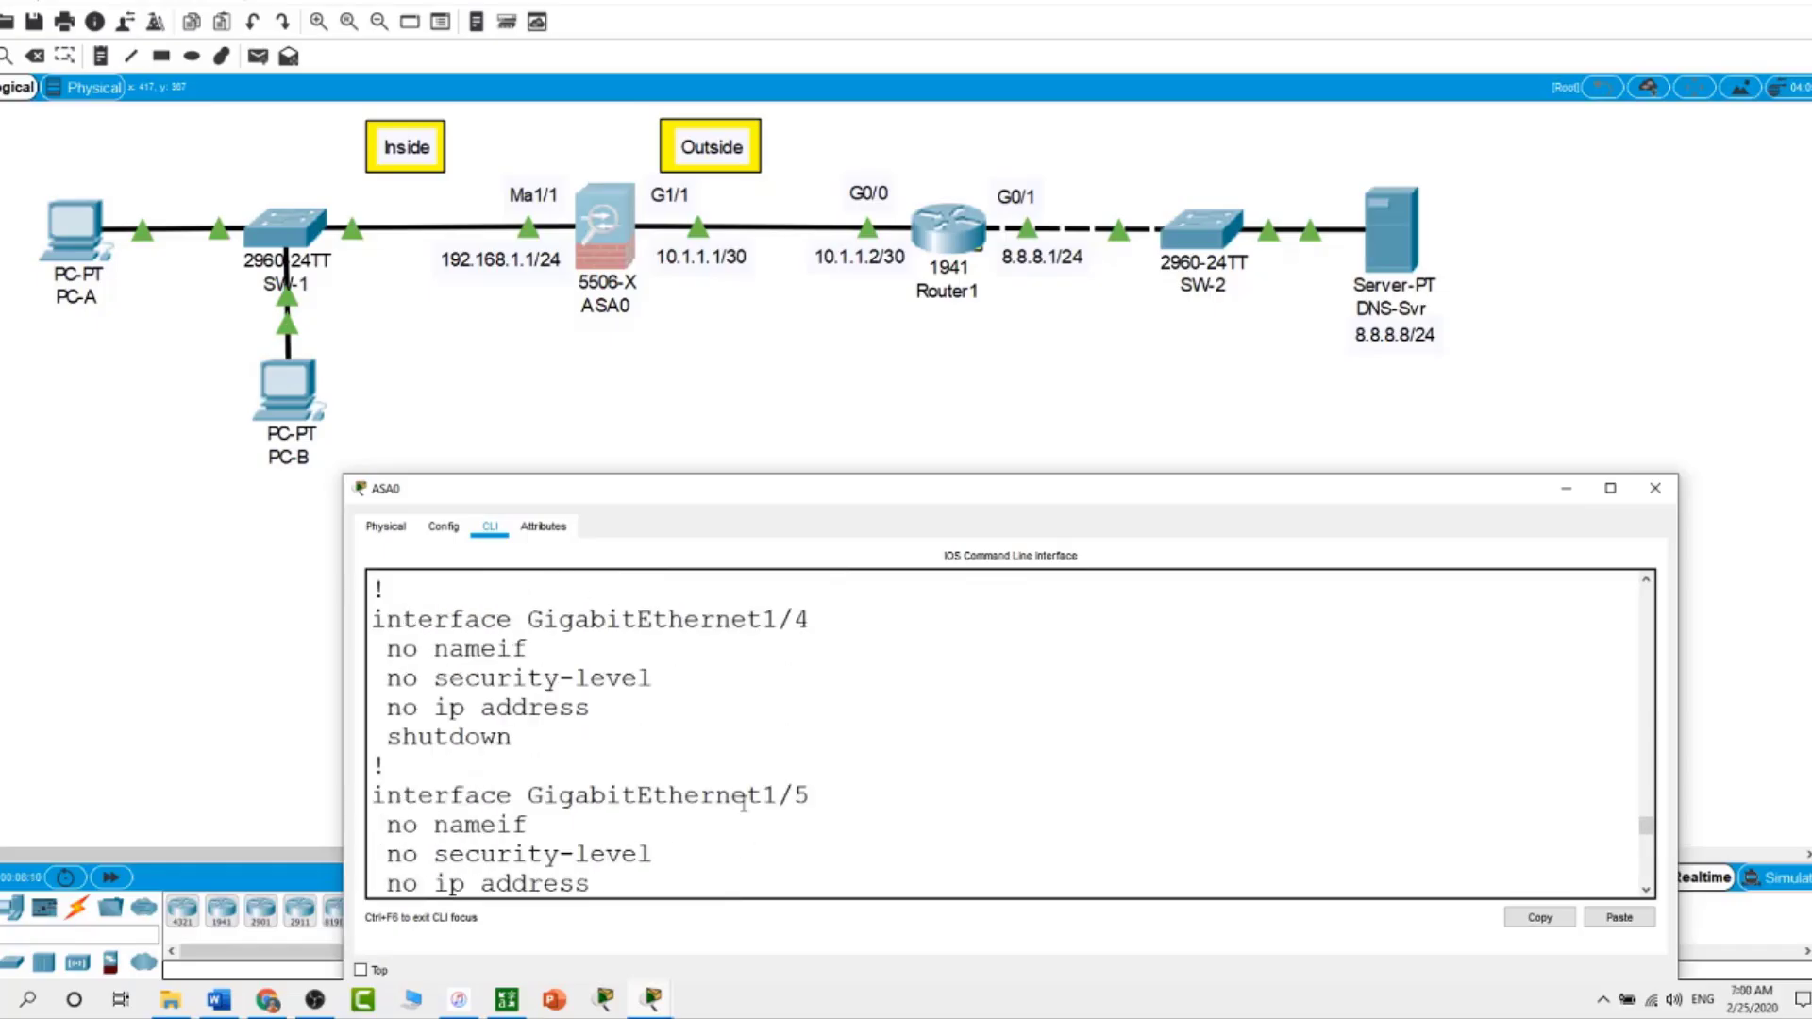
scroll(744, 803, up, 2)
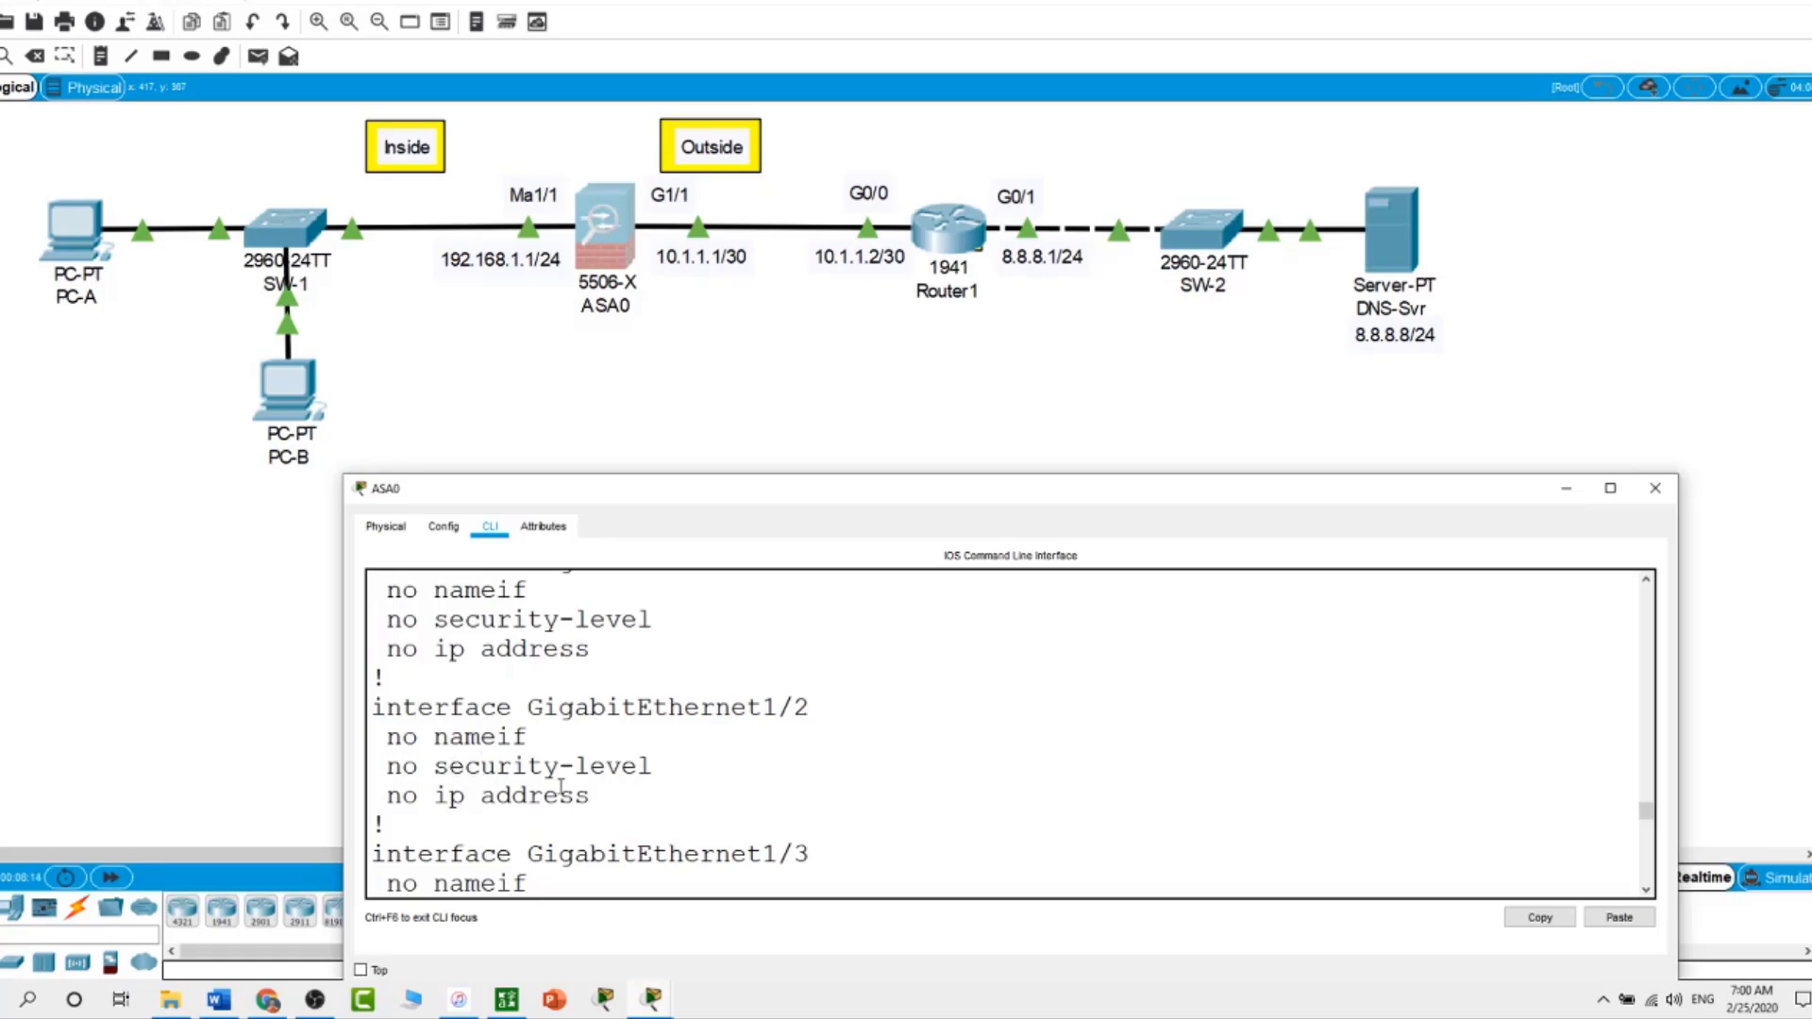
scroll(609, 792, up, 3)
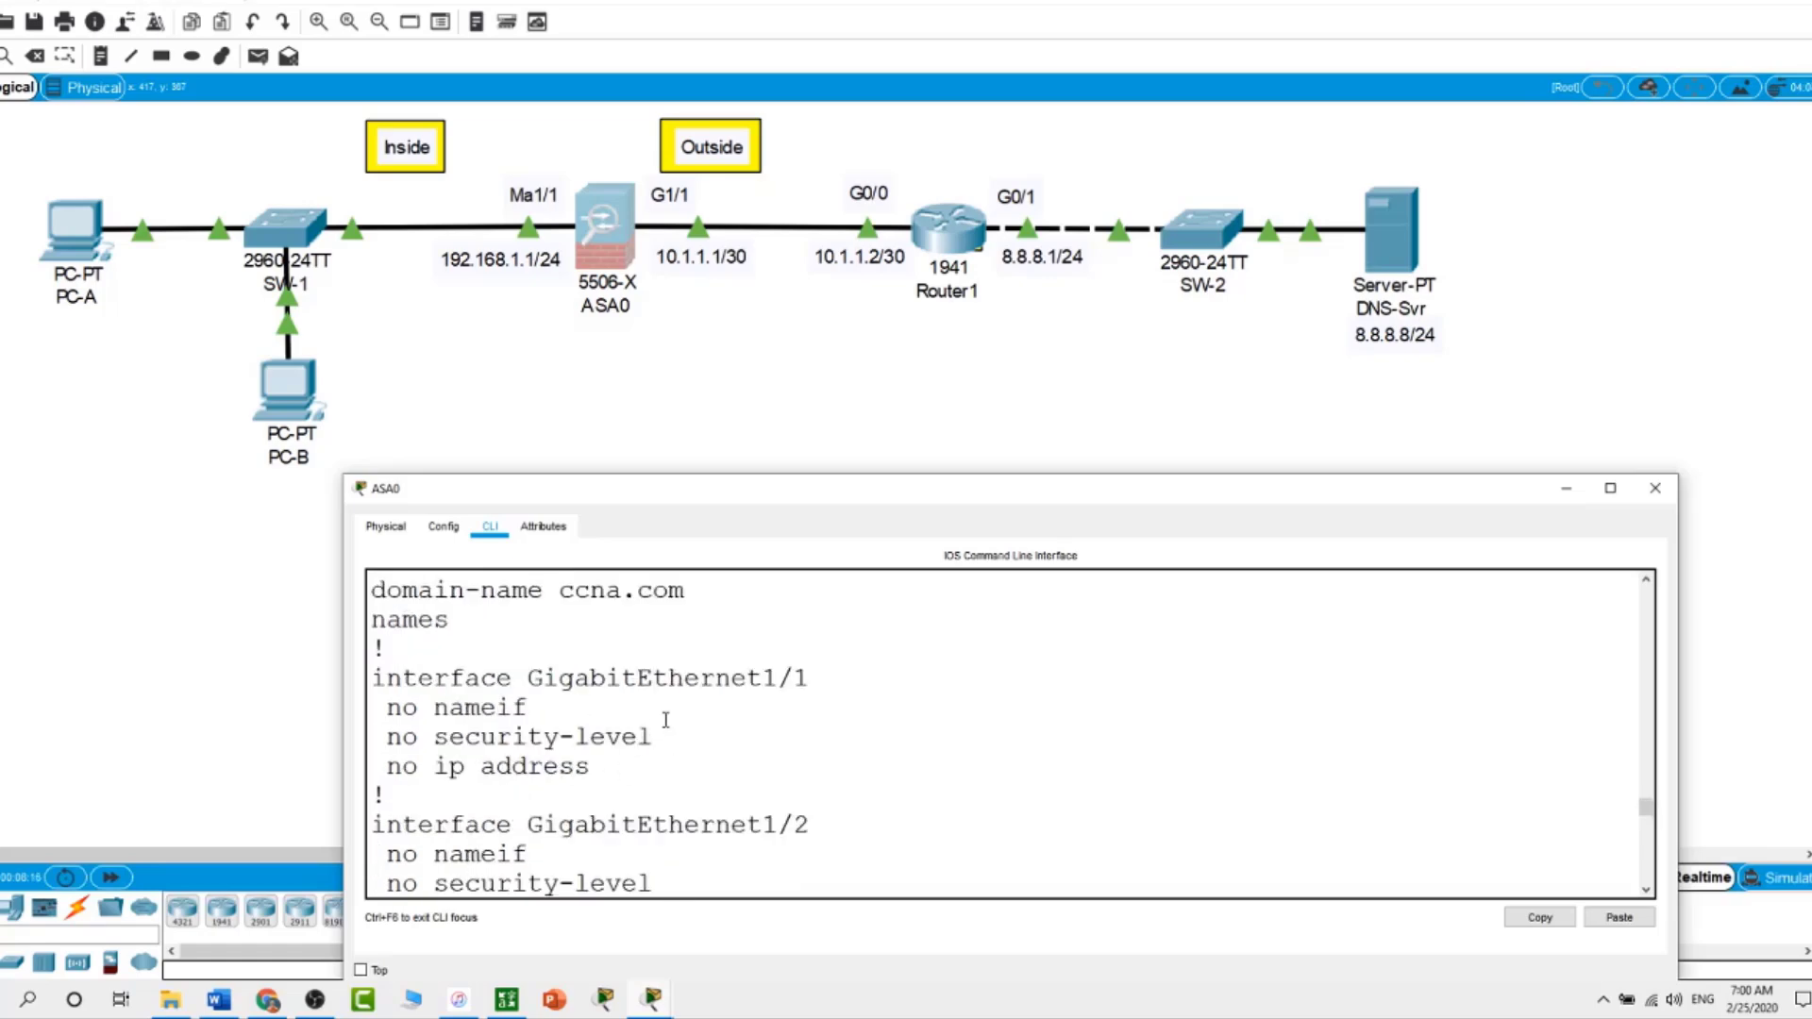
scroll(850, 780, up, 1)
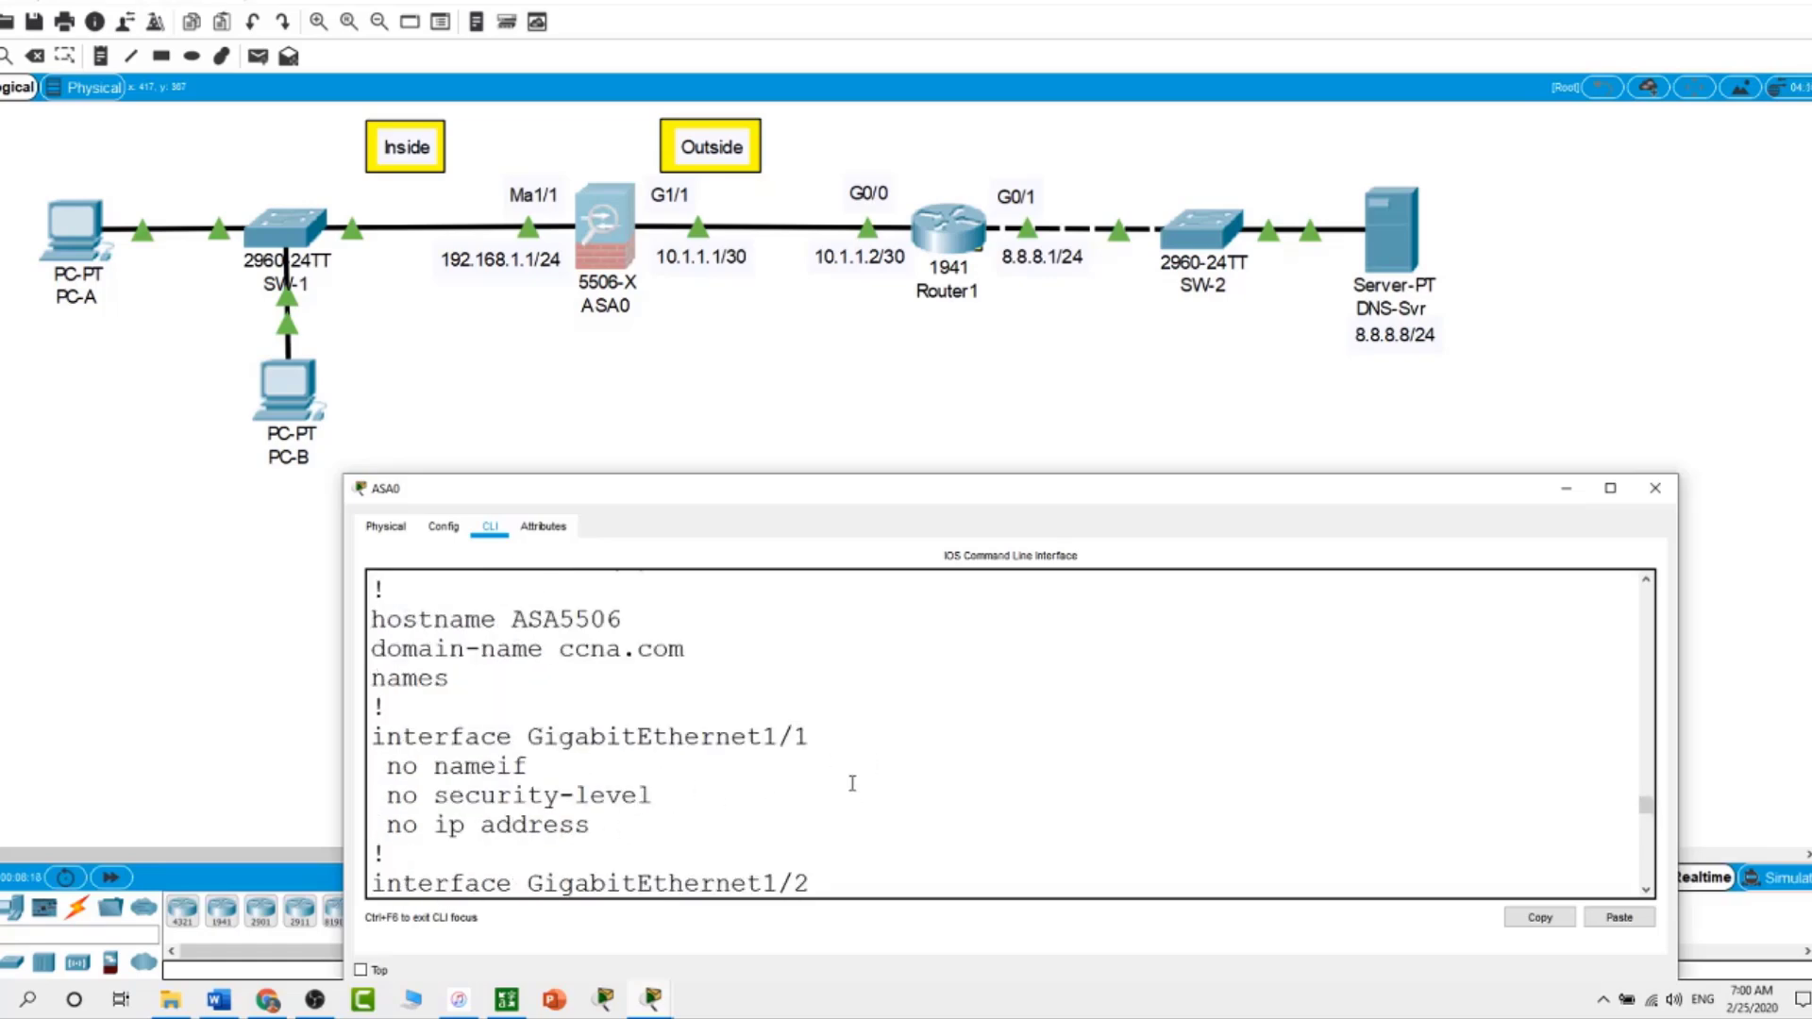
scroll(853, 783, down, 5)
scroll(852, 783, down, 10)
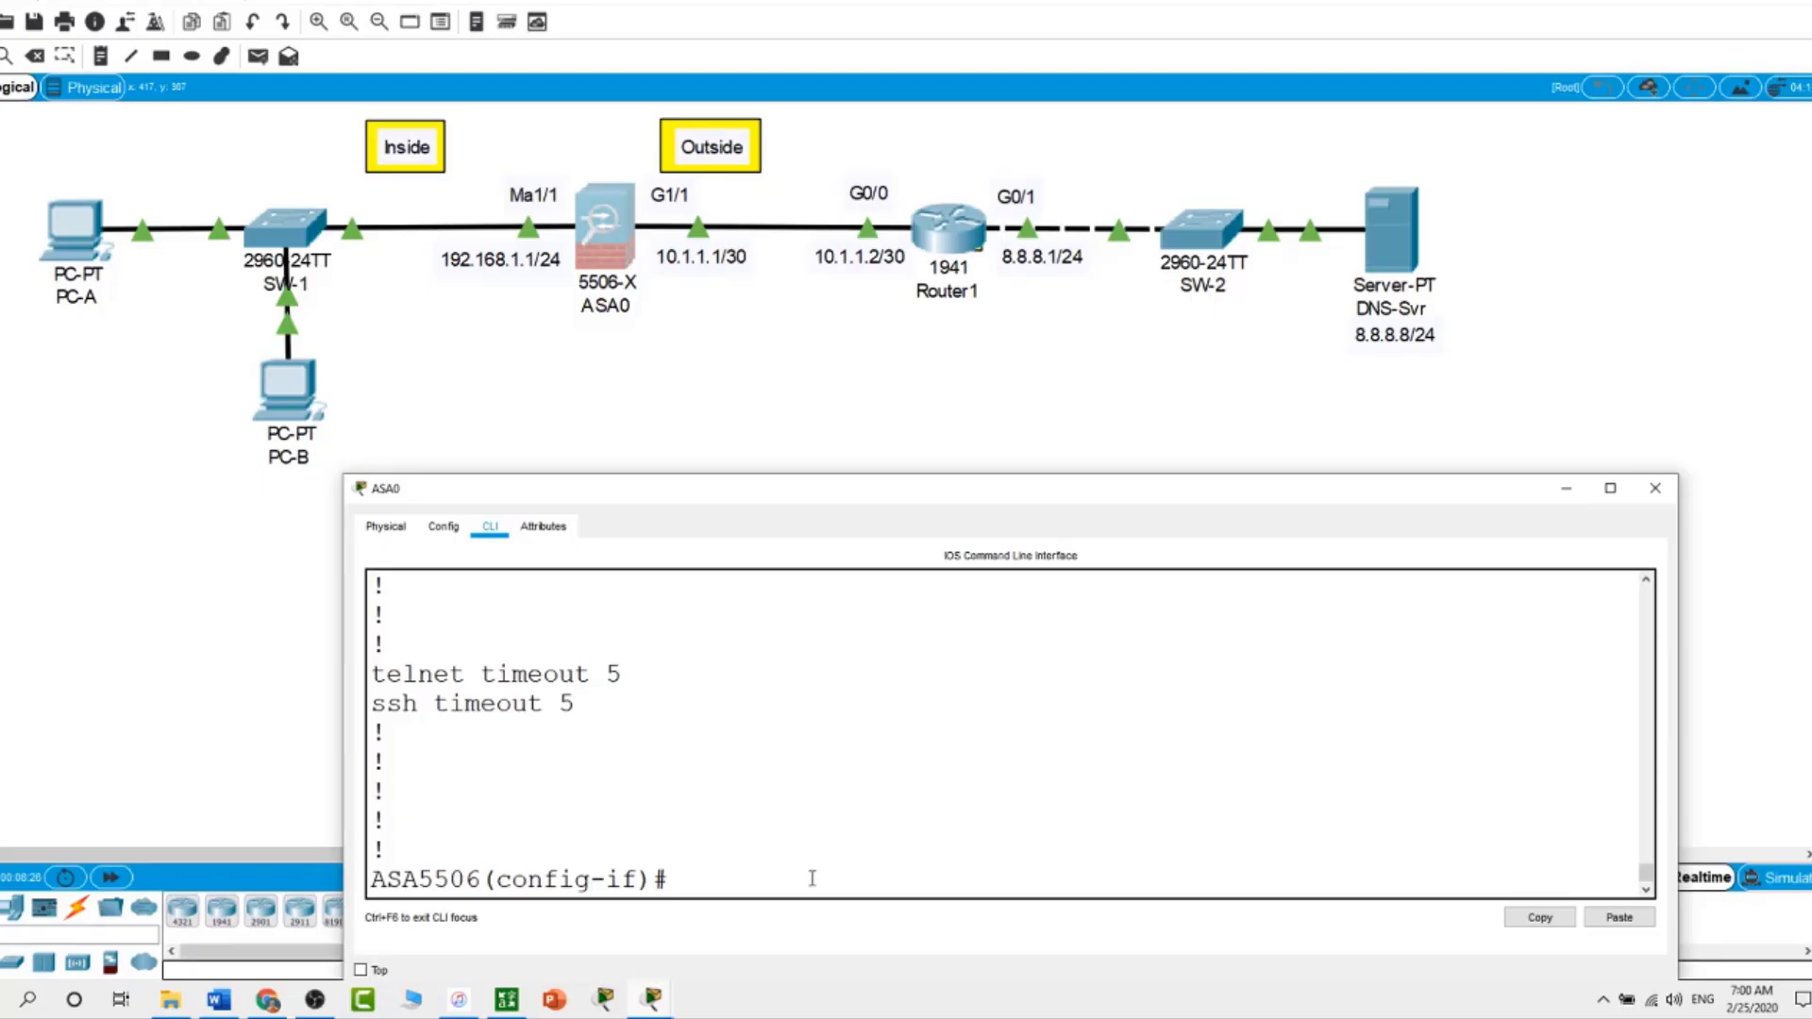
Assign G1/1 the address 10.1.1.1 255.255.255.252
text(exit)
key(Return)
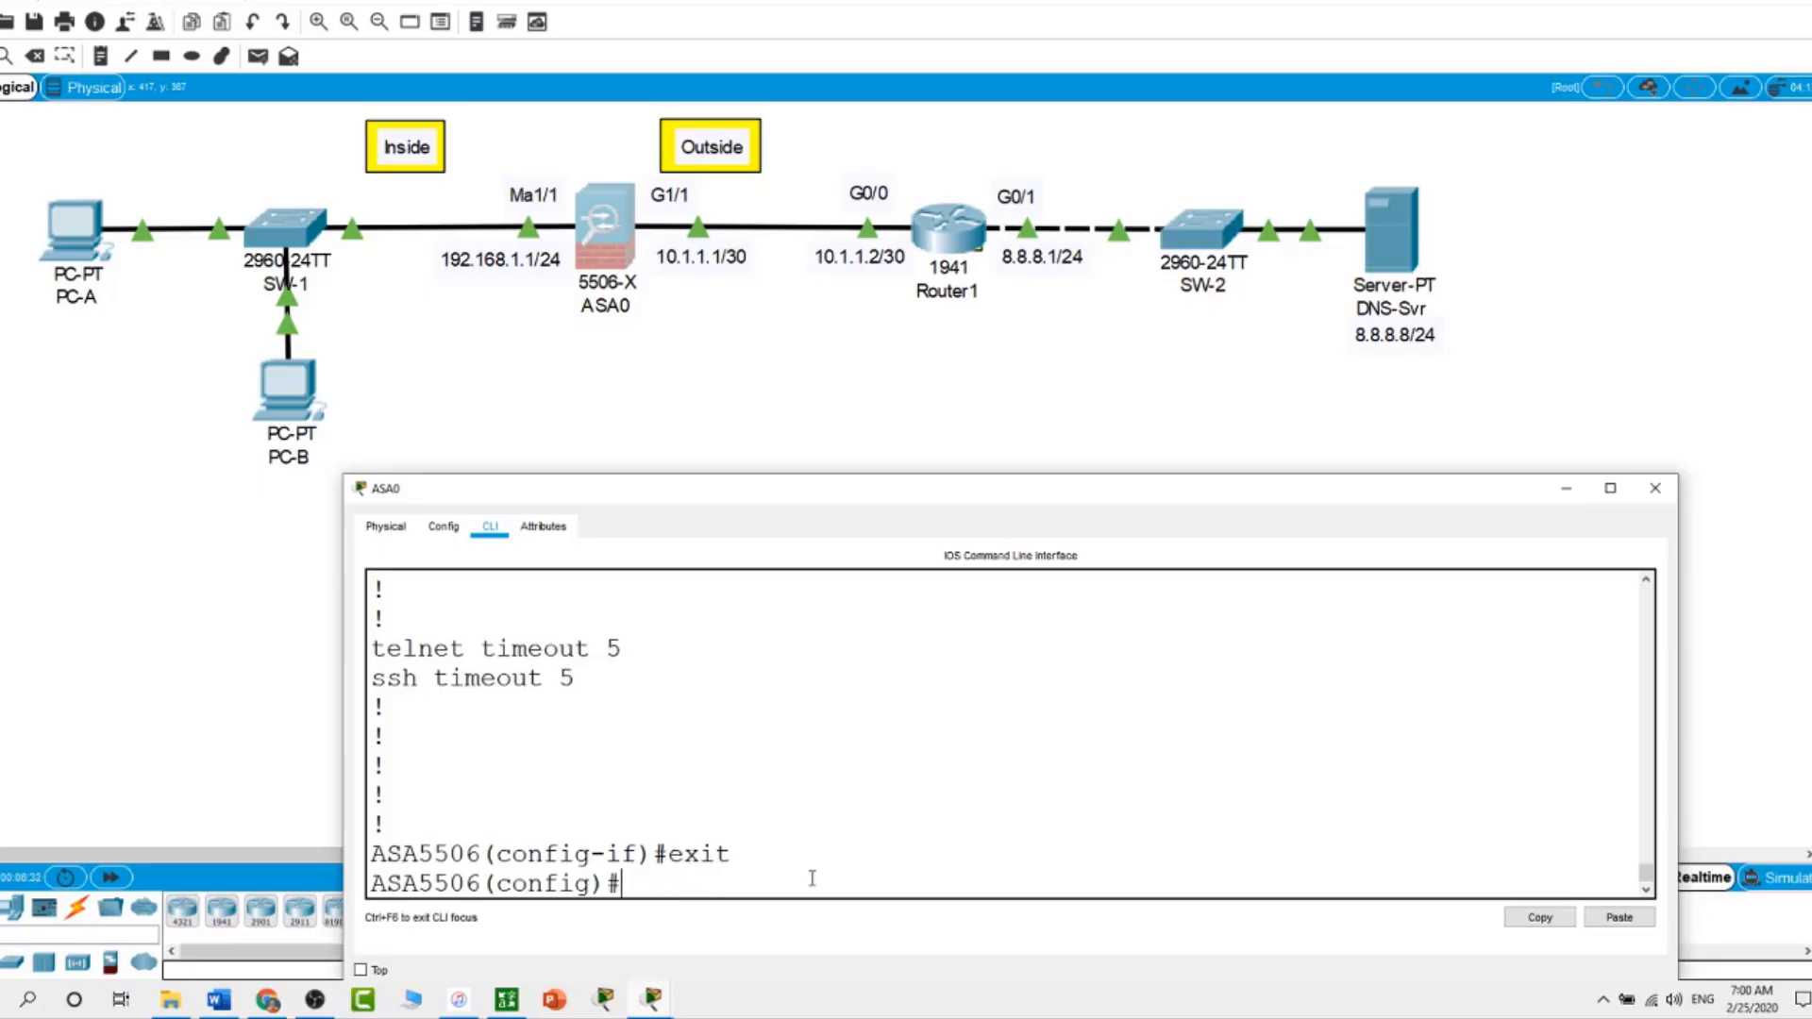
text(int g1/1)
key(Return)
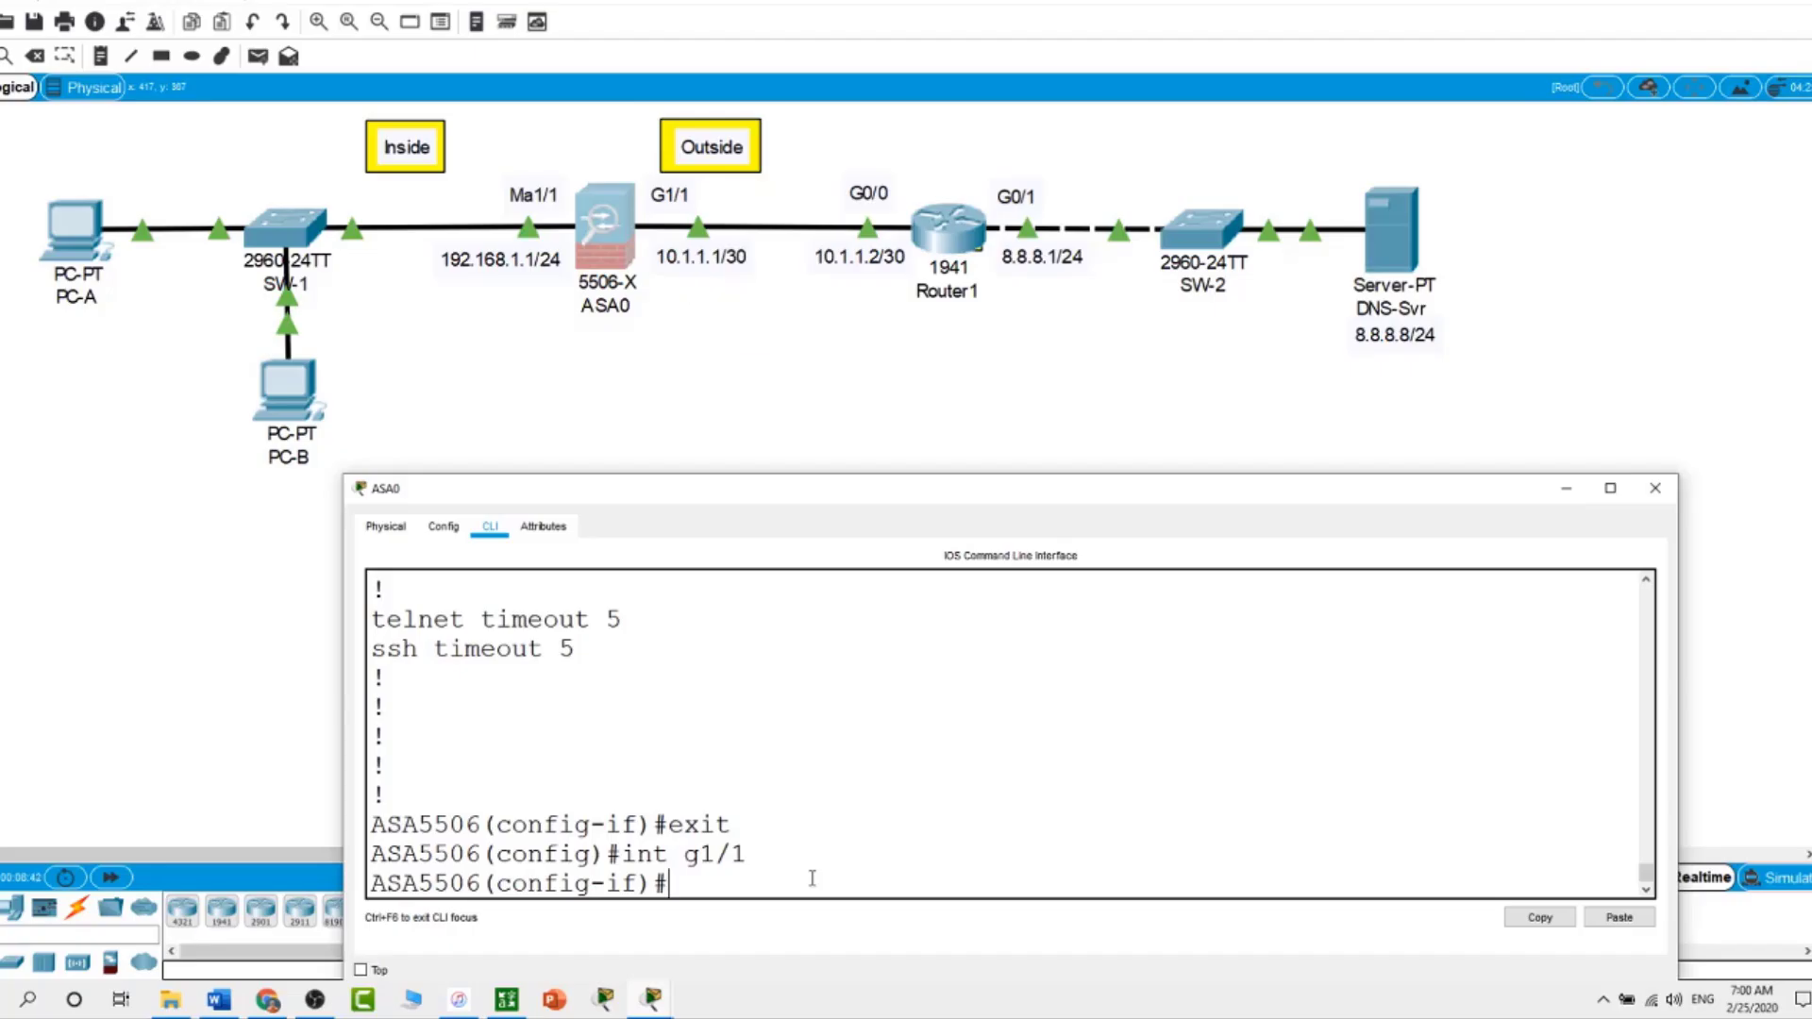
text(ip address 10.1.1.1)
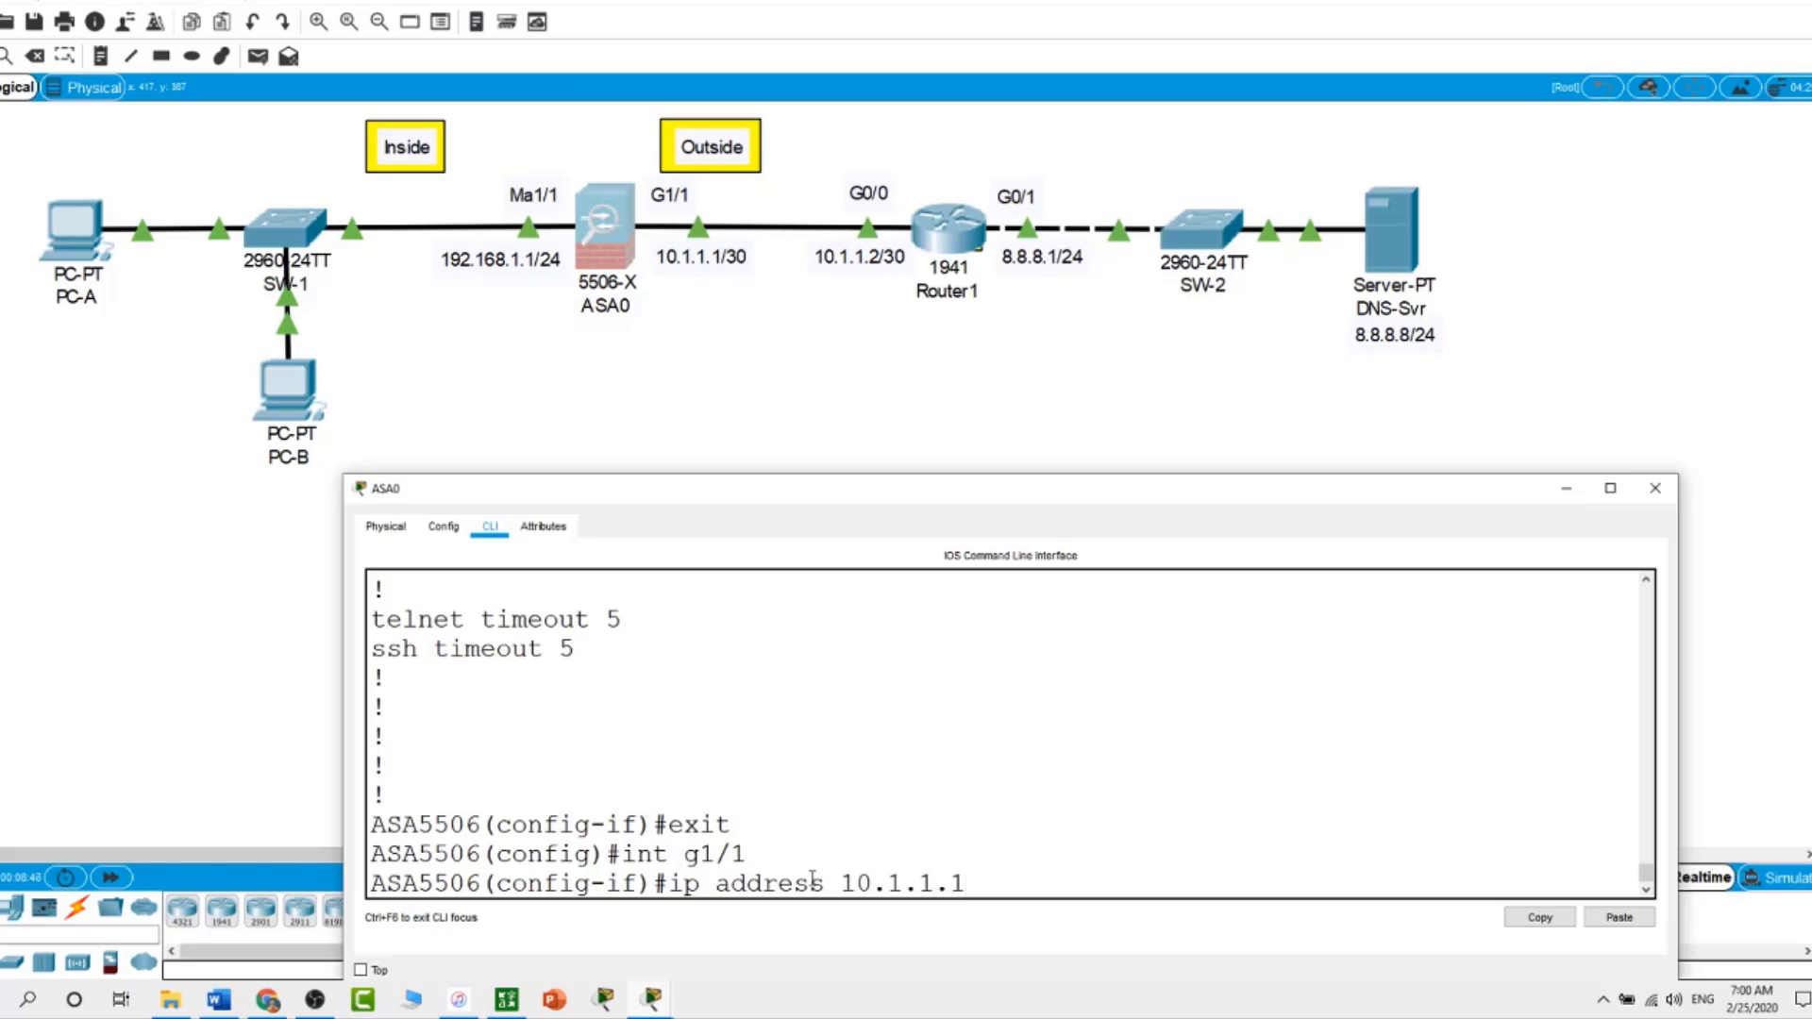
text( 255.255.255.252)
key(Return)
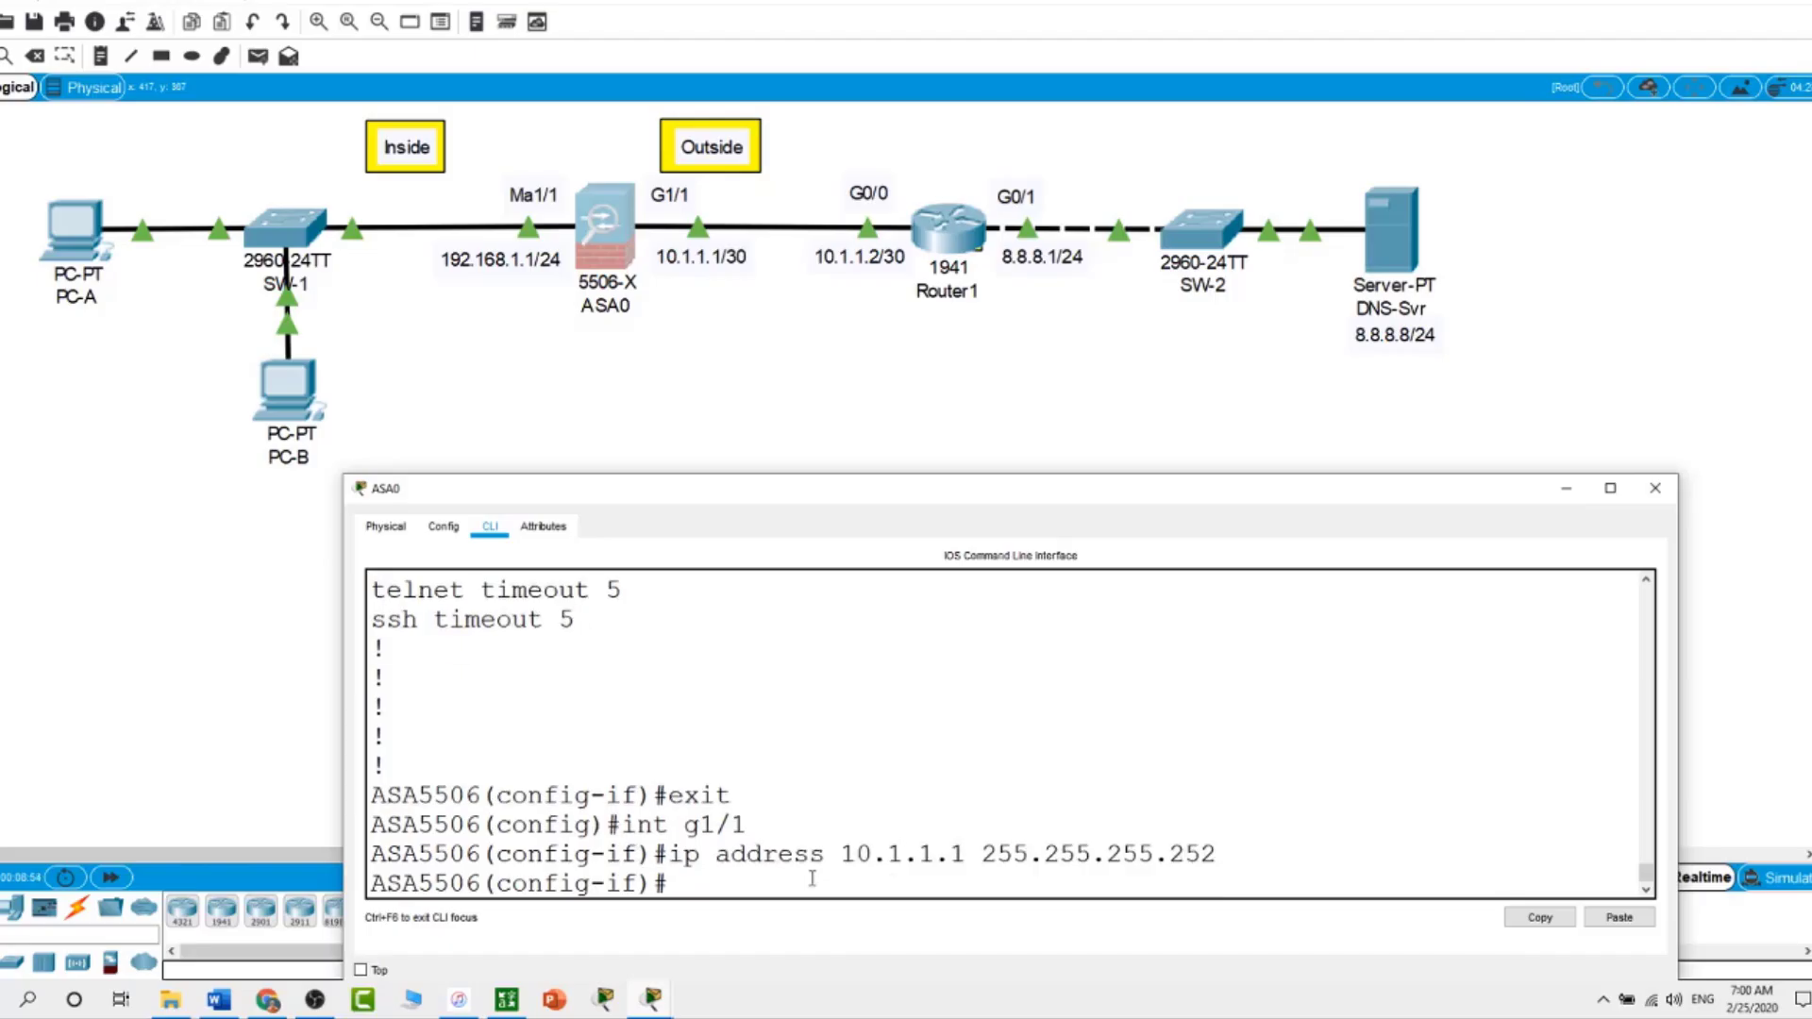
Name G1/1 outside with security level 0 and bring it up with no shut
text(nameif outside)
key(Return)
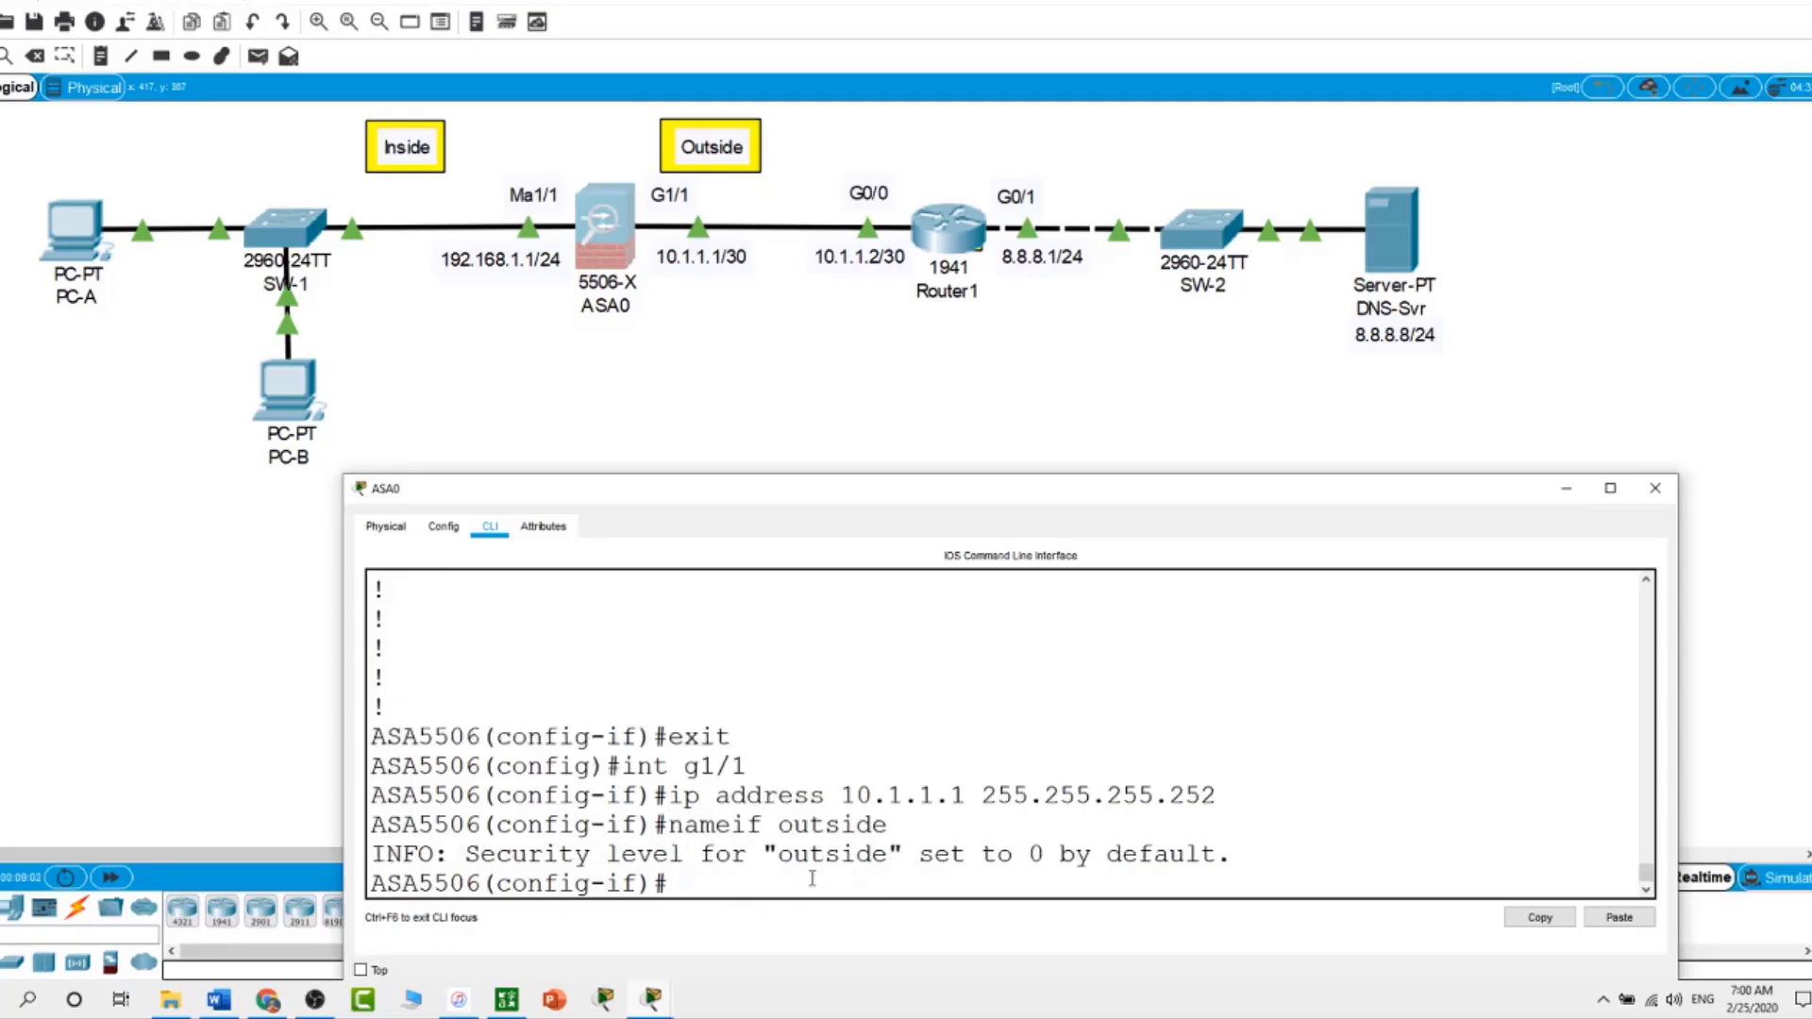
text(se)
key(Tab)
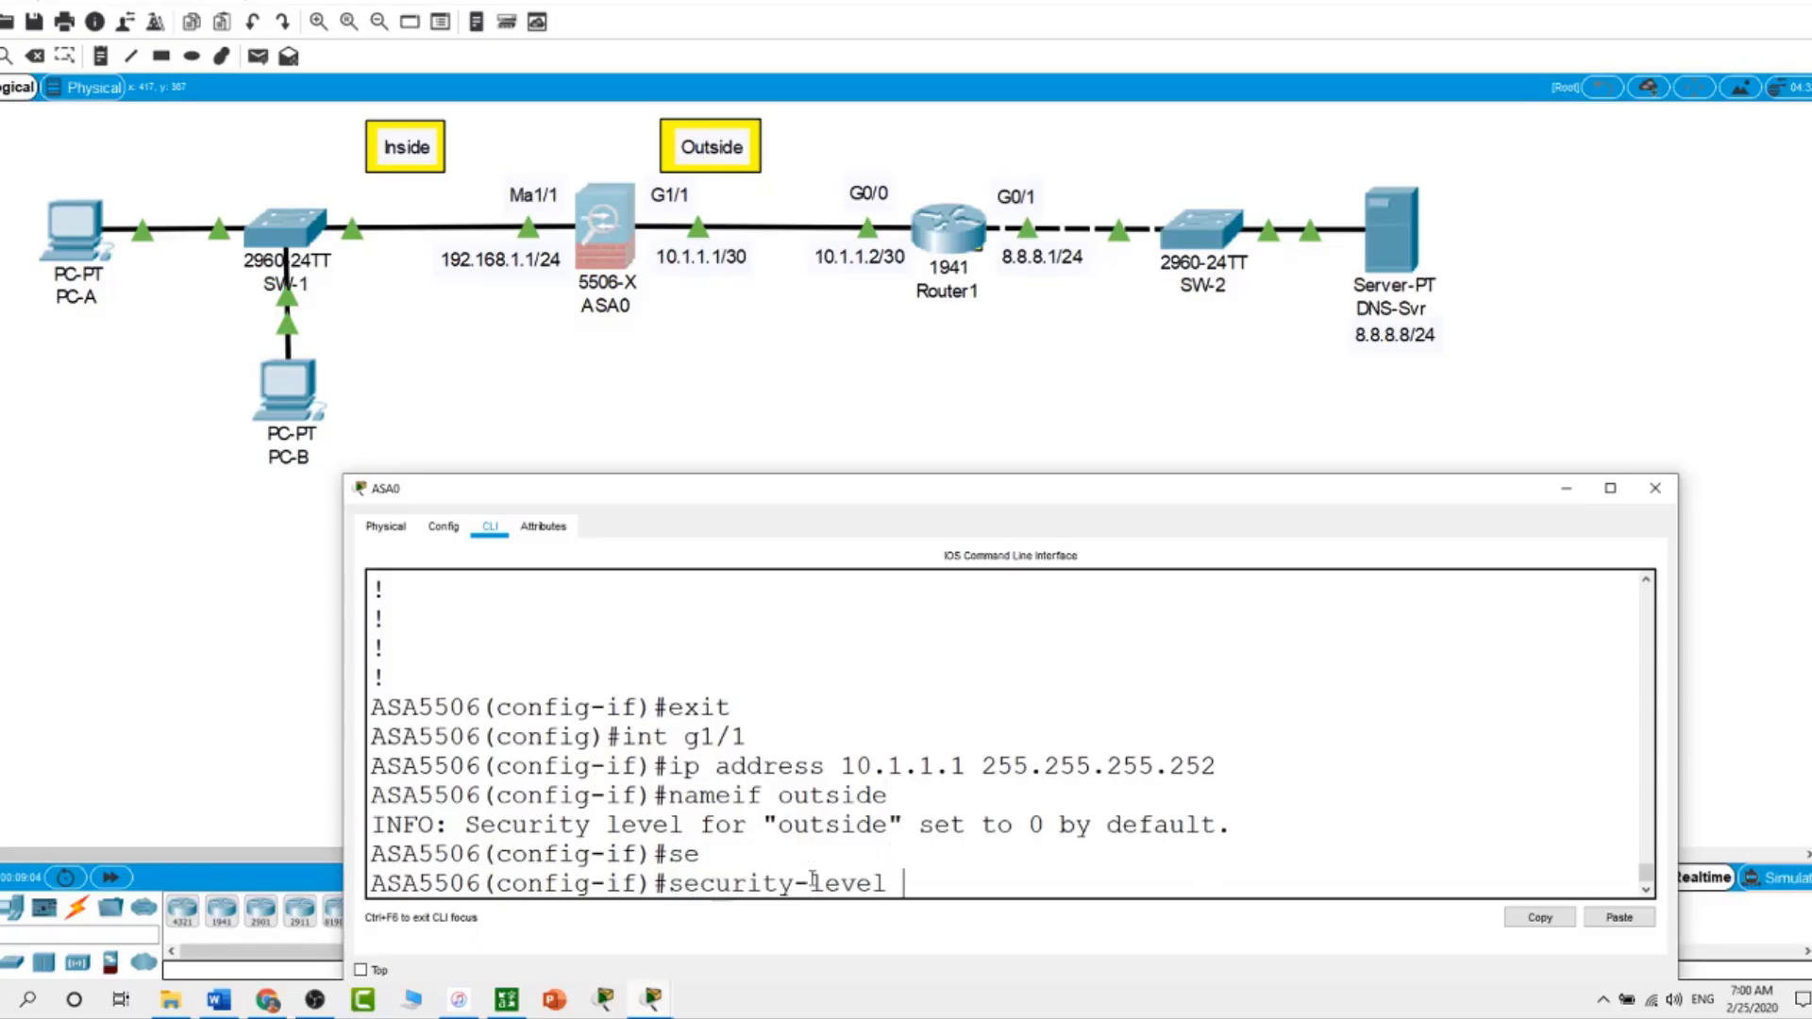
text(0)
key(Return)
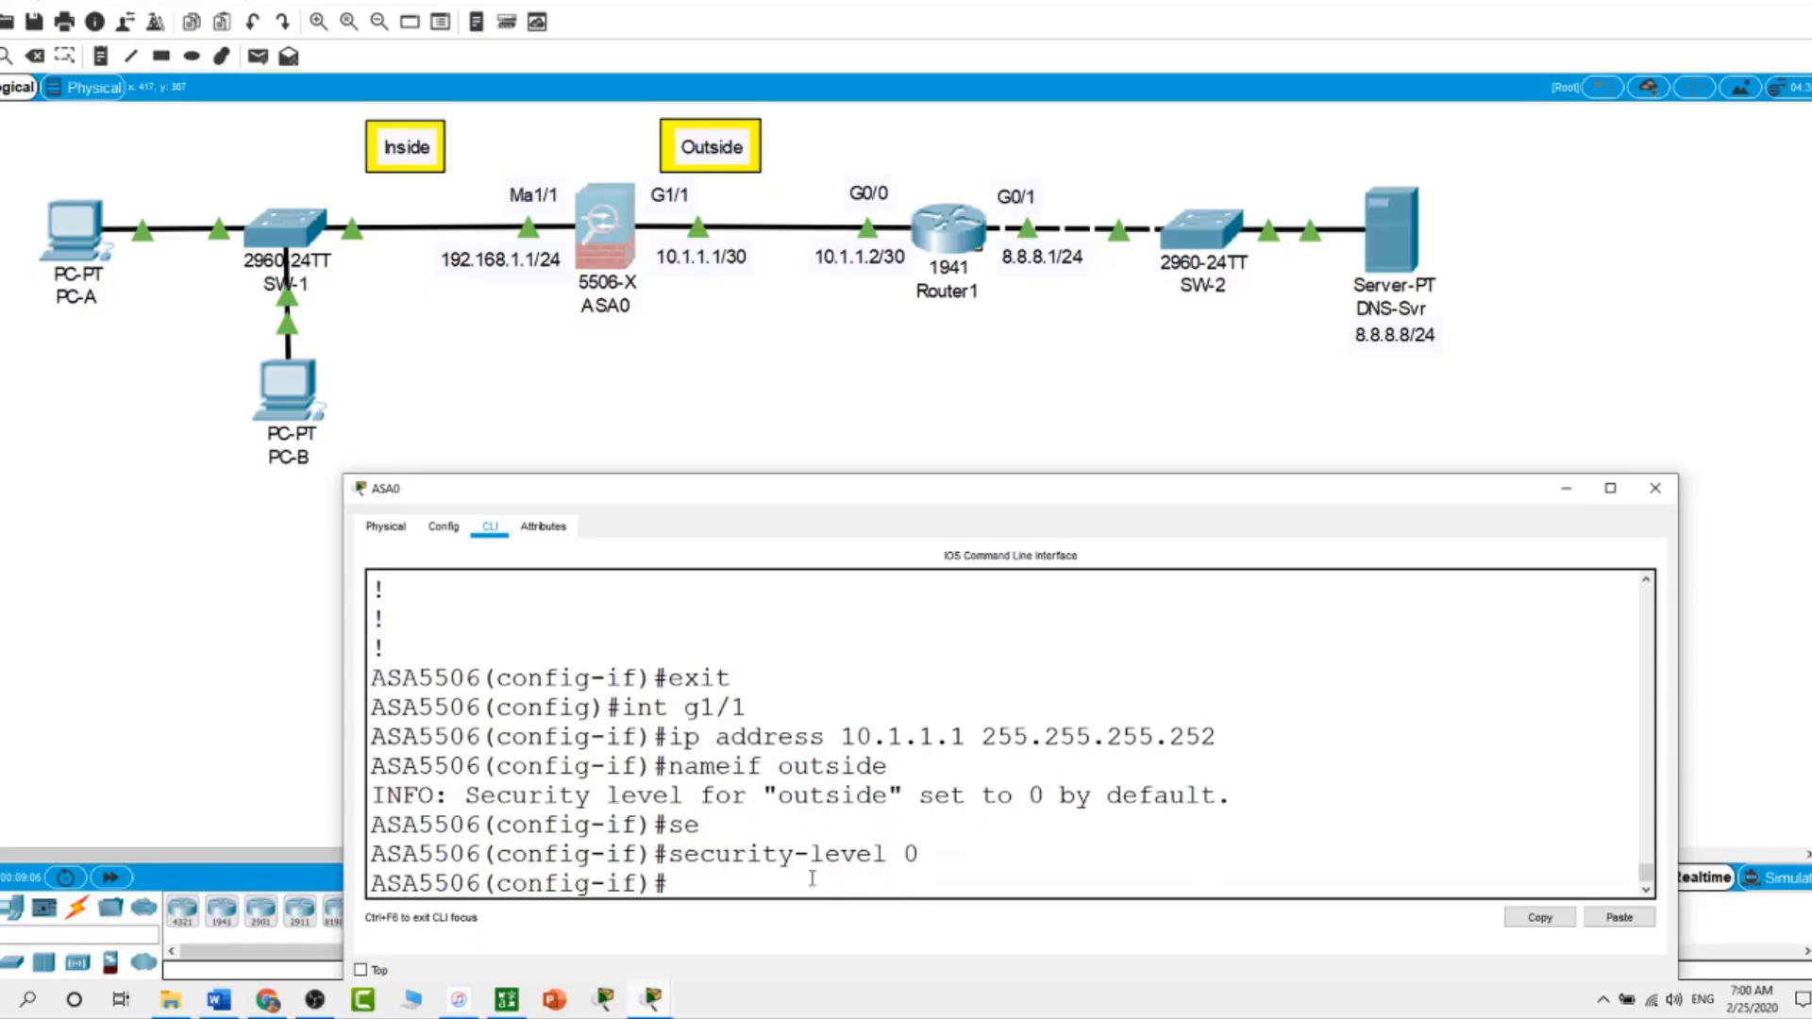
text(no sh)
text(ut)
key(Return)
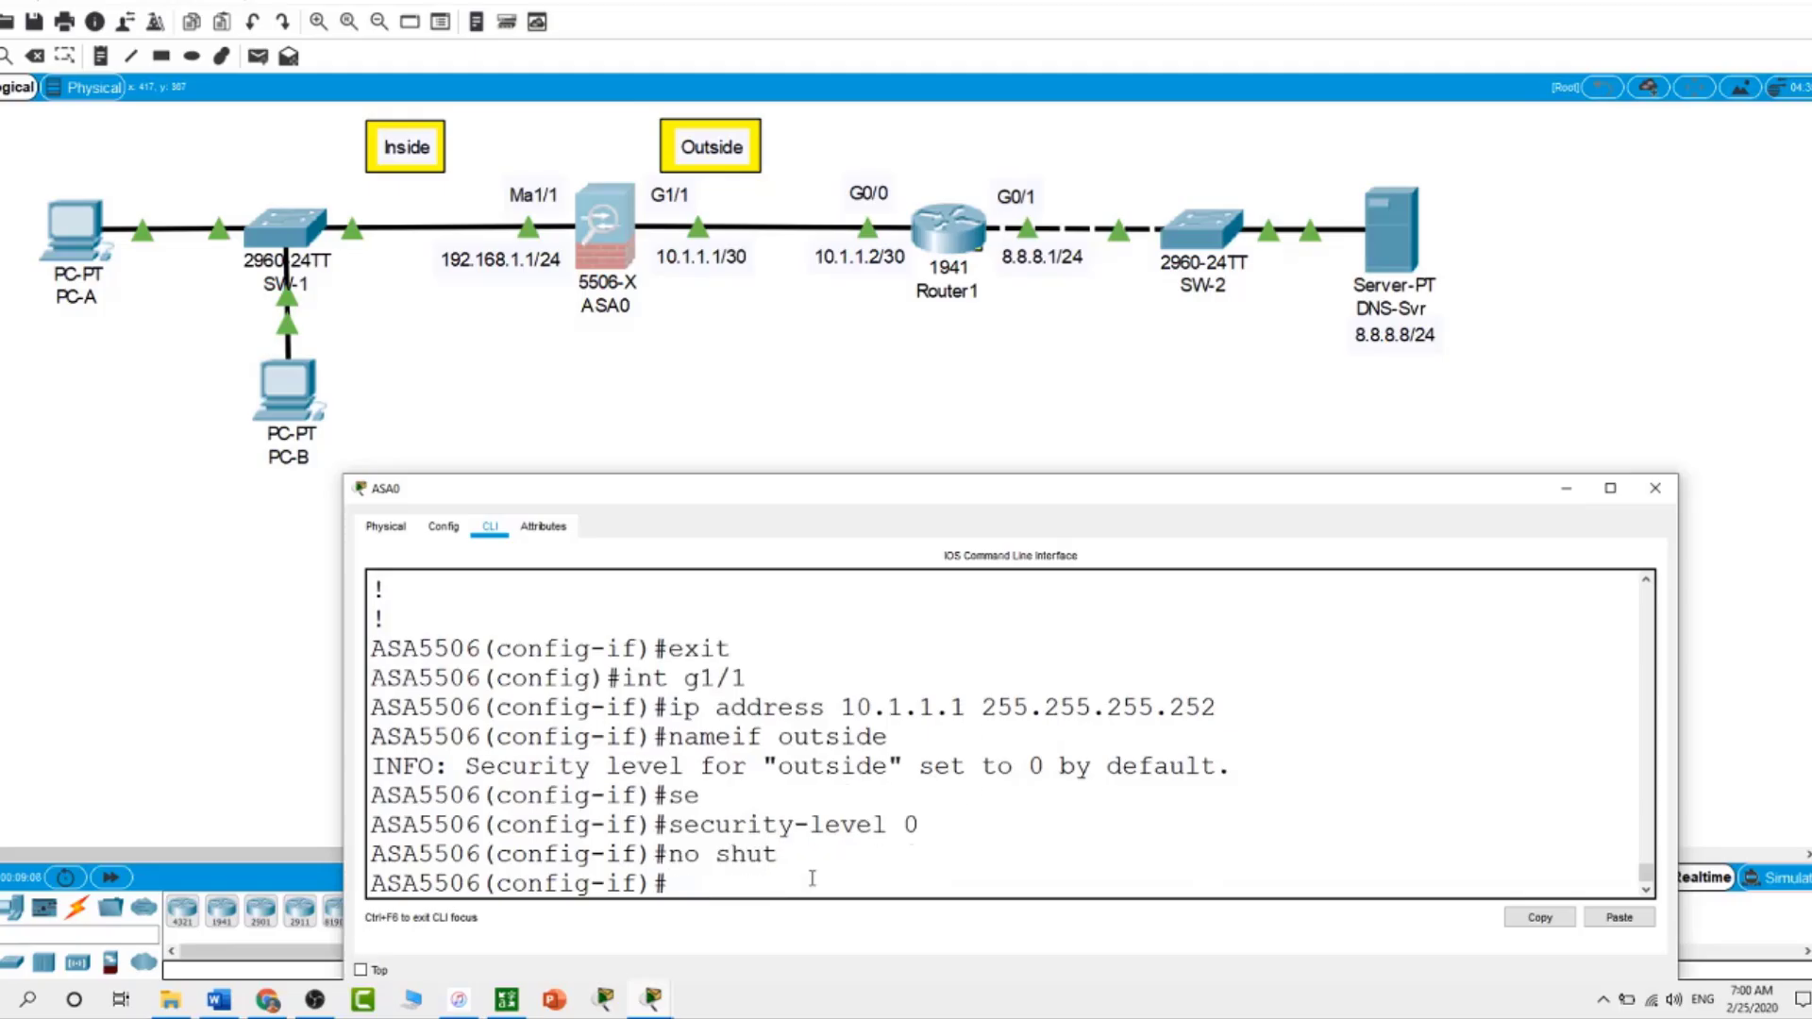
key(Return)
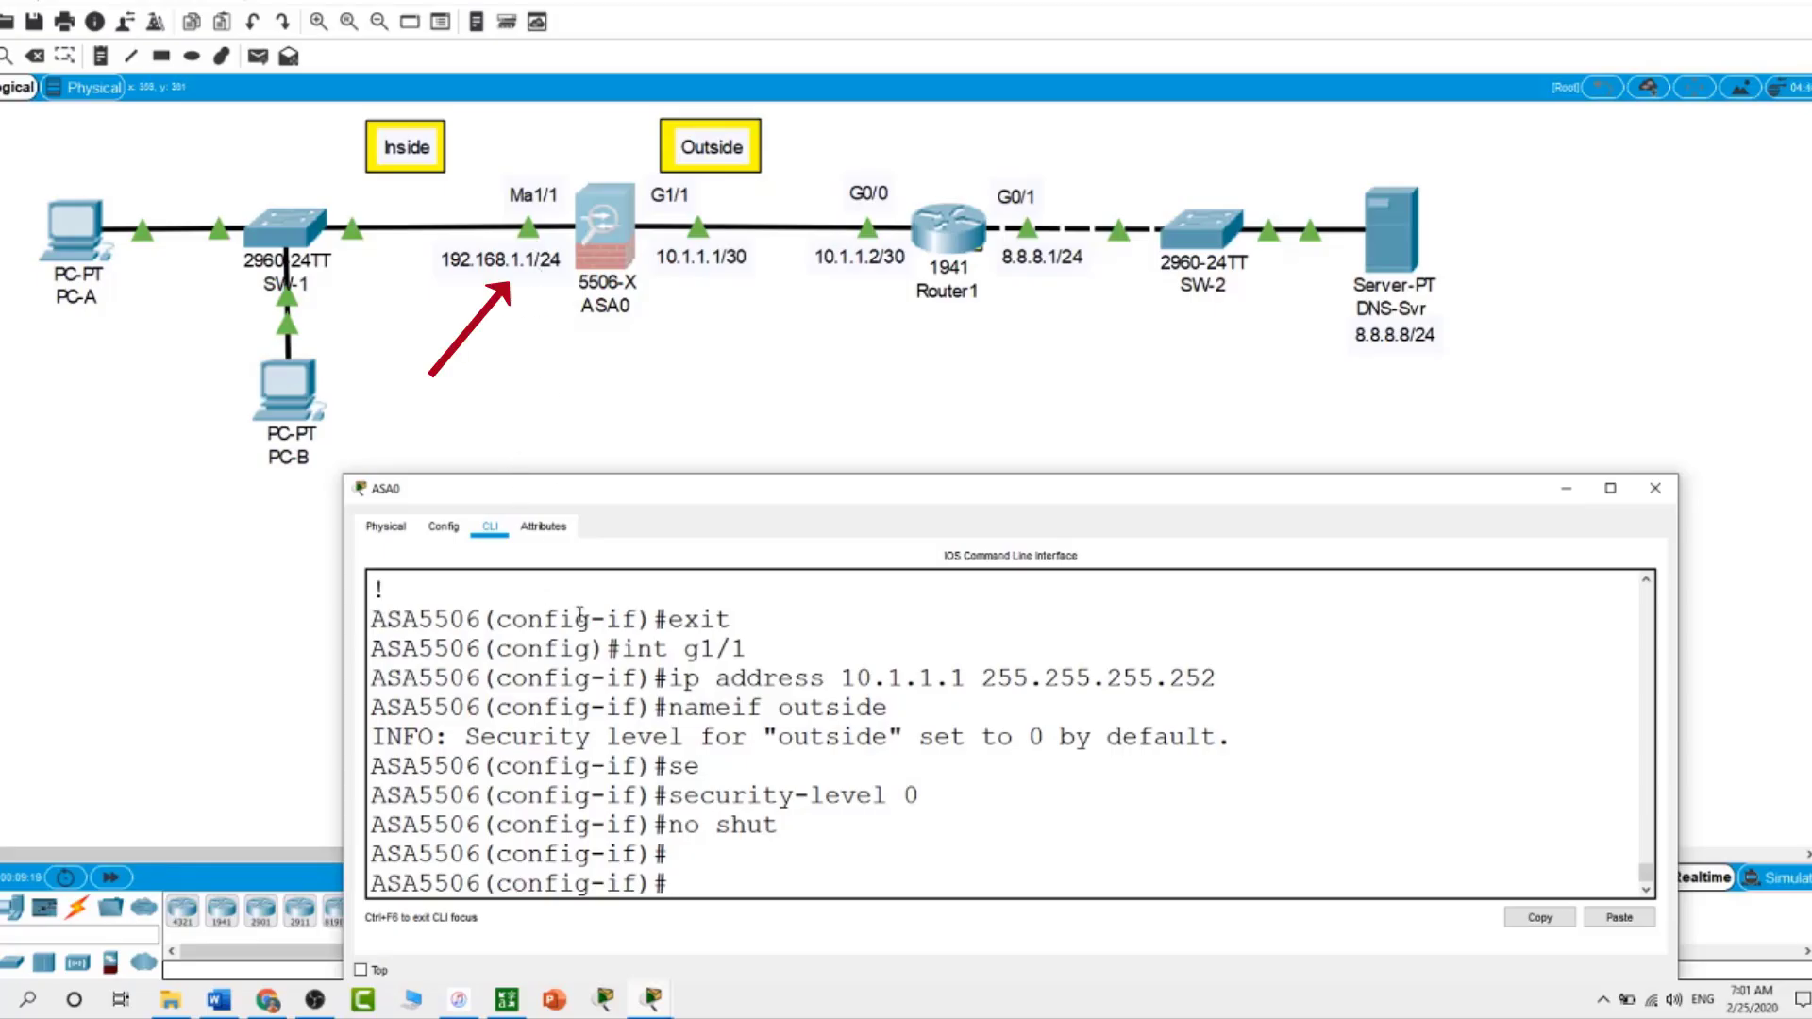
Give Ma1/1 address 192.168.1.1 255.255.255.0, nameif inside, security-level 100, and no shut
text(int ma)
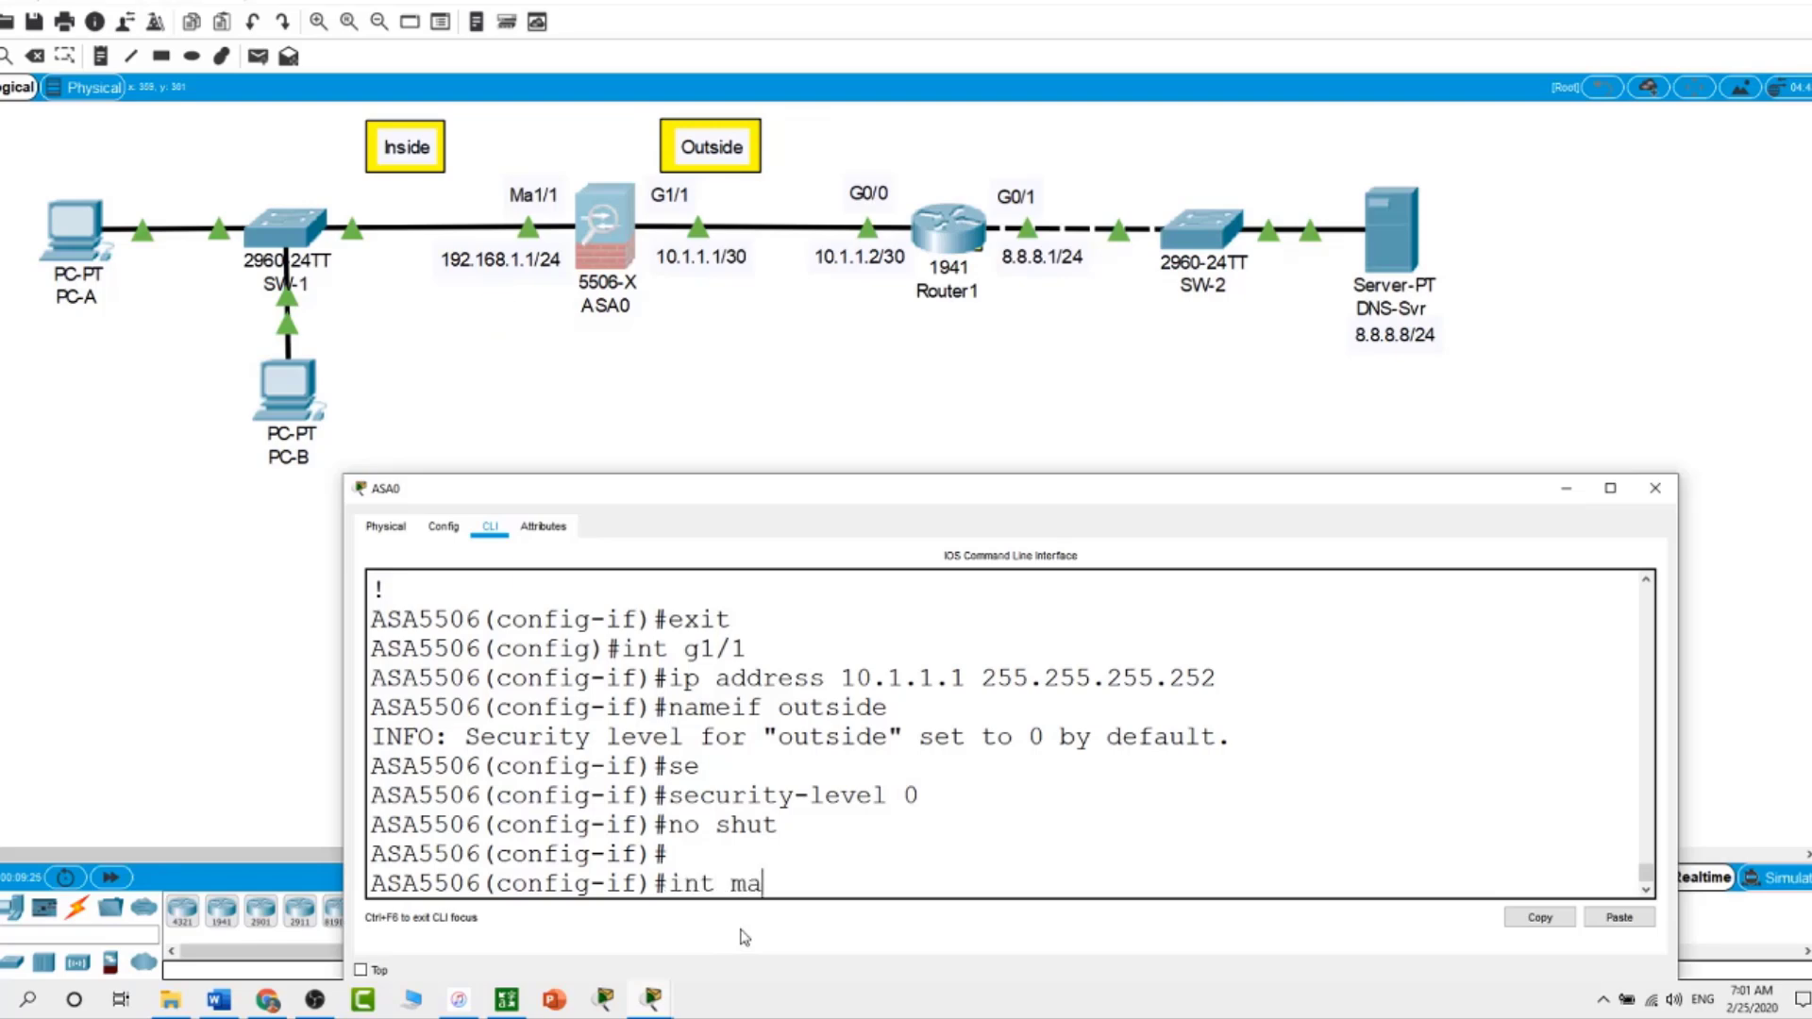
text(1/1)
key(Return)
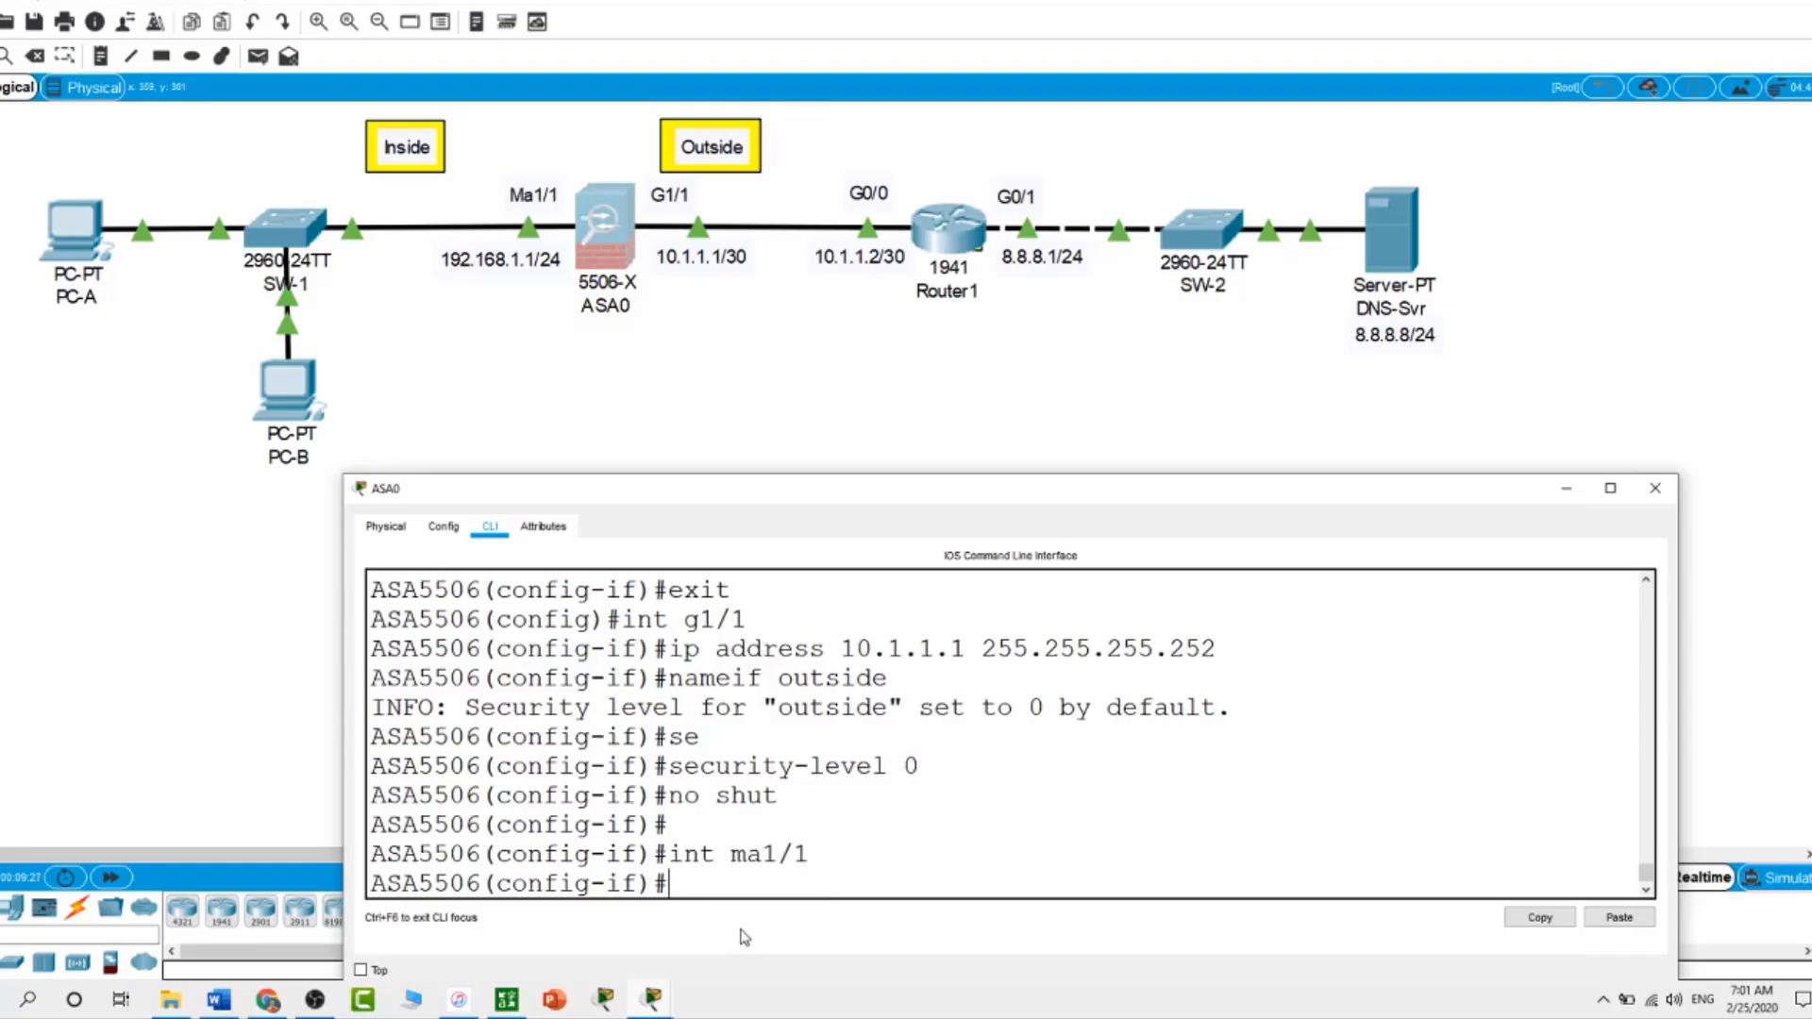
text(ip address )
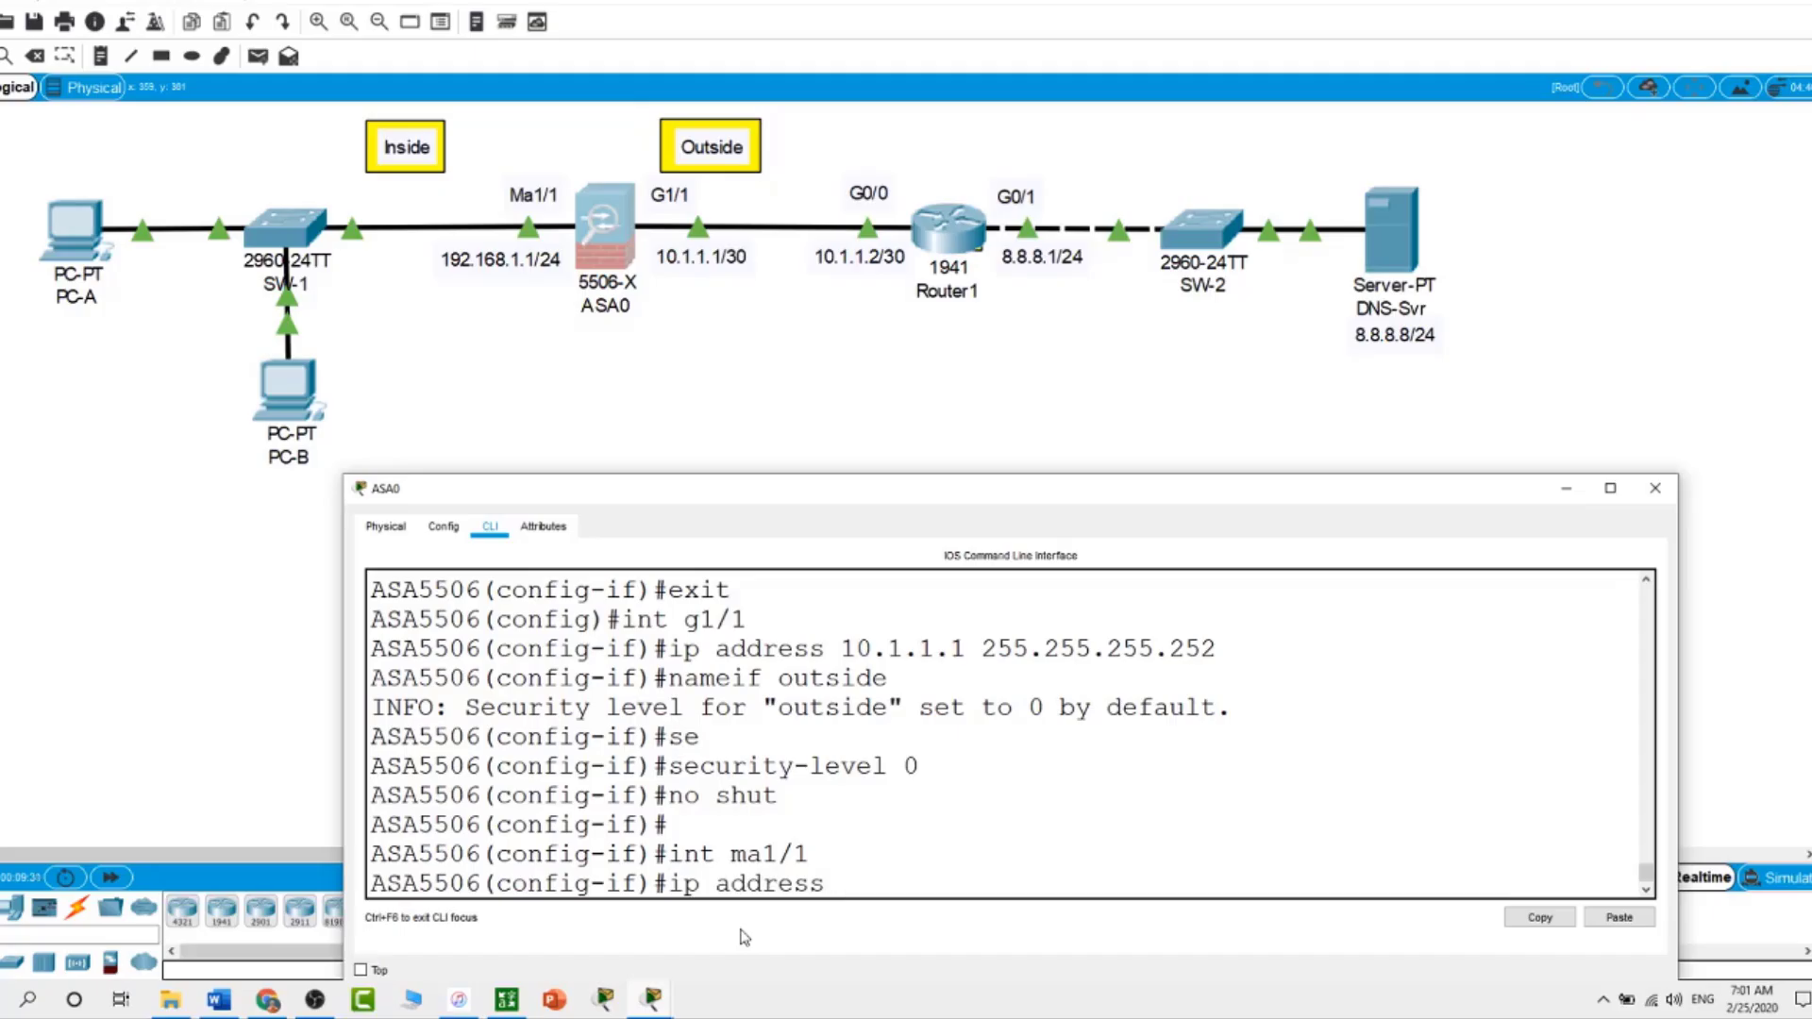
text(192.168.1.1 255.)
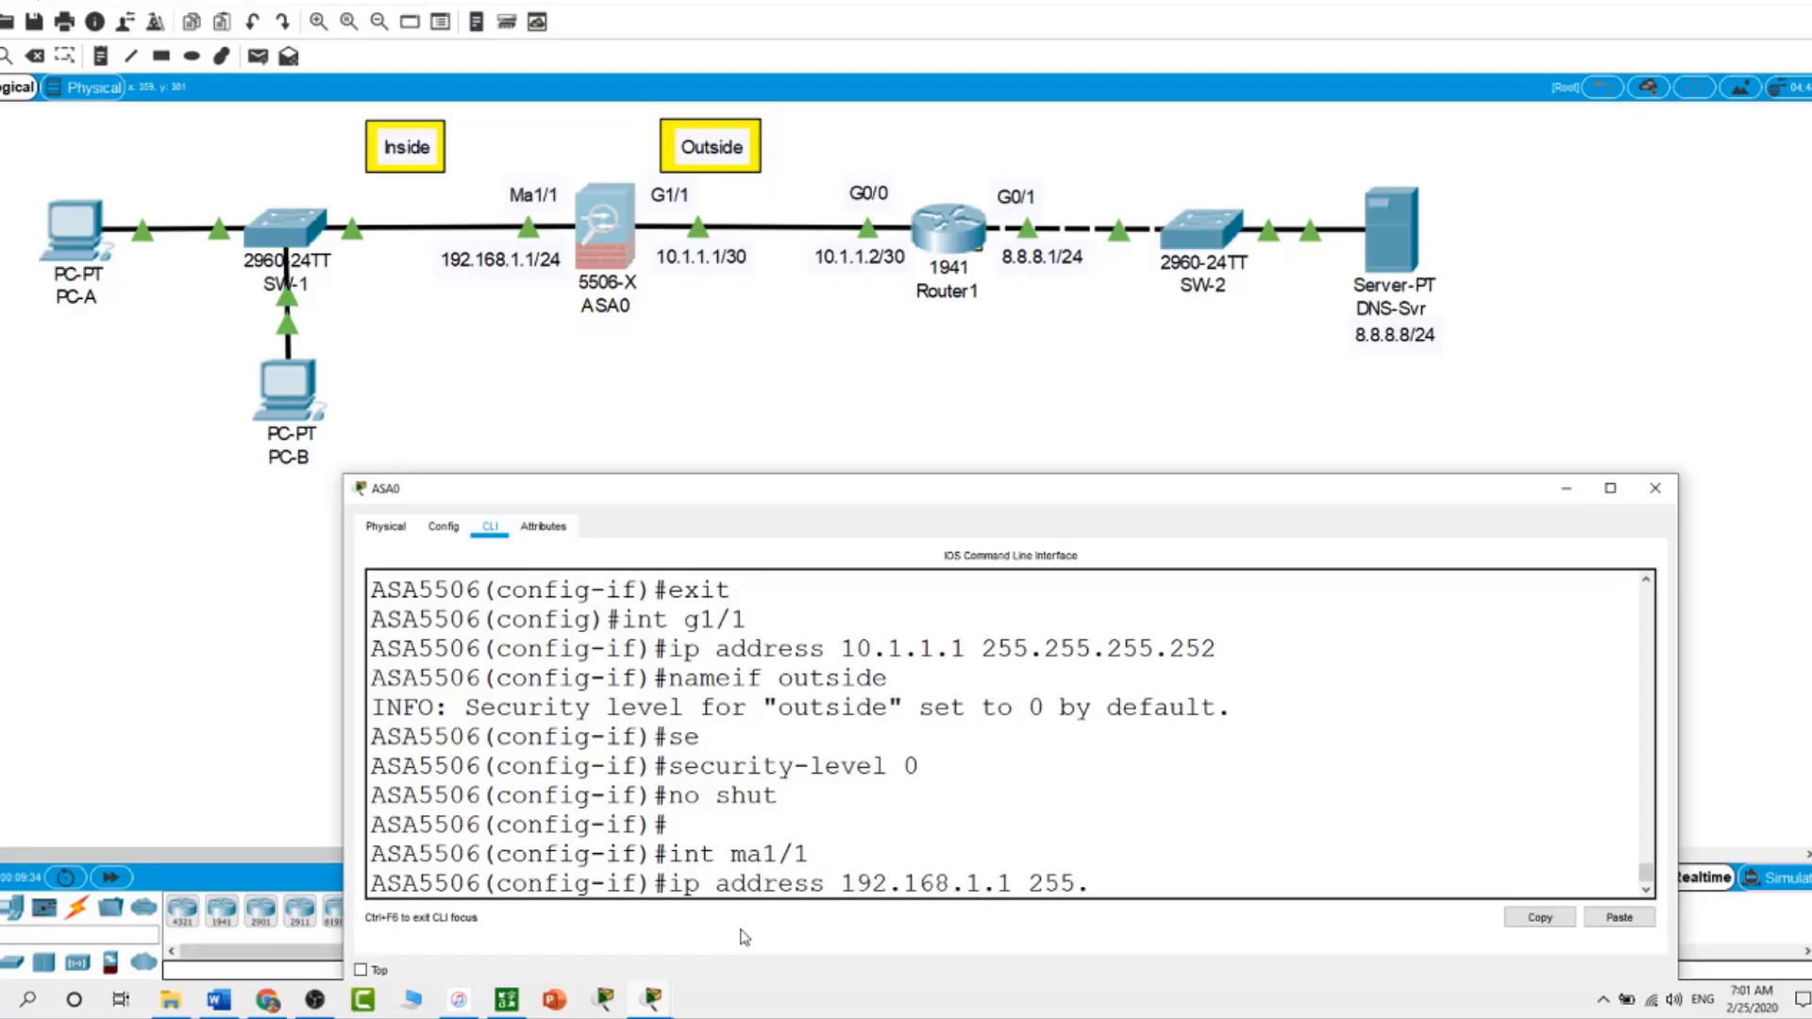
text(255.255.0)
key(Return)
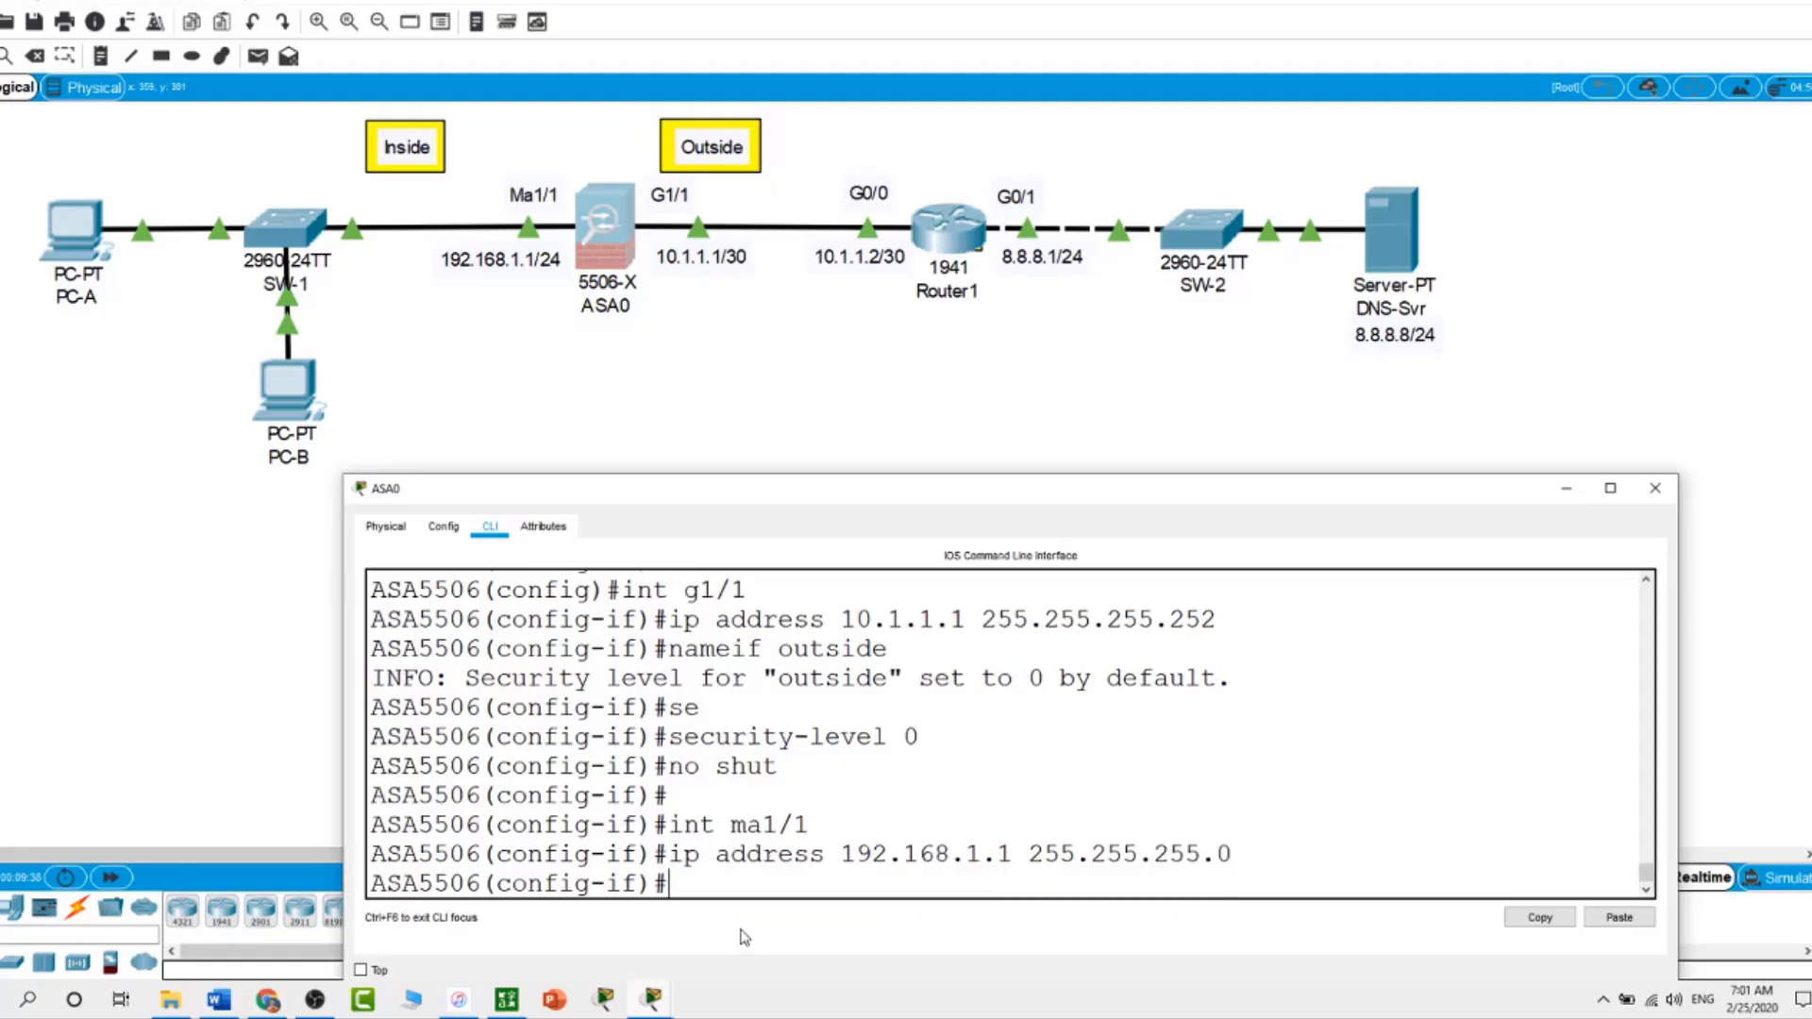
text(nameif inside)
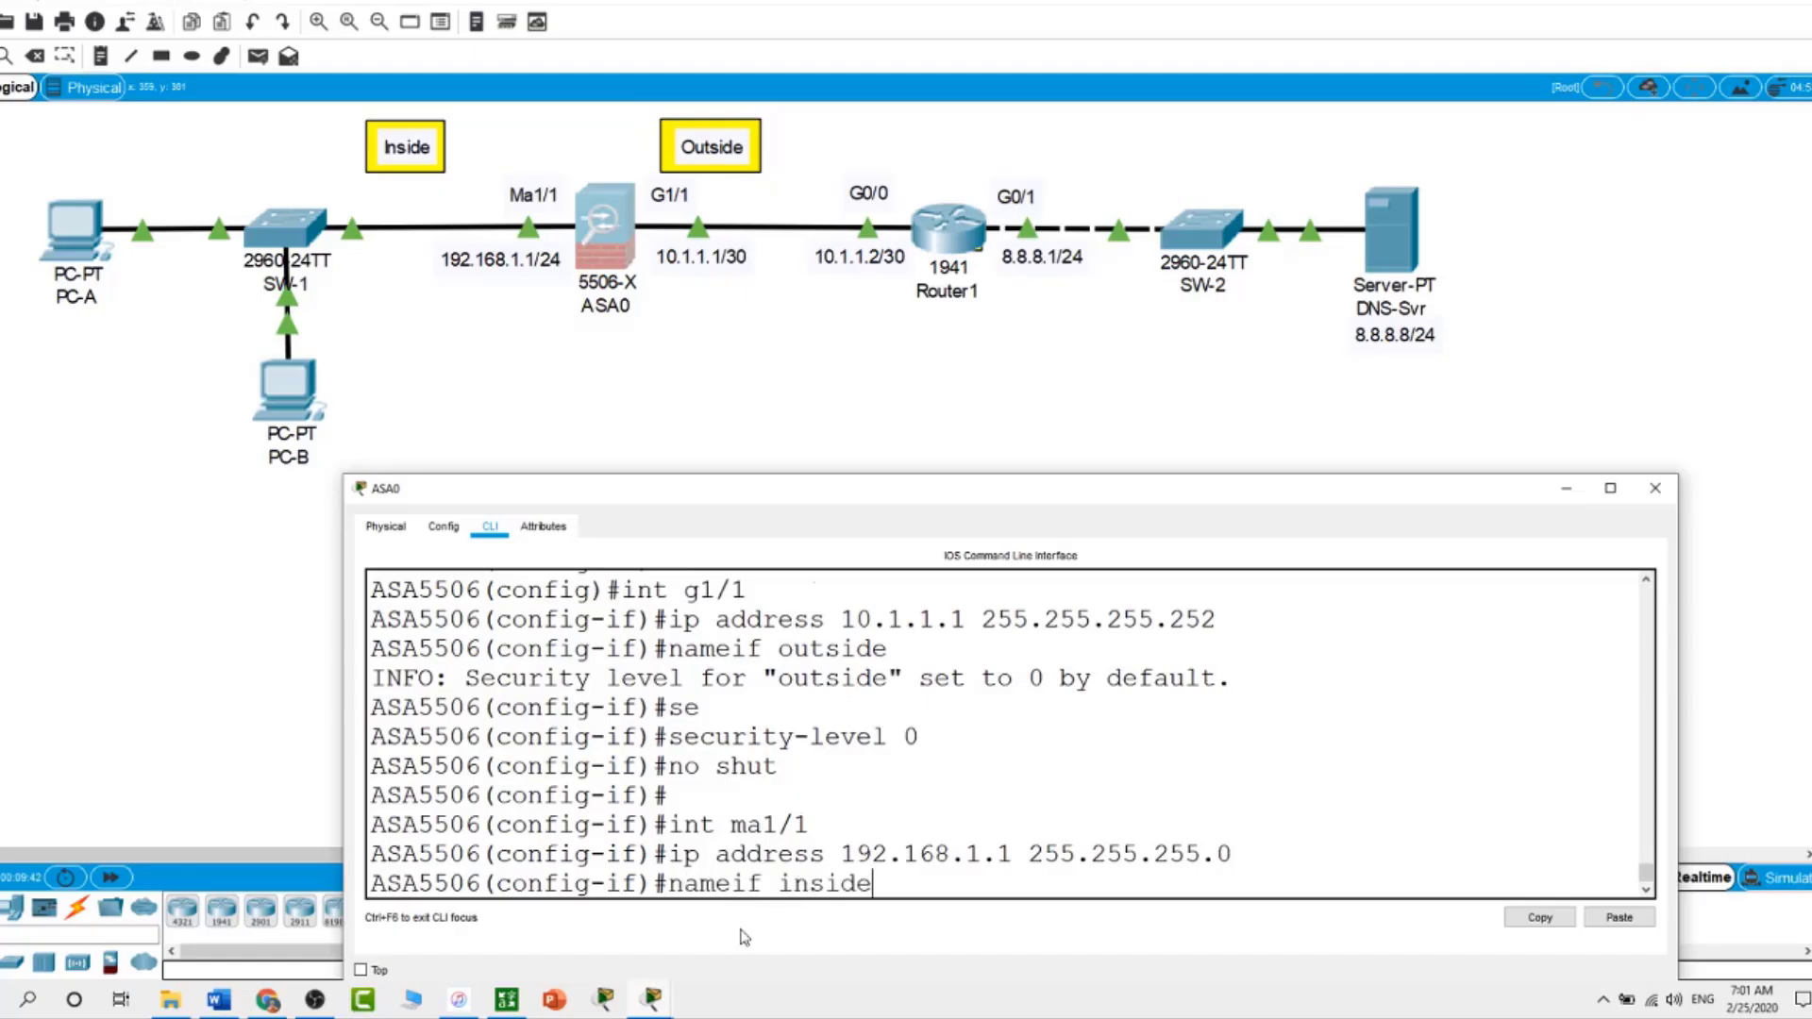
key(Return)
text(se)
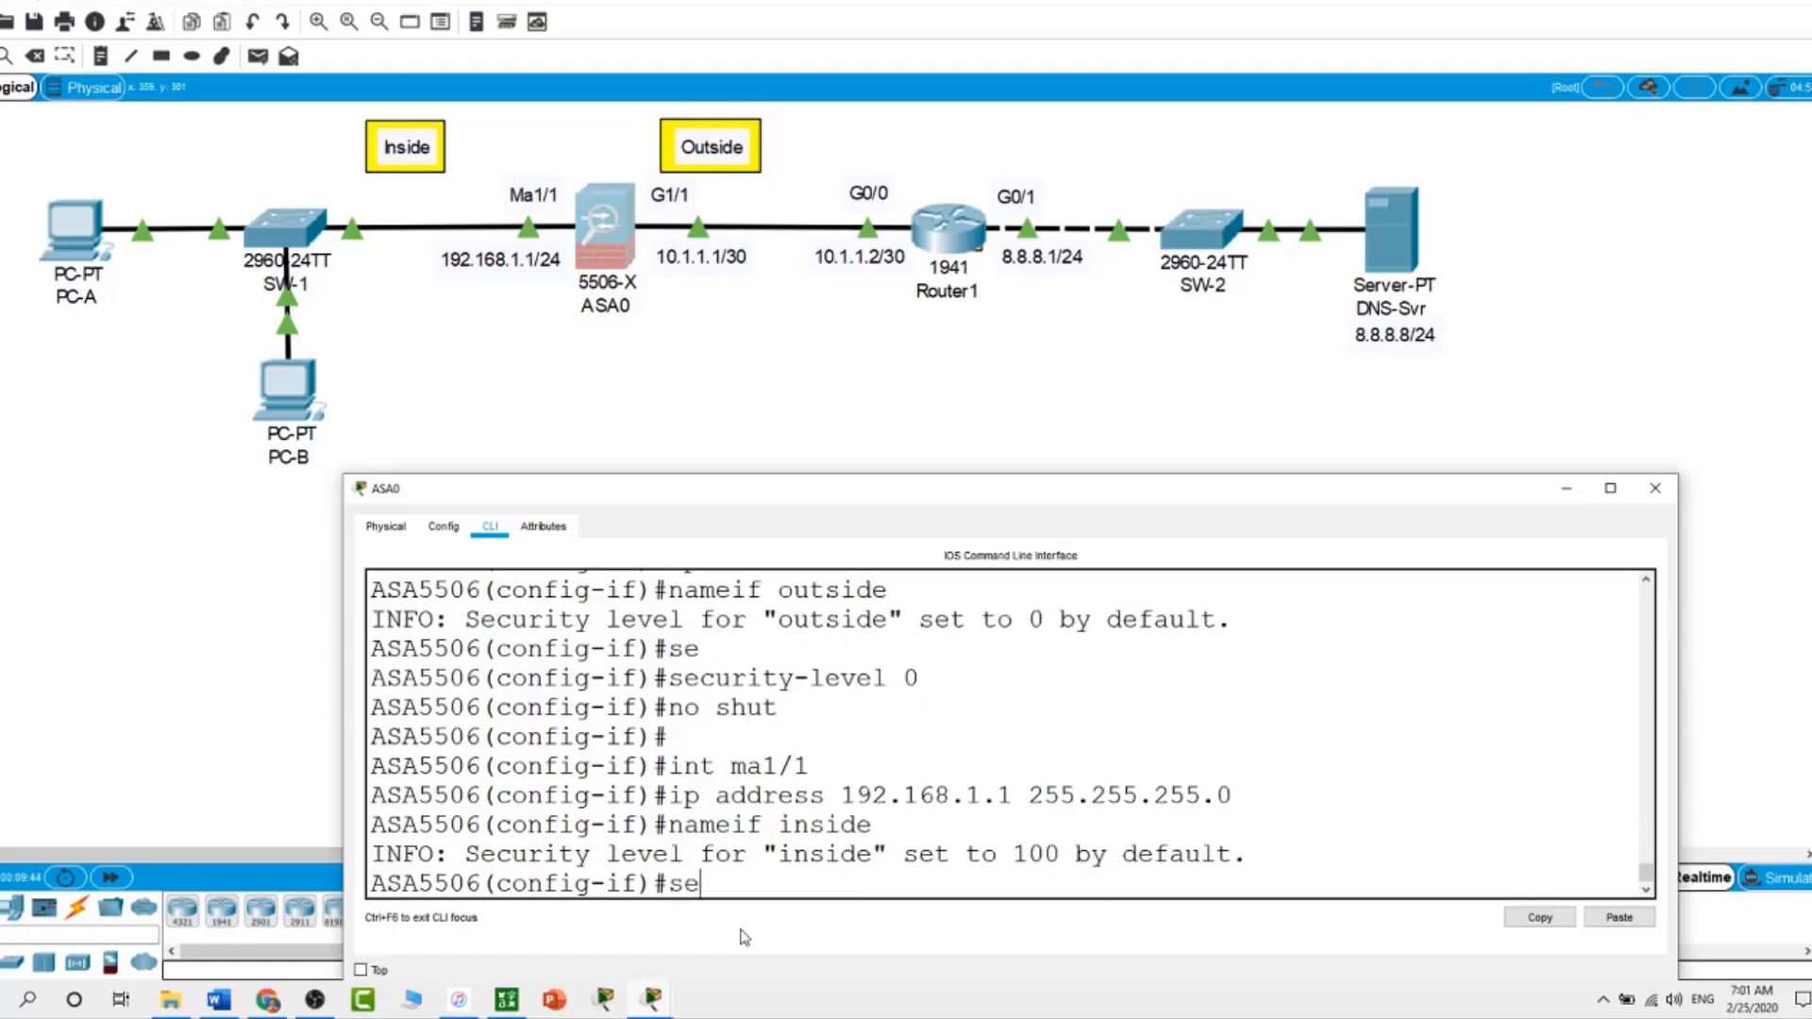
key(Tab)
text(100)
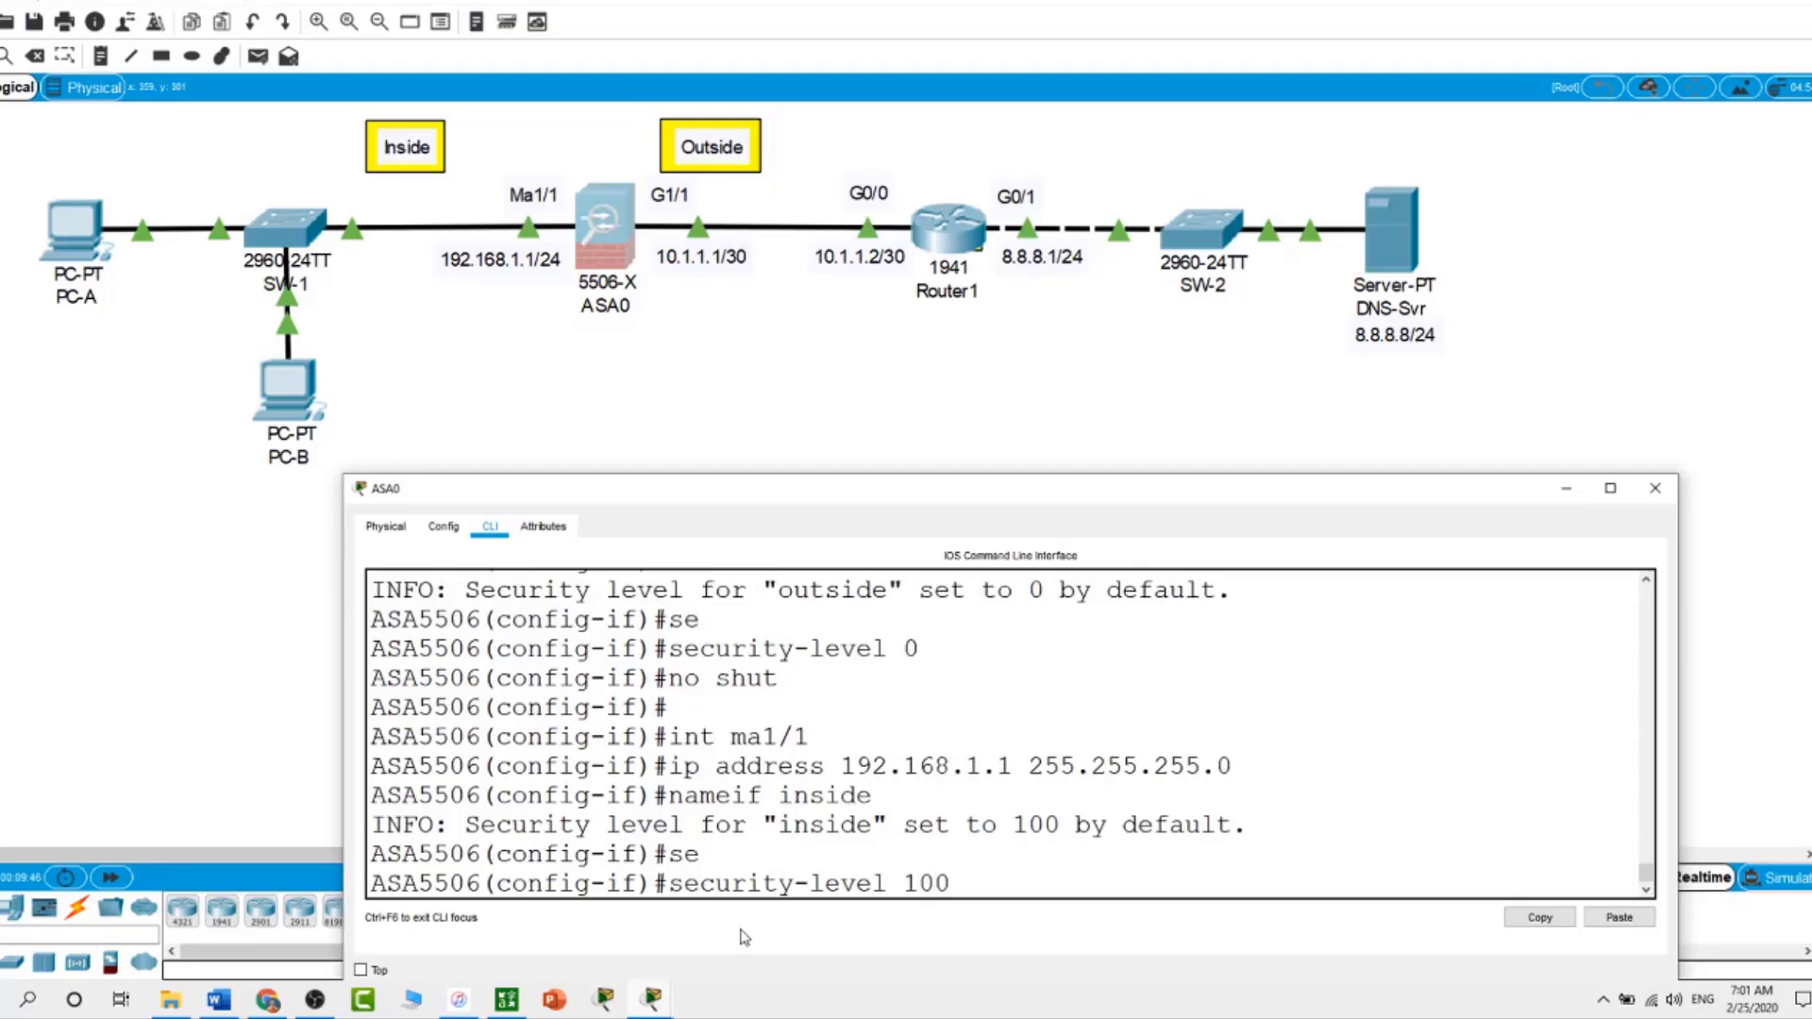
key(Return)
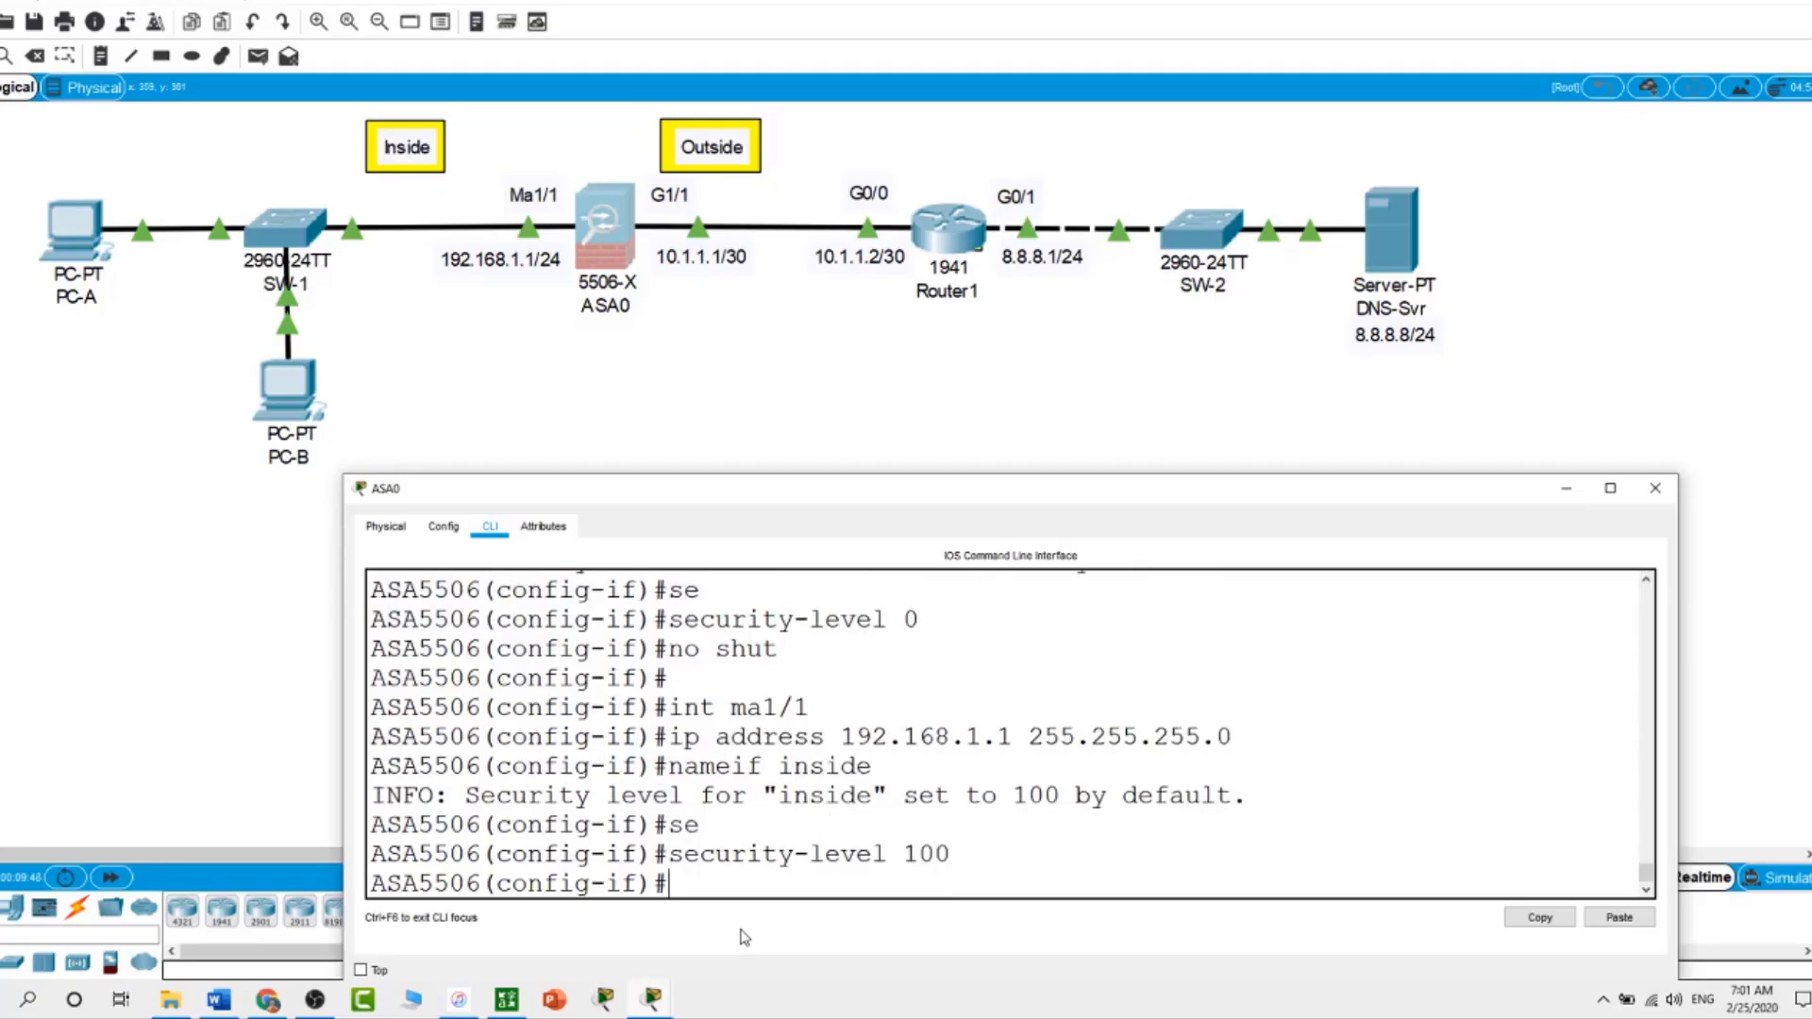
text(no shut)
key(Return)
key(Return)
key(Return)
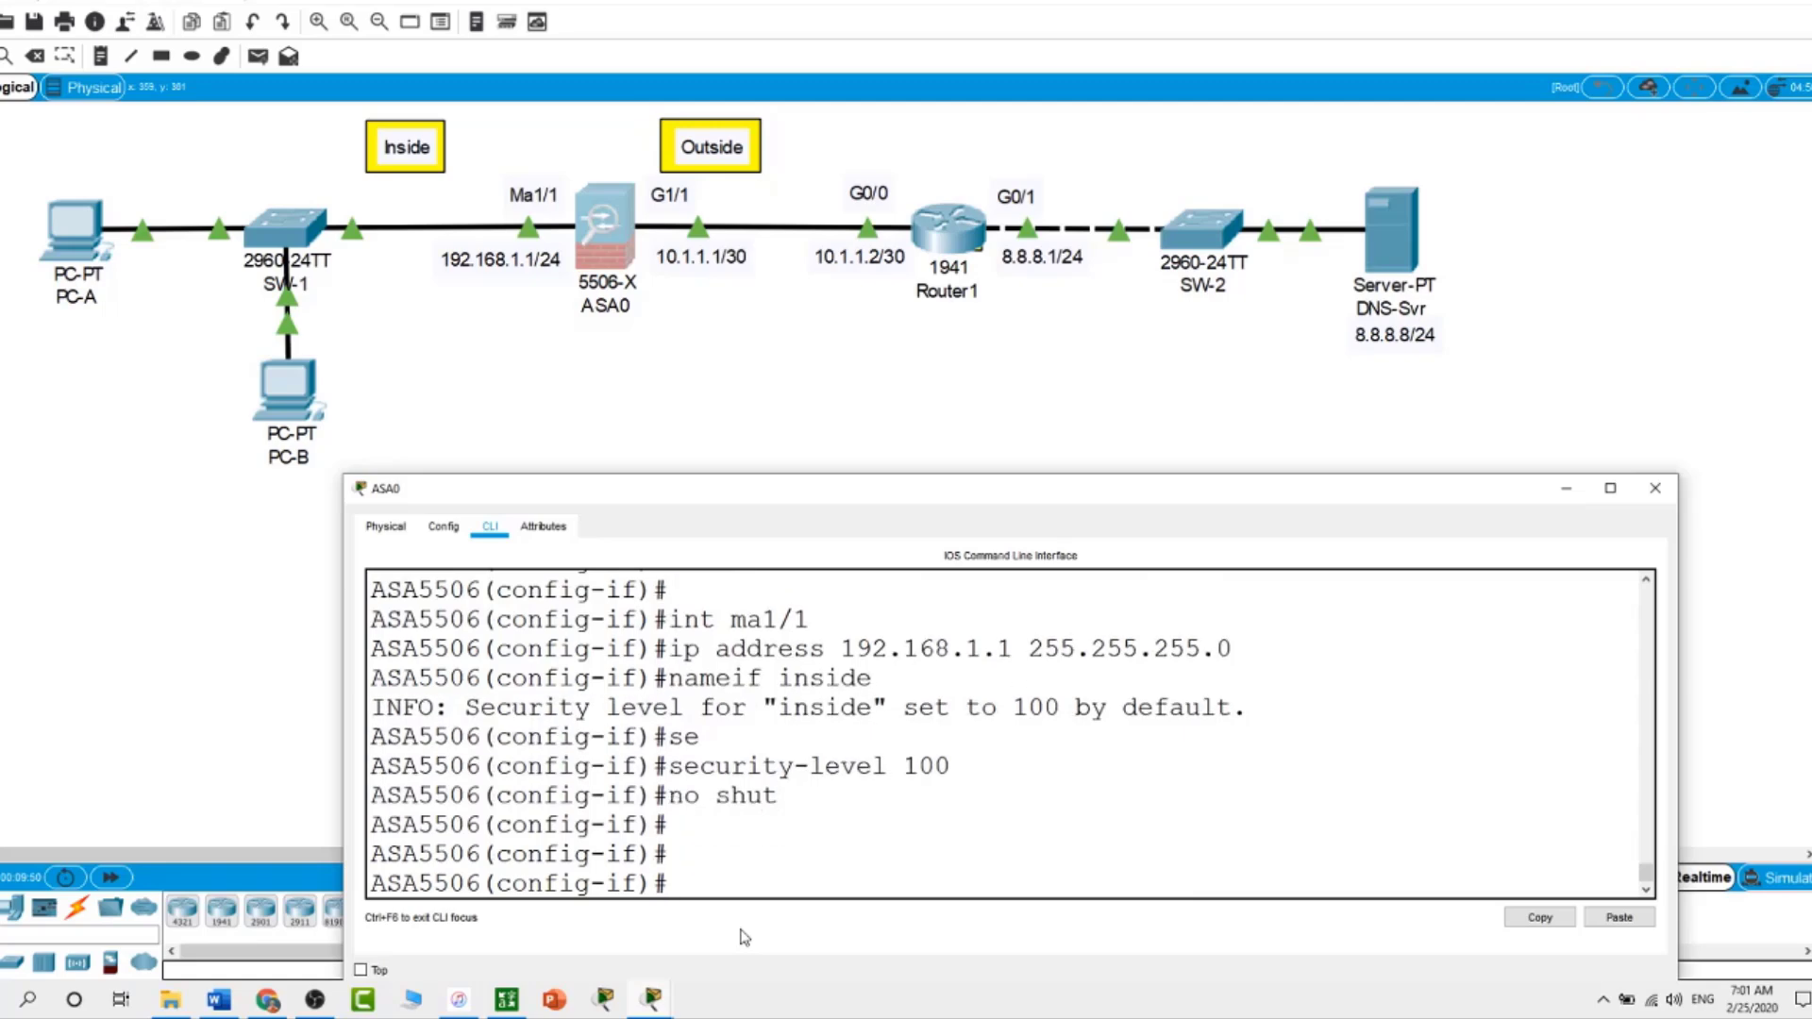
Run show run and scroll back to check Ma1/1 inside 192.168.1.1/24 and G1/1 outside 10.1.1.1/30
text(show run)
key(Return)
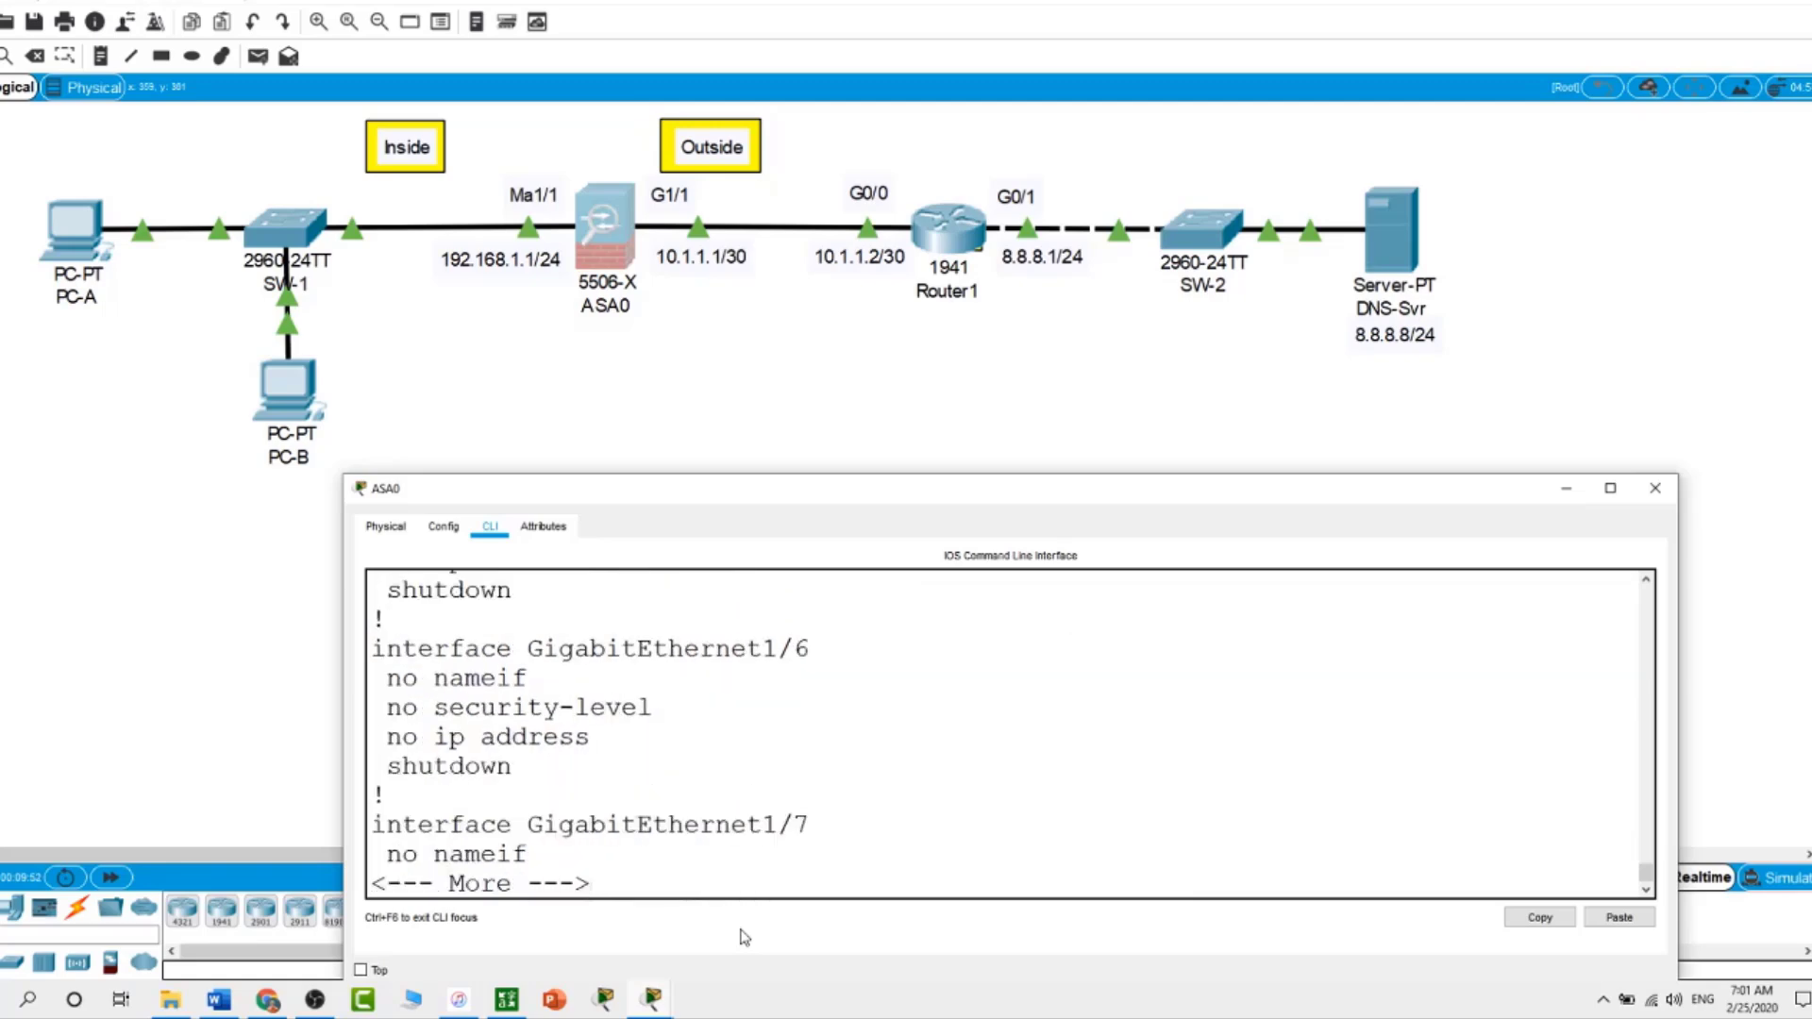
key(space)
scroll(818, 817, up, 15)
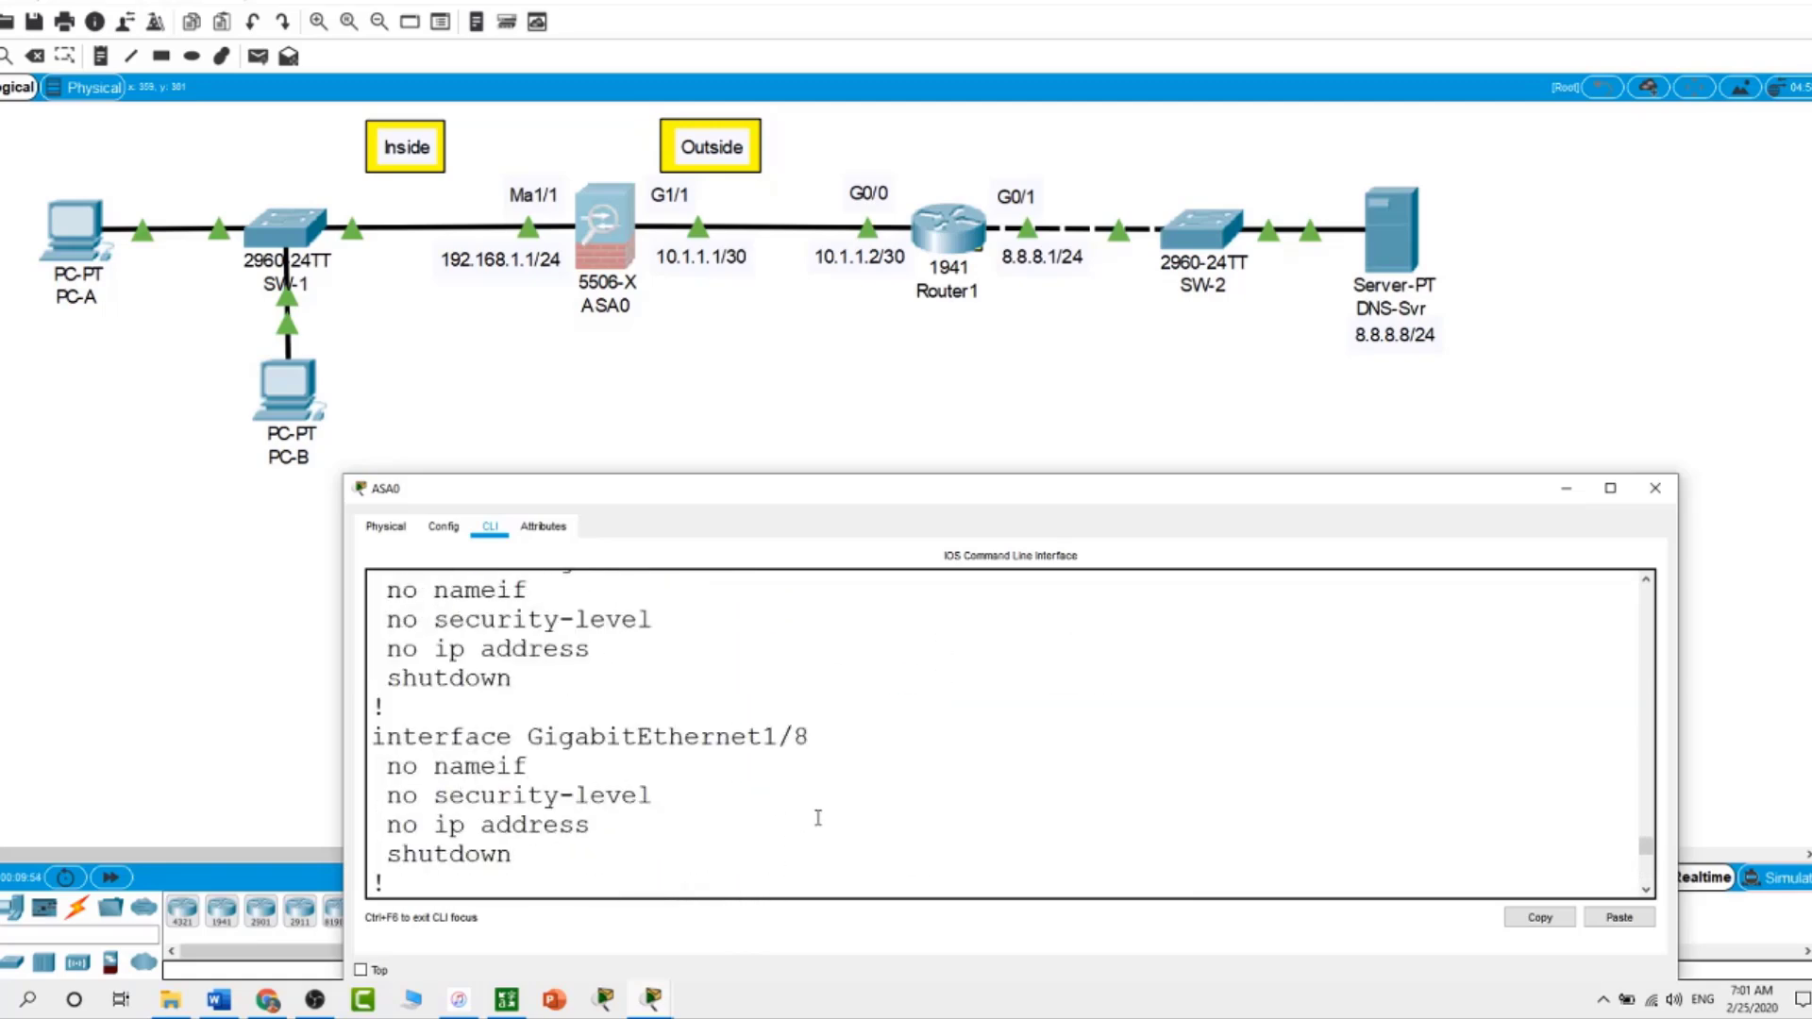
scroll(868, 807, up, 1)
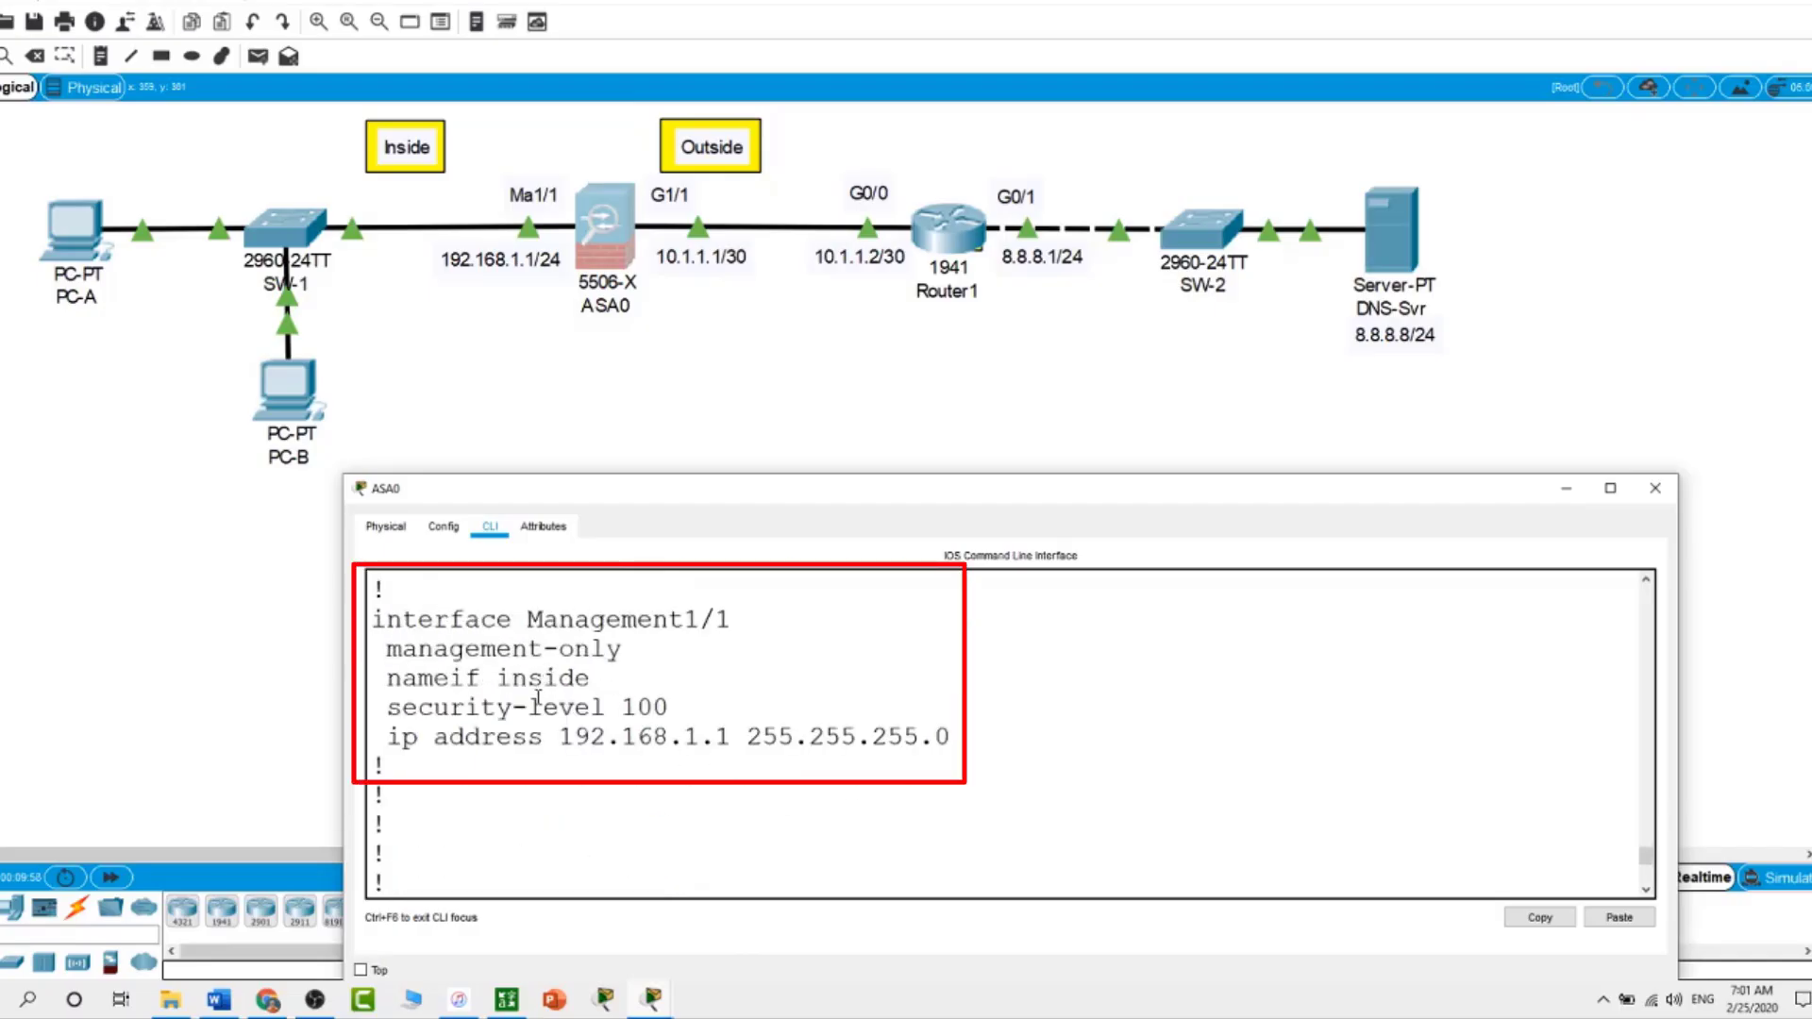
scroll(827, 751, up, 13)
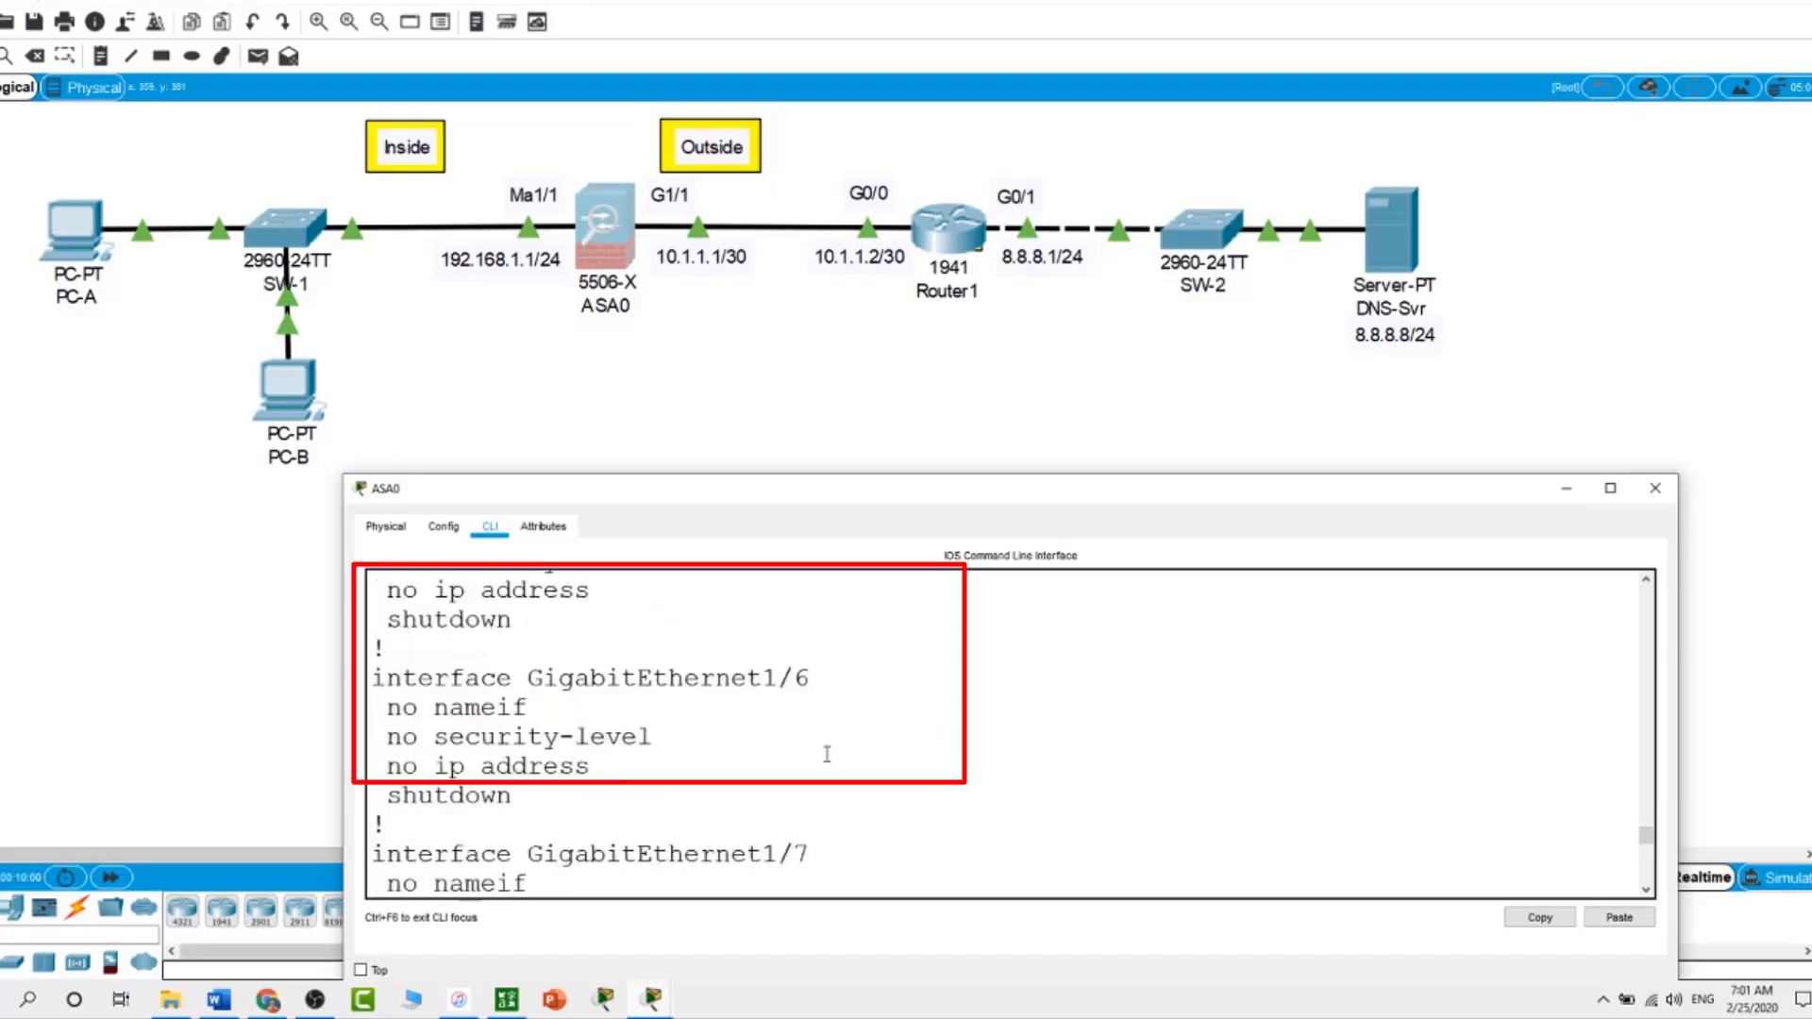
scroll(827, 754, up, 2)
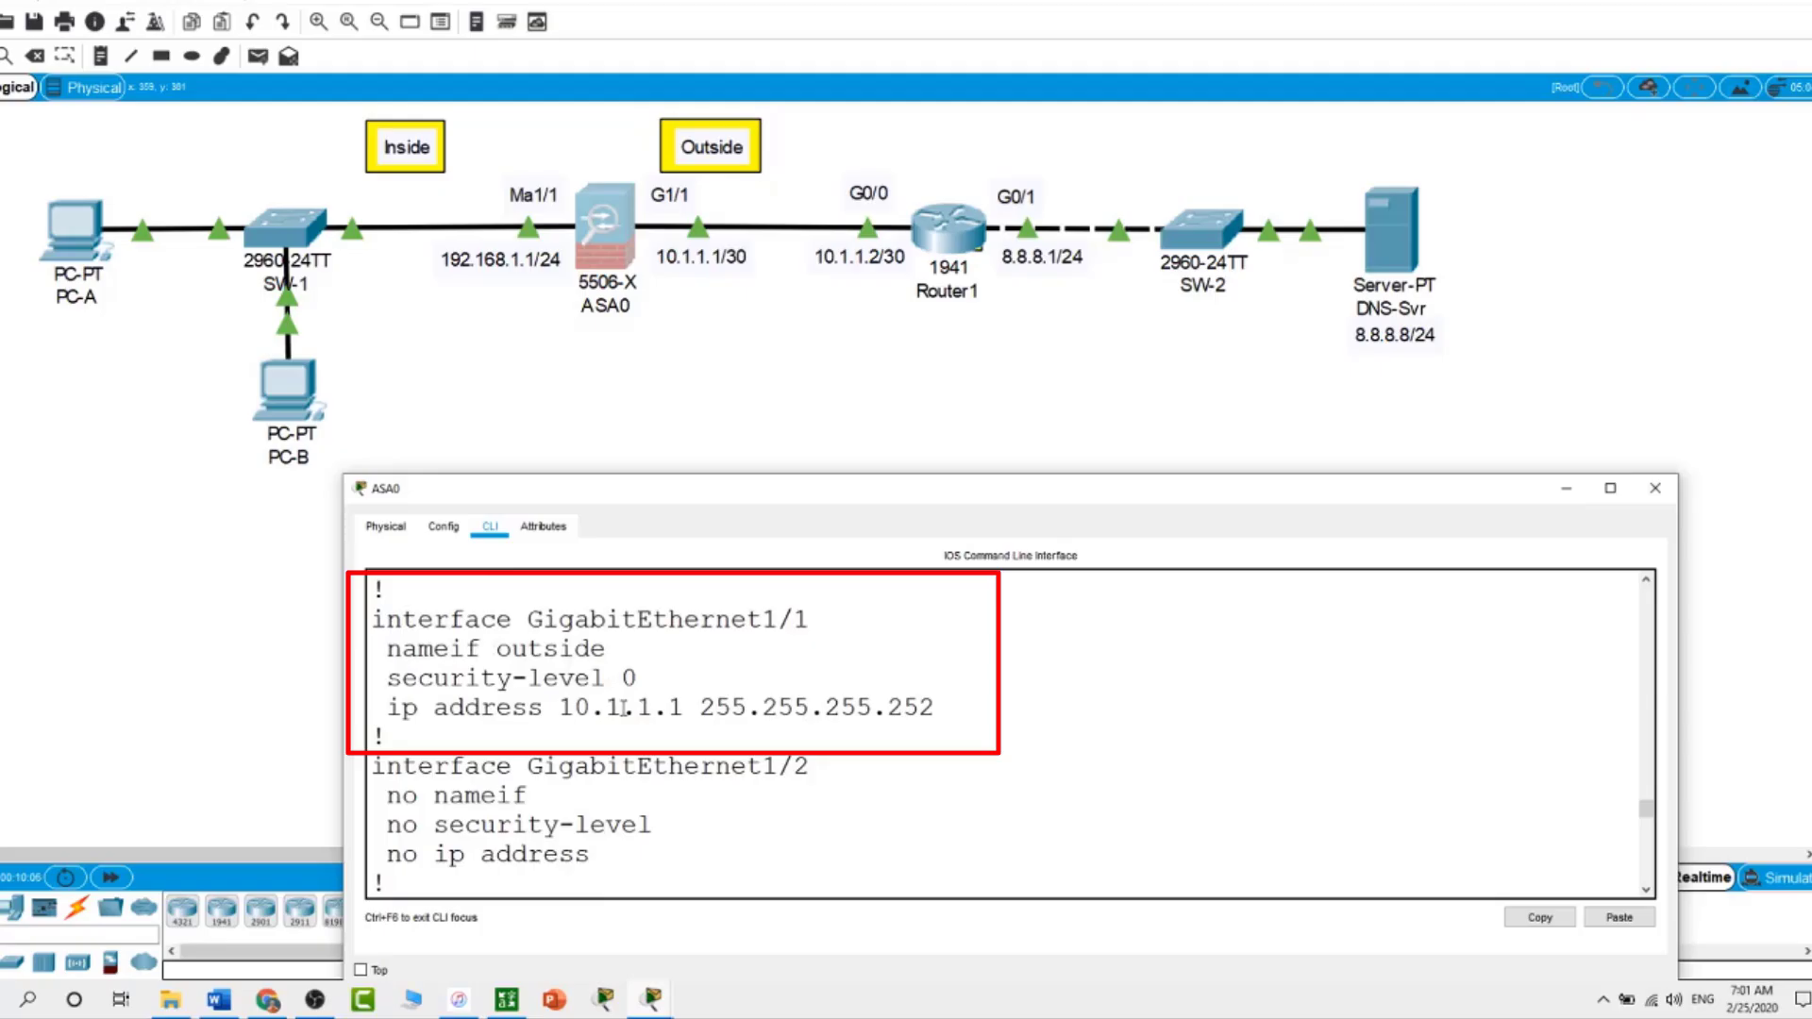
scroll(623, 710, down, 20)
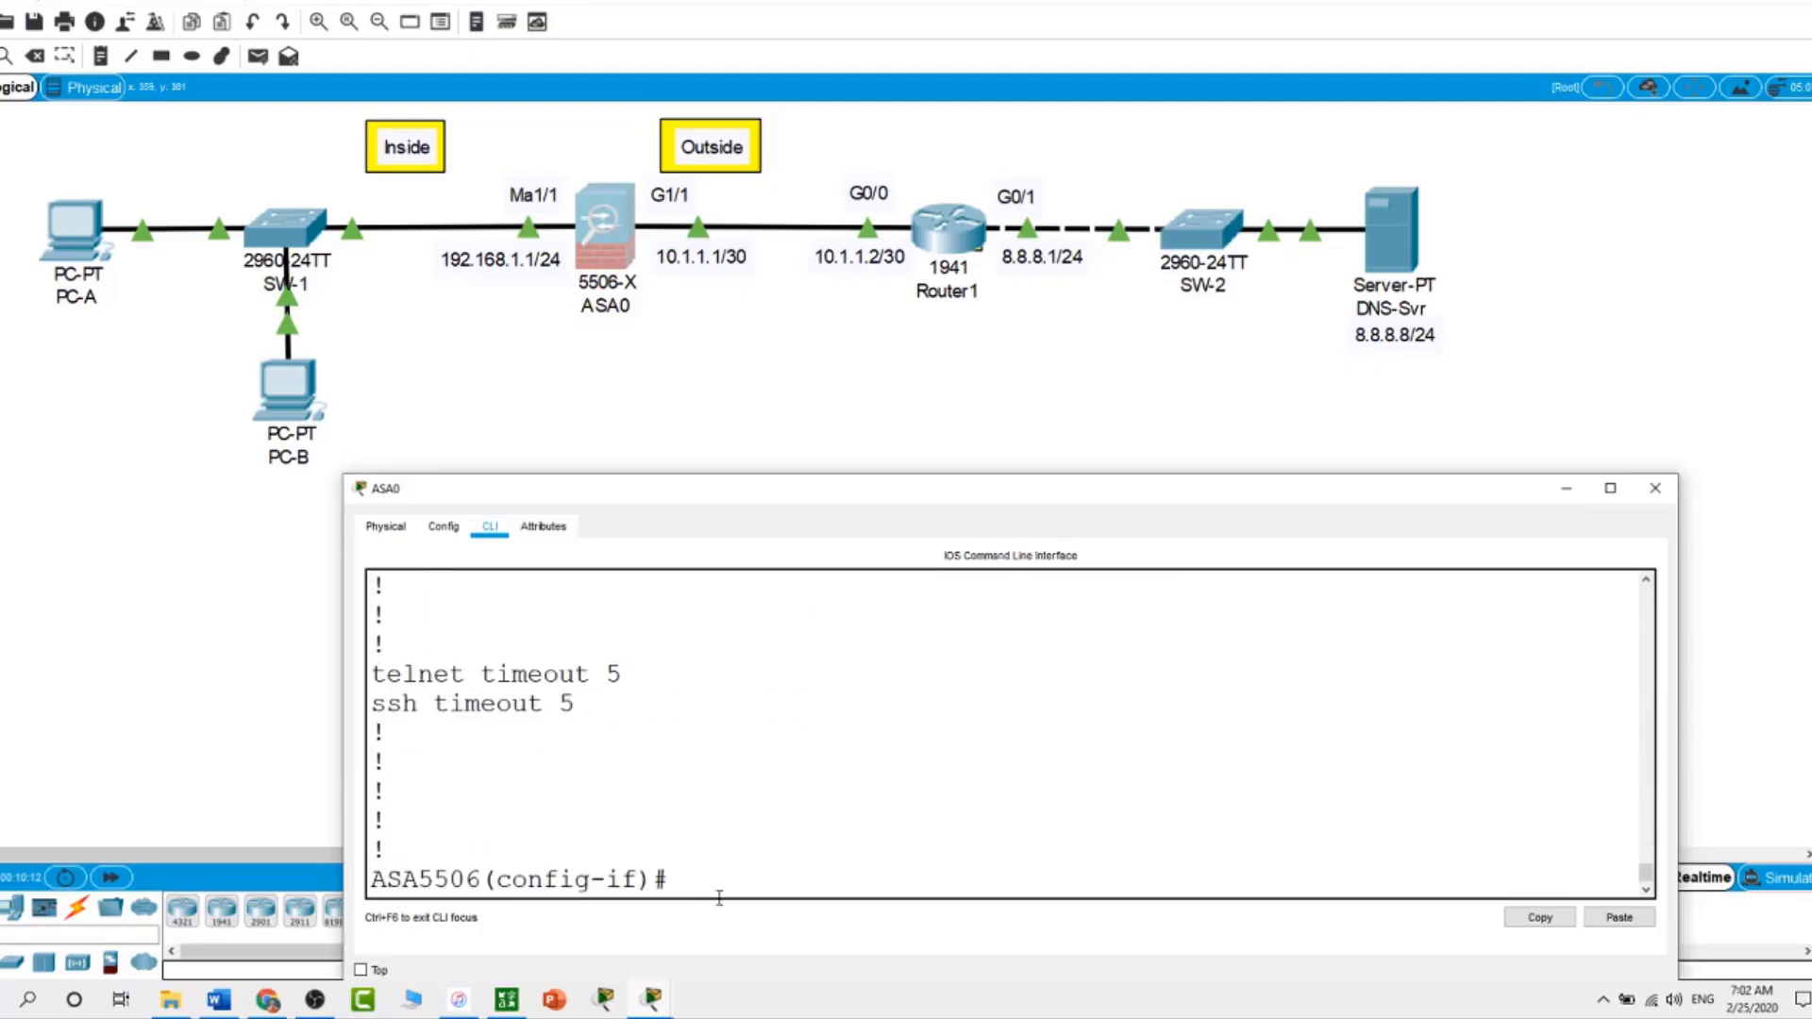
List ASA interfaces with show int ip brief, checking Management1/1 and GigabitEthernet1/1 at 10.1.1.1
text(show ip int brief)
key(Return)
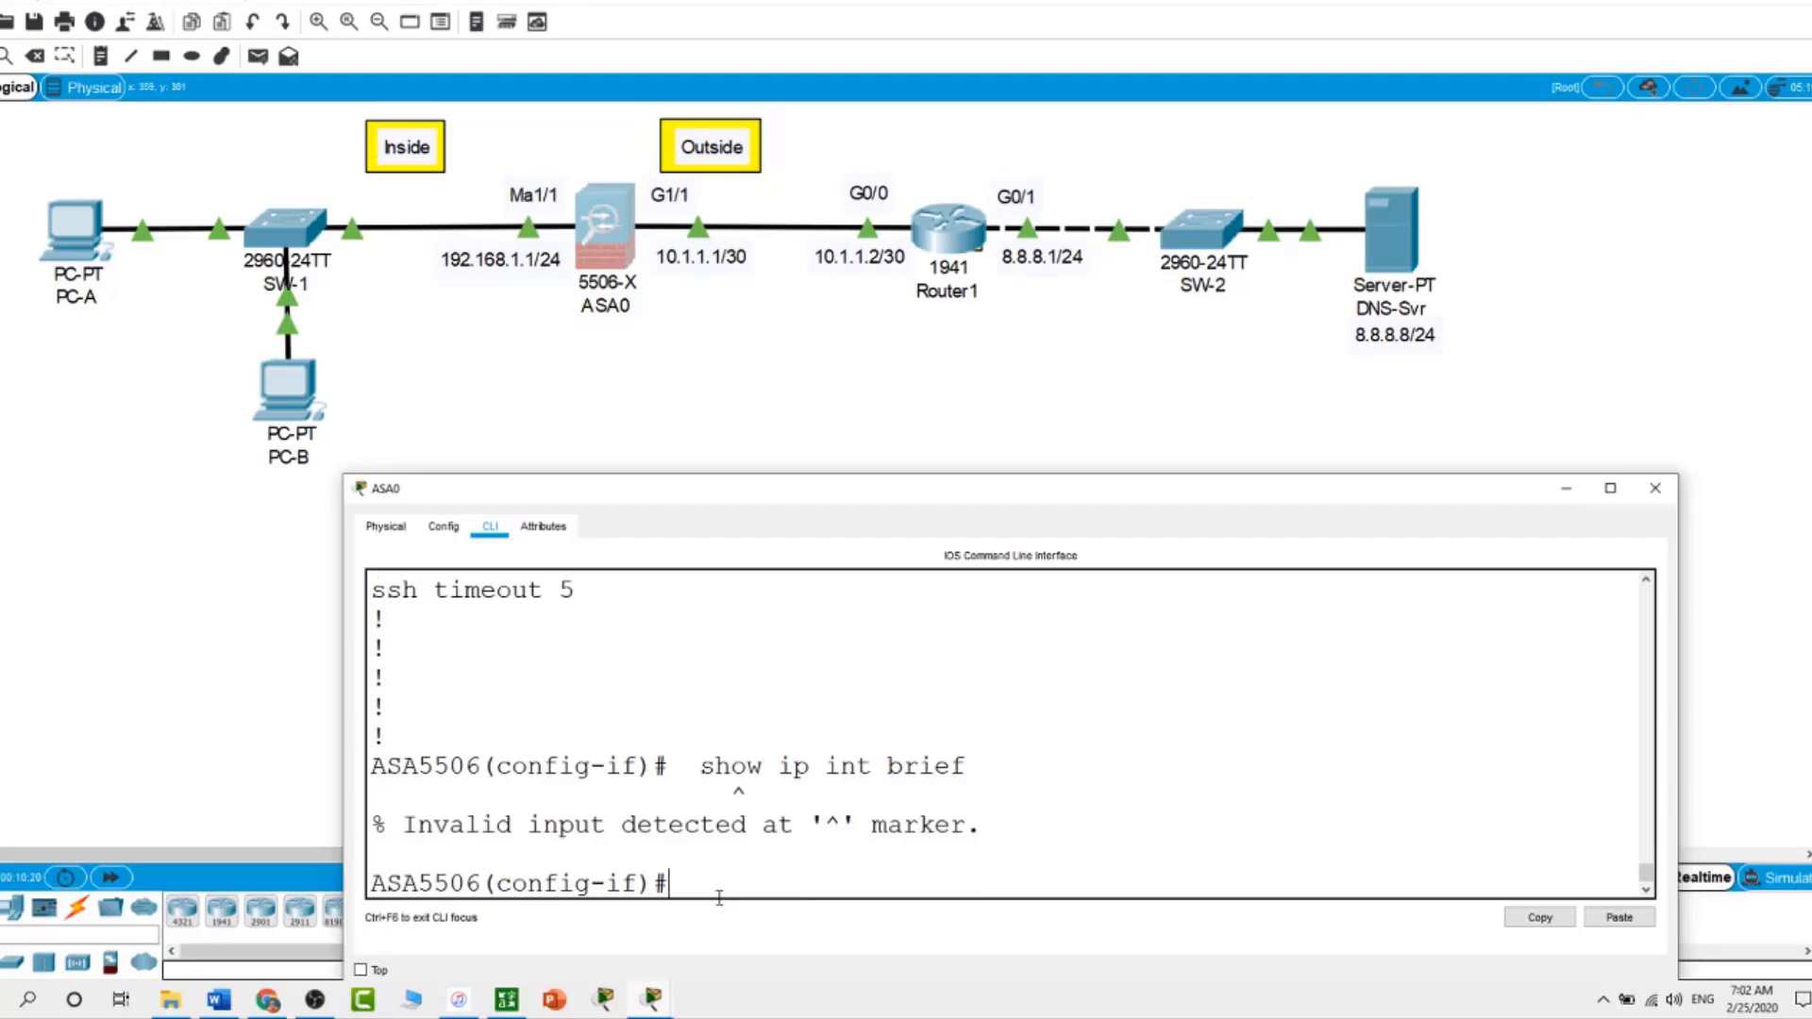
text(show int ip brief)
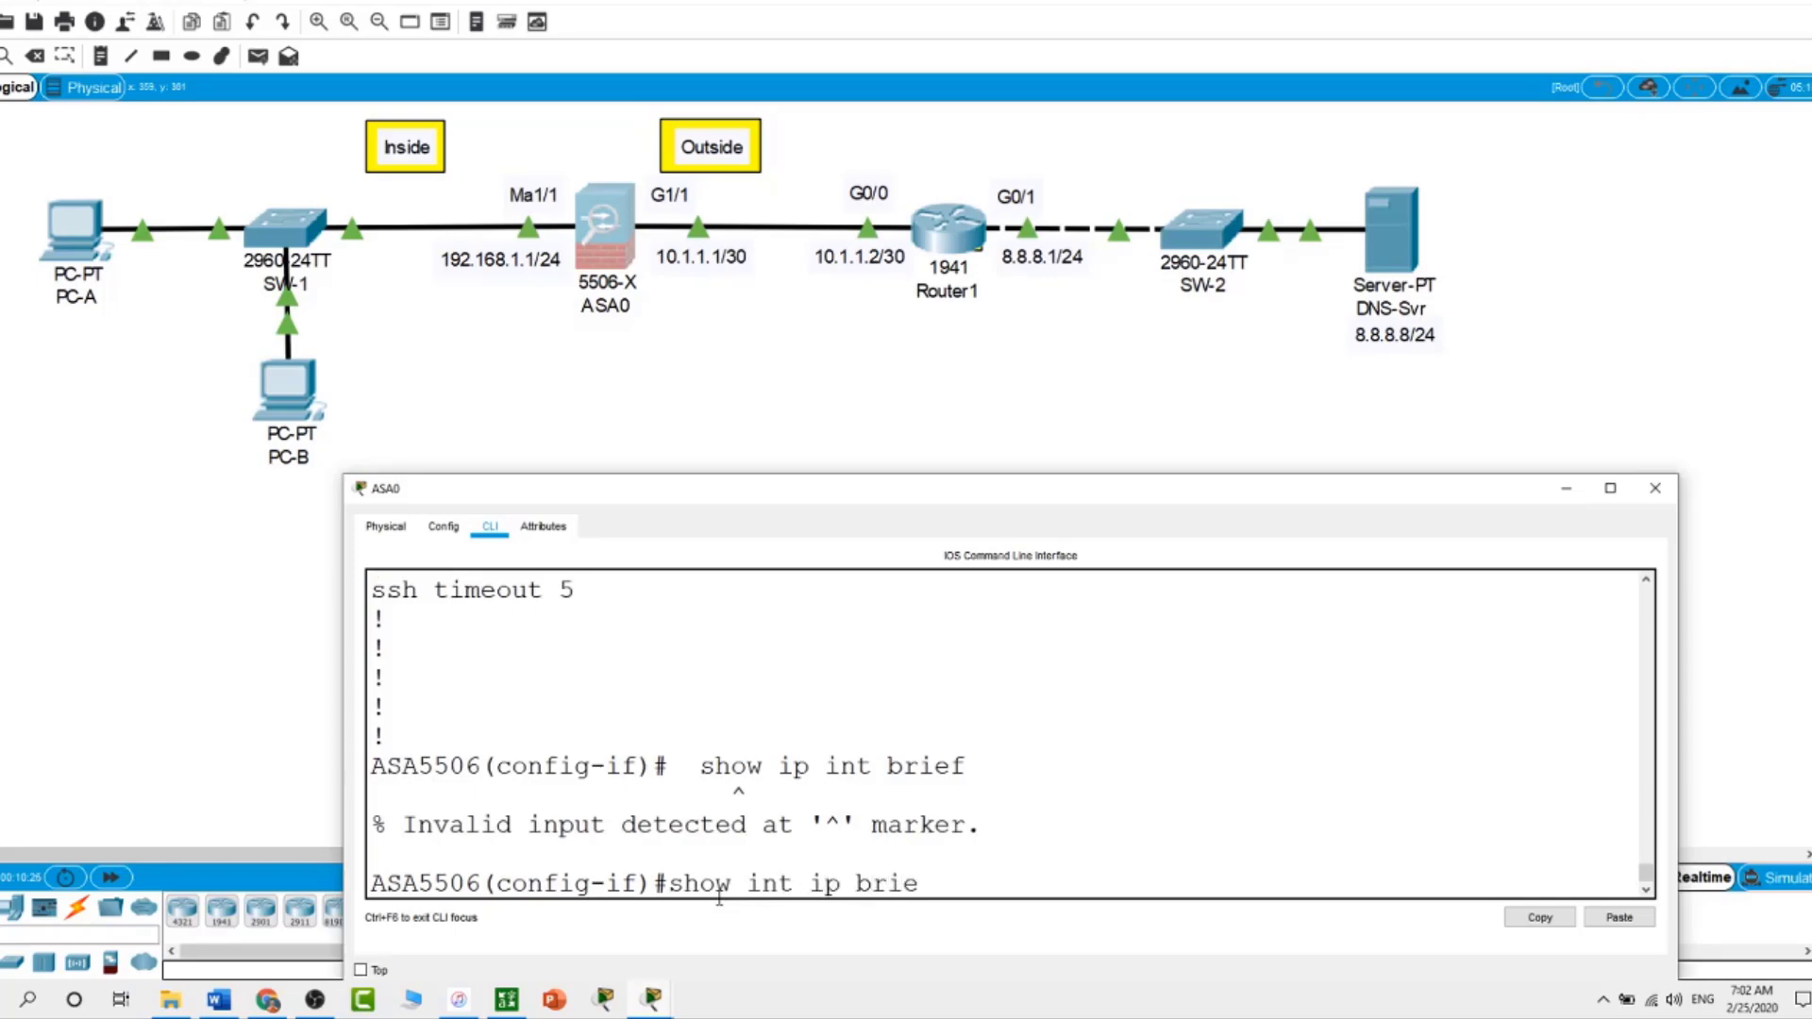
key(Return)
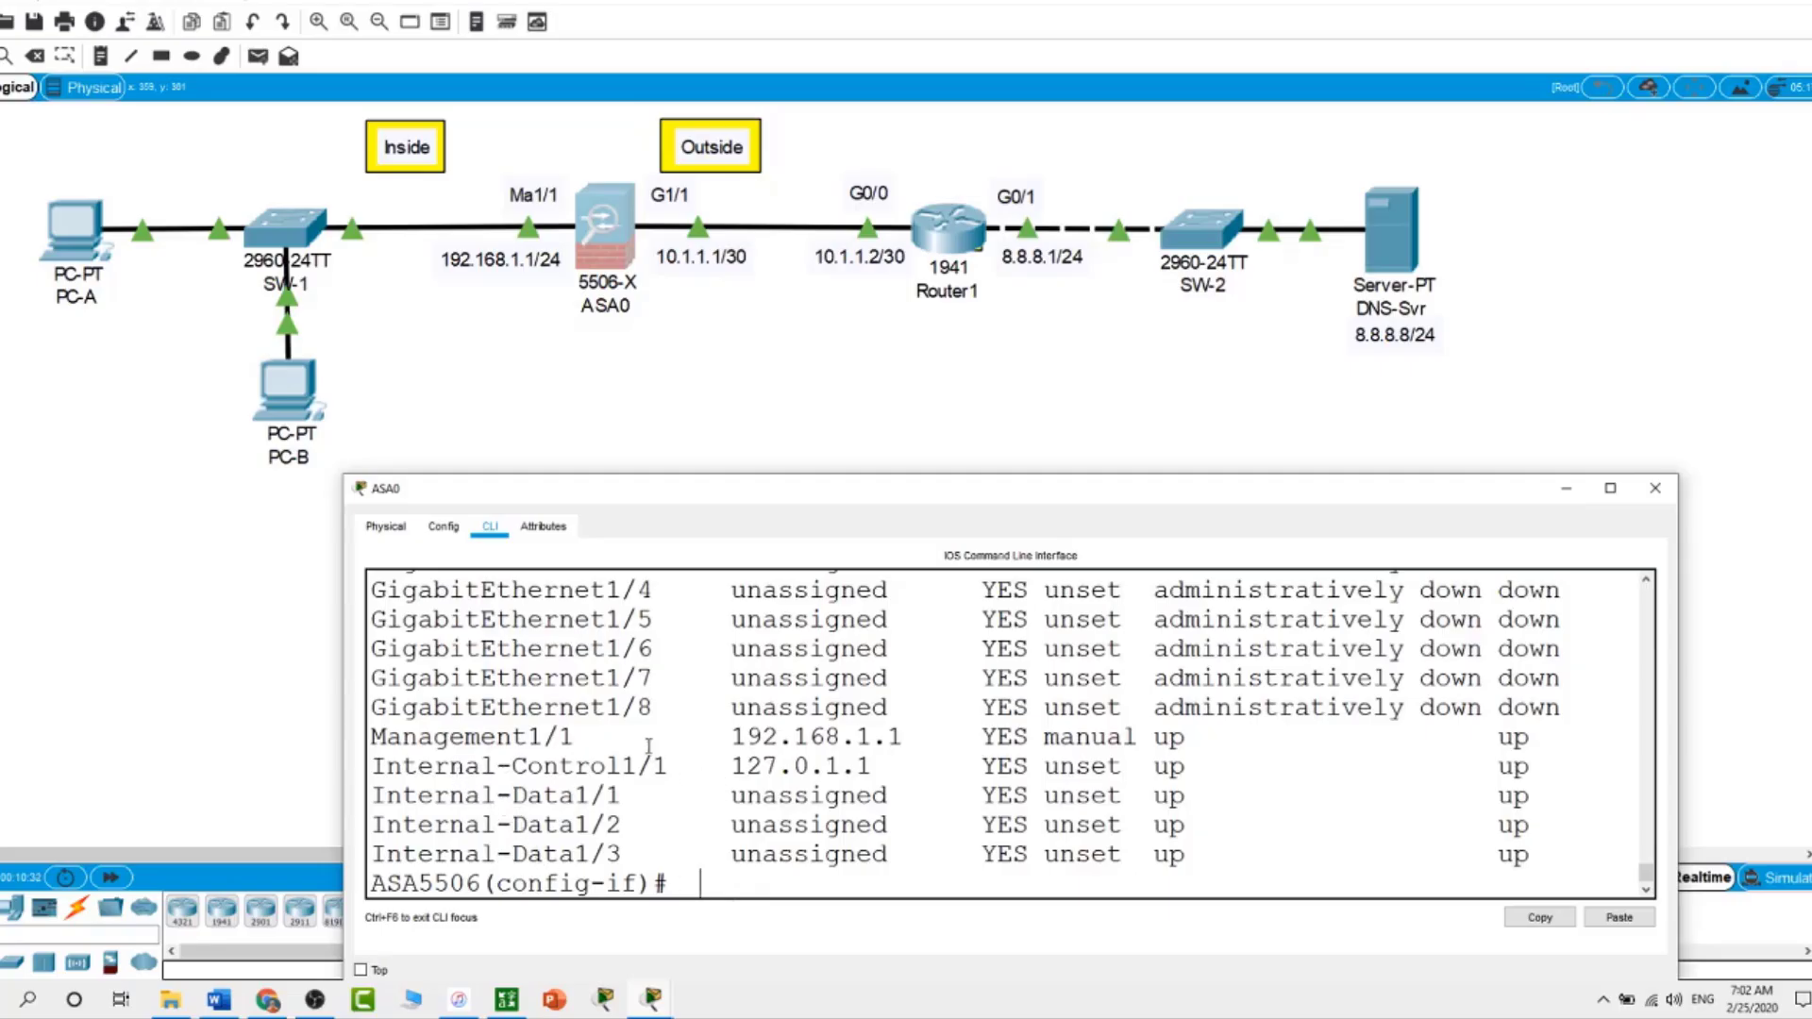
drag(731, 737, 1313, 740)
scroll(1034, 769, up, 3)
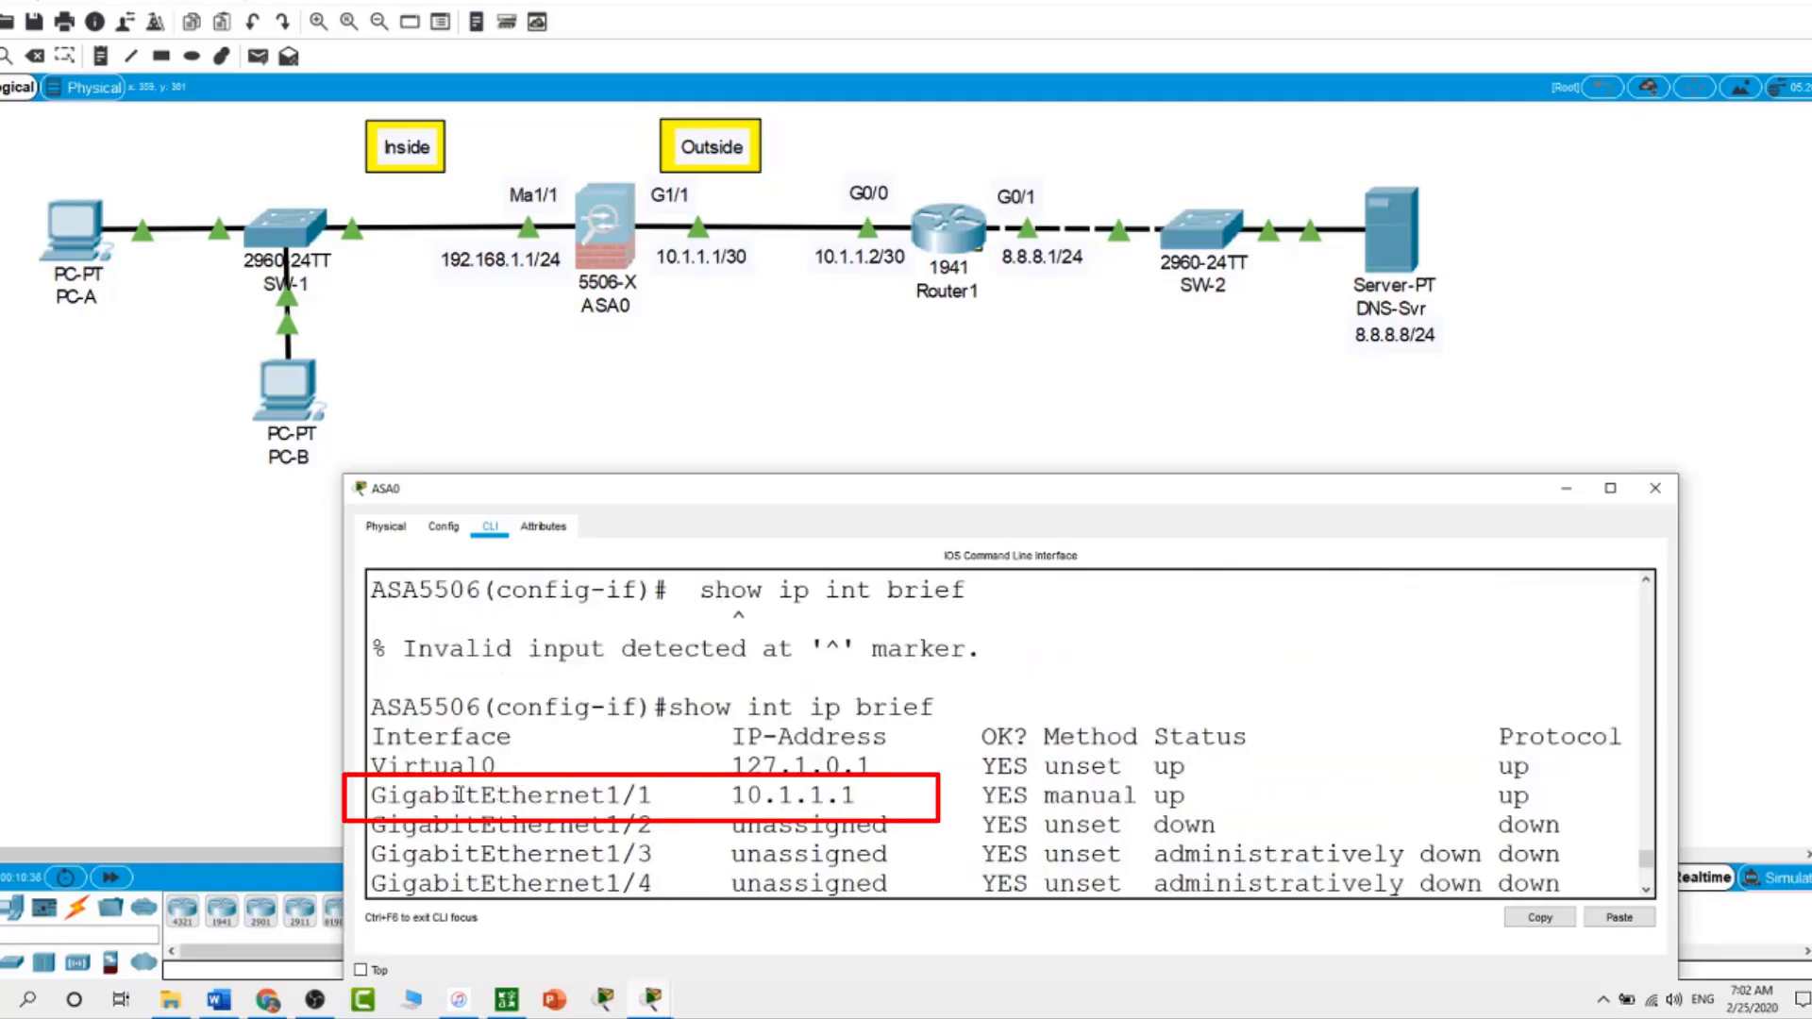
drag(685, 801, 986, 803)
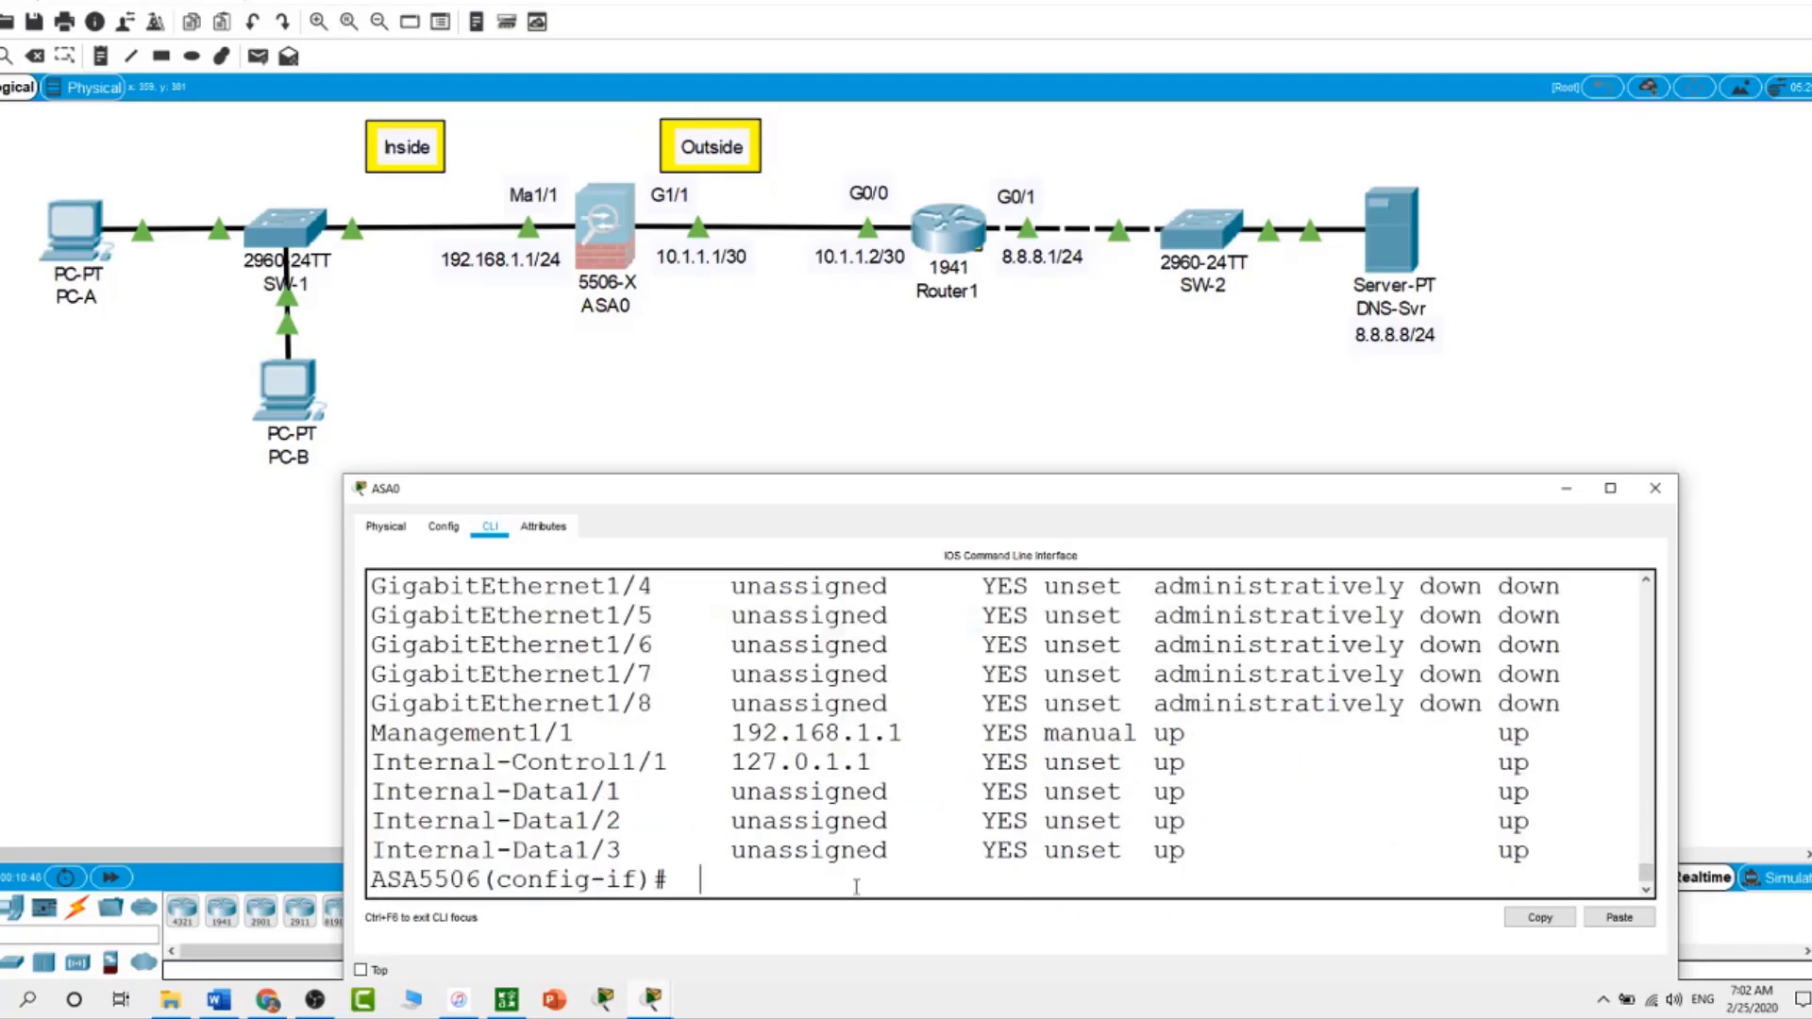
Show the ASA's IP address table, then shrink the console window to reveal the topology
text(show ip ad)
key(Return)
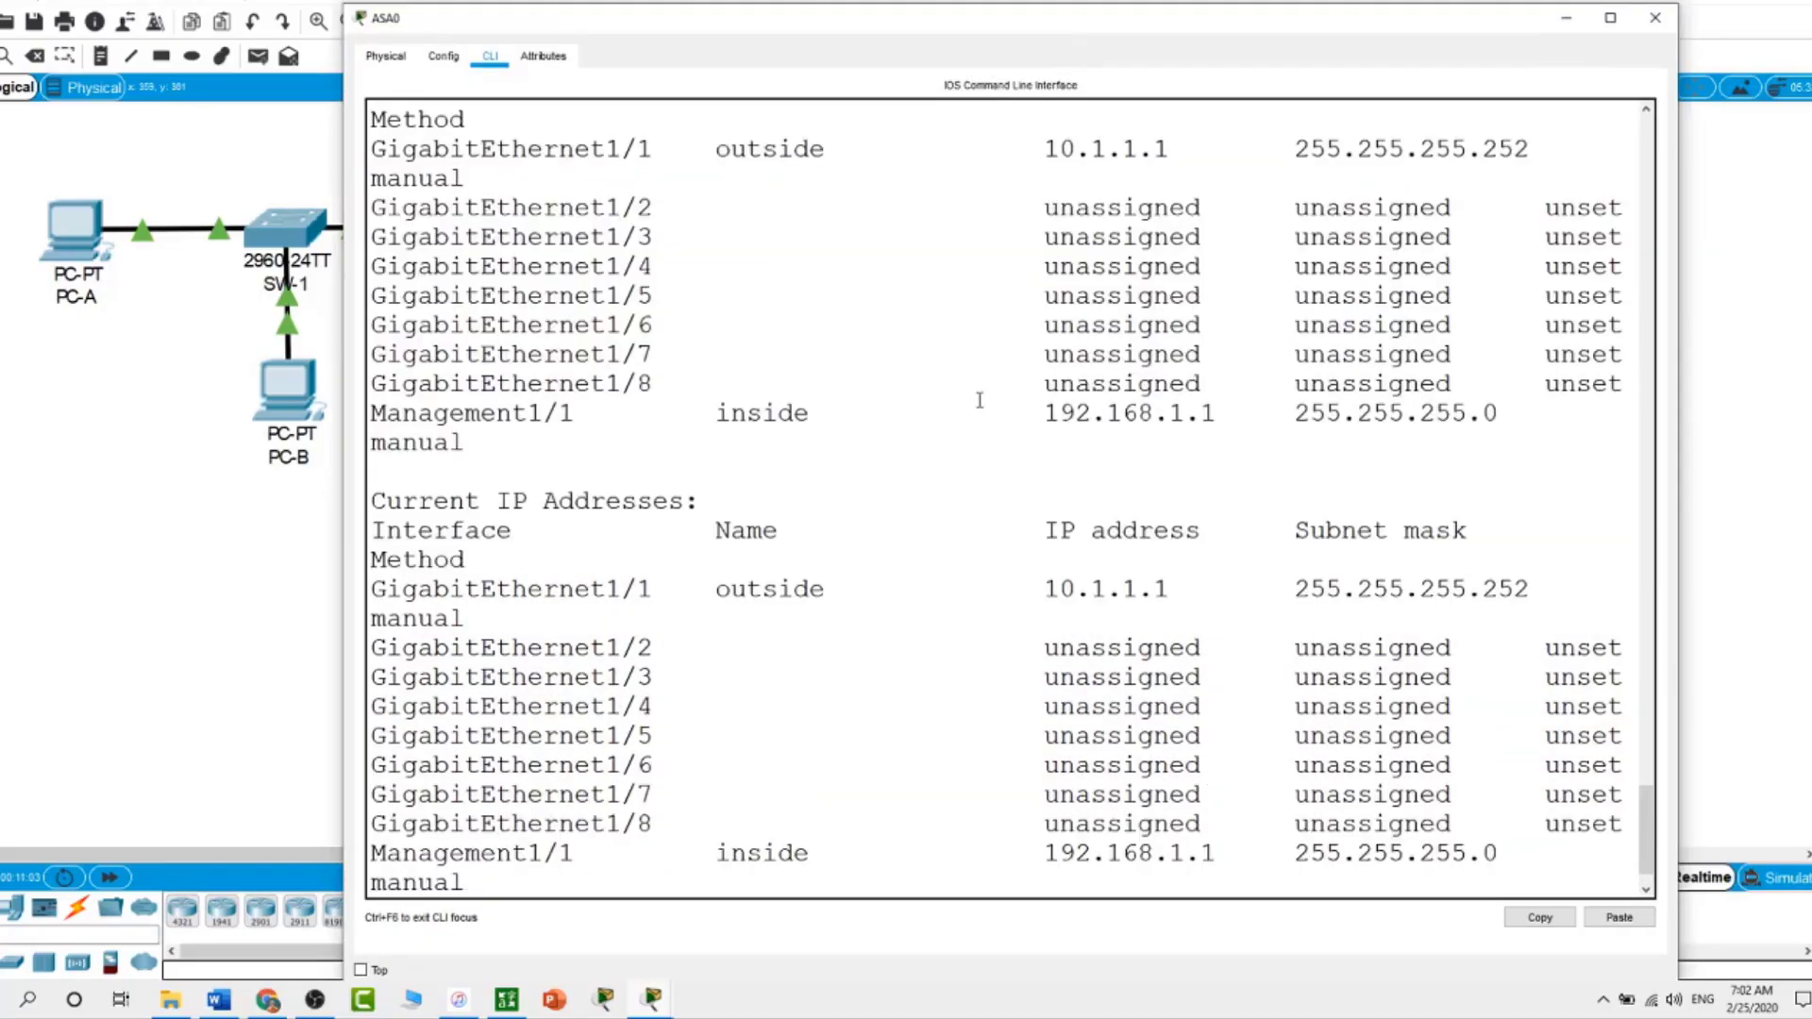
scroll(979, 400, down, 1)
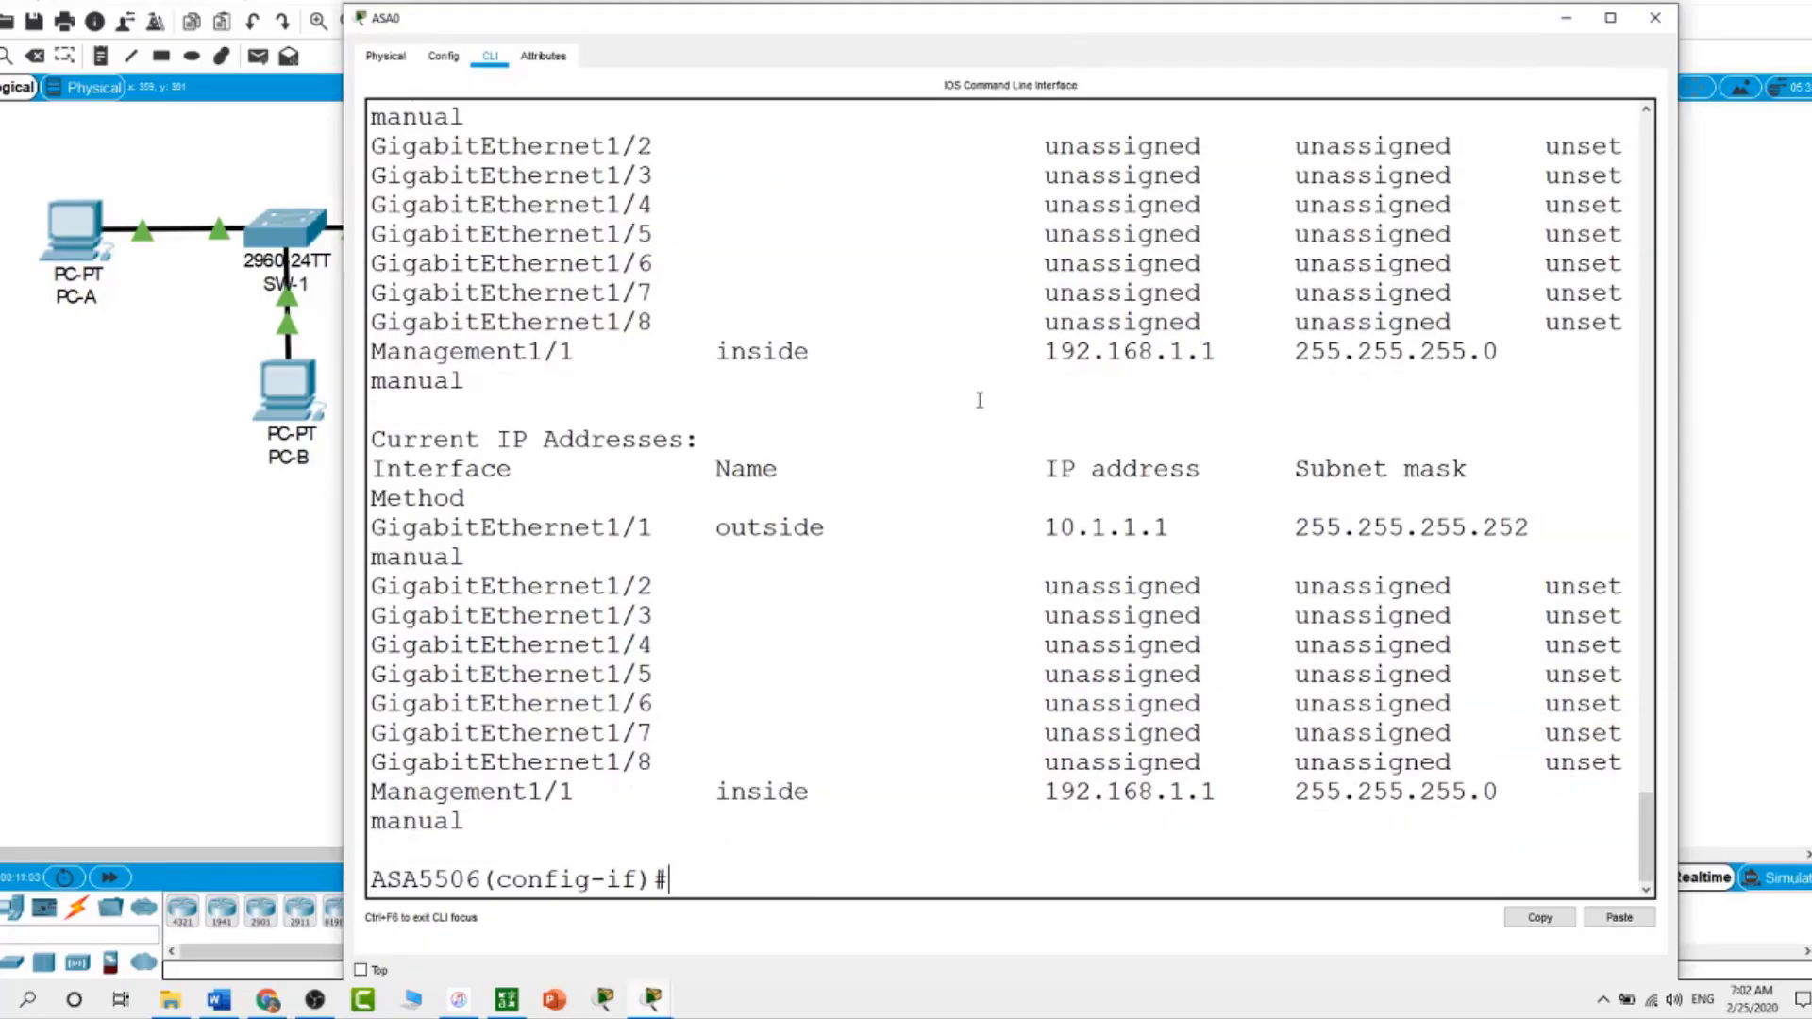
scroll(980, 401, up, 1)
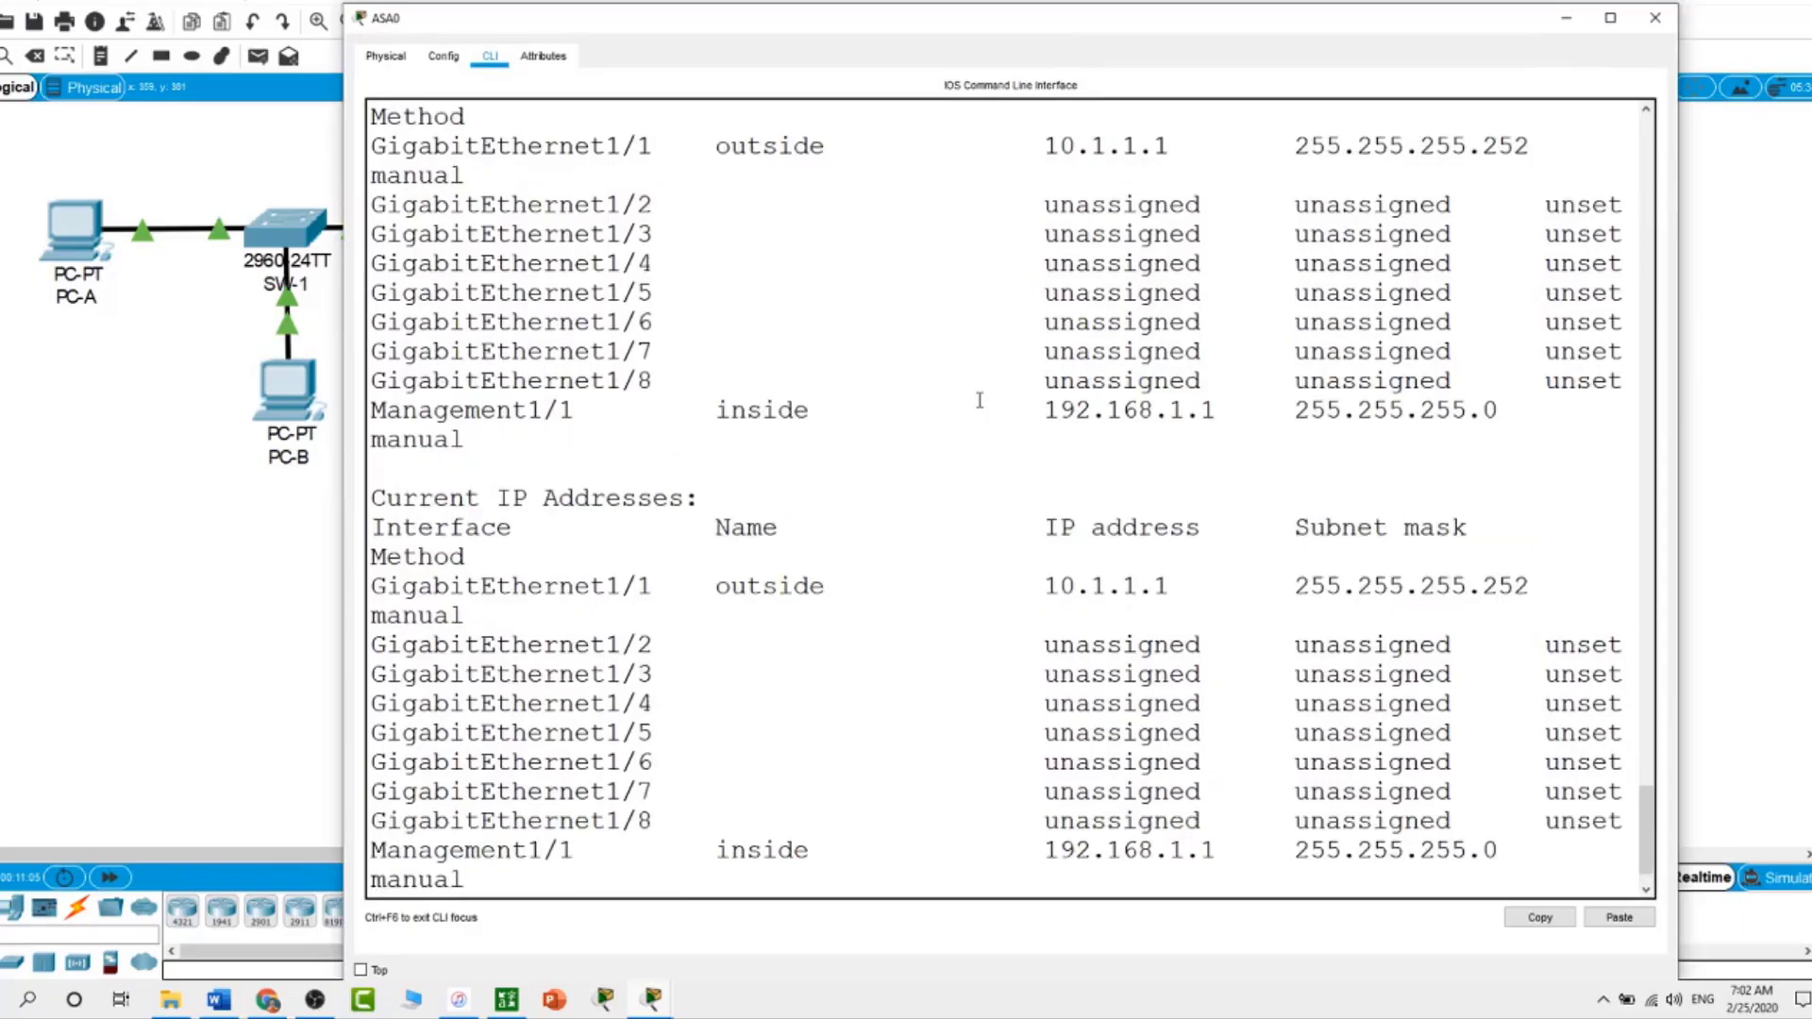
scroll(980, 400, up, 1)
scroll(979, 400, down, 2)
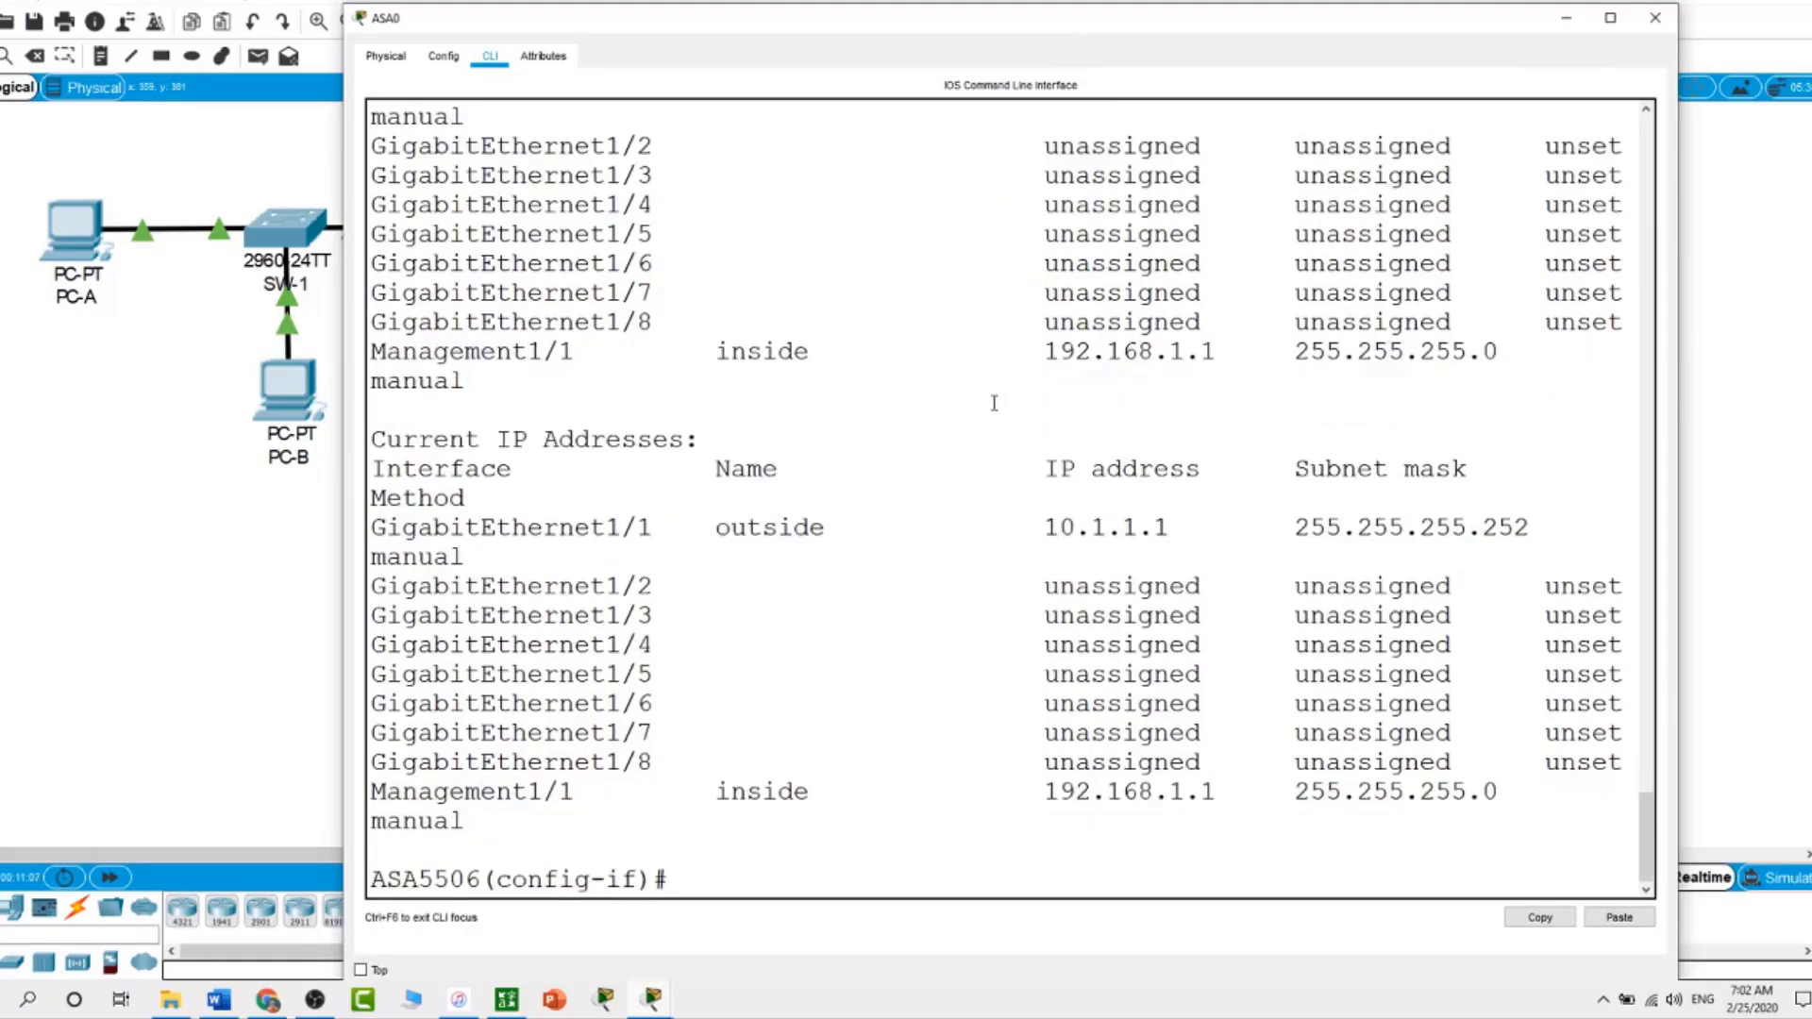
drag(966, 6, 931, 430)
key(Return)
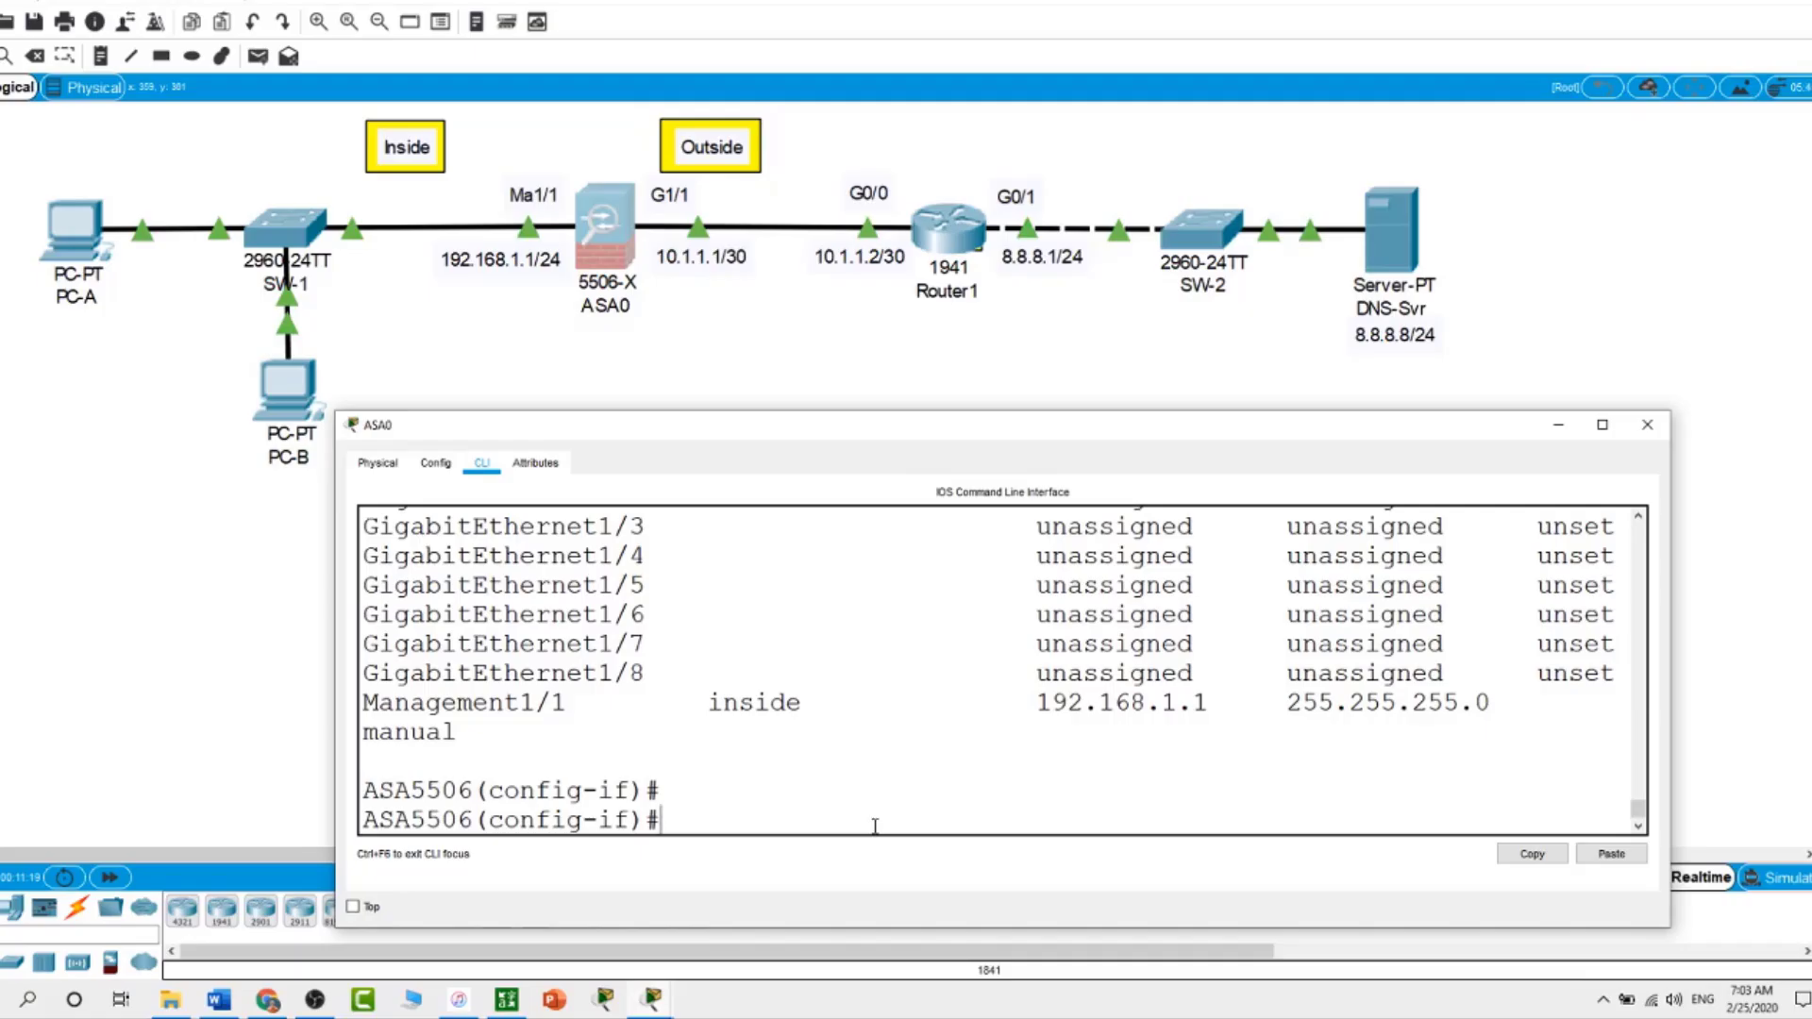
Return to global config and define DHCP pool 192.168.1.10-192.168.1.20 on the inside interface
text(end)
key(Return)
key(Return)
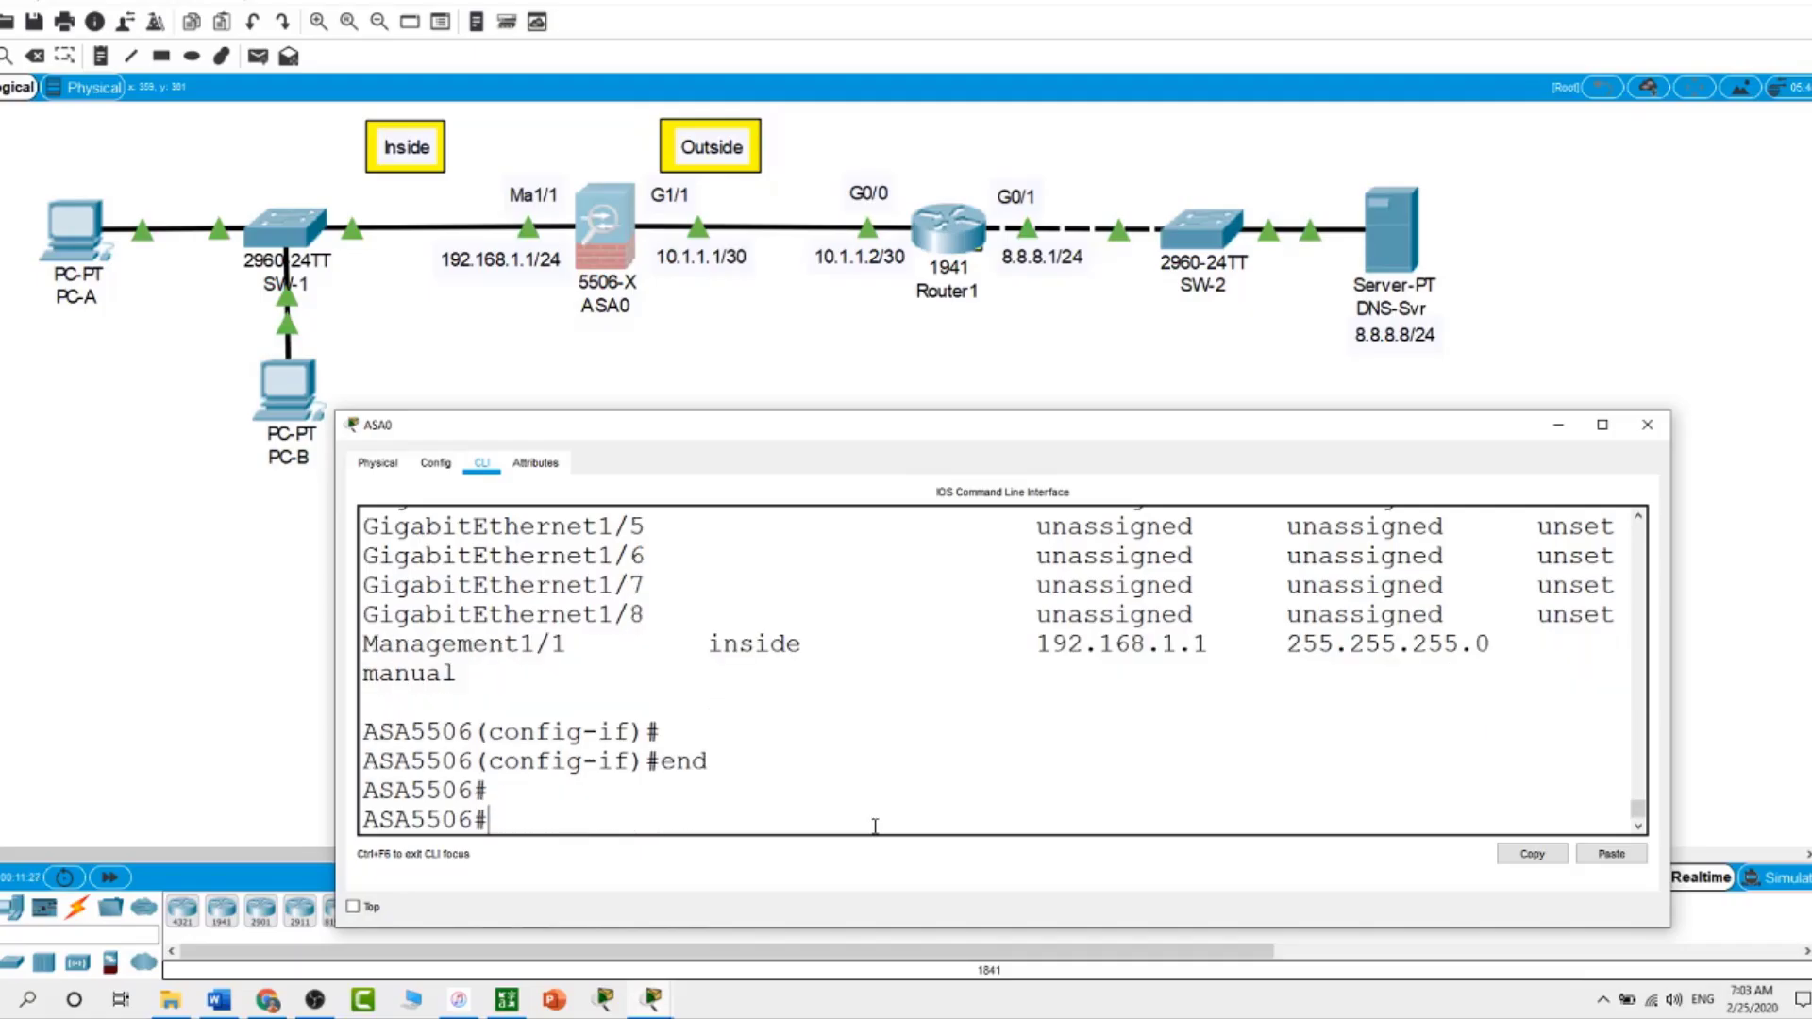
text(conf t)
key(Return)
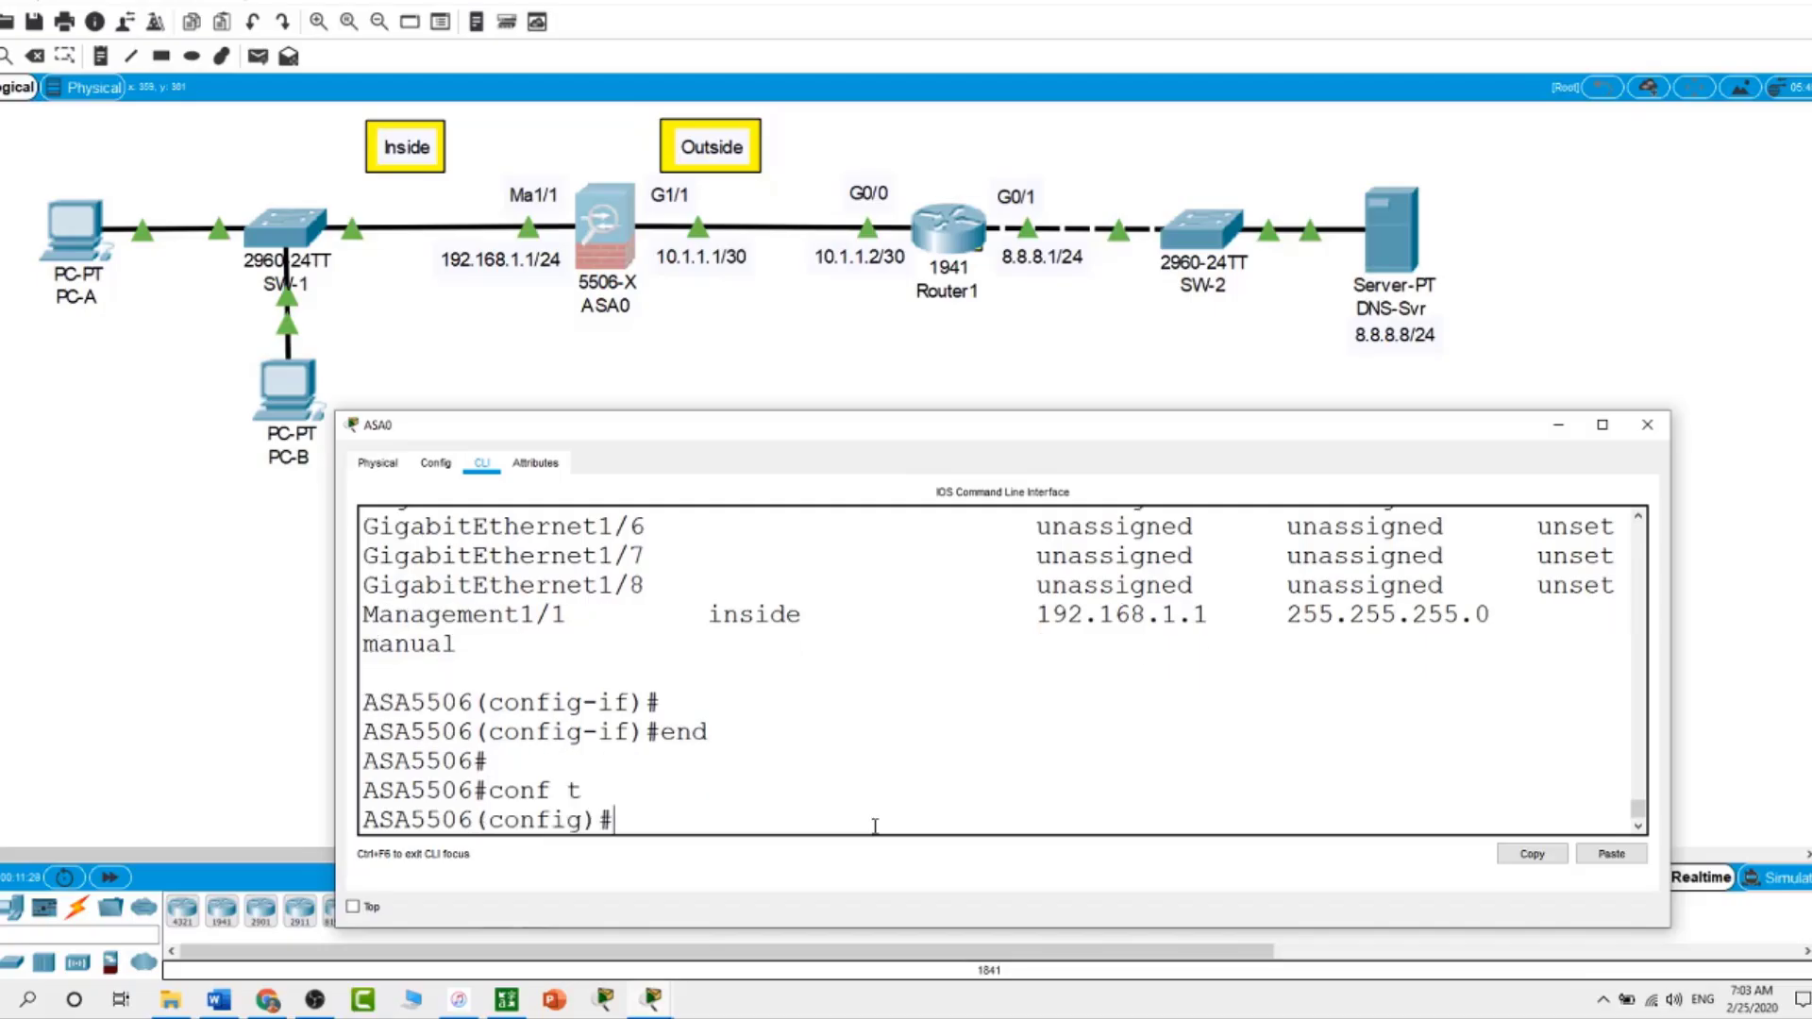
text(dhcp address )
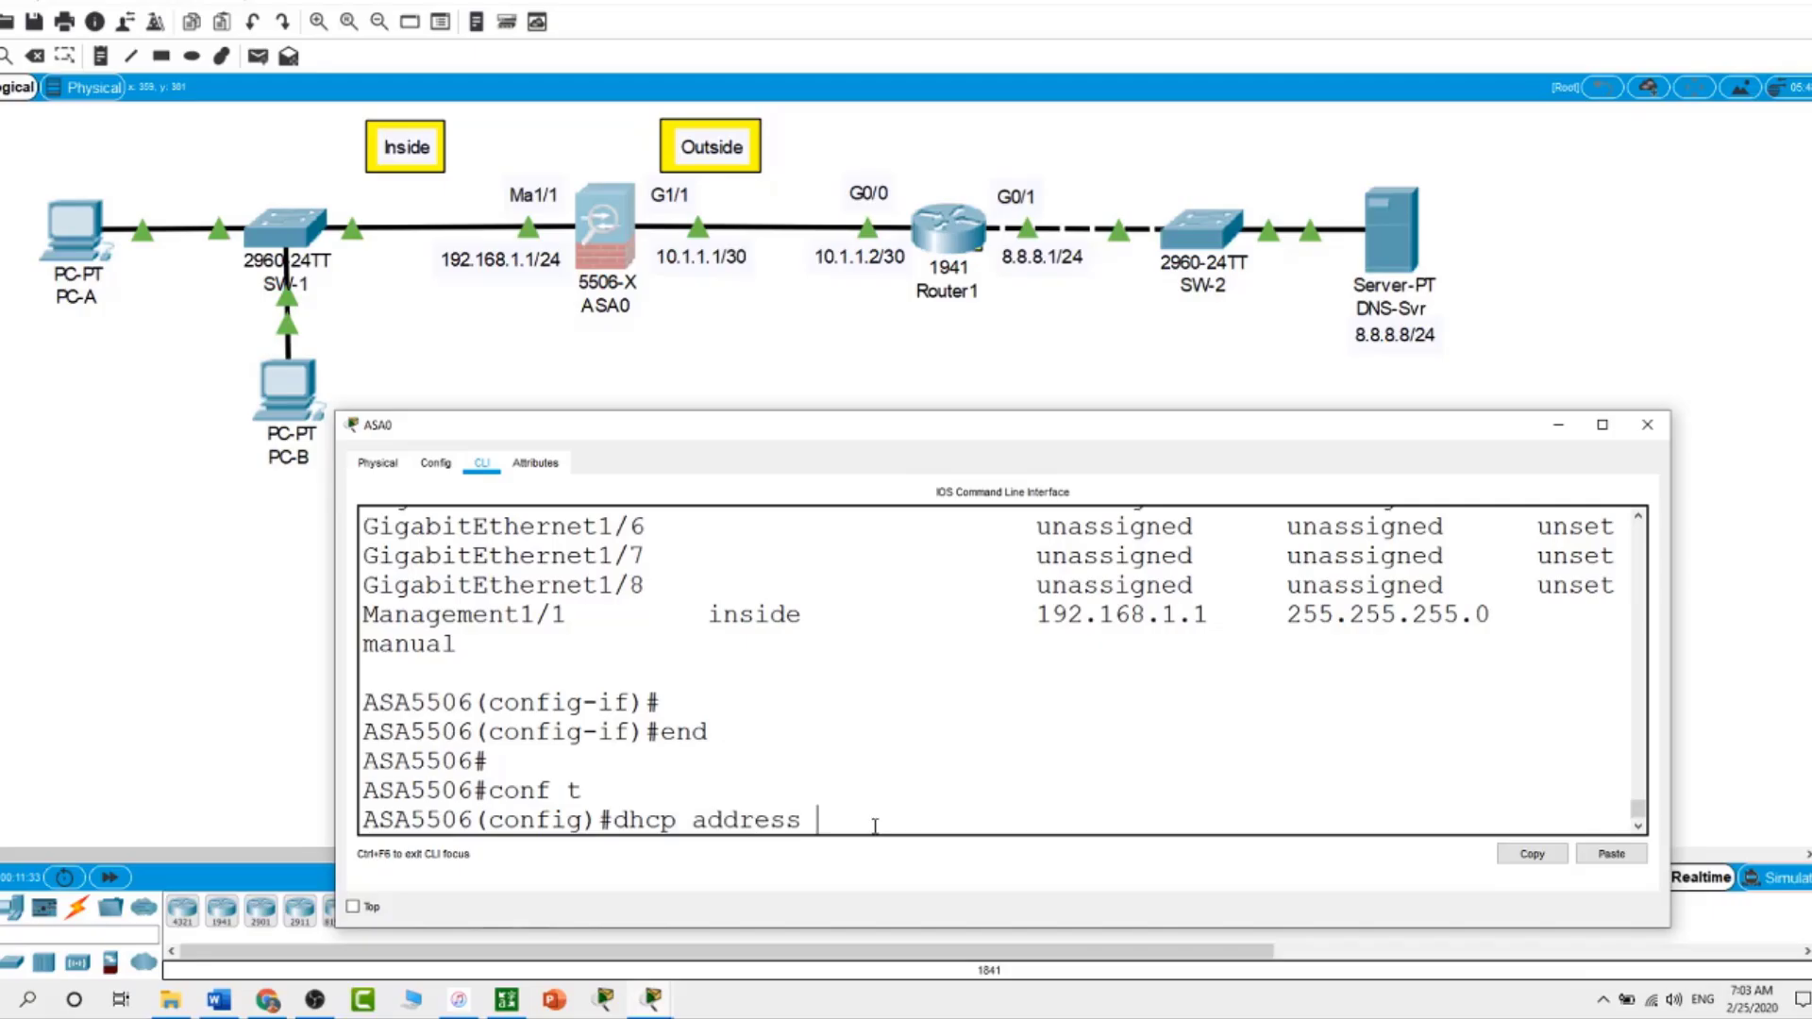
text(192.168.1.10-192.168.1.20)
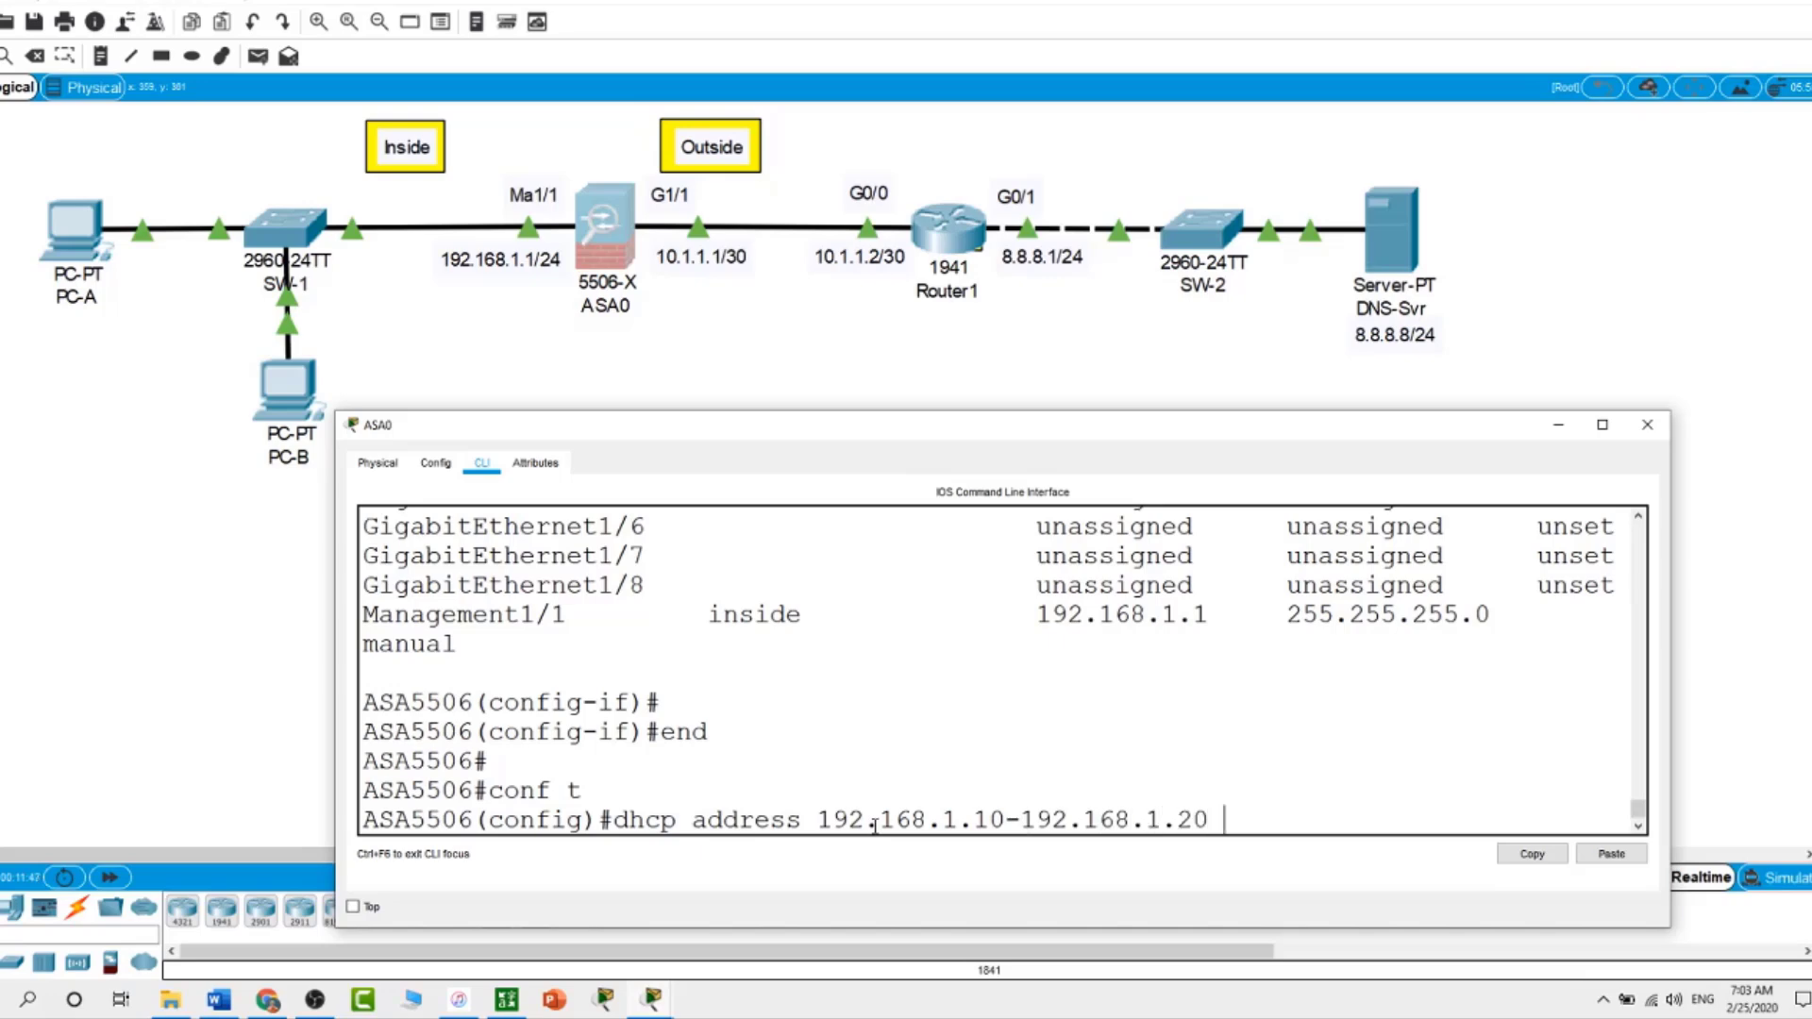
text( inside)
key(Return)
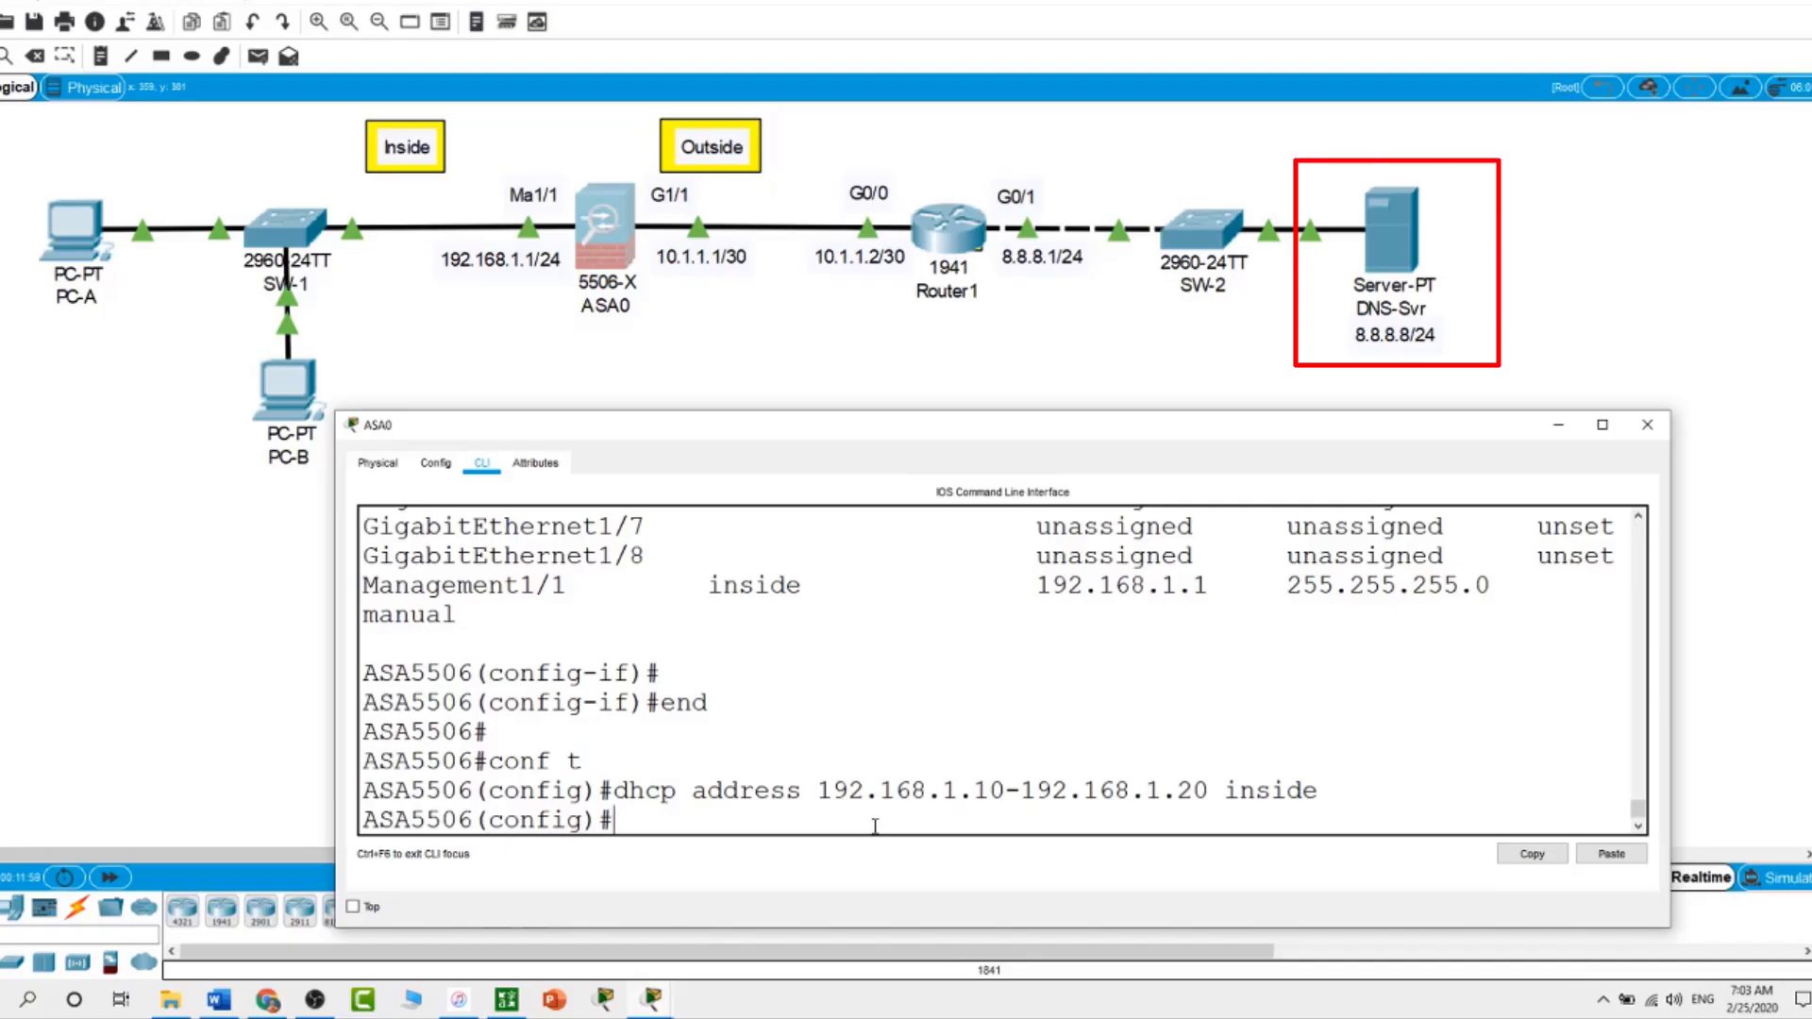
Set the DHCP DNS server to 8.8.8.8 and the gateway option 3 to 192.168.1.1
text(dhcp dns)
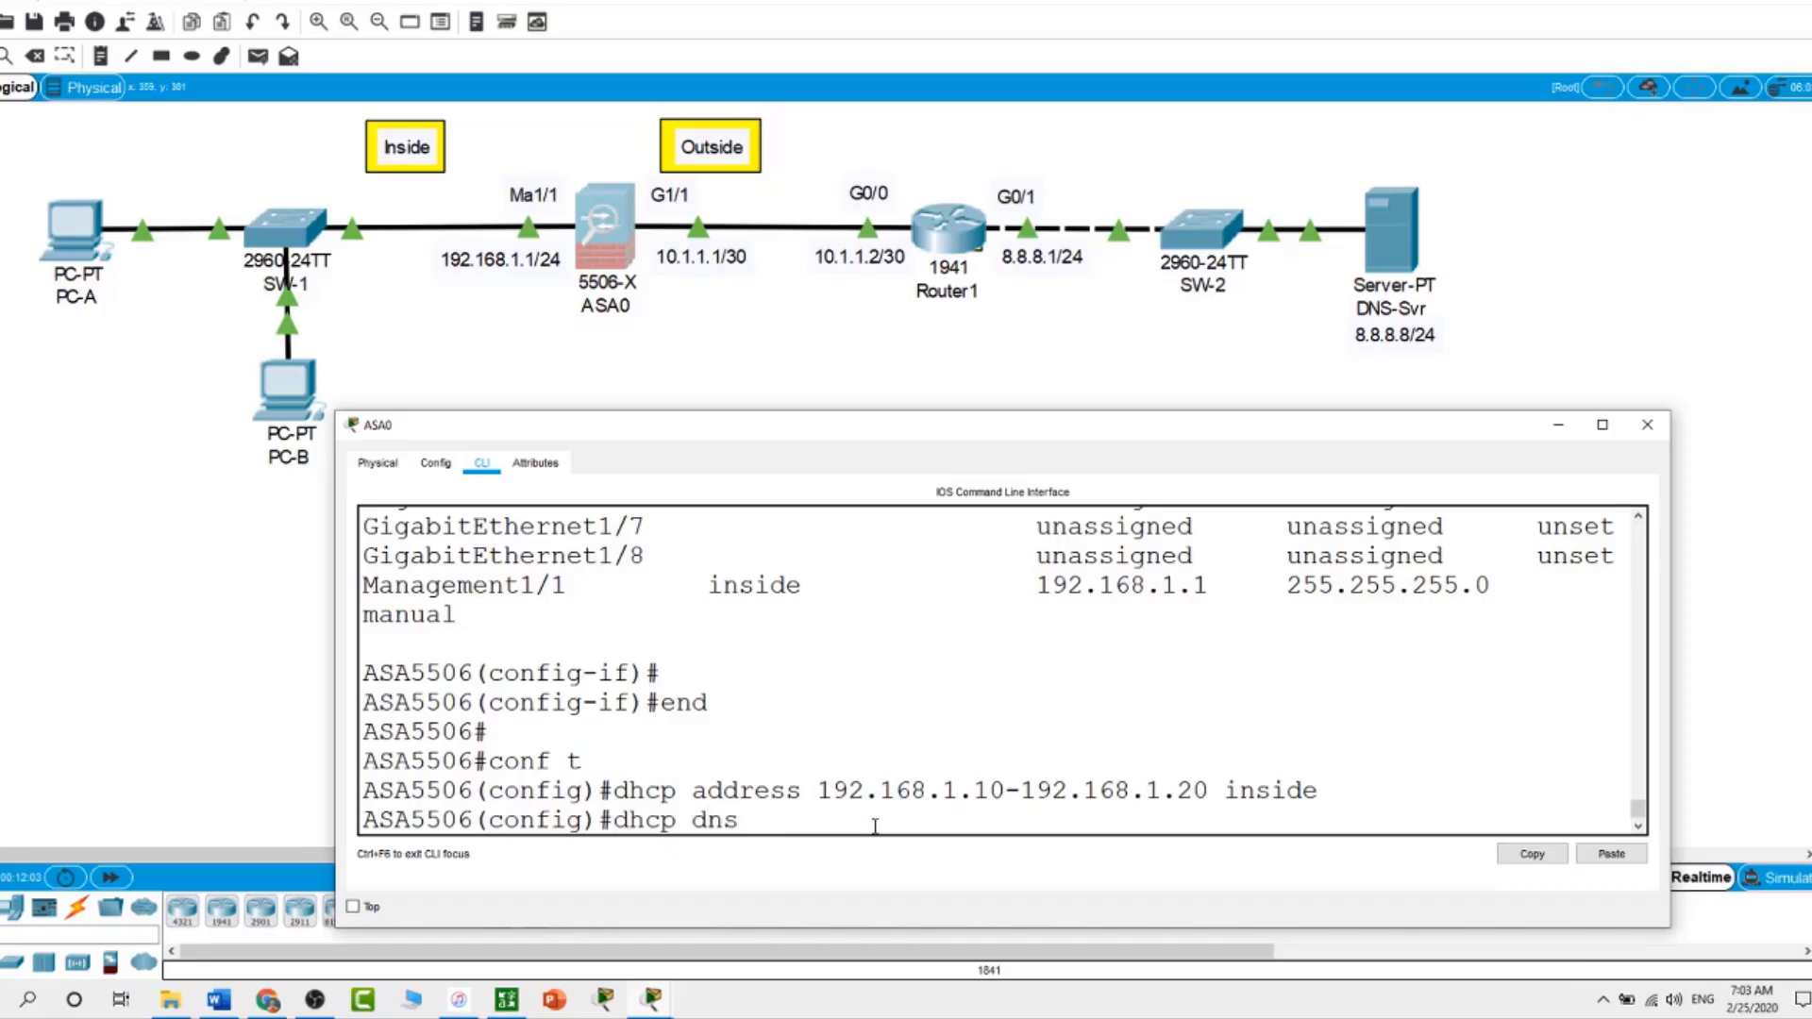
text( 8.8.8.8)
key(Return)
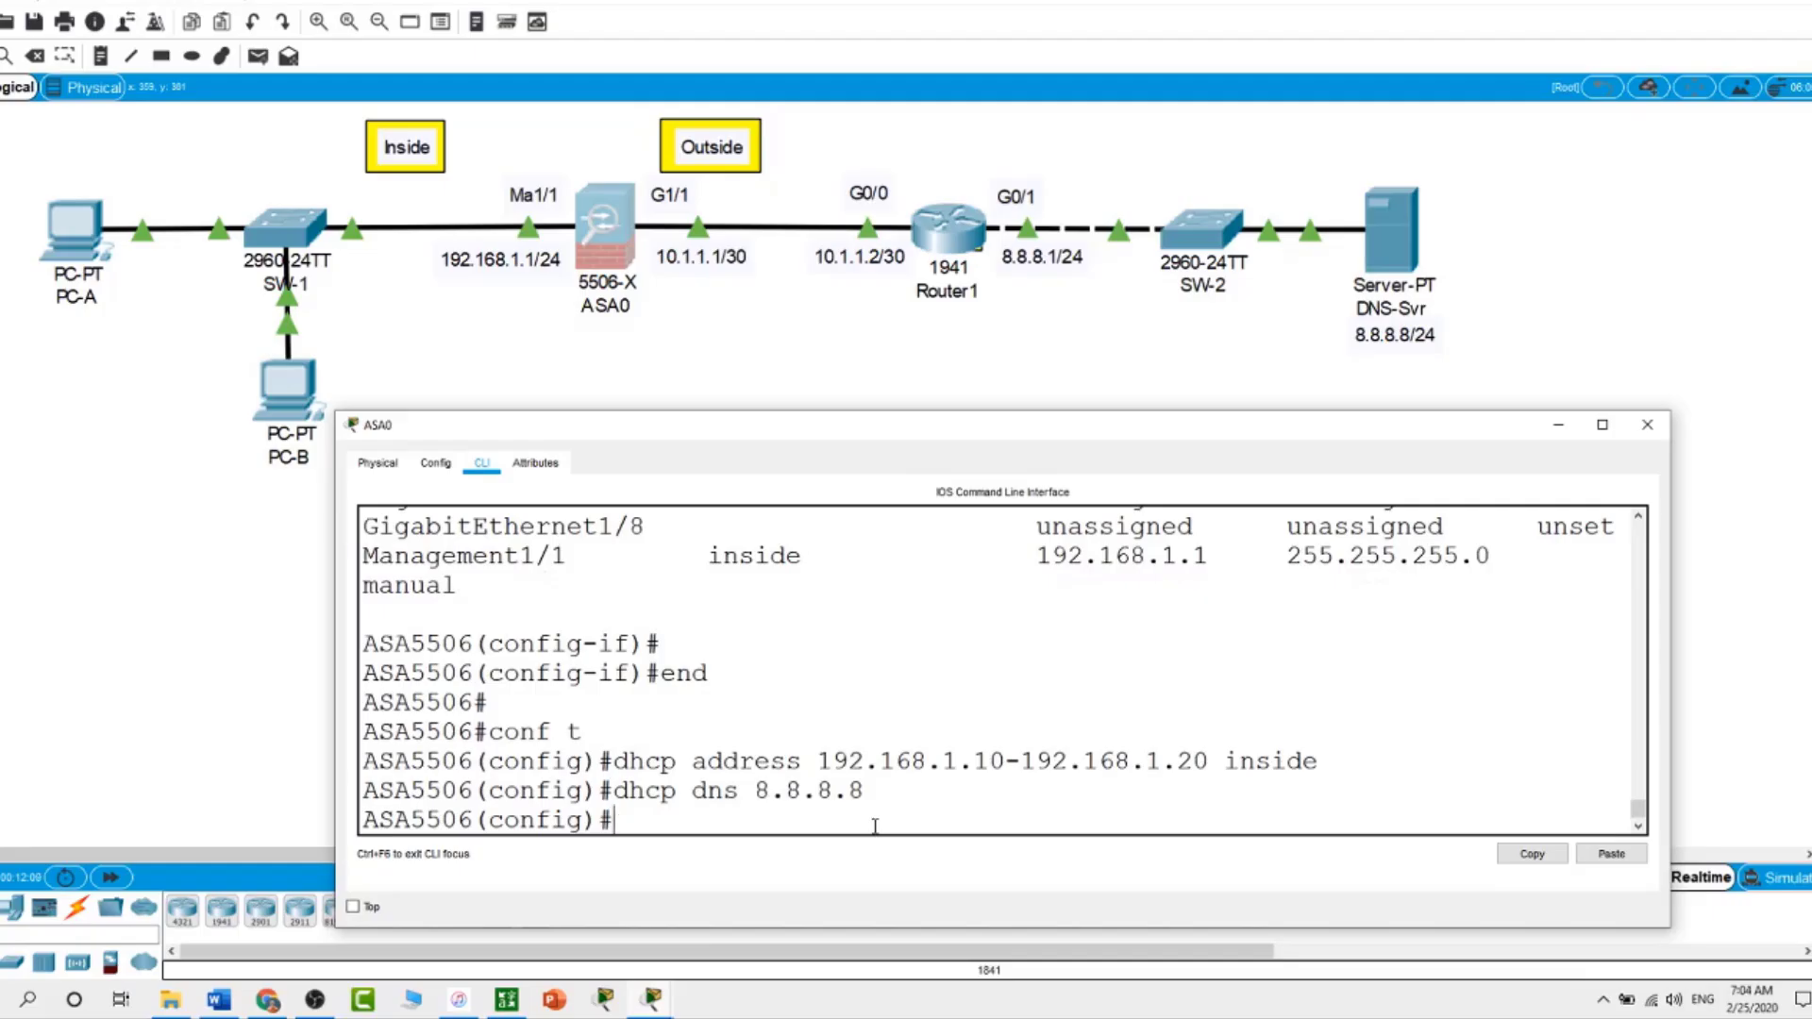
text(d)
text(chp o)
key(BackSpace)
key(BackSpace)
key(BackSpace)
key(BackSpace)
key(BackSpace)
text(hcp option)
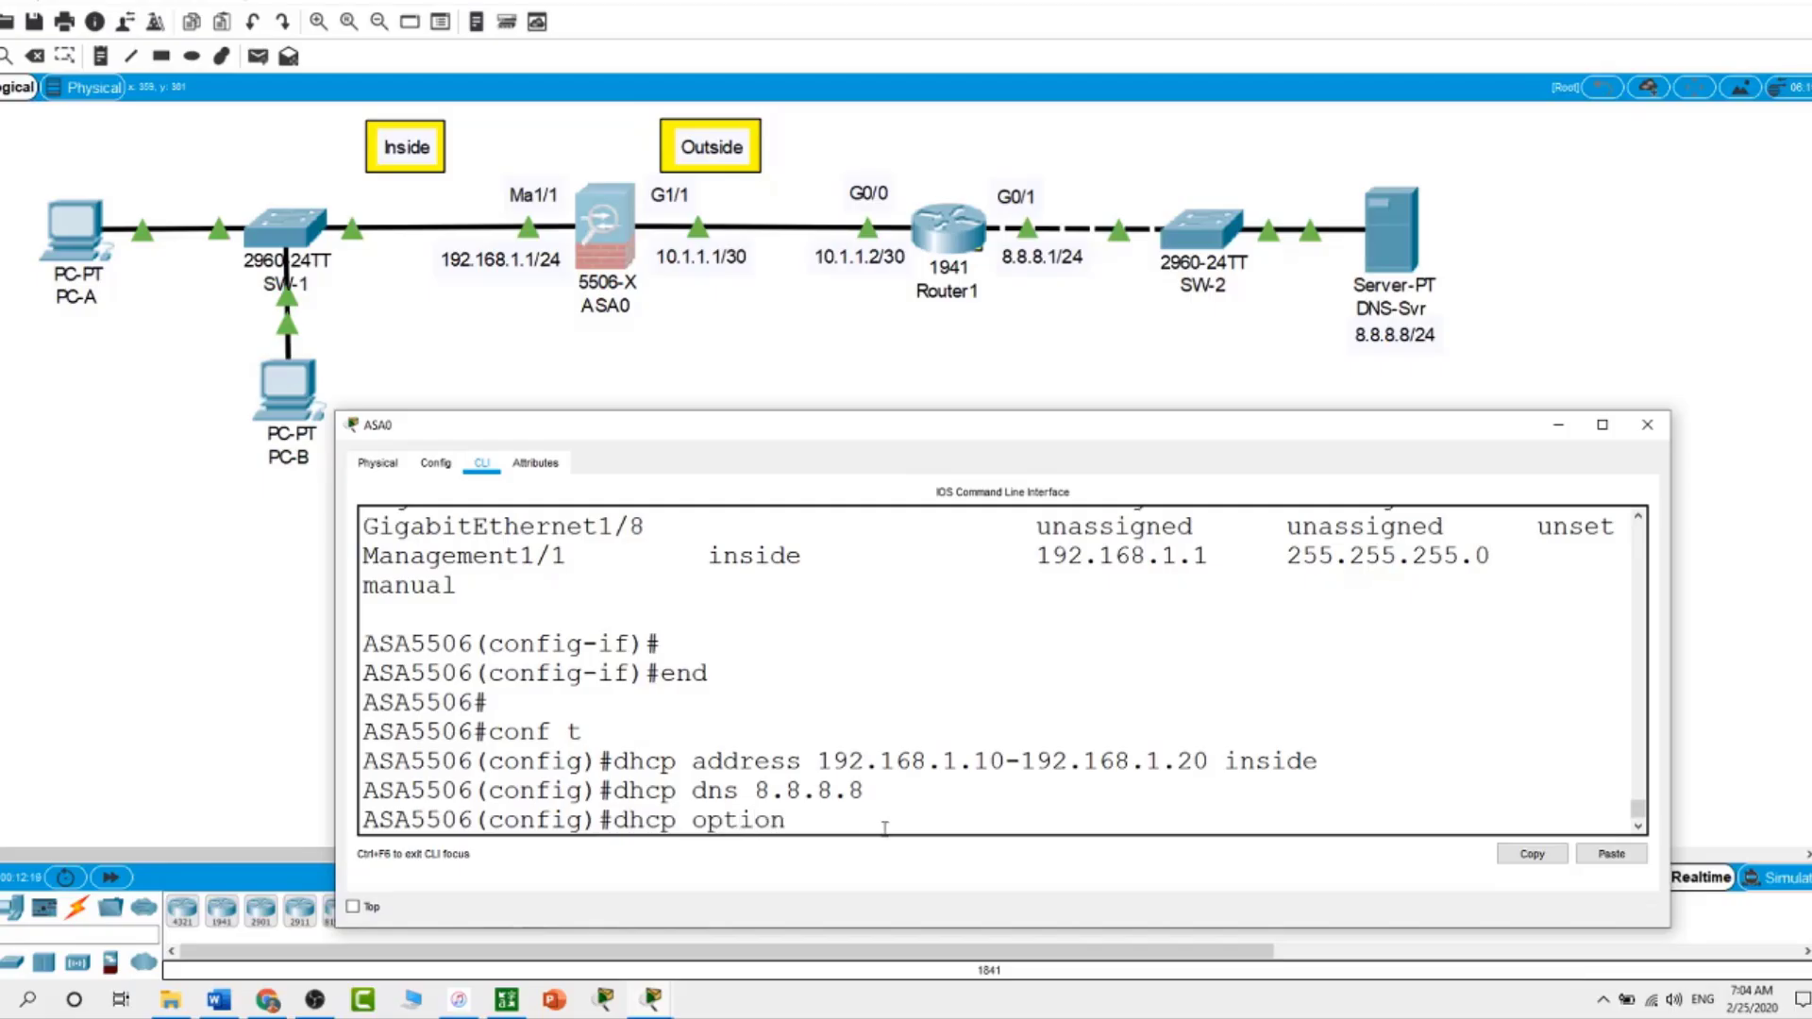
text( 3 ip)
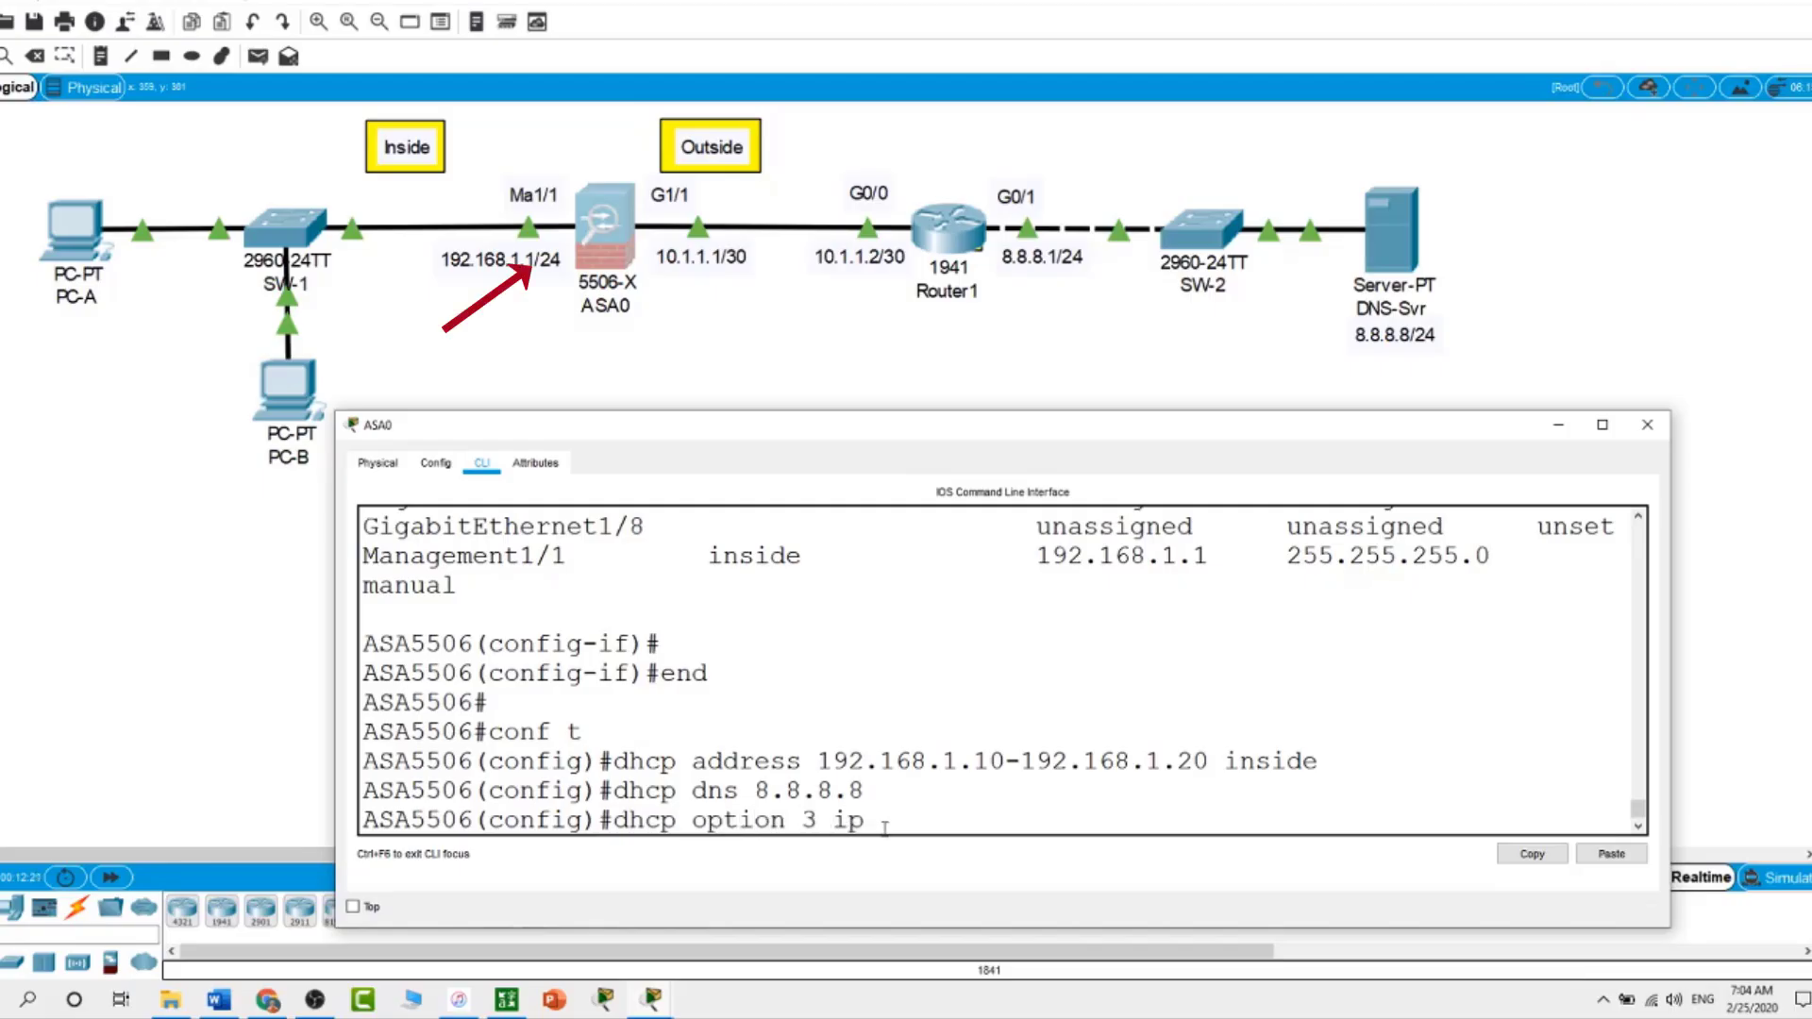
text( 192.168.1.1)
key(Return)
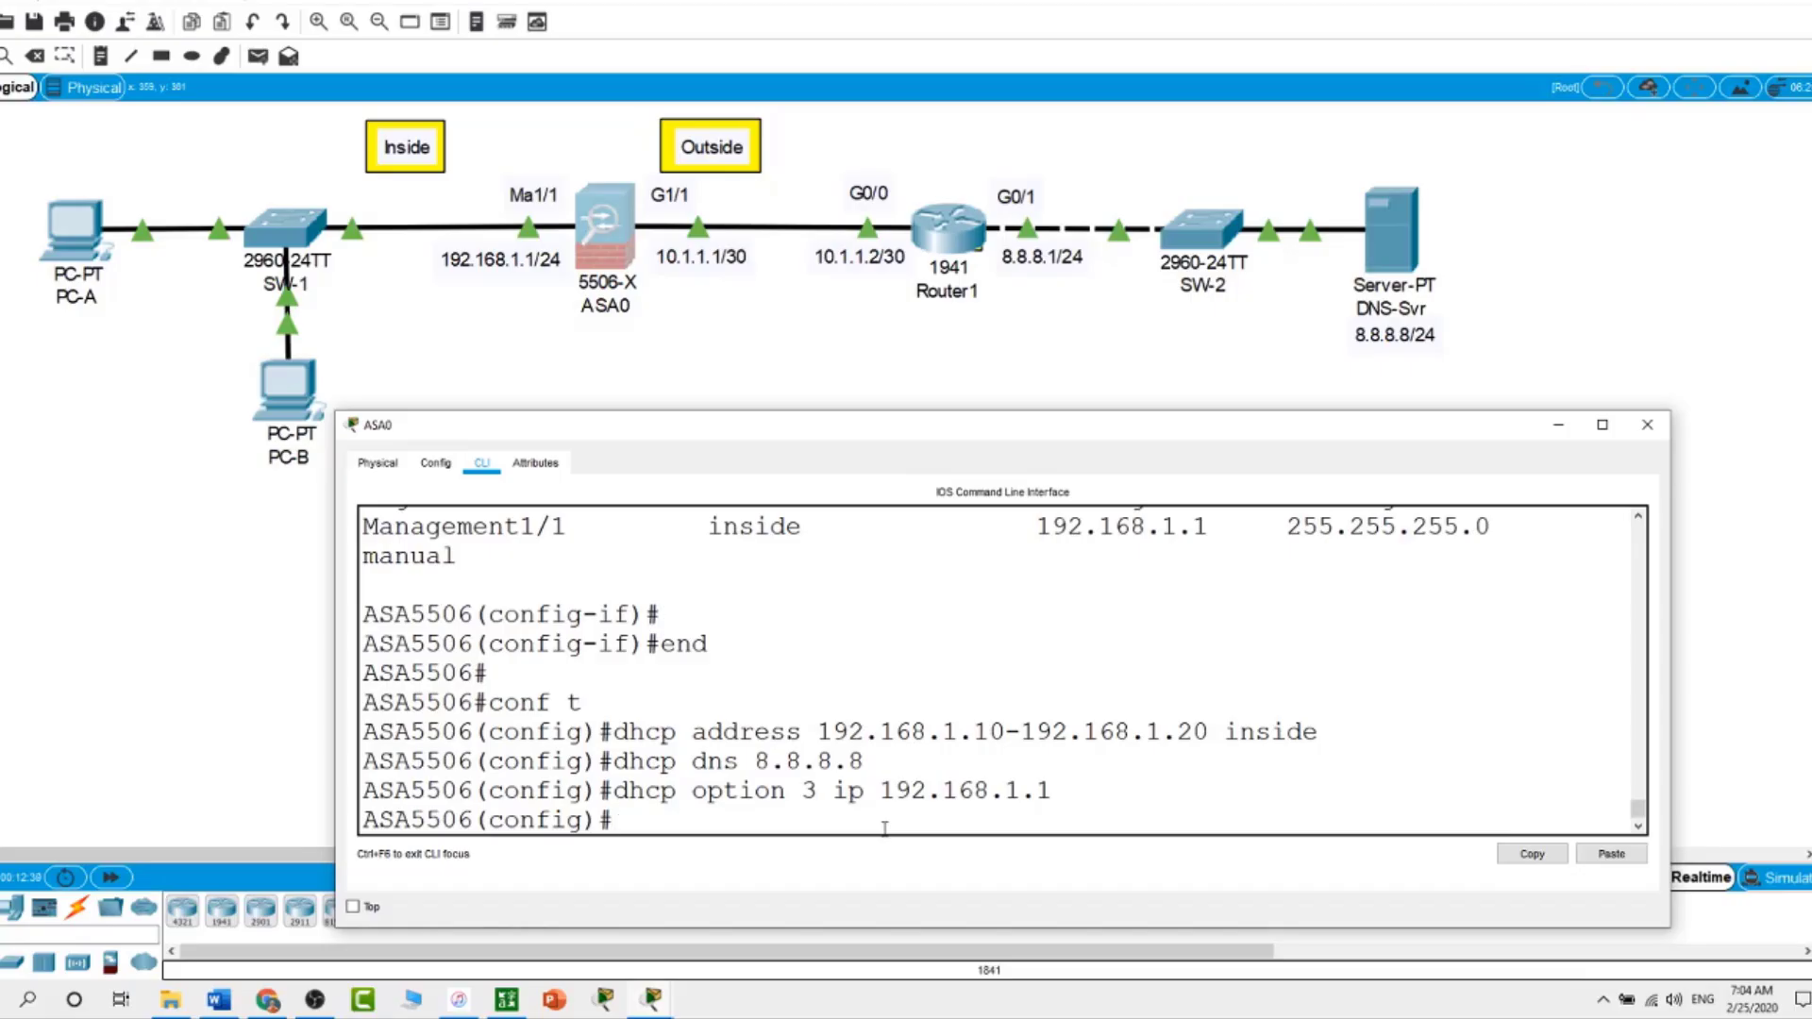
Enable the ASA's DHCP server on the inside interface
text(dhcp en)
key(Tab)
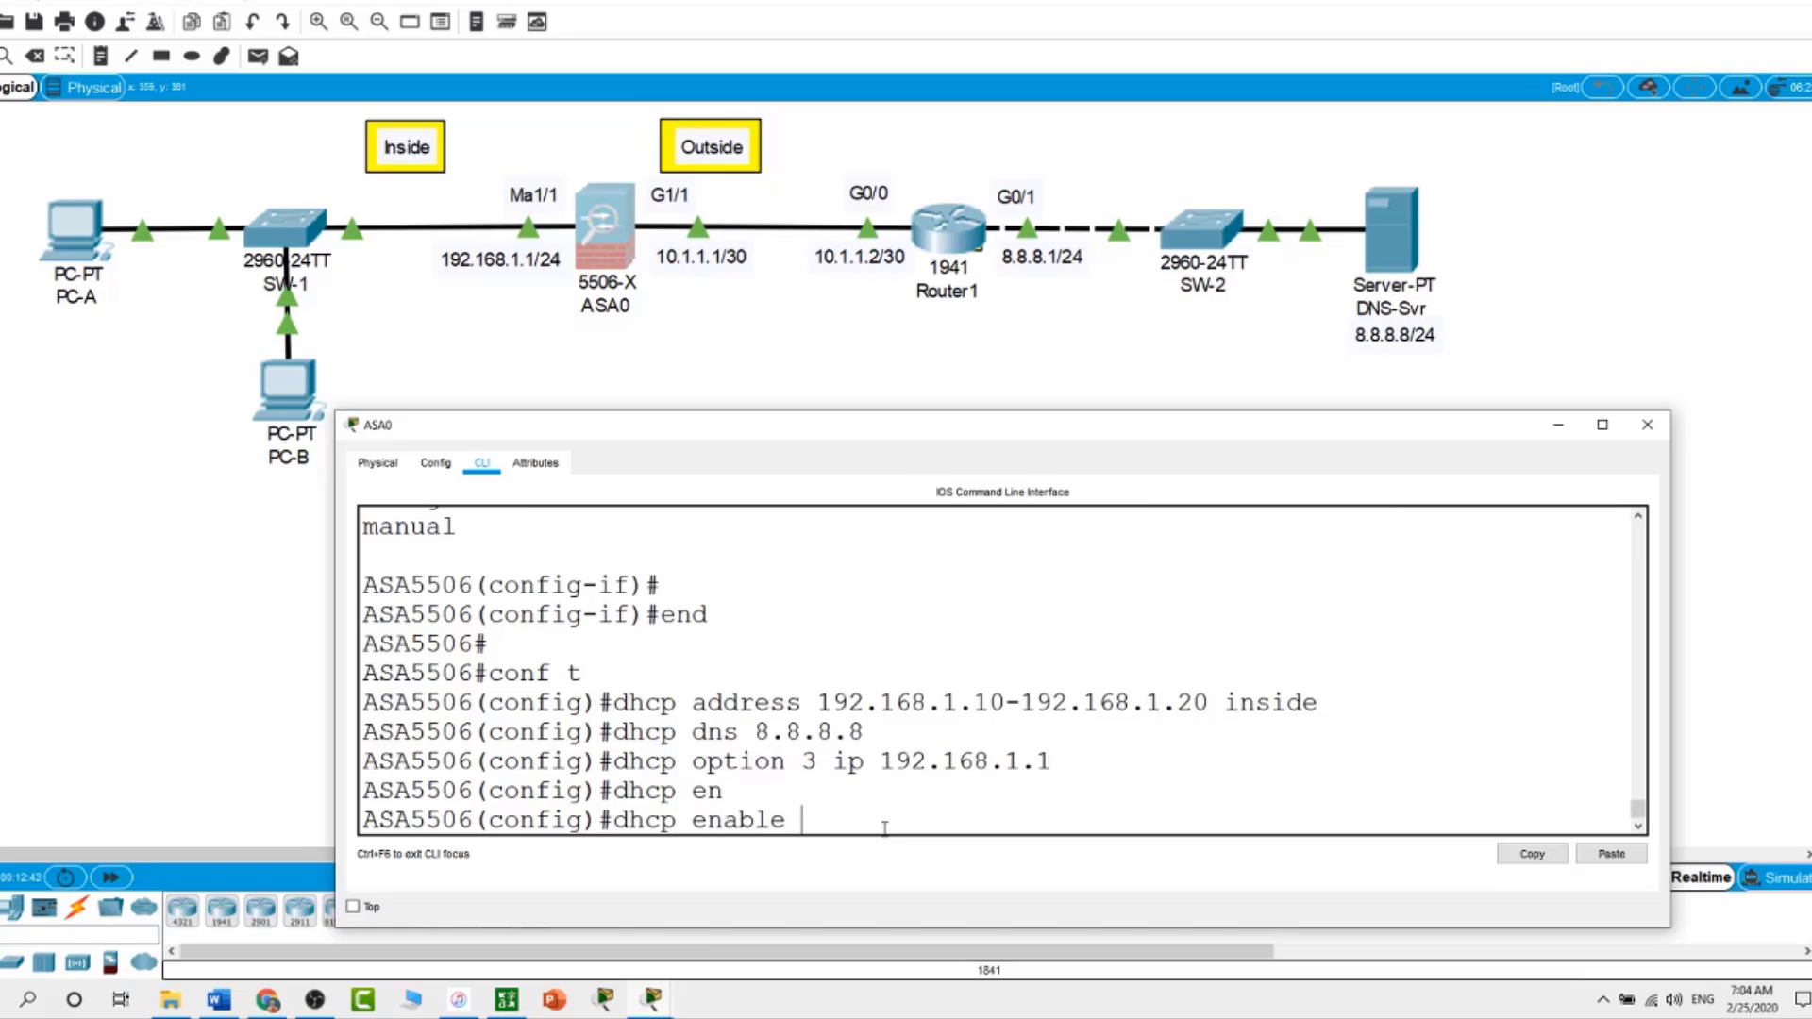
text(in)
key(BackSpace)
key(BackSpace)
text(?)
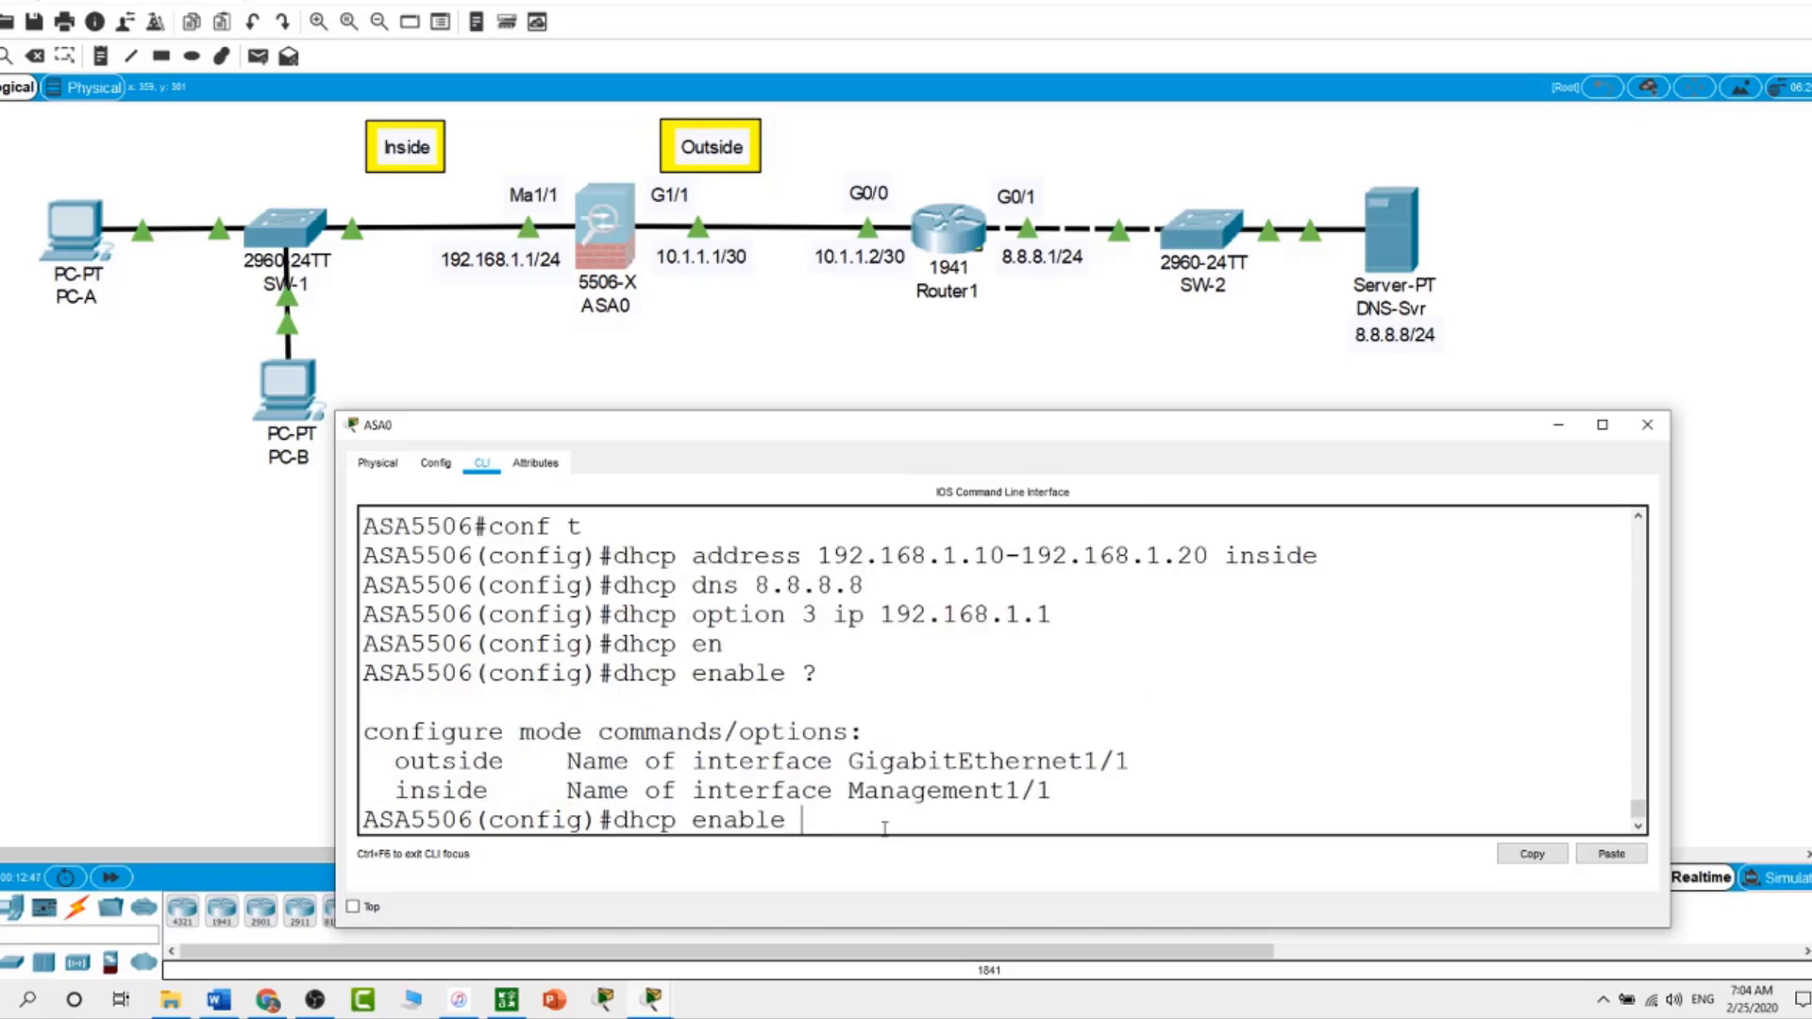
text(inside)
key(Return)
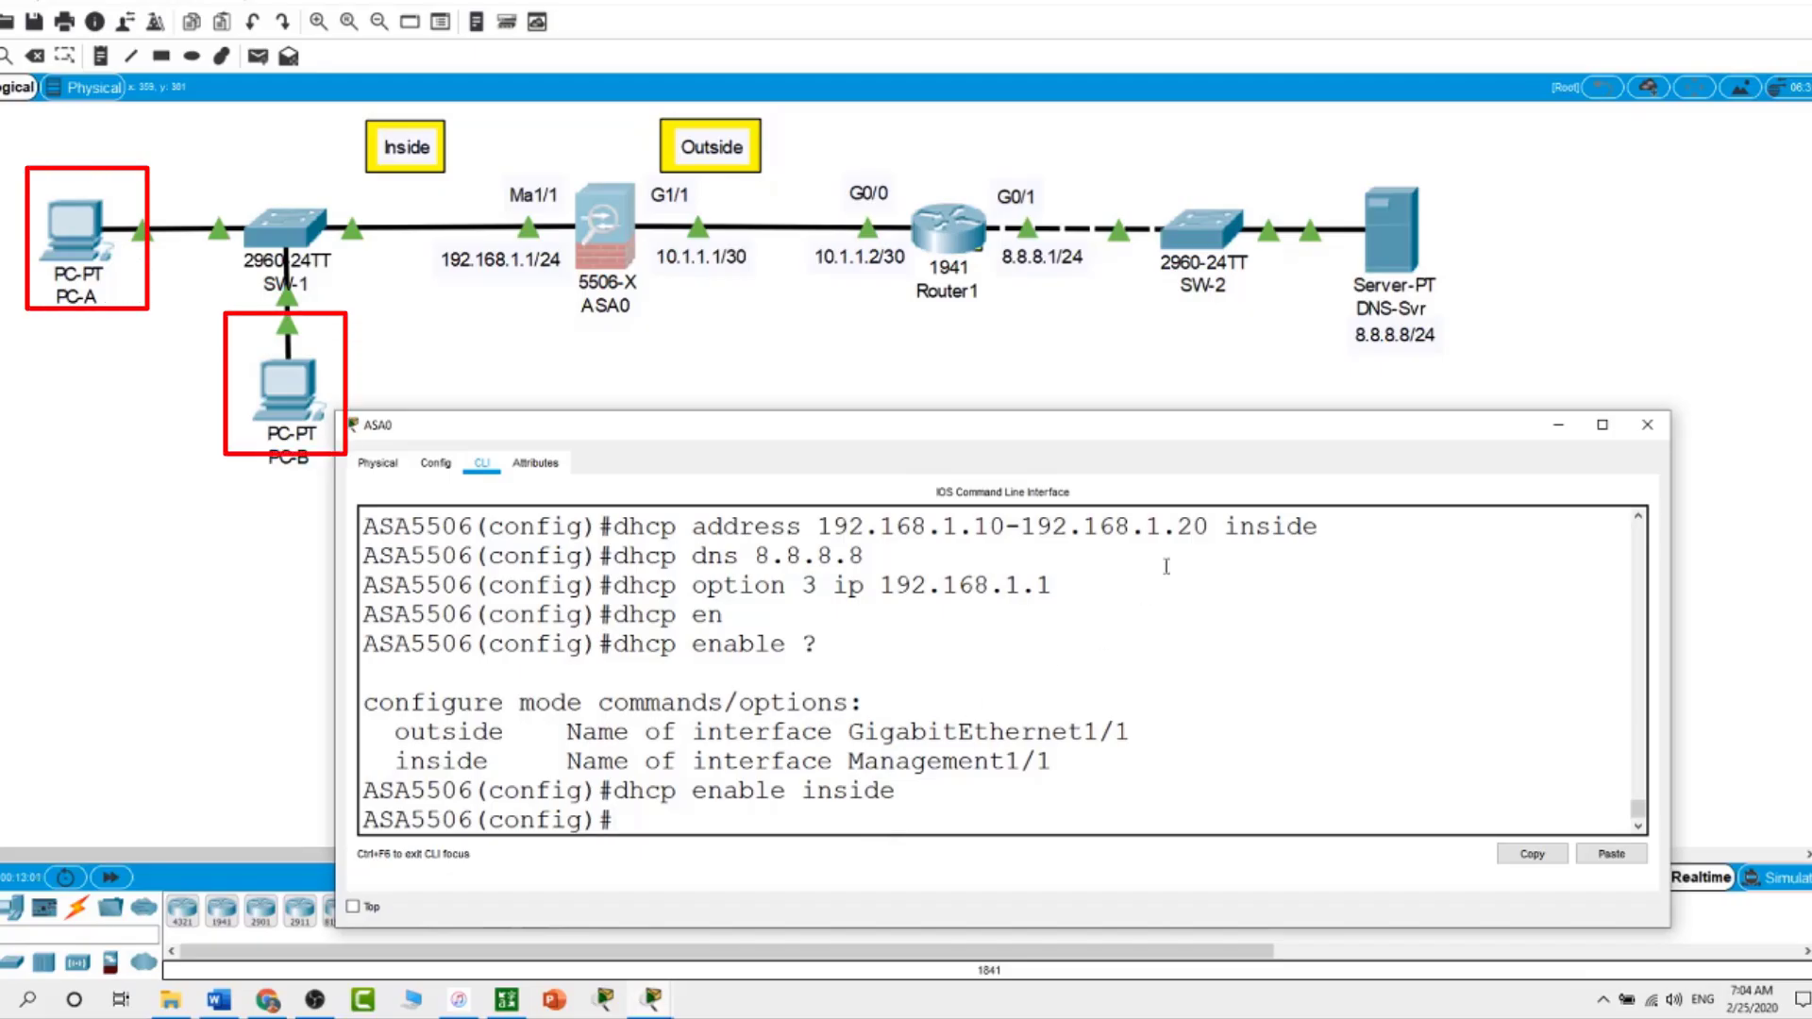
Switch PC-A's IP configuration to DHCP
click(1133, 381)
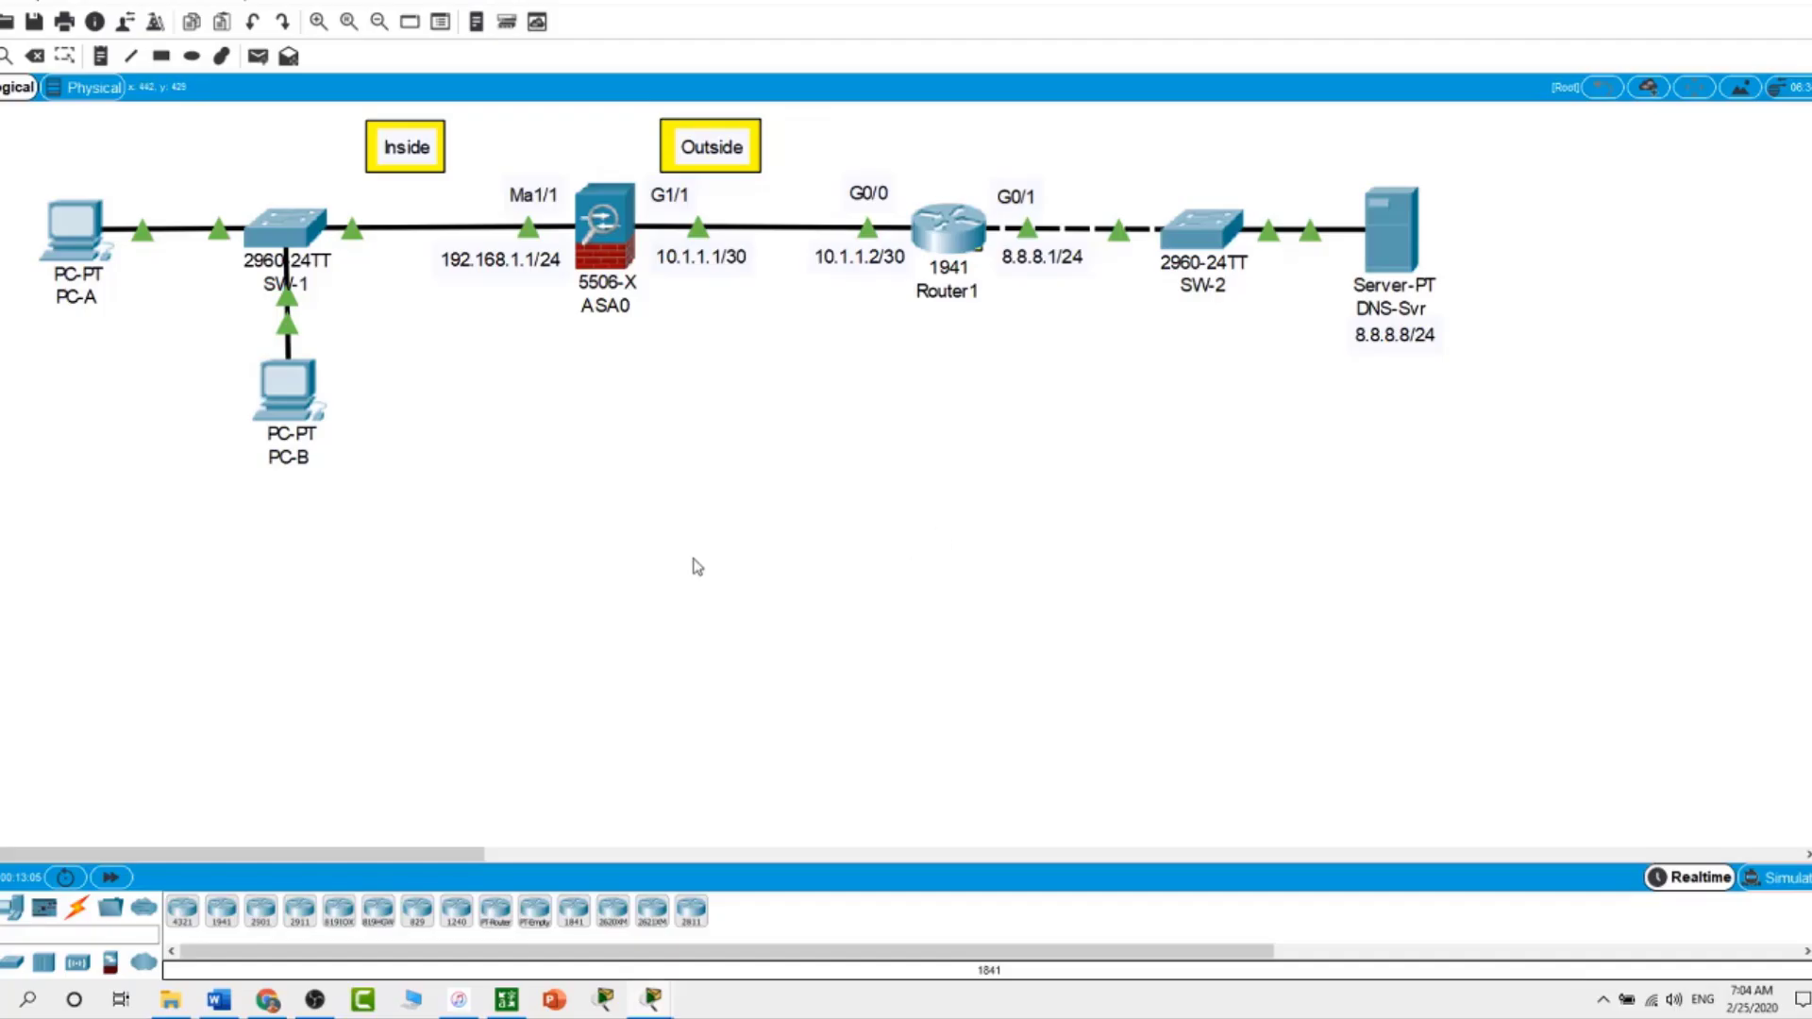
click(112, 257)
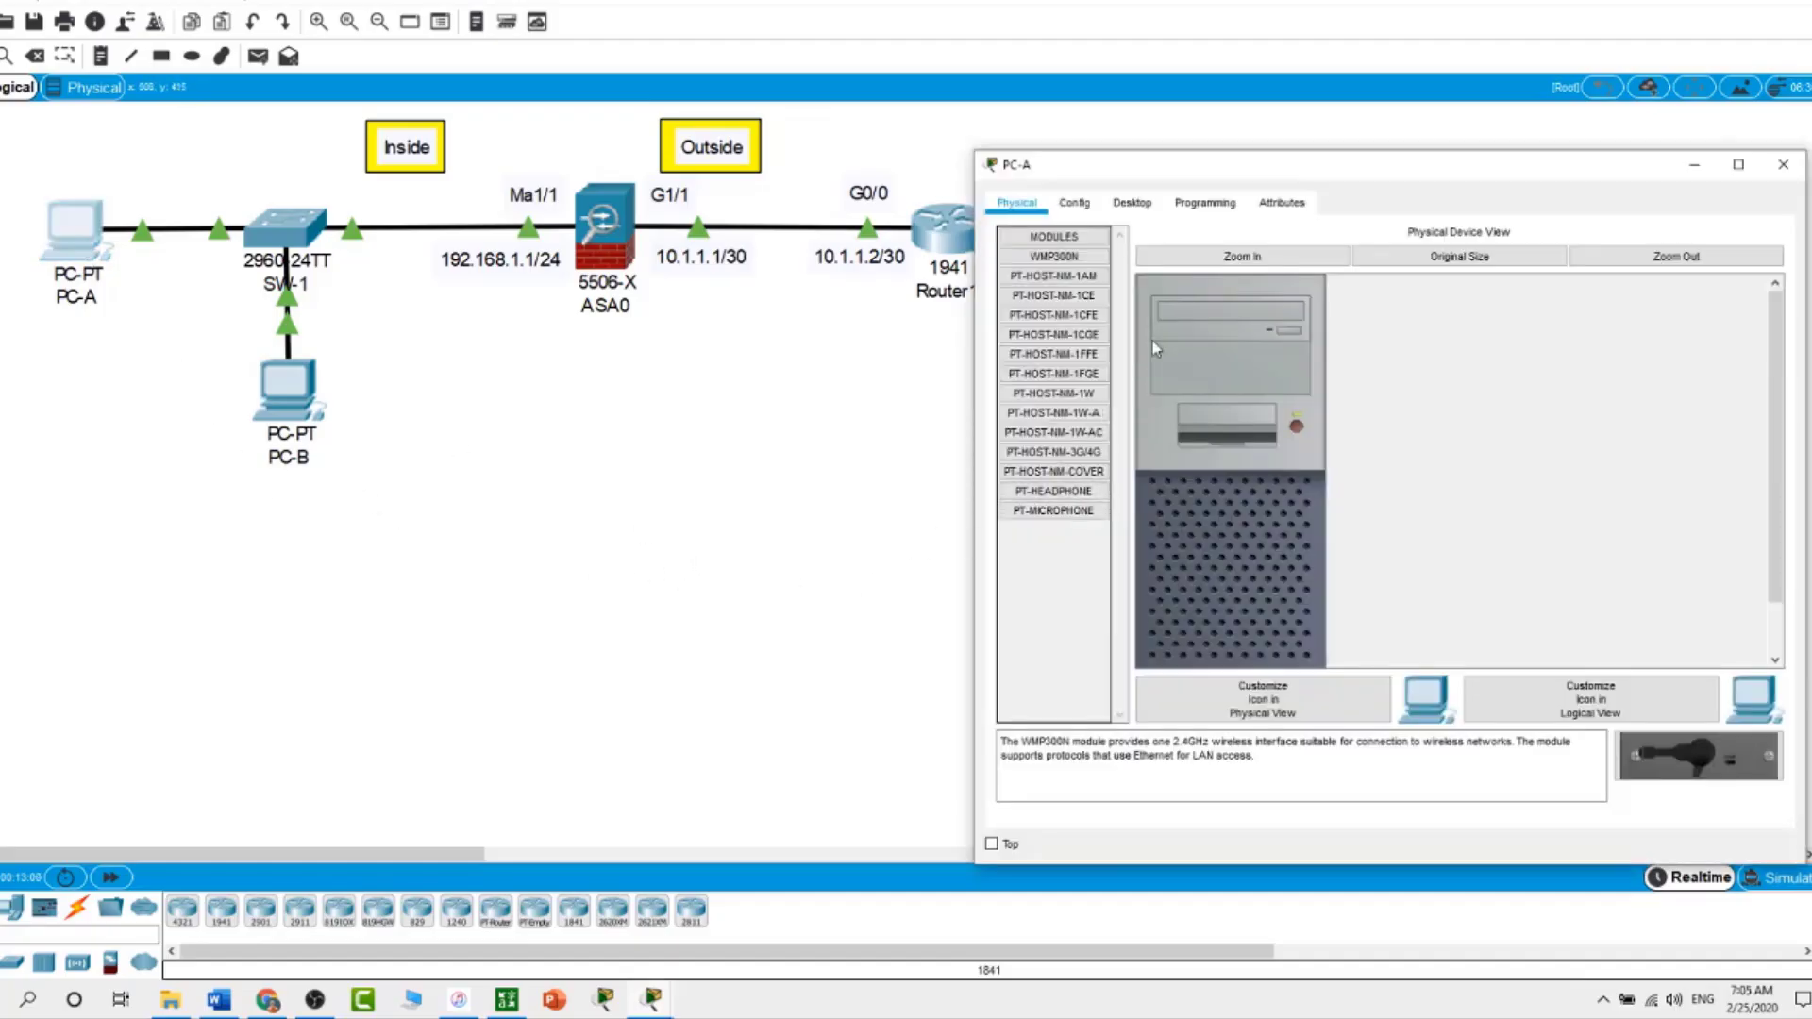
click(1137, 208)
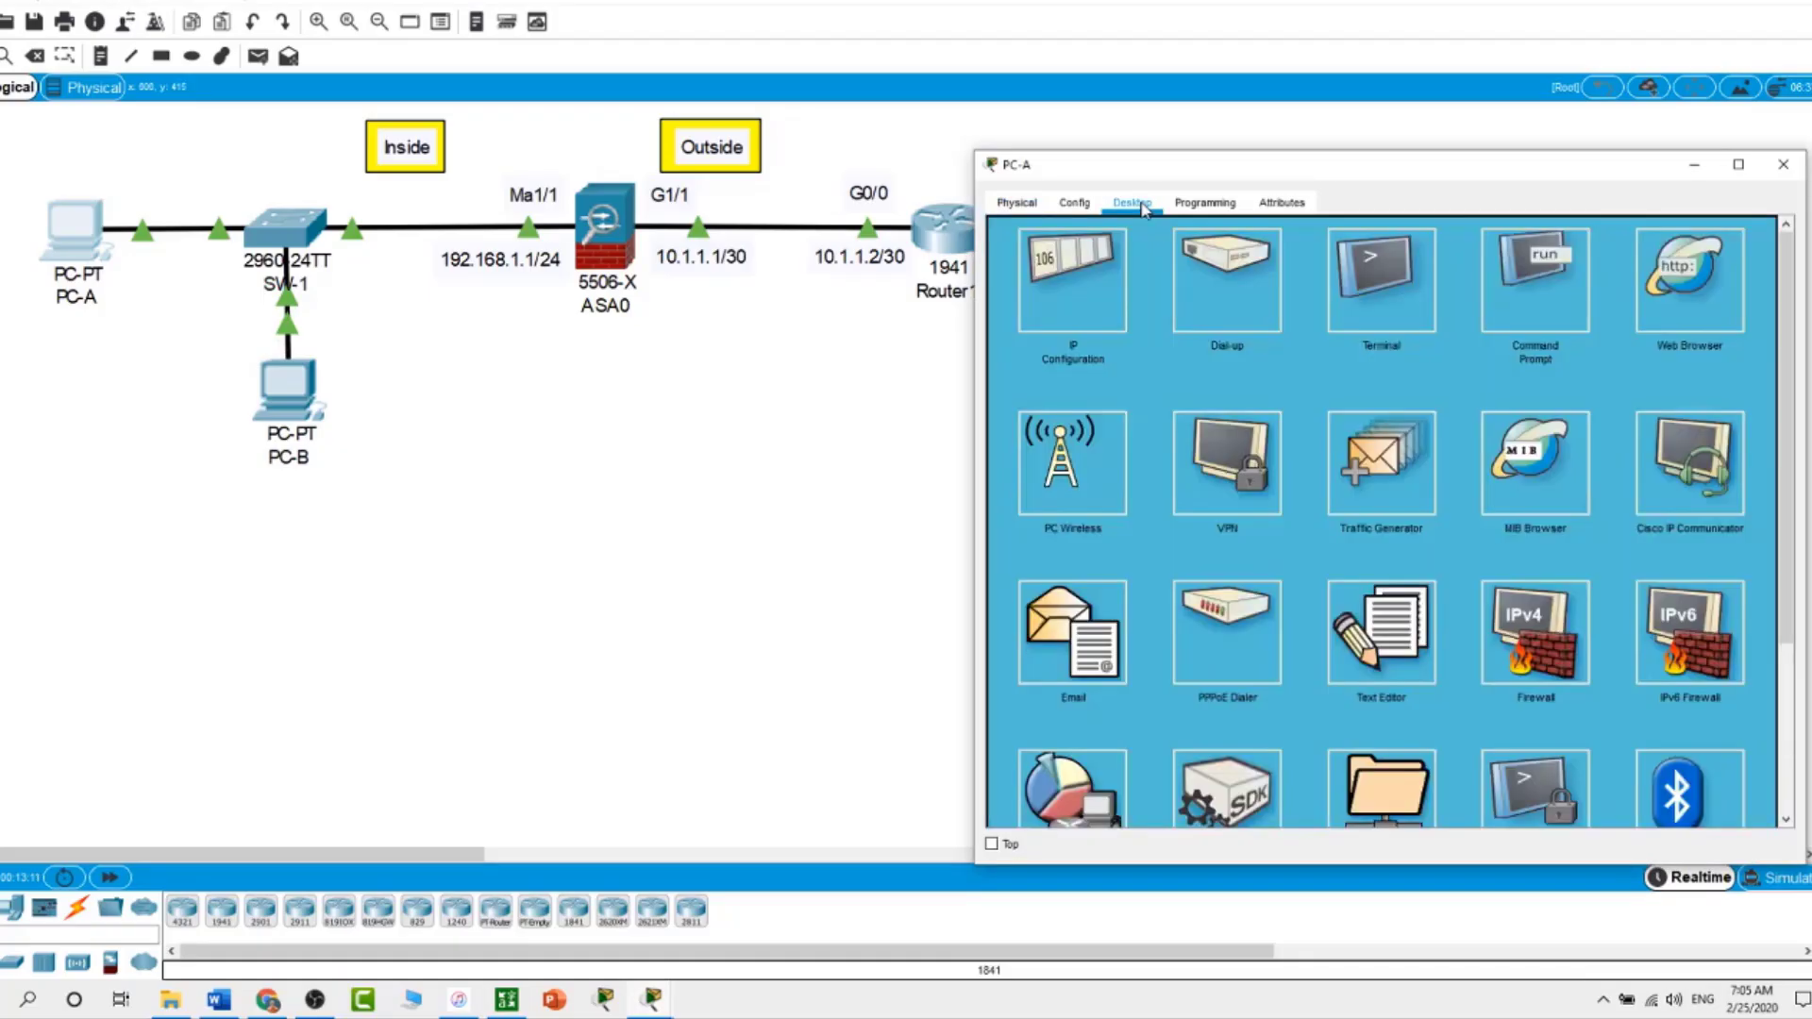
click(1095, 274)
click(1014, 311)
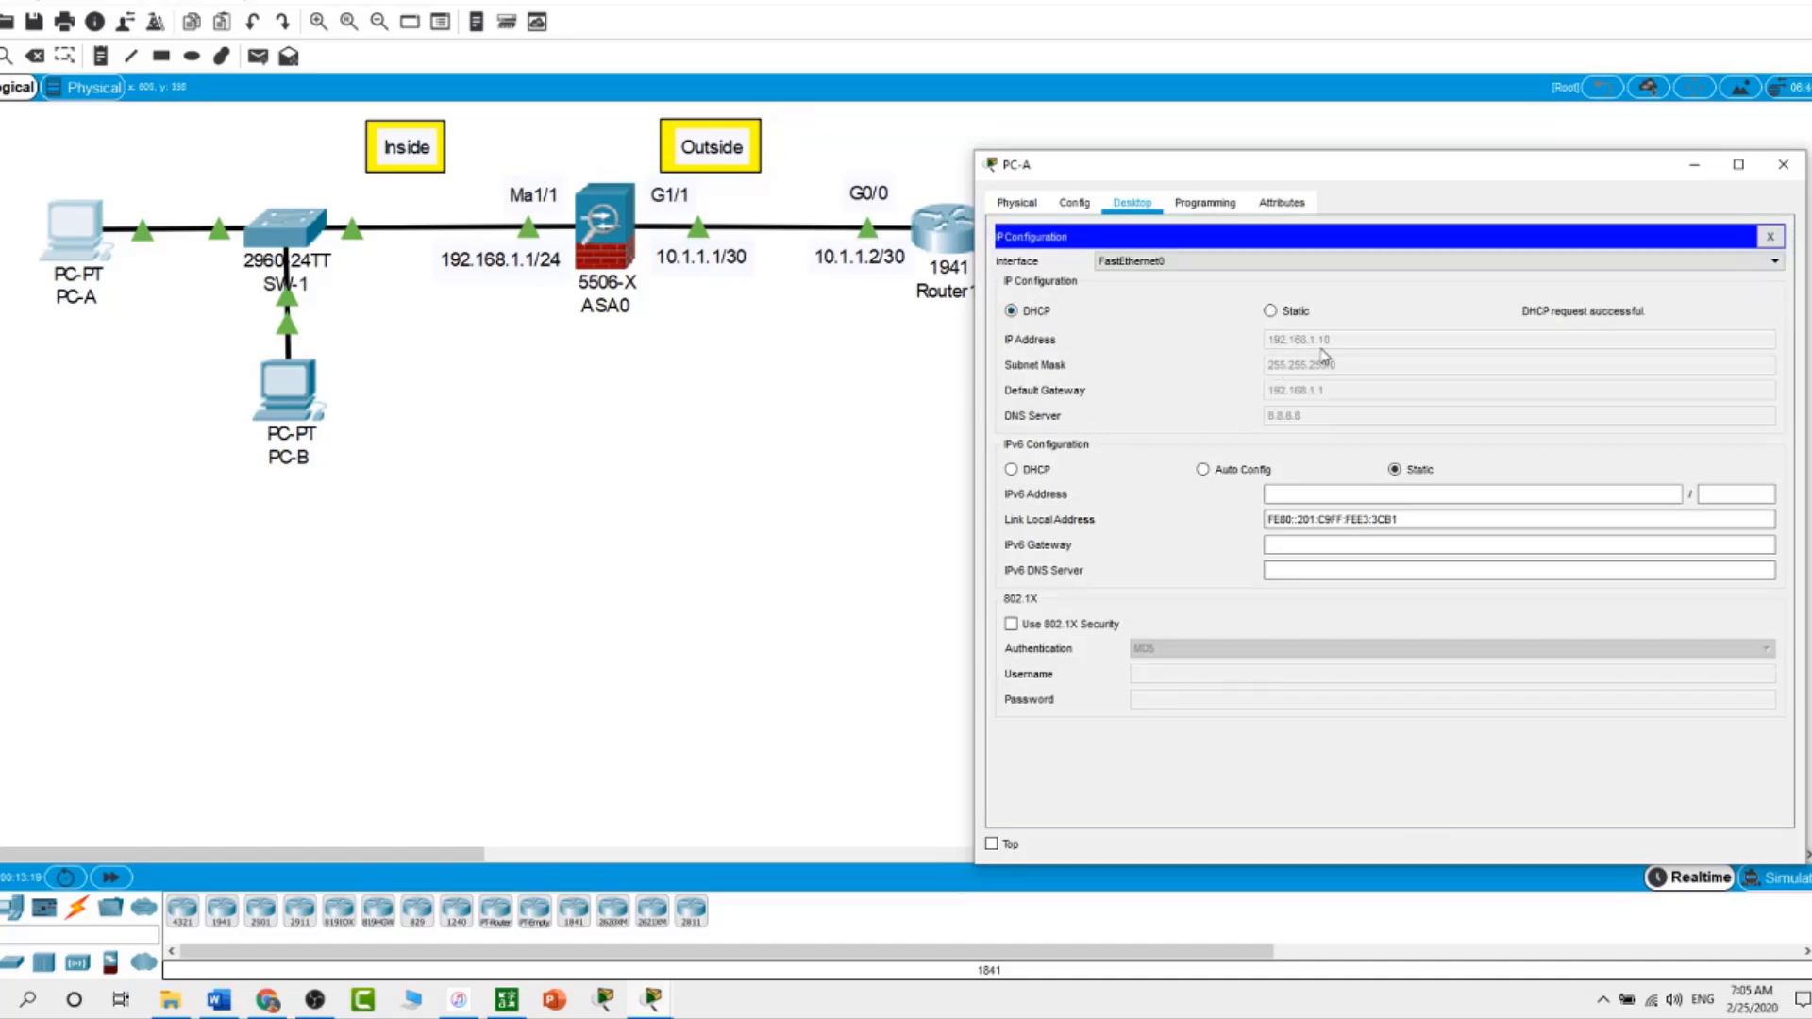
Switch PC-B's IP configuration to DHCP and return to the topology
click(311, 401)
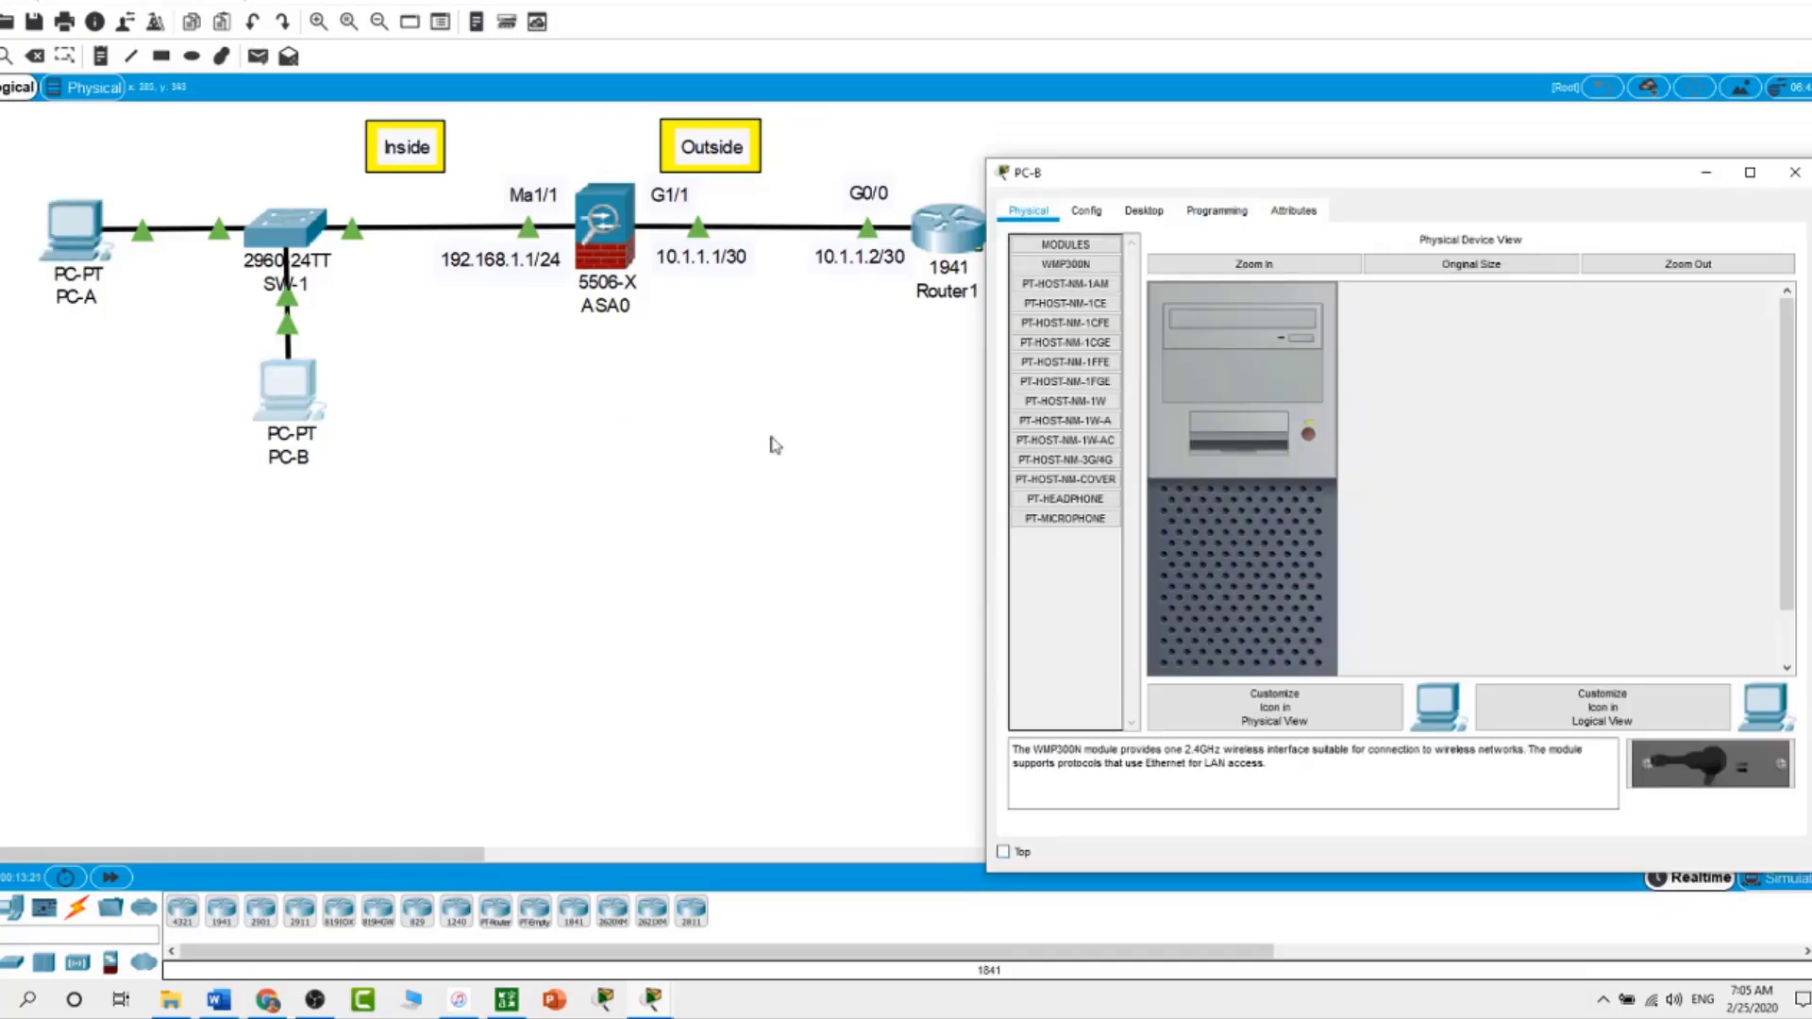
click(1144, 211)
click(1071, 283)
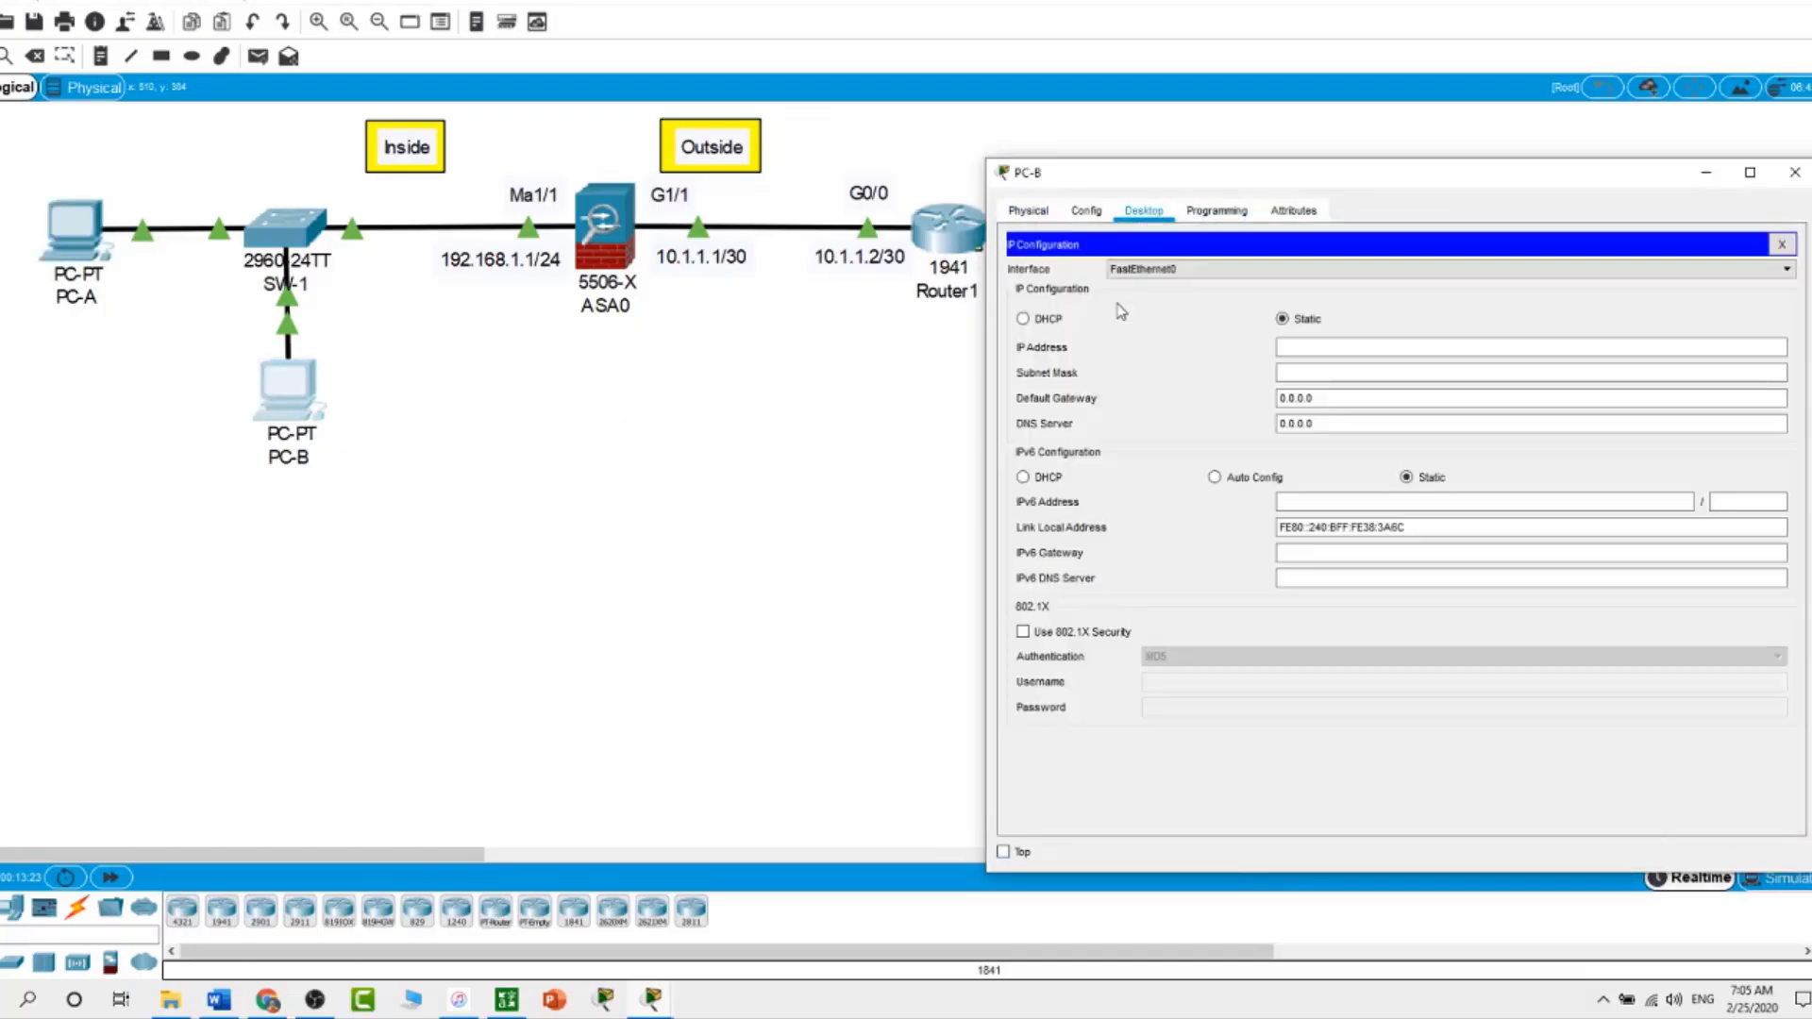
click(1042, 323)
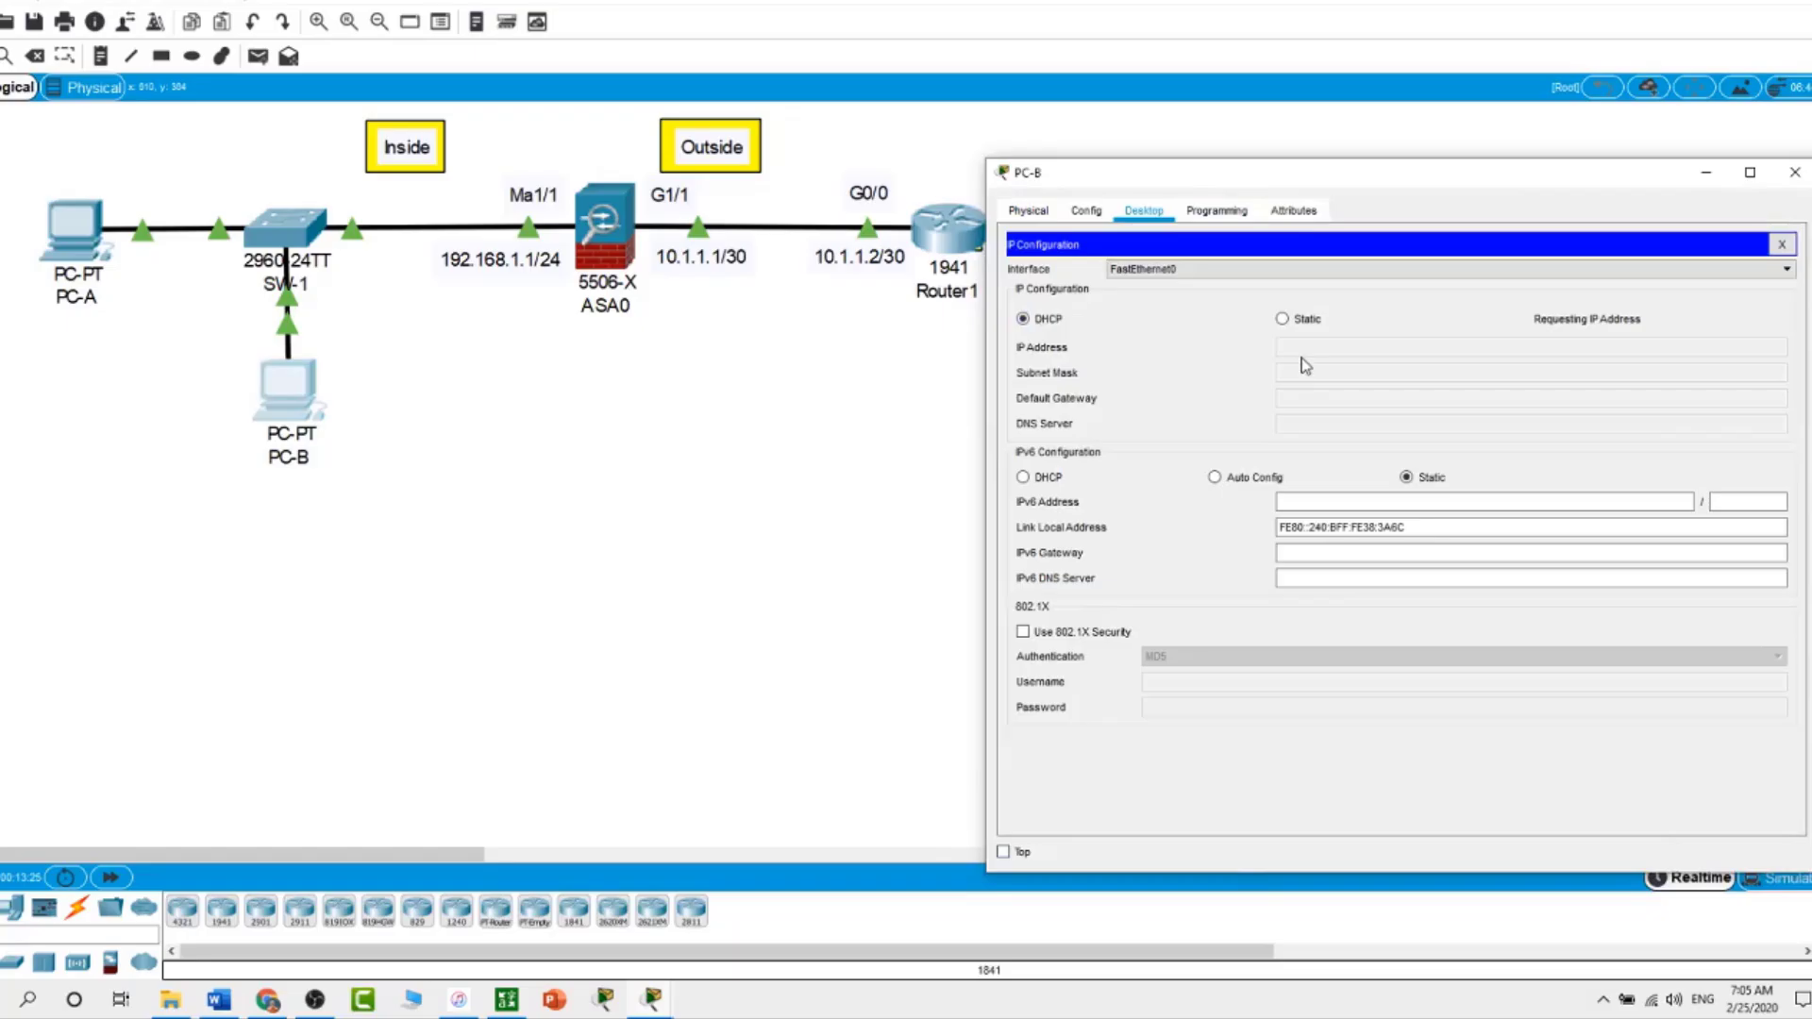
click(841, 481)
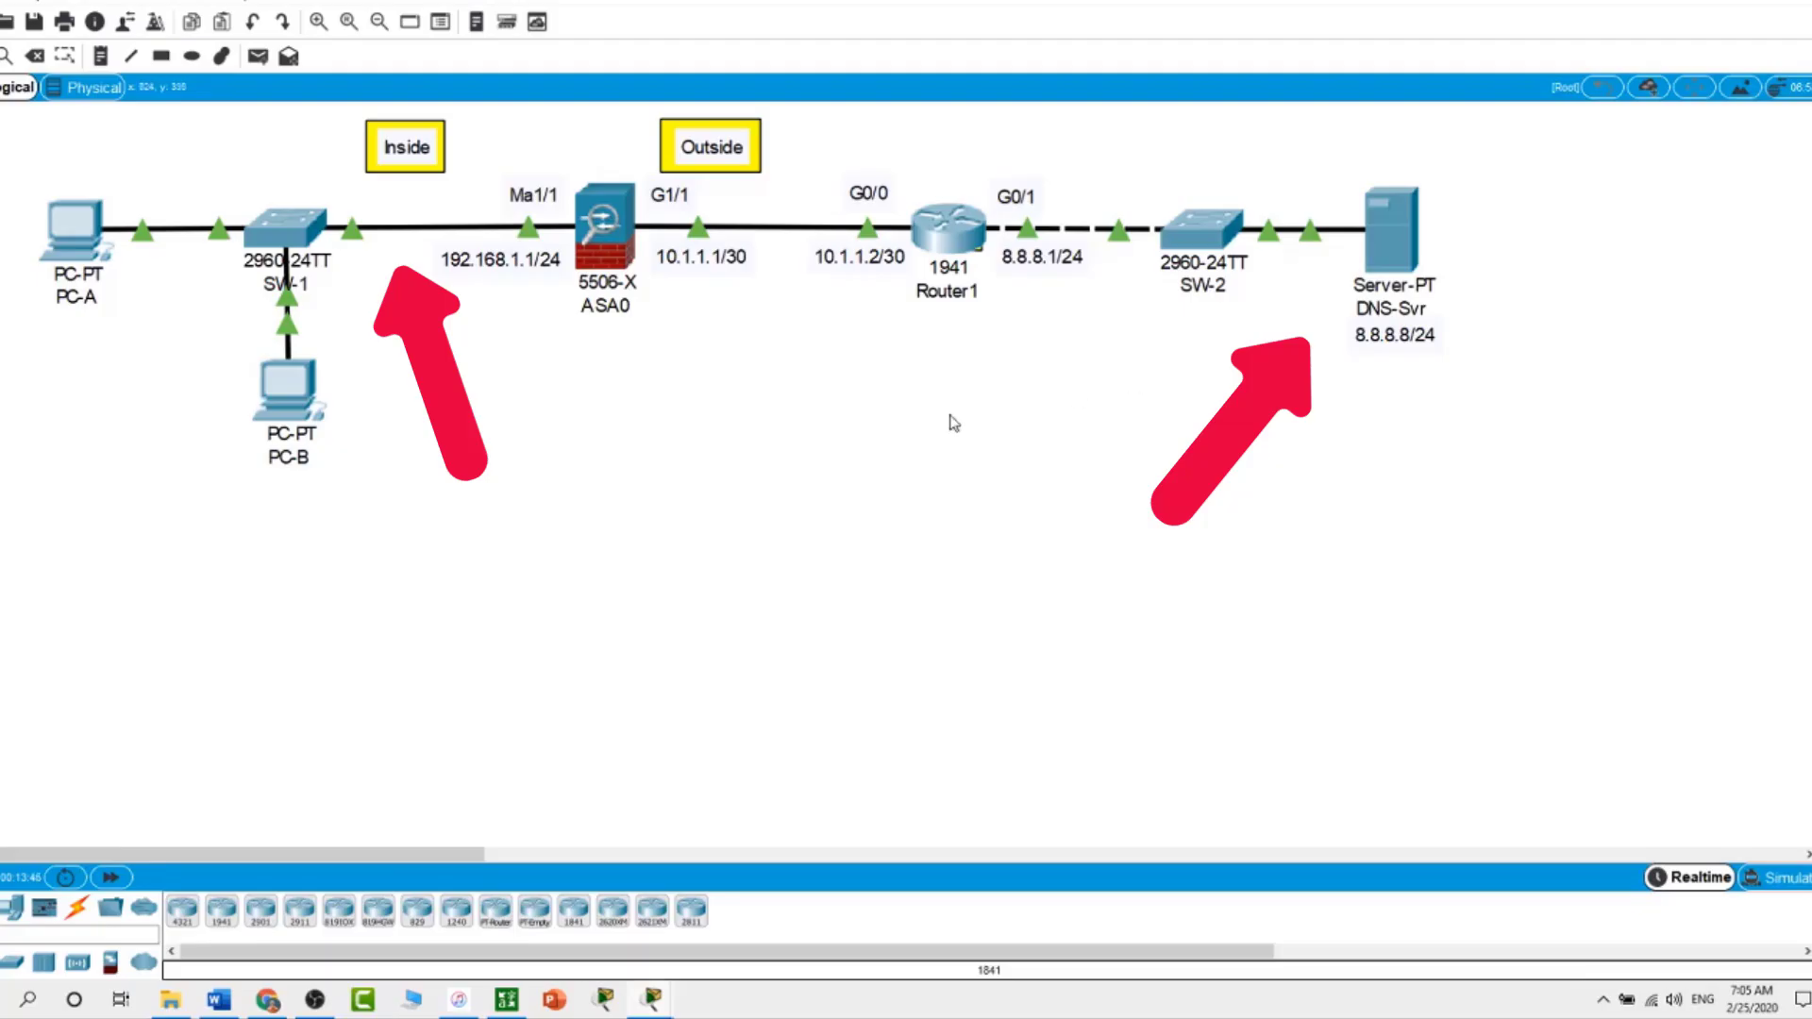
Add route outside 0.0.0.0 0.0.0.0 10.1.1.2 on ASA0 and verify it with show route
click(605, 247)
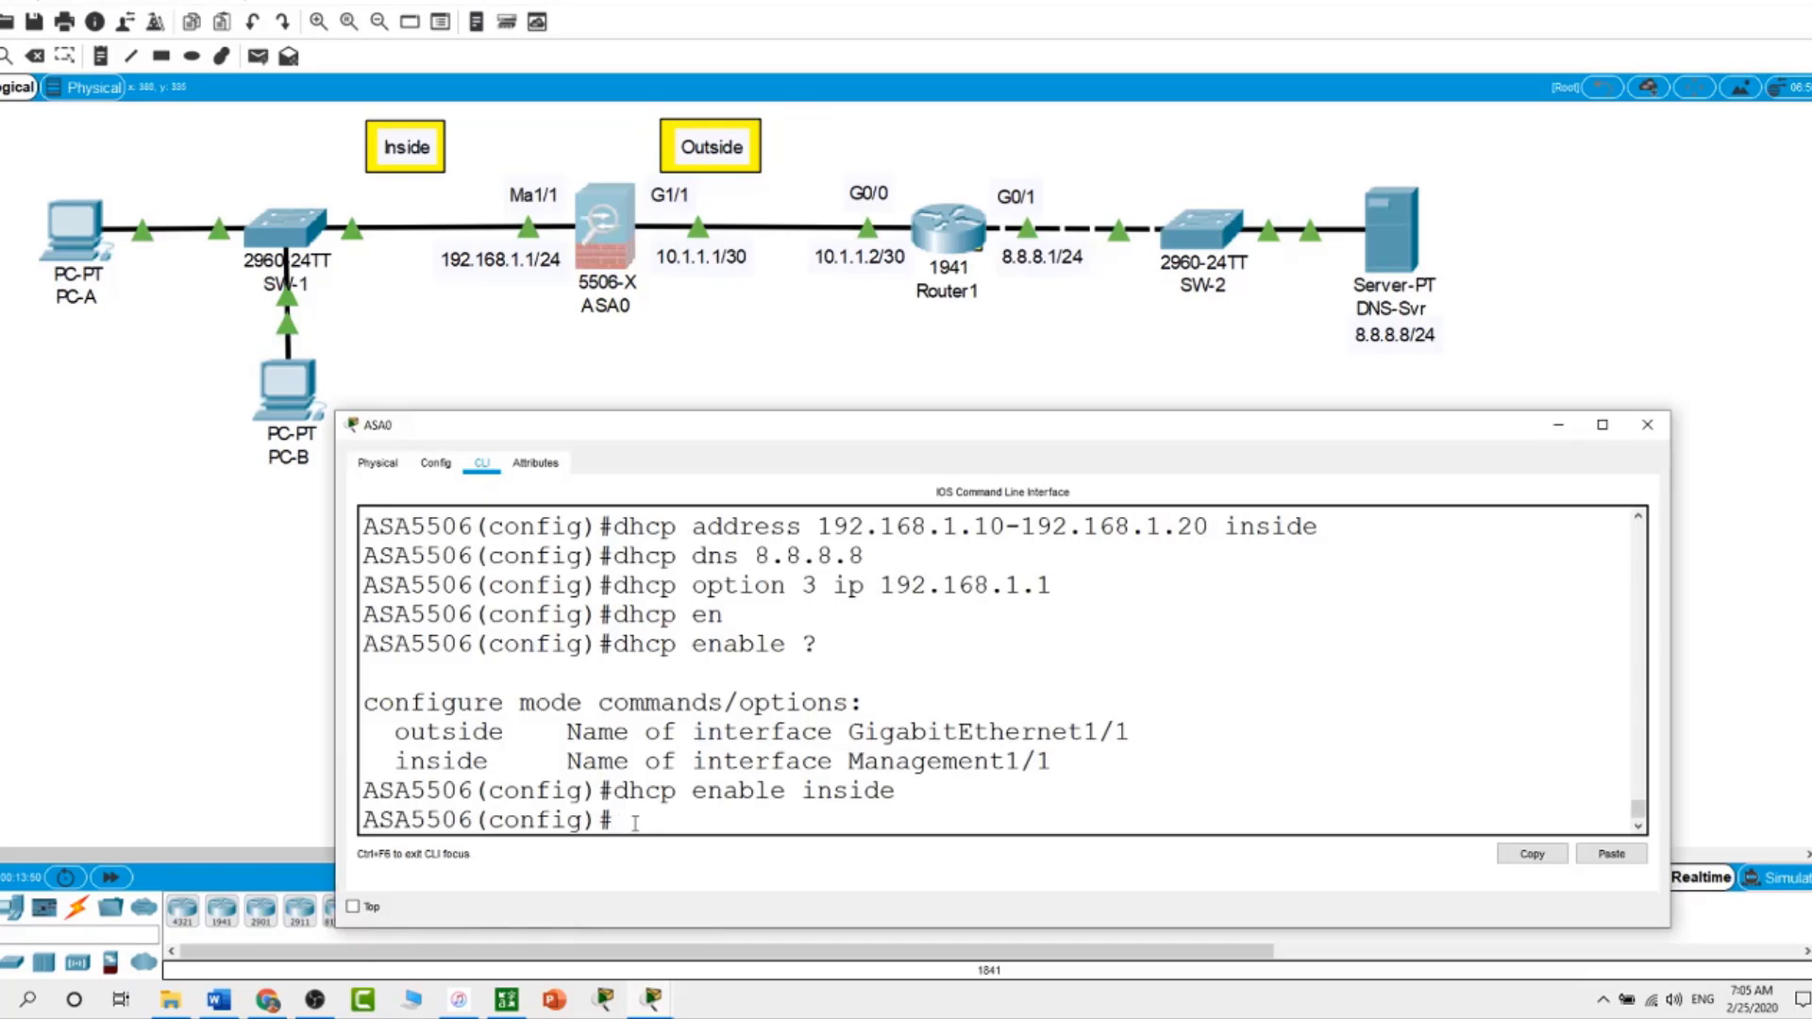
text(route outside )
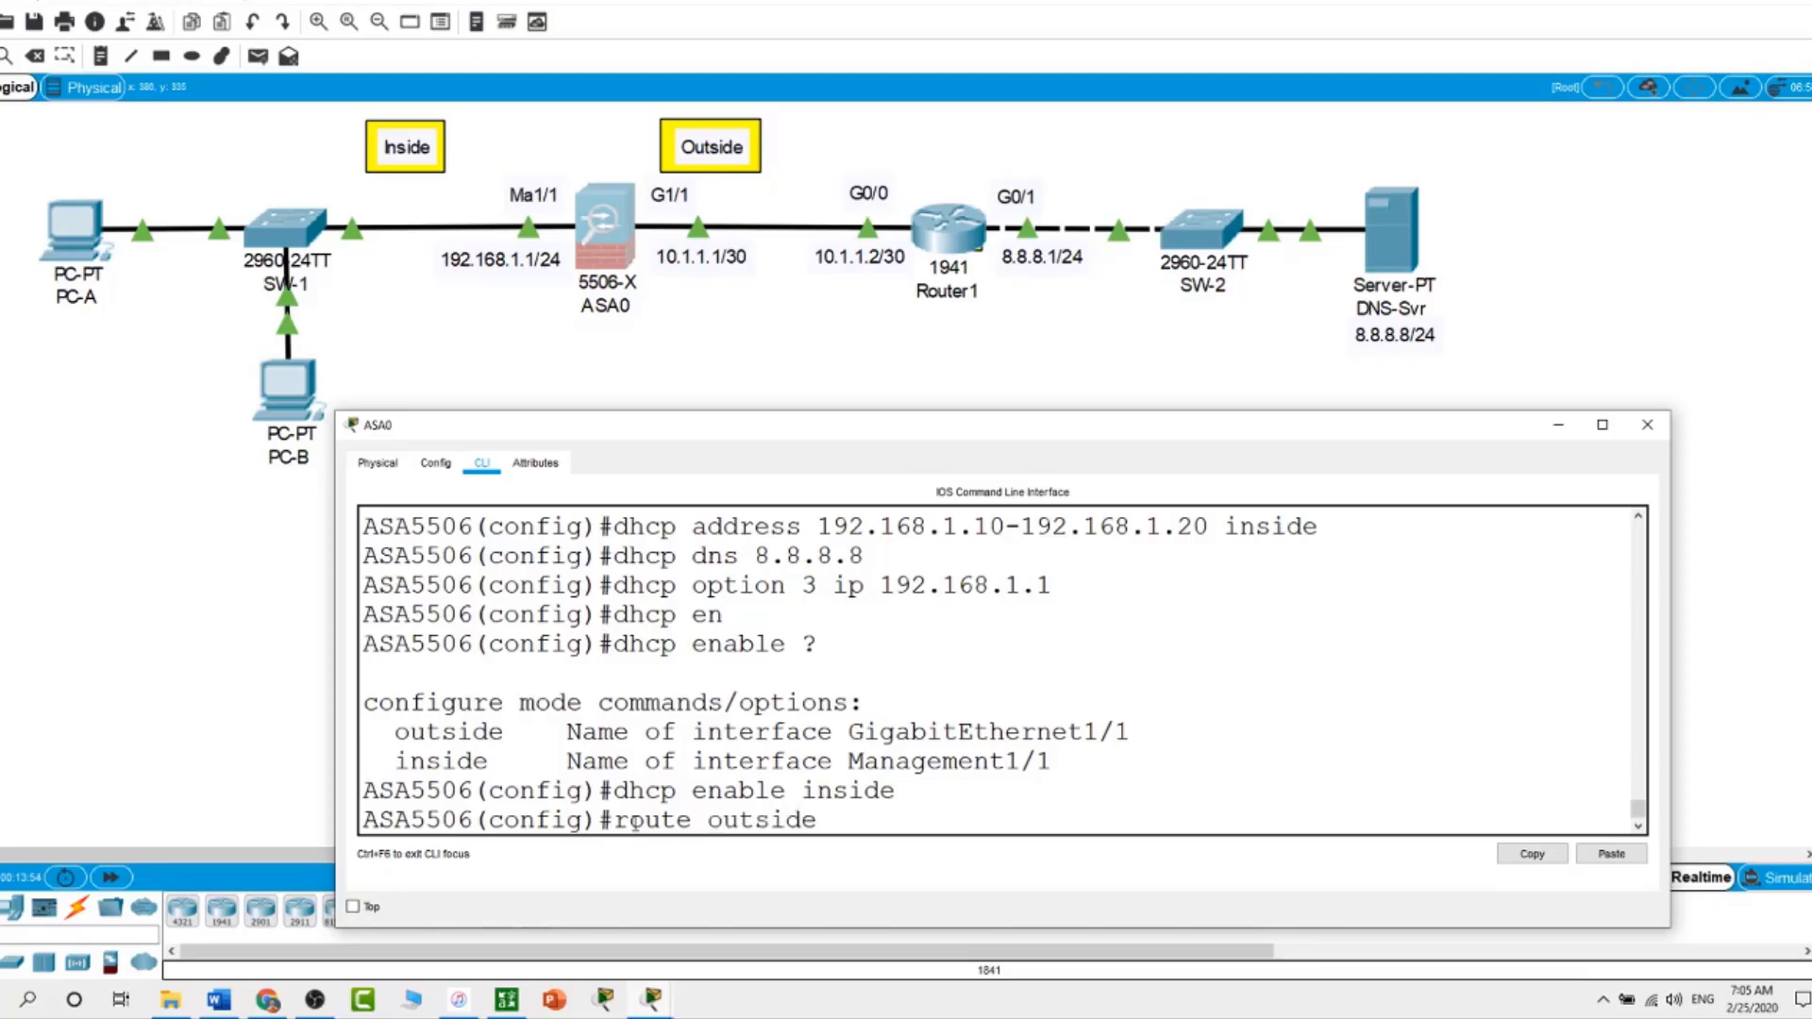
text(0.0.0.0 0.0.0.0)
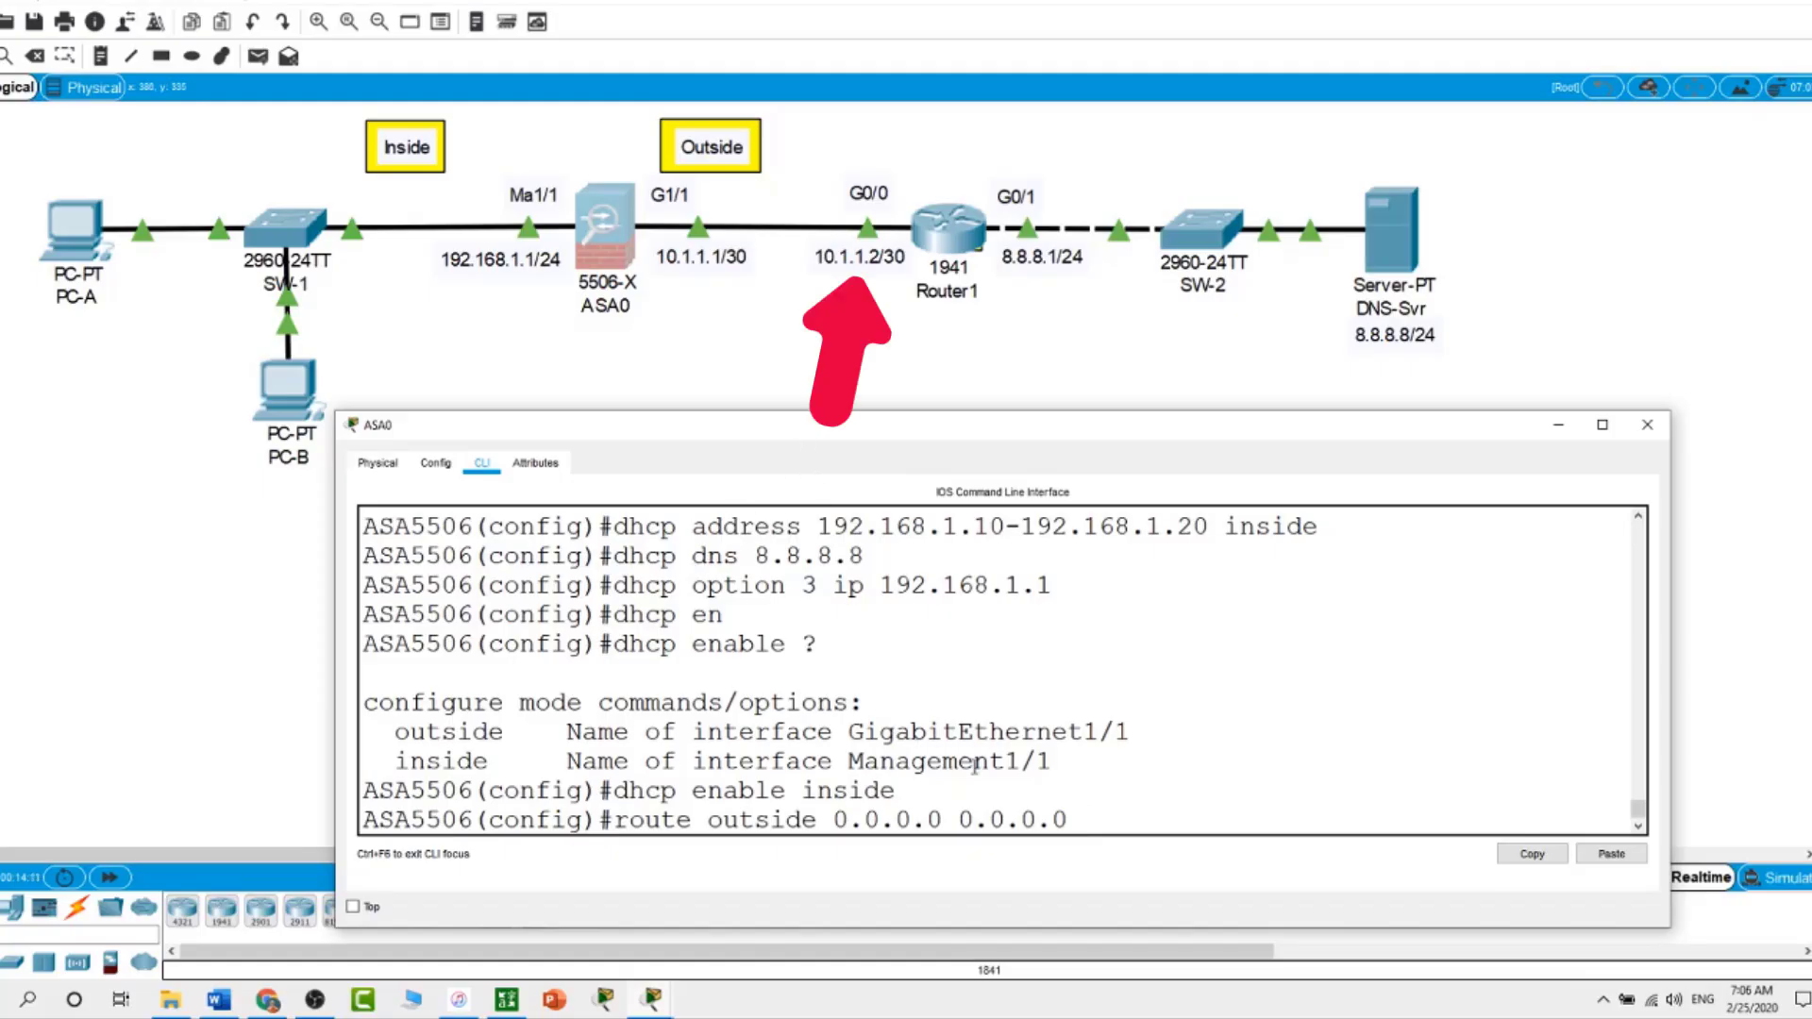
text(10.1.1.2)
key(Return)
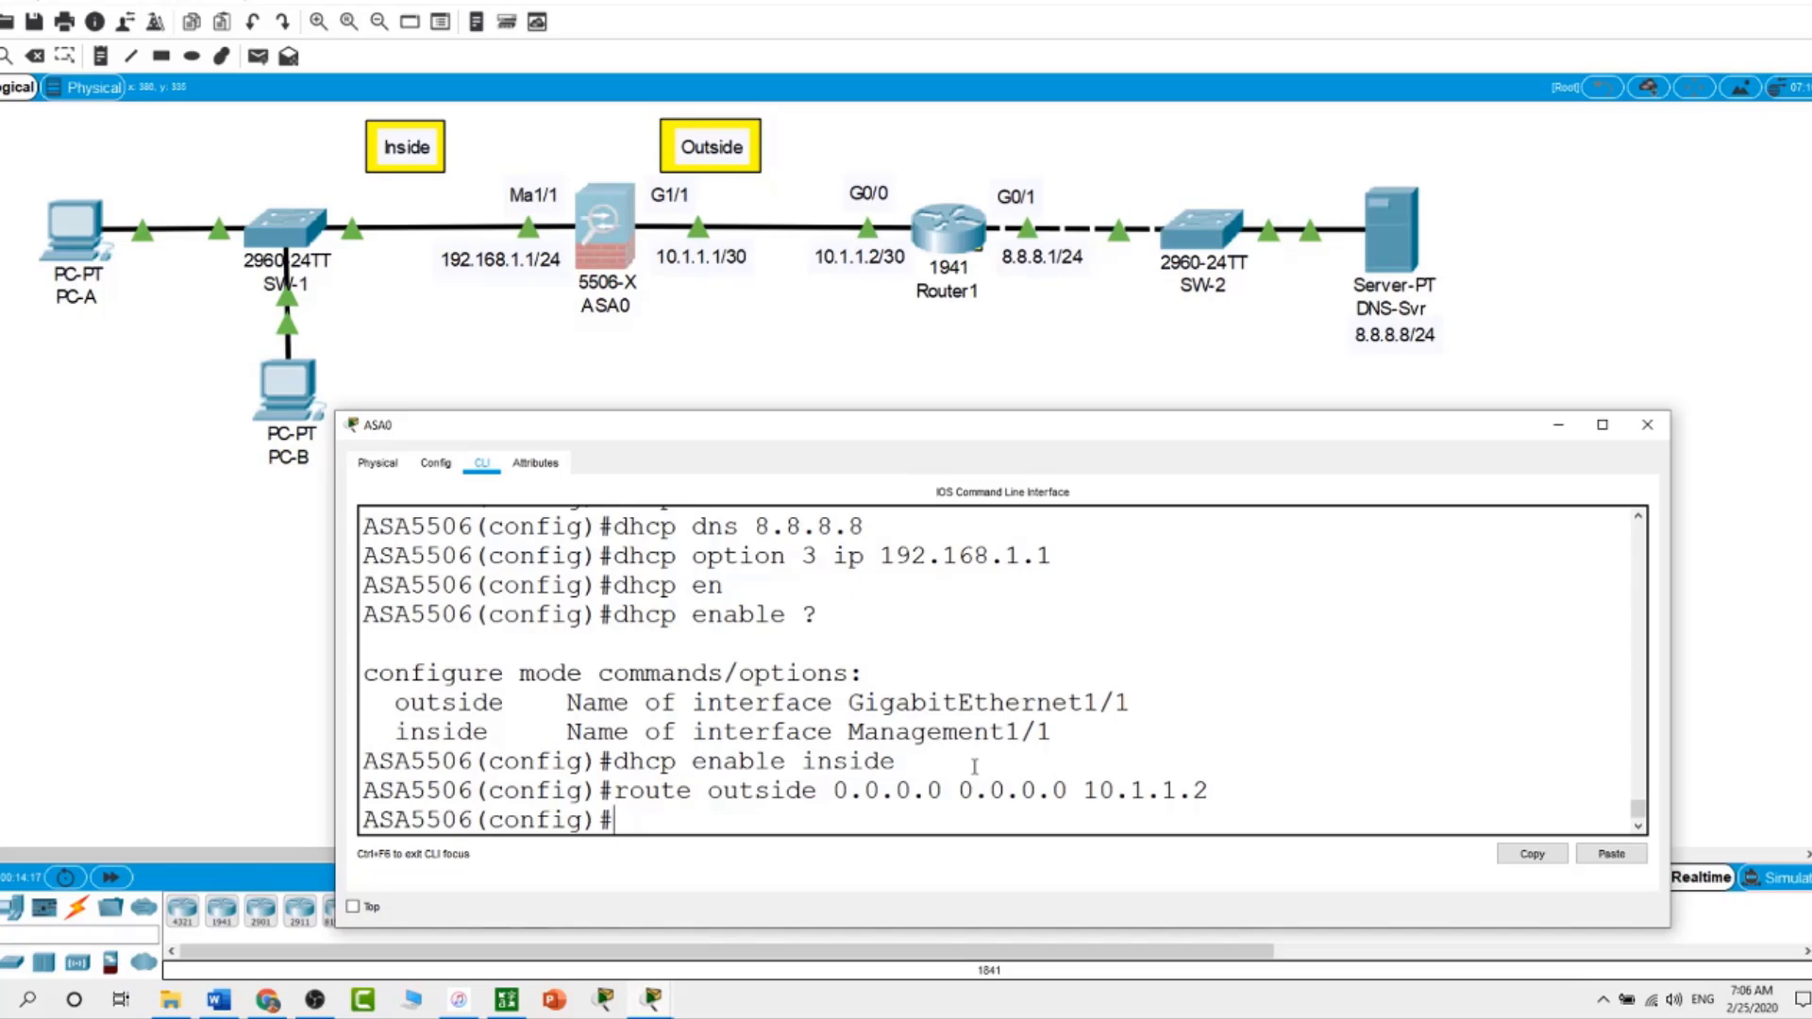
text(show route)
key(Return)
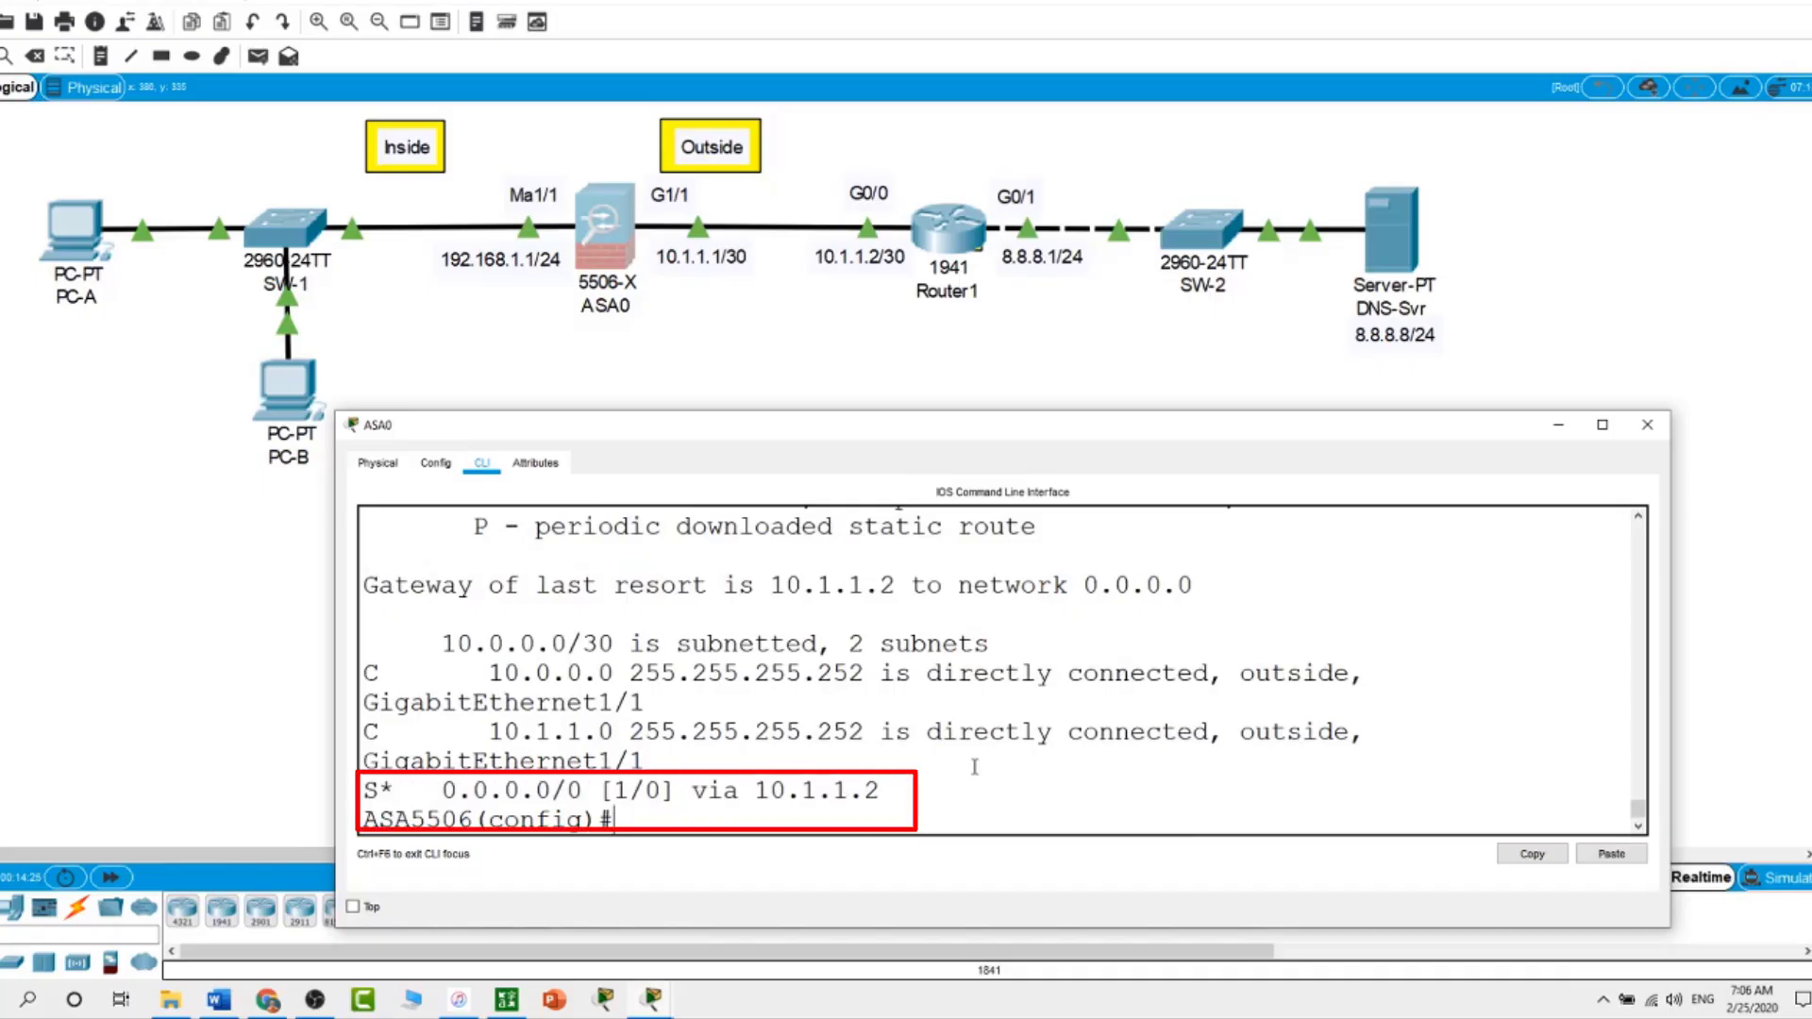
Send the ASA0 console behind the workspace so PC-A through DNS-Svr is visible
click(197, 731)
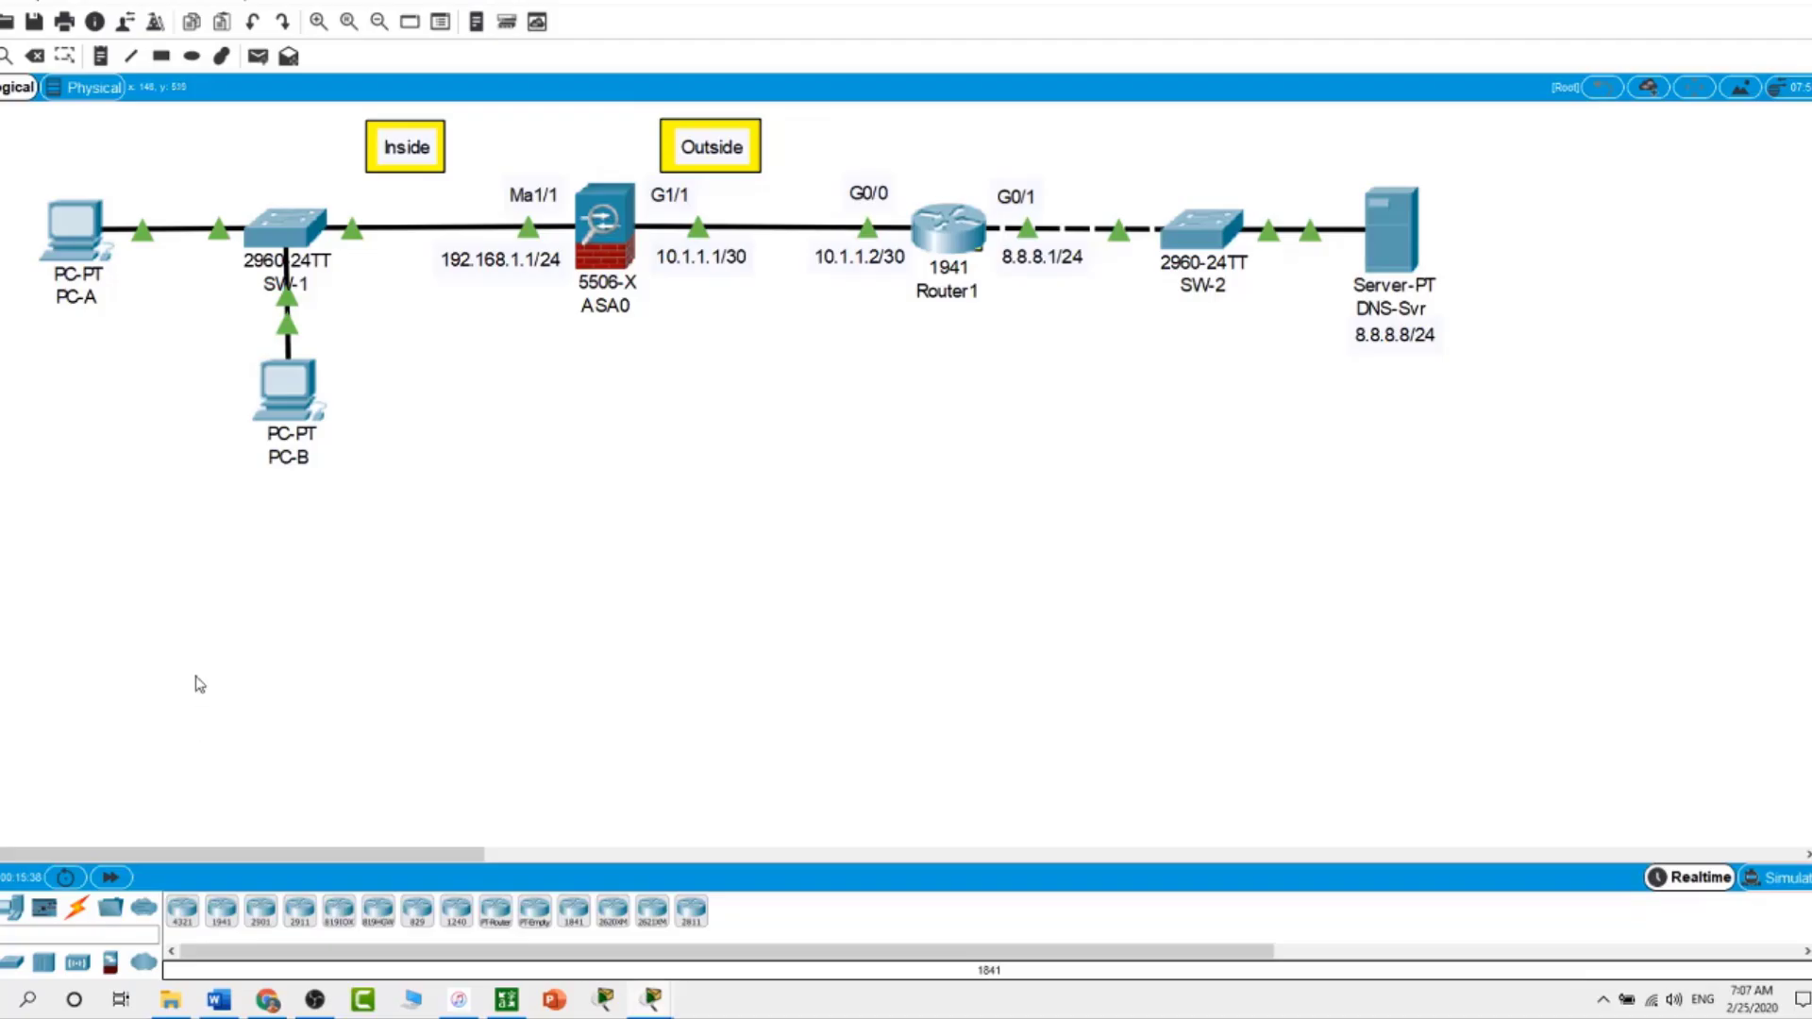
Create network object INSIDE with subnet 192.168.1.0 255.255.255.0 on ASA0
double_click(599, 231)
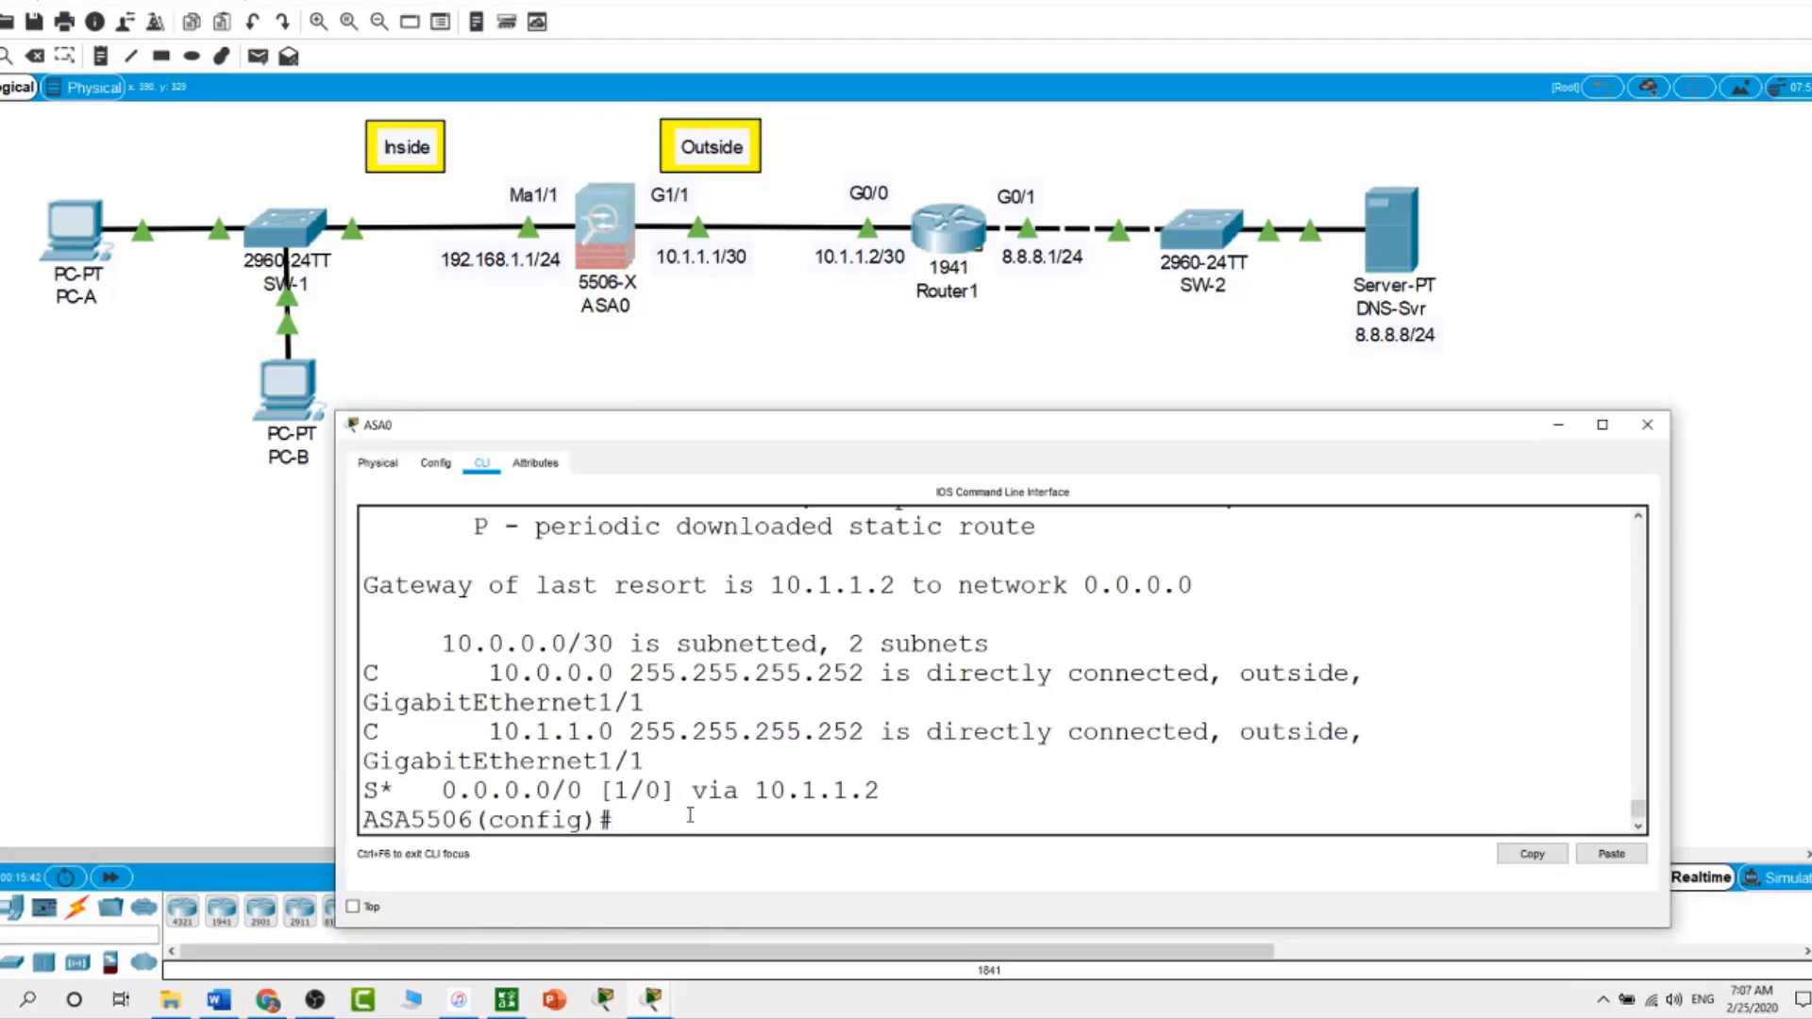
text(obje)
key(Tab)
text(?net)
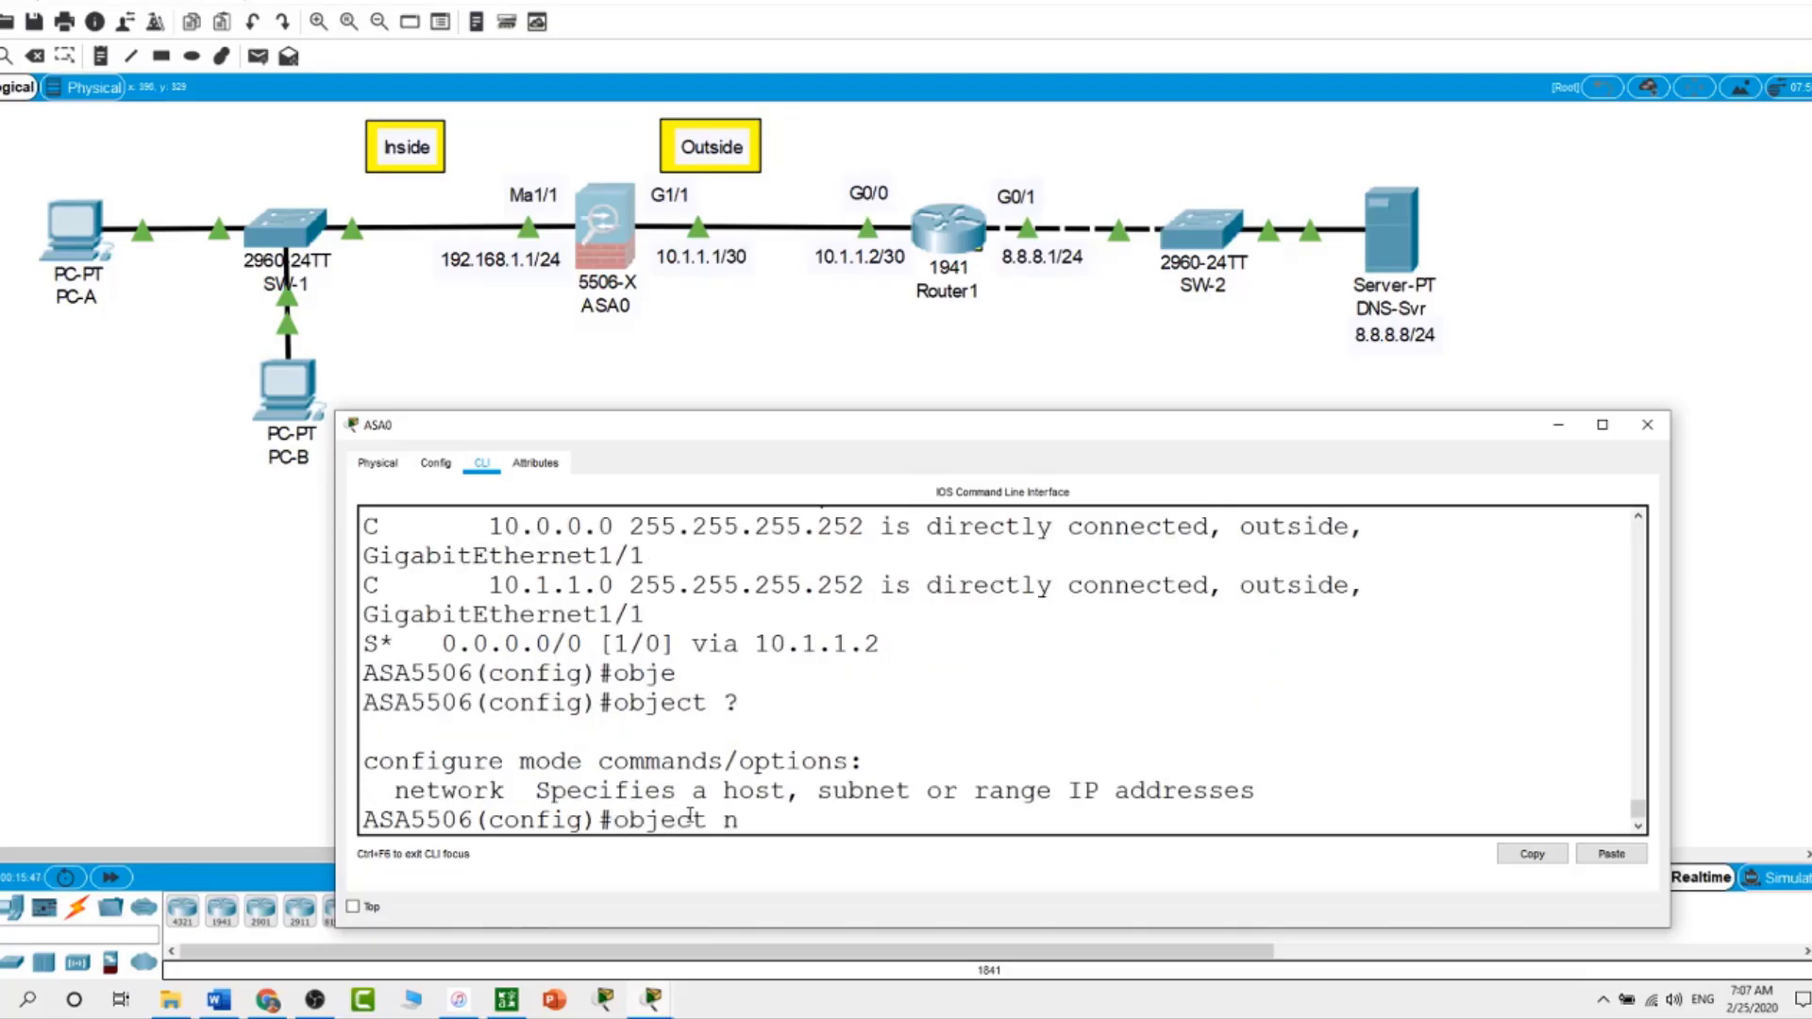
key(Tab)
text(INSIDE)
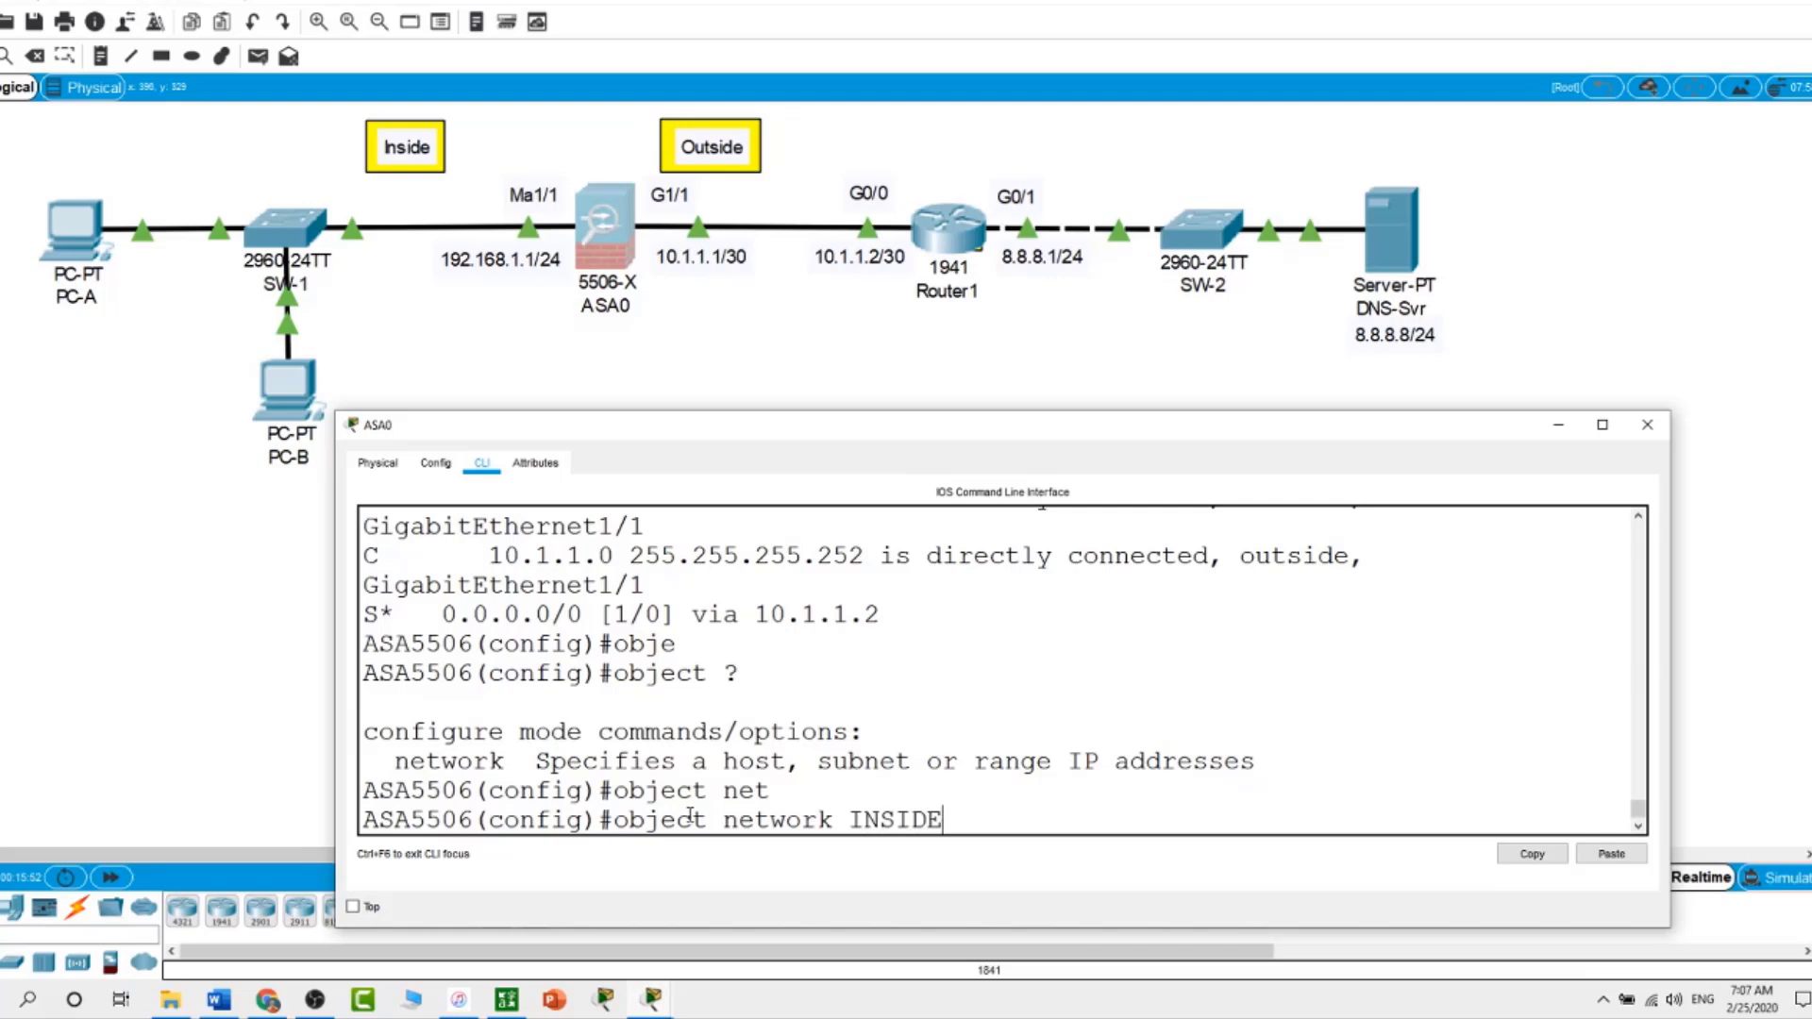
key(Return)
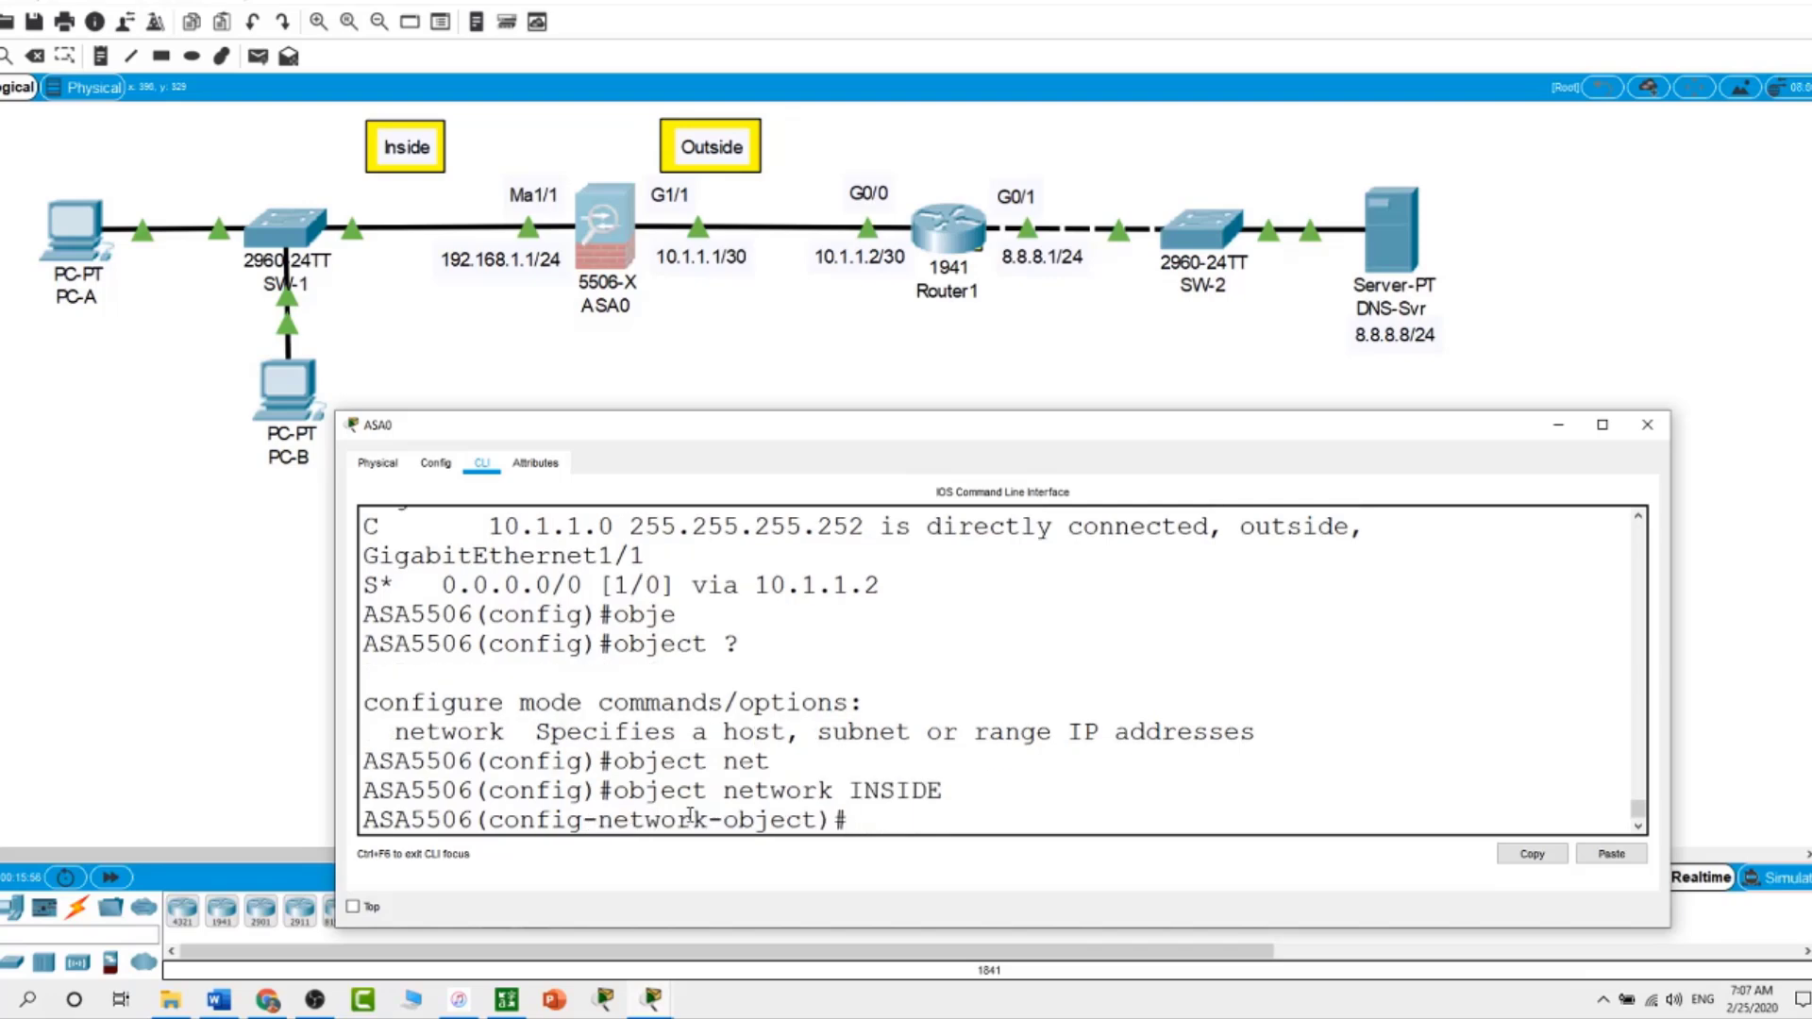
text(sub)
key(Tab)
text(1)
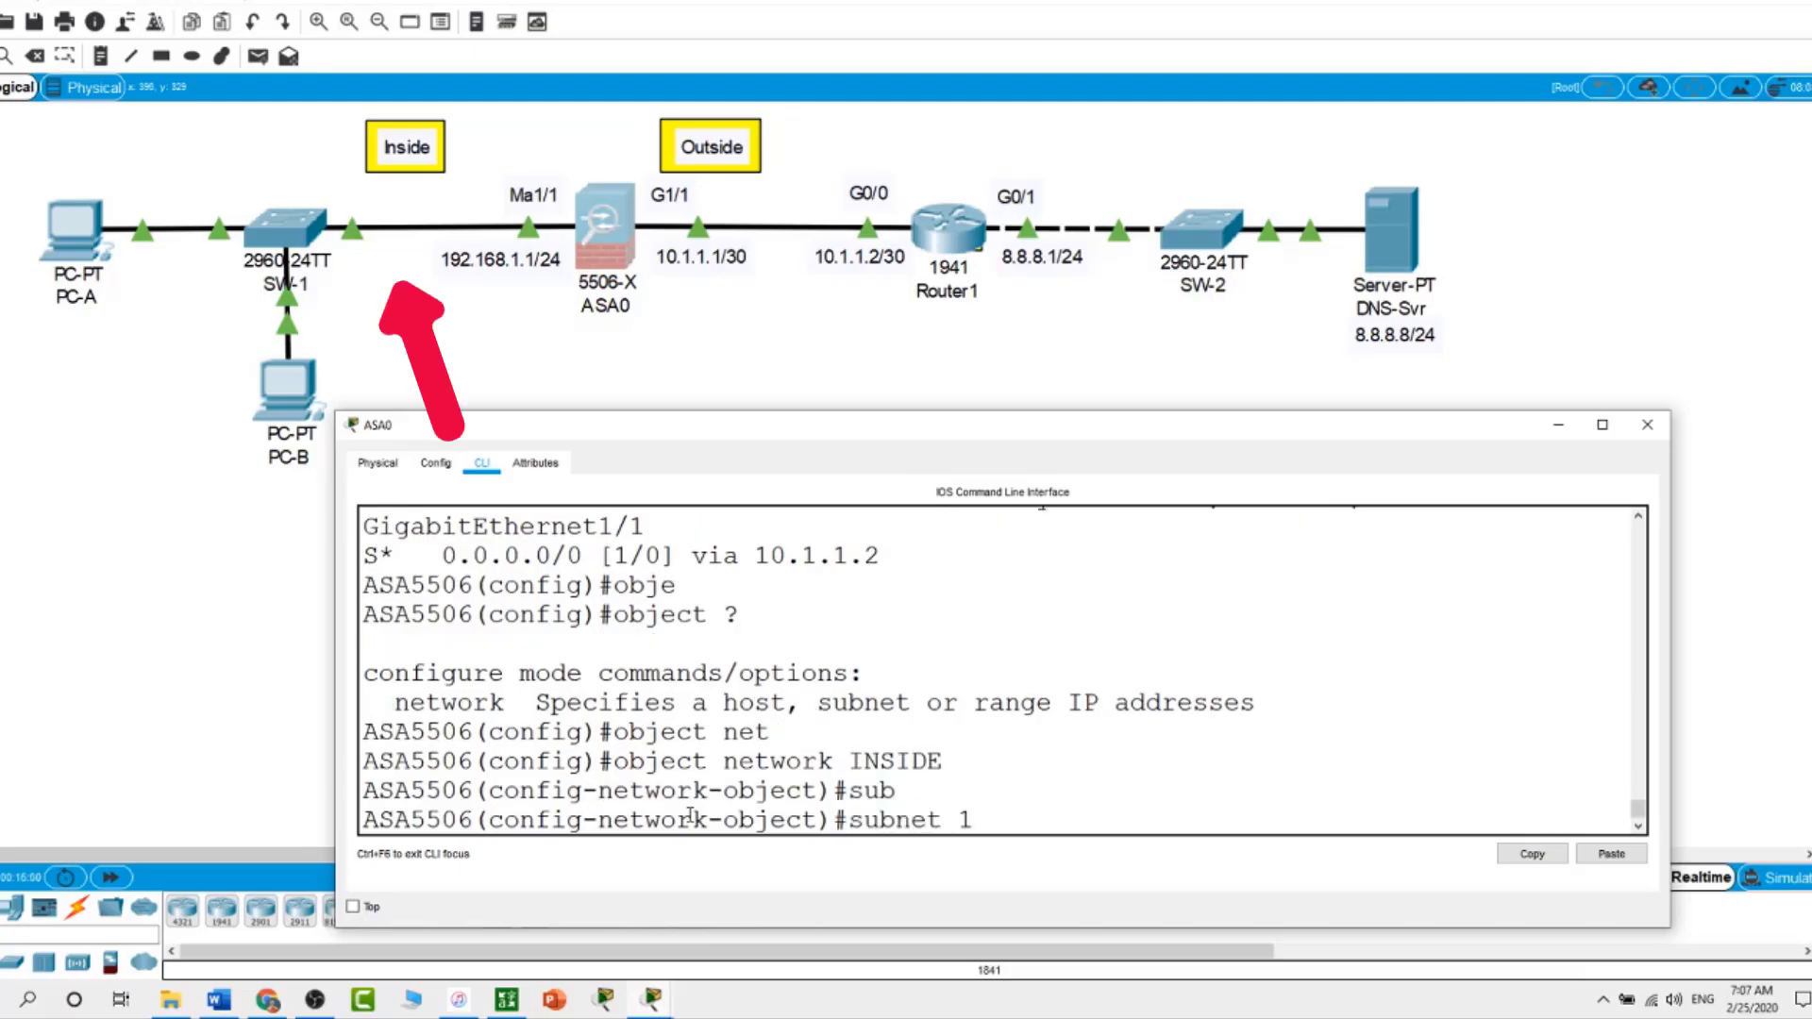
text(92.168.1.0)
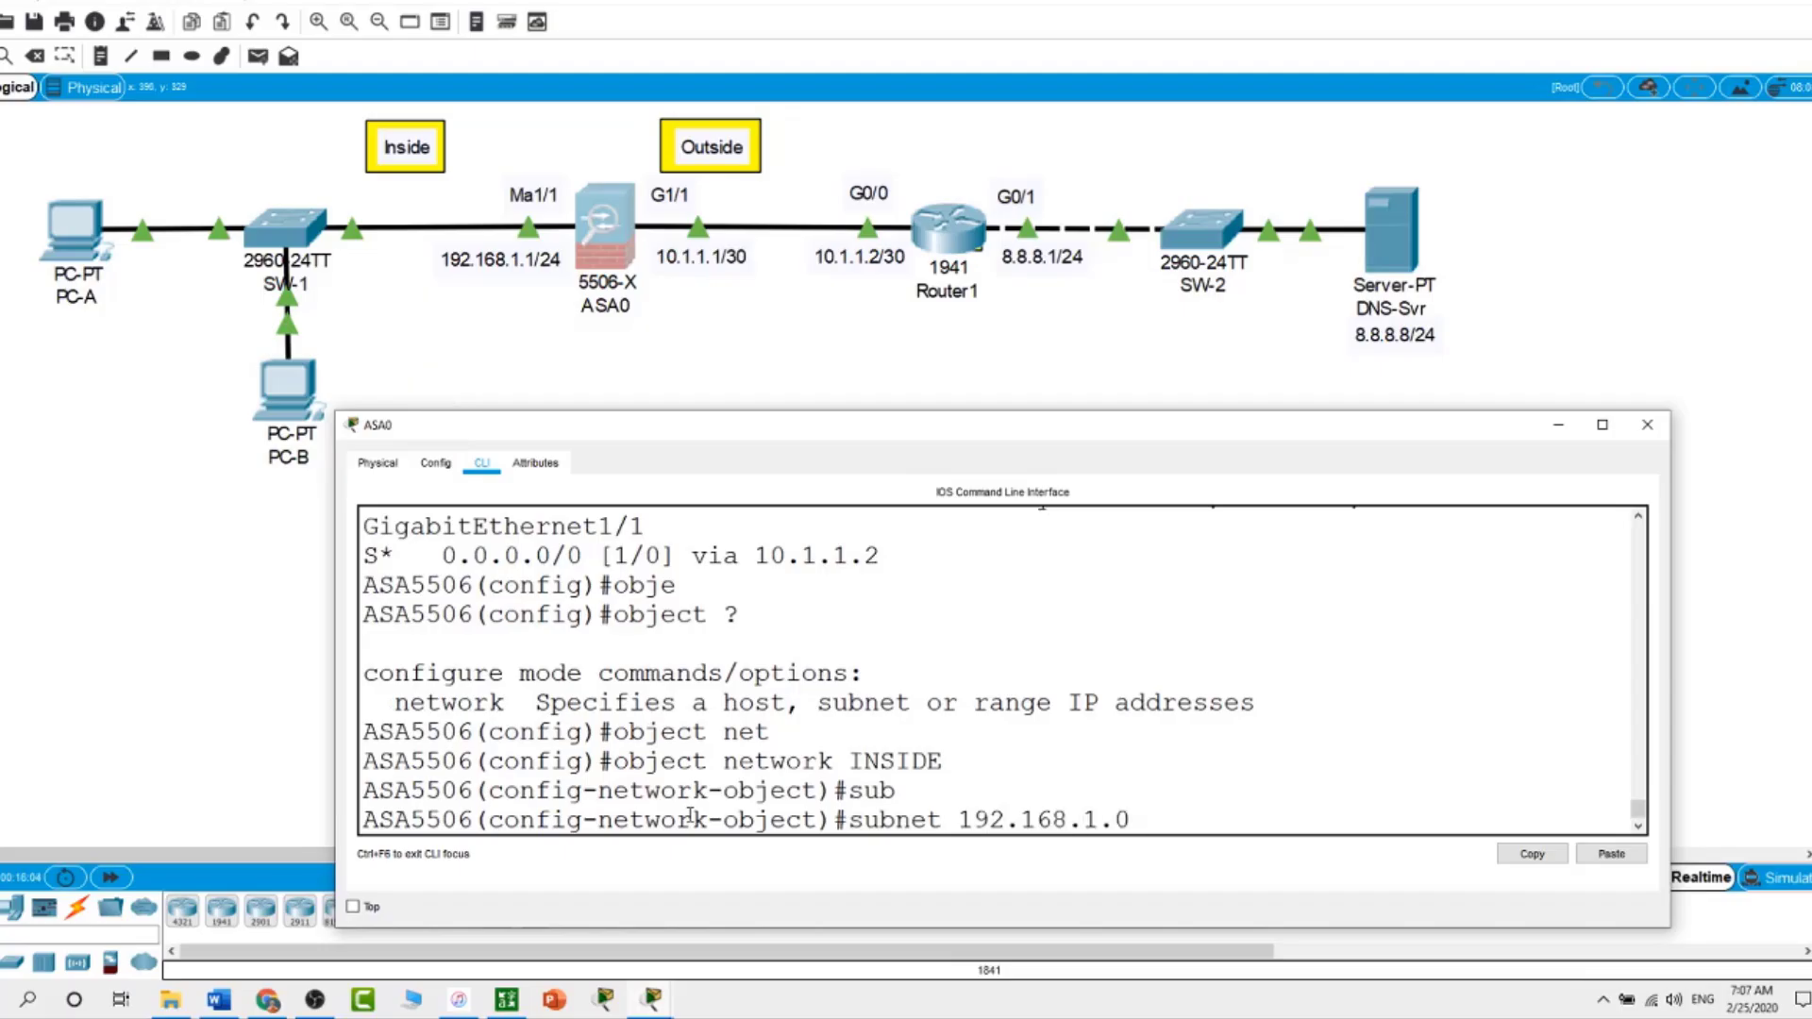
text( 255.255.255.0)
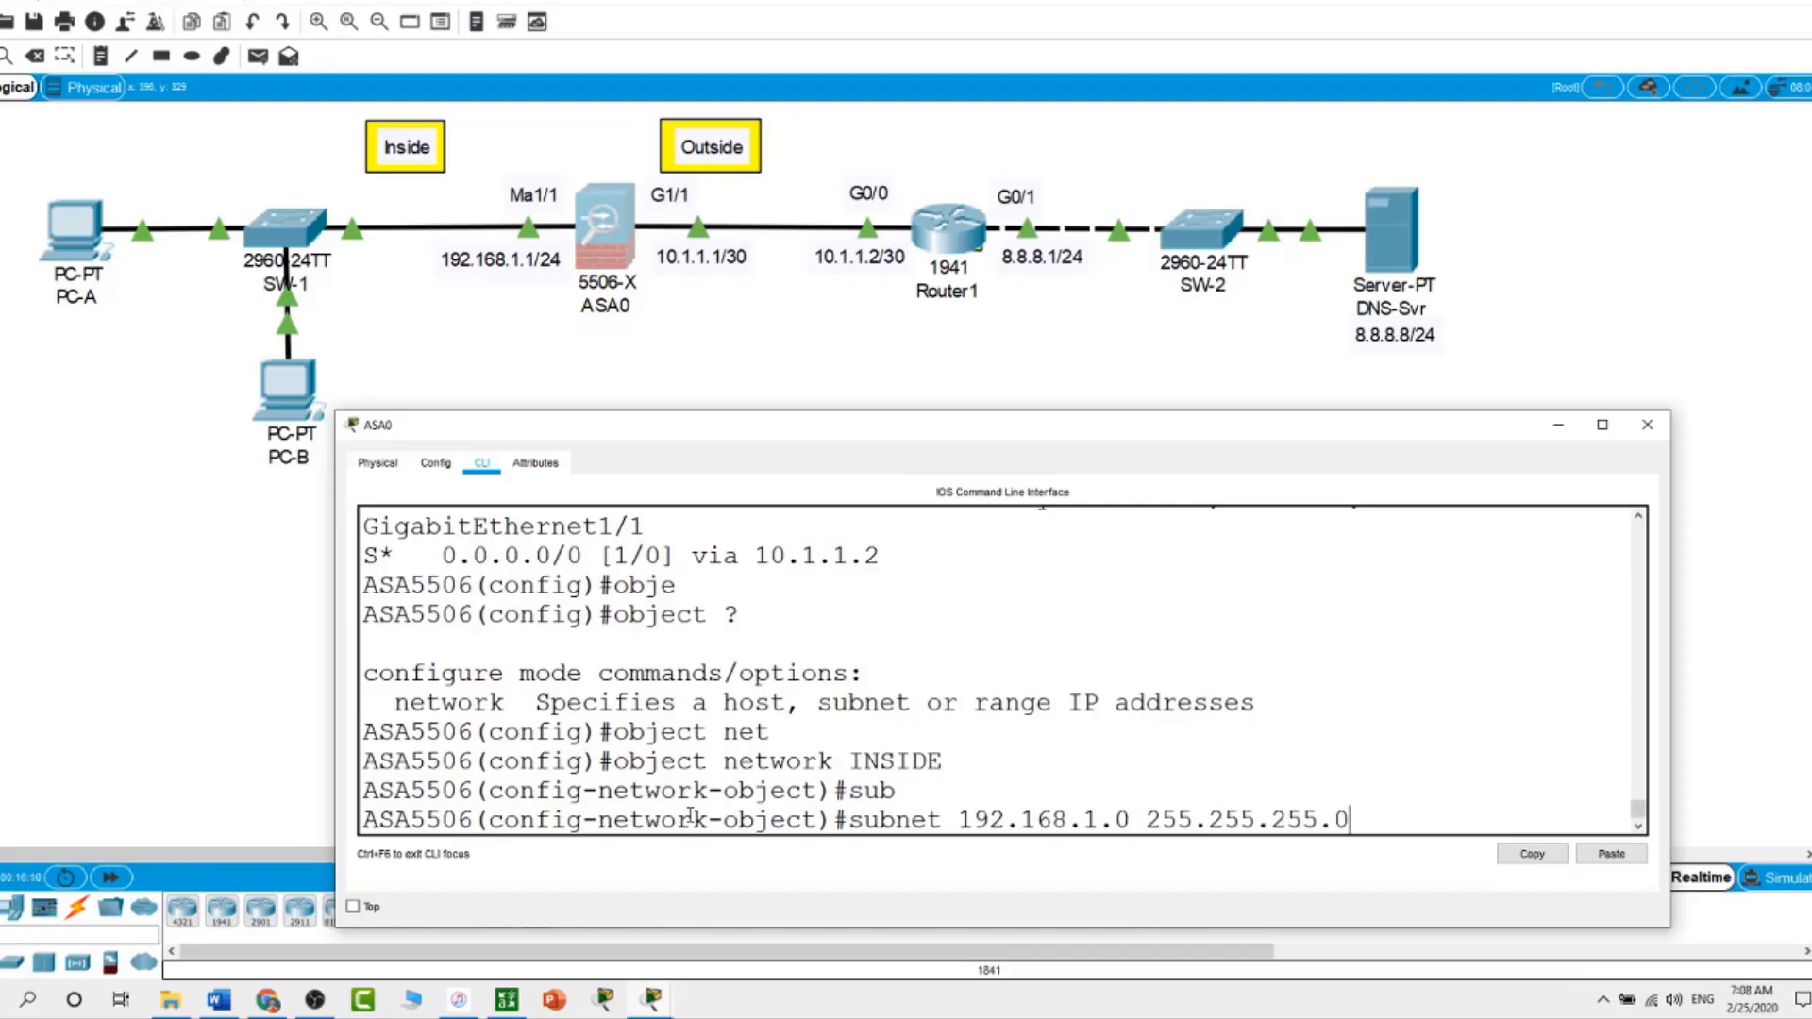
key(Return)
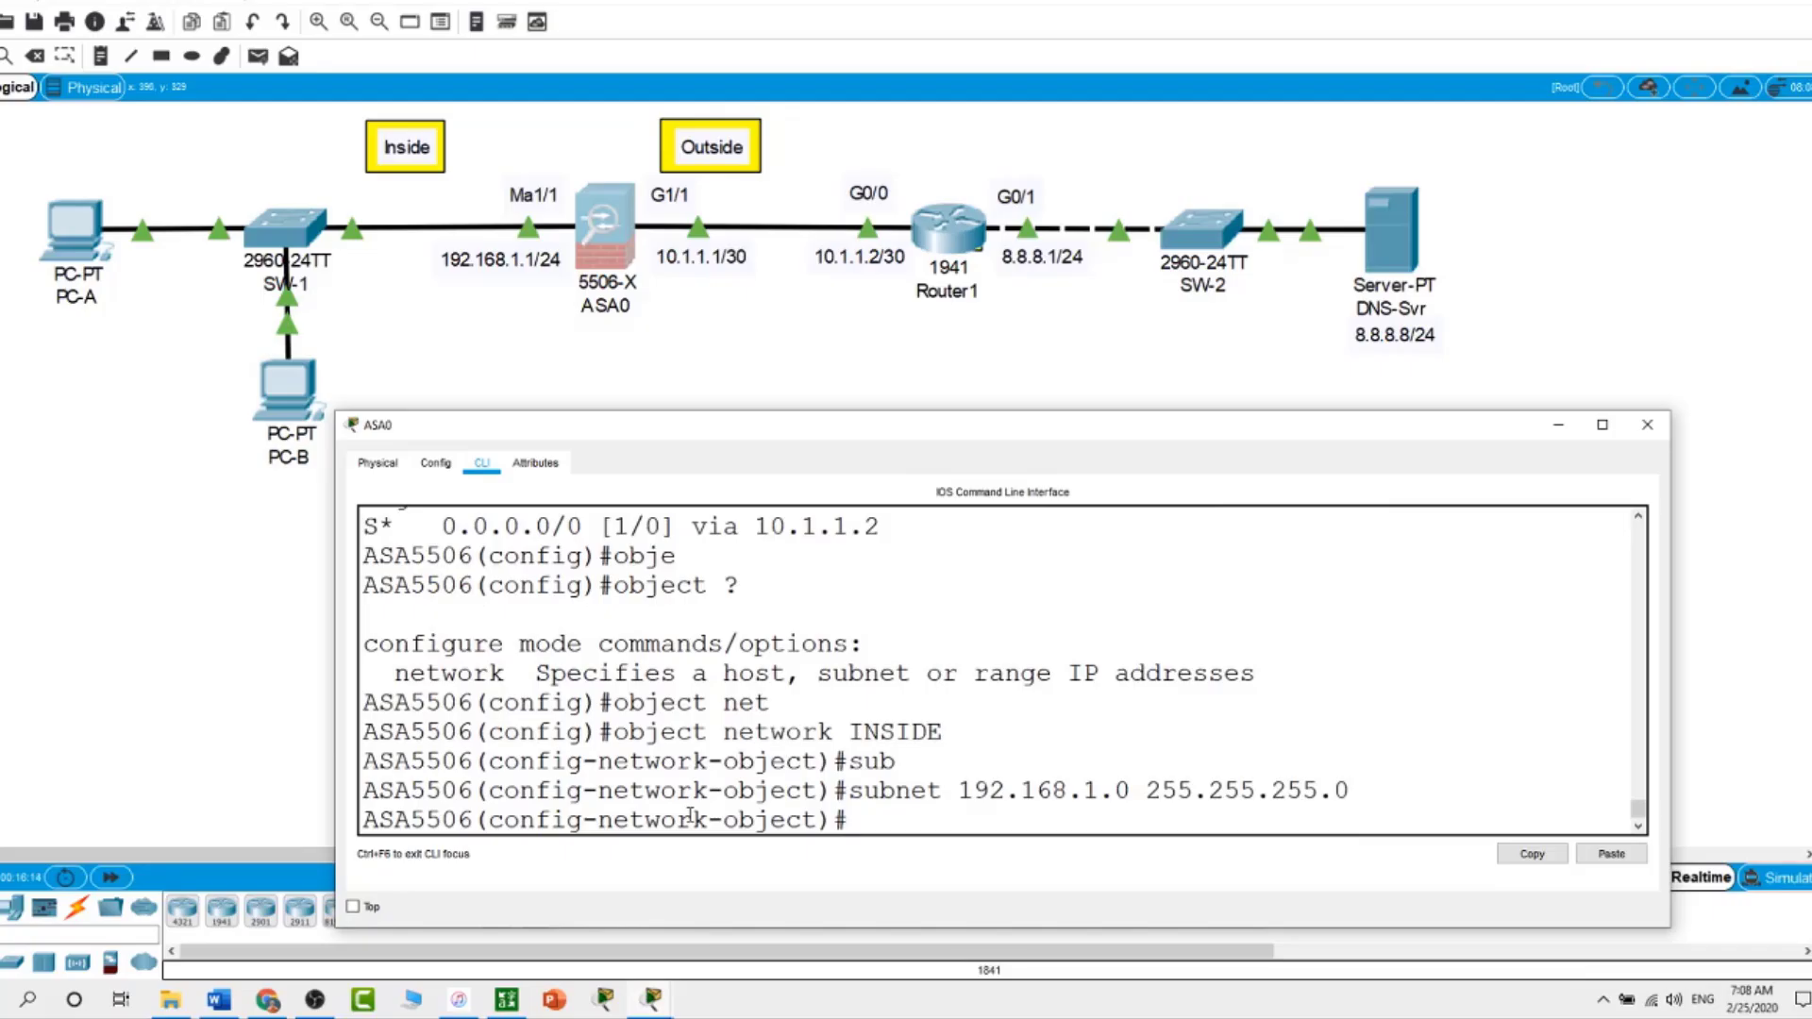
Apply nat (inside,outside) dynamic interface to INSIDE, exit, and enter show nat
text(nat)
text( ?)
text(()
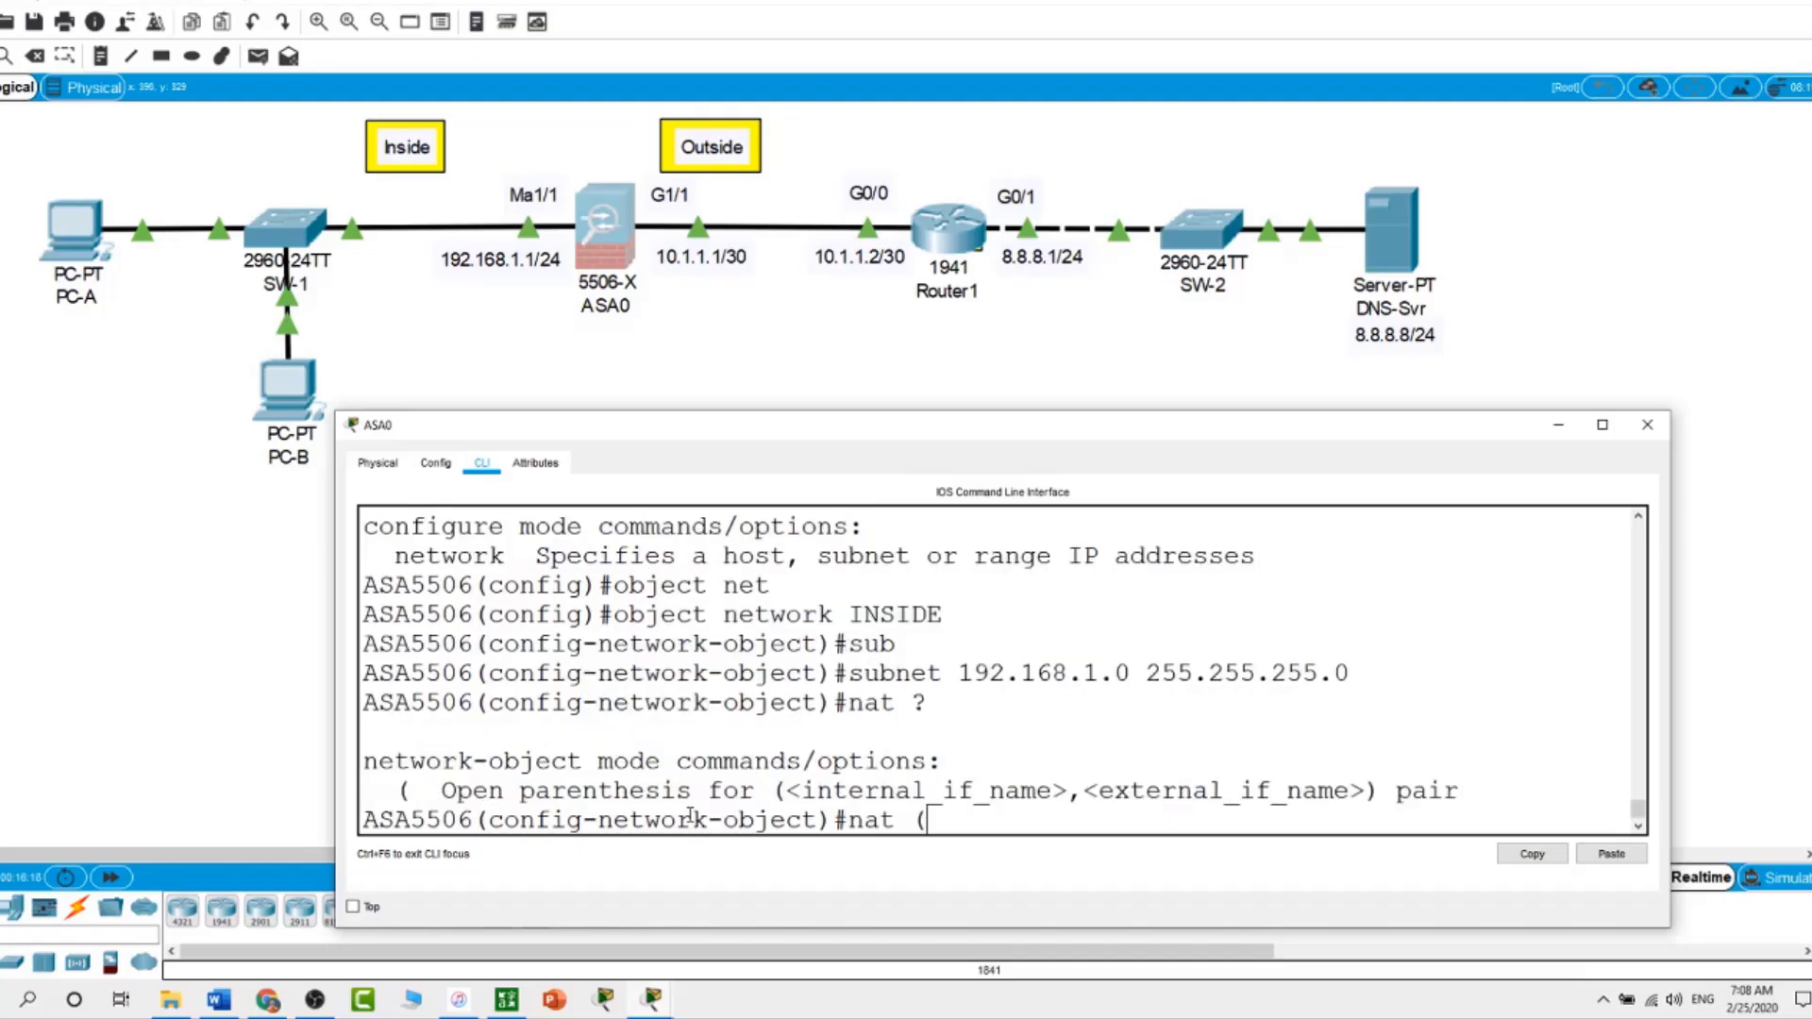
text(inside,out)
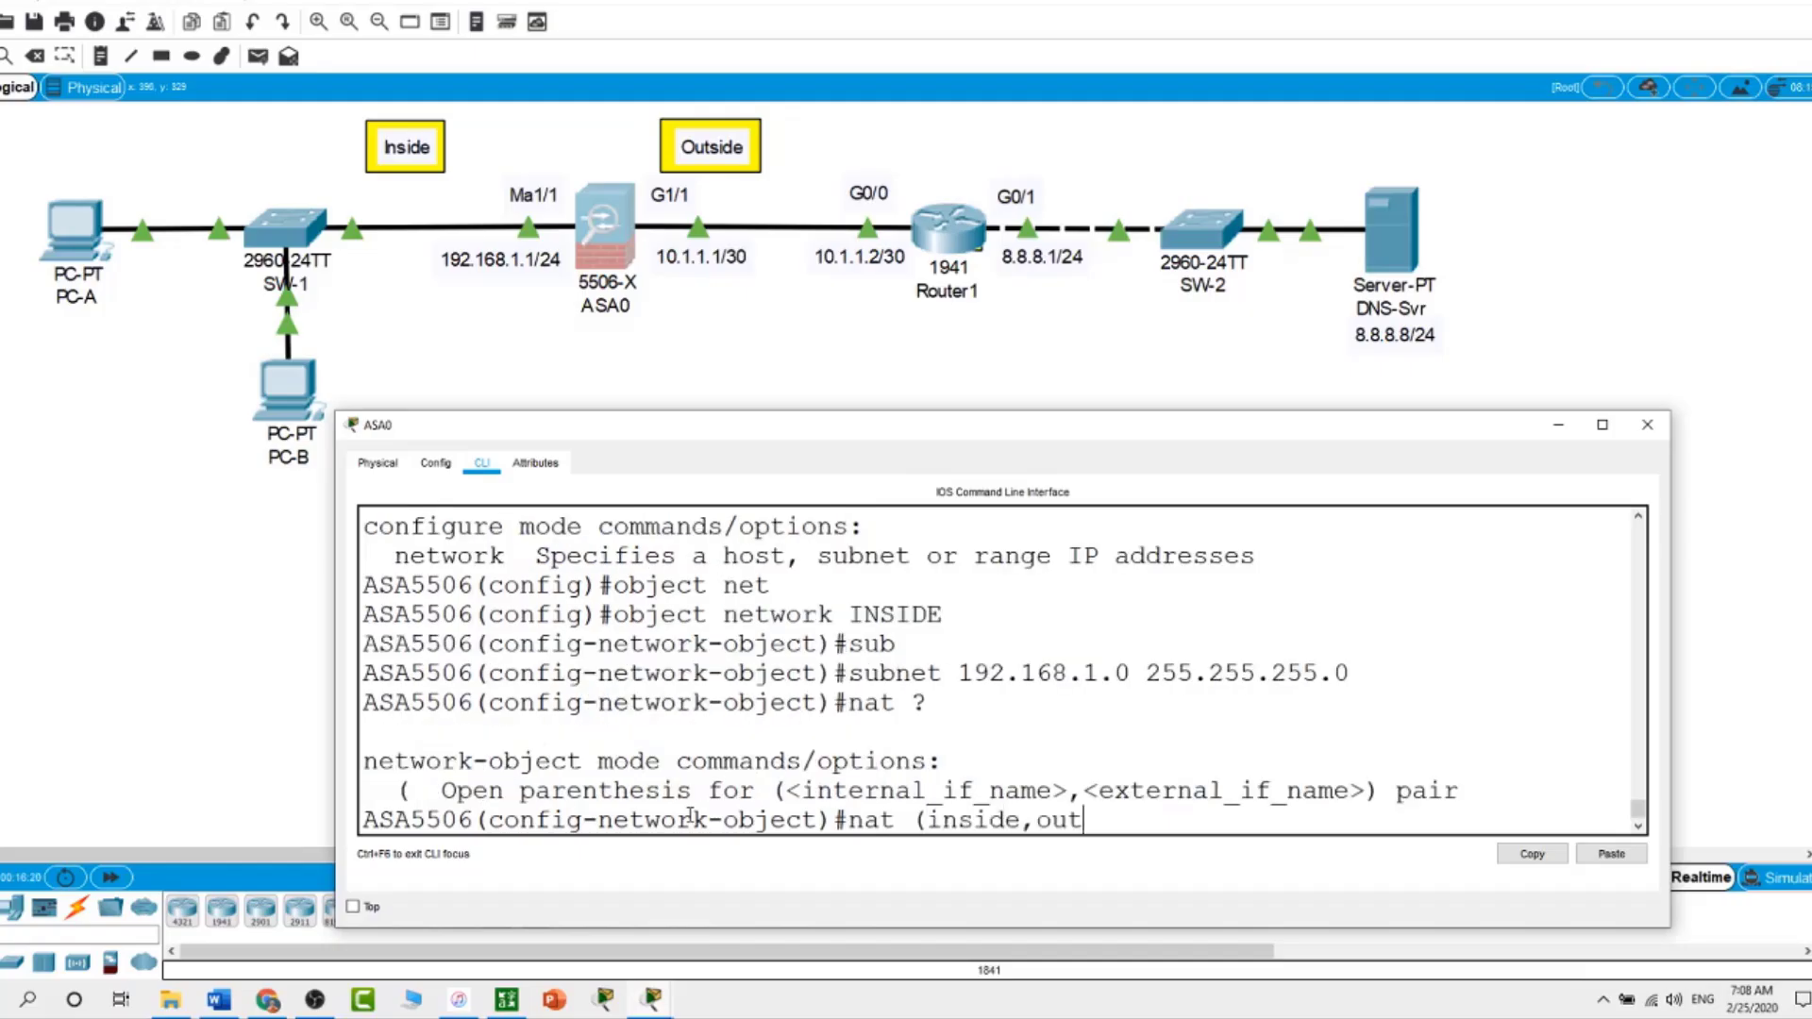
text(side)
text(dy)
key(Tab)
text(in)
text(t)
key(Tab)
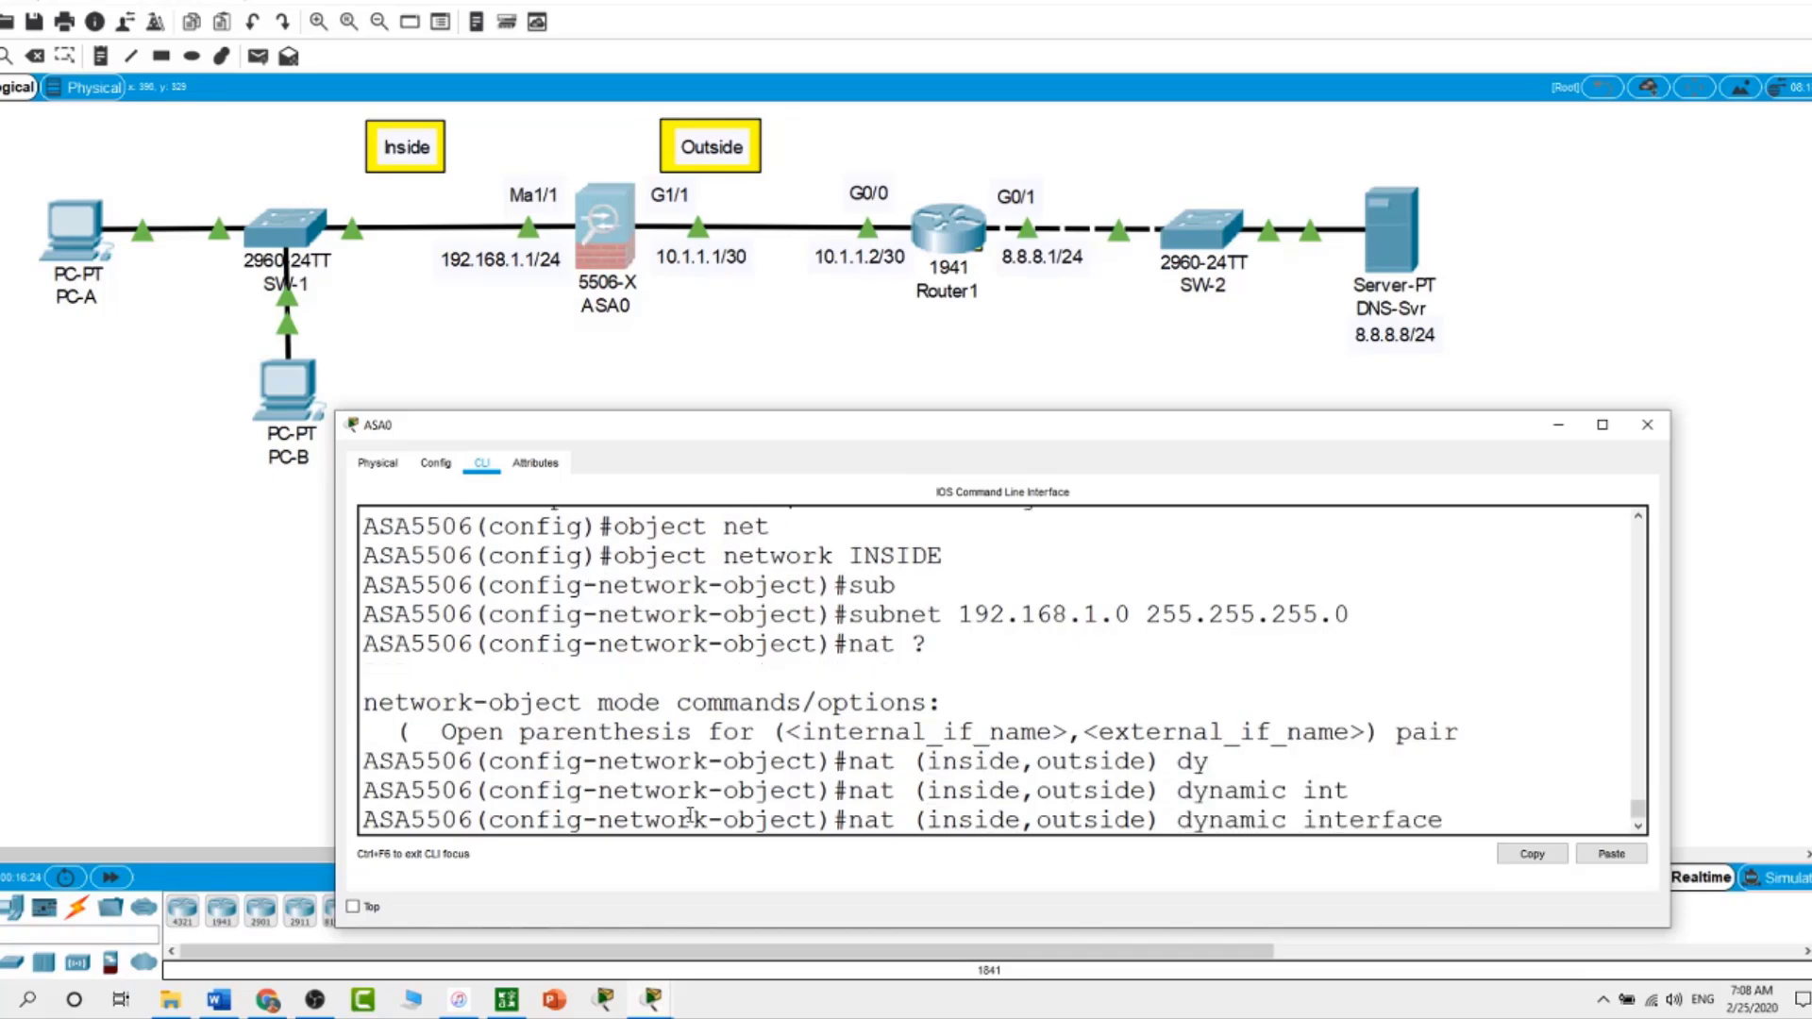
key(Return)
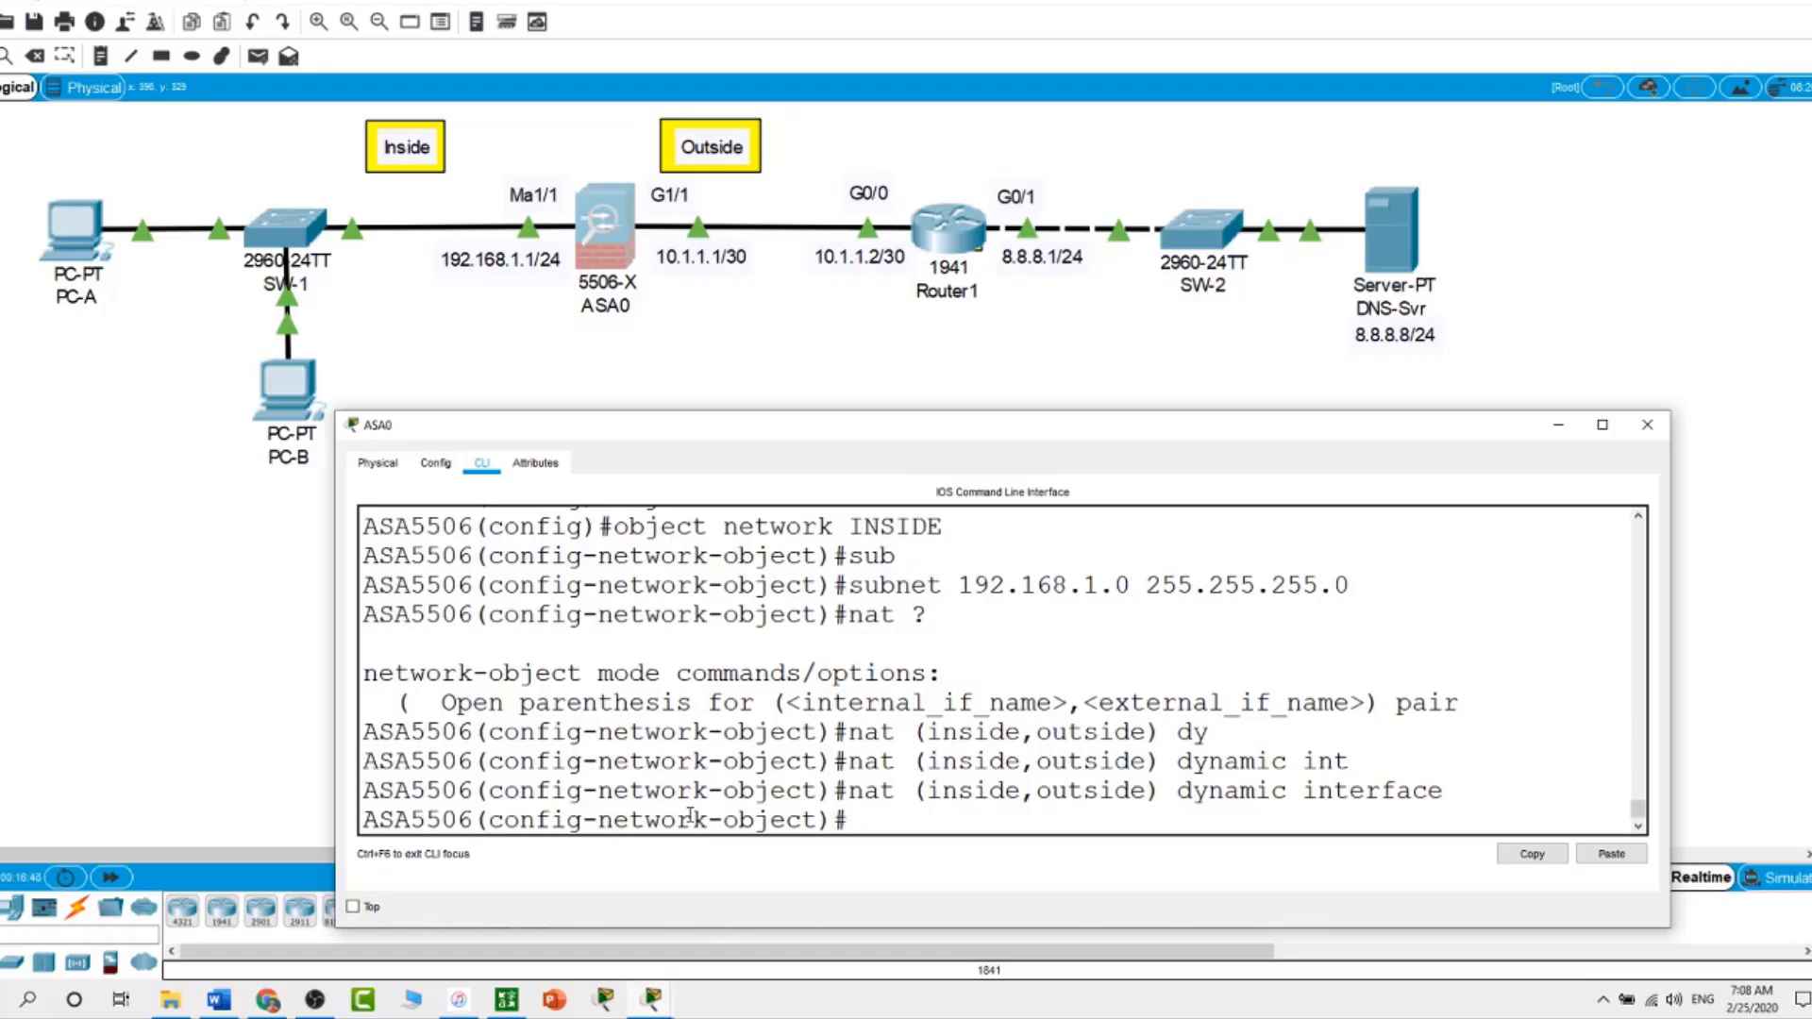
text(exit)
key(Return)
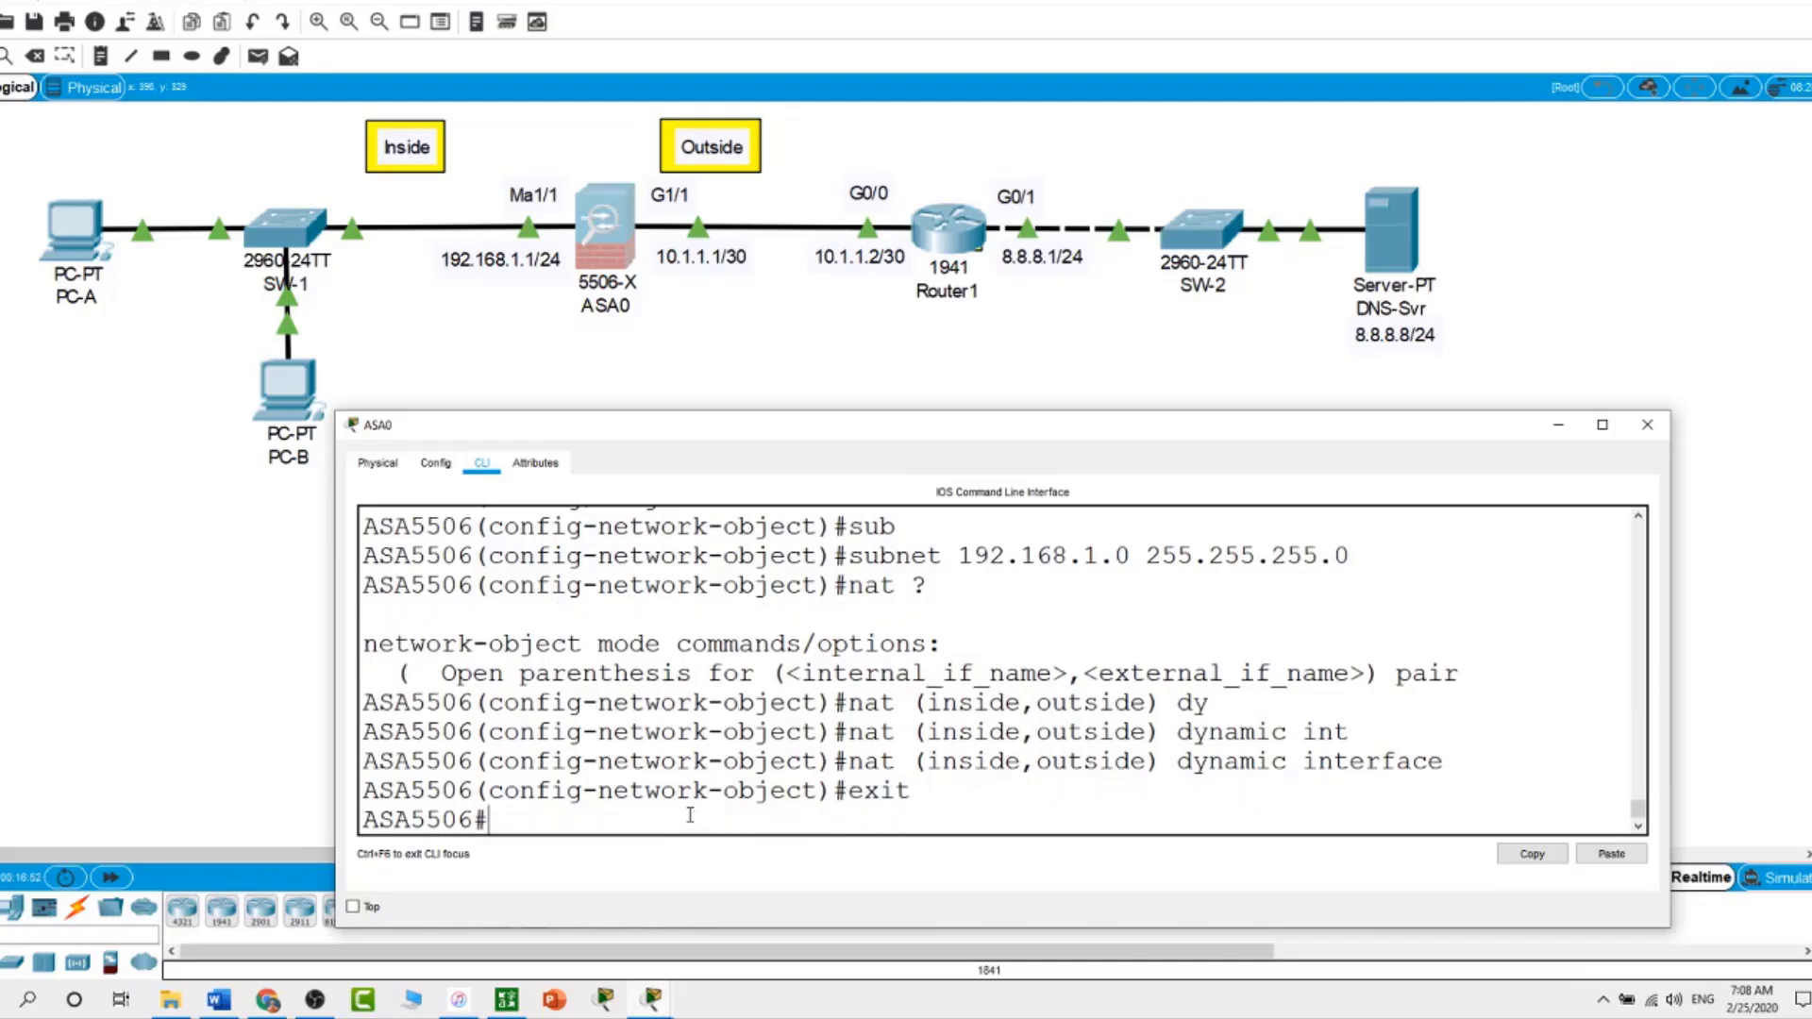
text(show nat)
key(Return)
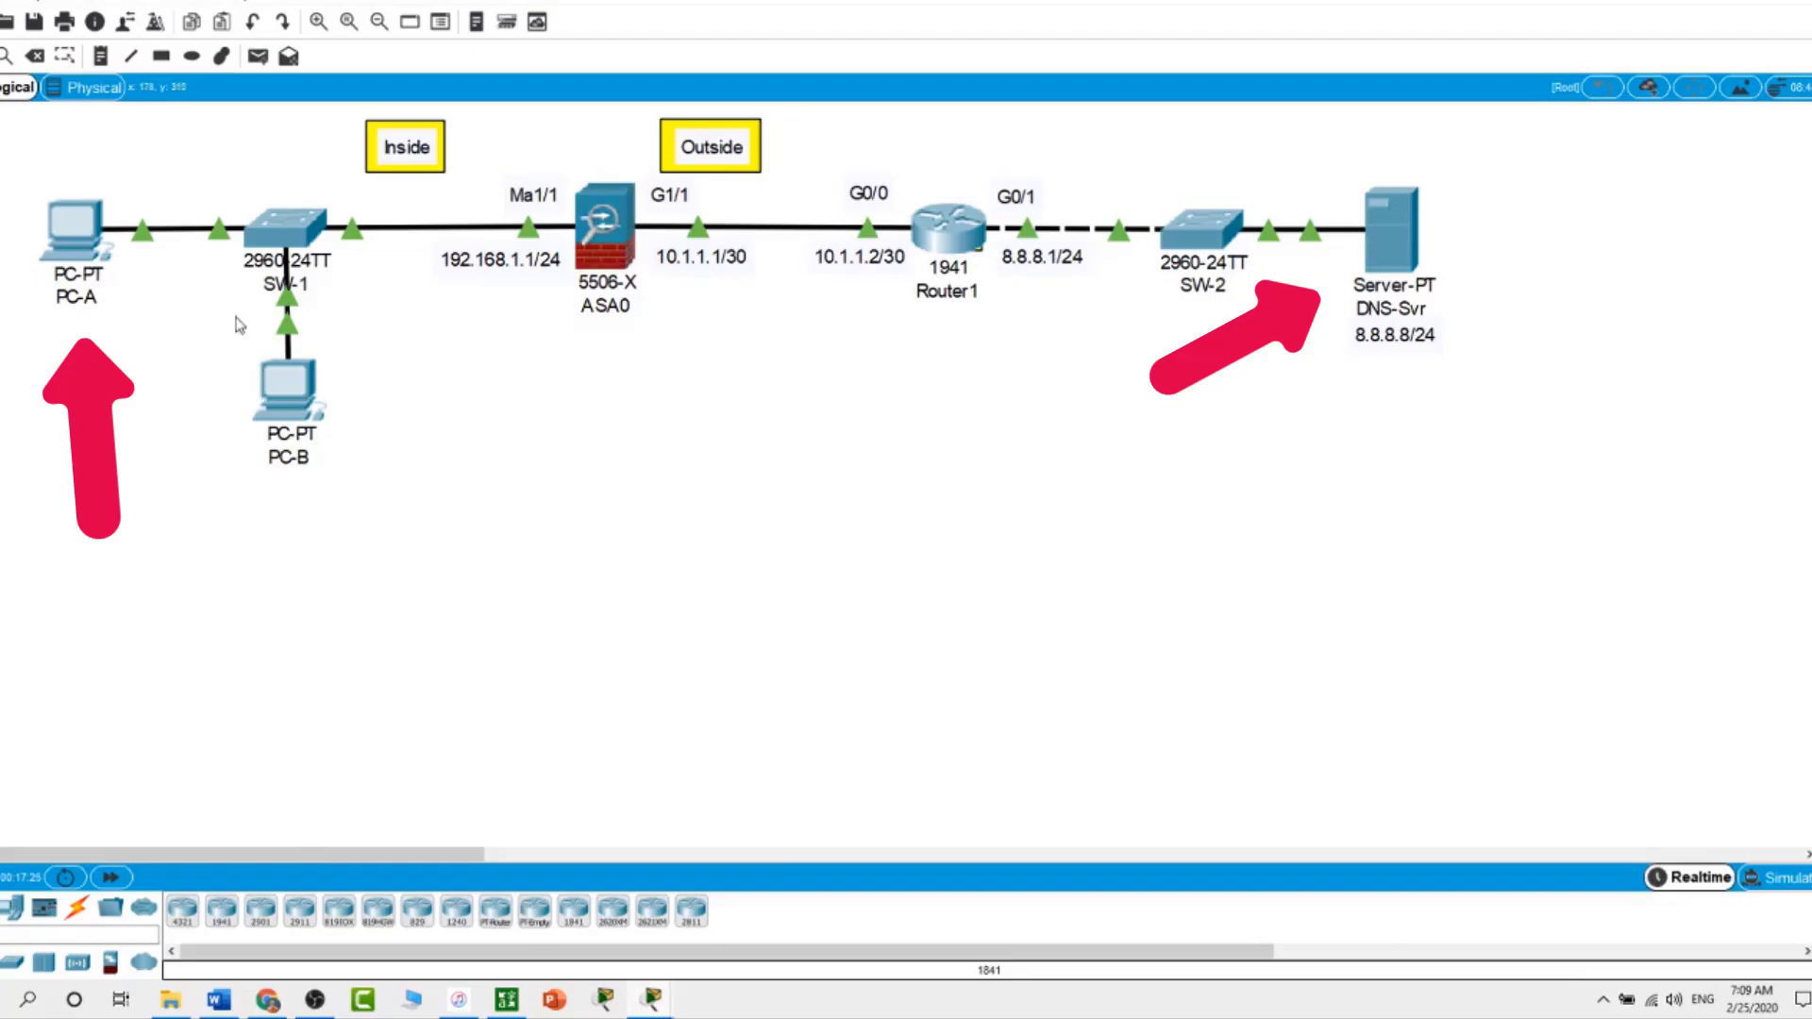
Ping 8.8.8.8 from PC-A's command prompt, observe 100% loss, and close PC-A
click(71, 234)
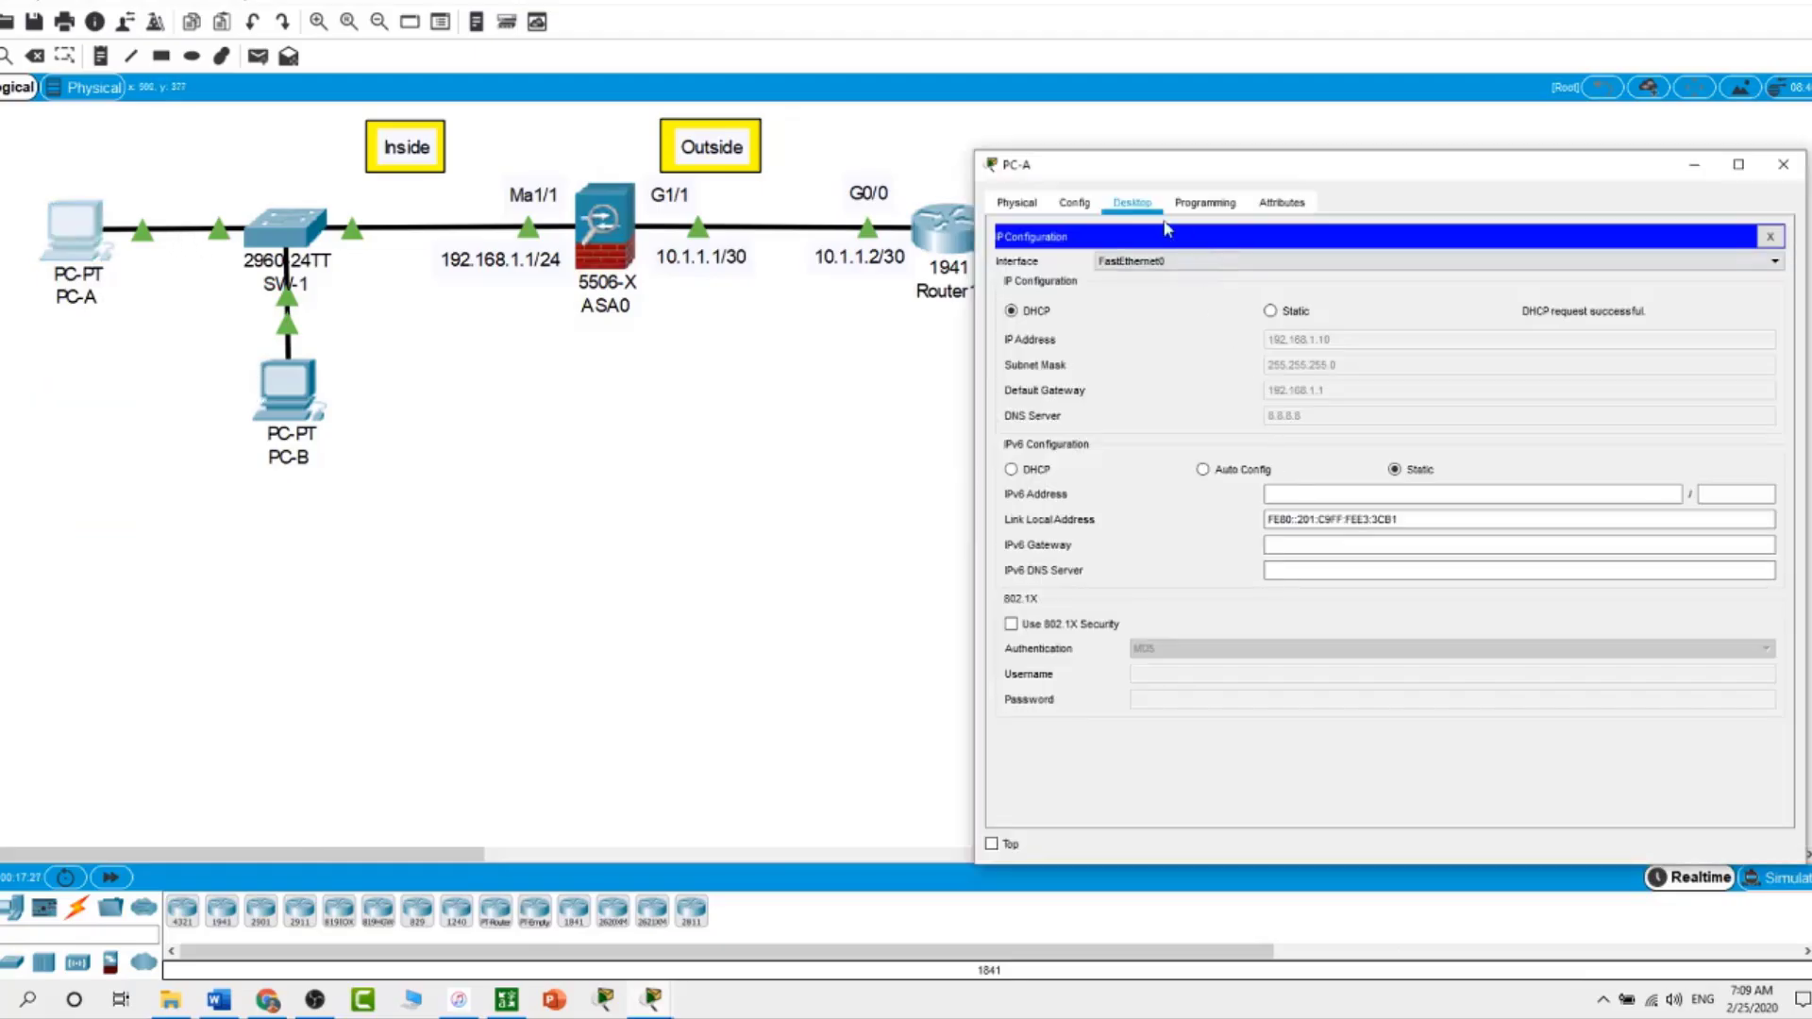
click(1770, 236)
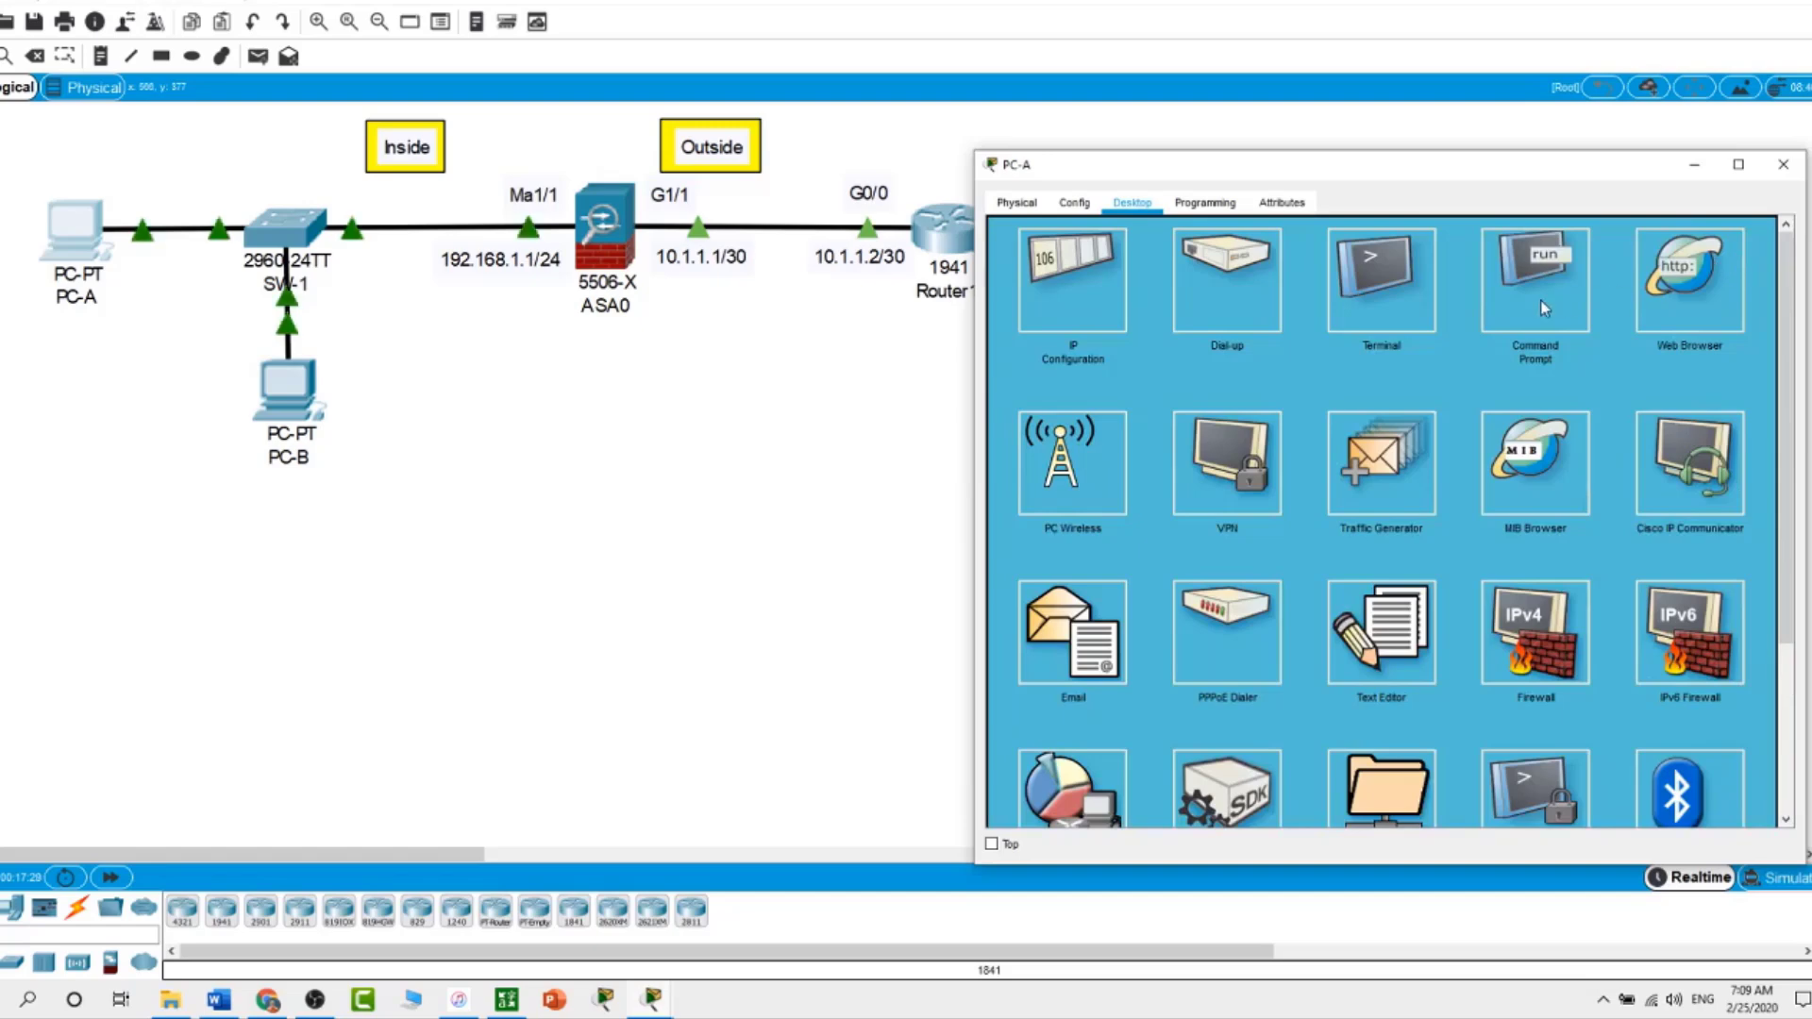
click(1540, 300)
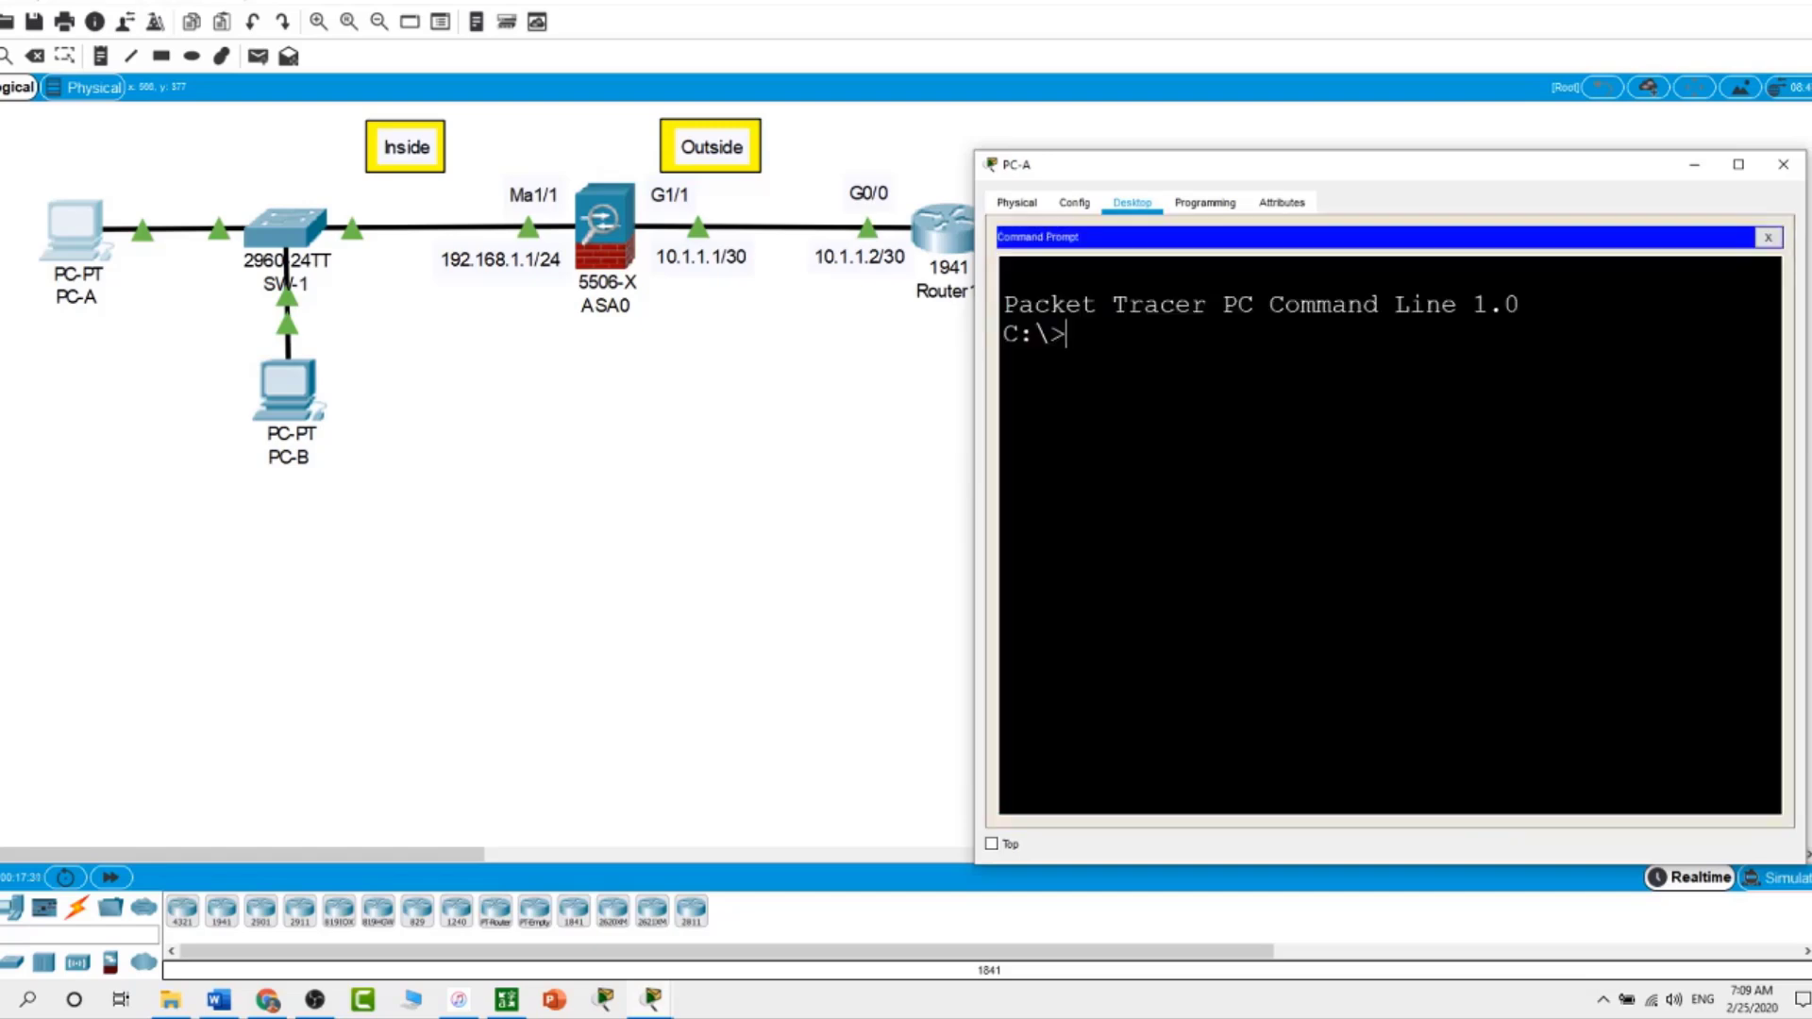
text(ping 8.8.8.8)
key(Return)
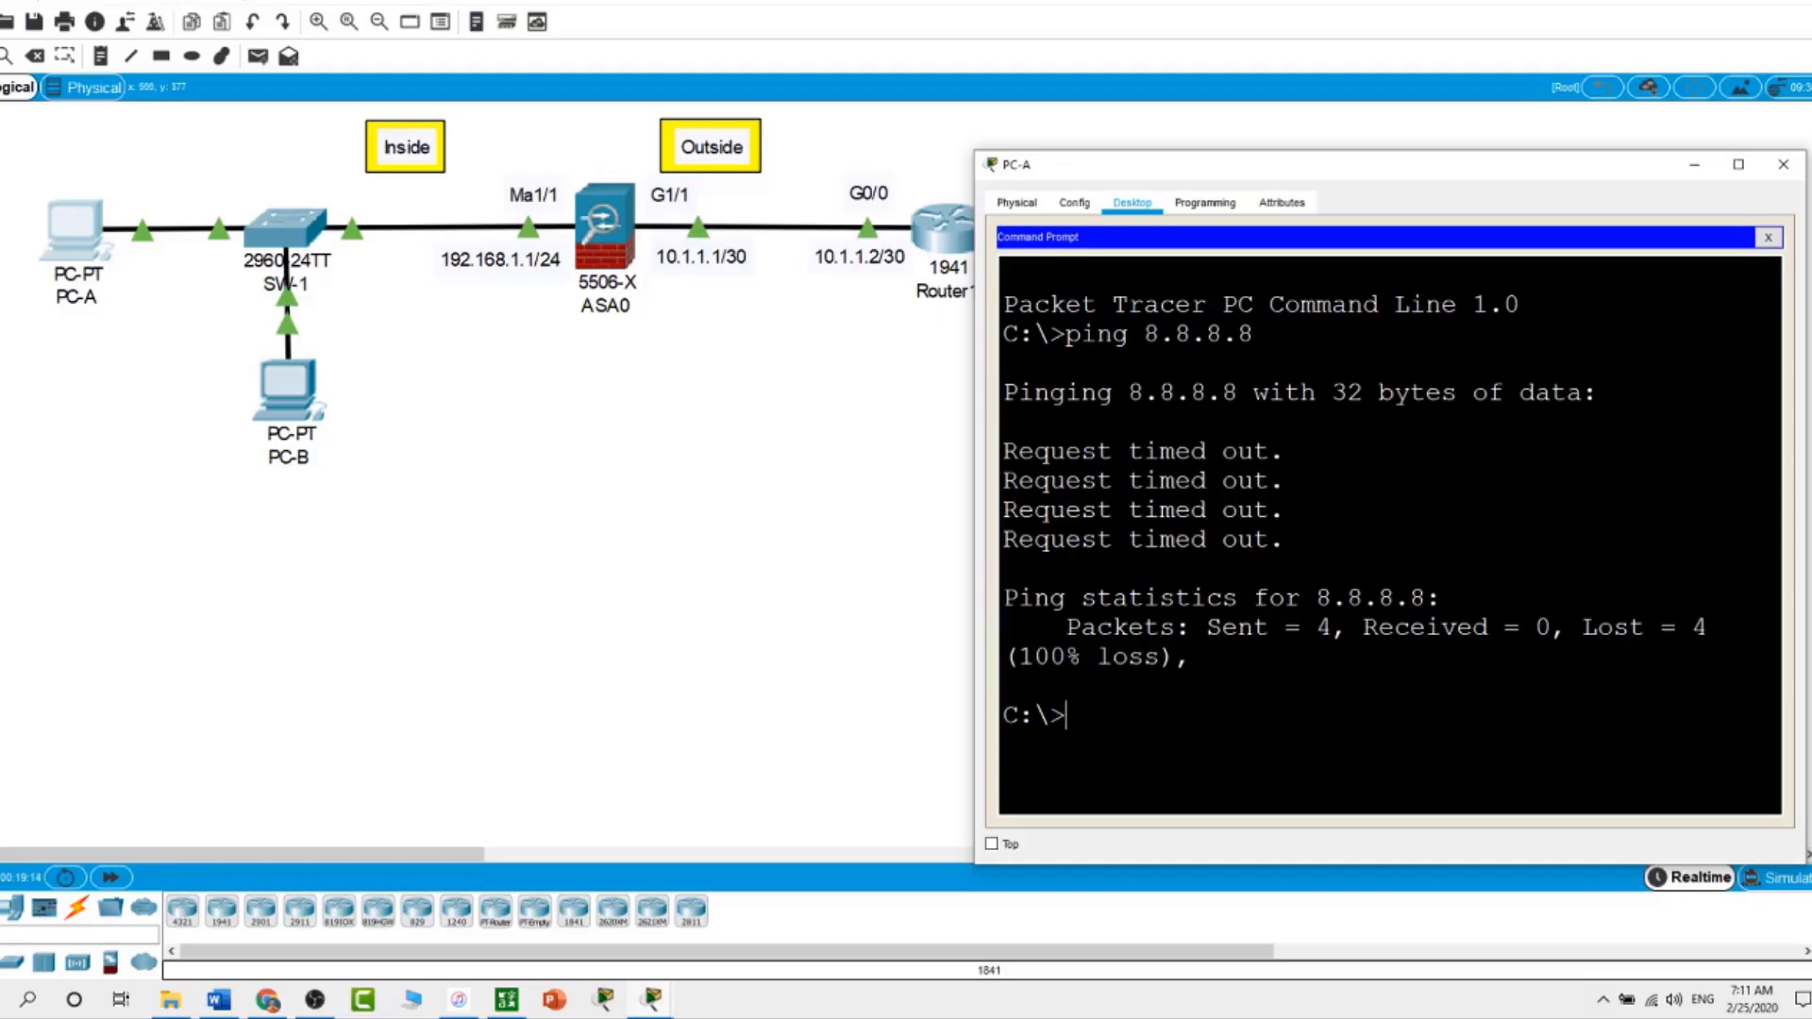
click(606, 647)
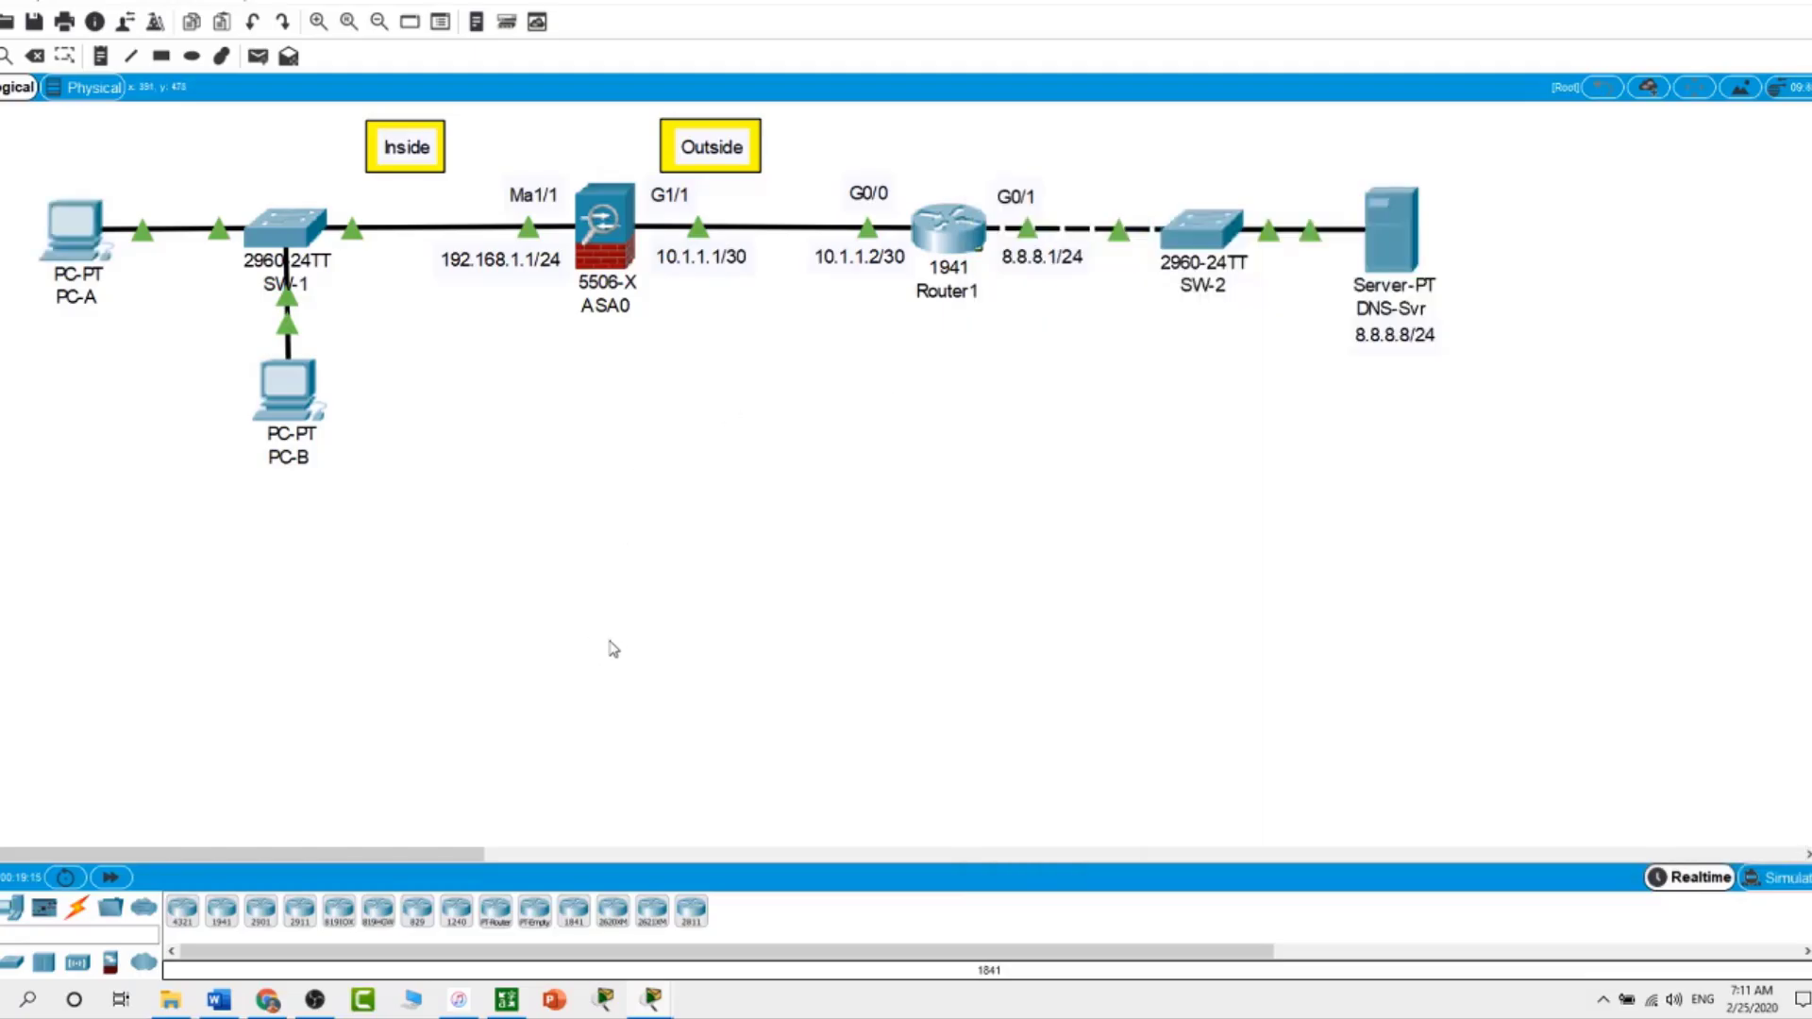
Enter global config on ASA0 and create class-map inspection_default
click(595, 291)
text(conf t)
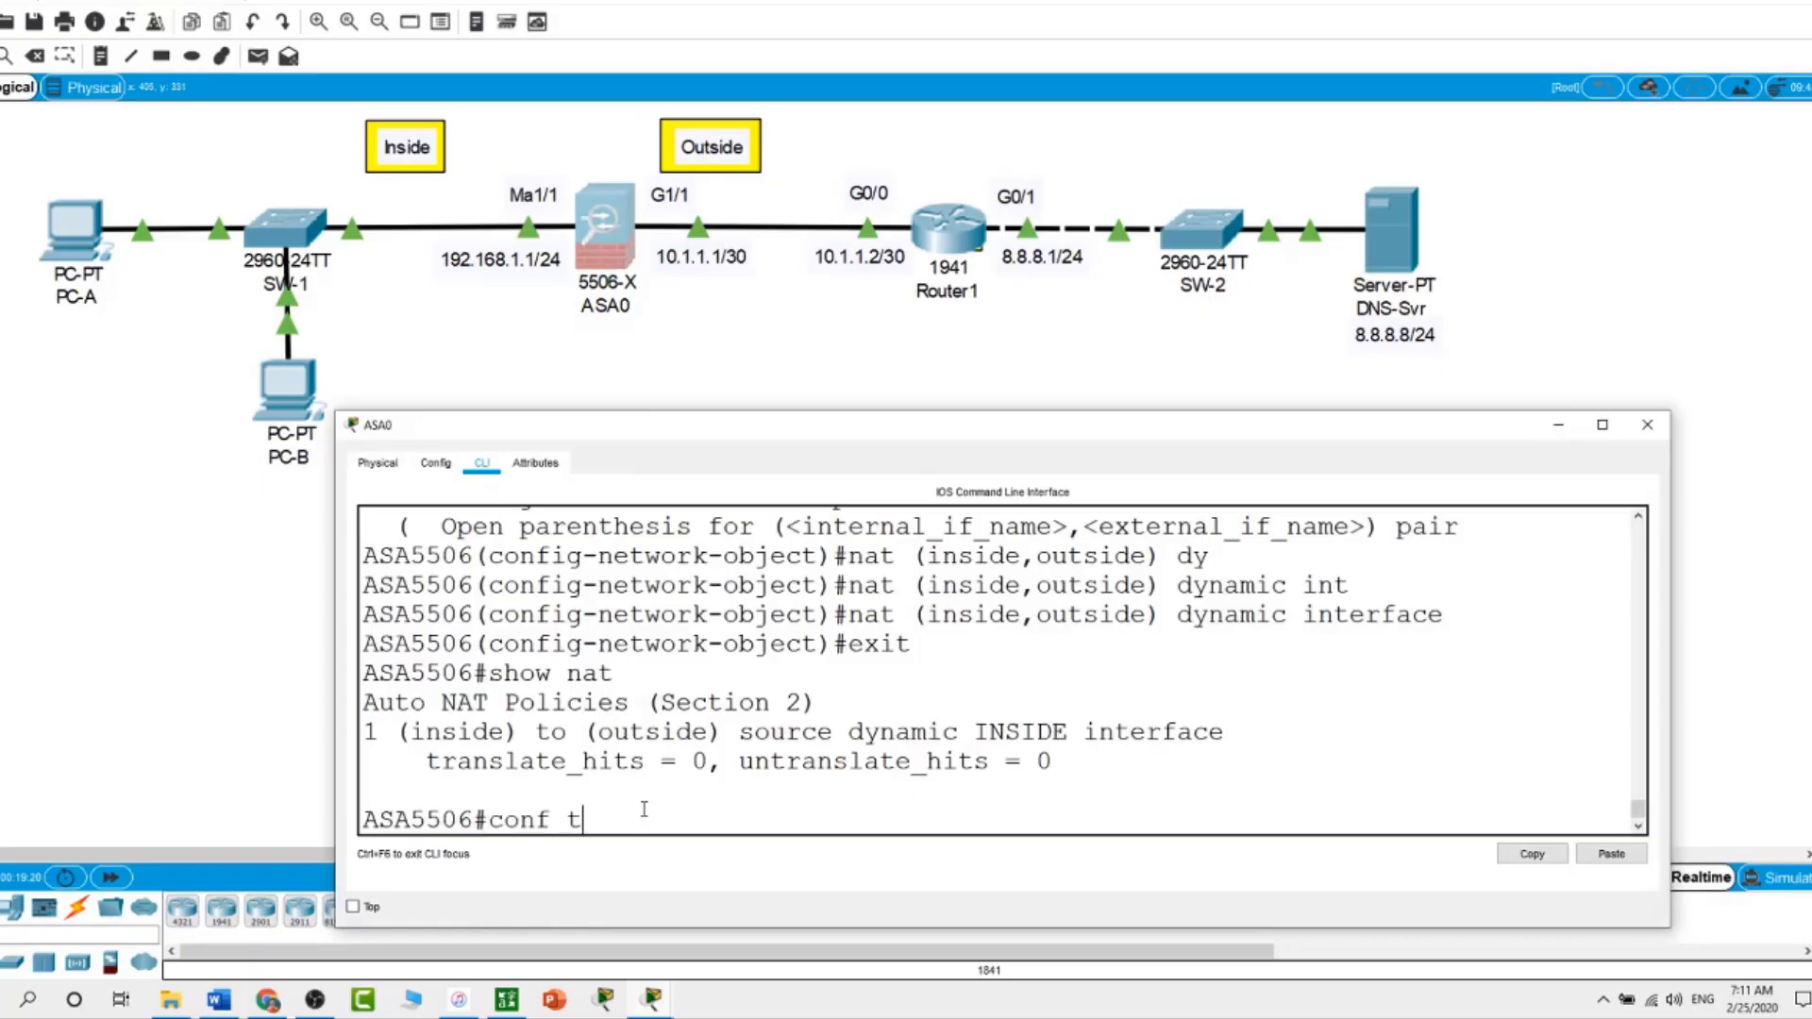
key(Return)
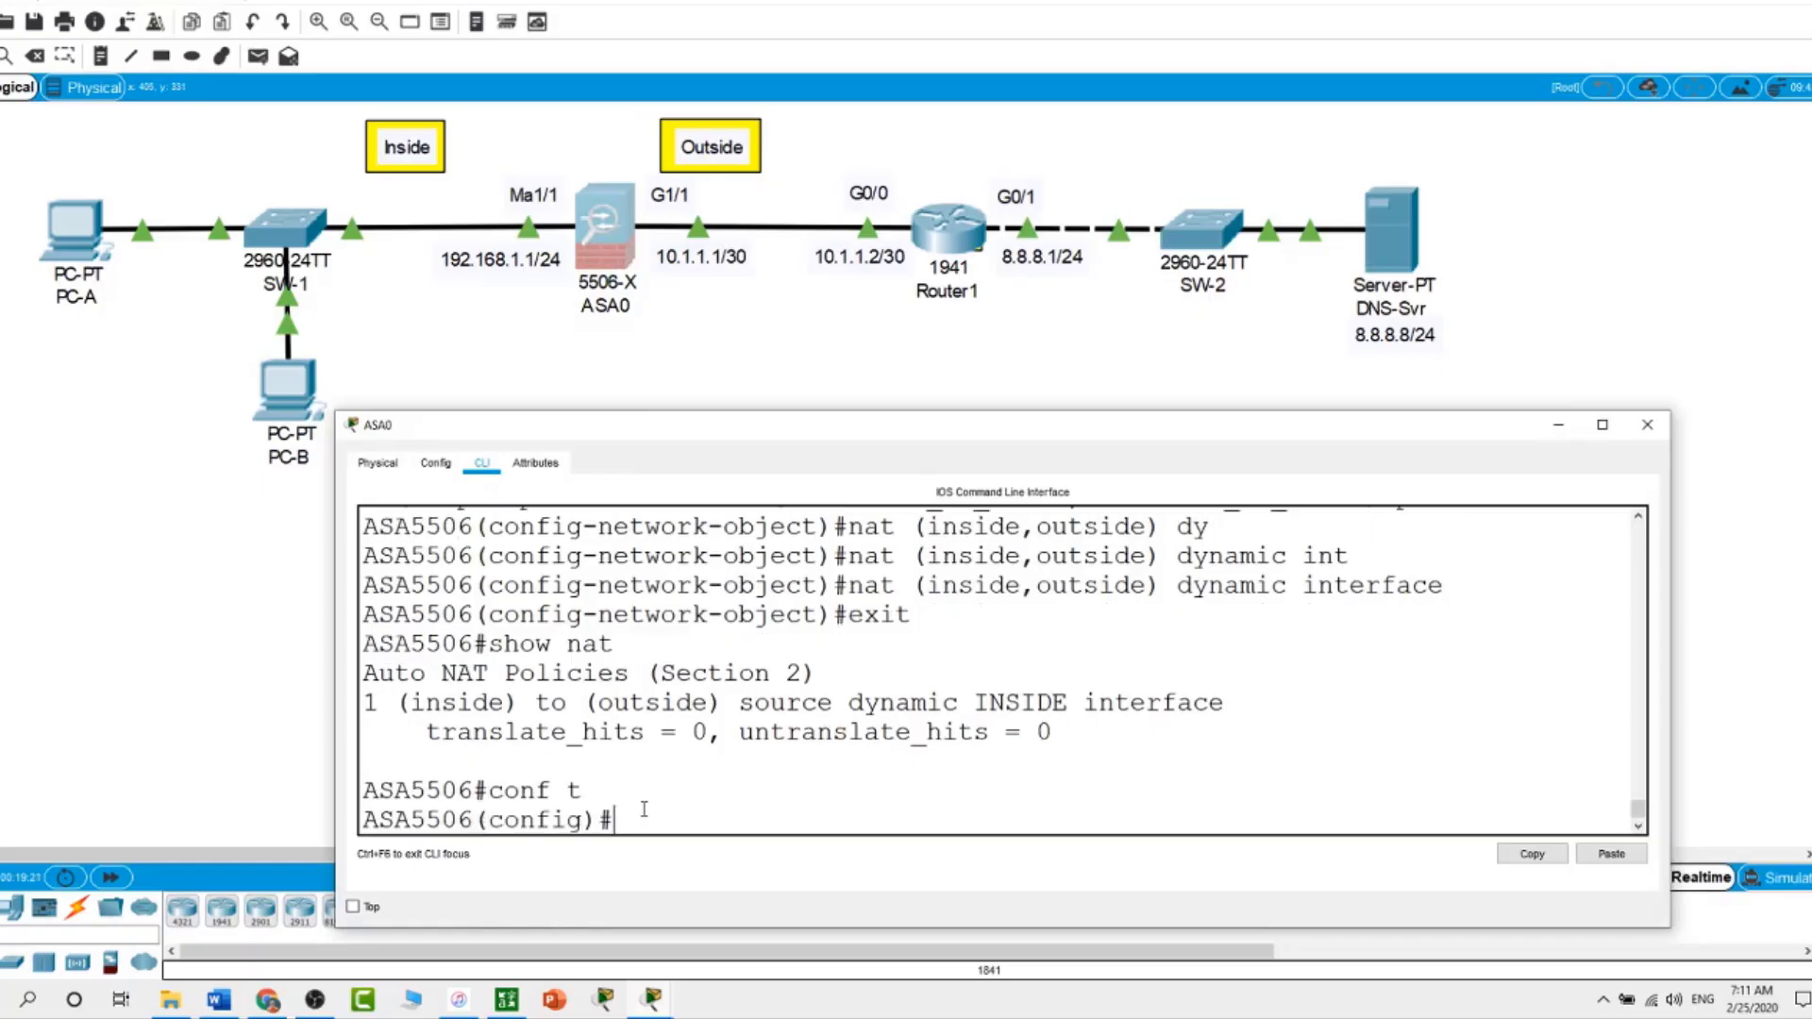
text(cl)
key(Tab)
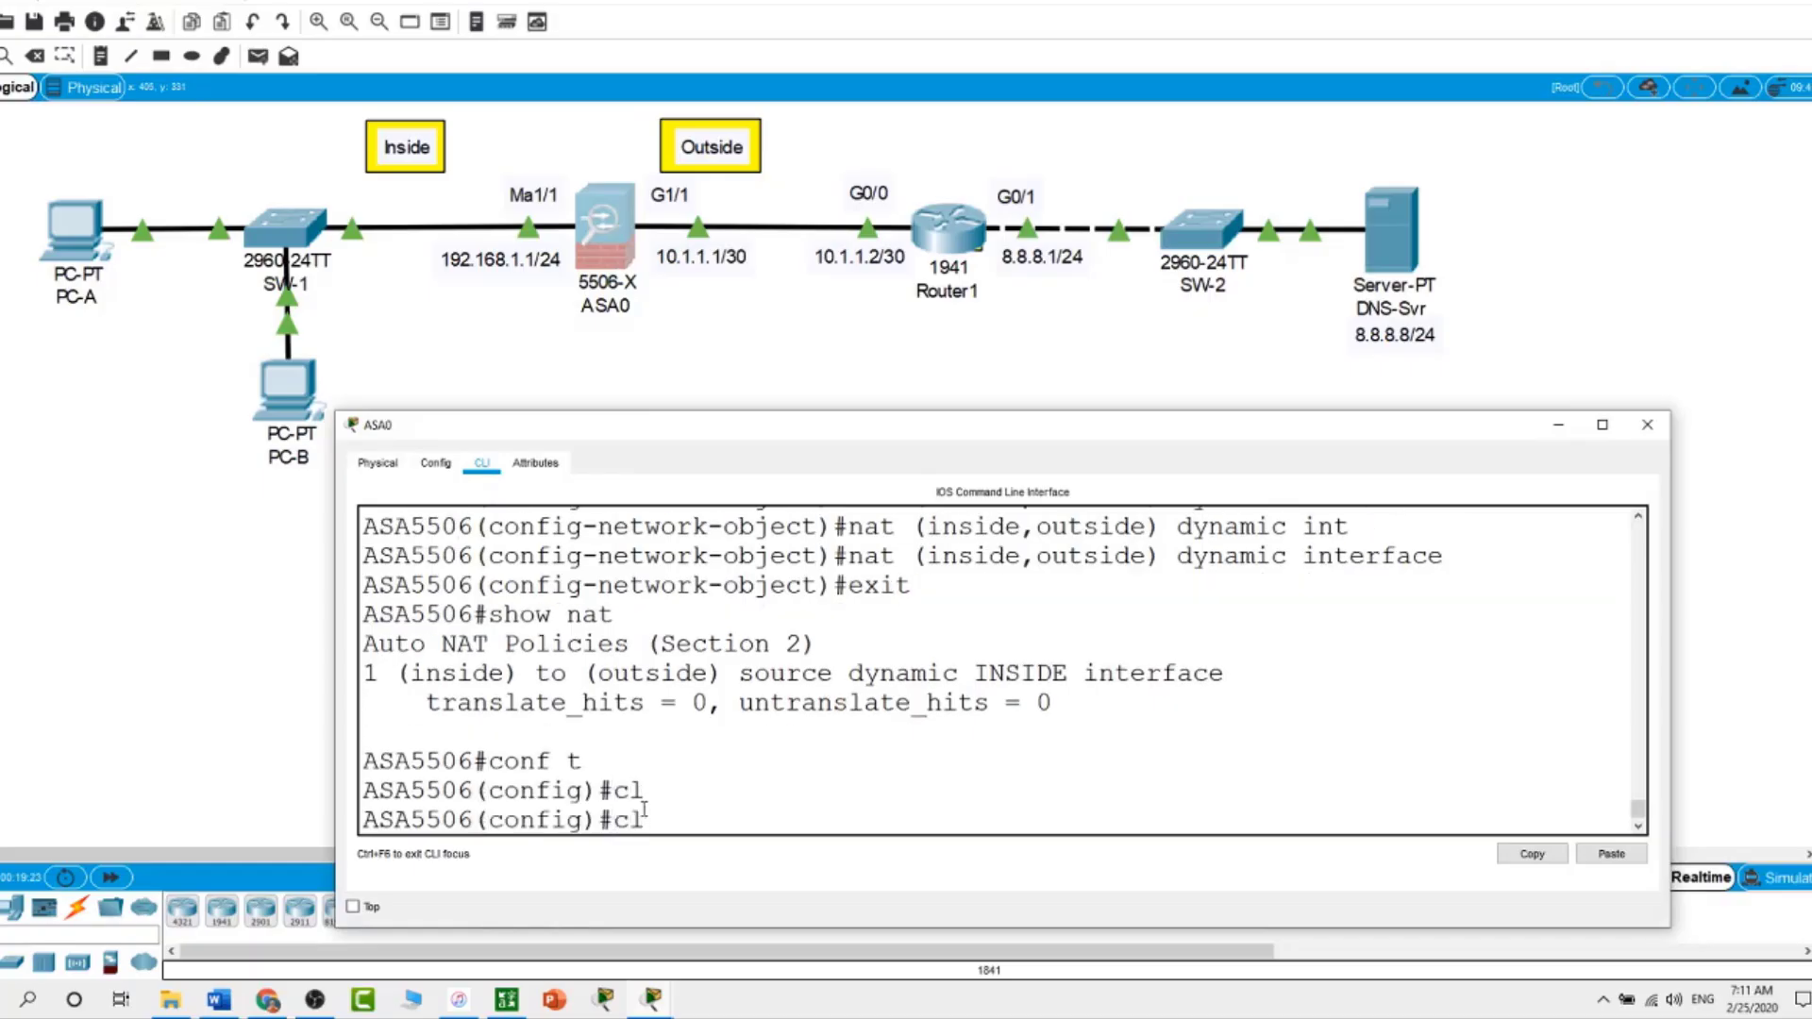
text(as)
key(Tab)
text(inspec)
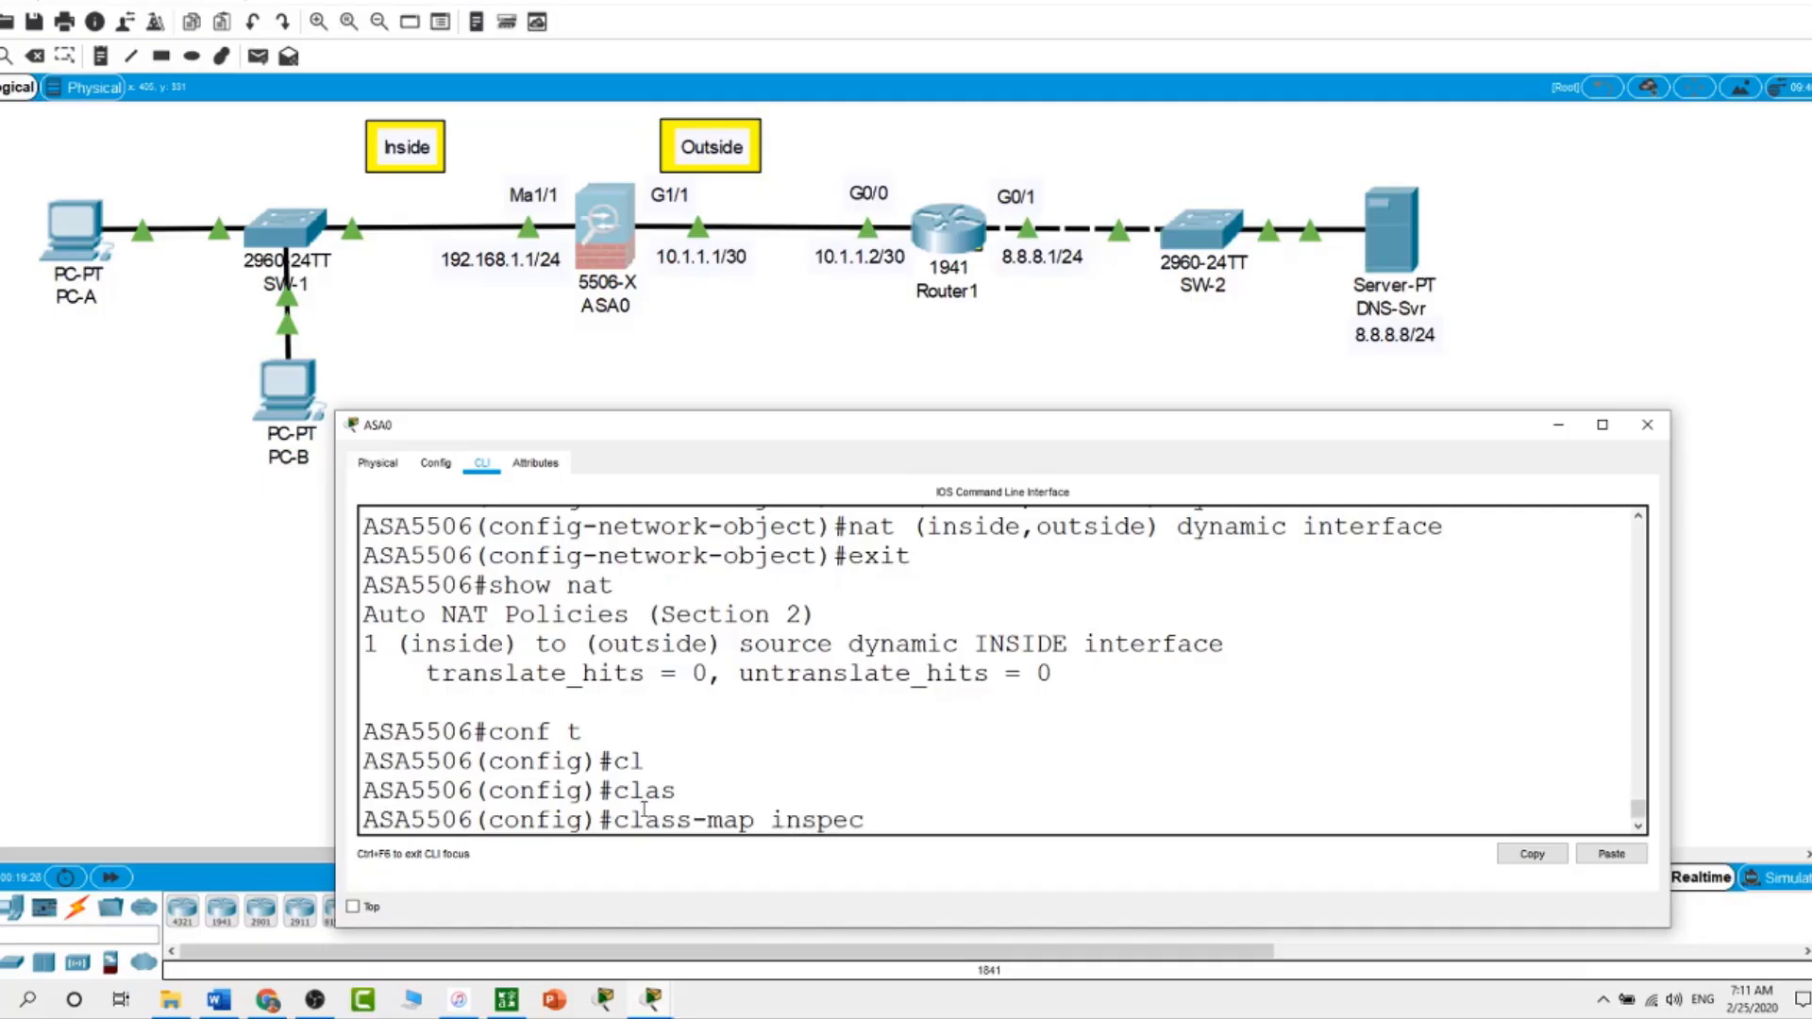
text(tion_default)
key(Return)
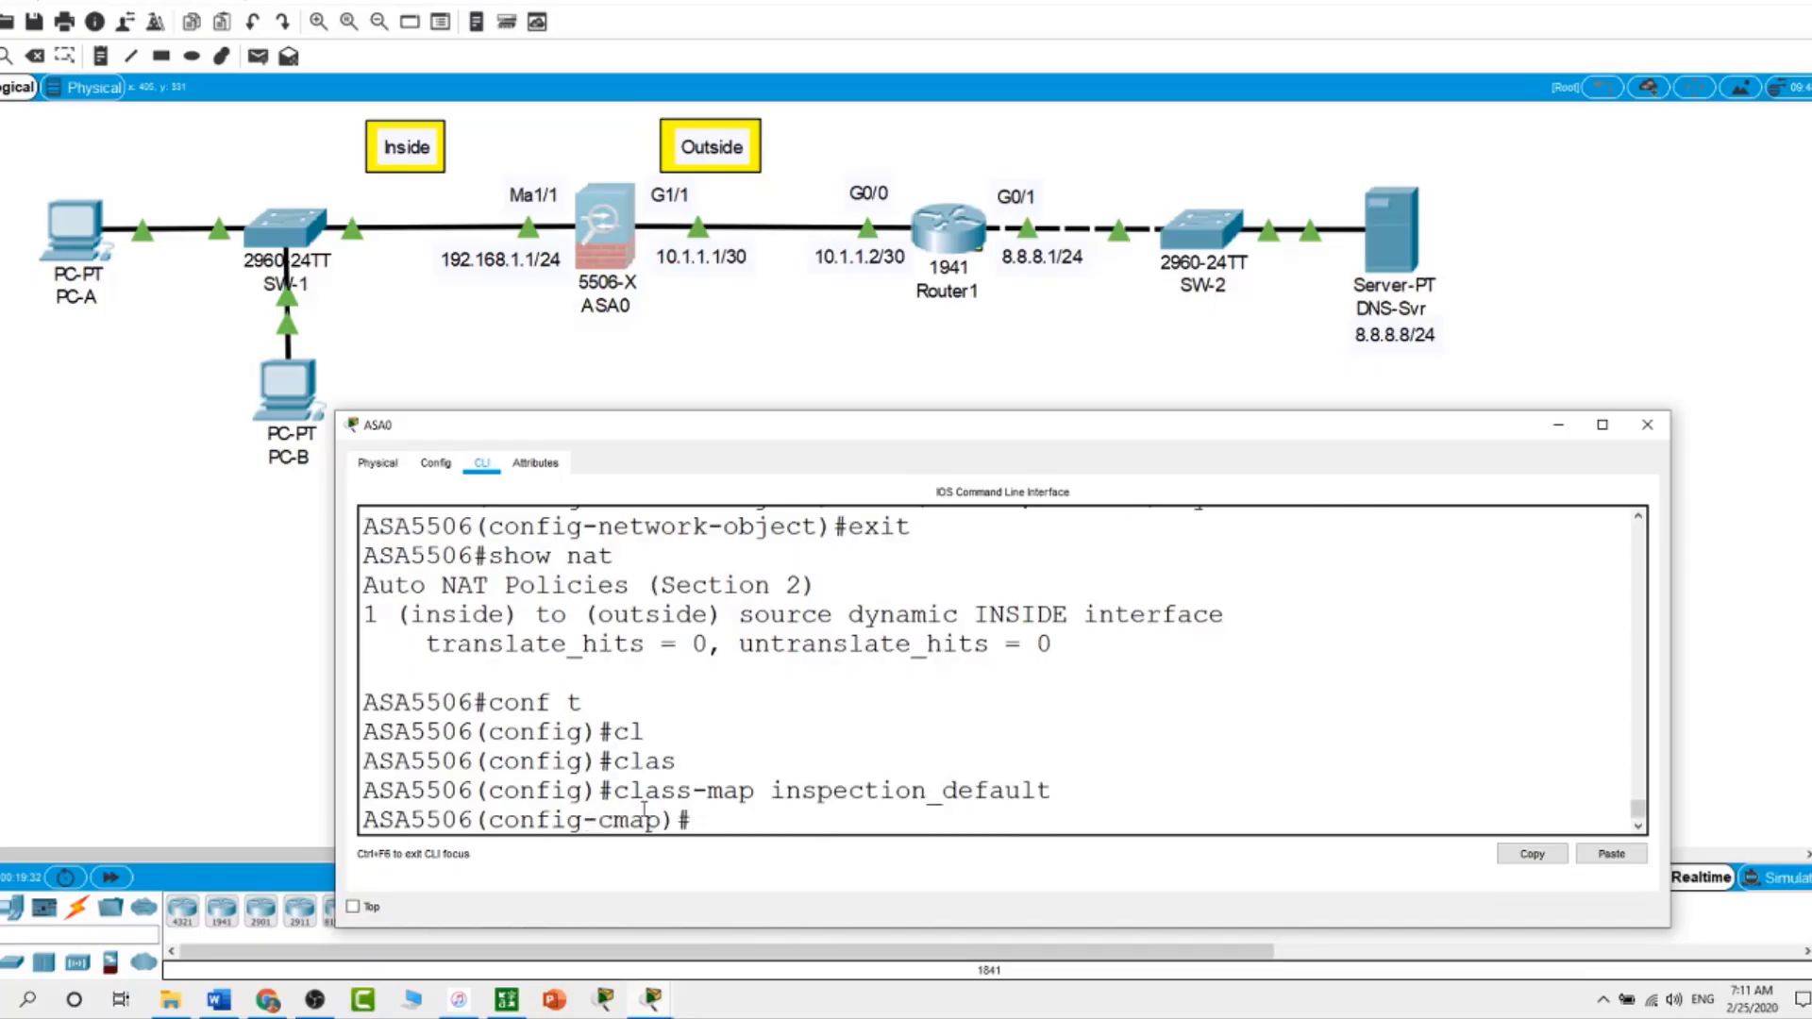
Make the class map match default-inspection-traffic, then exit
text(m)
key(Tab)
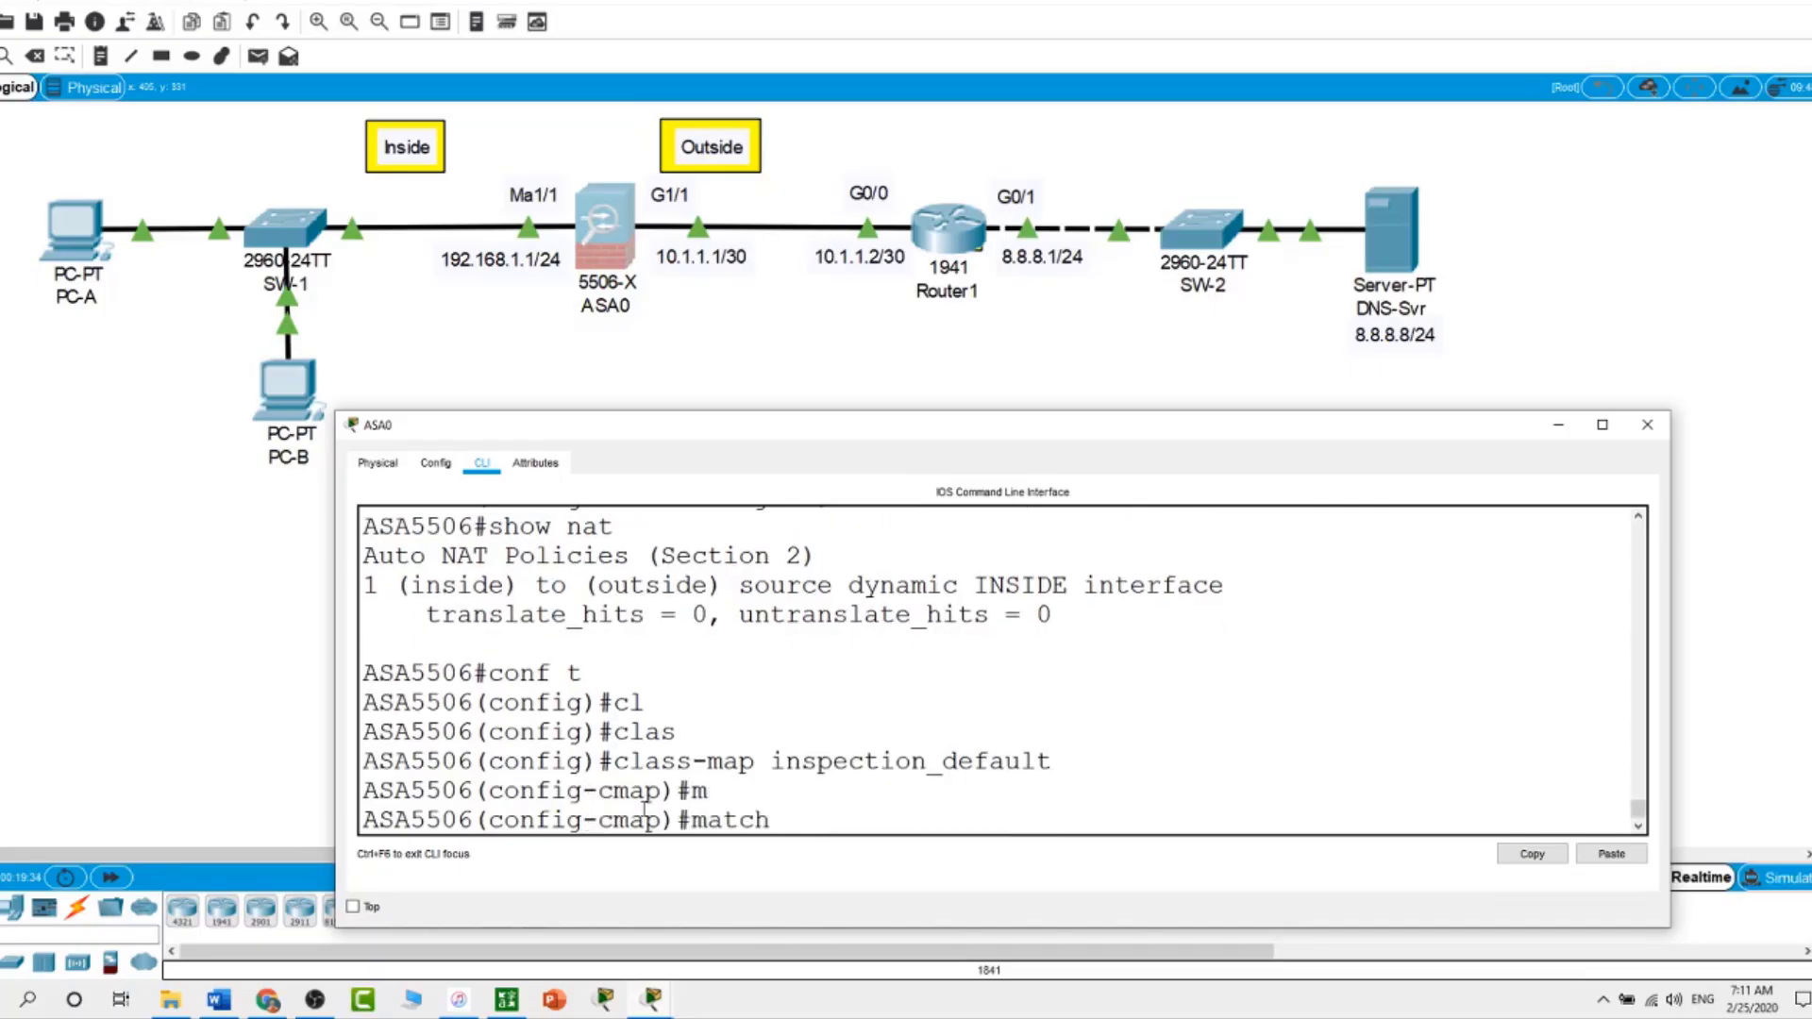
text(d)
key(Tab)
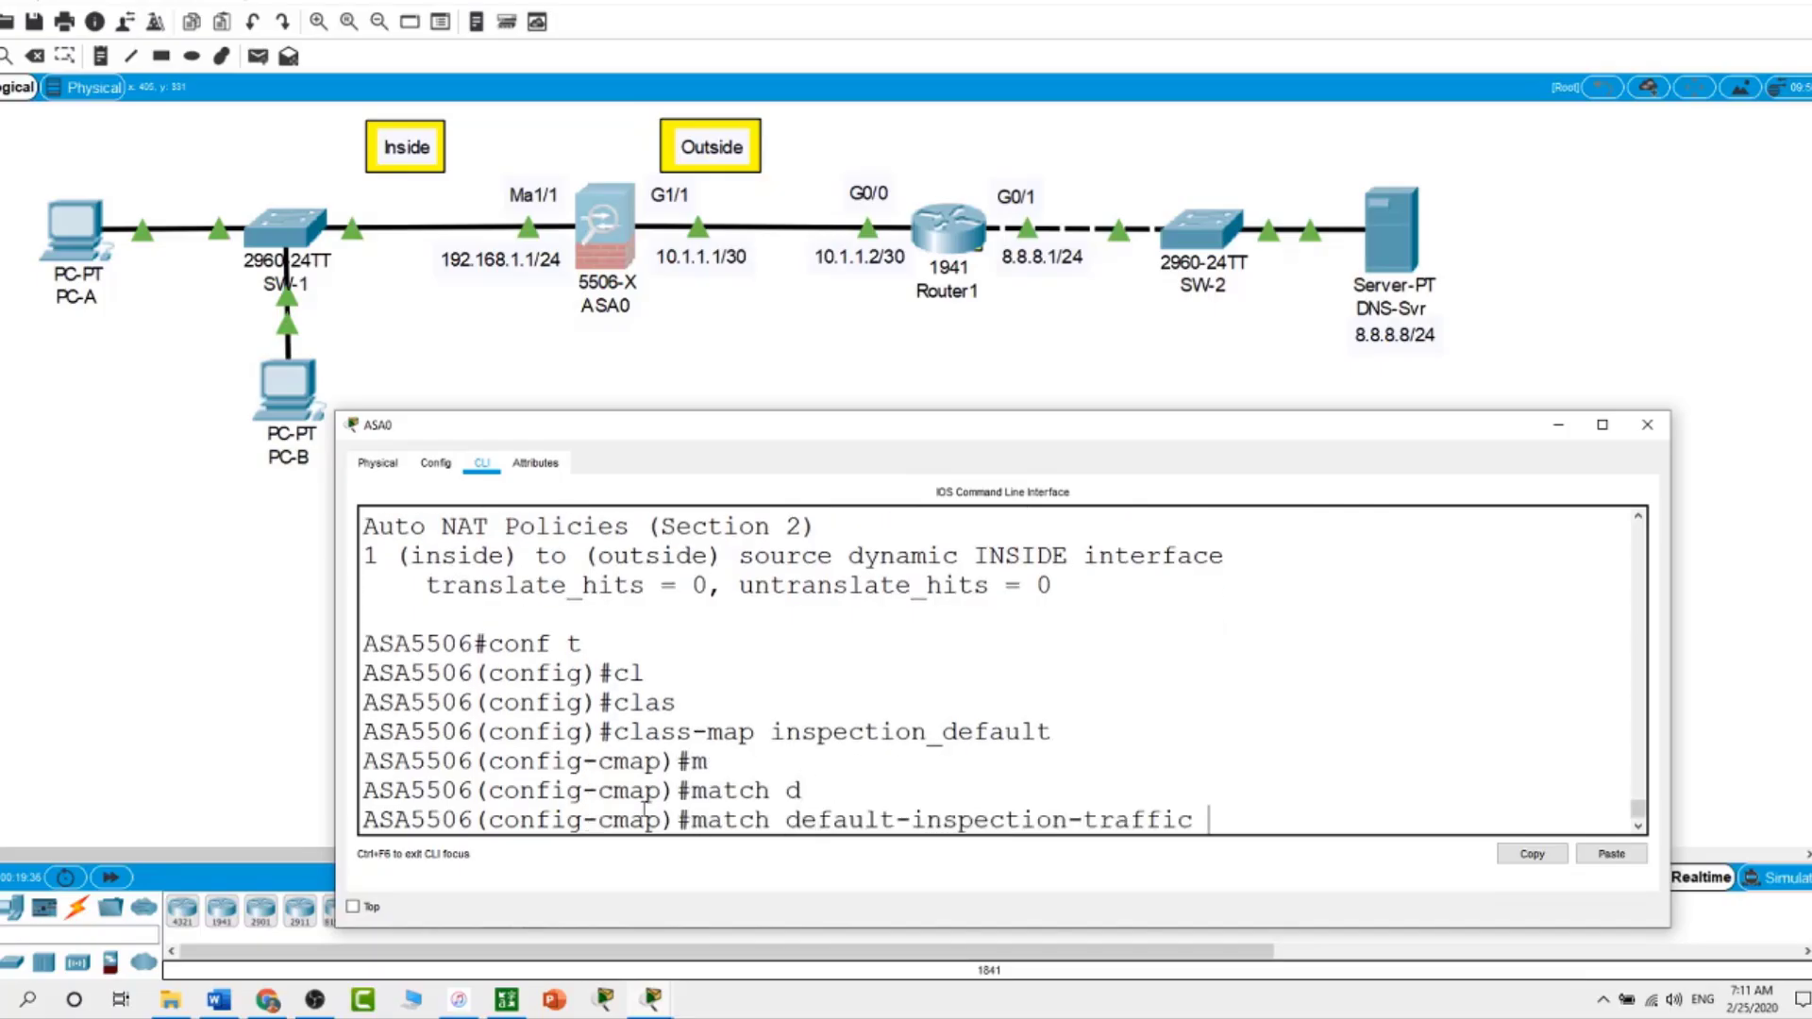
key(Return)
text(exit)
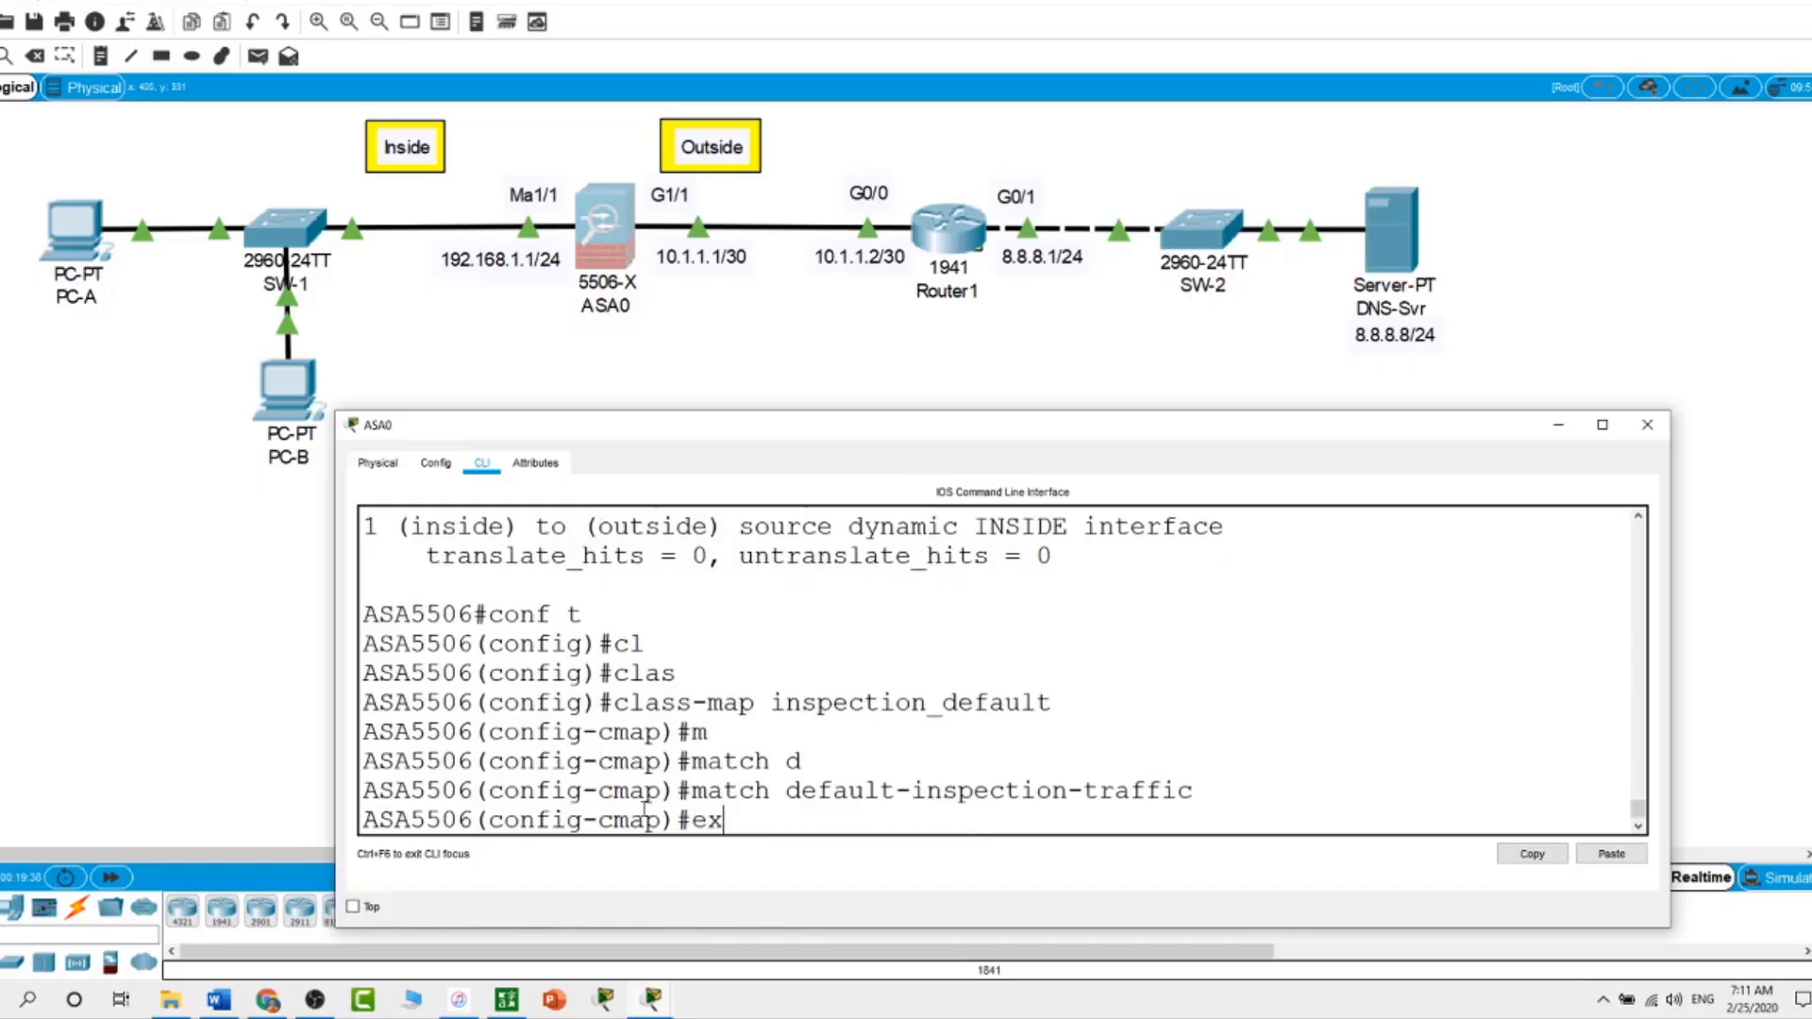
key(Return)
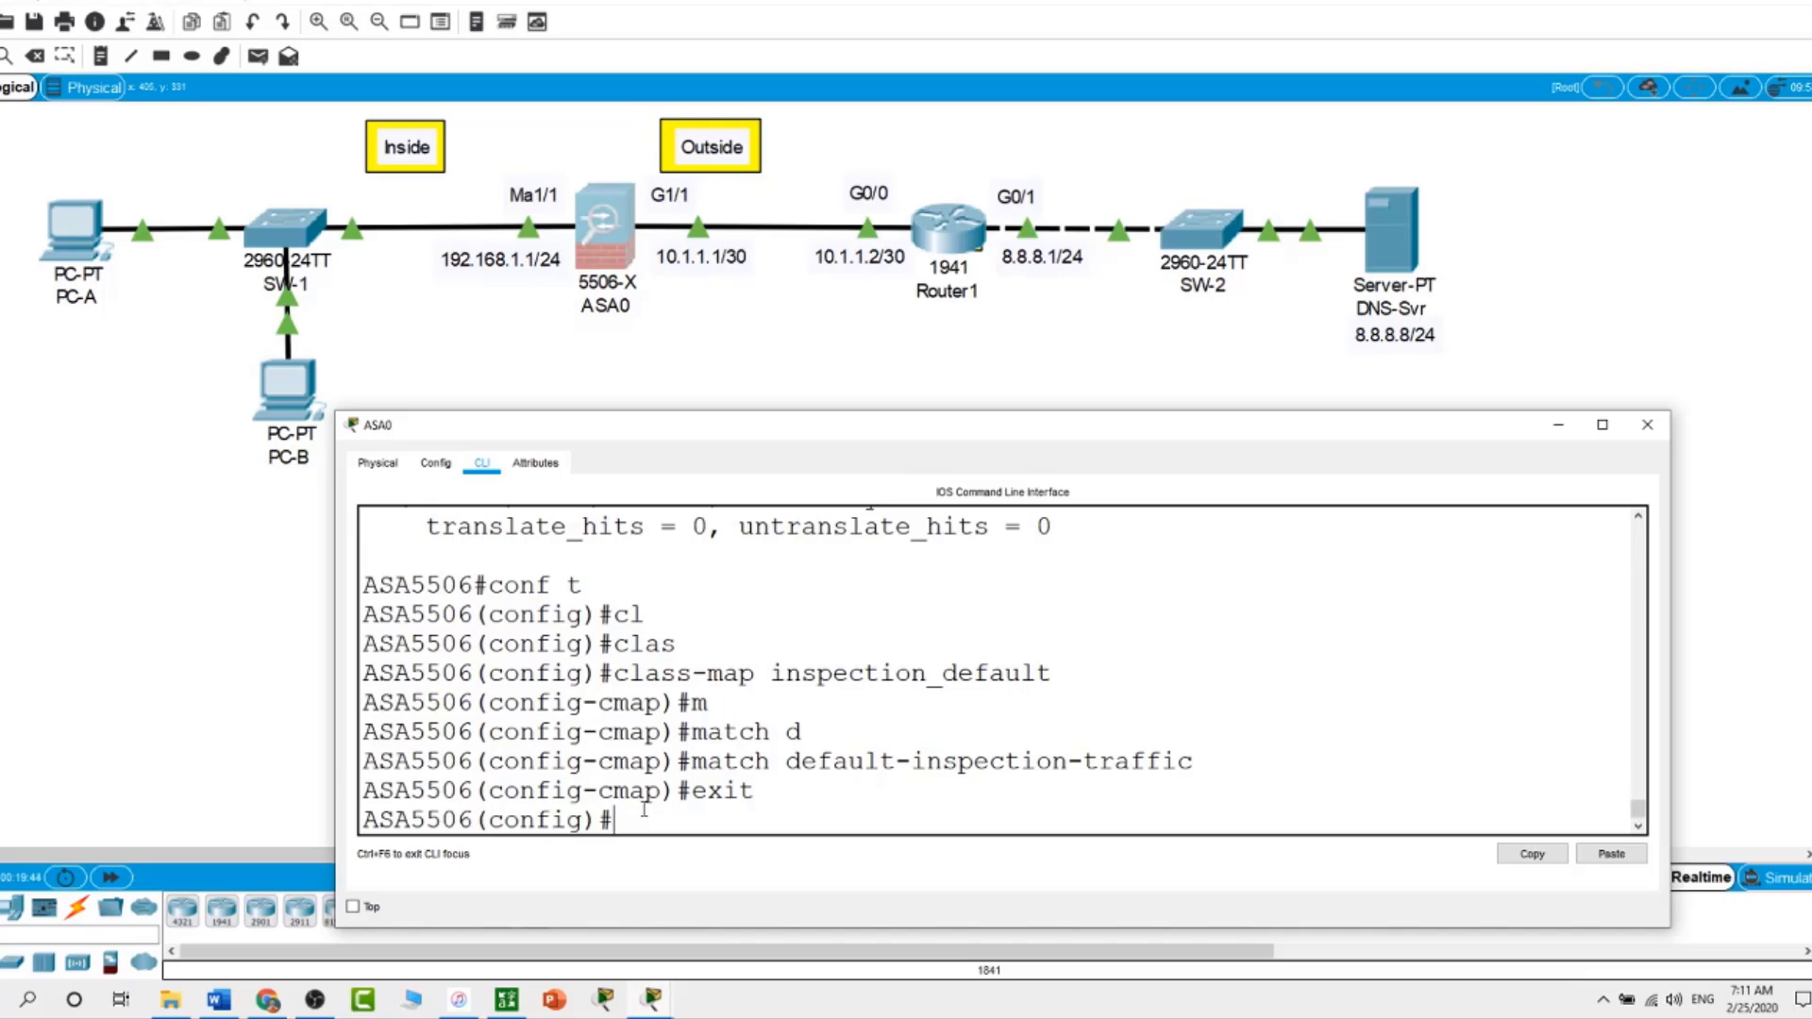
Create policy-map global_policy and attach class inspection_default to it
text(poli)
key(Tab)
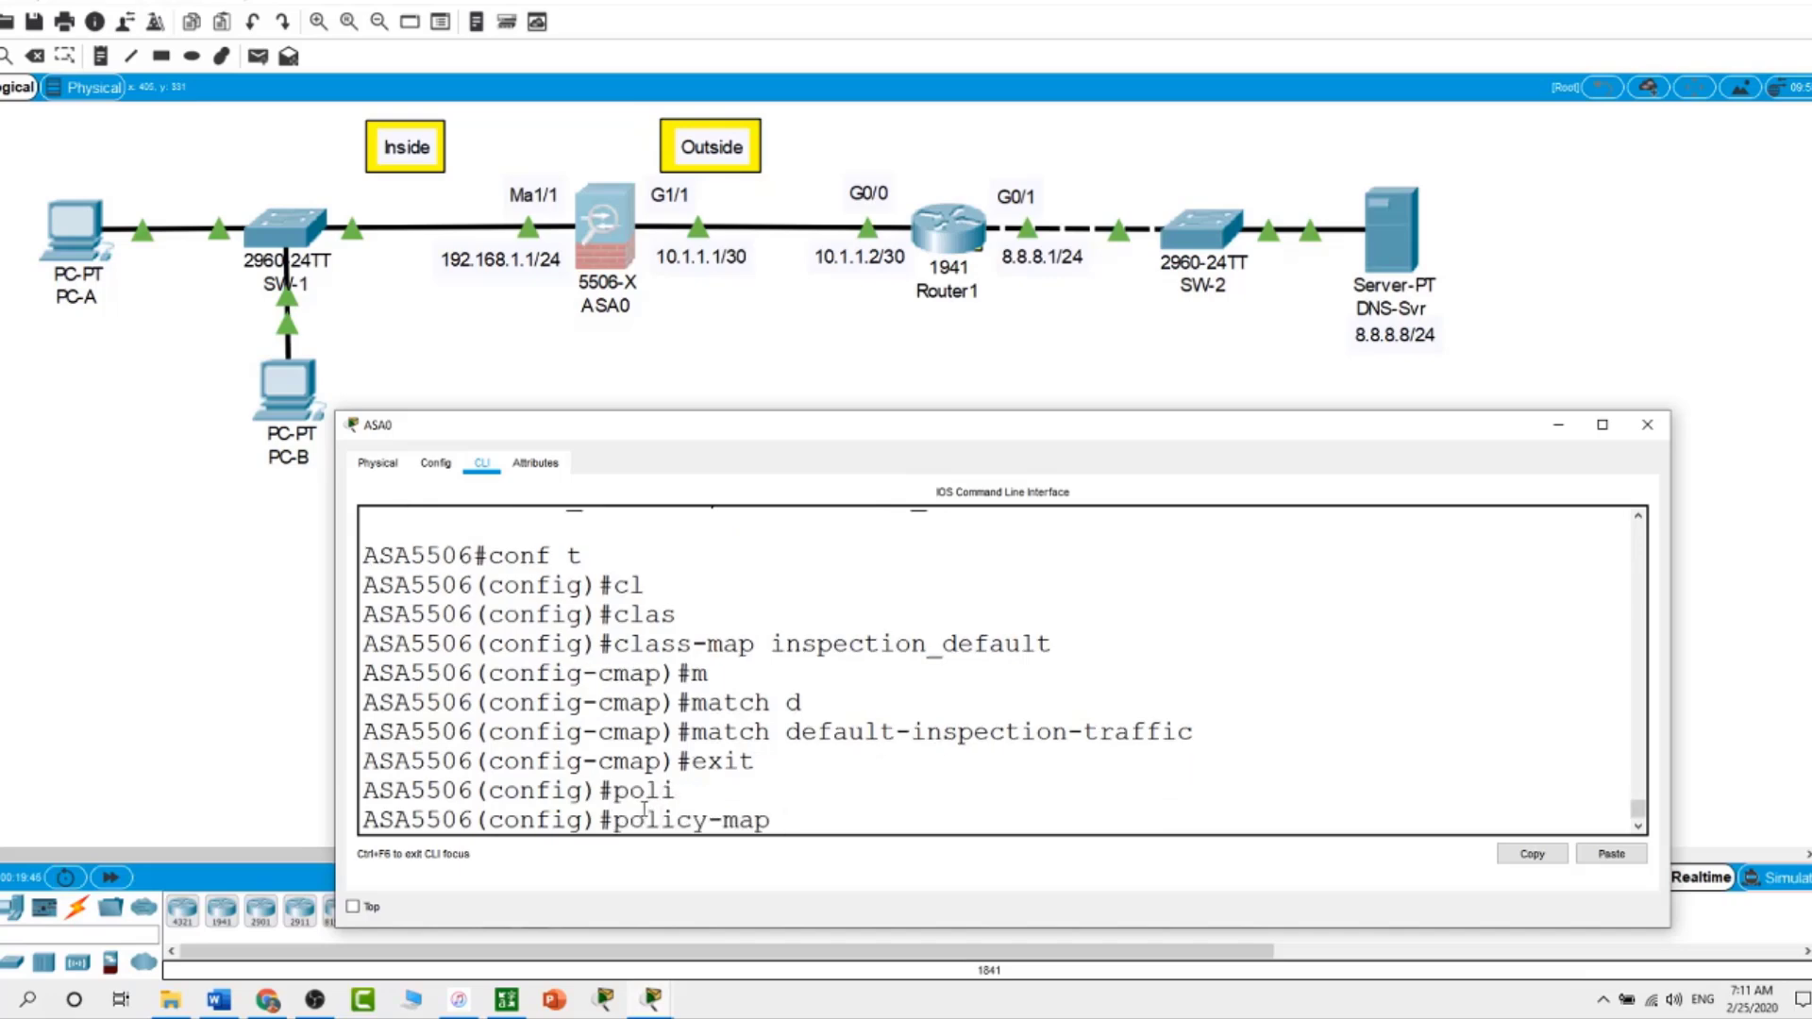
text(global_pool)
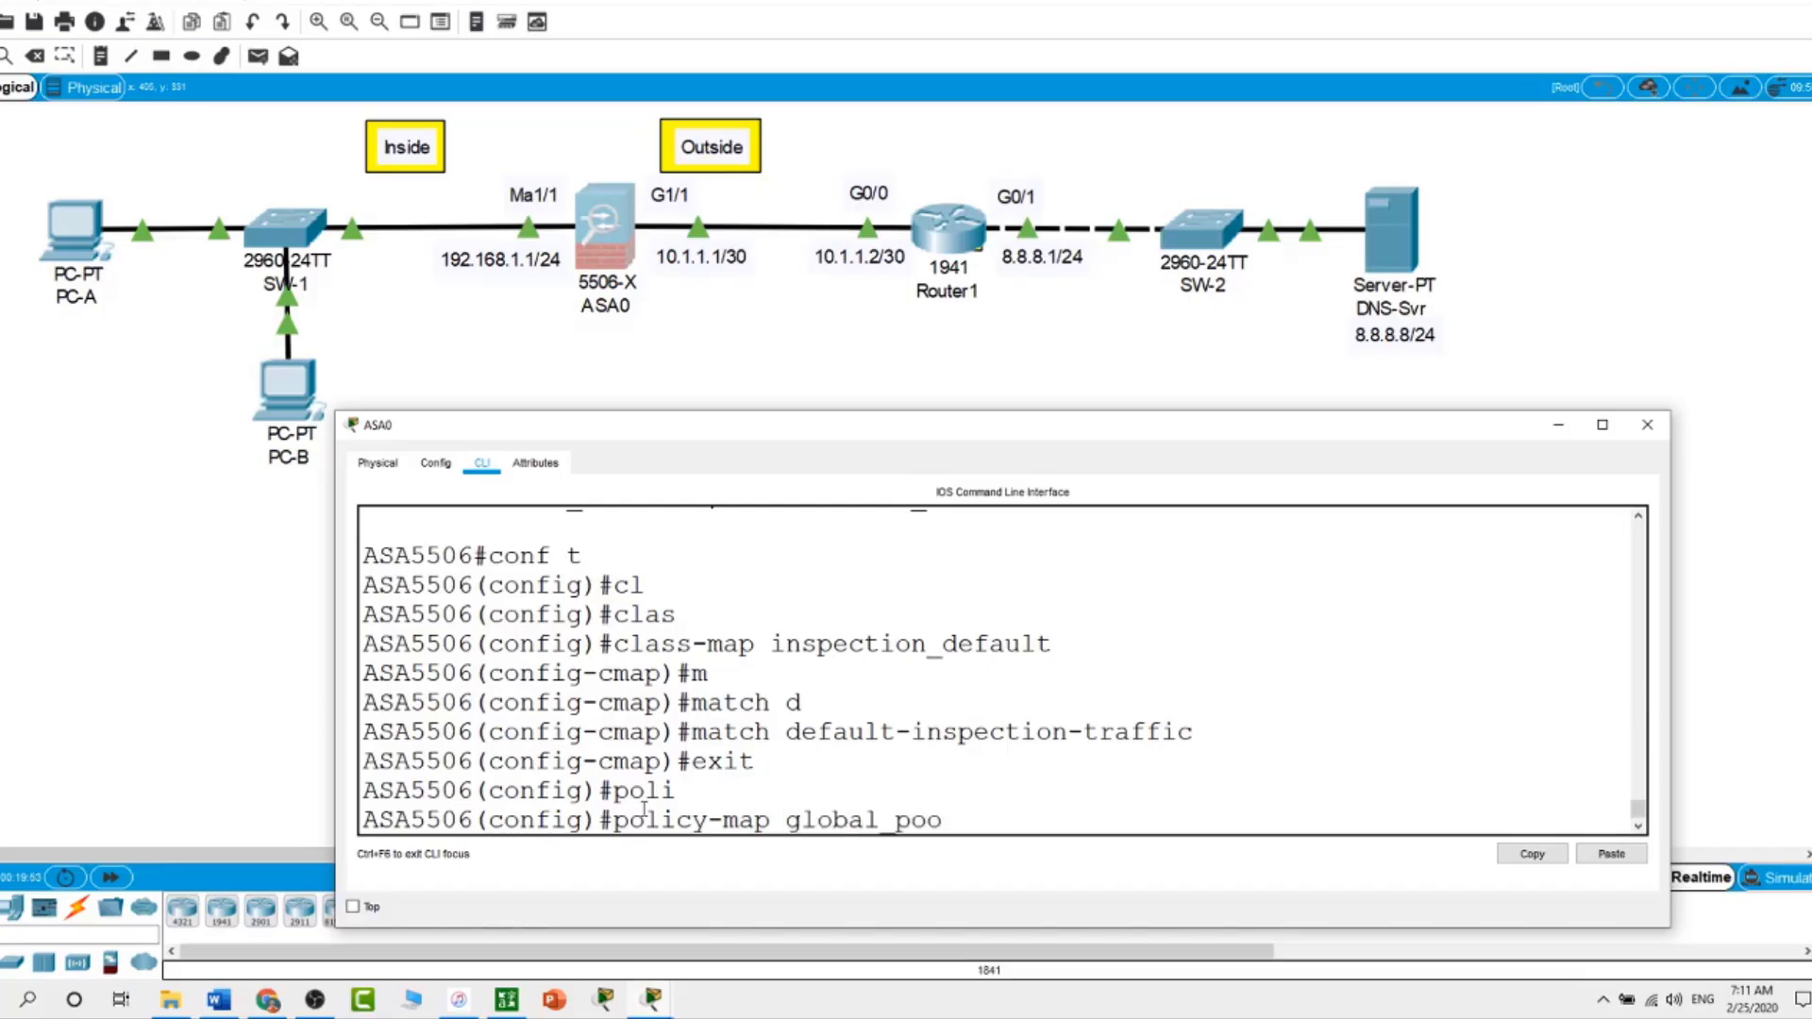
key(BackSpace)
key(BackSpace)
text(licy)
key(Return)
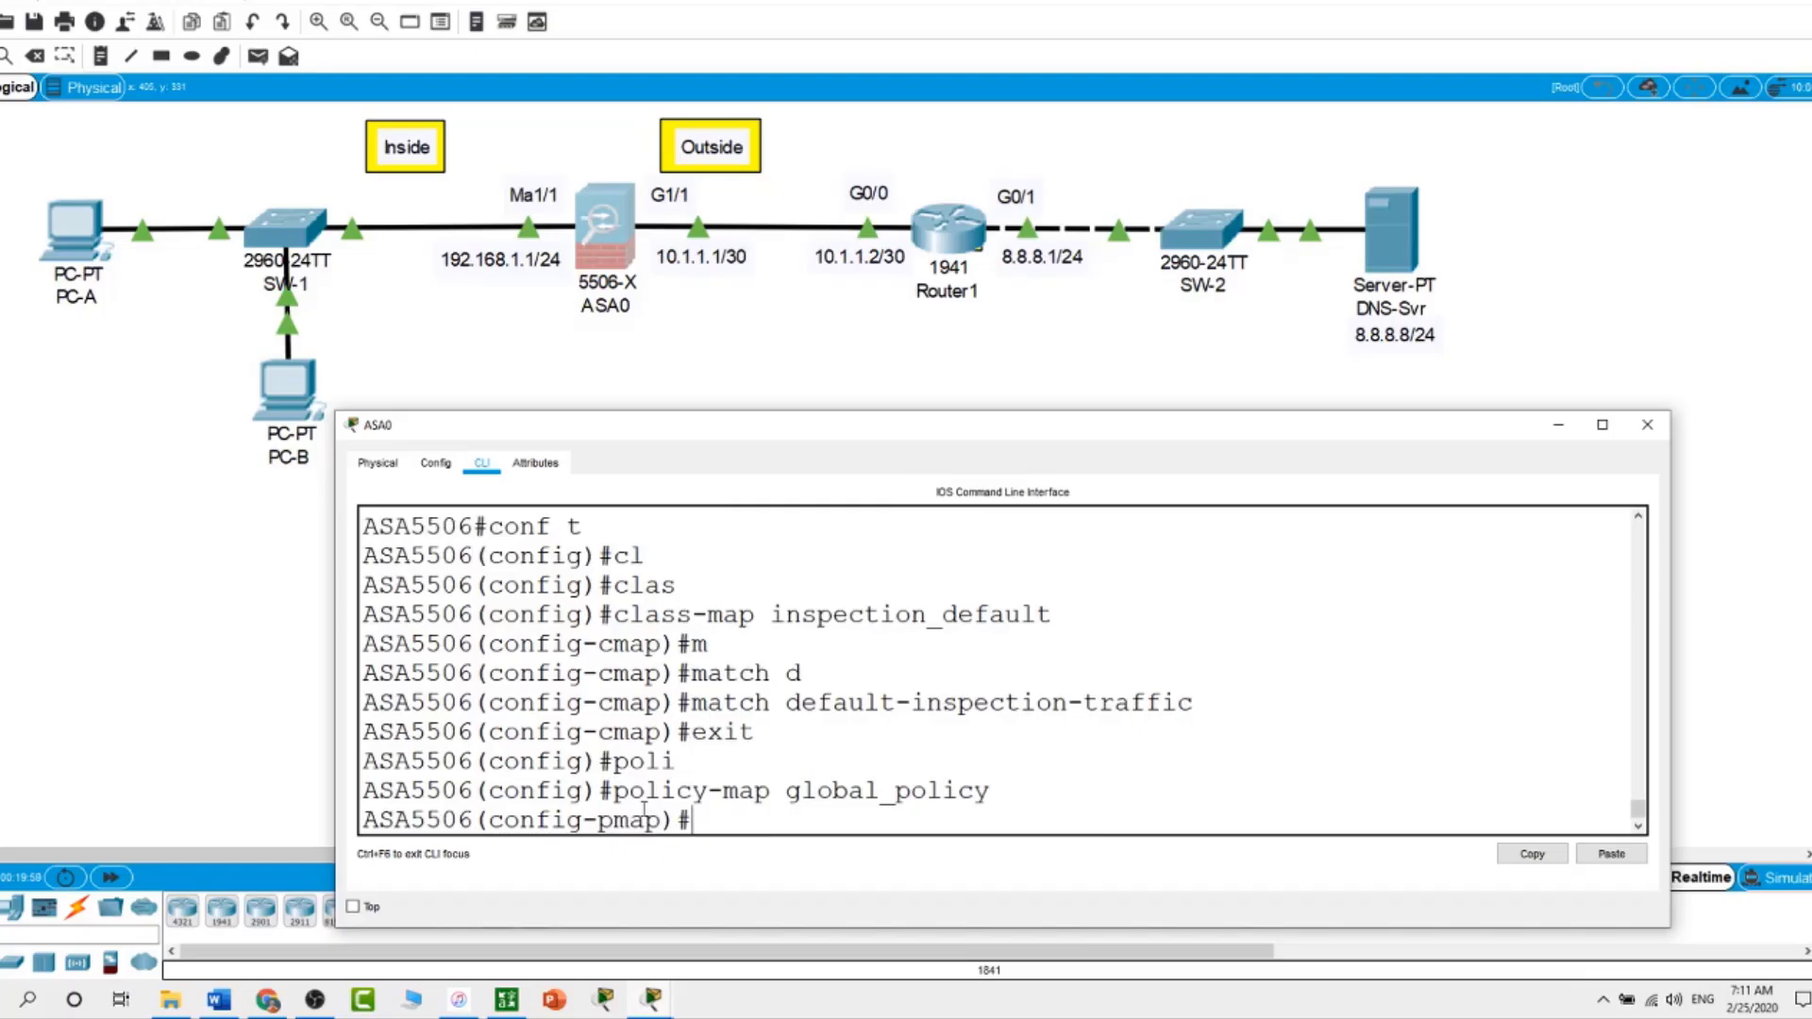
text(cl)
key(Tab)
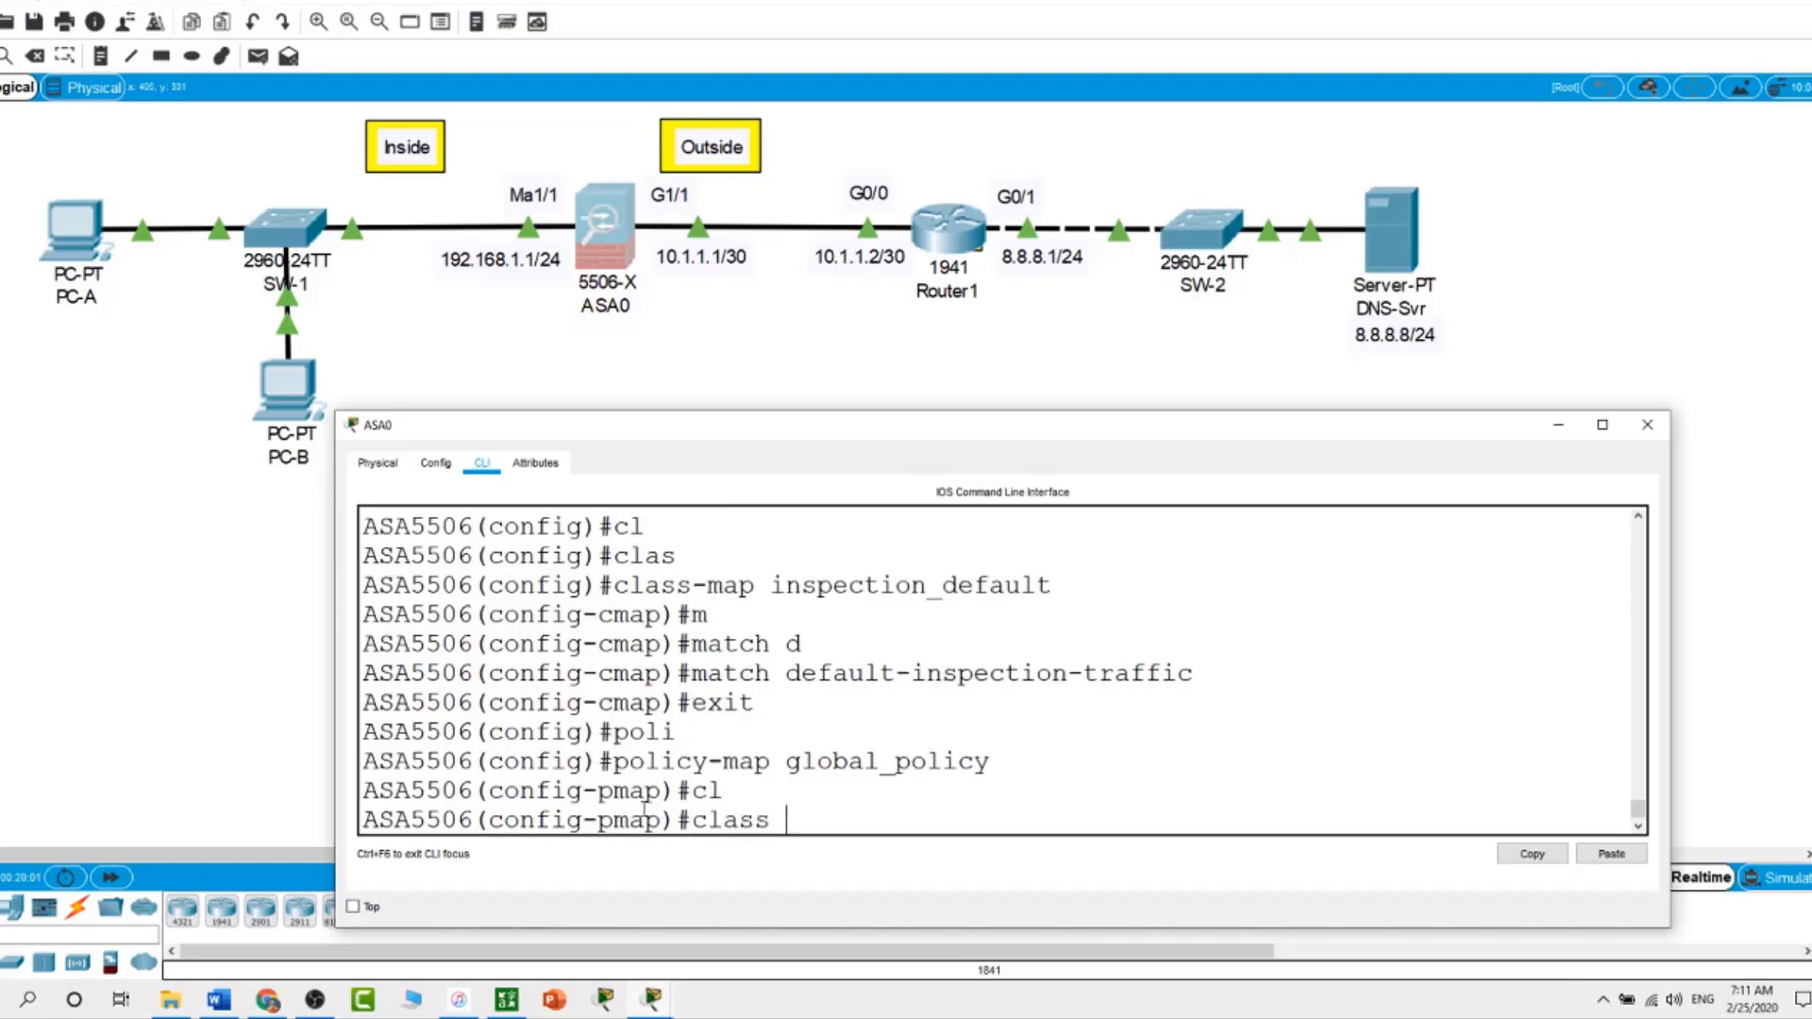
text(inspection_defalut)
key(Return)
text(clas)
key(Tab)
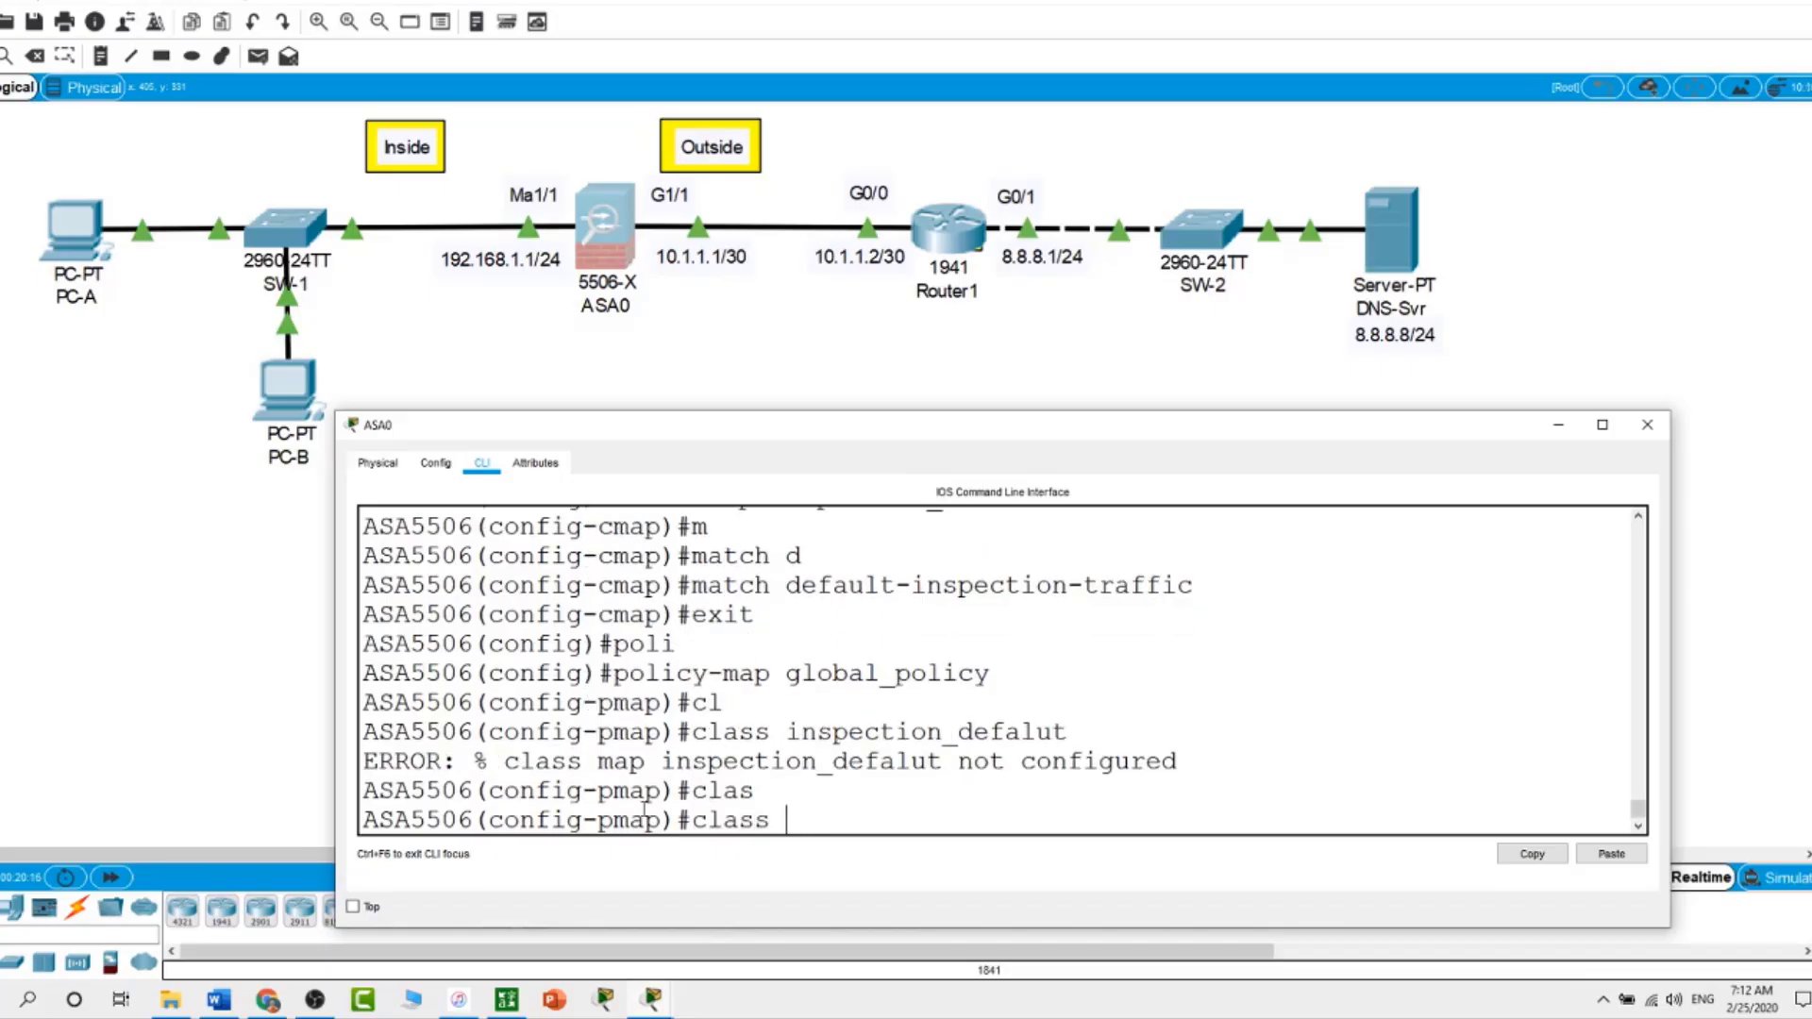
text(inspection_de)
text(fault)
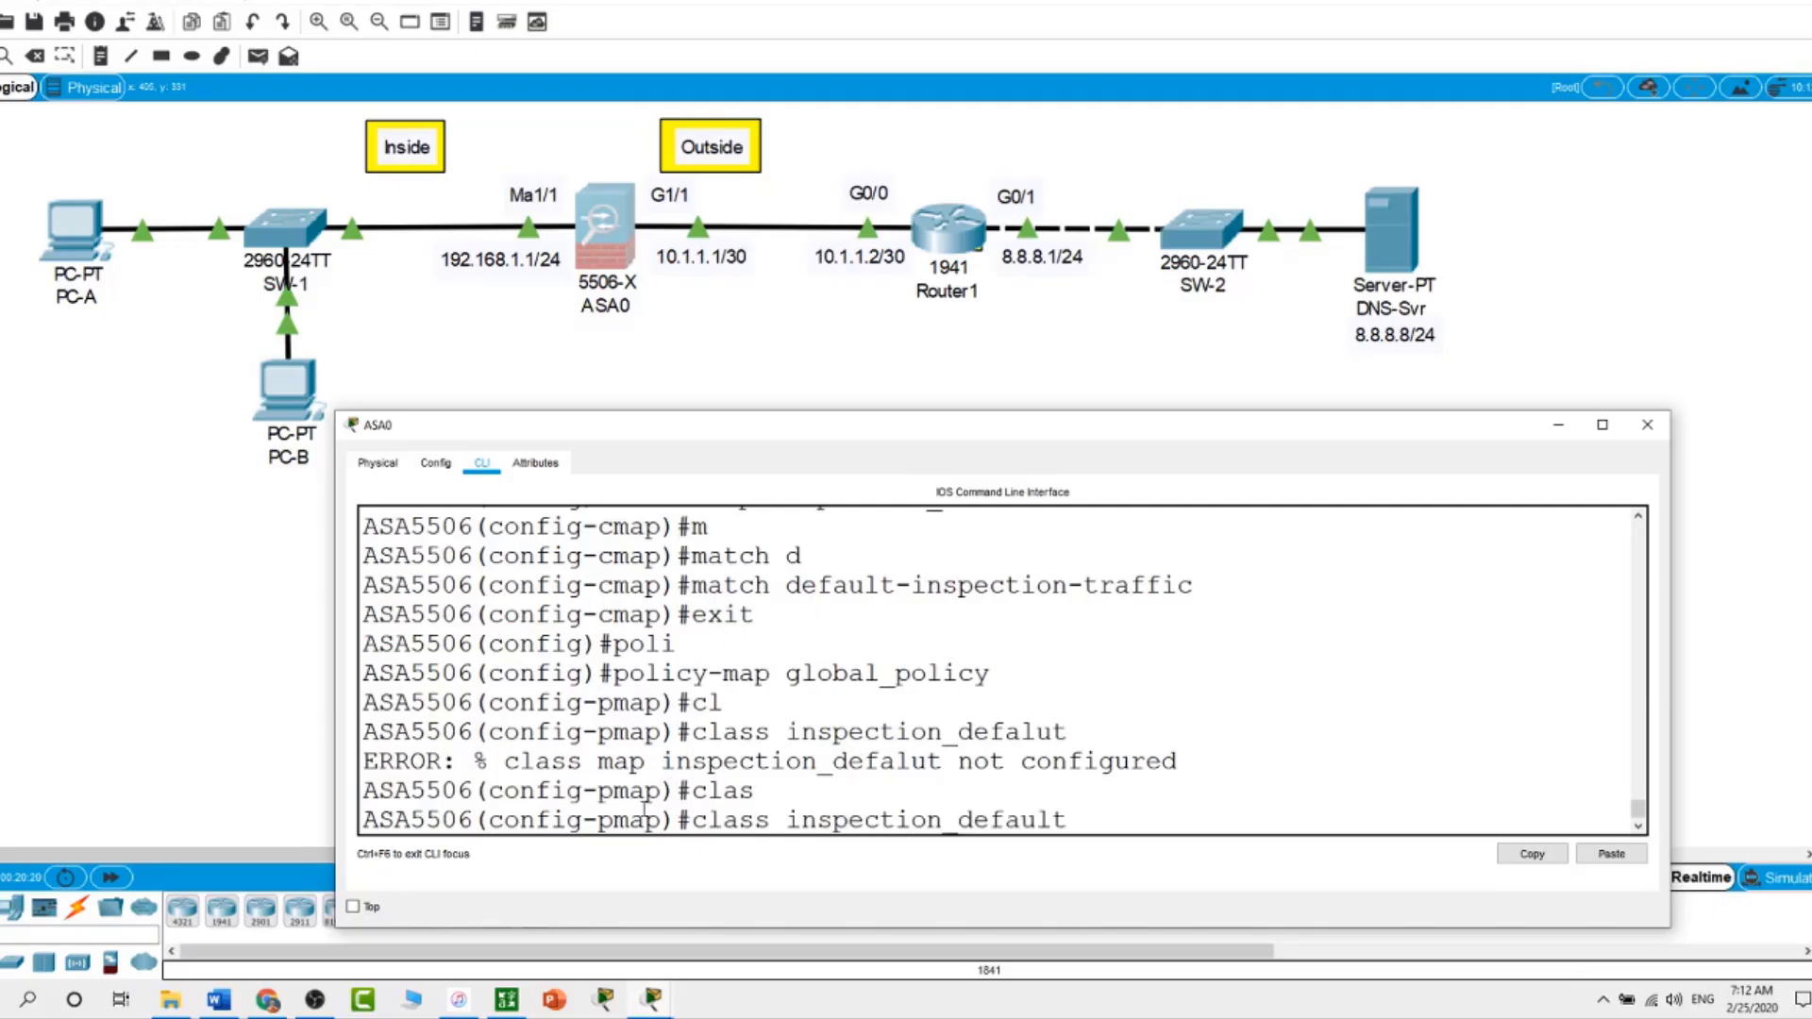
key(Return)
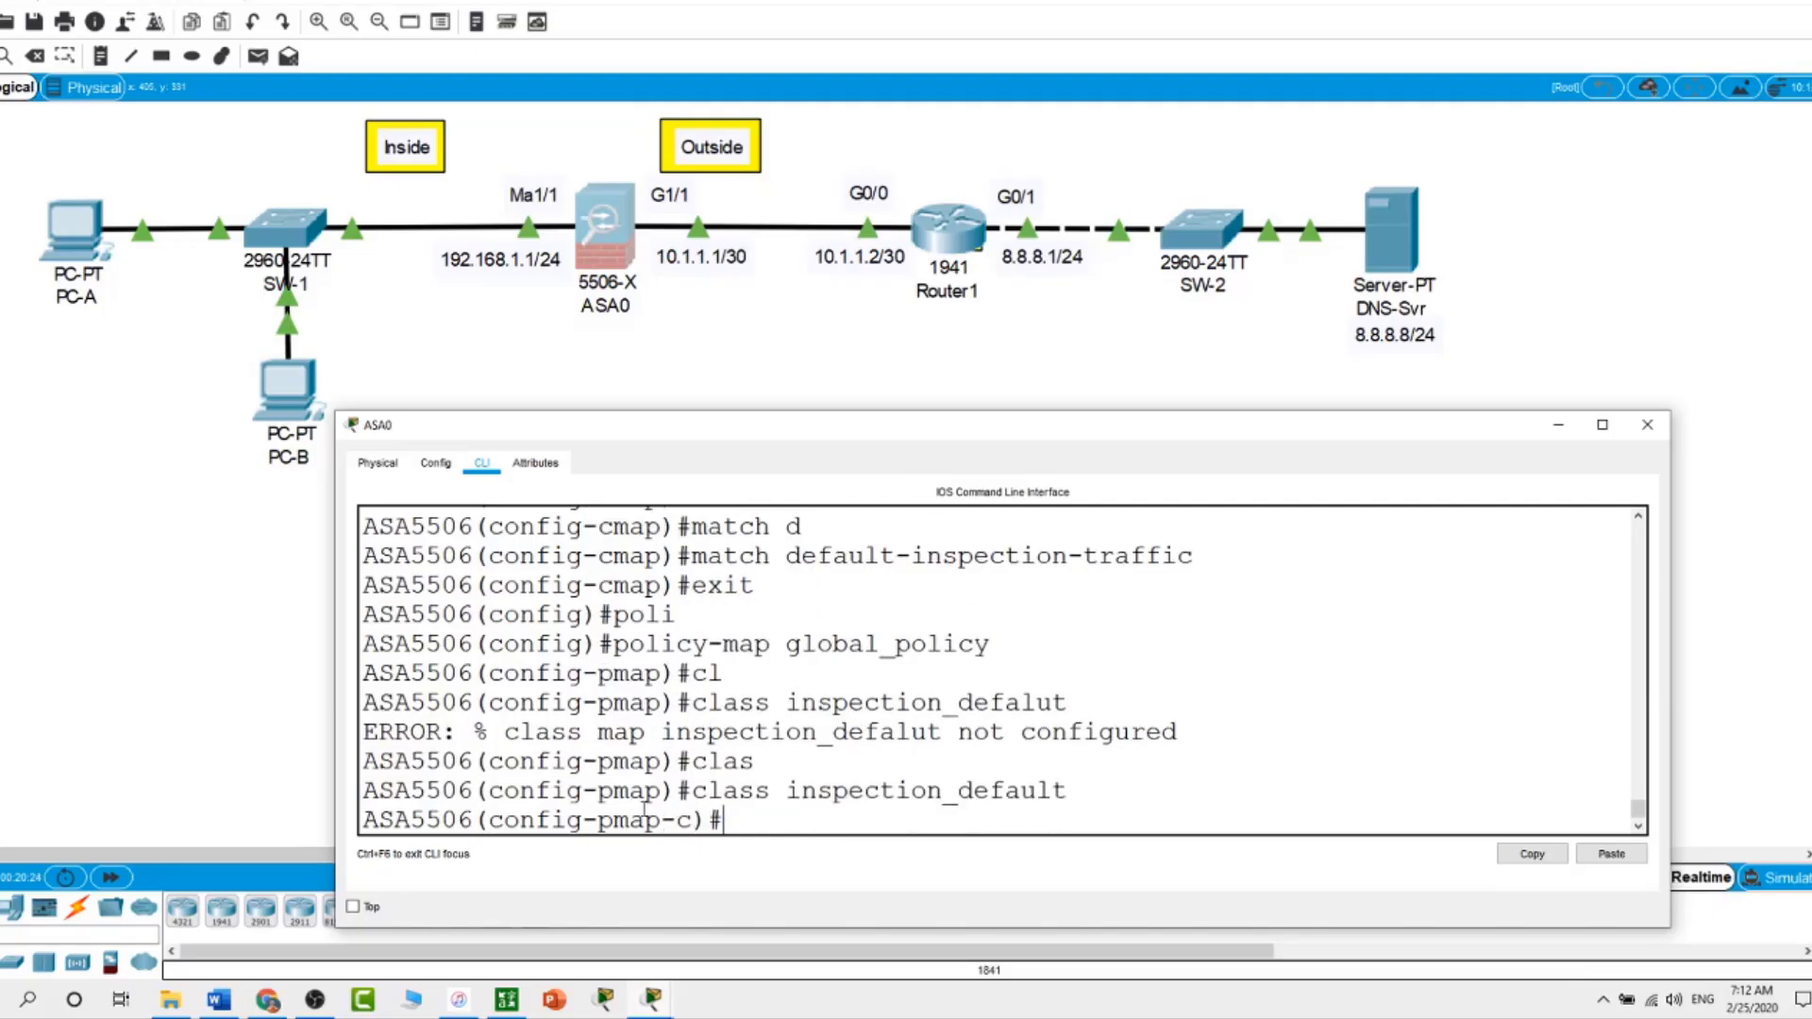
Add inspect icmp under the class and exit back to global config
text(in)
key(Tab)
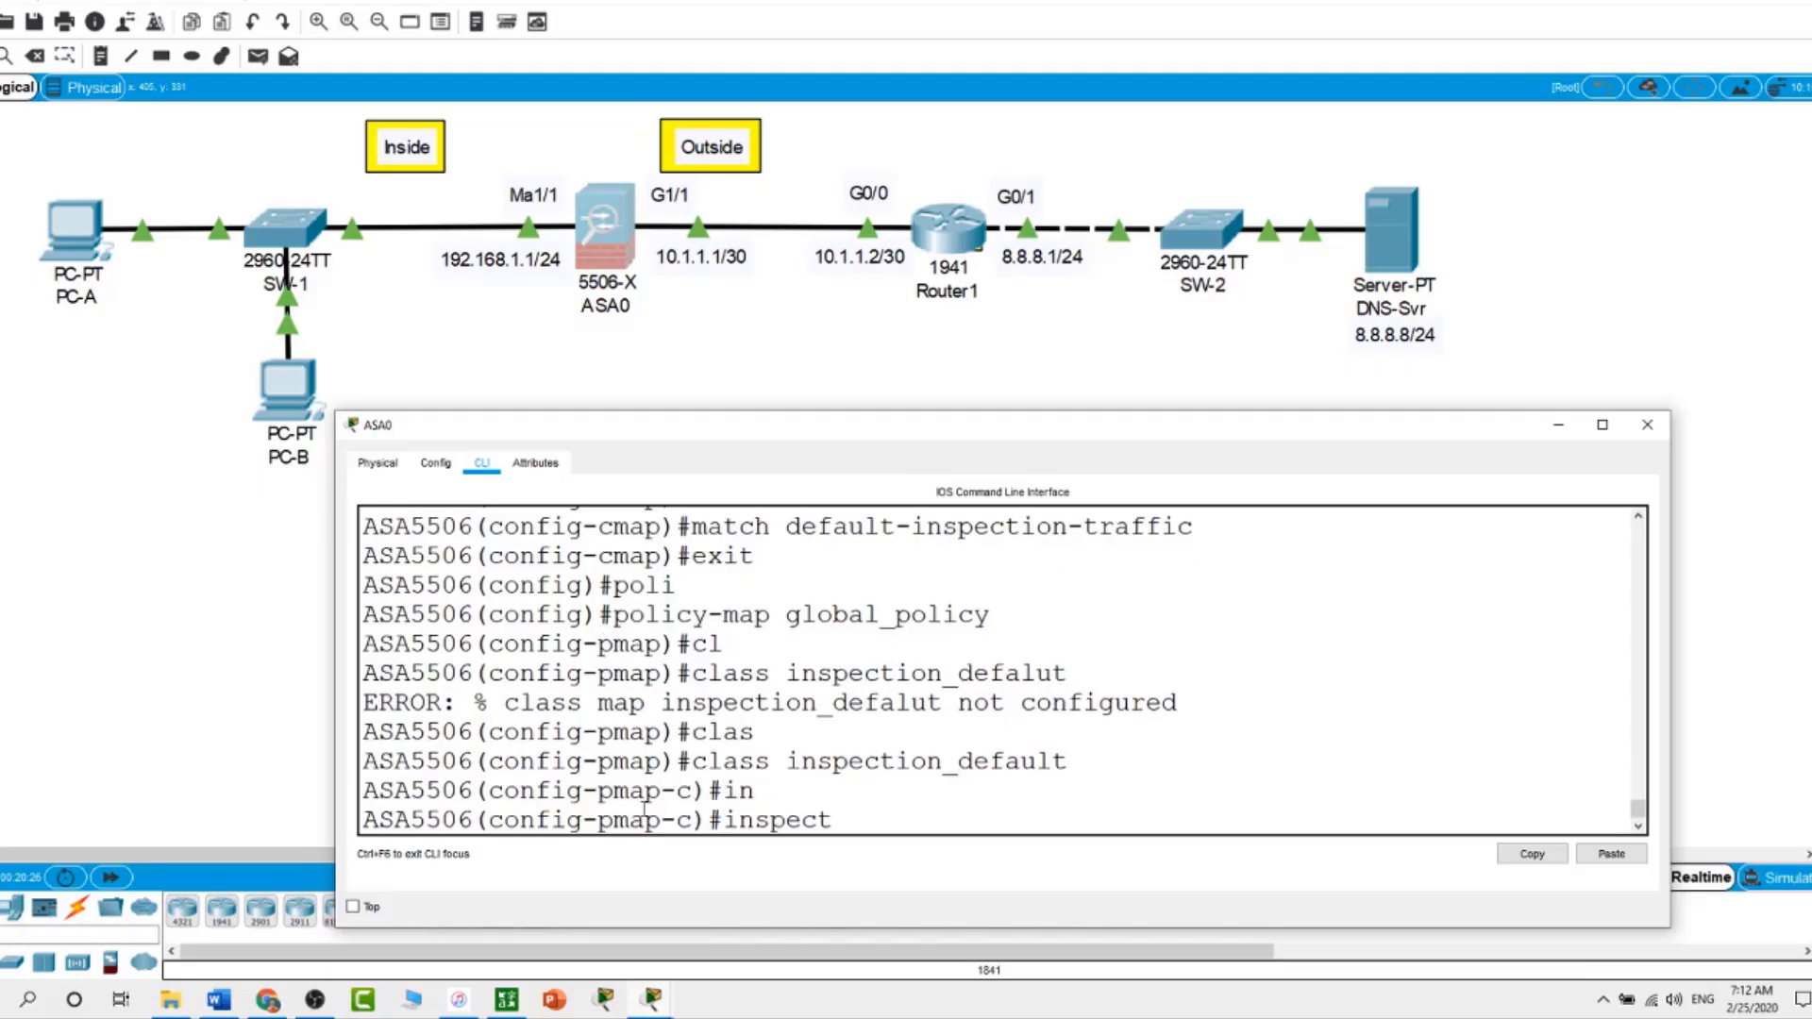
text(icmp)
key(Return)
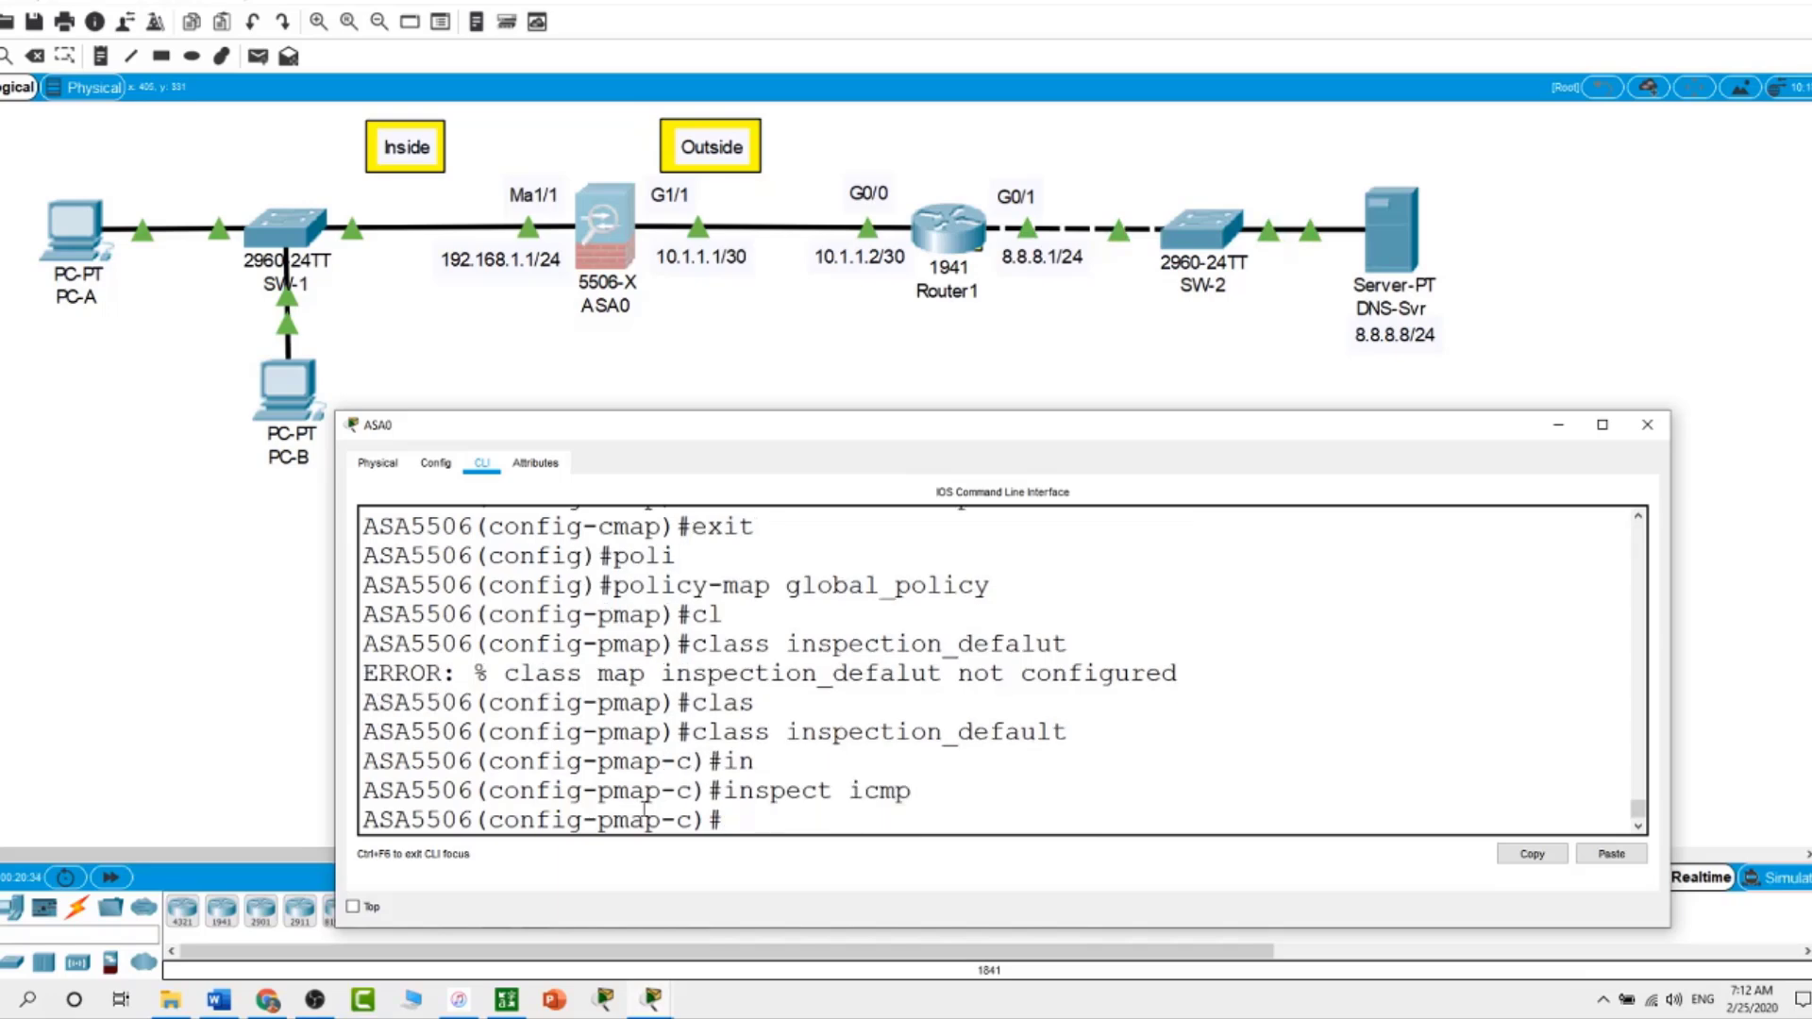
text(exit)
key(Return)
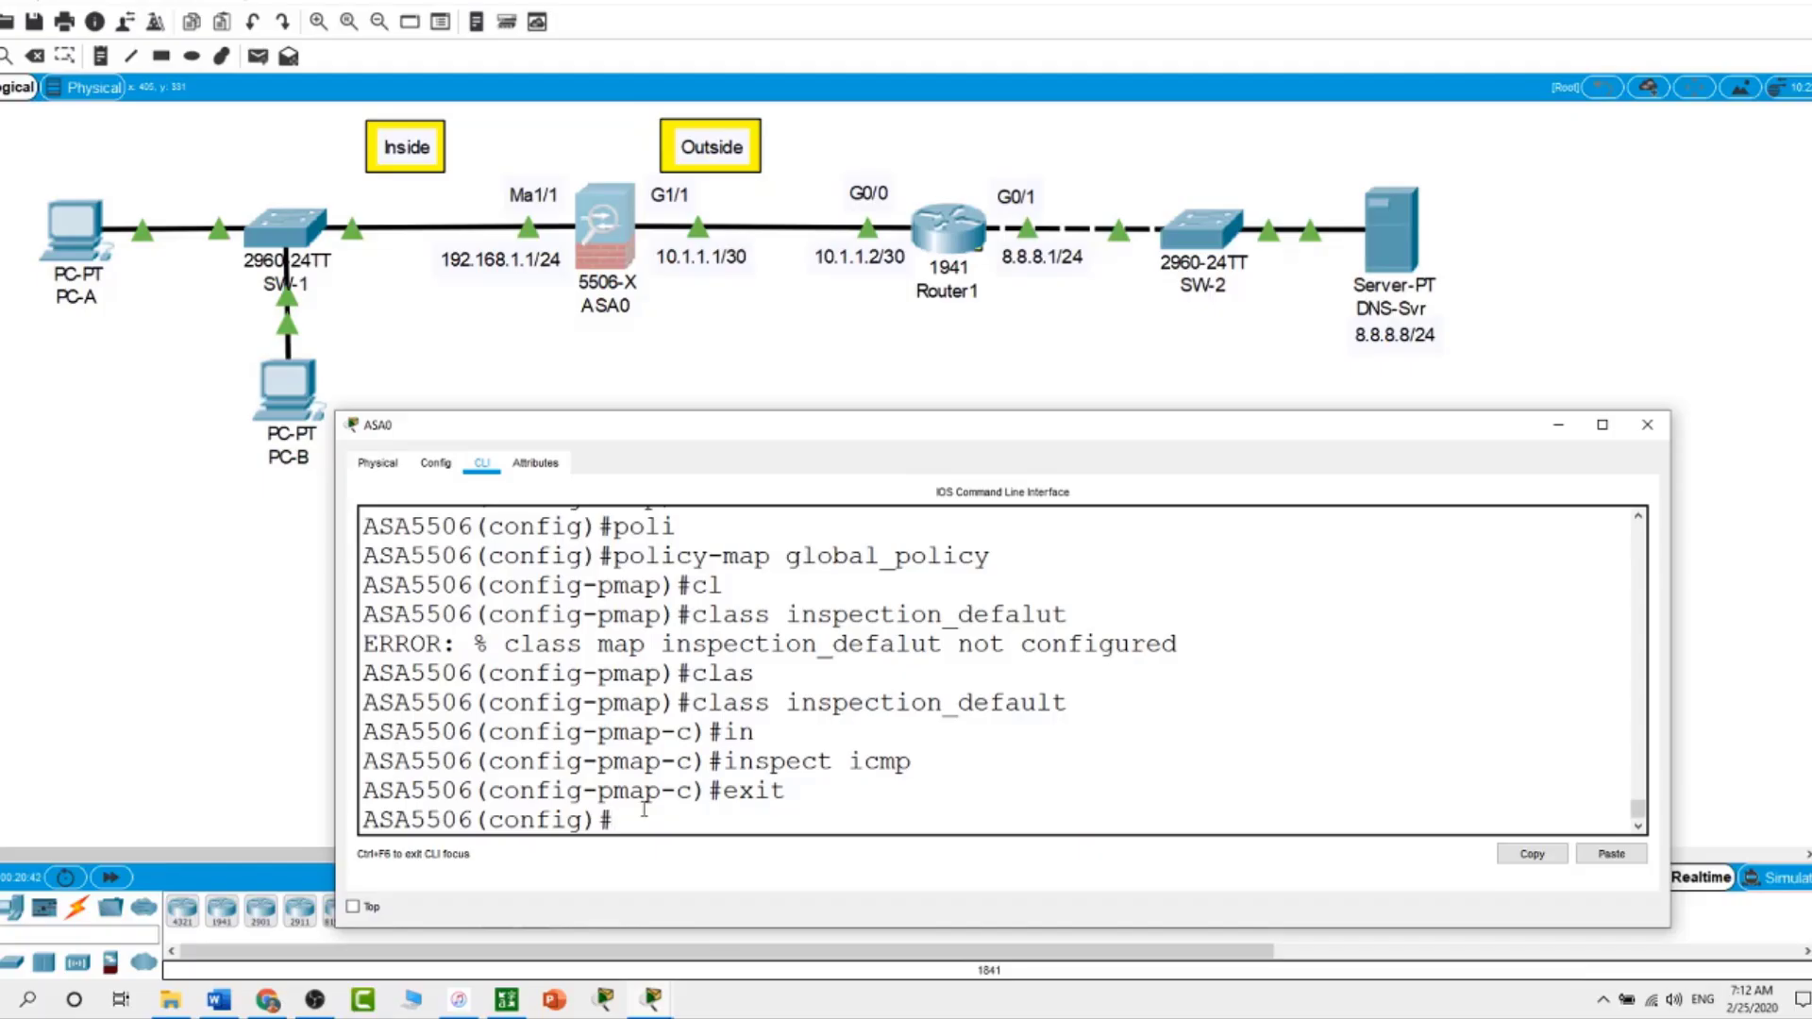
Enter 'service-policy global_policy global' on ASA0 and scroll back to review the commands
text(se)
key(Tab)
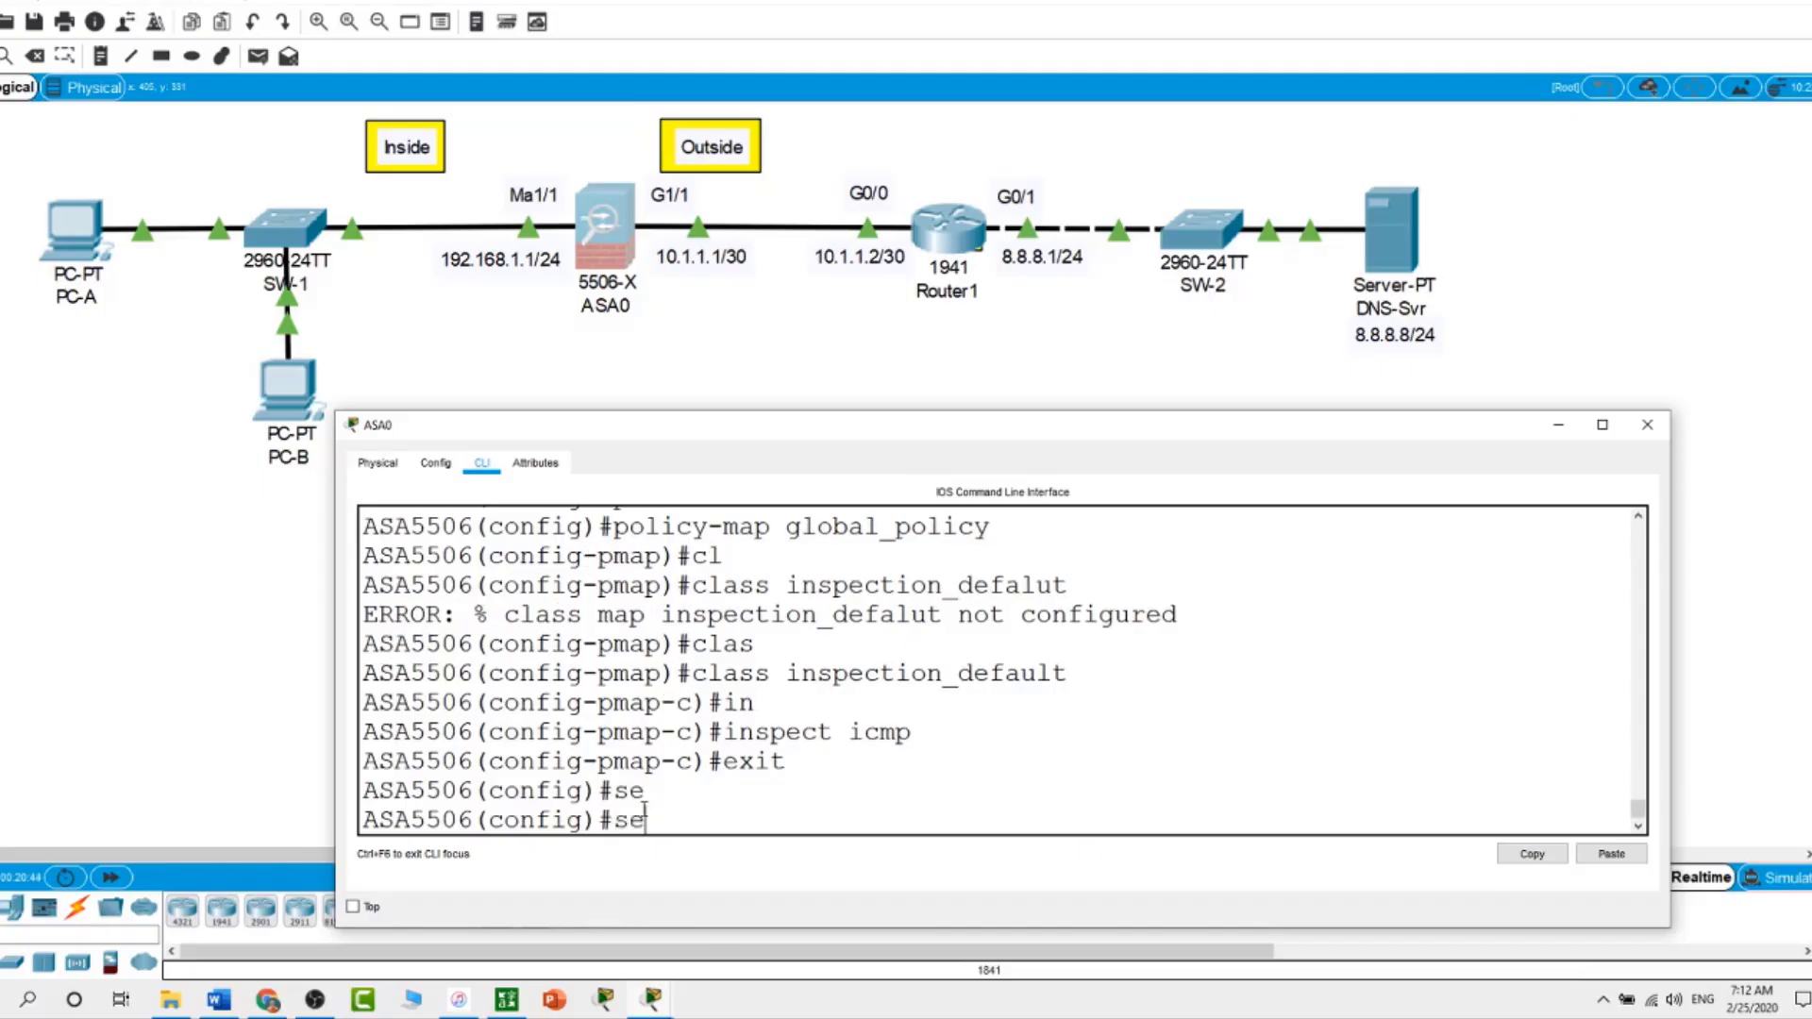
text(rv)
key(Tab)
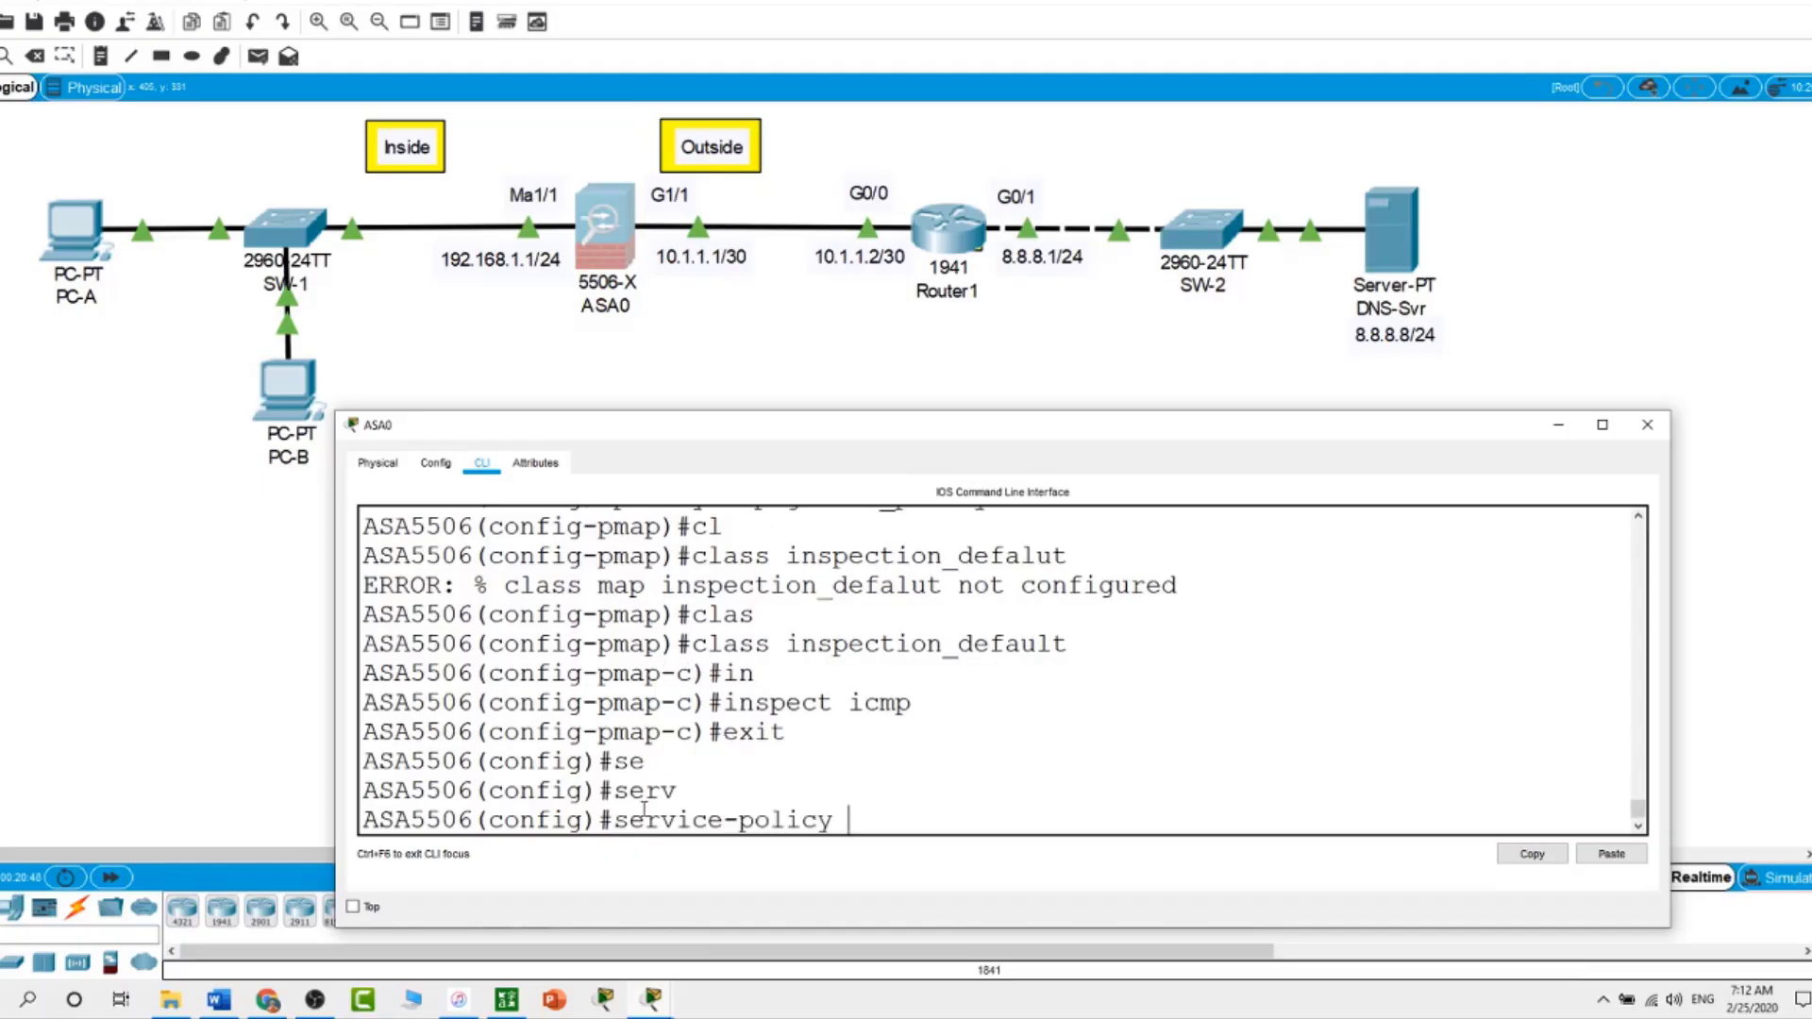
text(global_po)
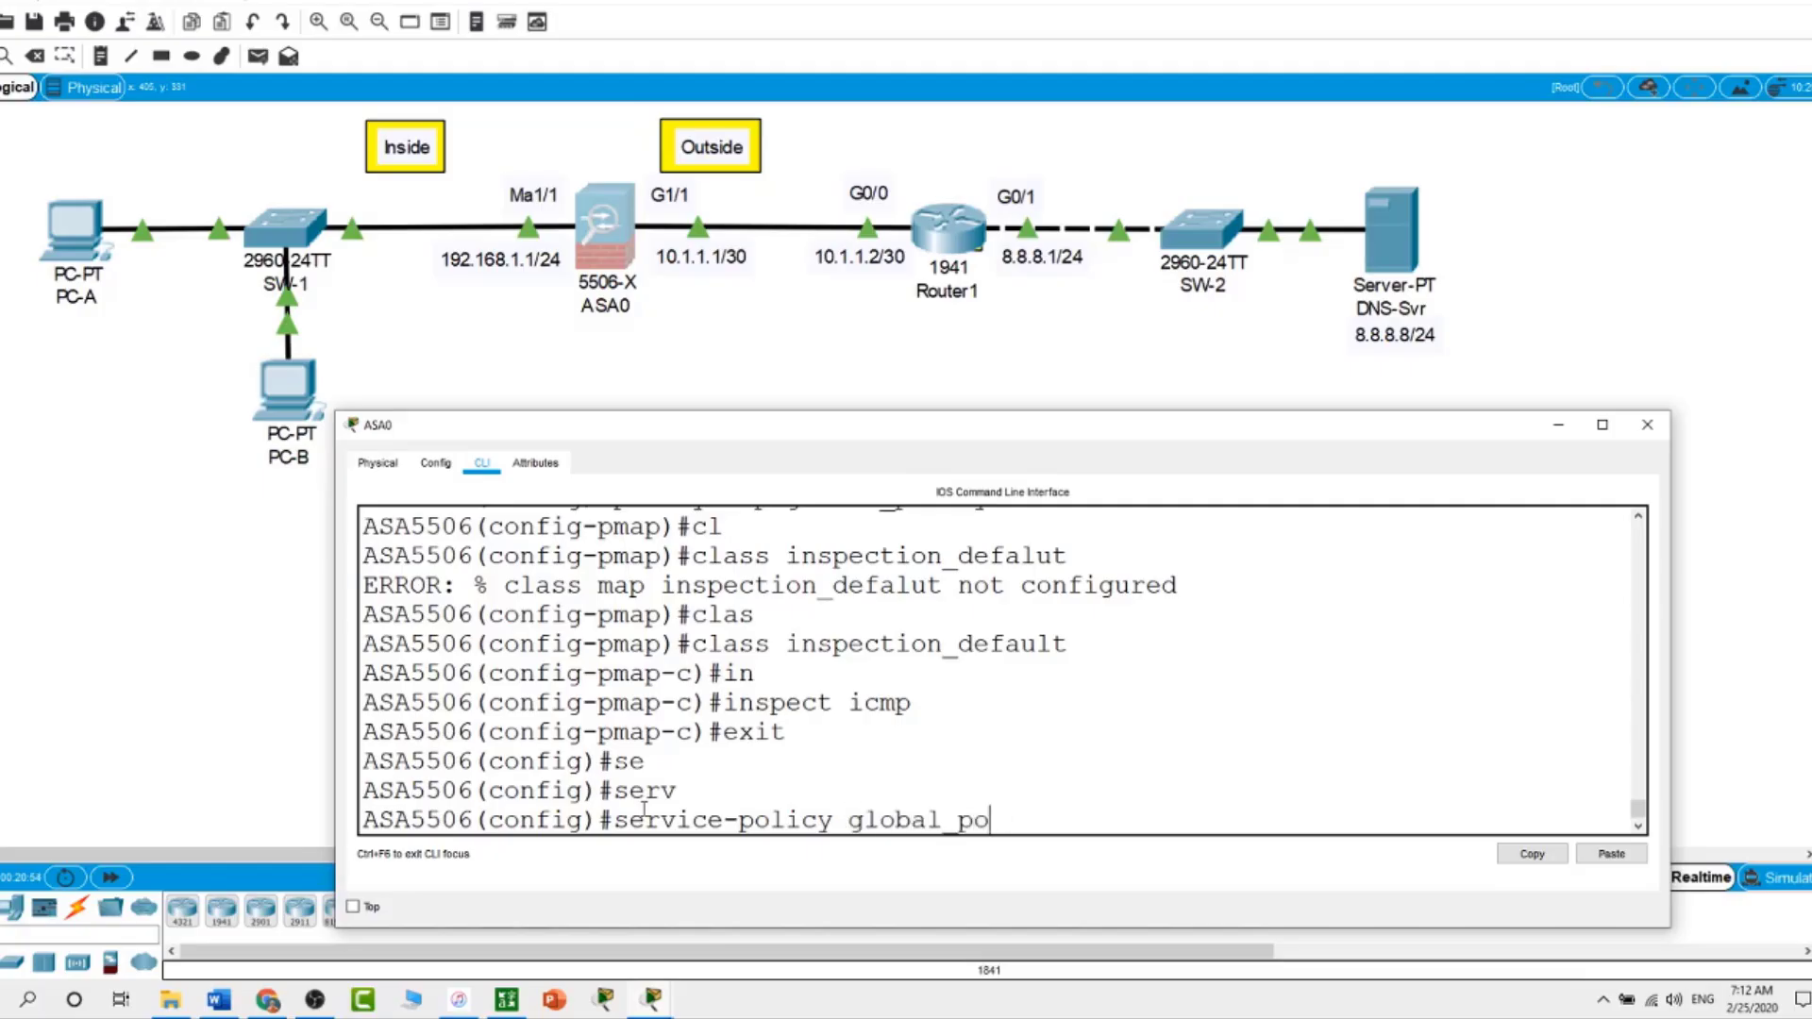
text(li)
key(Tab)
text(cy )
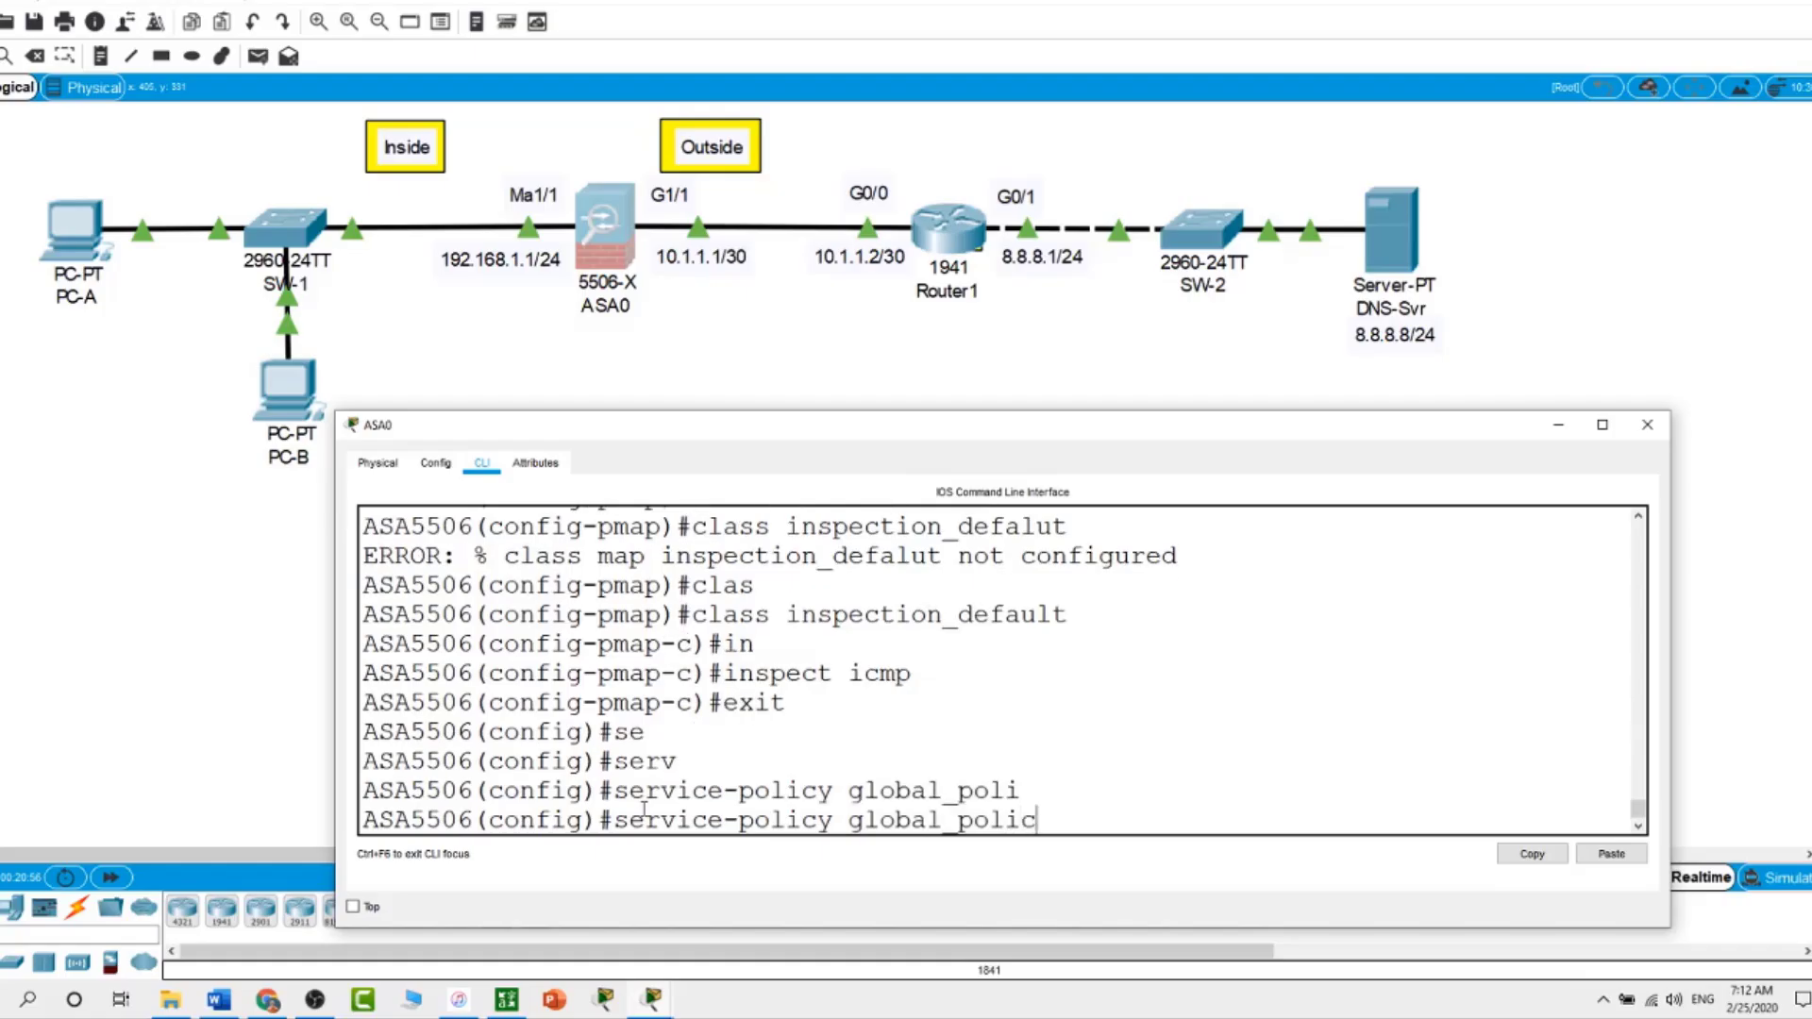
text(?)
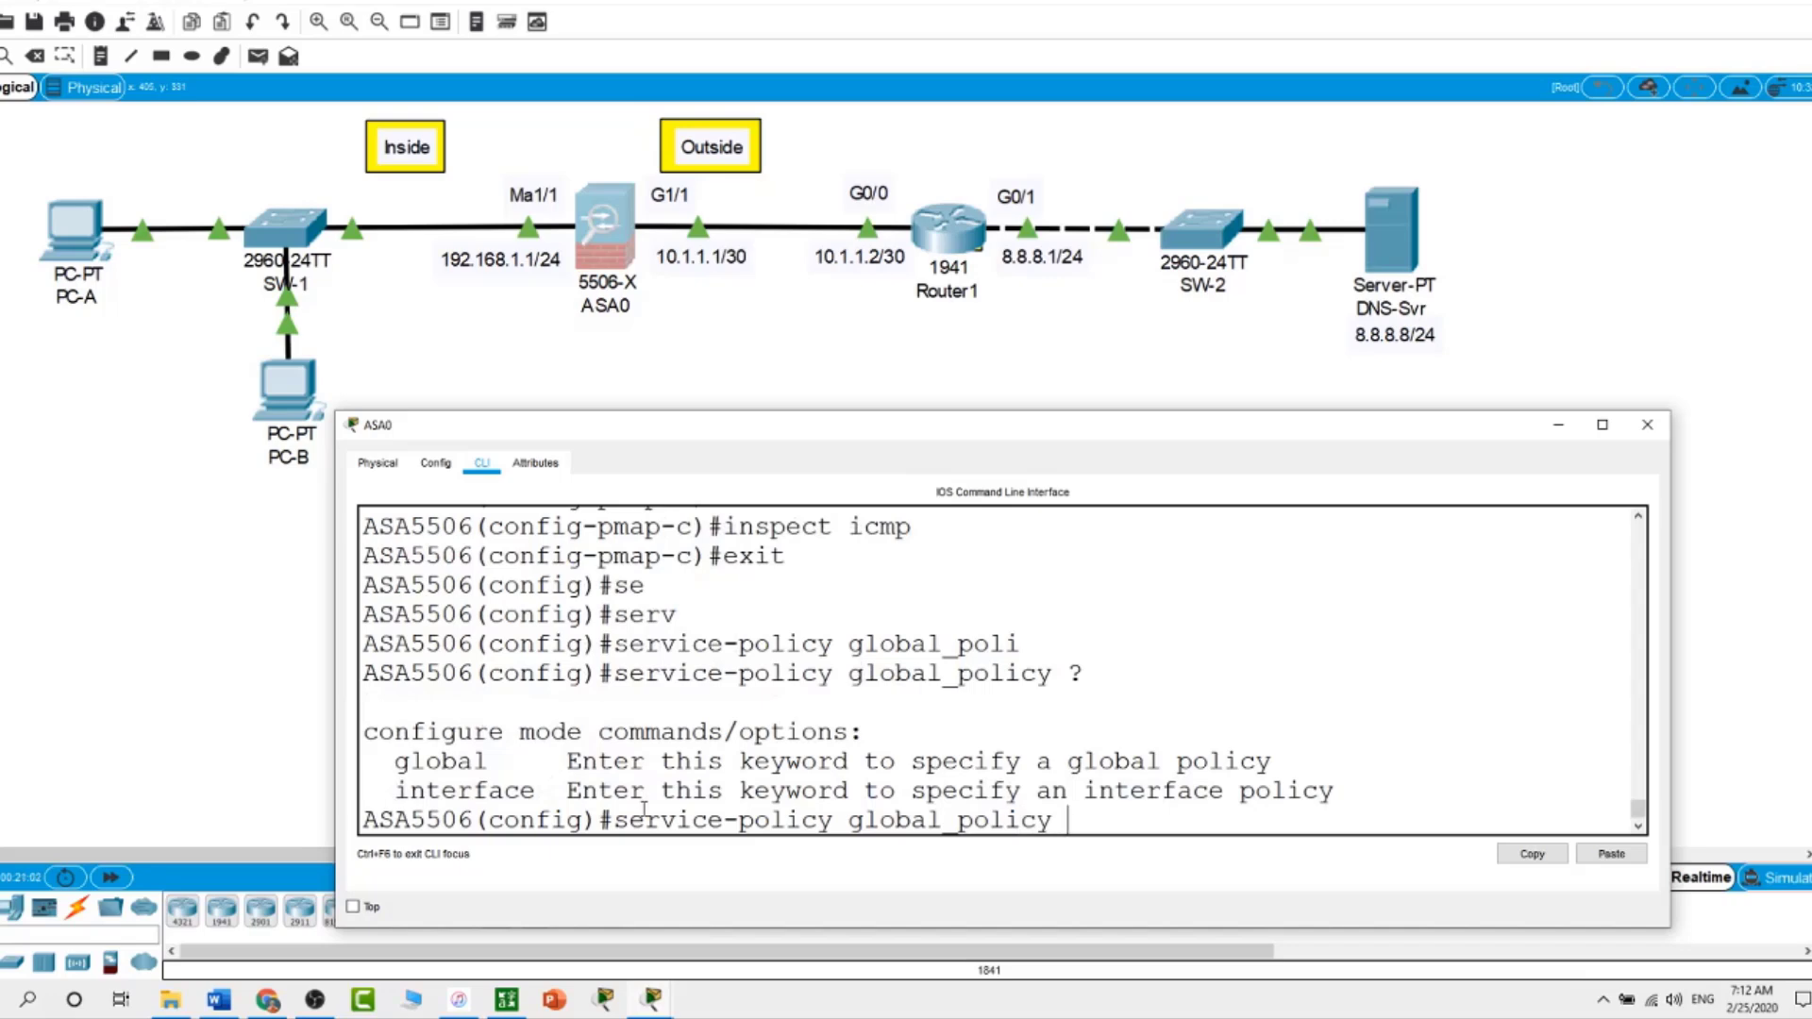
text(glo)
key(Tab)
key(Return)
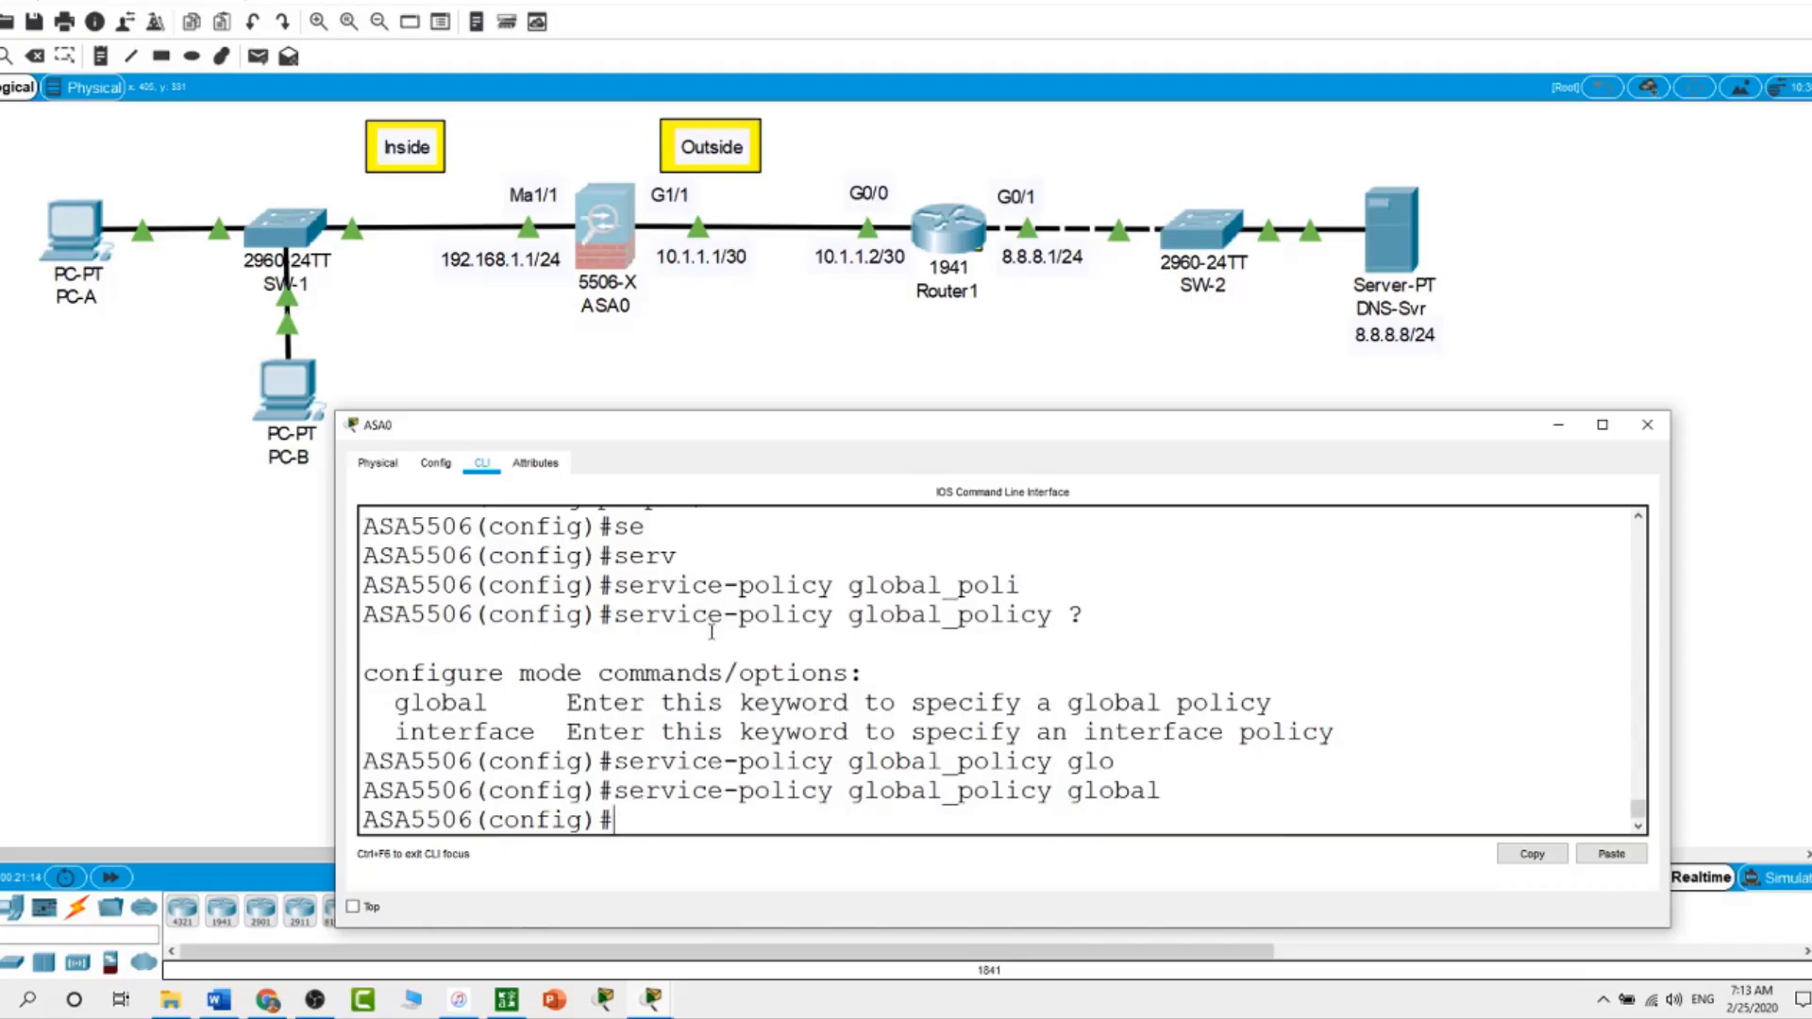
scroll(745, 703, up, 2)
scroll(743, 704, up, 1)
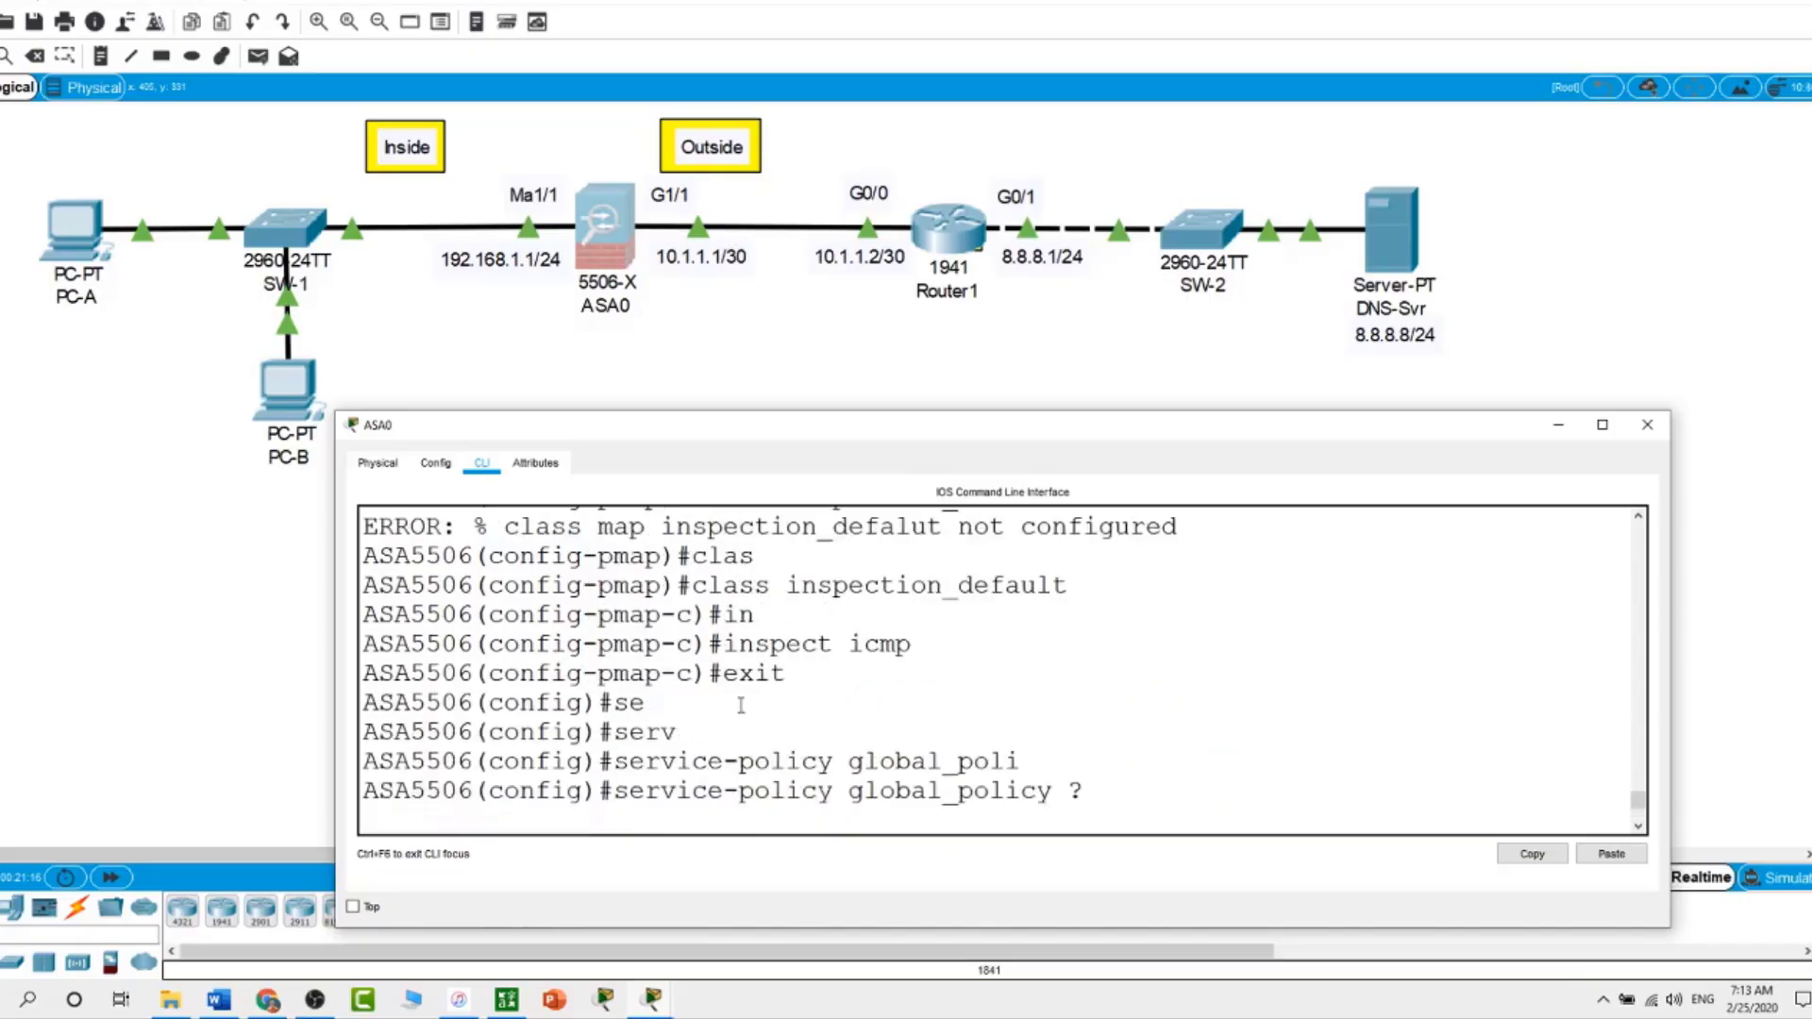
Rerun ping 8.8.8.8 from PC-A's command prompt
click(250, 524)
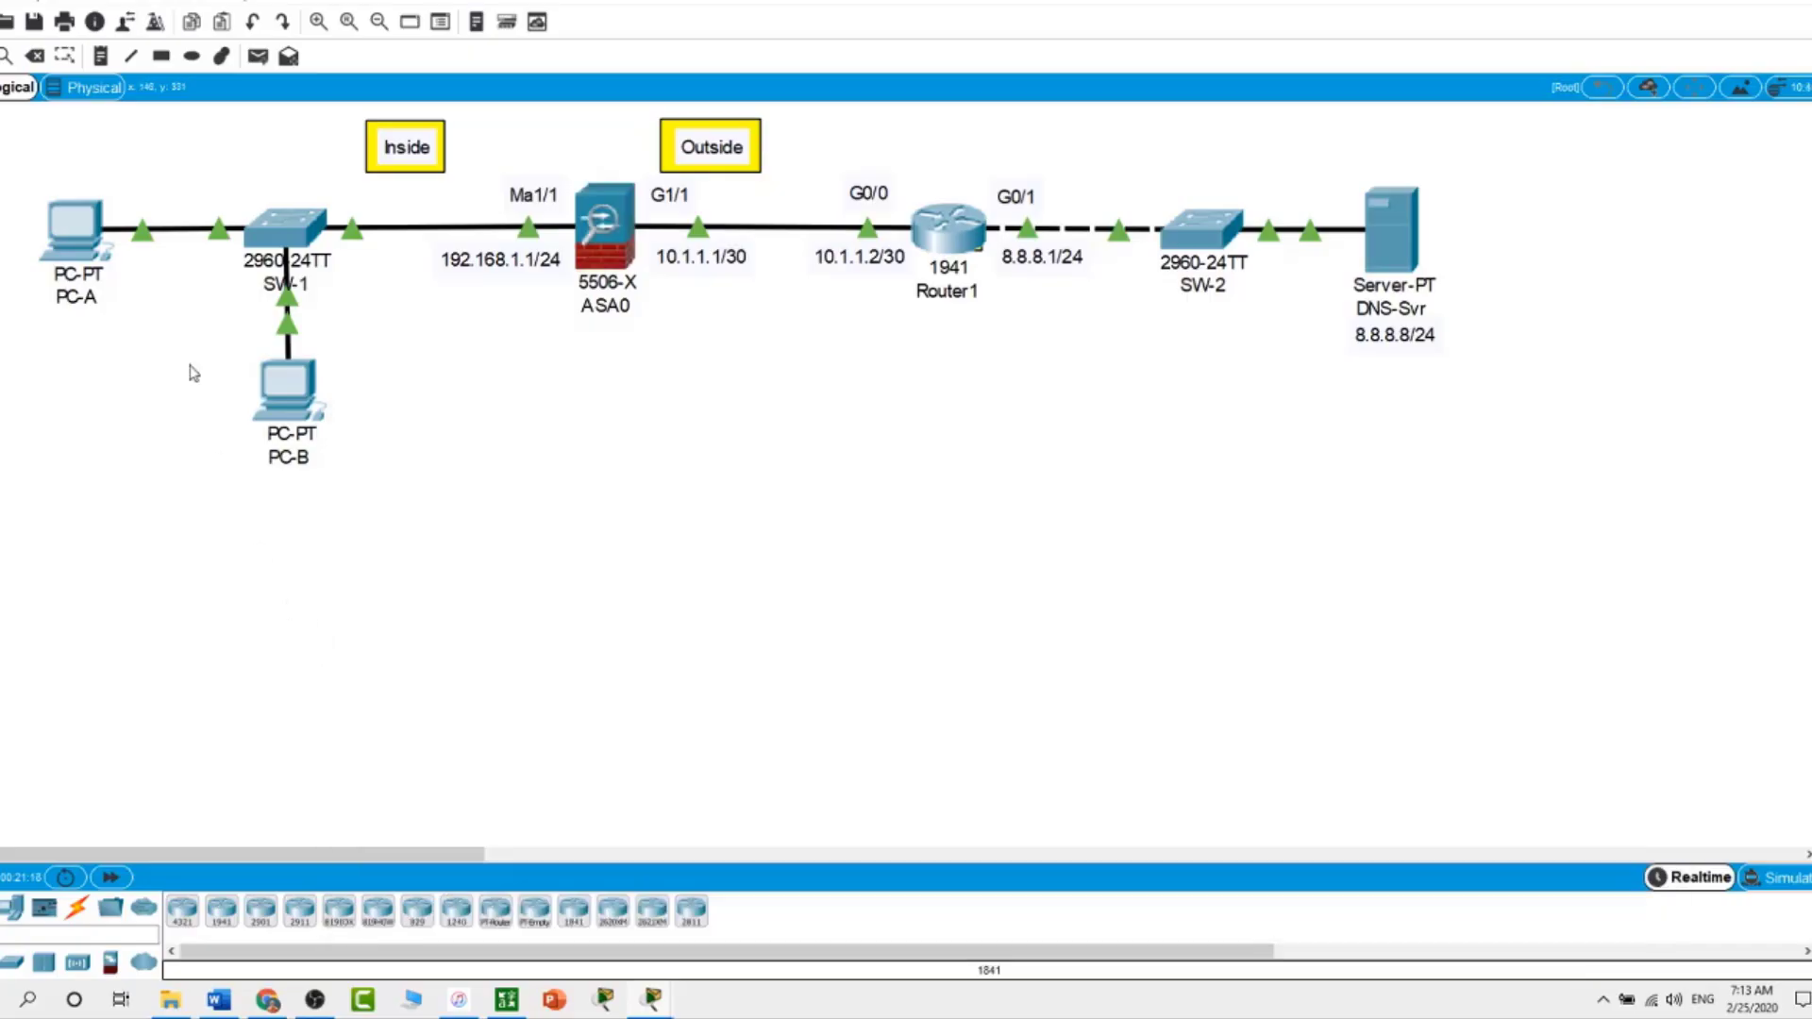
click(90, 244)
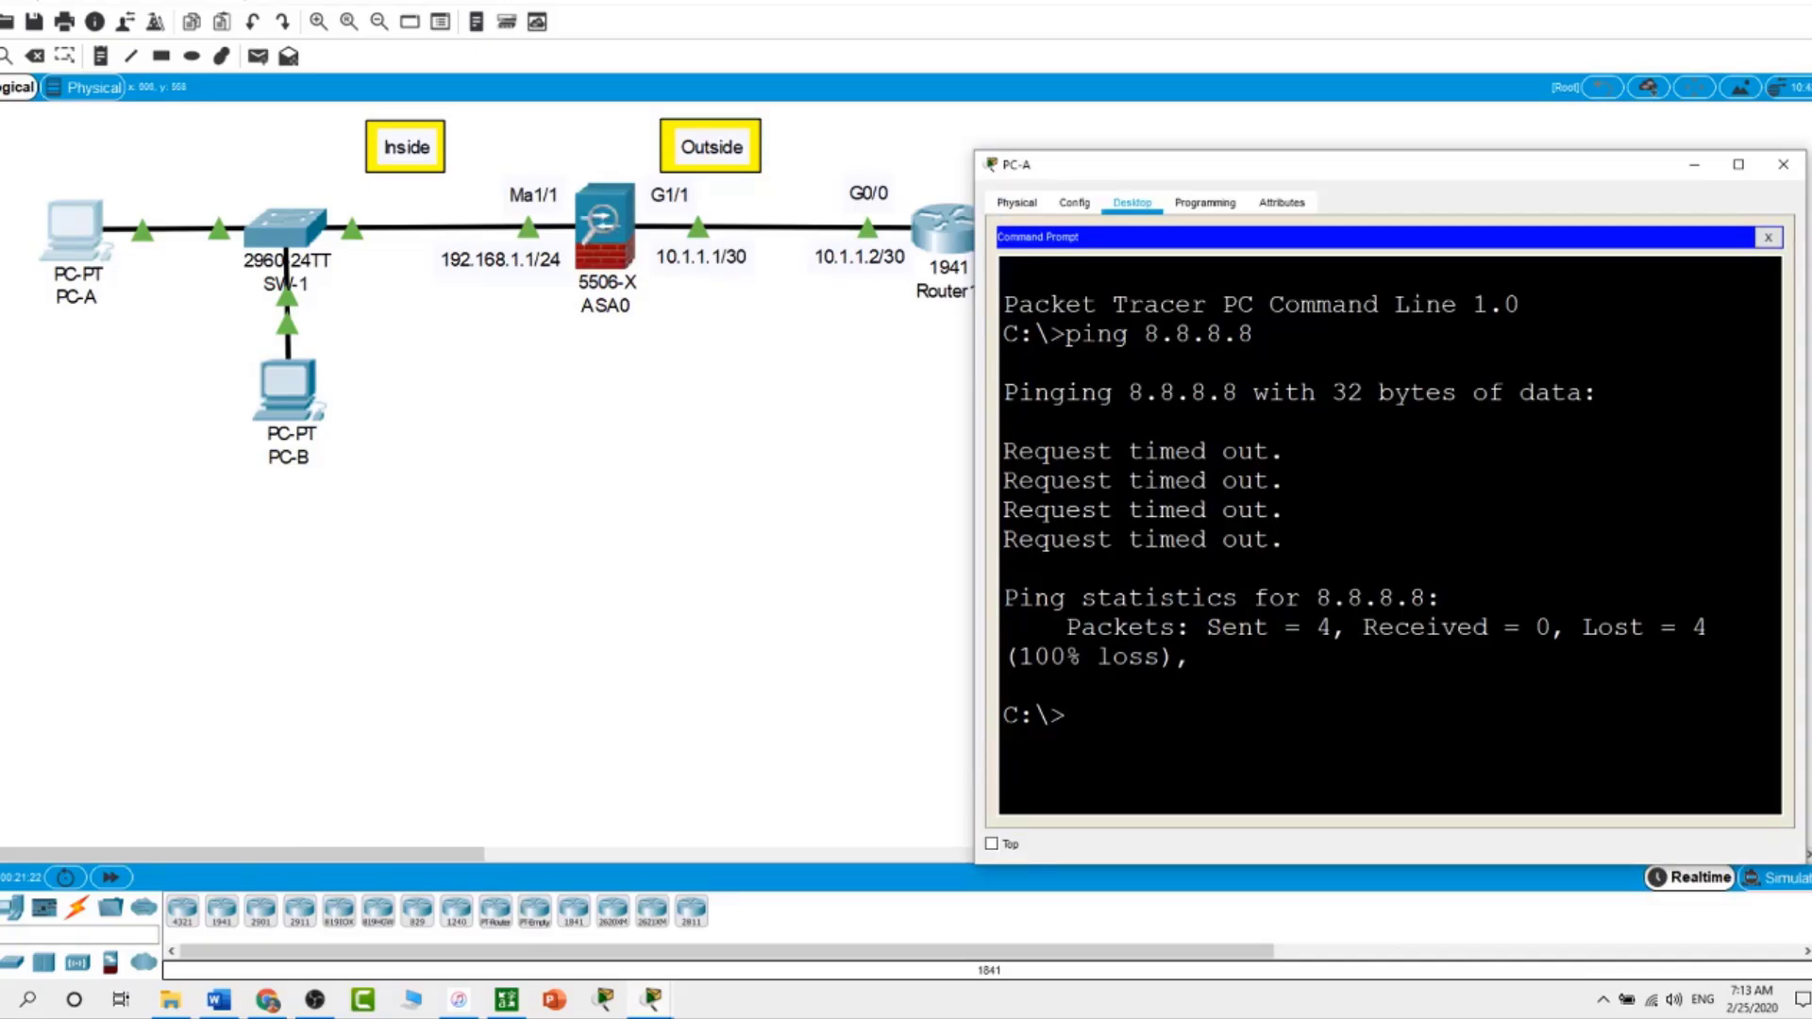
key(Up)
key(Return)
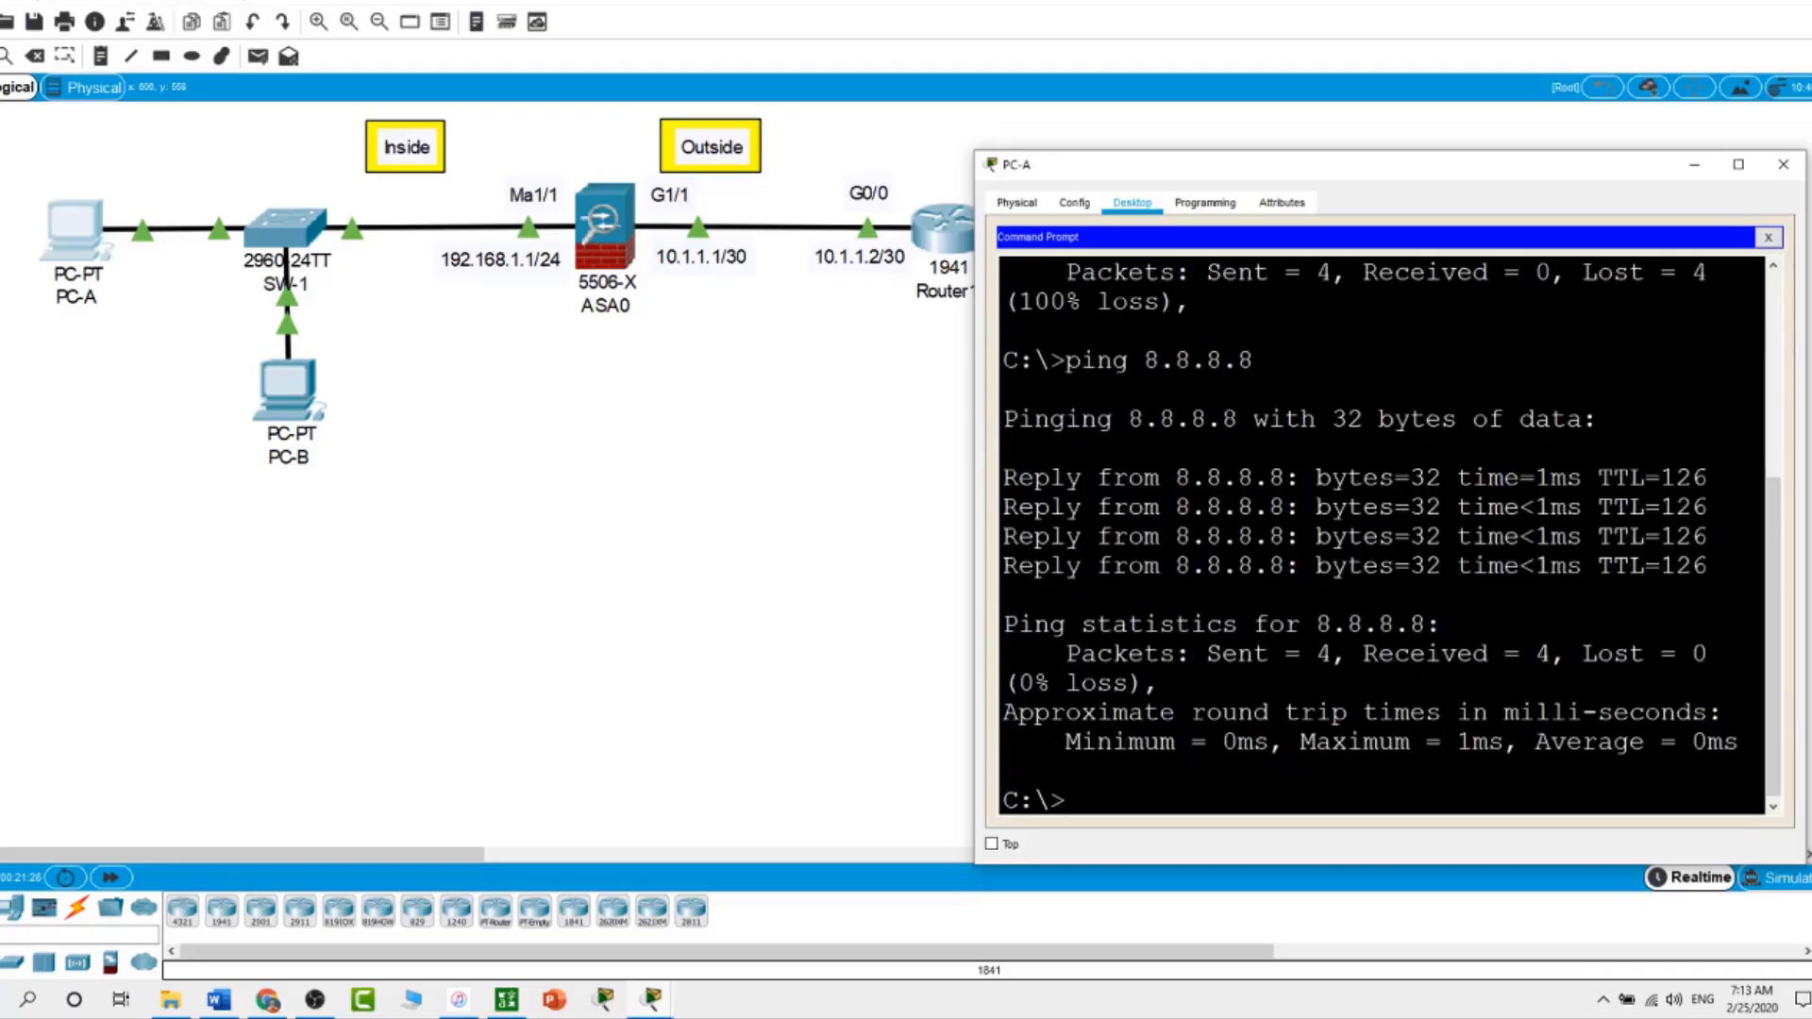
Ping 8.8.8.8 from PC-B's command prompt and get 4 of 4 replies
click(286, 392)
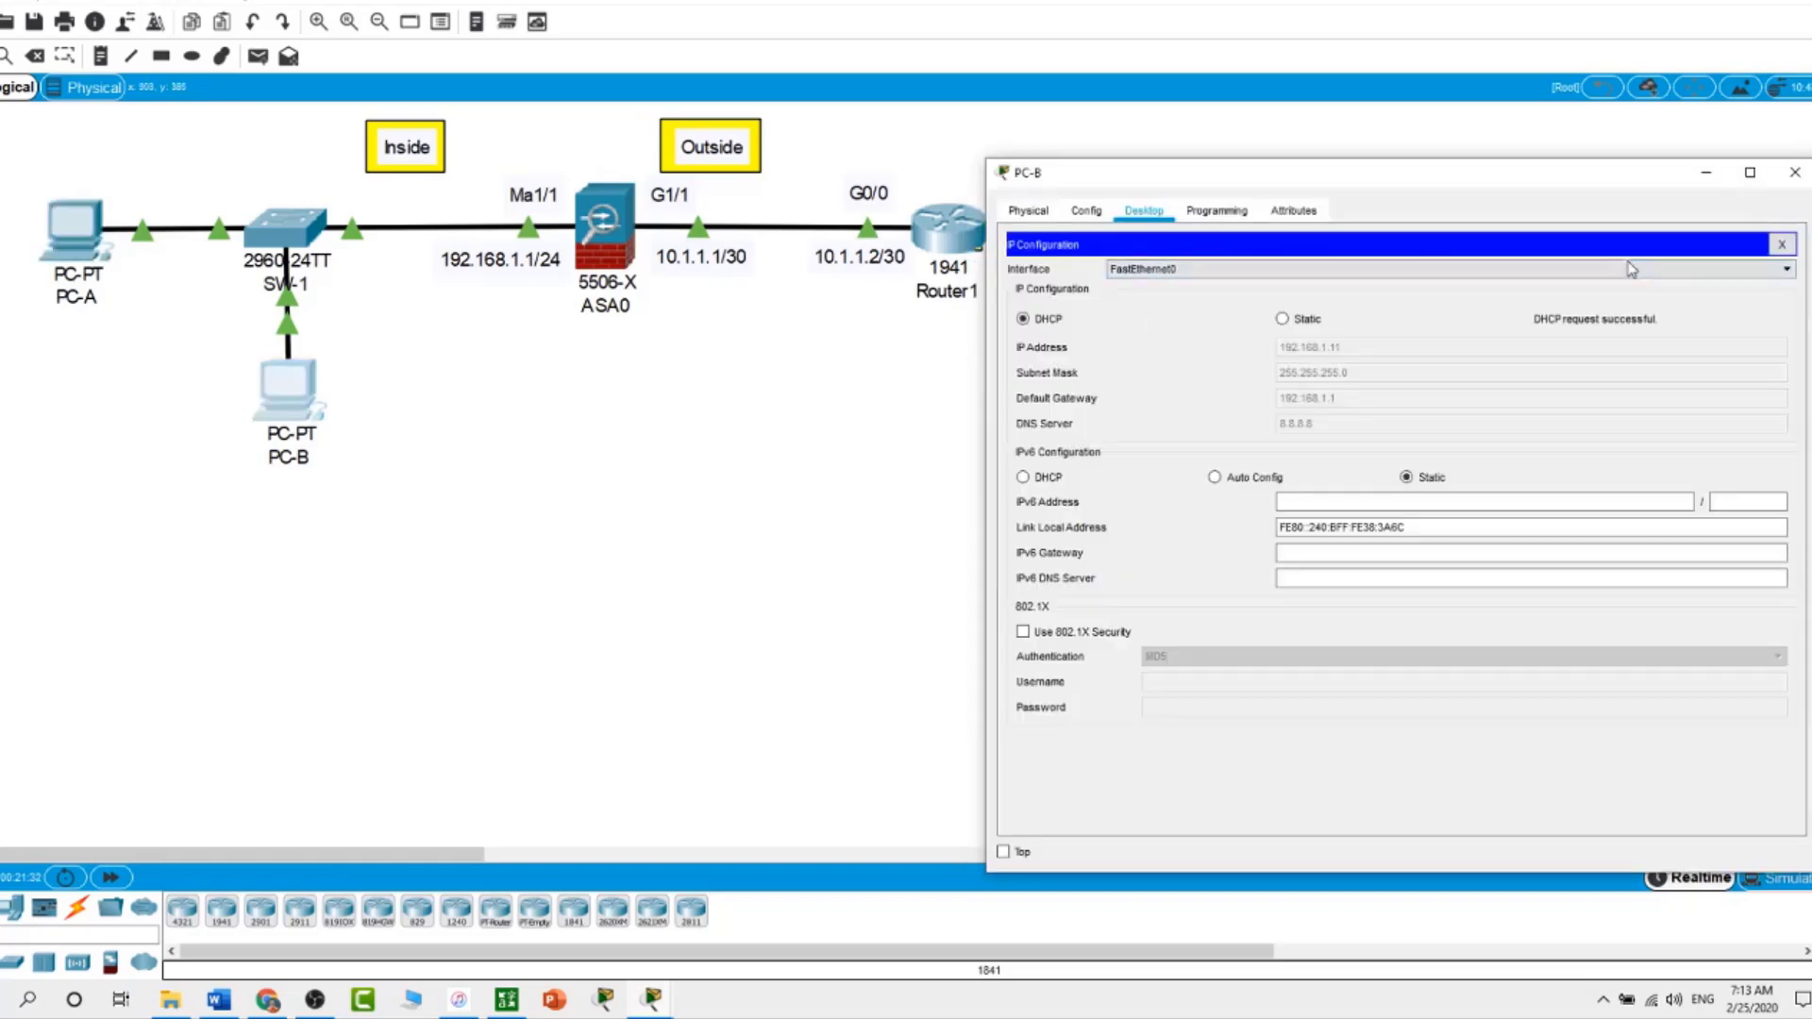
click(1783, 245)
click(1554, 291)
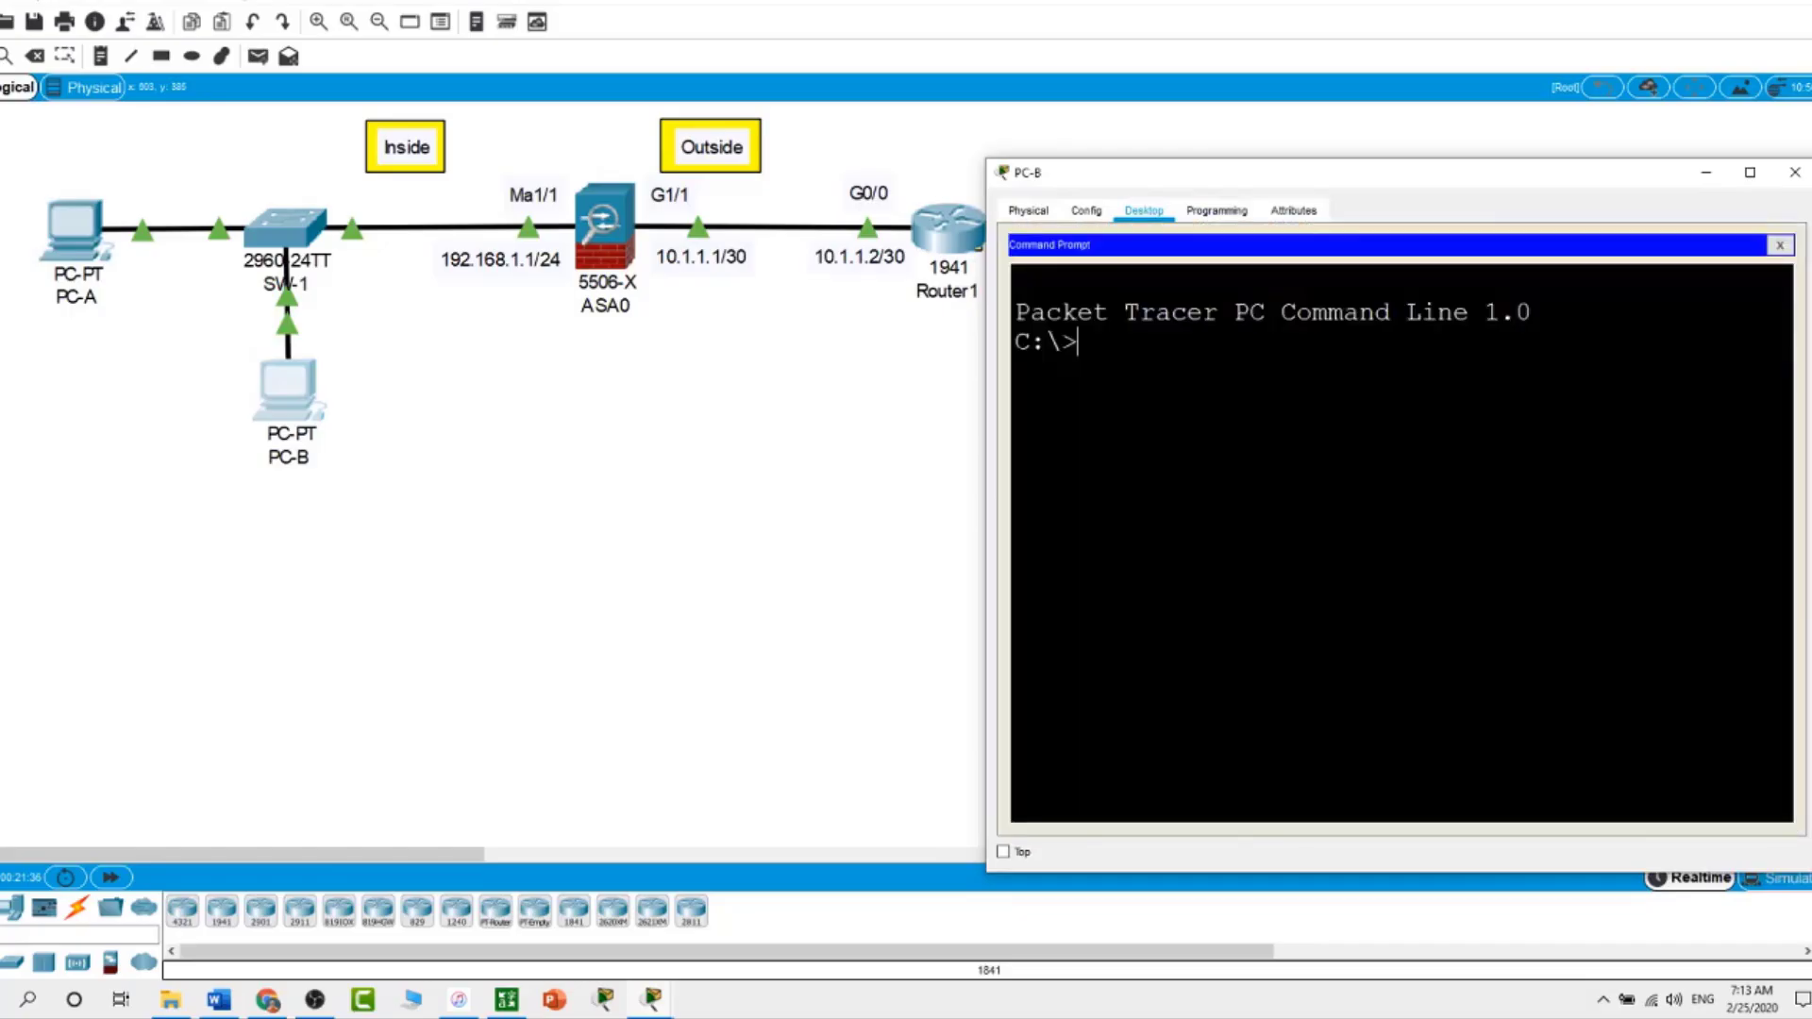
text(ping 8.8.8.8)
key(Return)
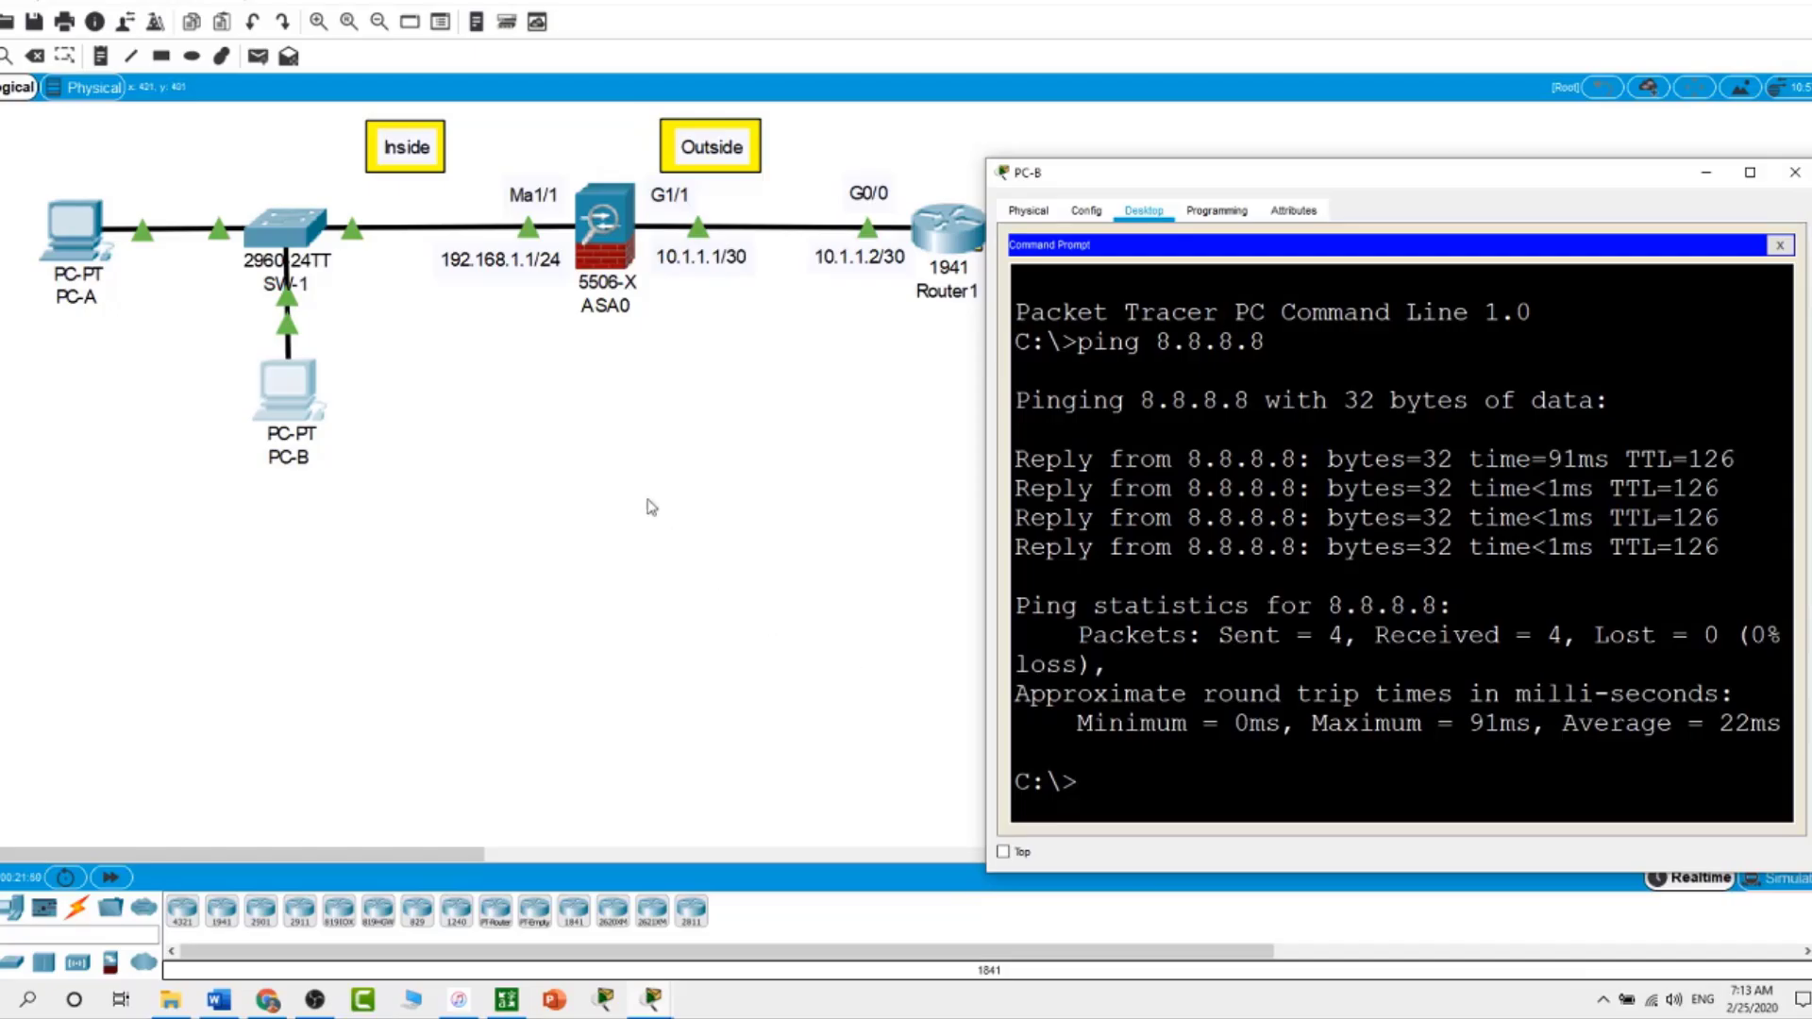
drag(1436, 181, 1389, 345)
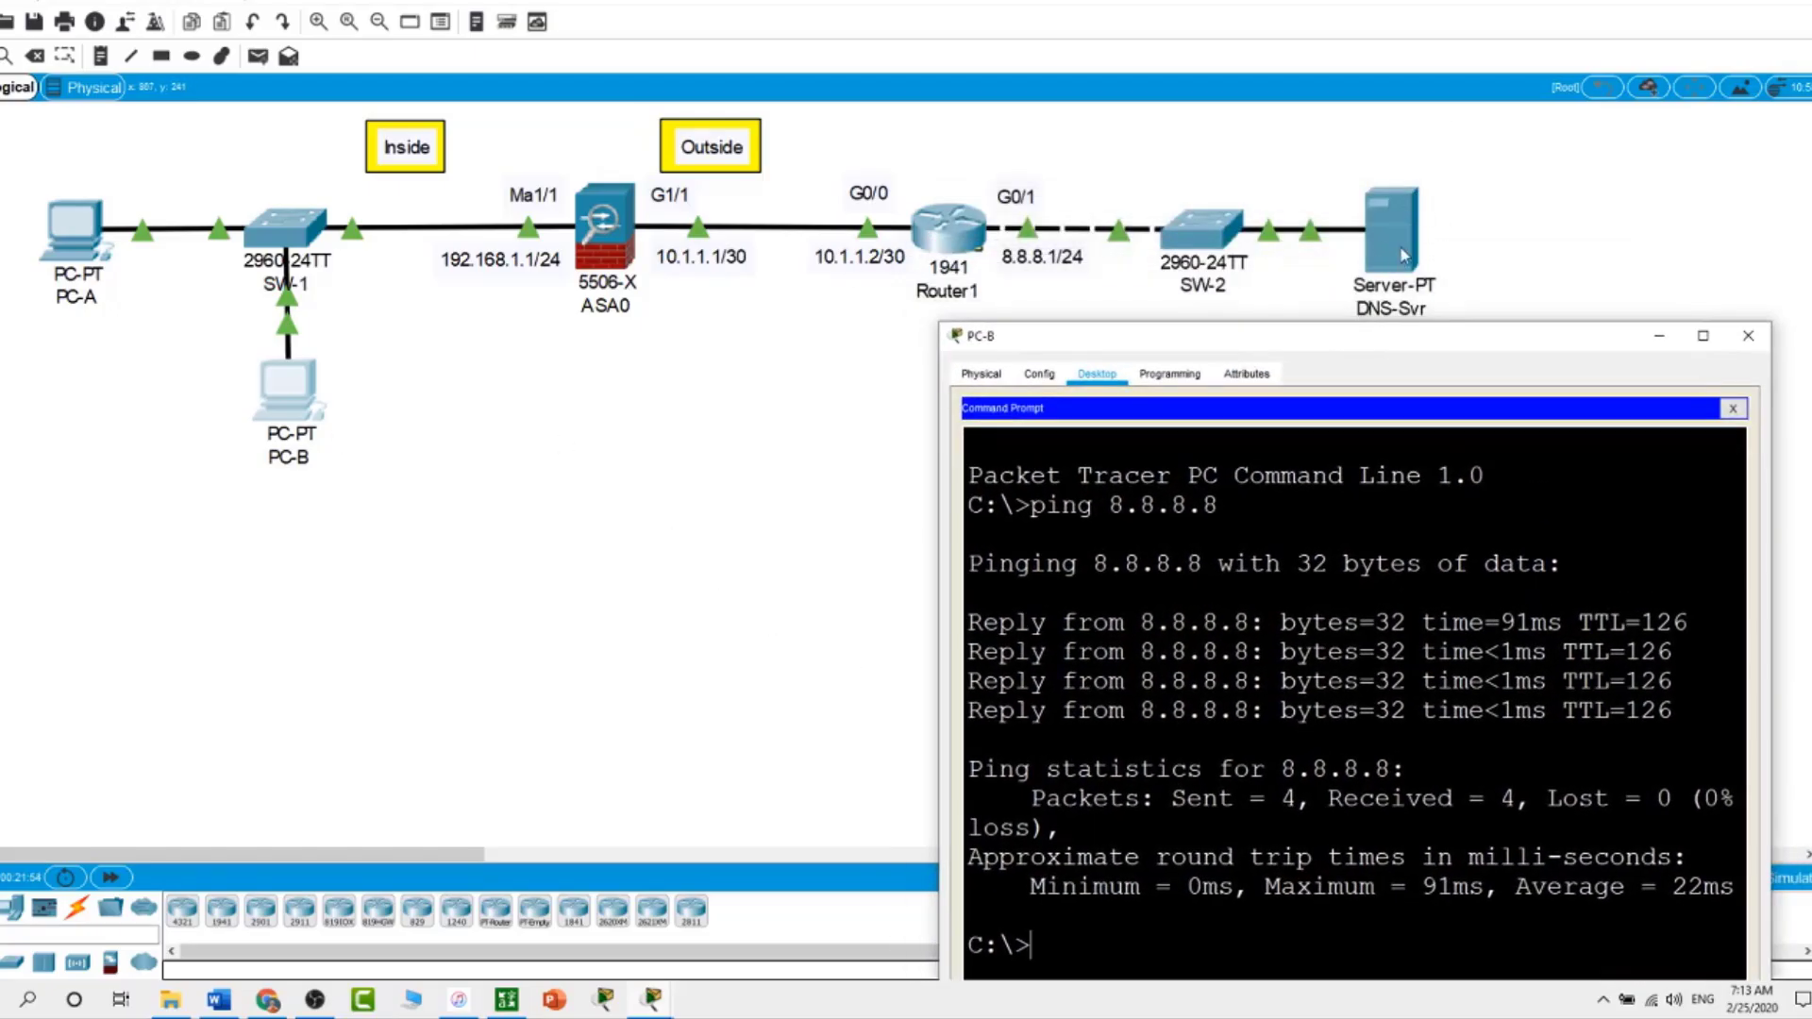
Request 8.8.8.8 in PC-B's web browser
click(1730, 410)
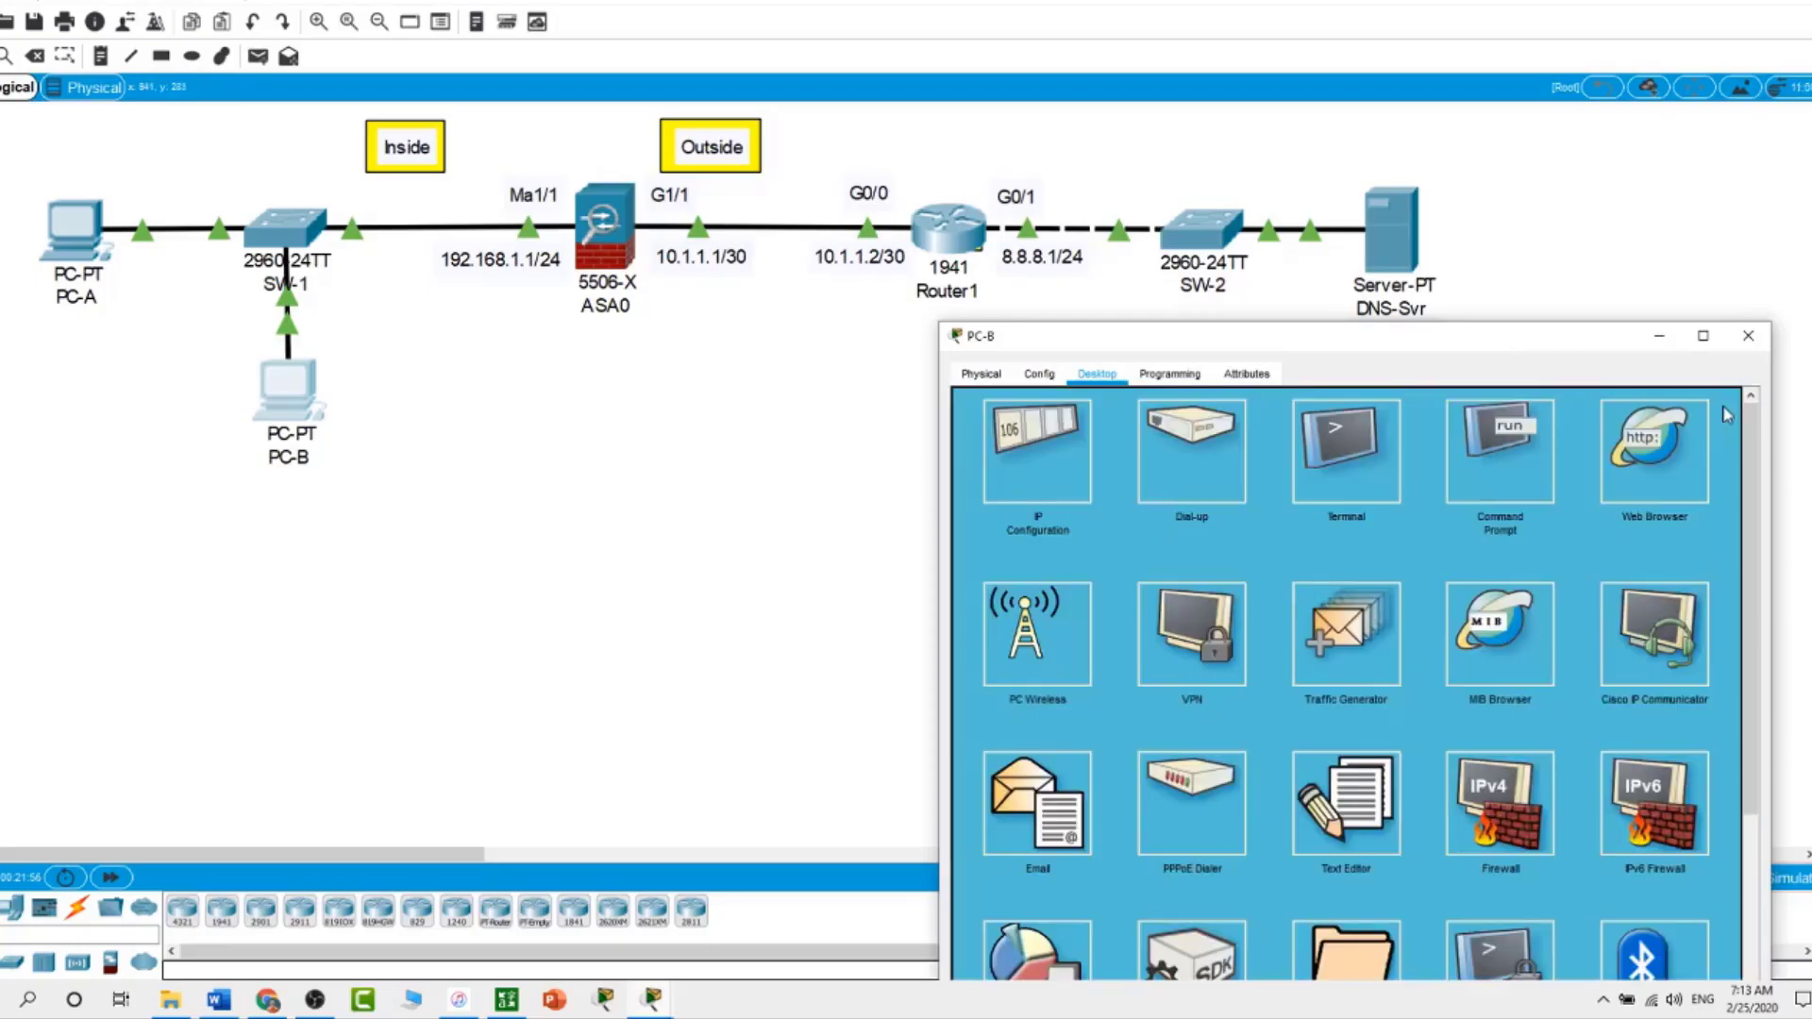
click(1652, 483)
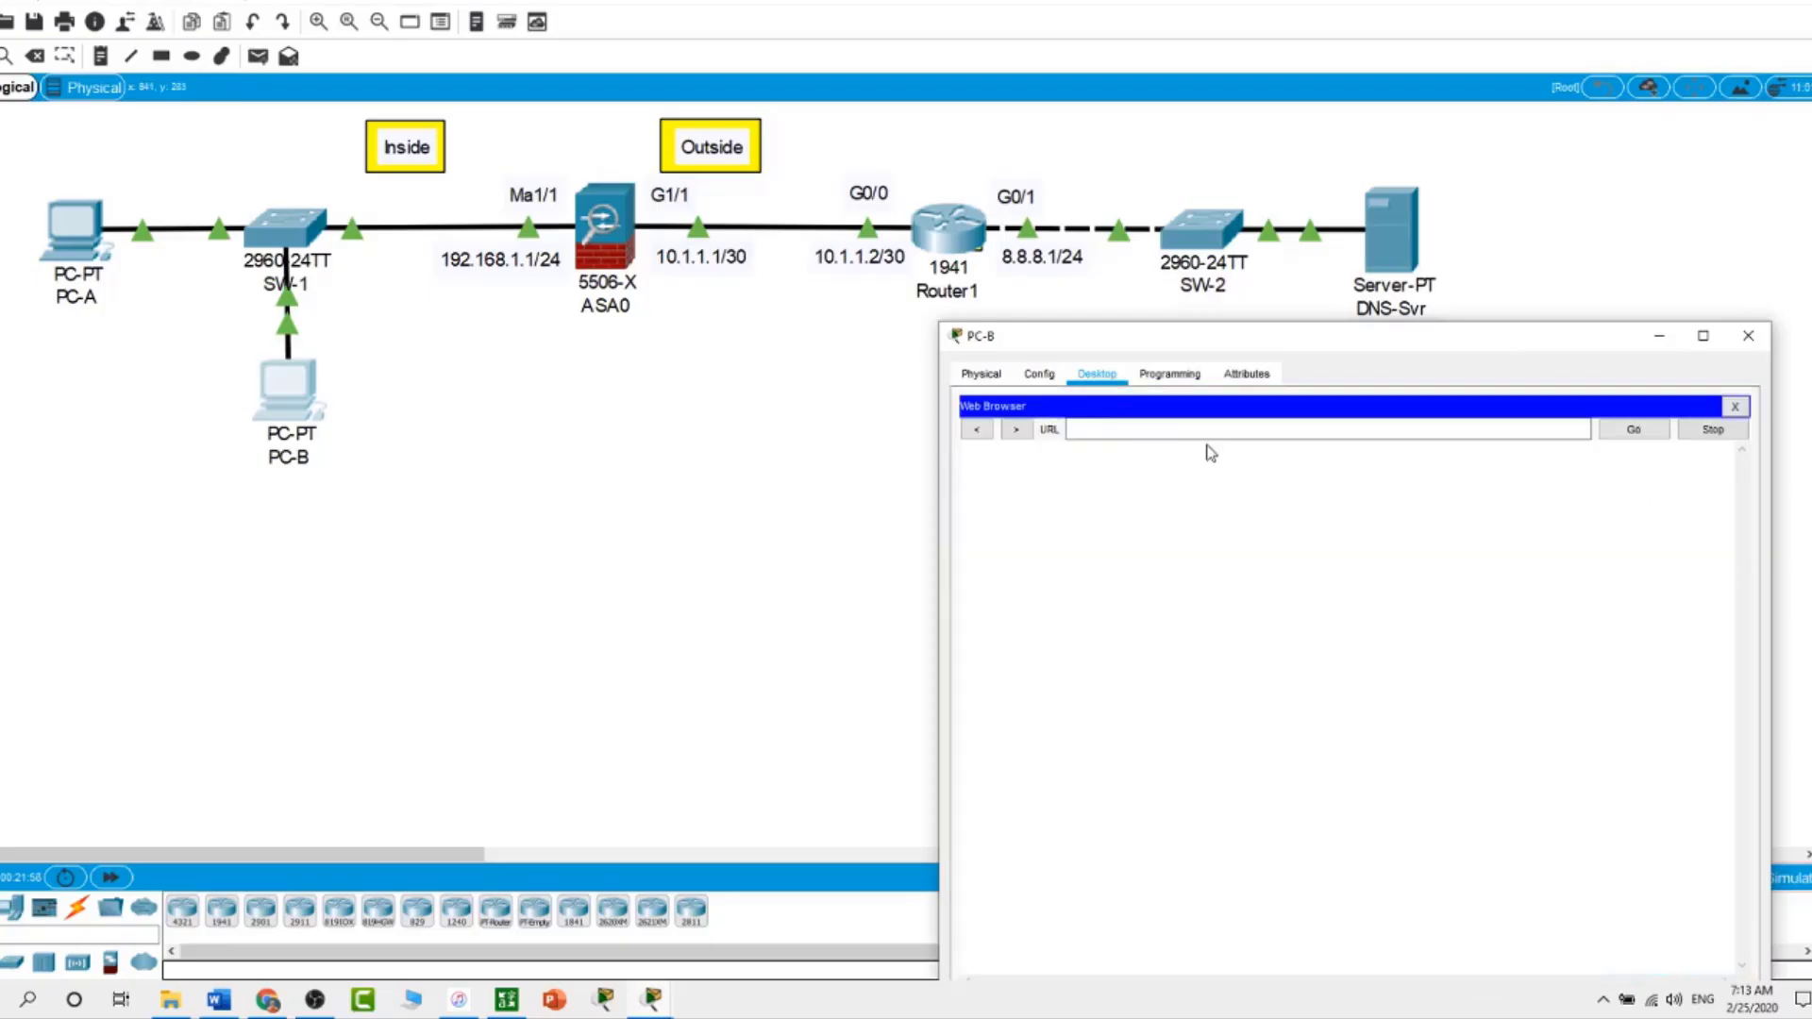
text(8.8.8.8)
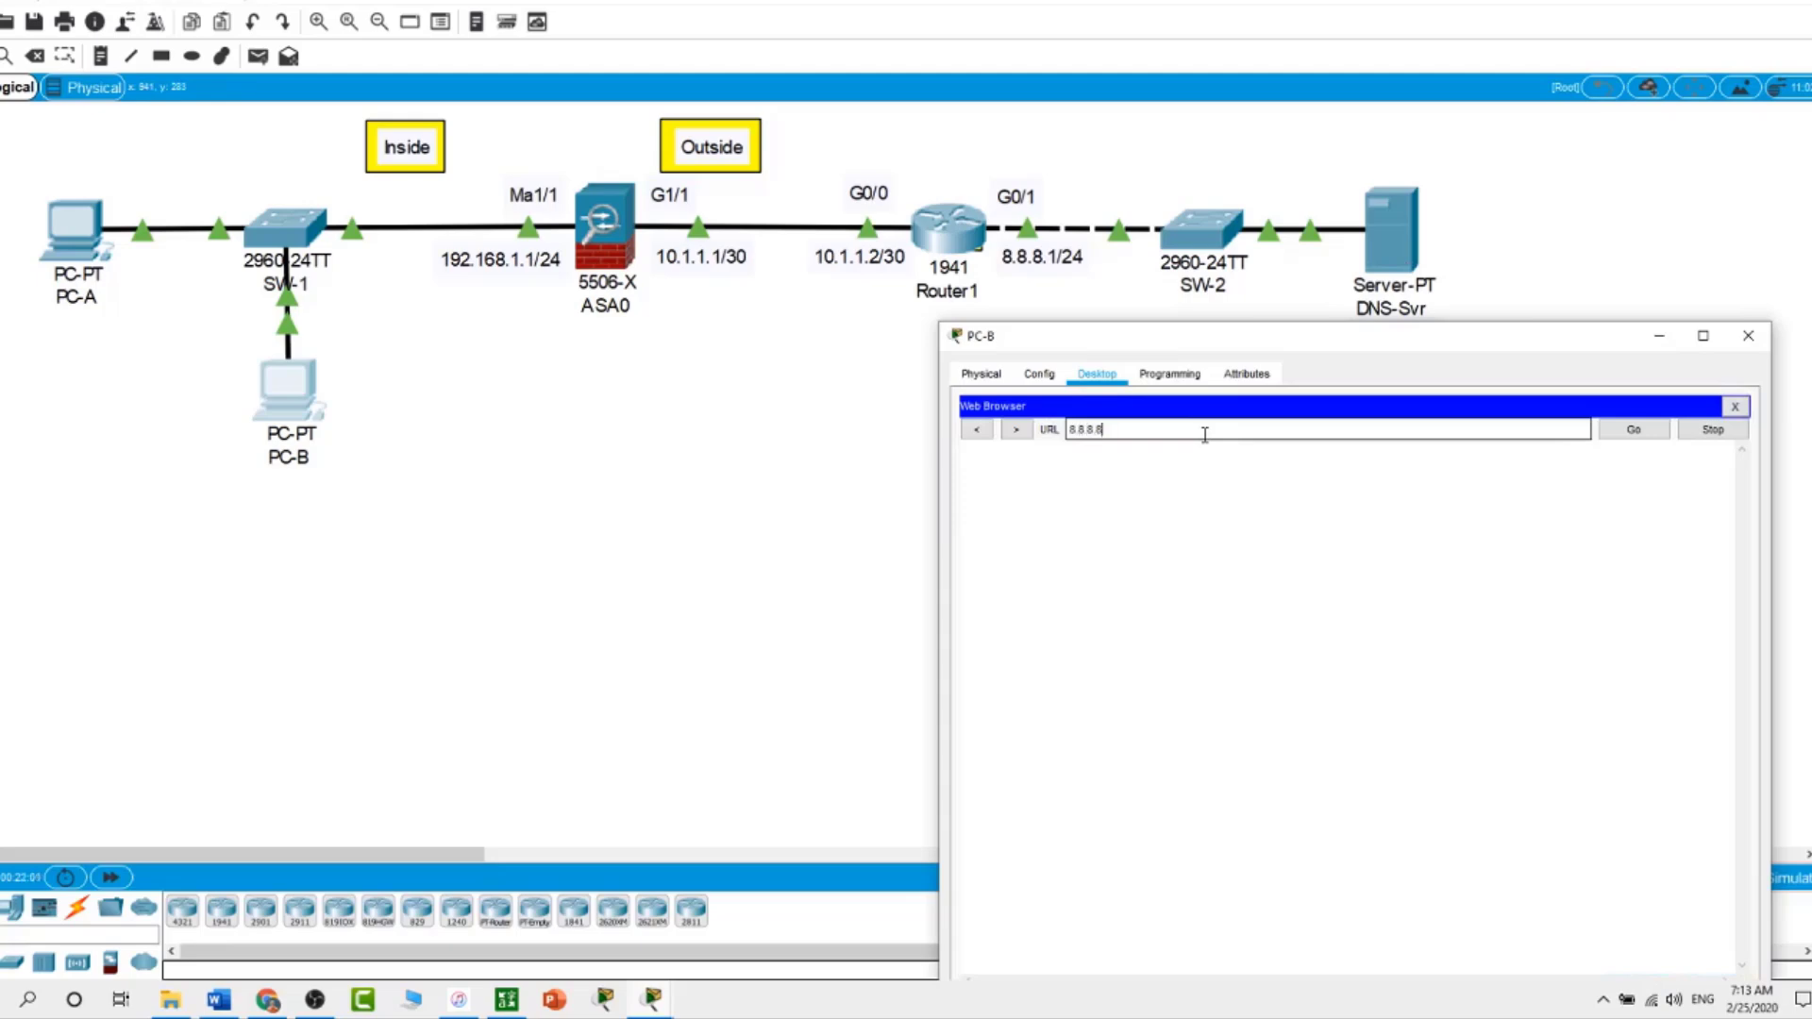
key(Return)
On ASA0's CLI, enter the global_policy policy map
click(738, 470)
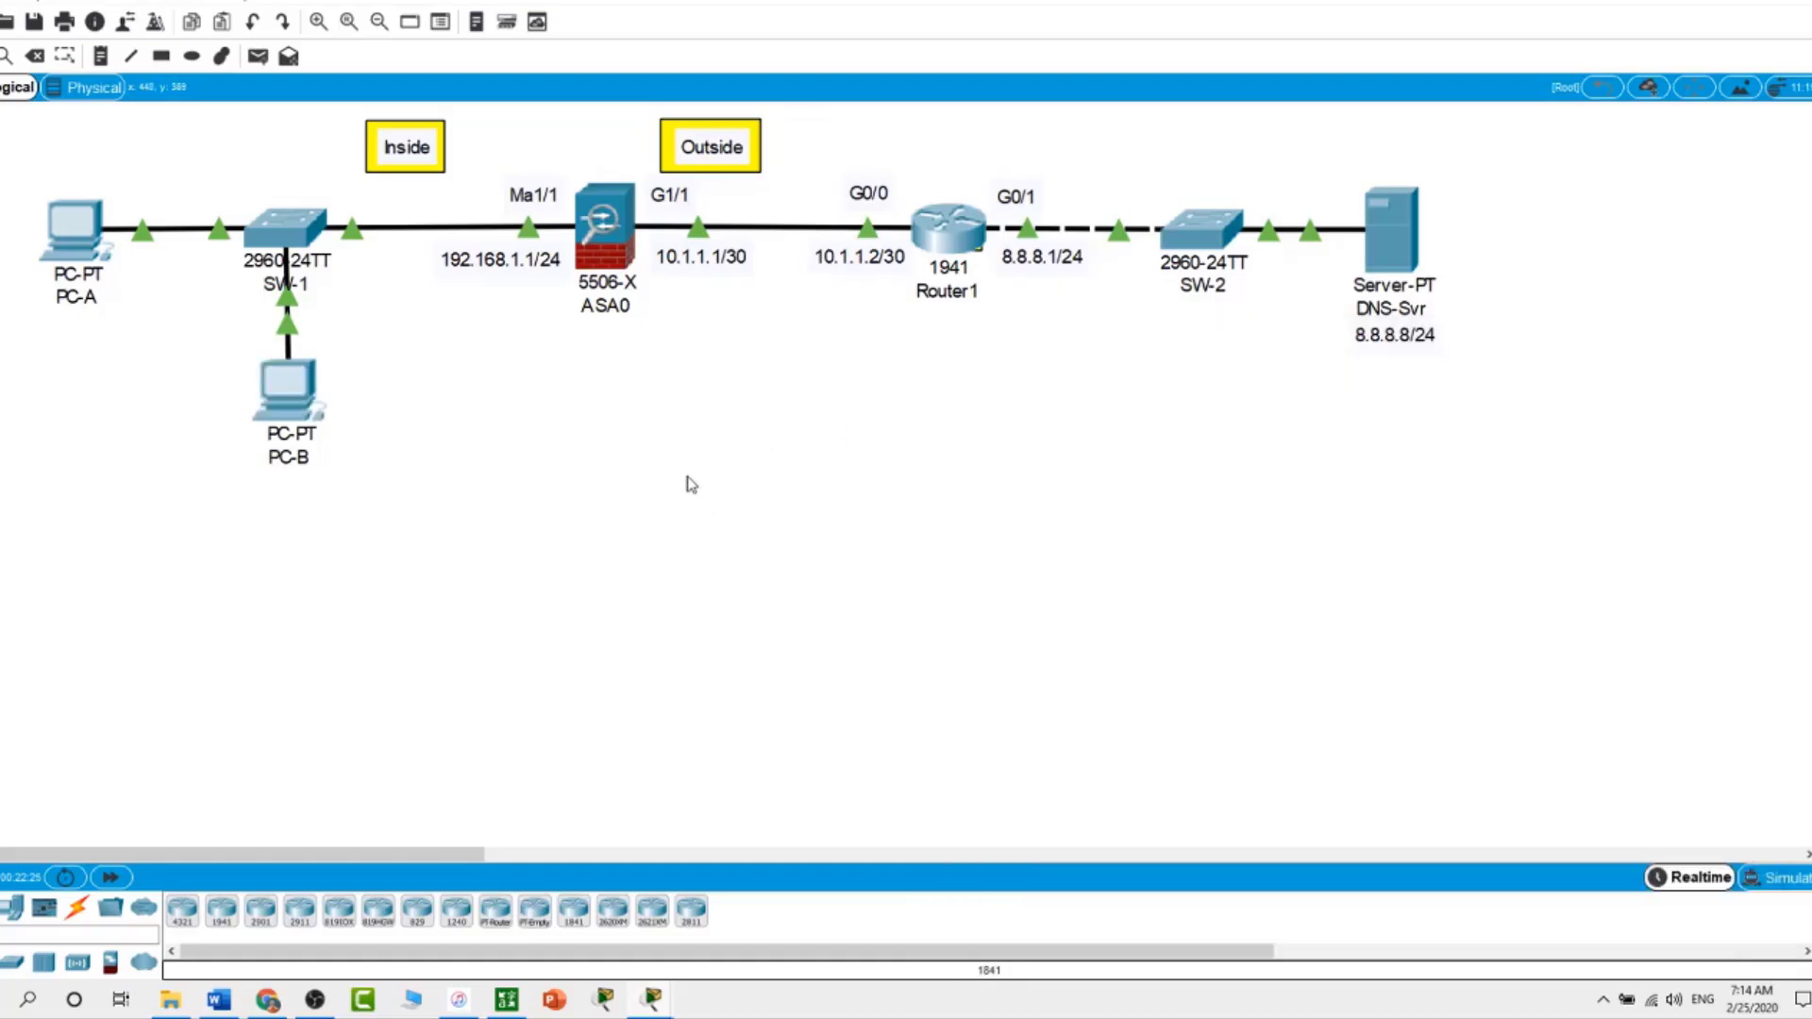
click(601, 236)
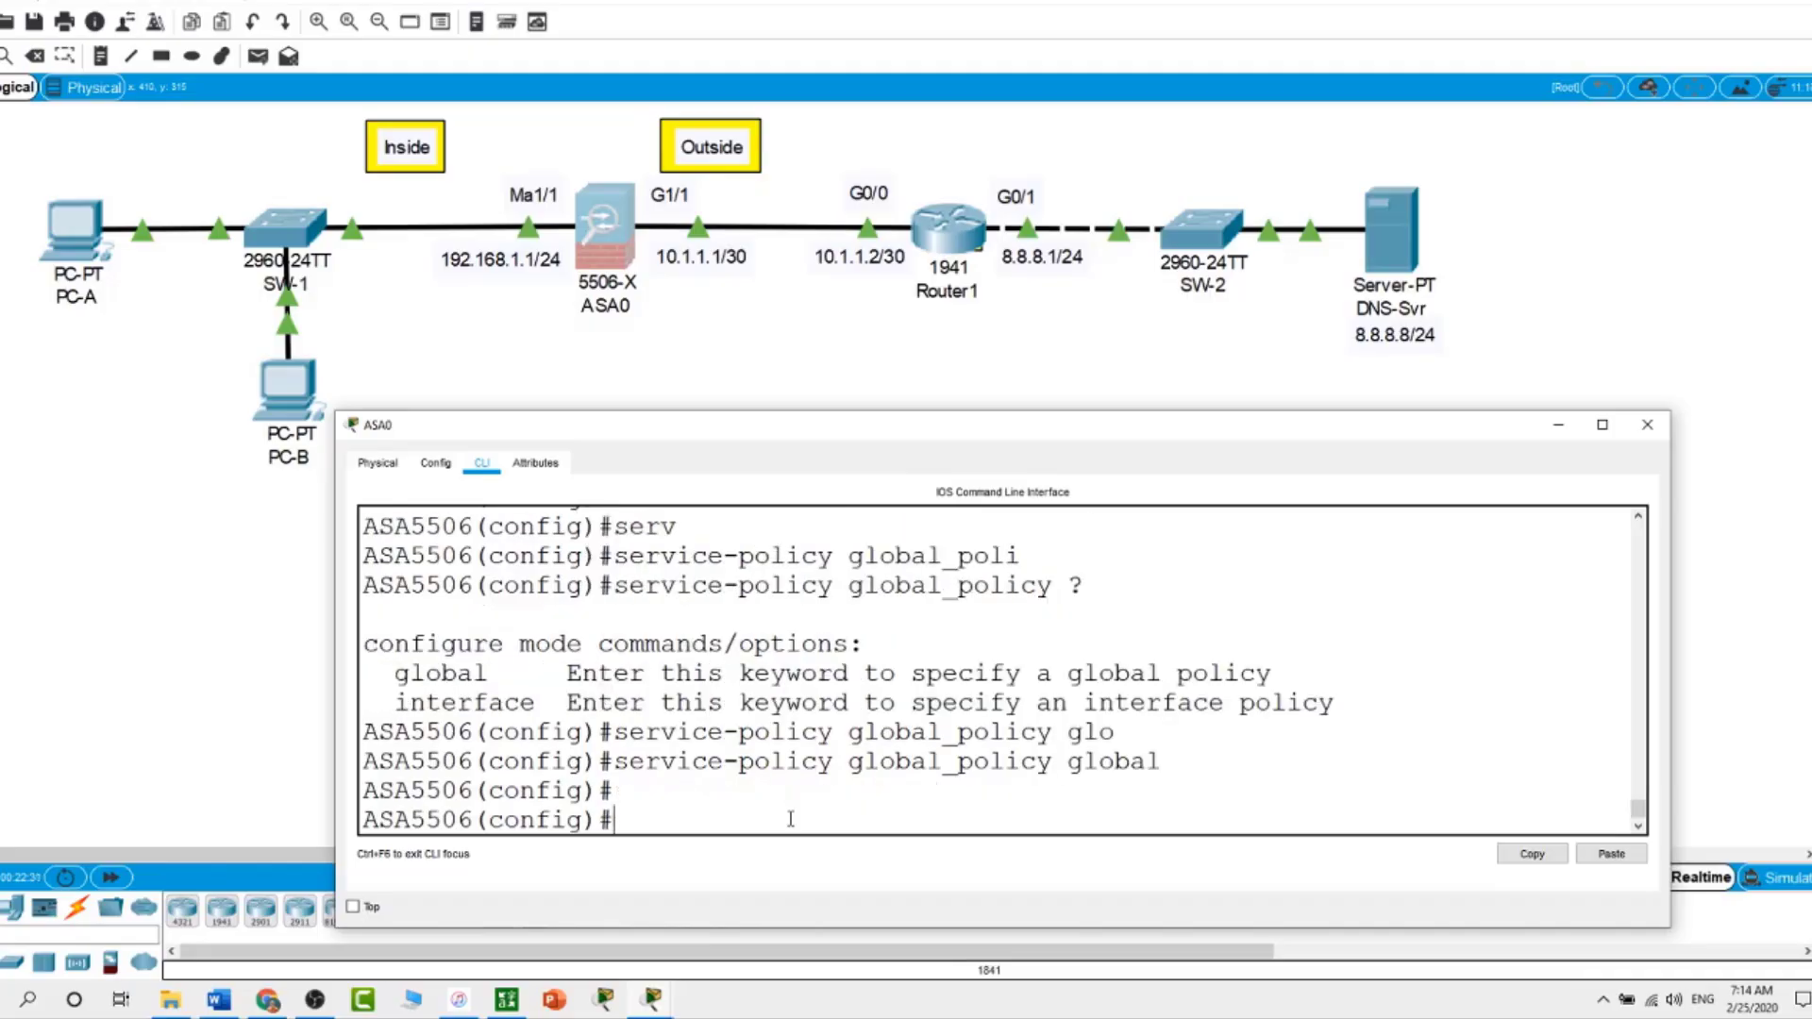
text(policy)
key(Tab)
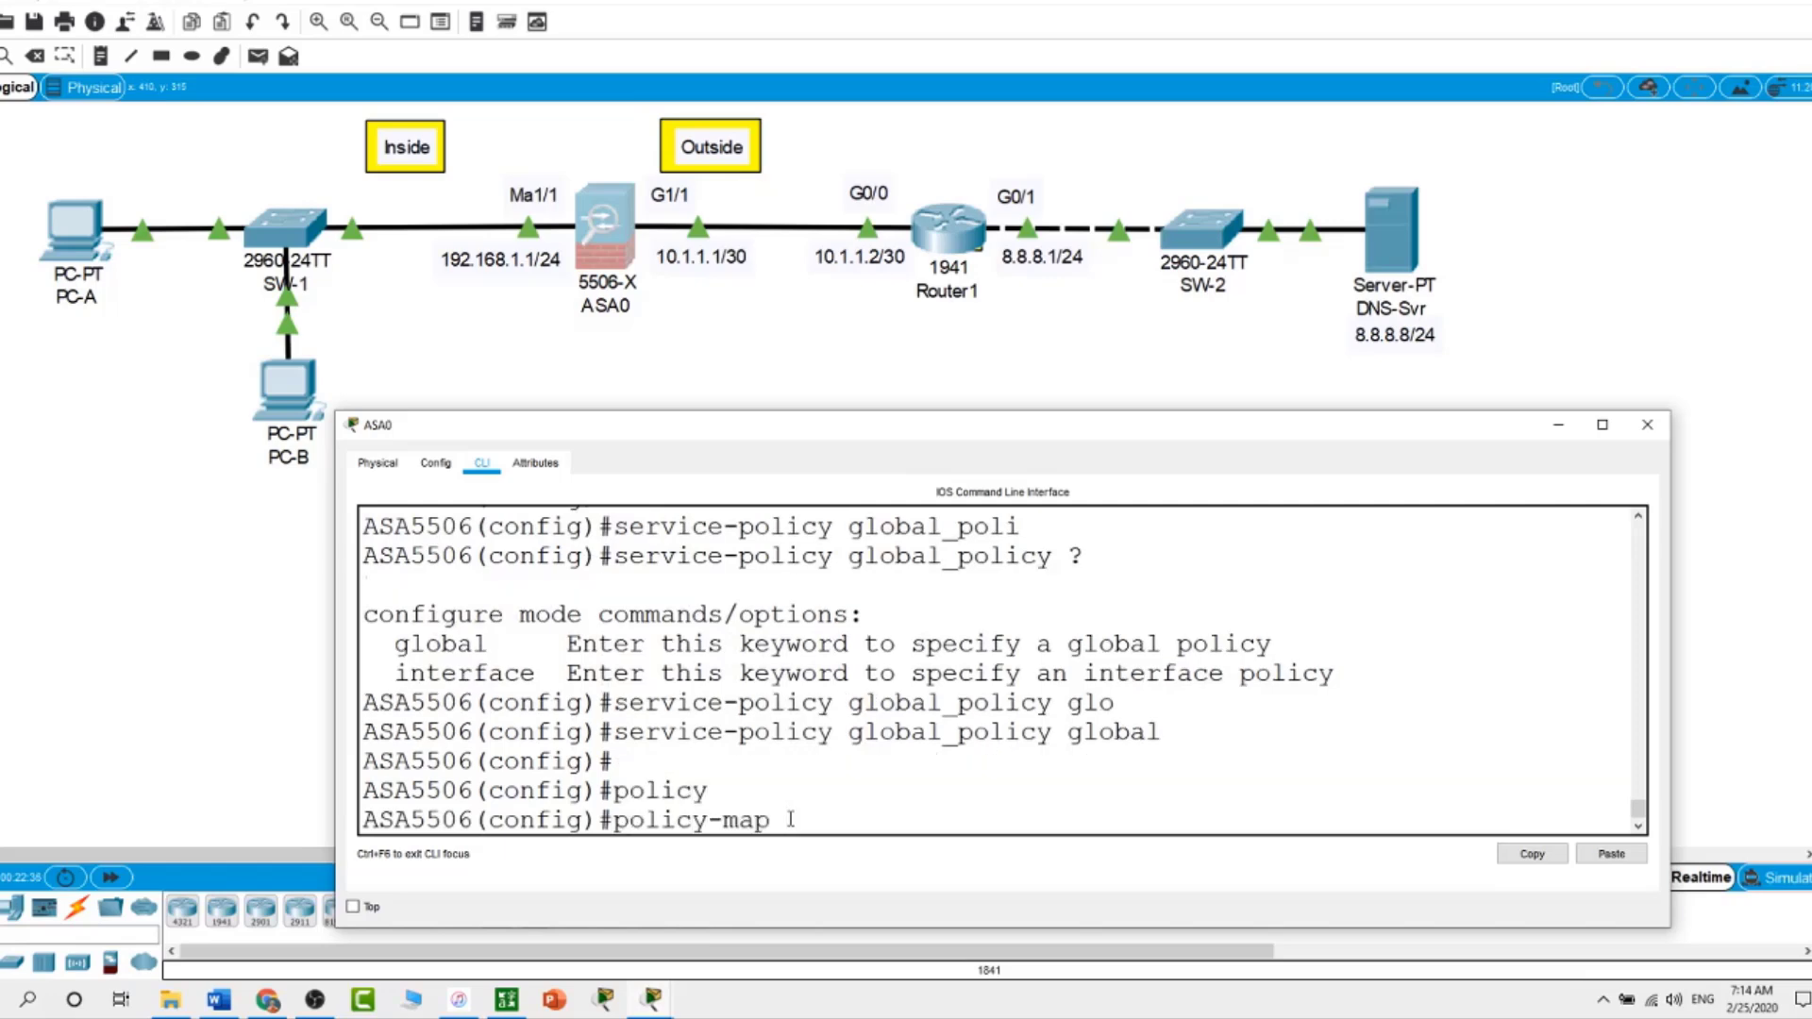
text(global_po)
text(licy)
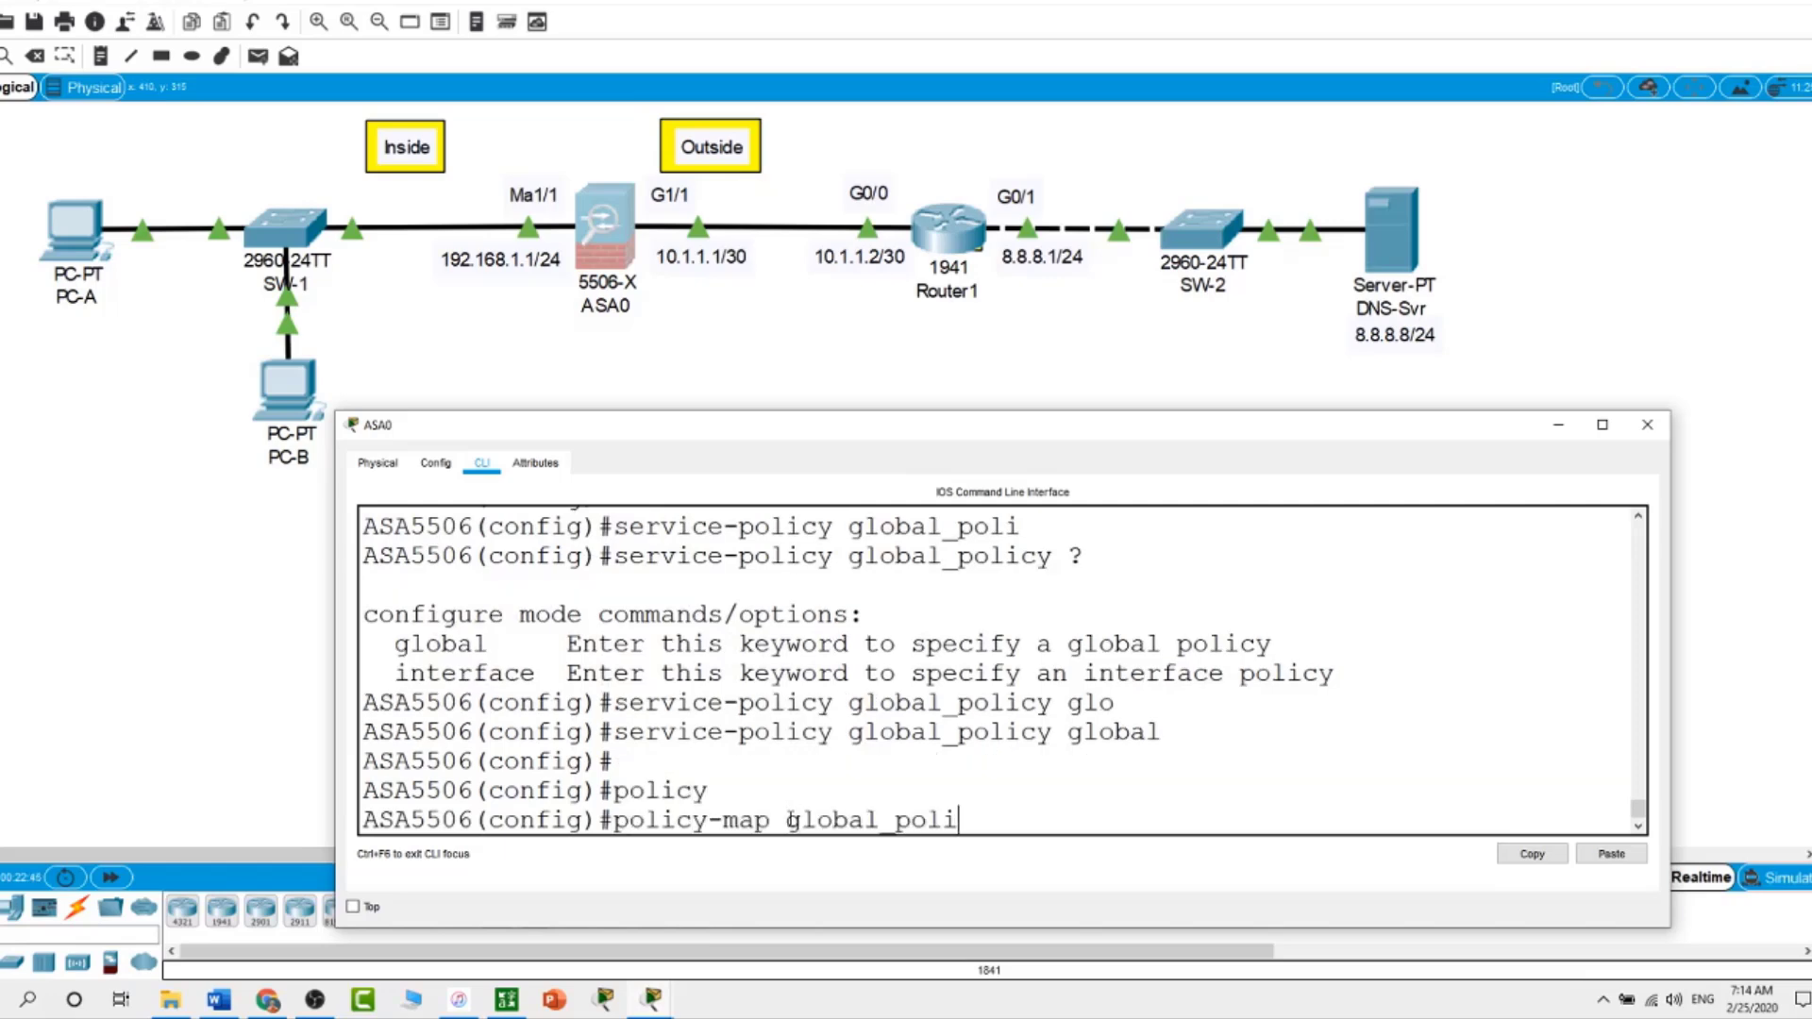
key(Return)
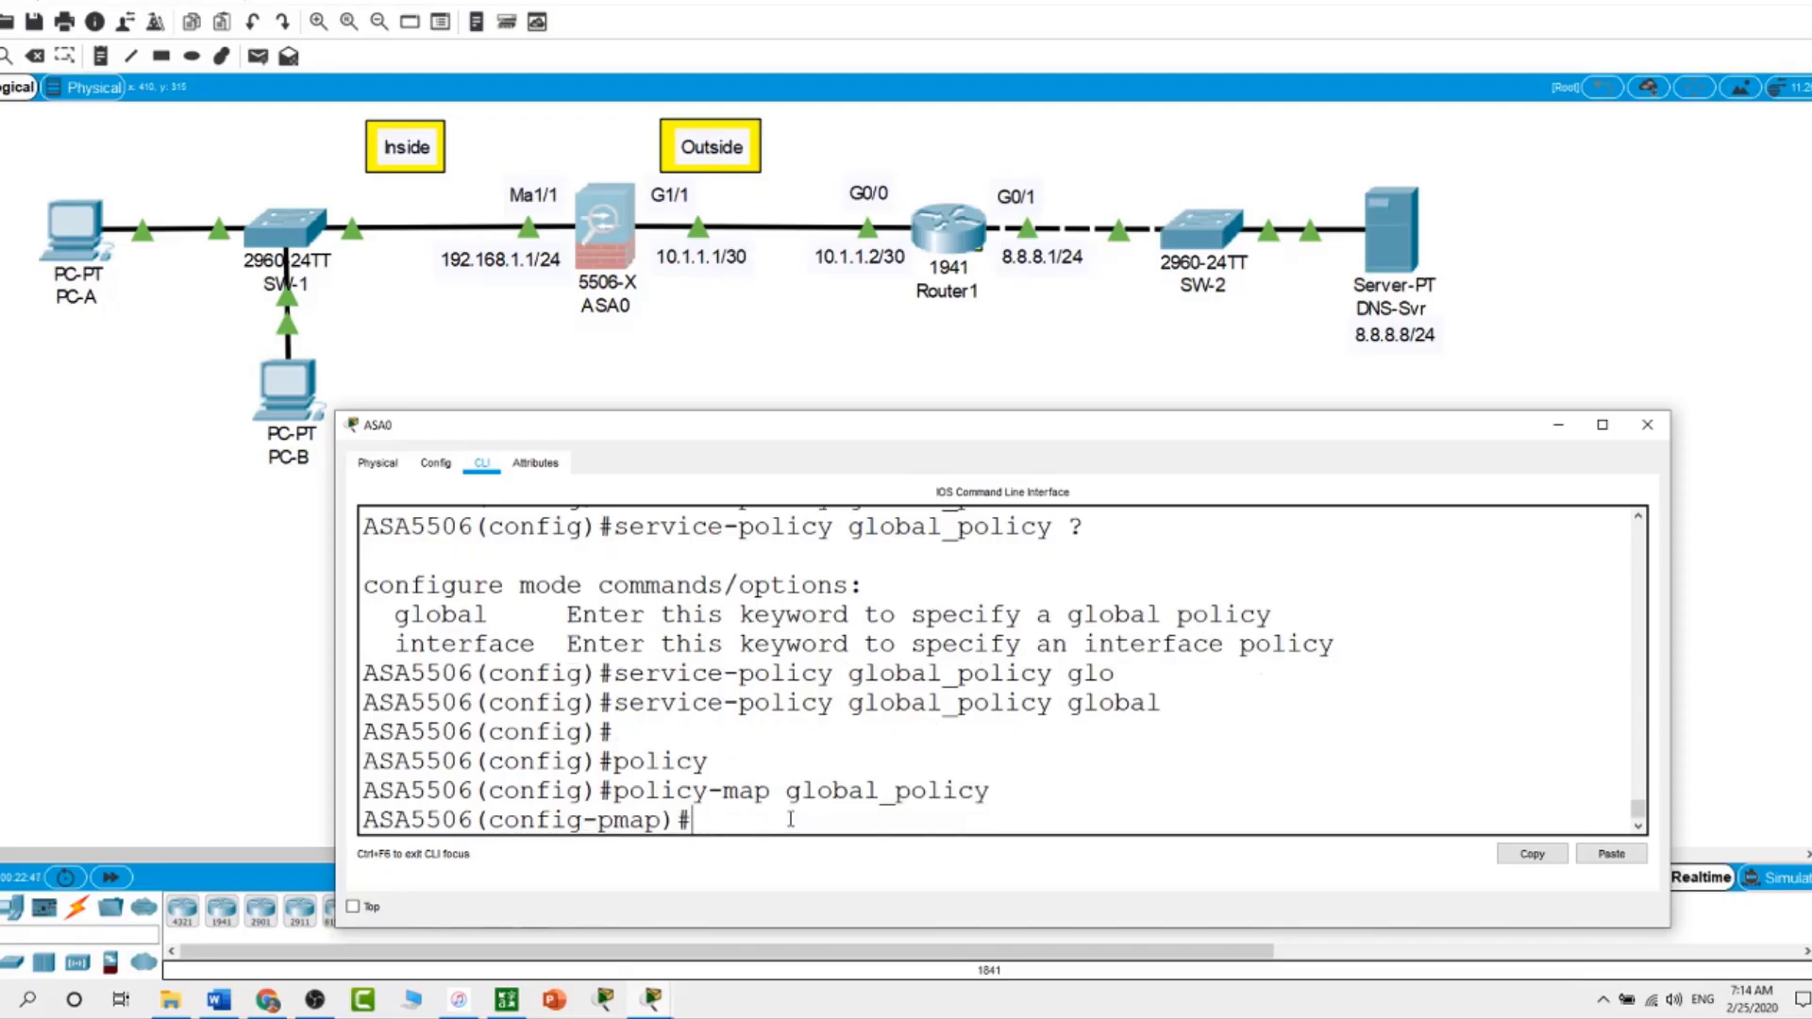
Add 'inspect http' under the inspection_default class
text(cl)
key(Tab)
text(ins)
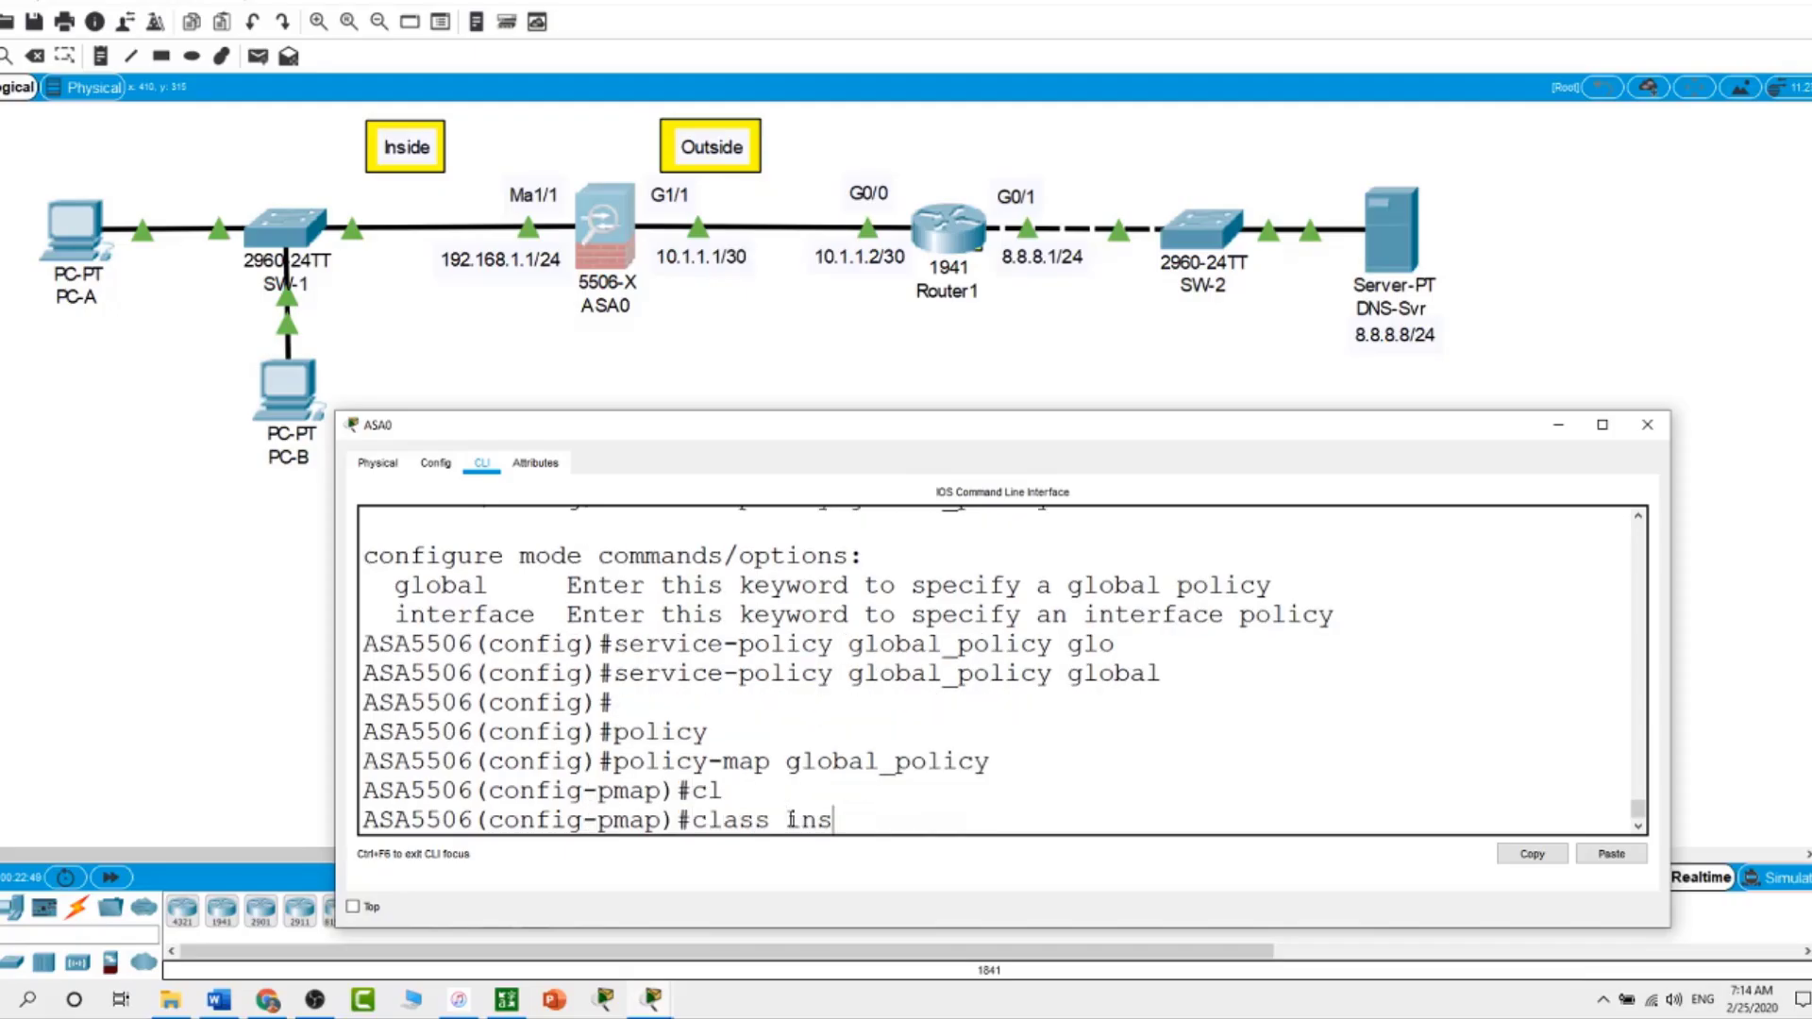
text(pection )
text(defaul)
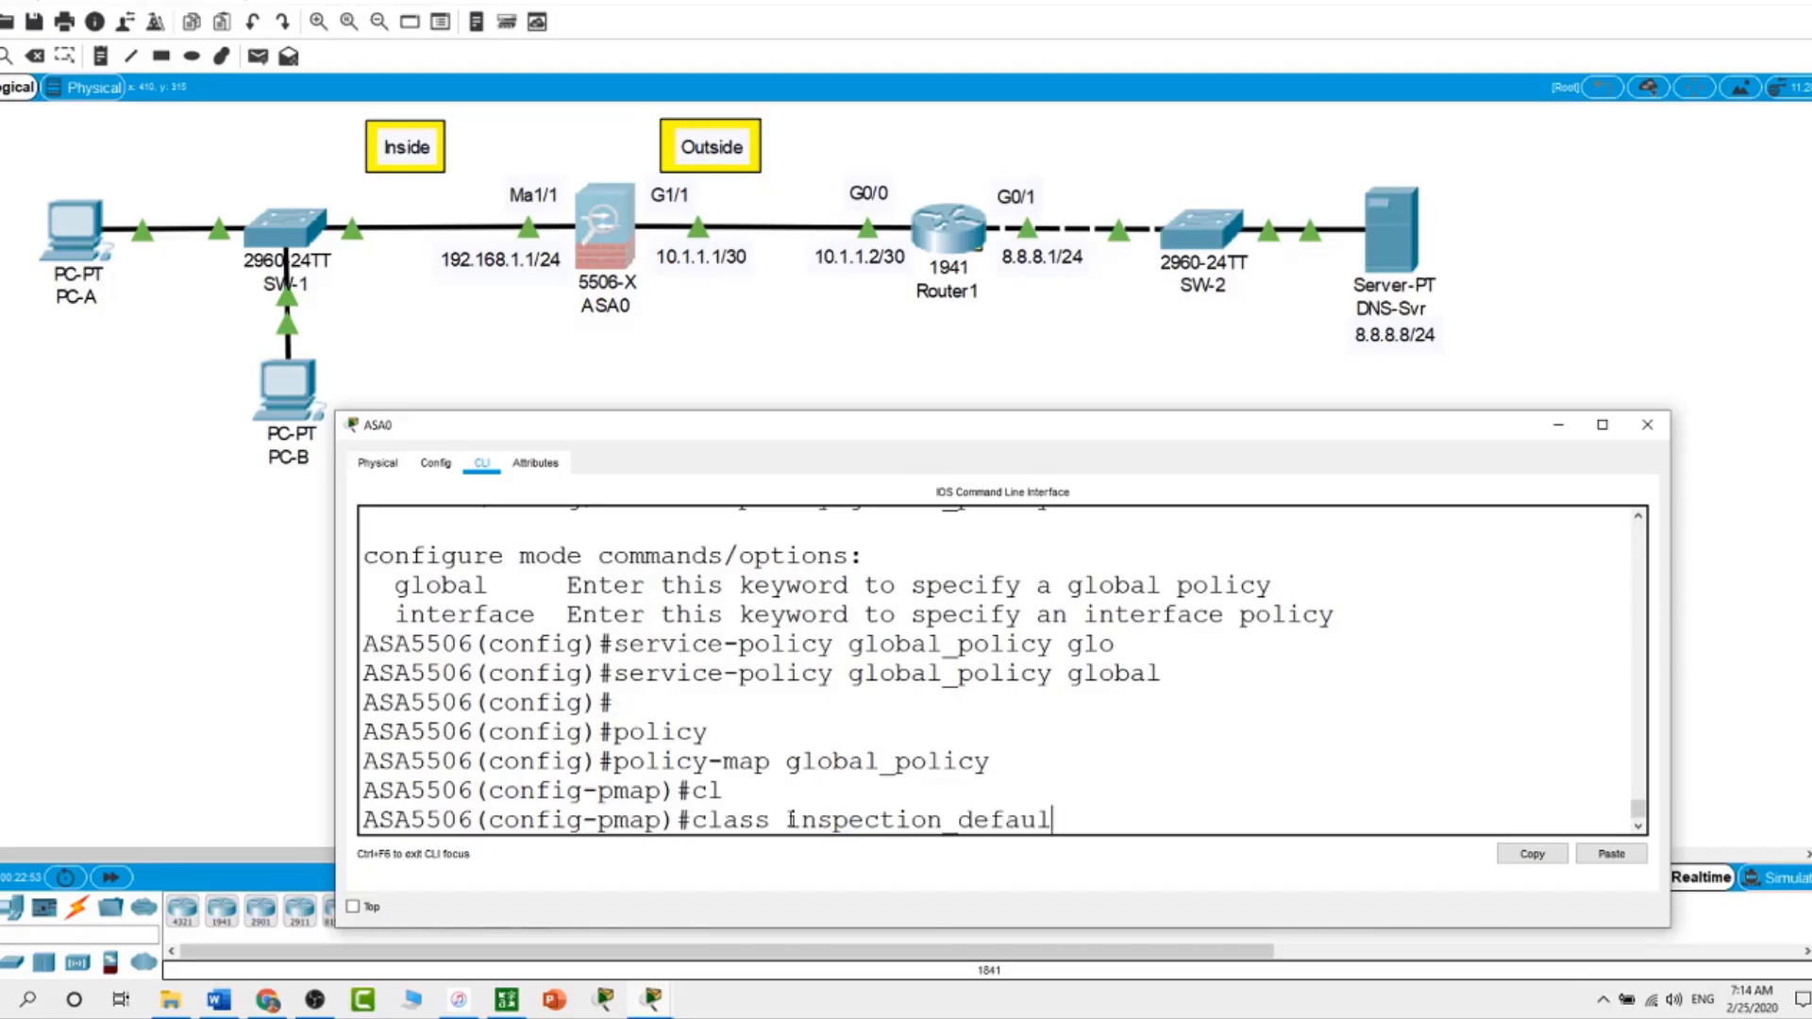
text(t)
key(Return)
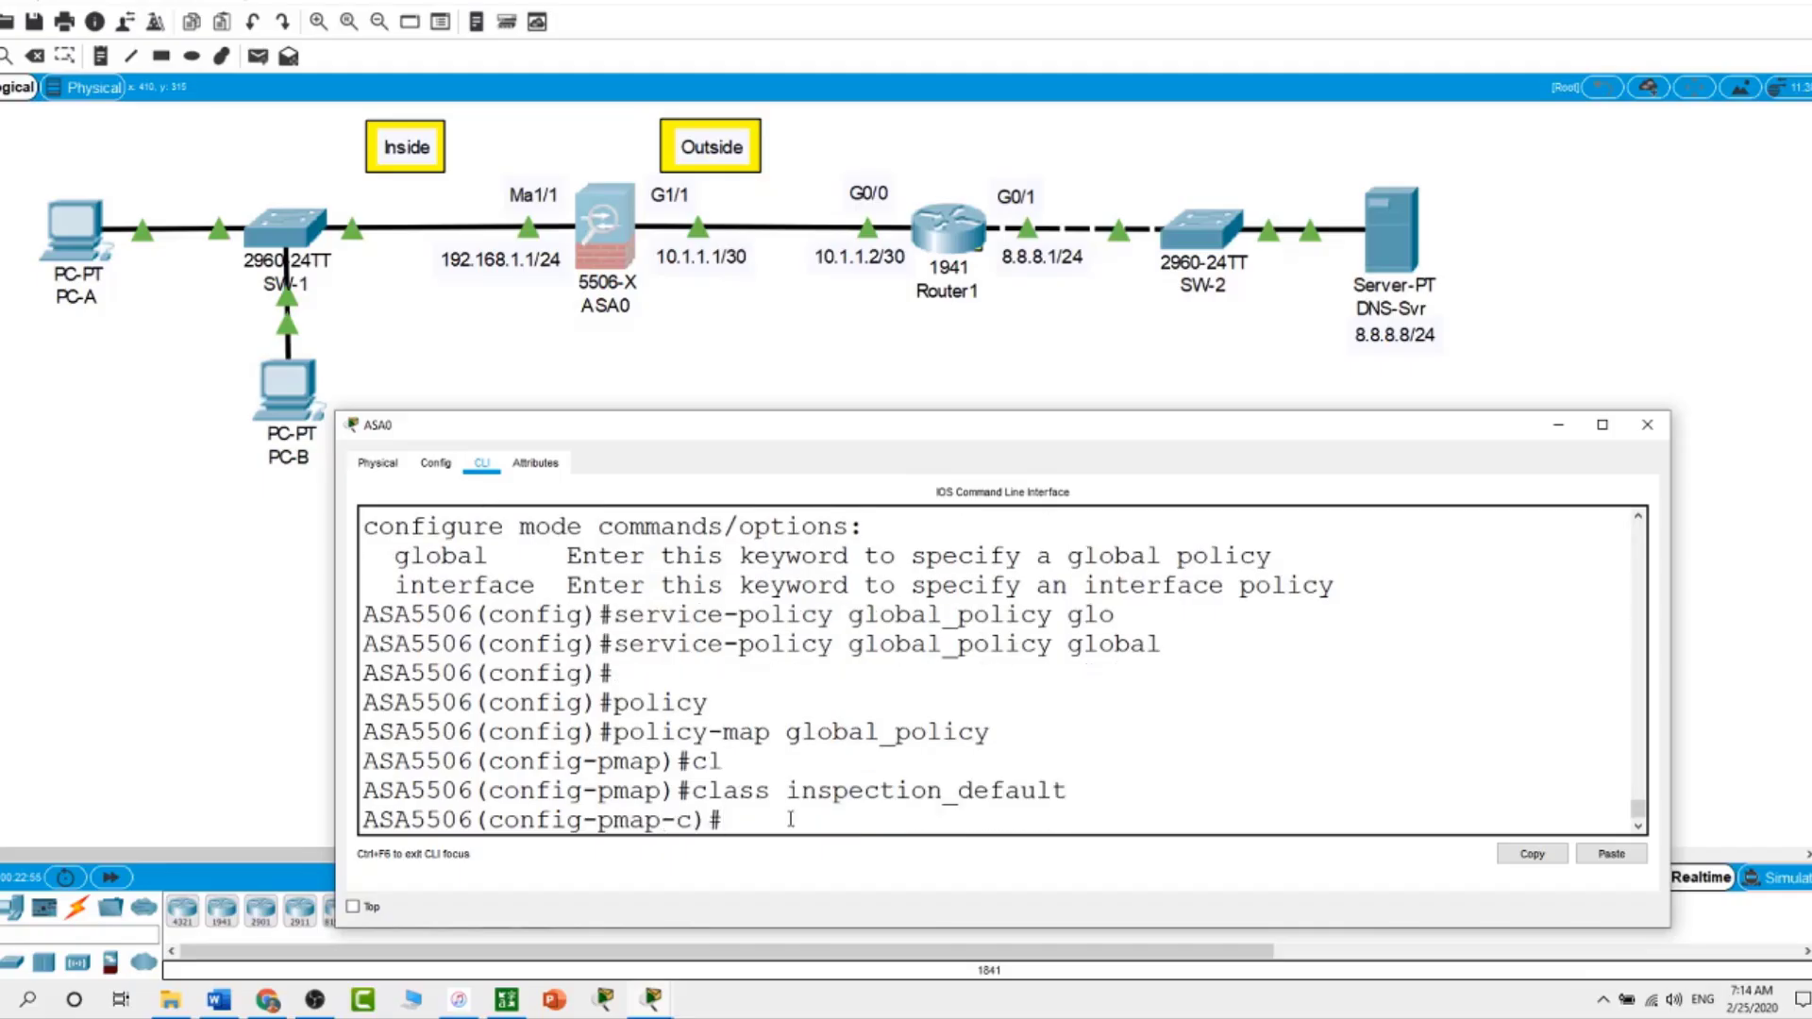
text(in)
key(Tab)
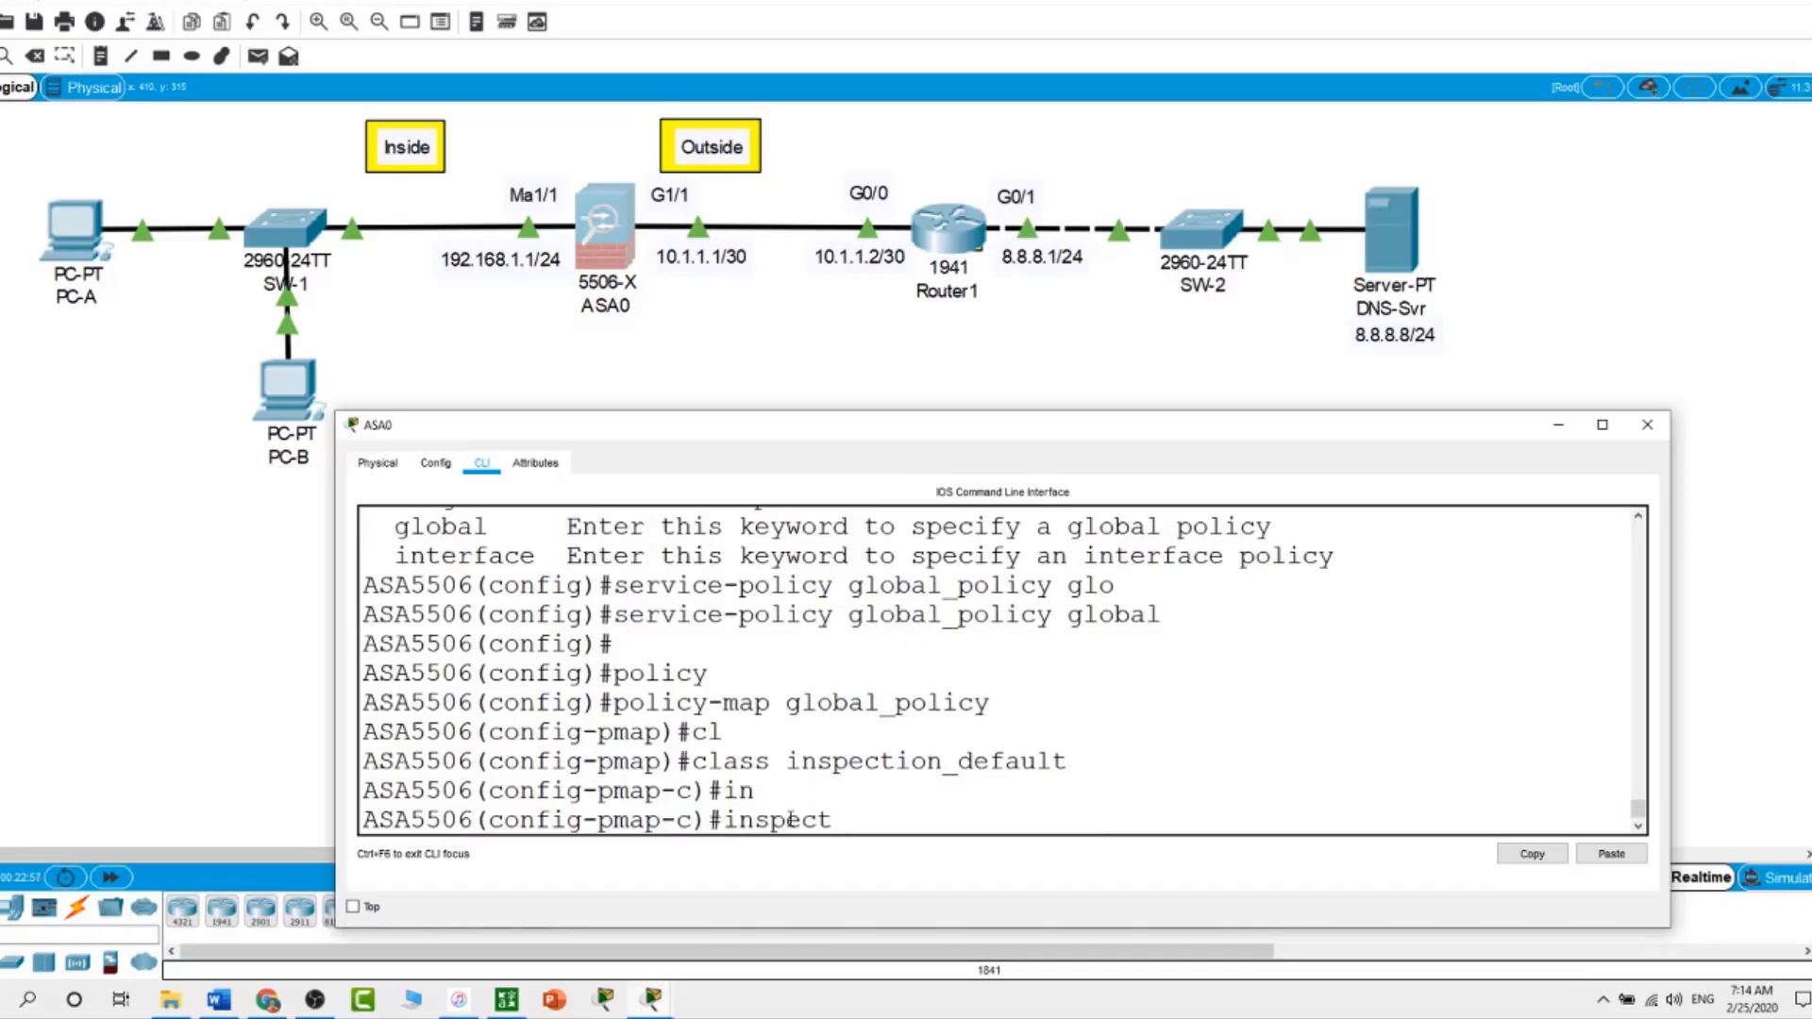
text(http)
key(Return)
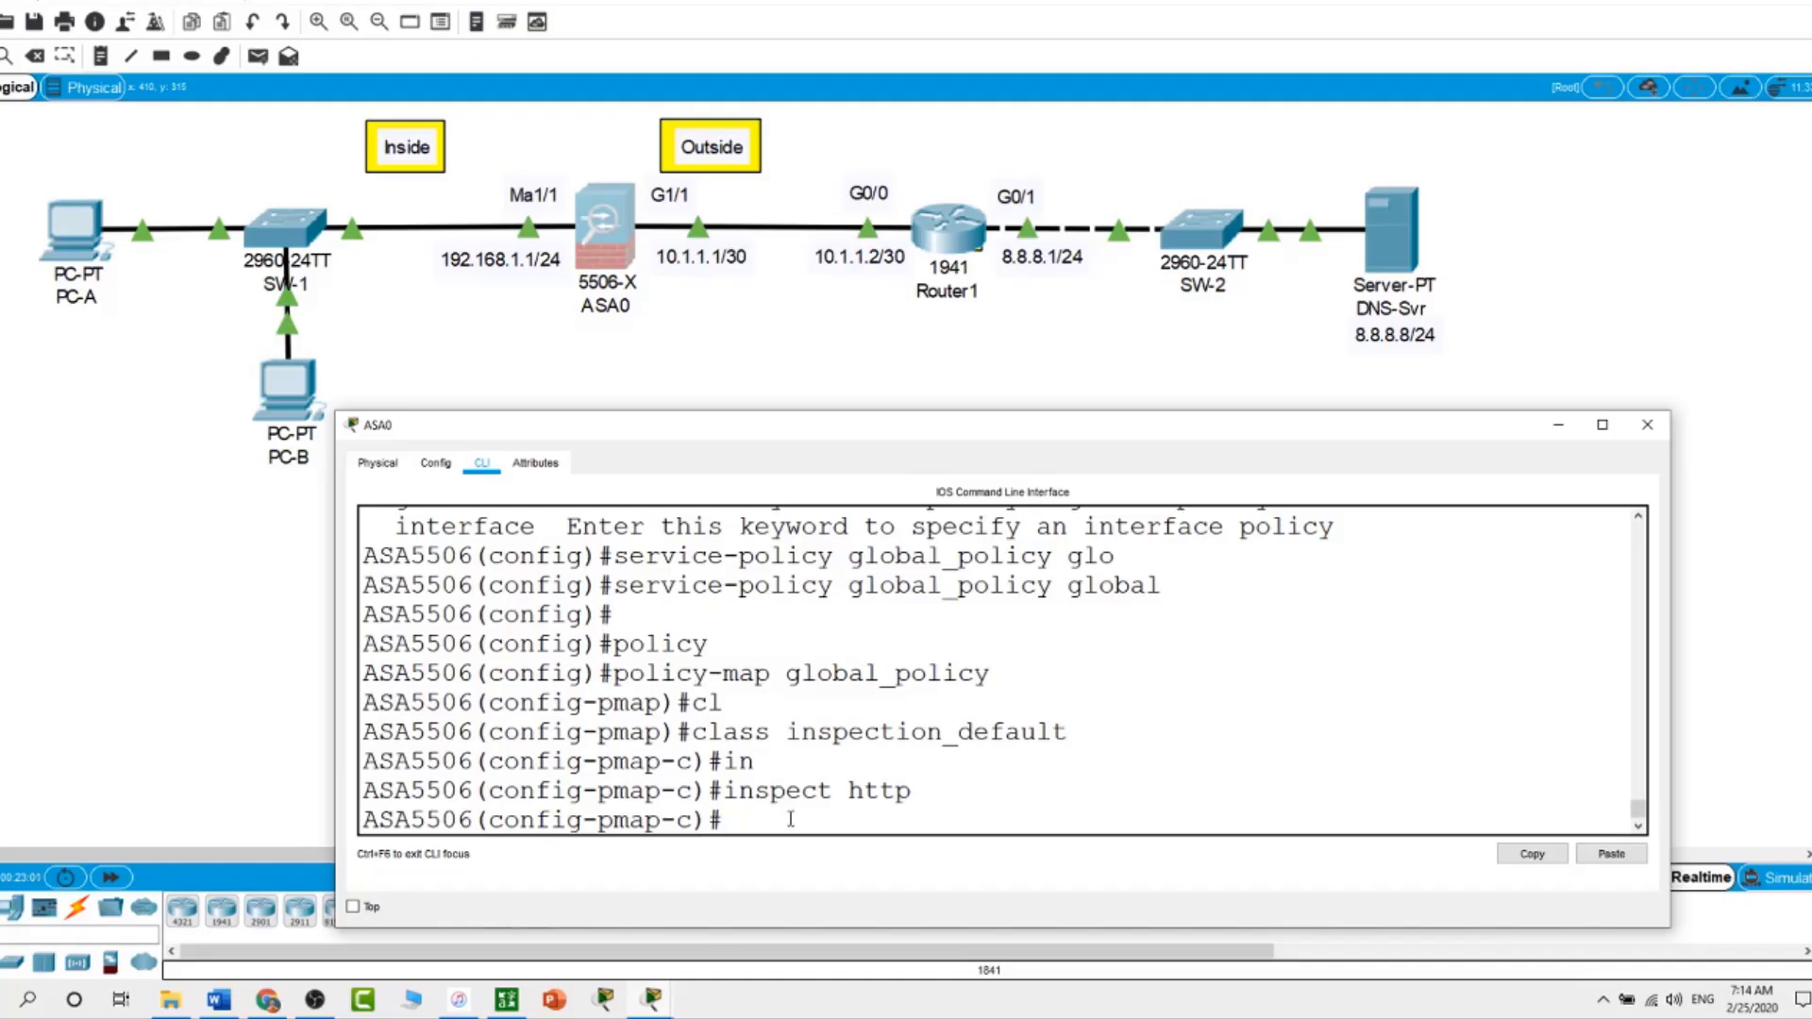
Verify the running configuration with show run
text(show run)
key(Return)
key(space)
key(space)
key(space)
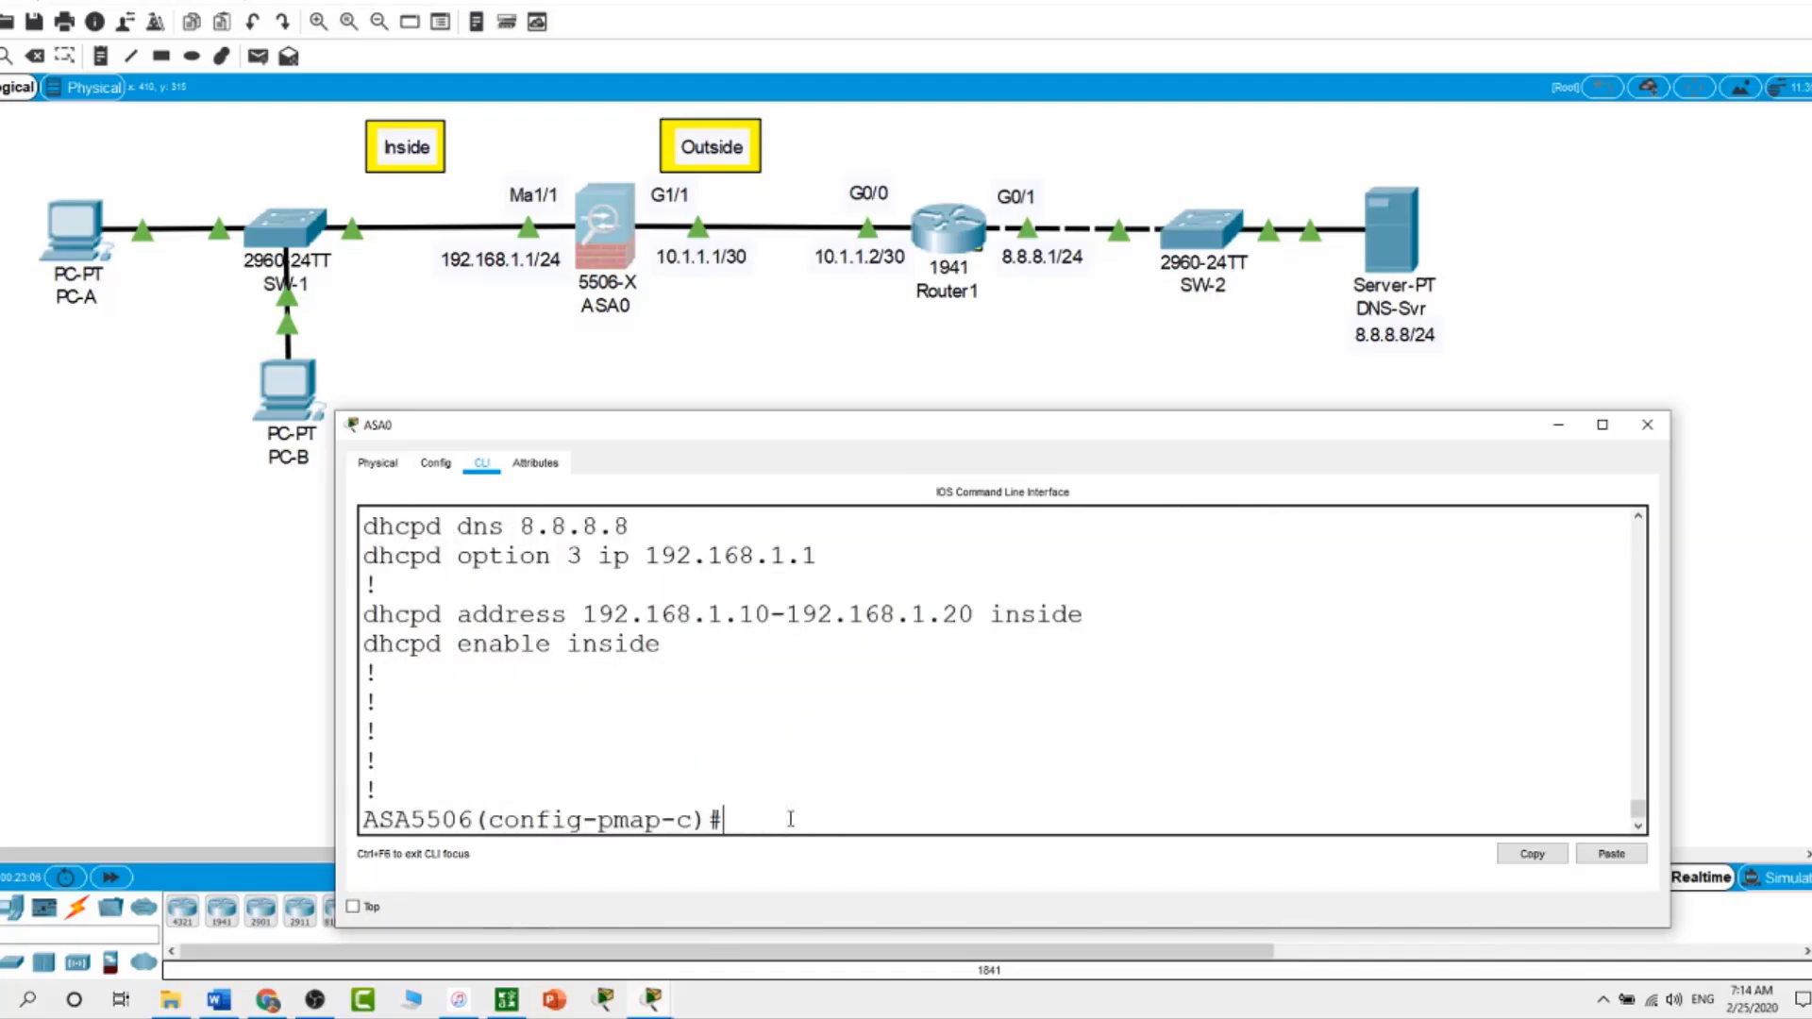
scroll(781, 781, up, 4)
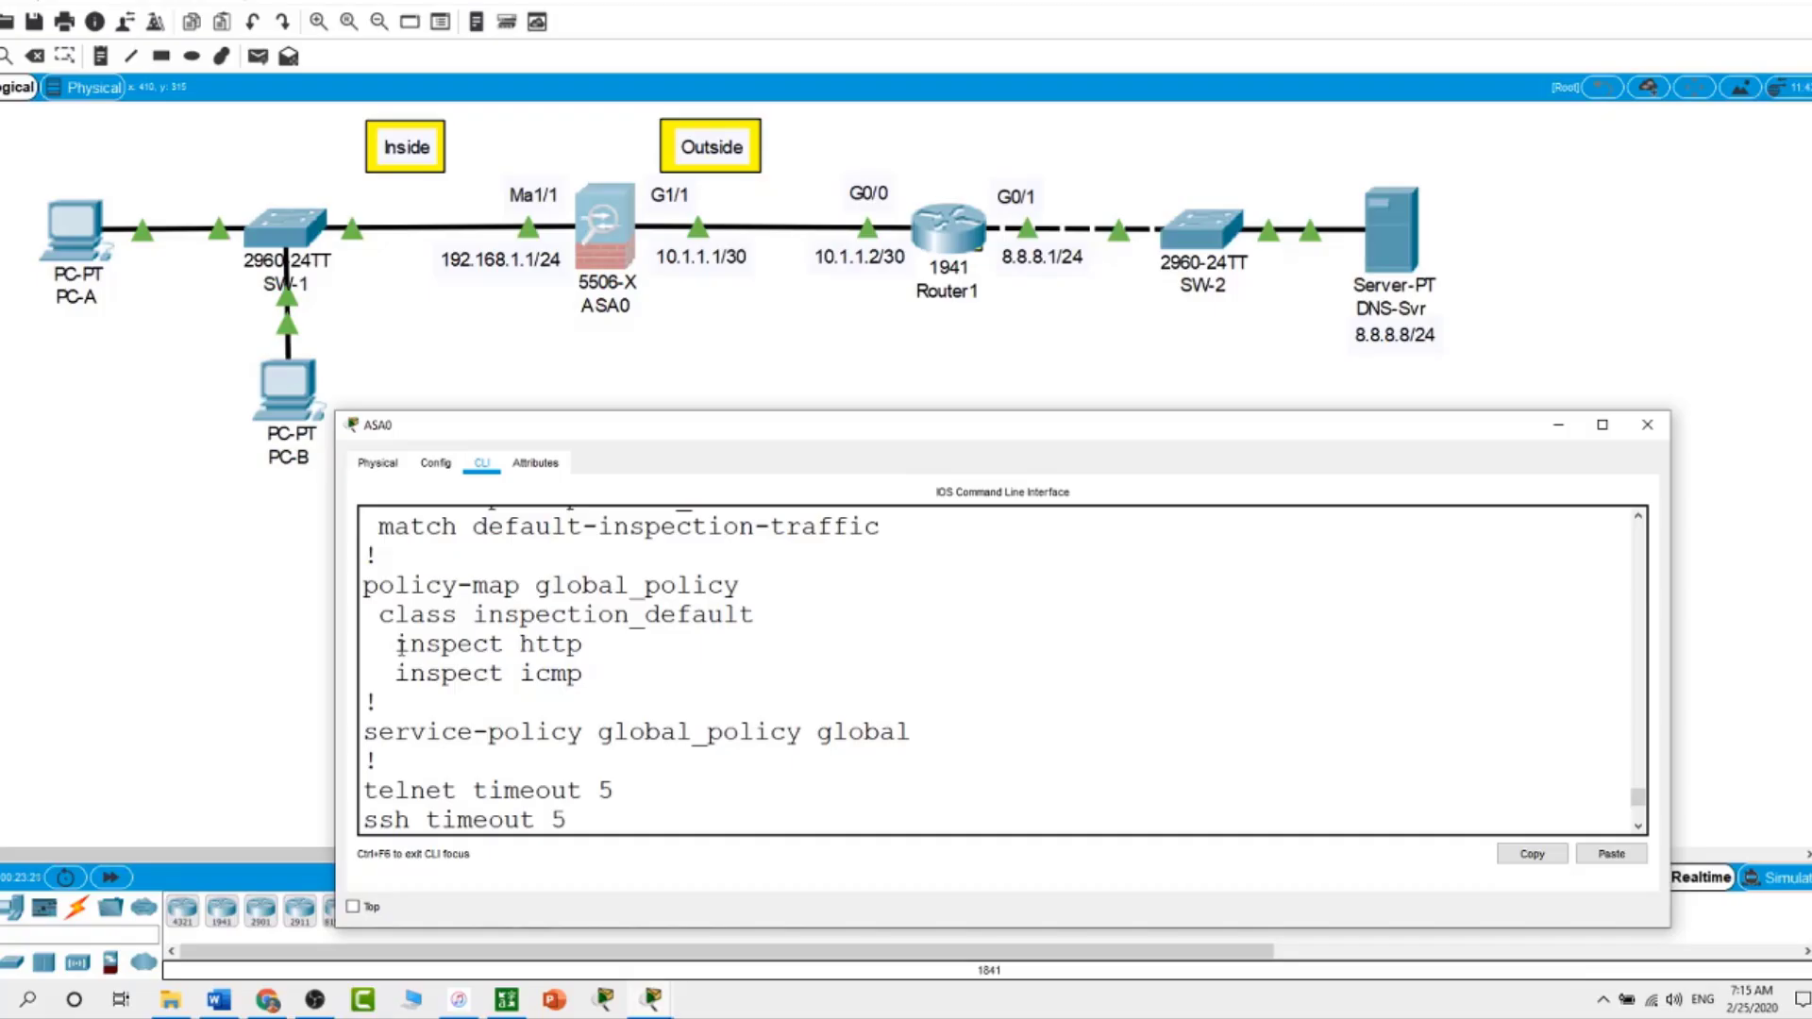
scroll(629, 784, down, 5)
click(232, 664)
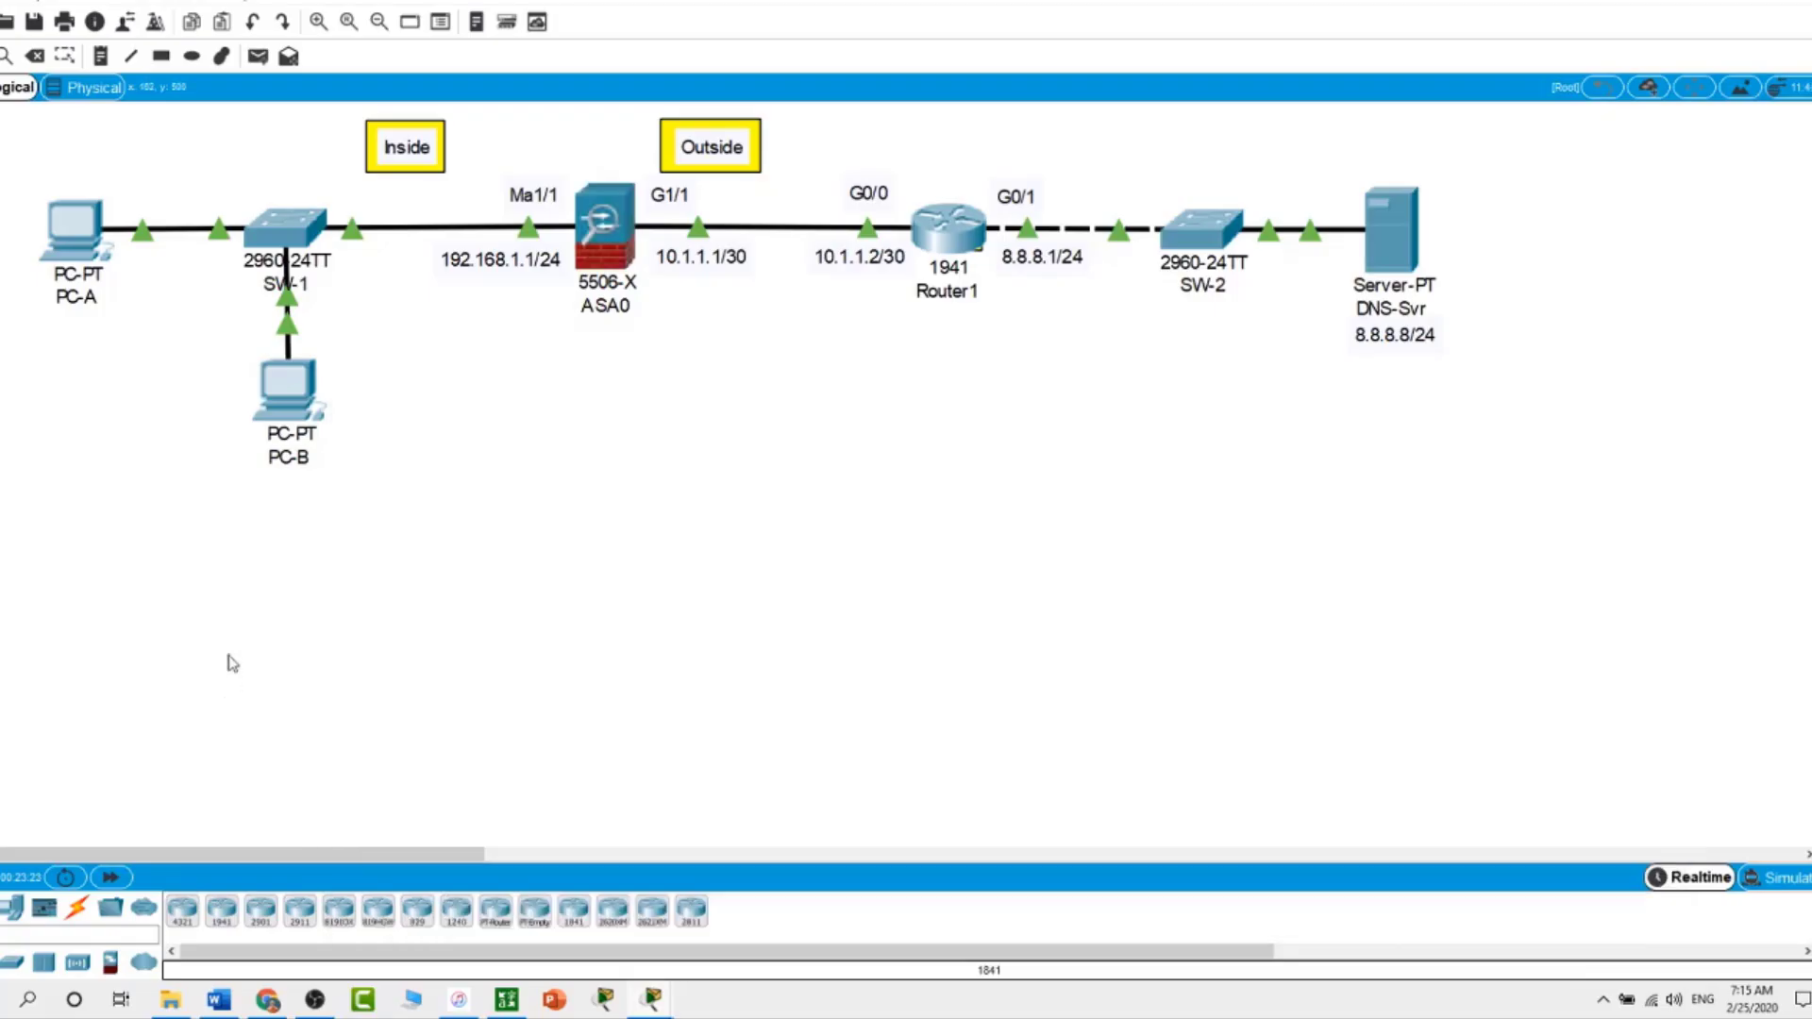
click(282, 406)
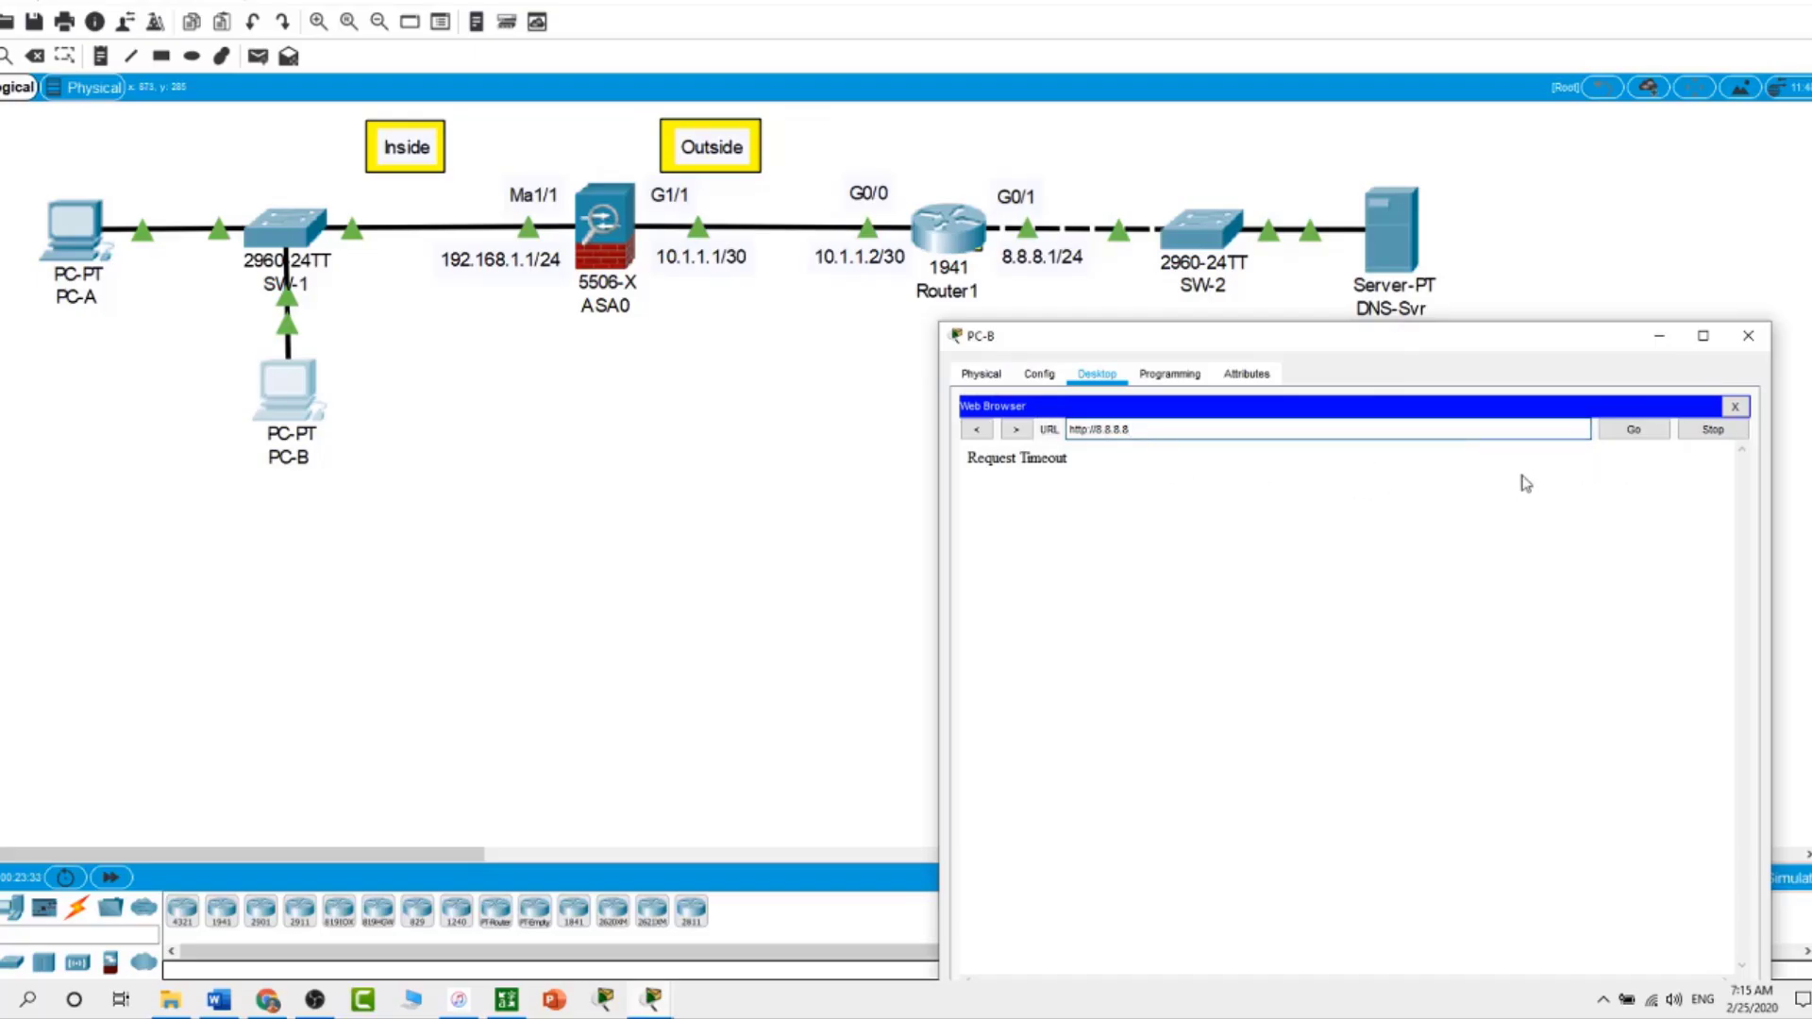
click(1631, 431)
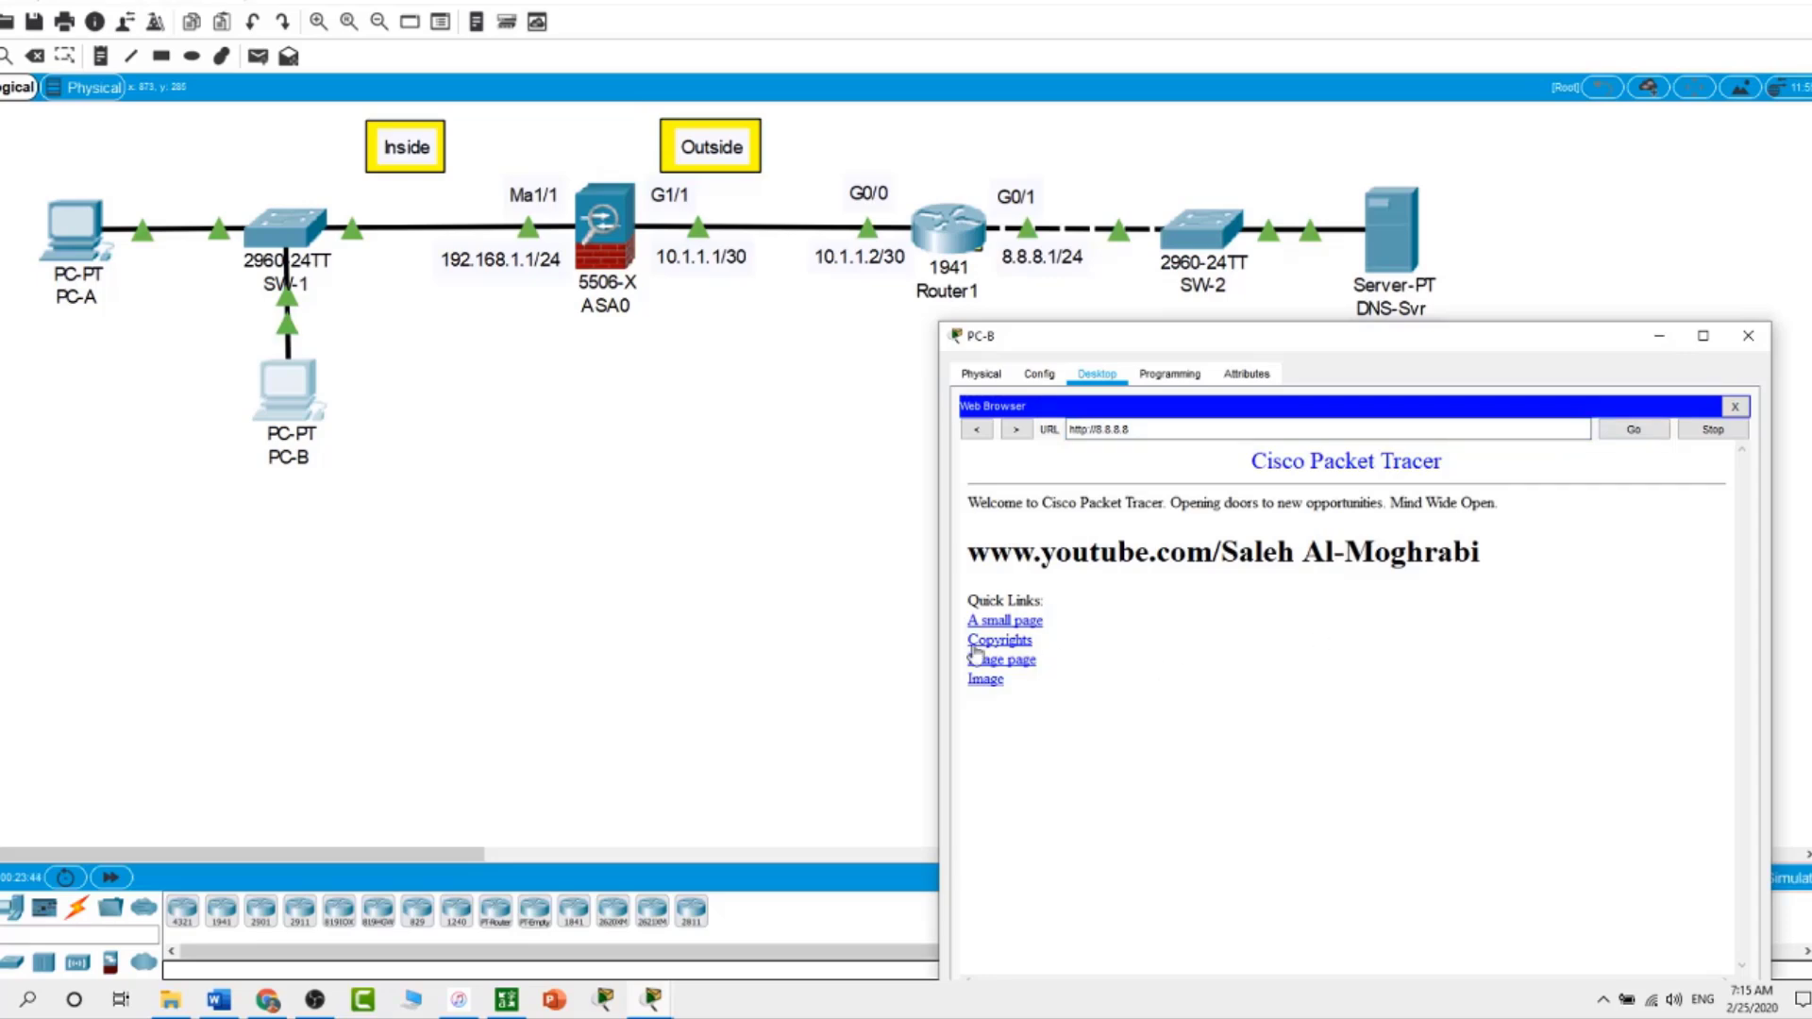
click(839, 619)
click(76, 234)
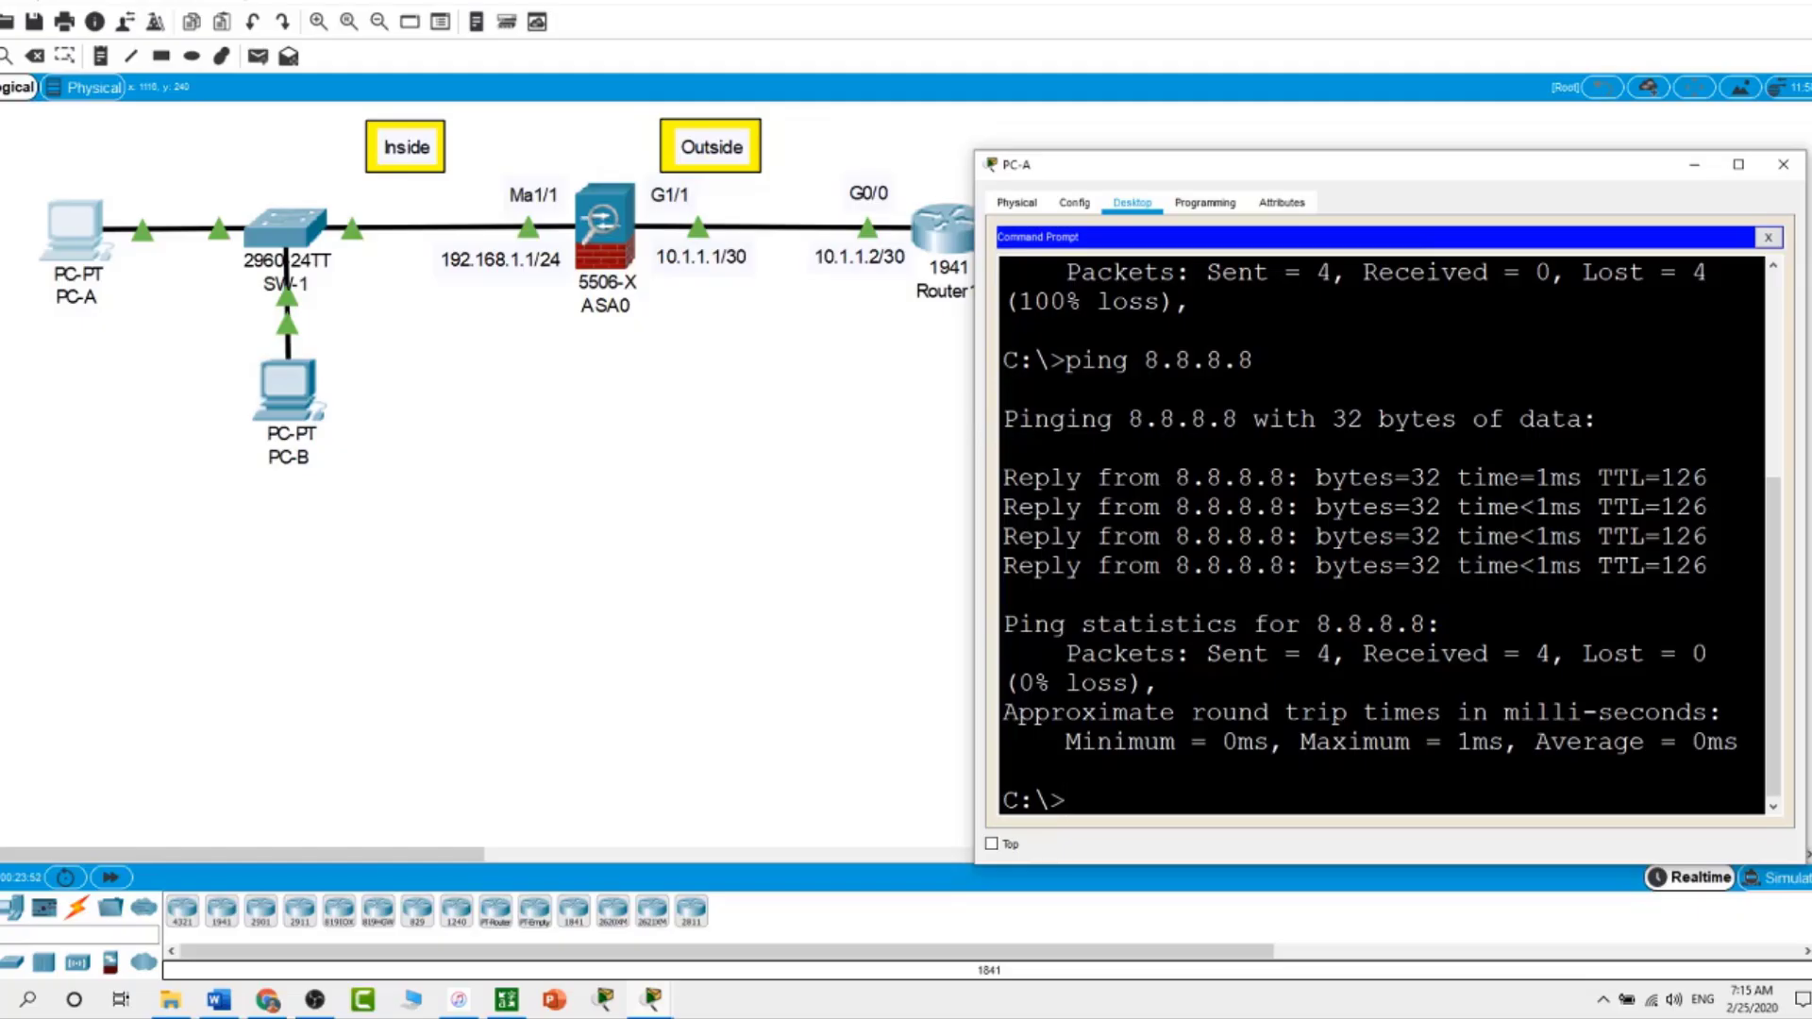
text(ping www.ccna.com)
key(Return)
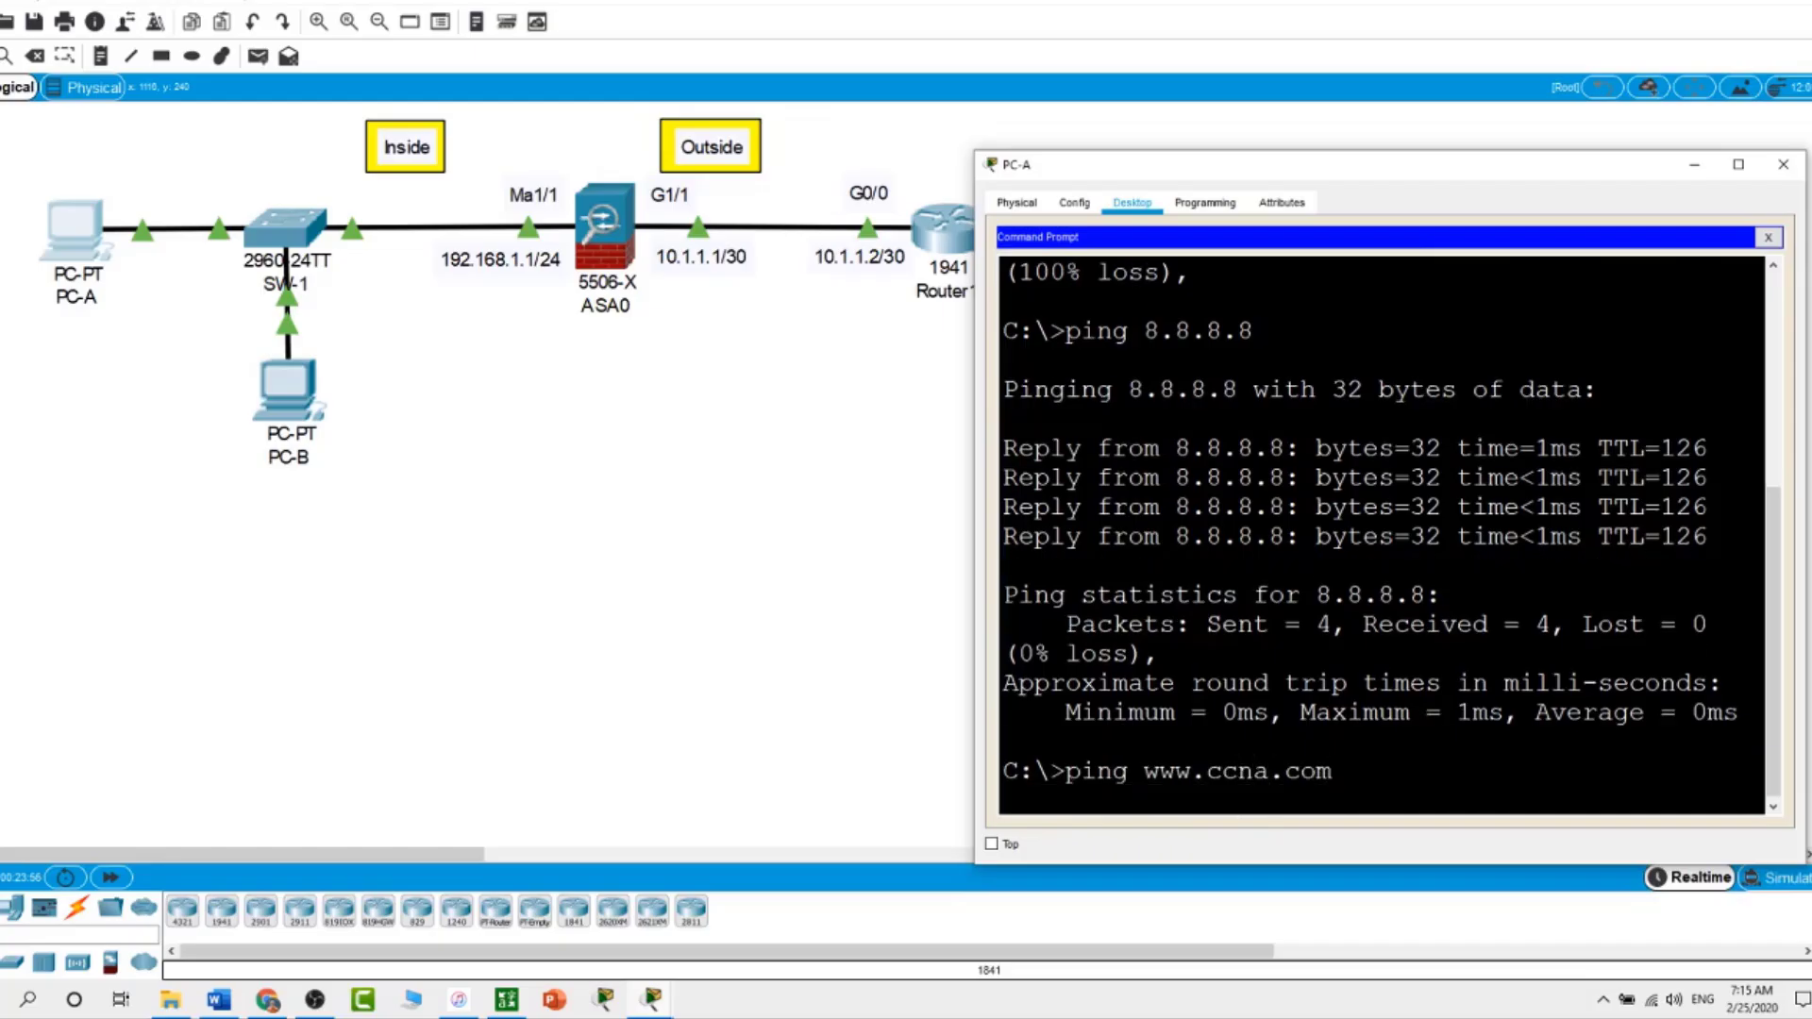
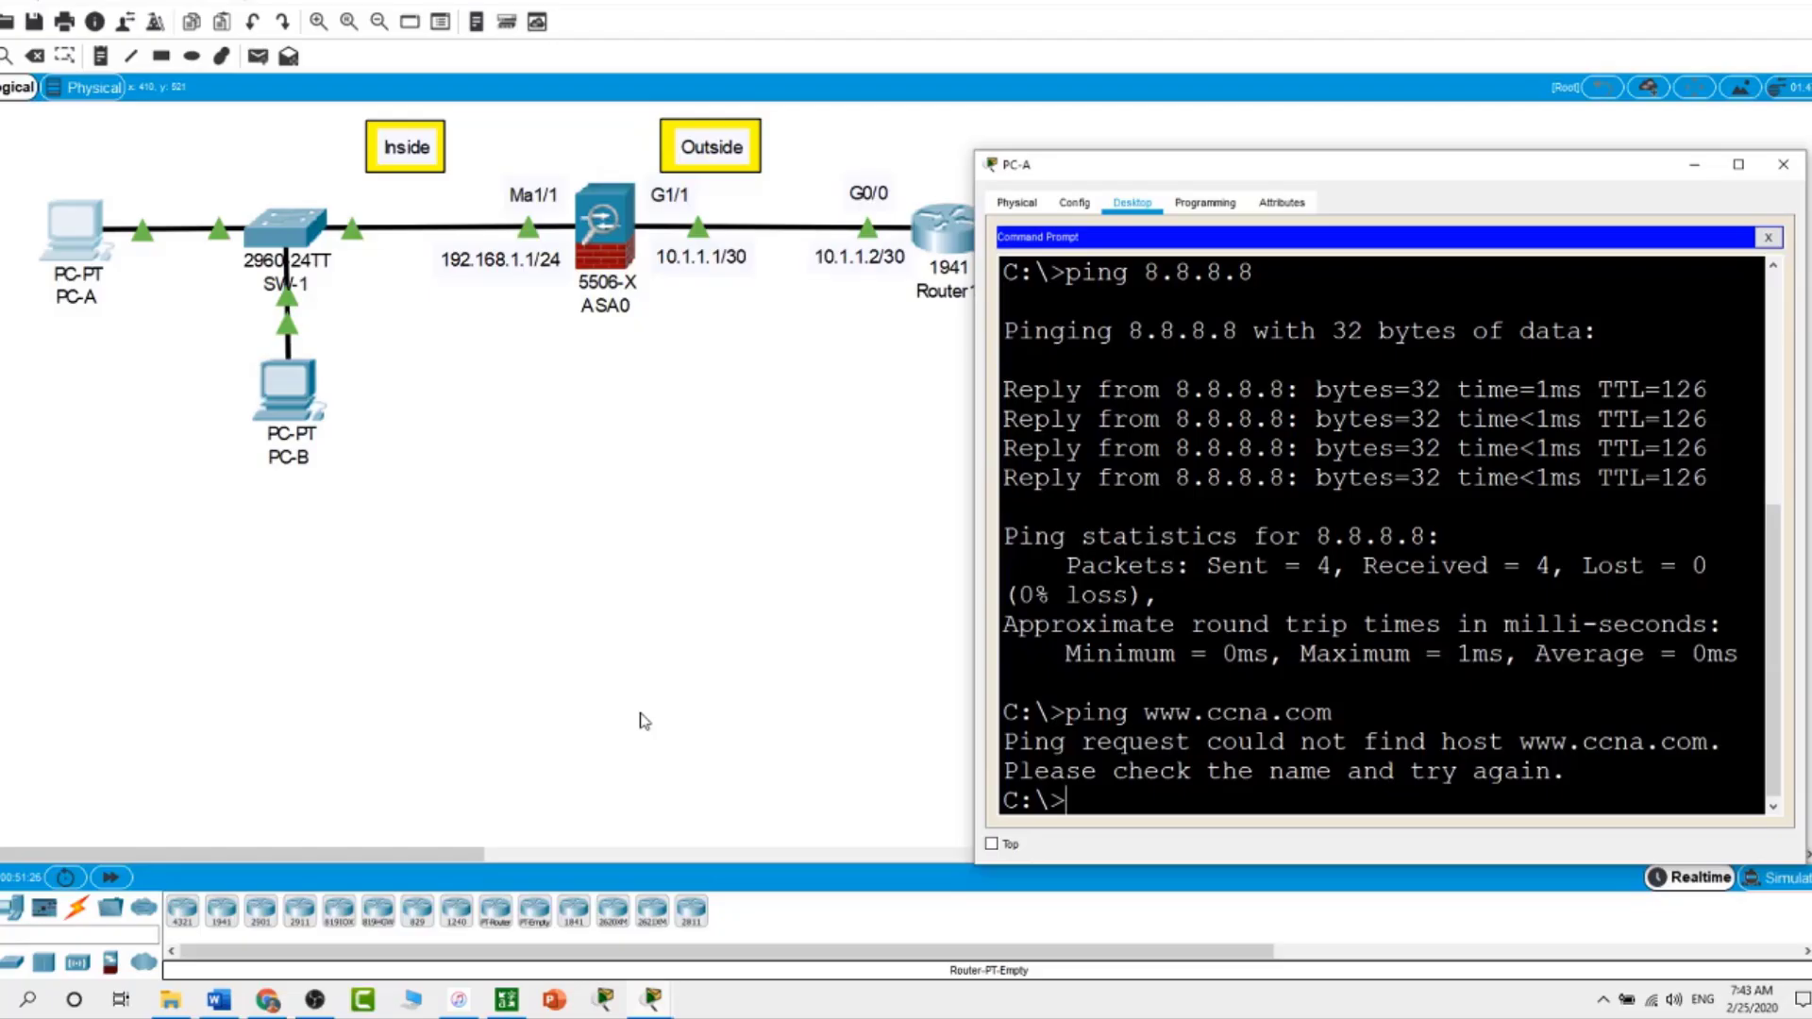
Dismiss PC-A's command prompt window after its failed name lookup
click(645, 721)
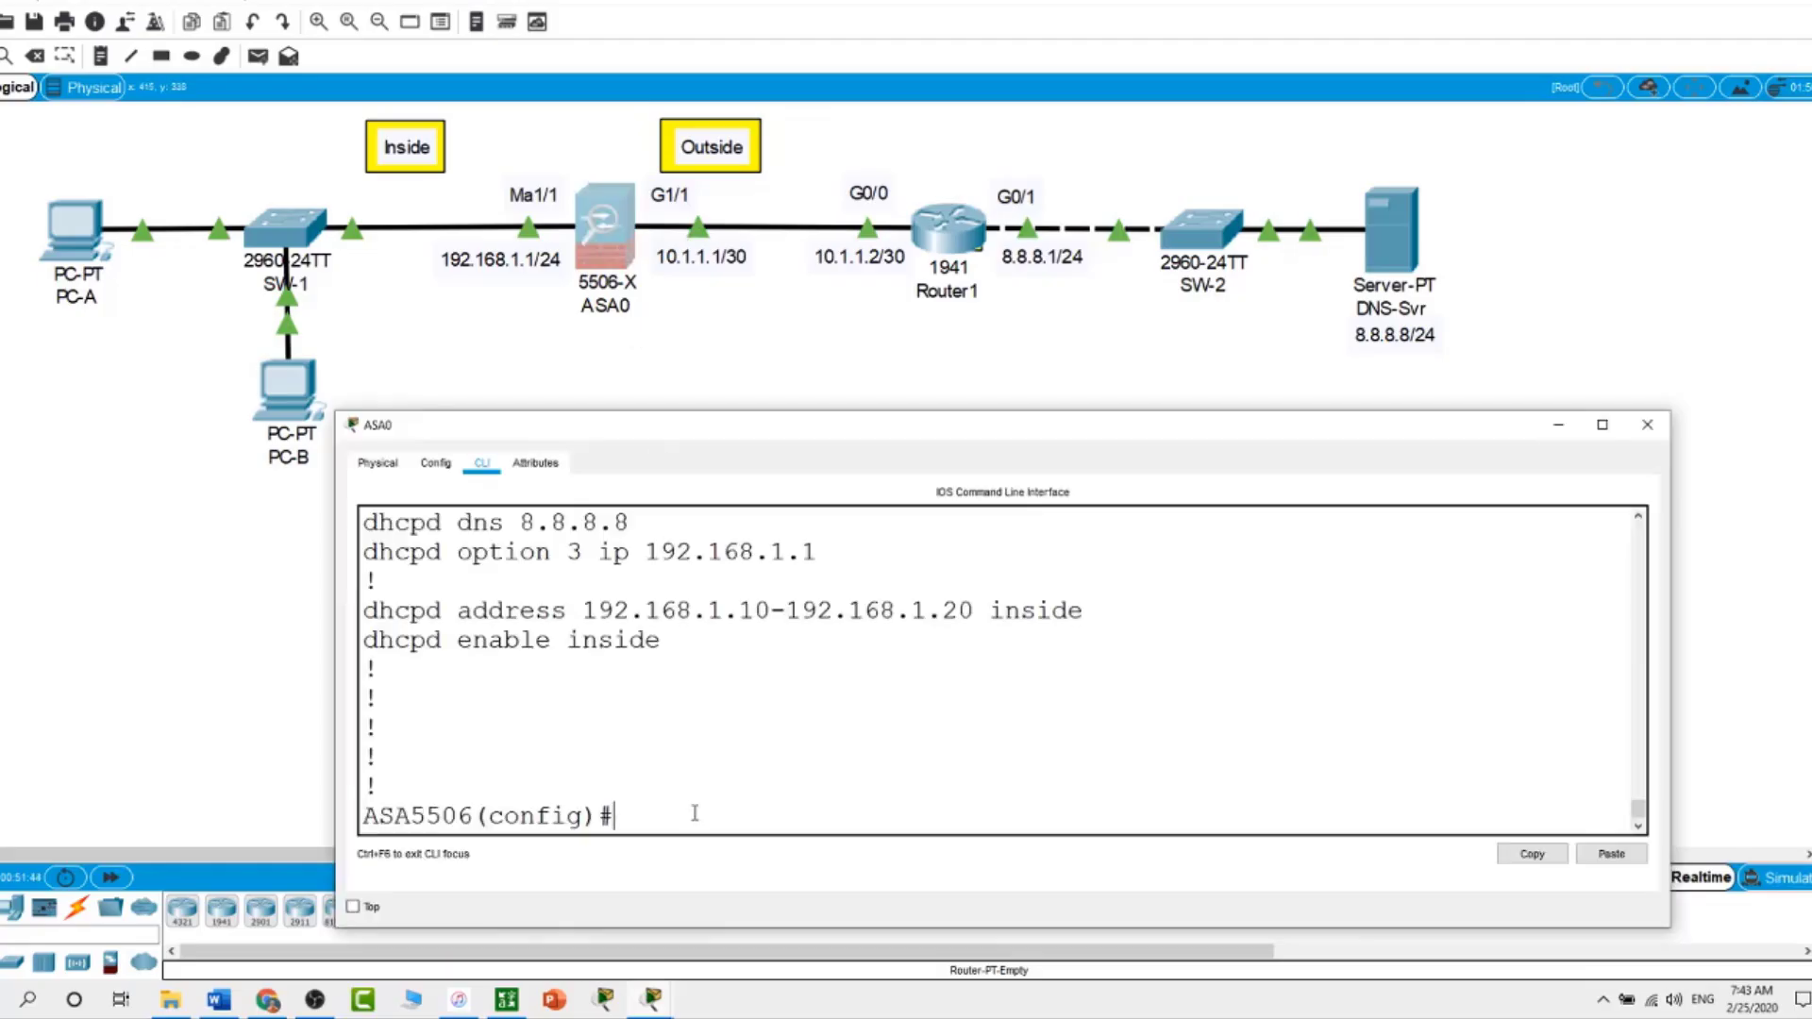
Create the DNS inspection policy map with 'policy-map type inspect dns preset_dns_map'
text(pol)
key(Tab)
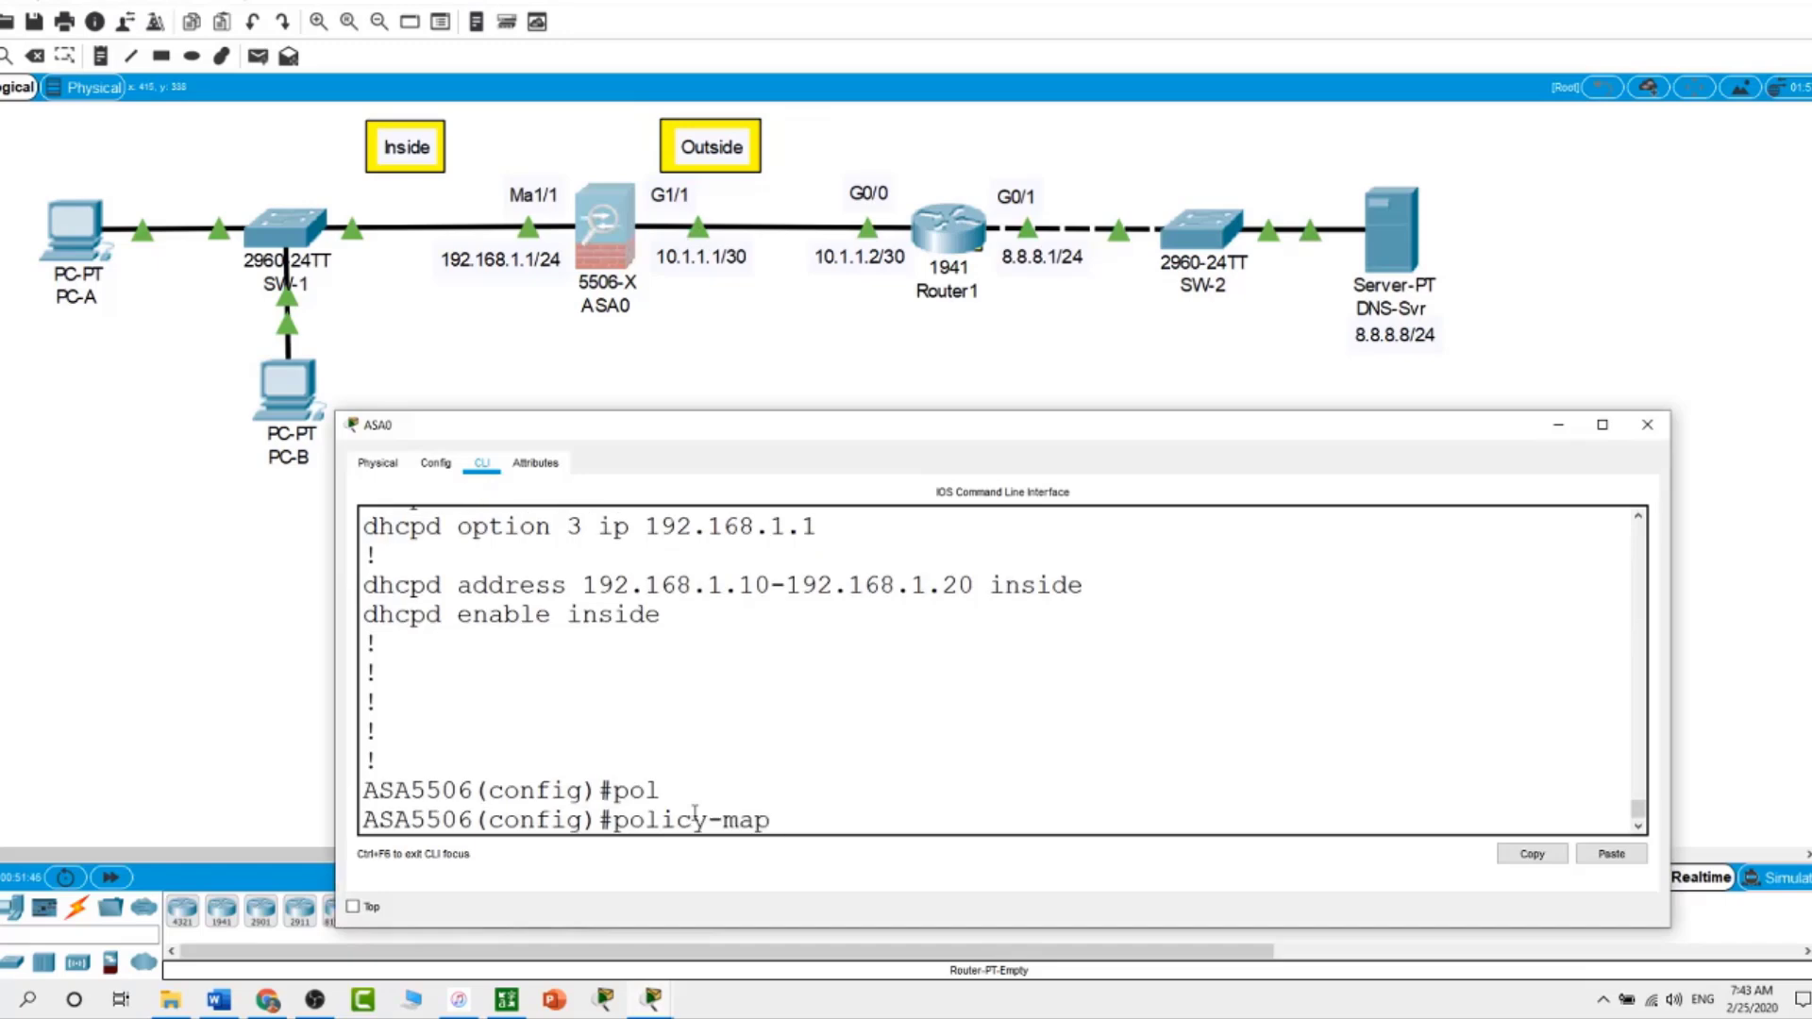
text(t)
key(Tab)
text(in)
key(Tab)
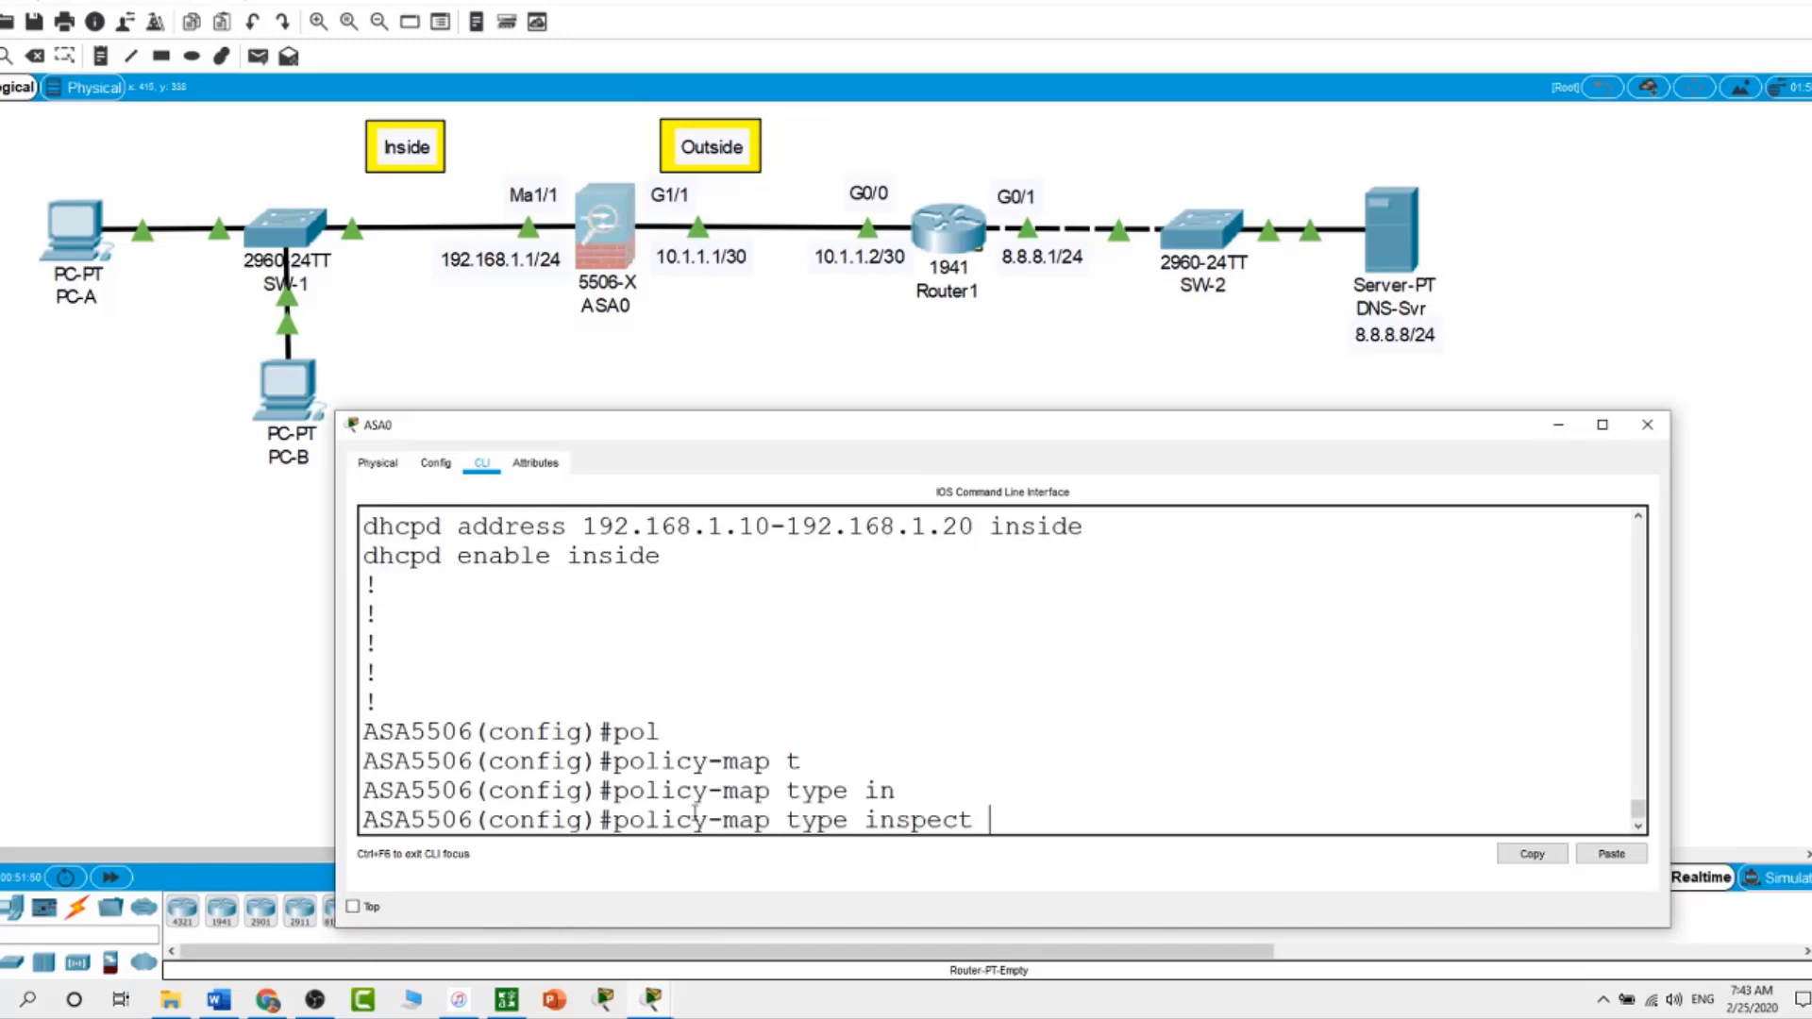
text(dns pre)
text(set )
text(dns)
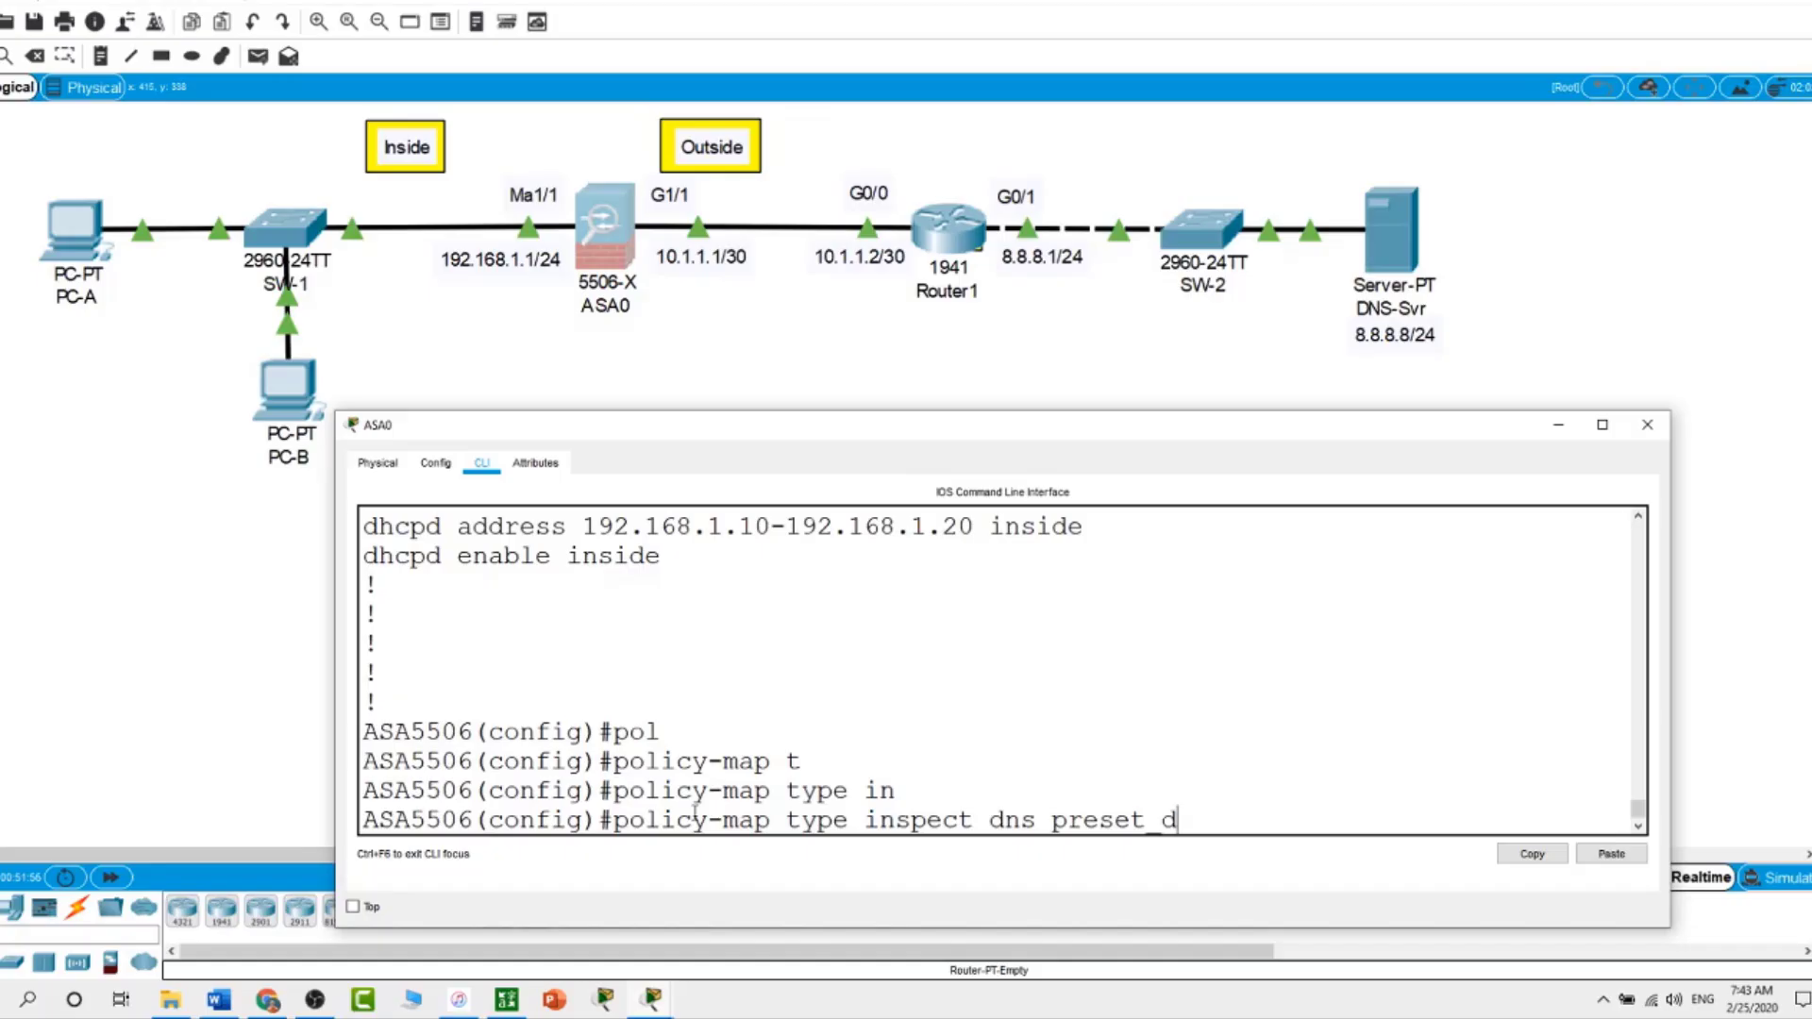
text(_map)
key(Return)
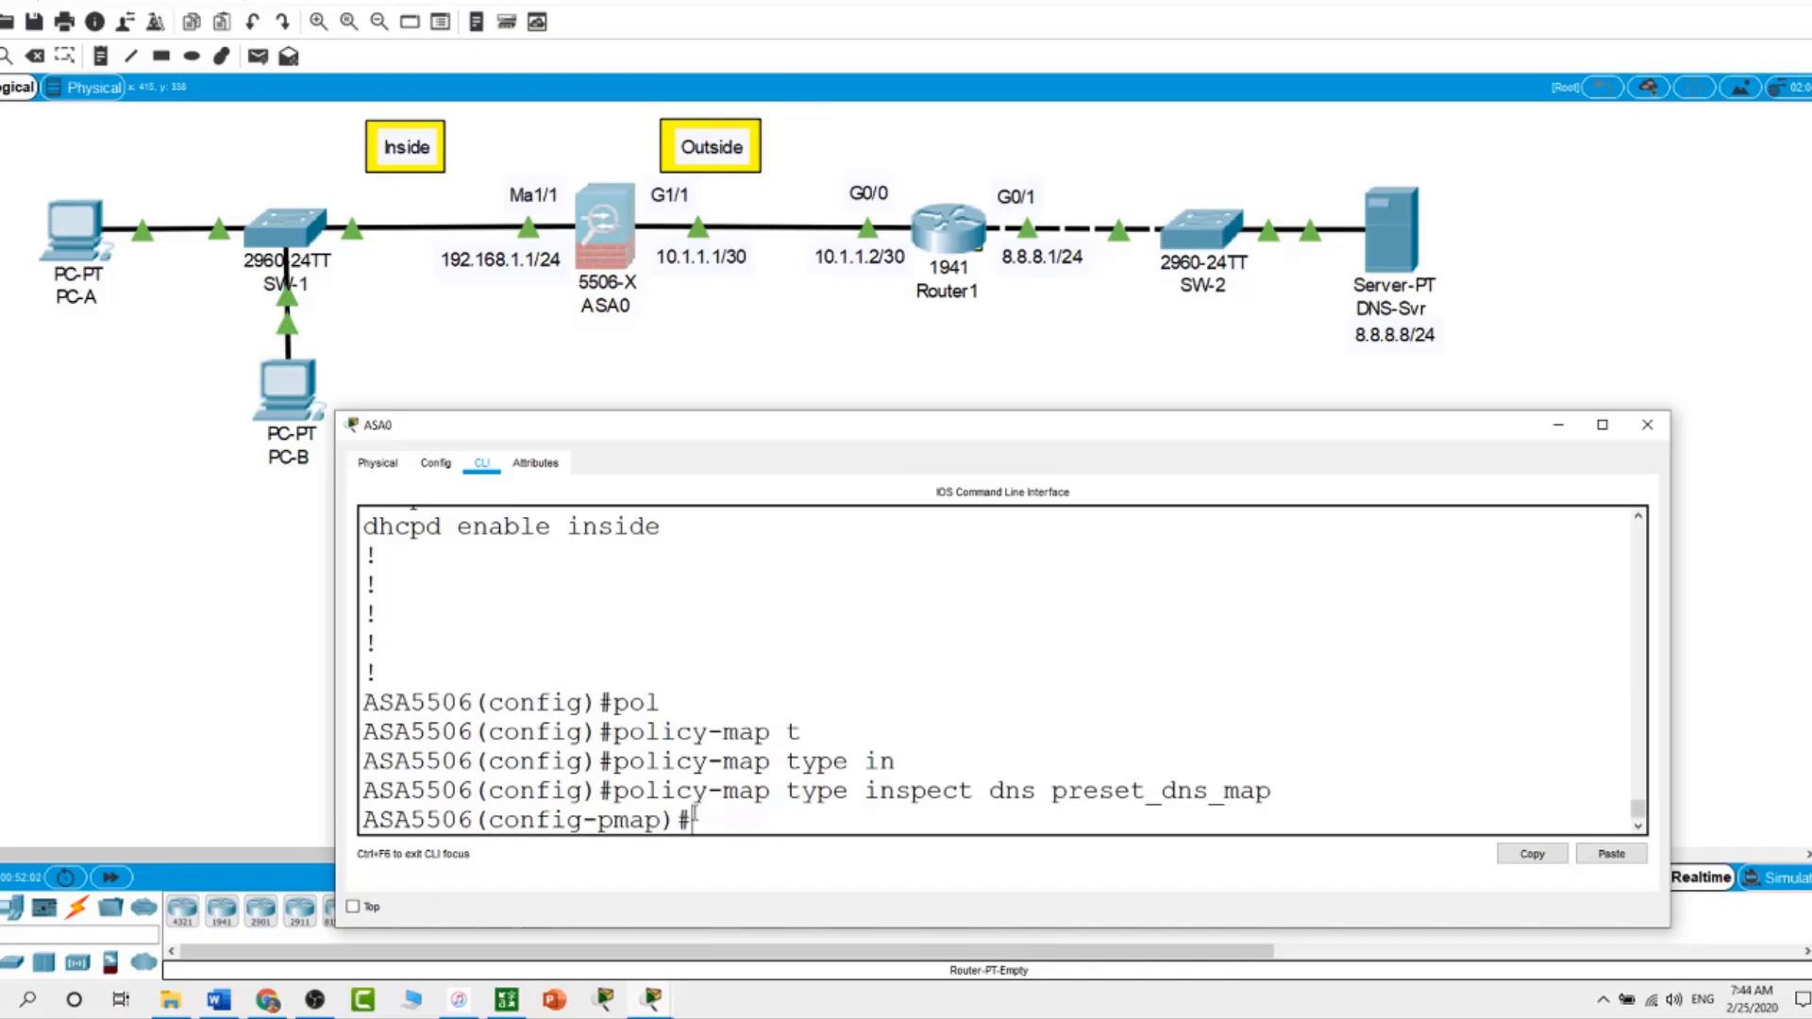
Under parameters, set message-length maximum 512, then exit back to global configuration
text(p)
key(Tab)
key(Return)
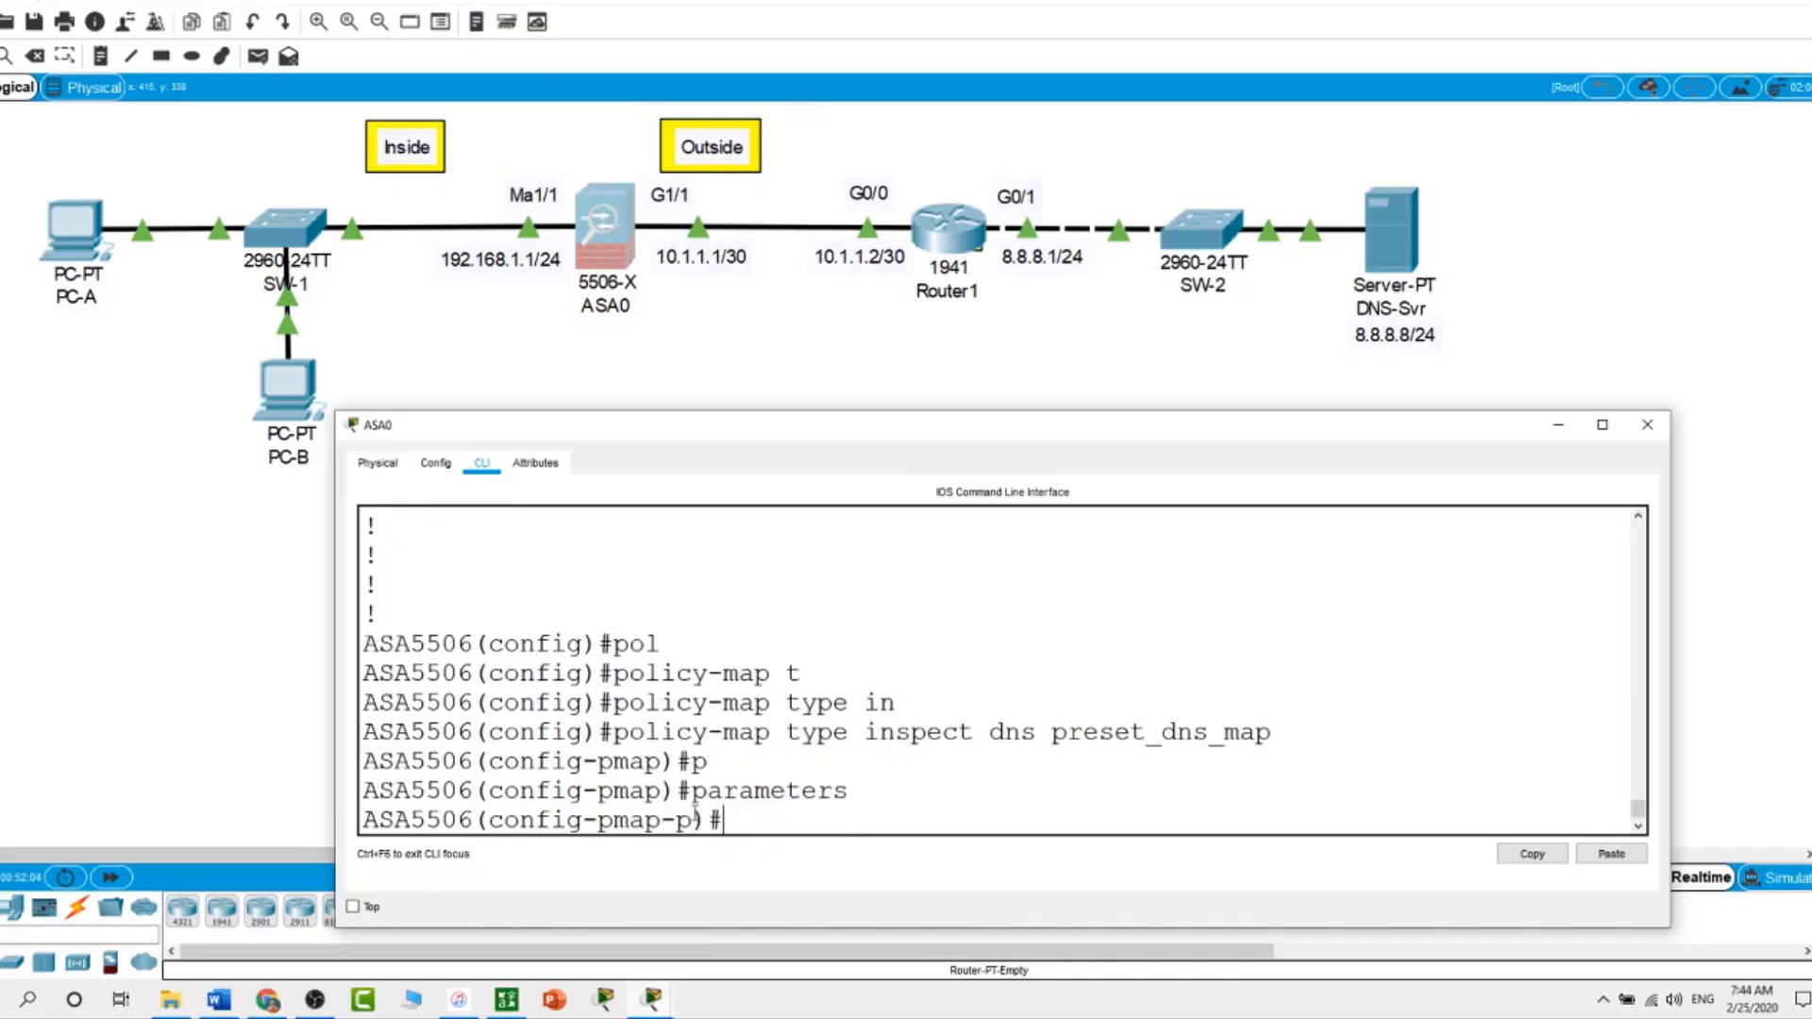
text(me)
key(Tab)
text(m)
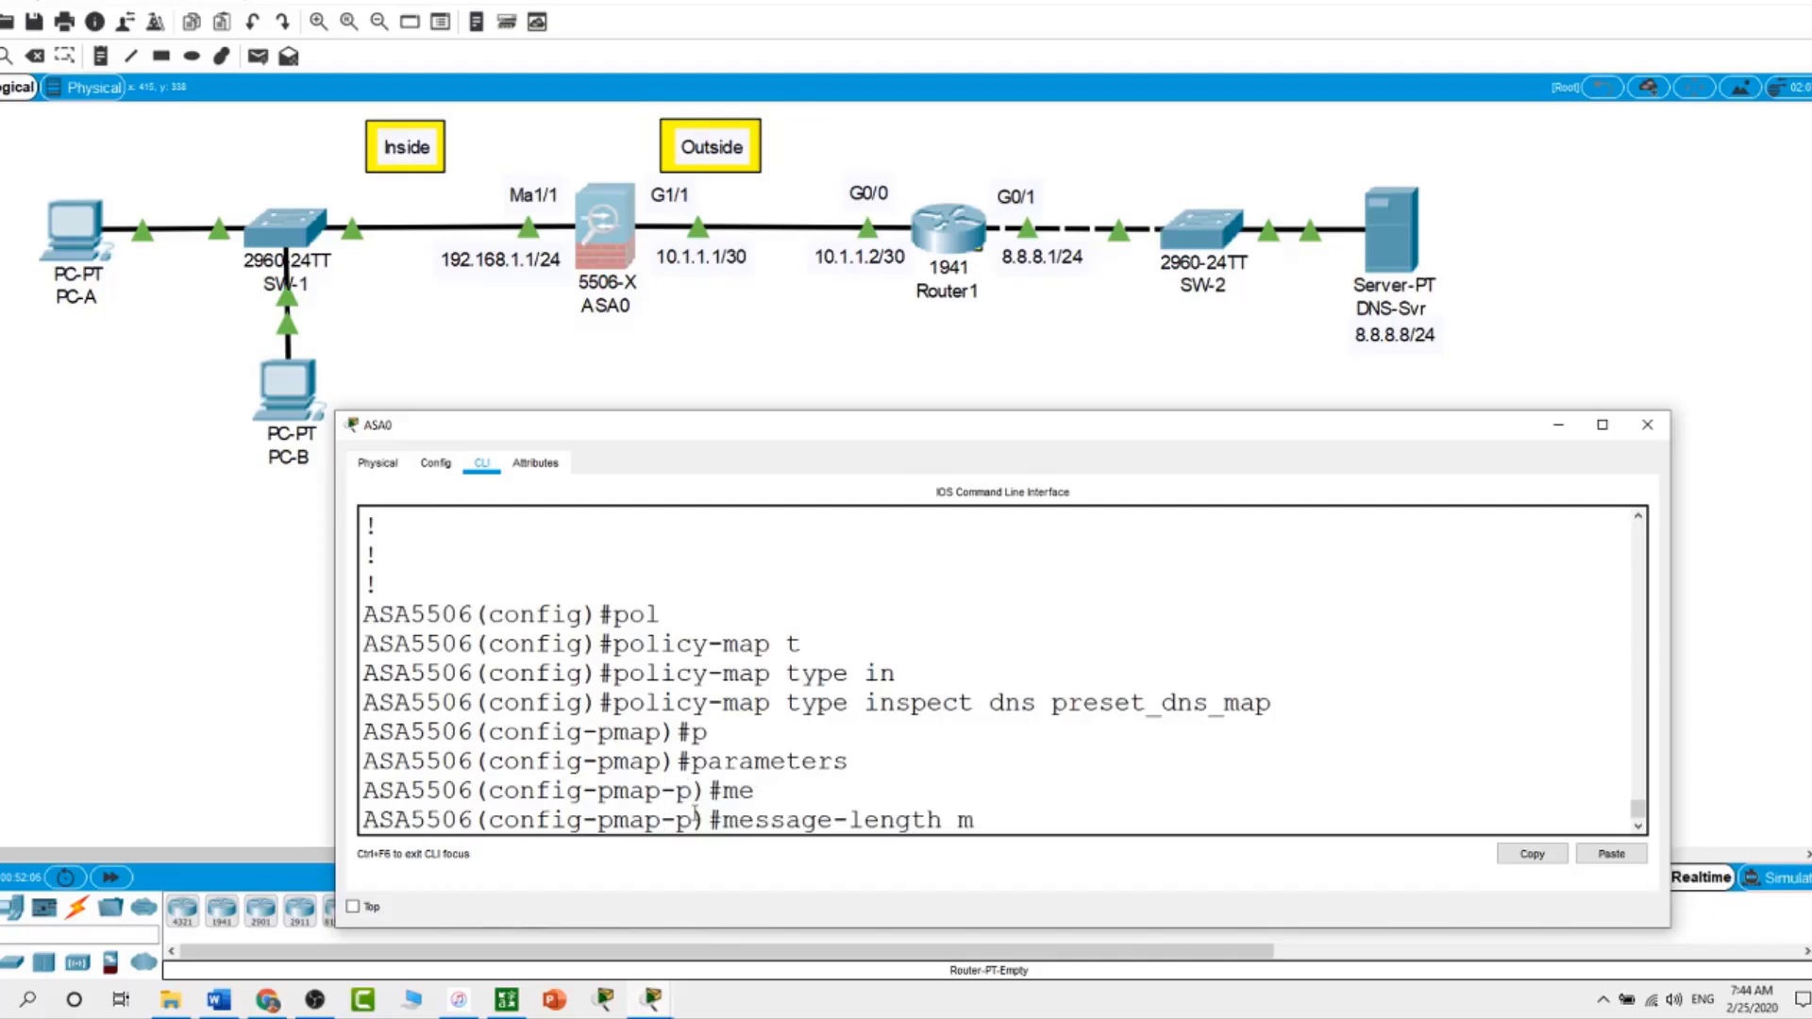
key(Tab)
text(5)
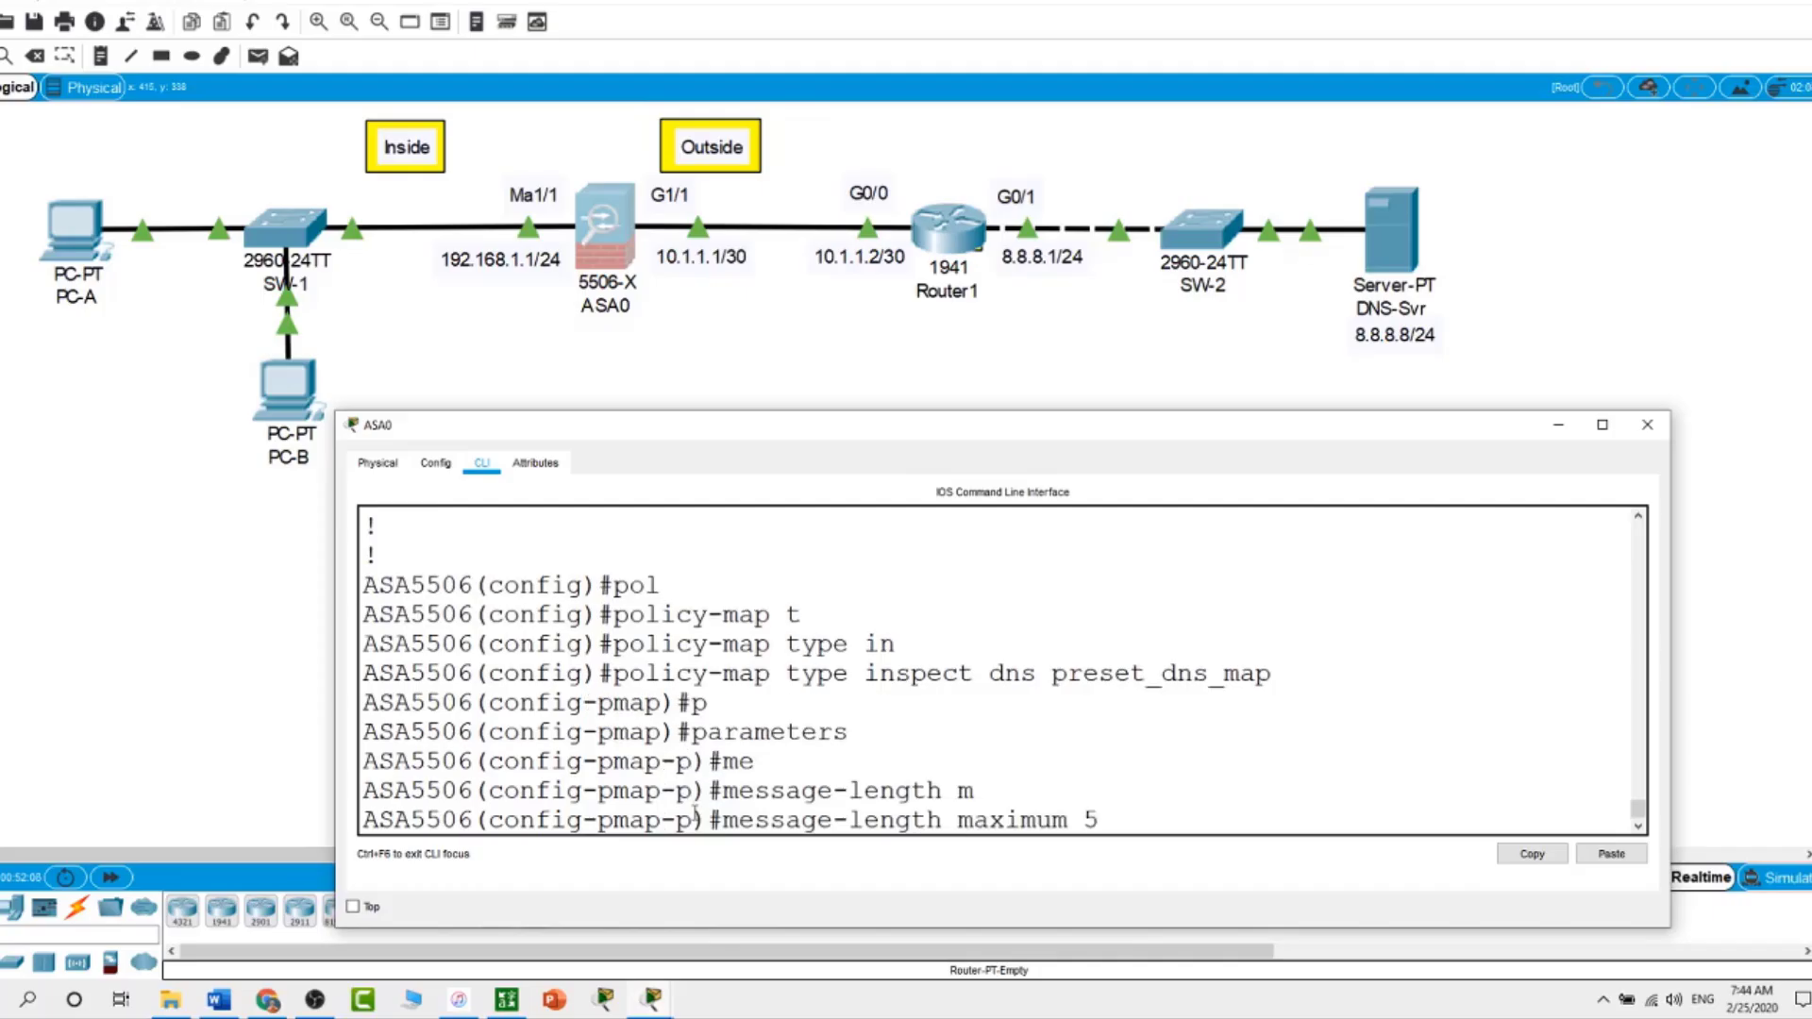
text(12)
key(Return)
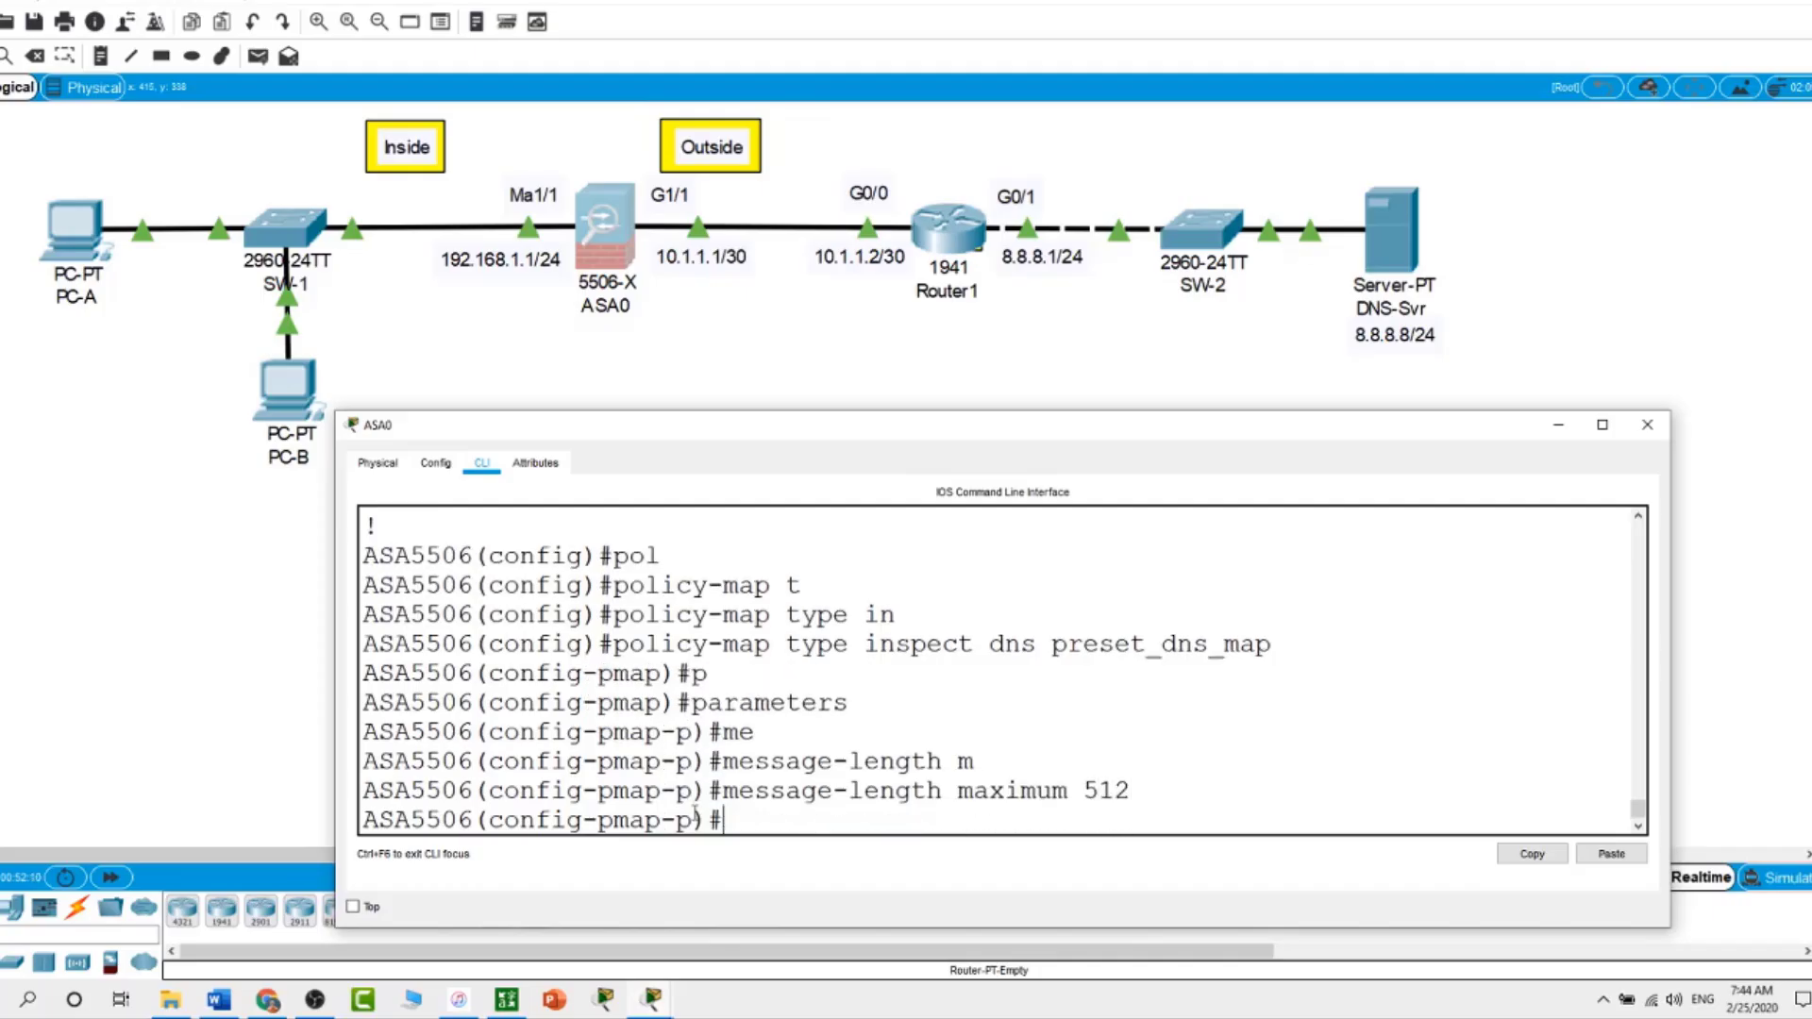
text(exit)
key(Return)
text(exit)
key(Return)
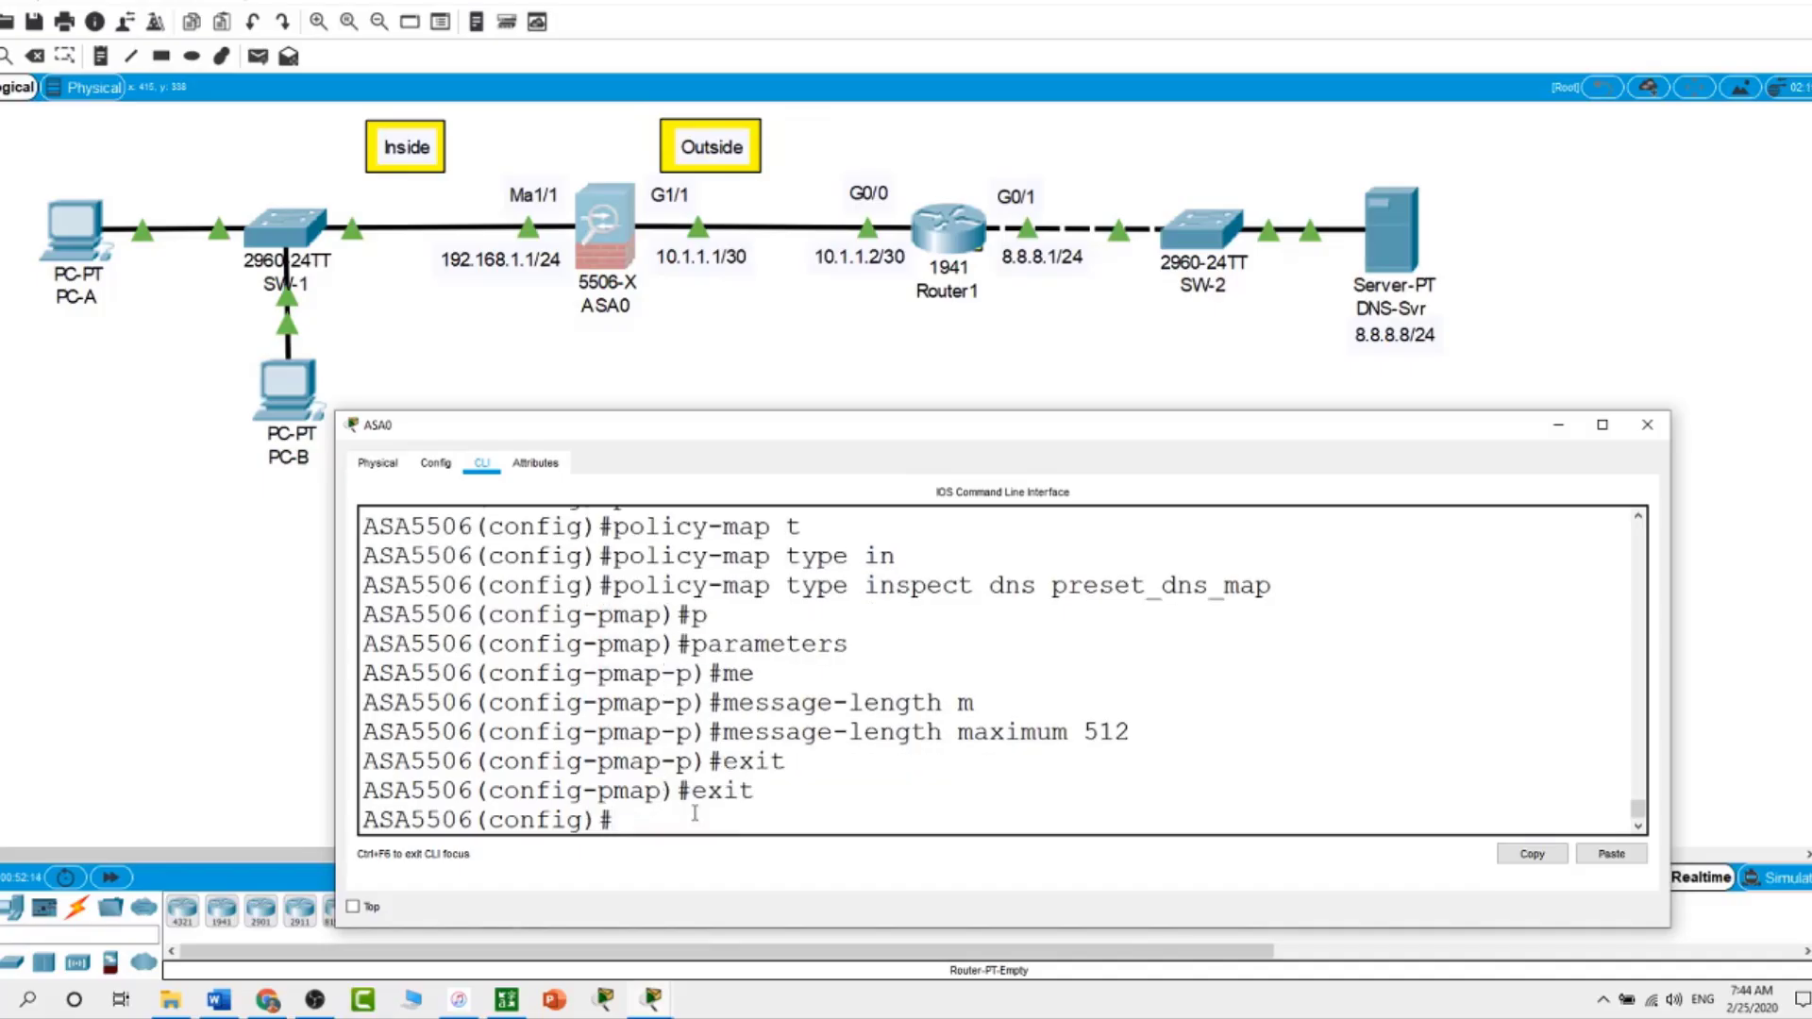
Open policy-map global_policy and enter its class inspection_default
text(poi)
key(Tab)
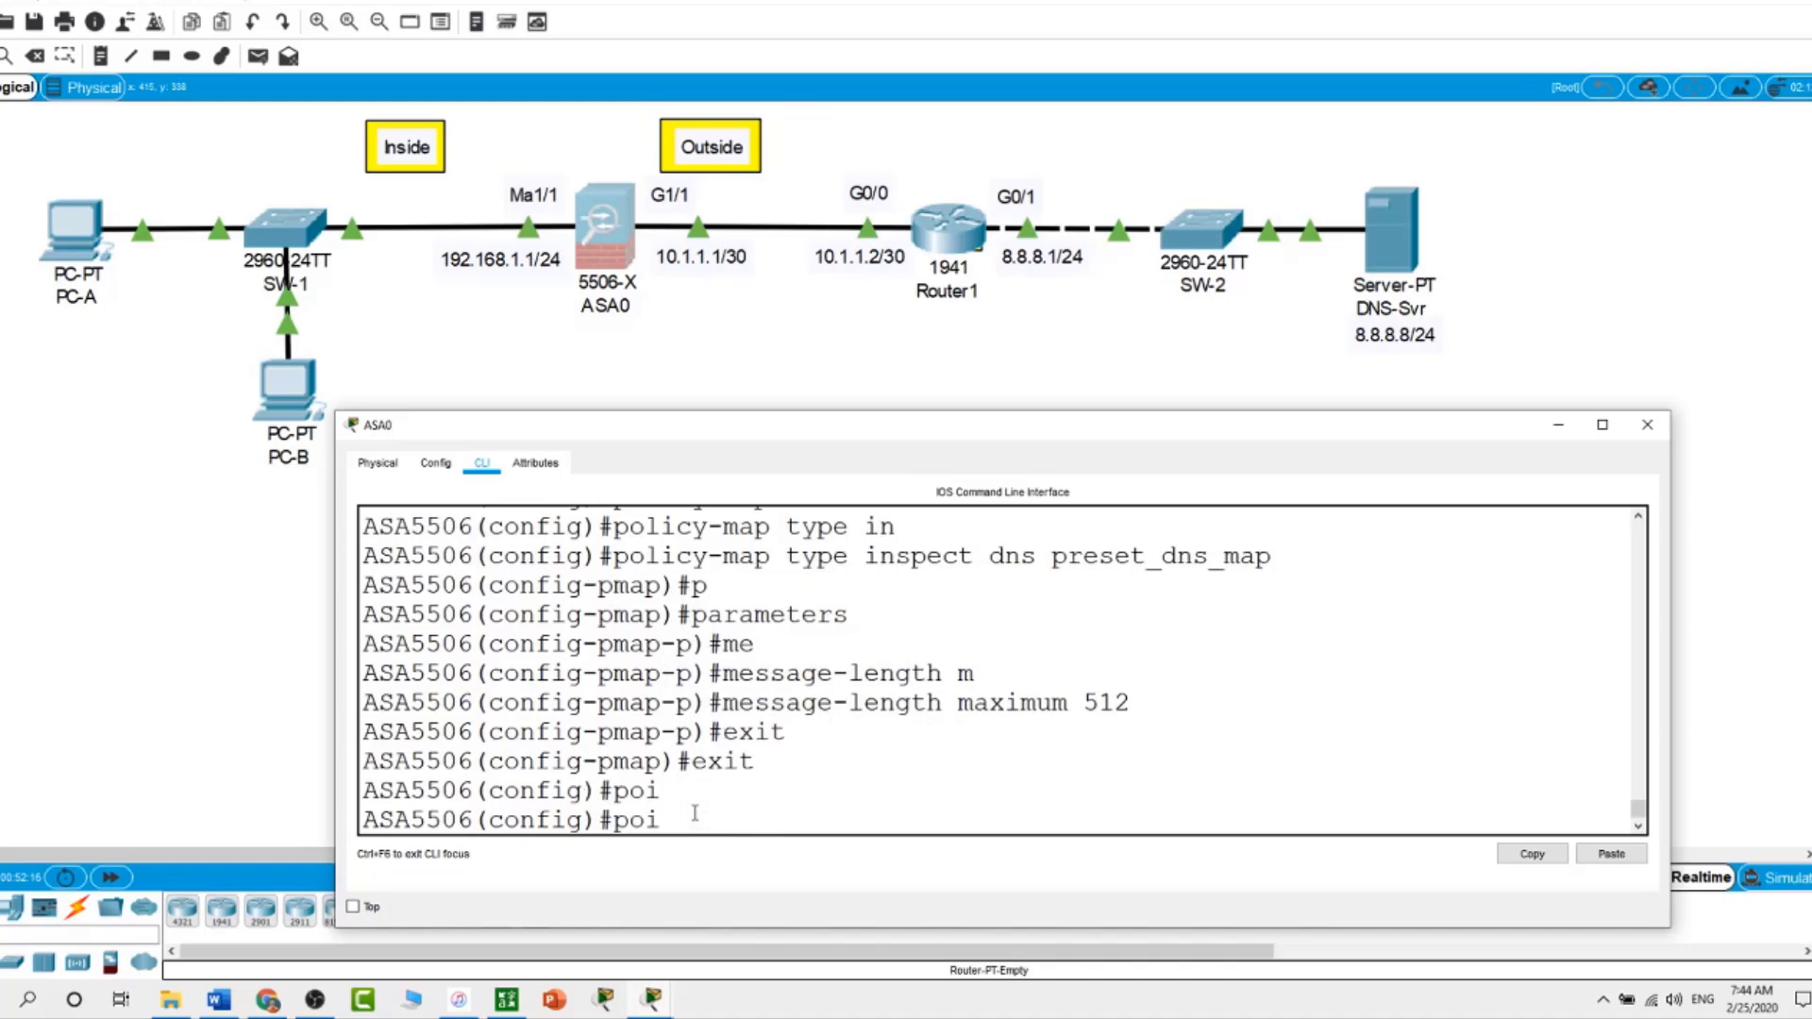
key(BackSpace)
text(l)
key(Tab)
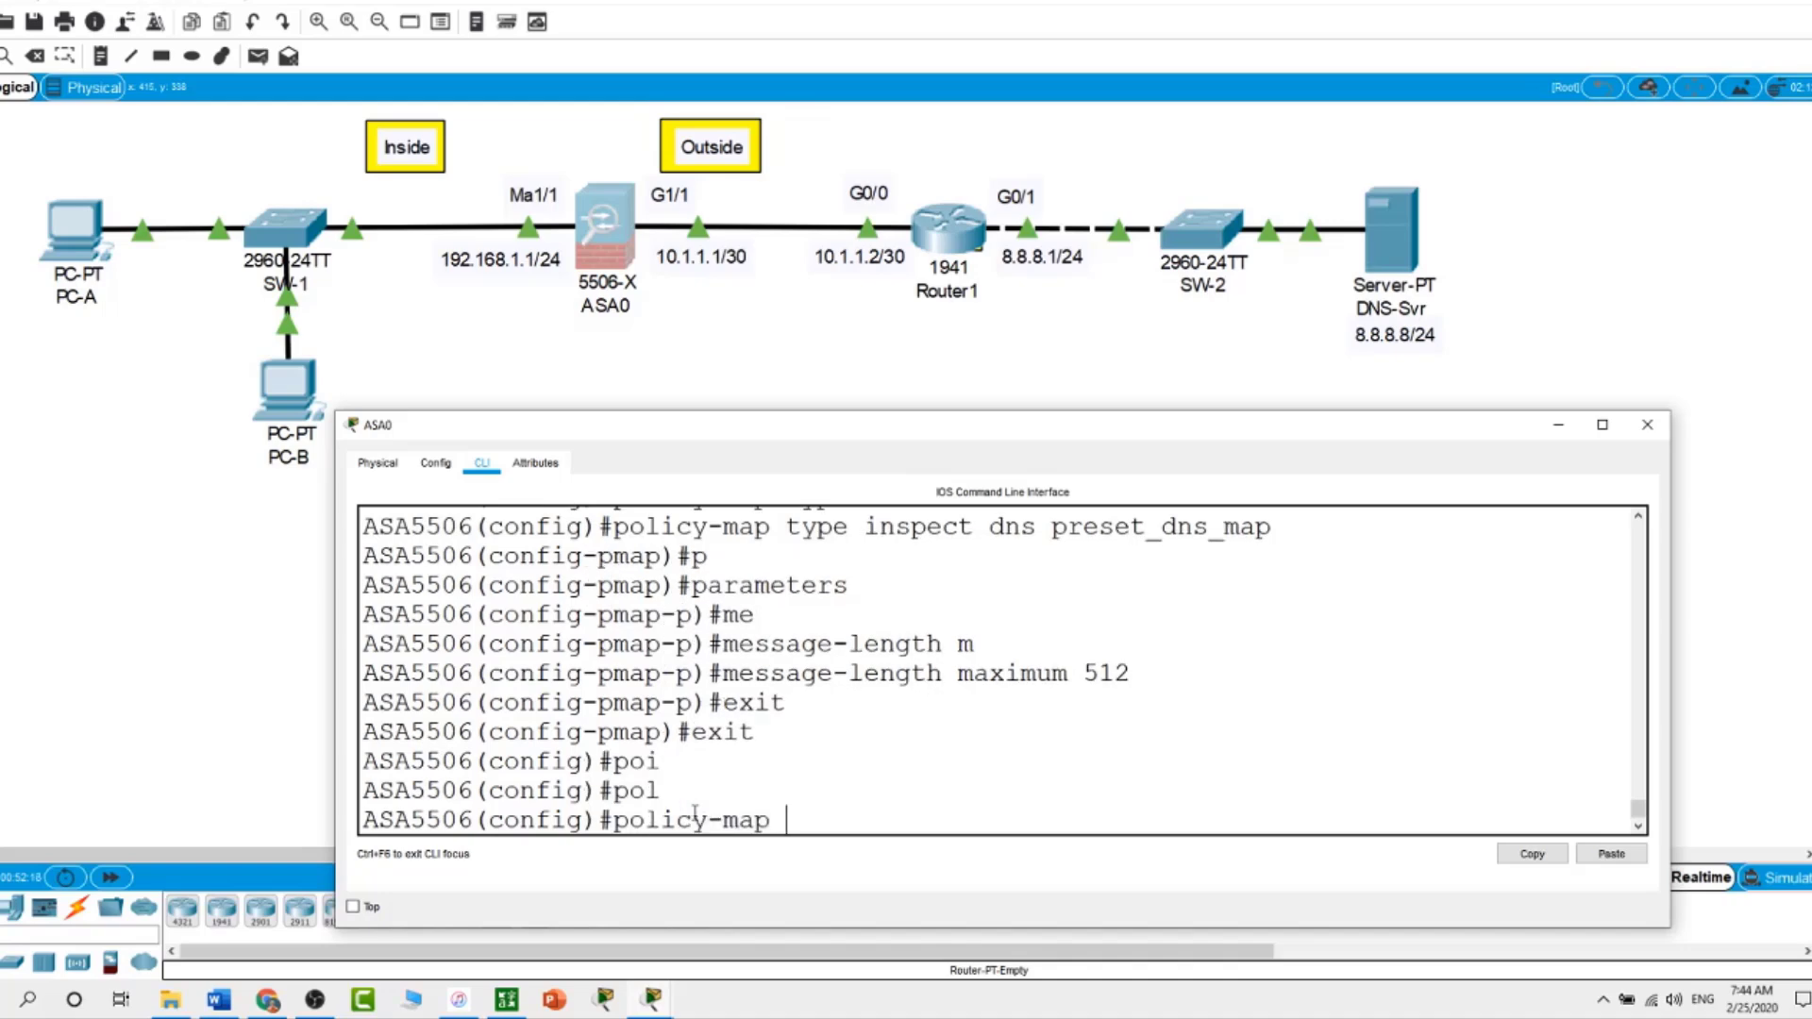
text(globa)
text(l_p)
text(olicy)
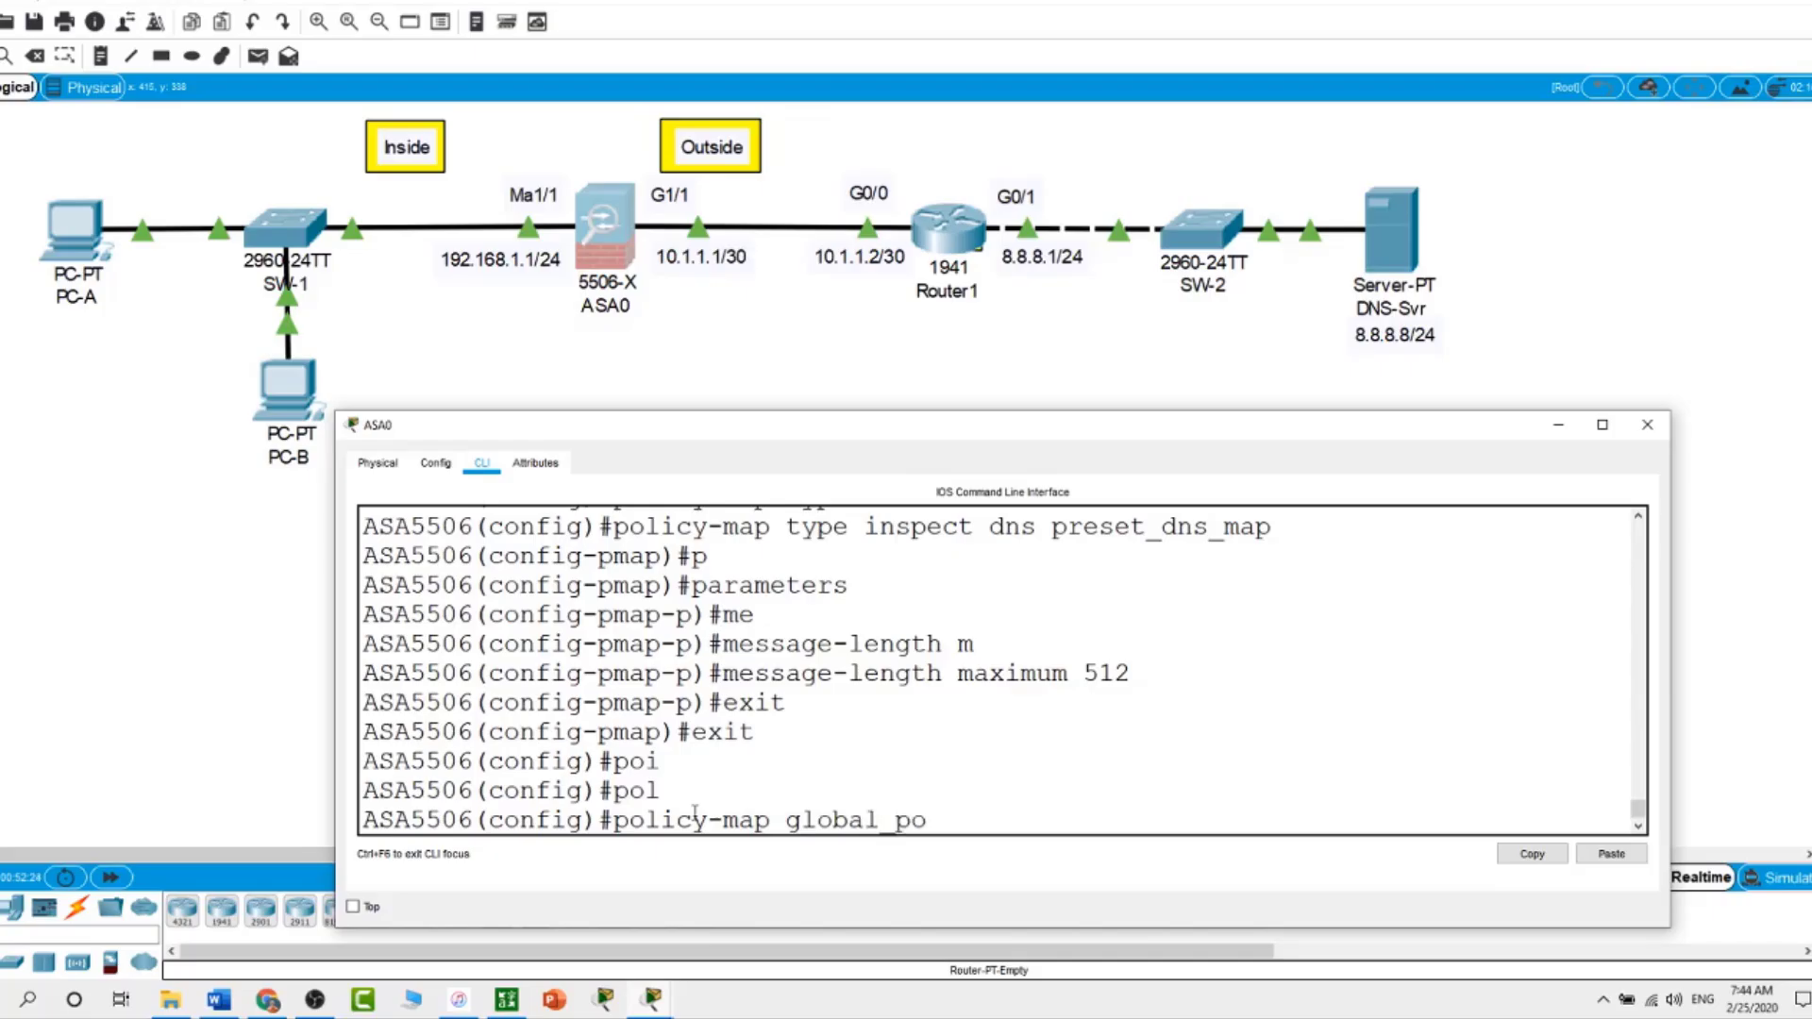
key(Return)
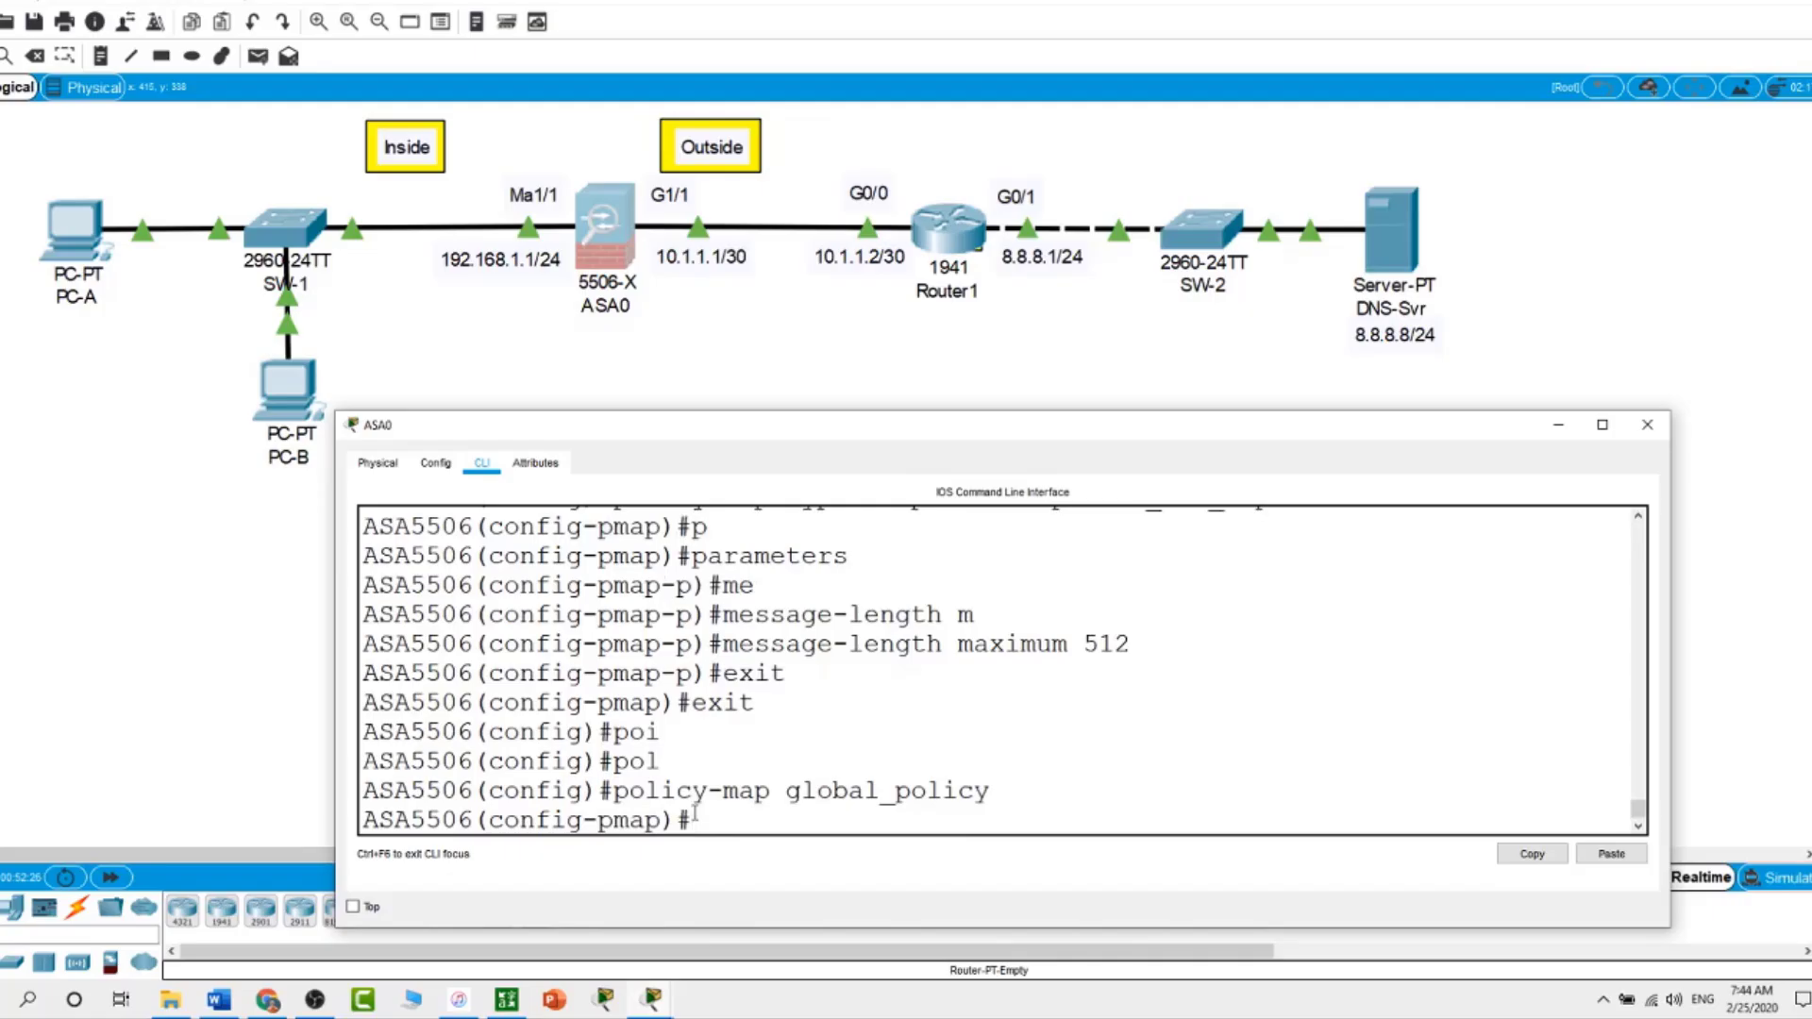
text(cl)
key(Return)
text(class insp)
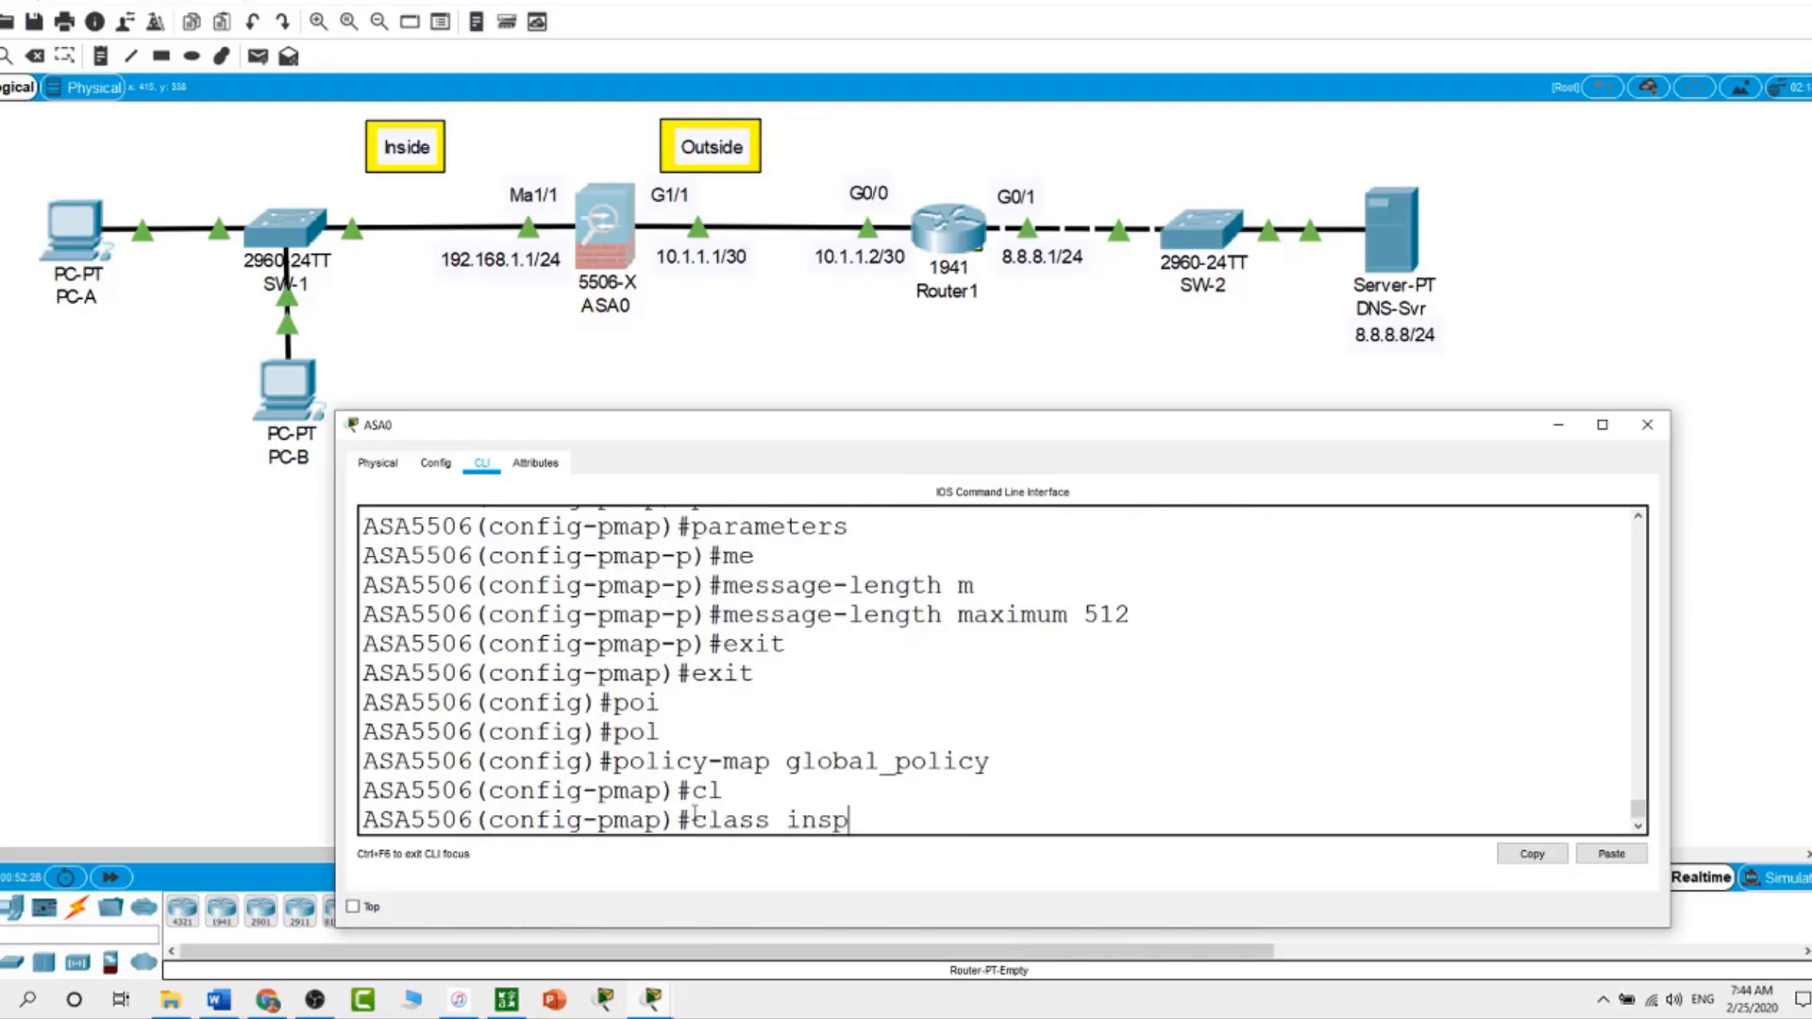
text(ection_default)
key(Return)
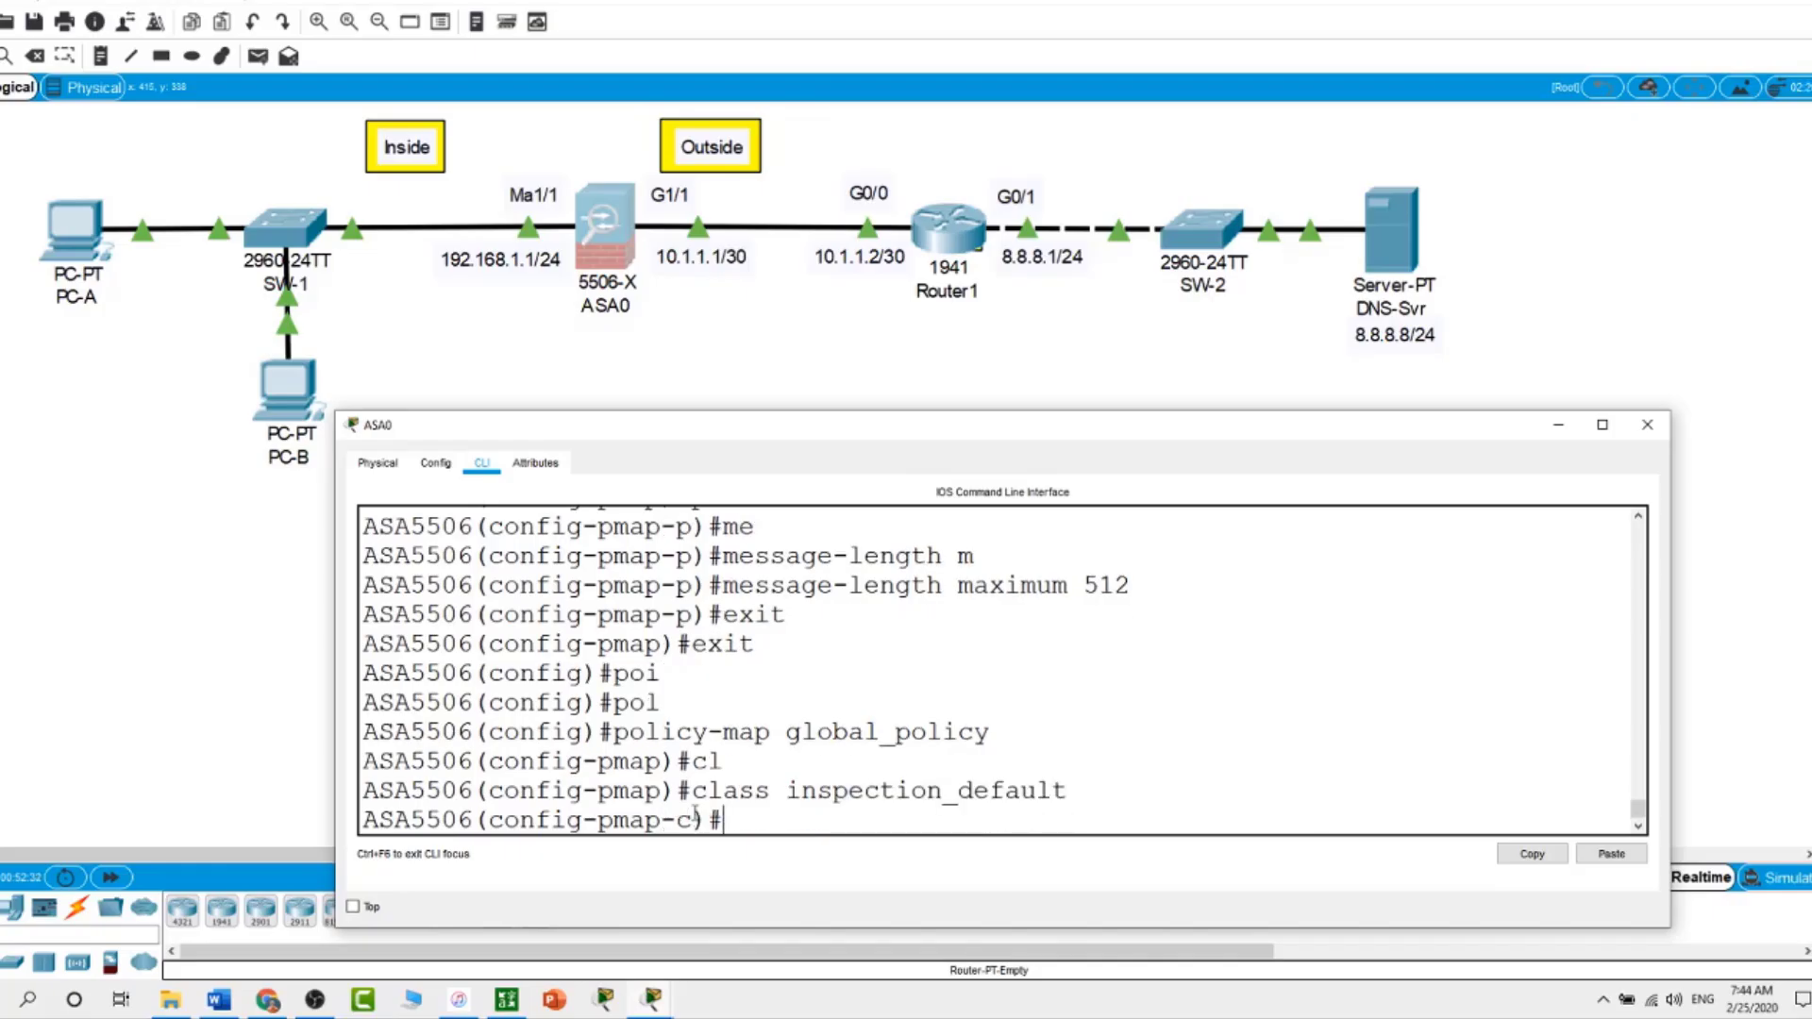
Add 'inspect dns preset_dns_map' to the class, exit, and enter show run
text(in)
key(Tab)
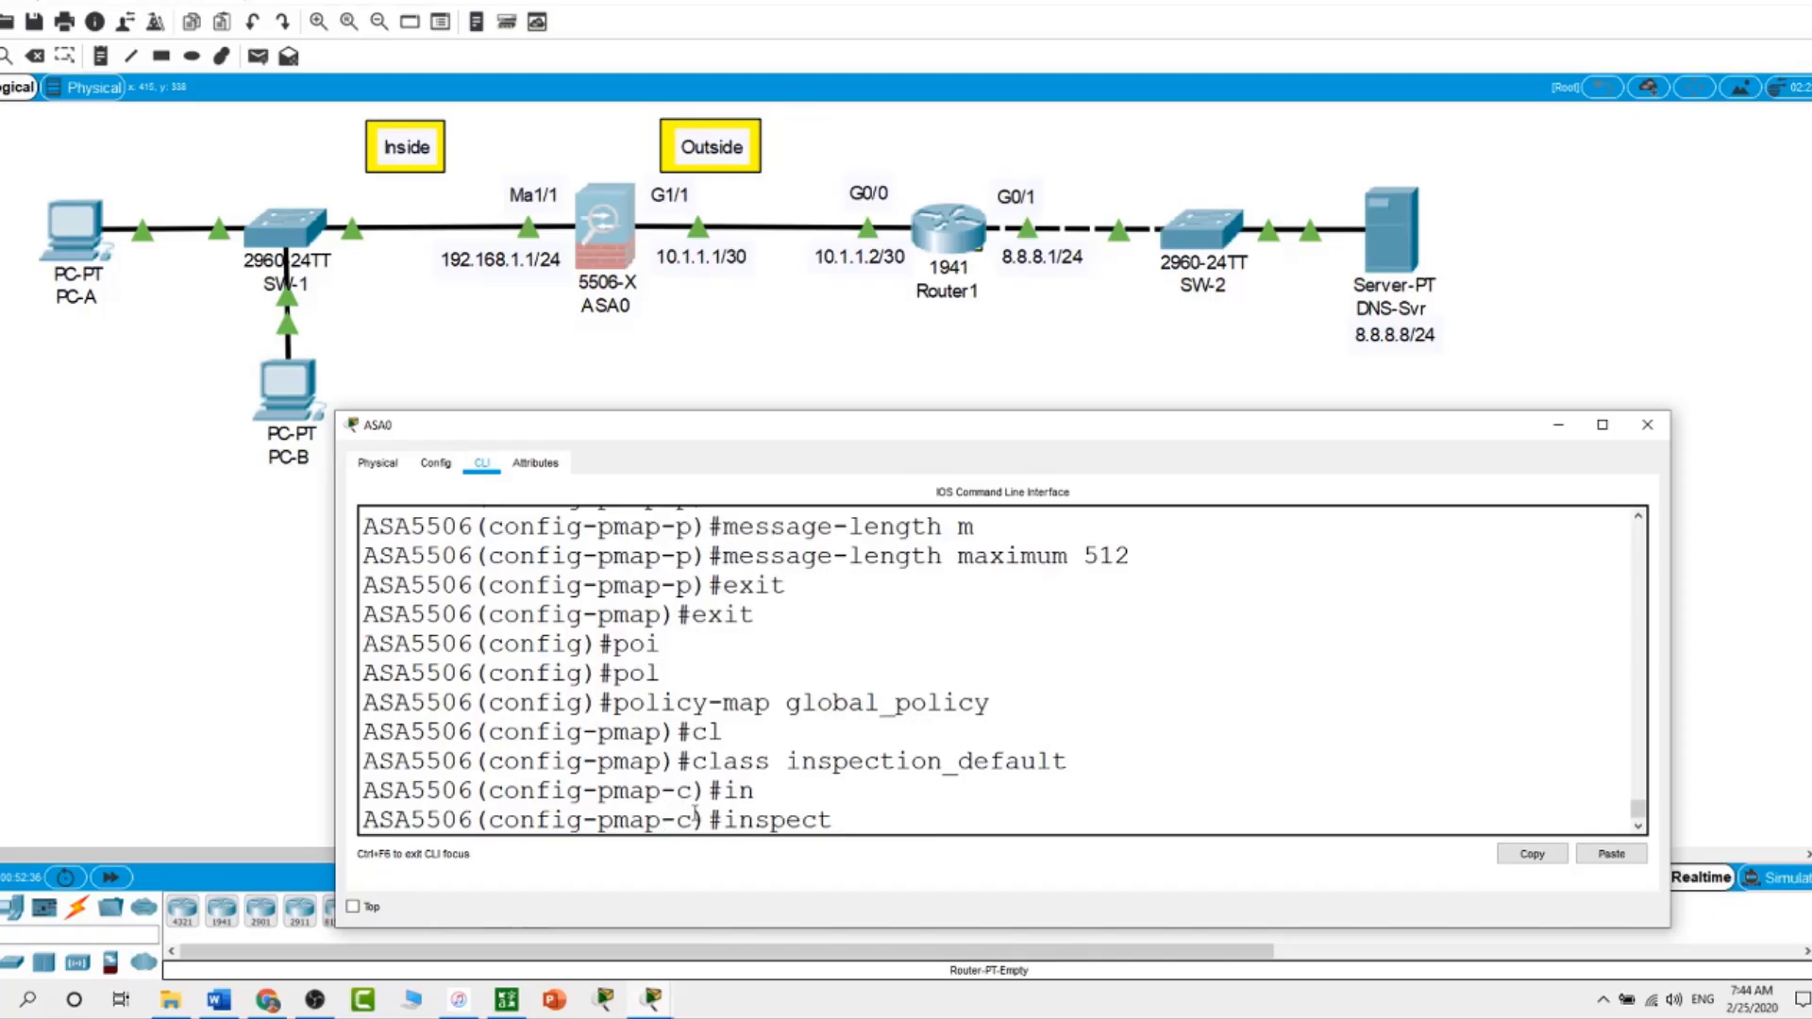
text(dns preset_dn)
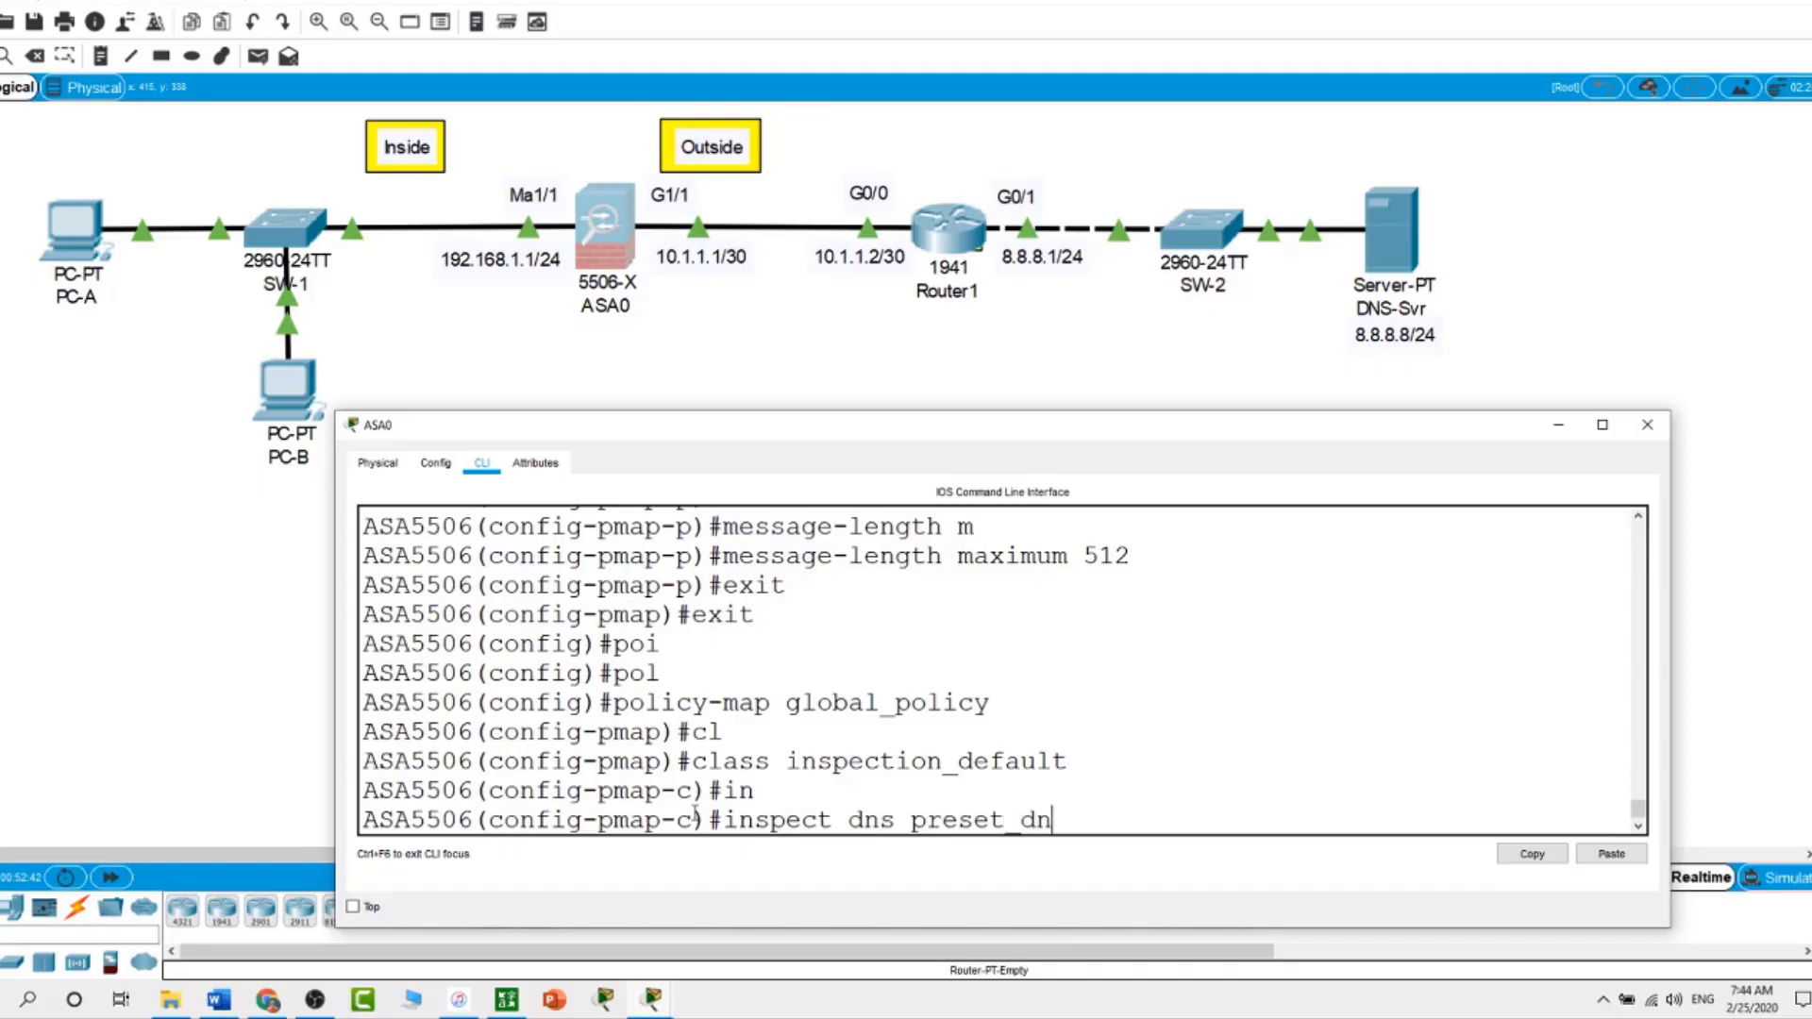
text(s map)
key(Return)
text(exit)
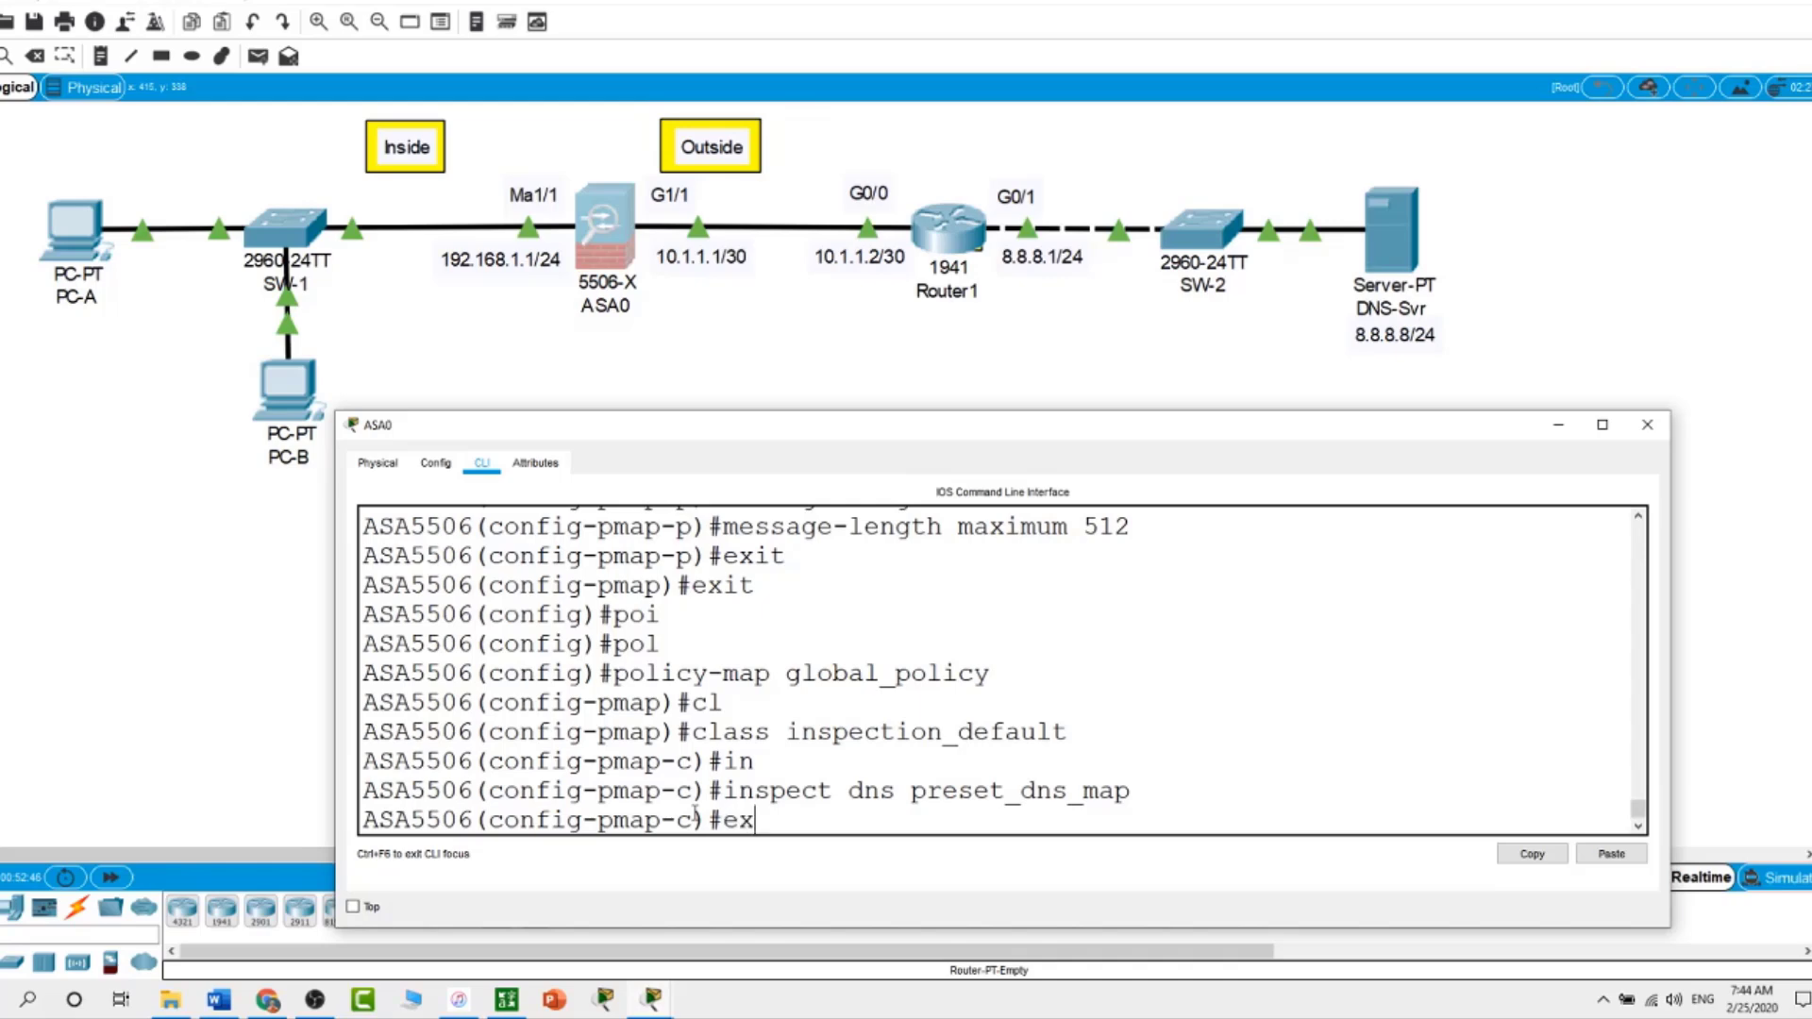
key(Return)
key(Return)
text(show run)
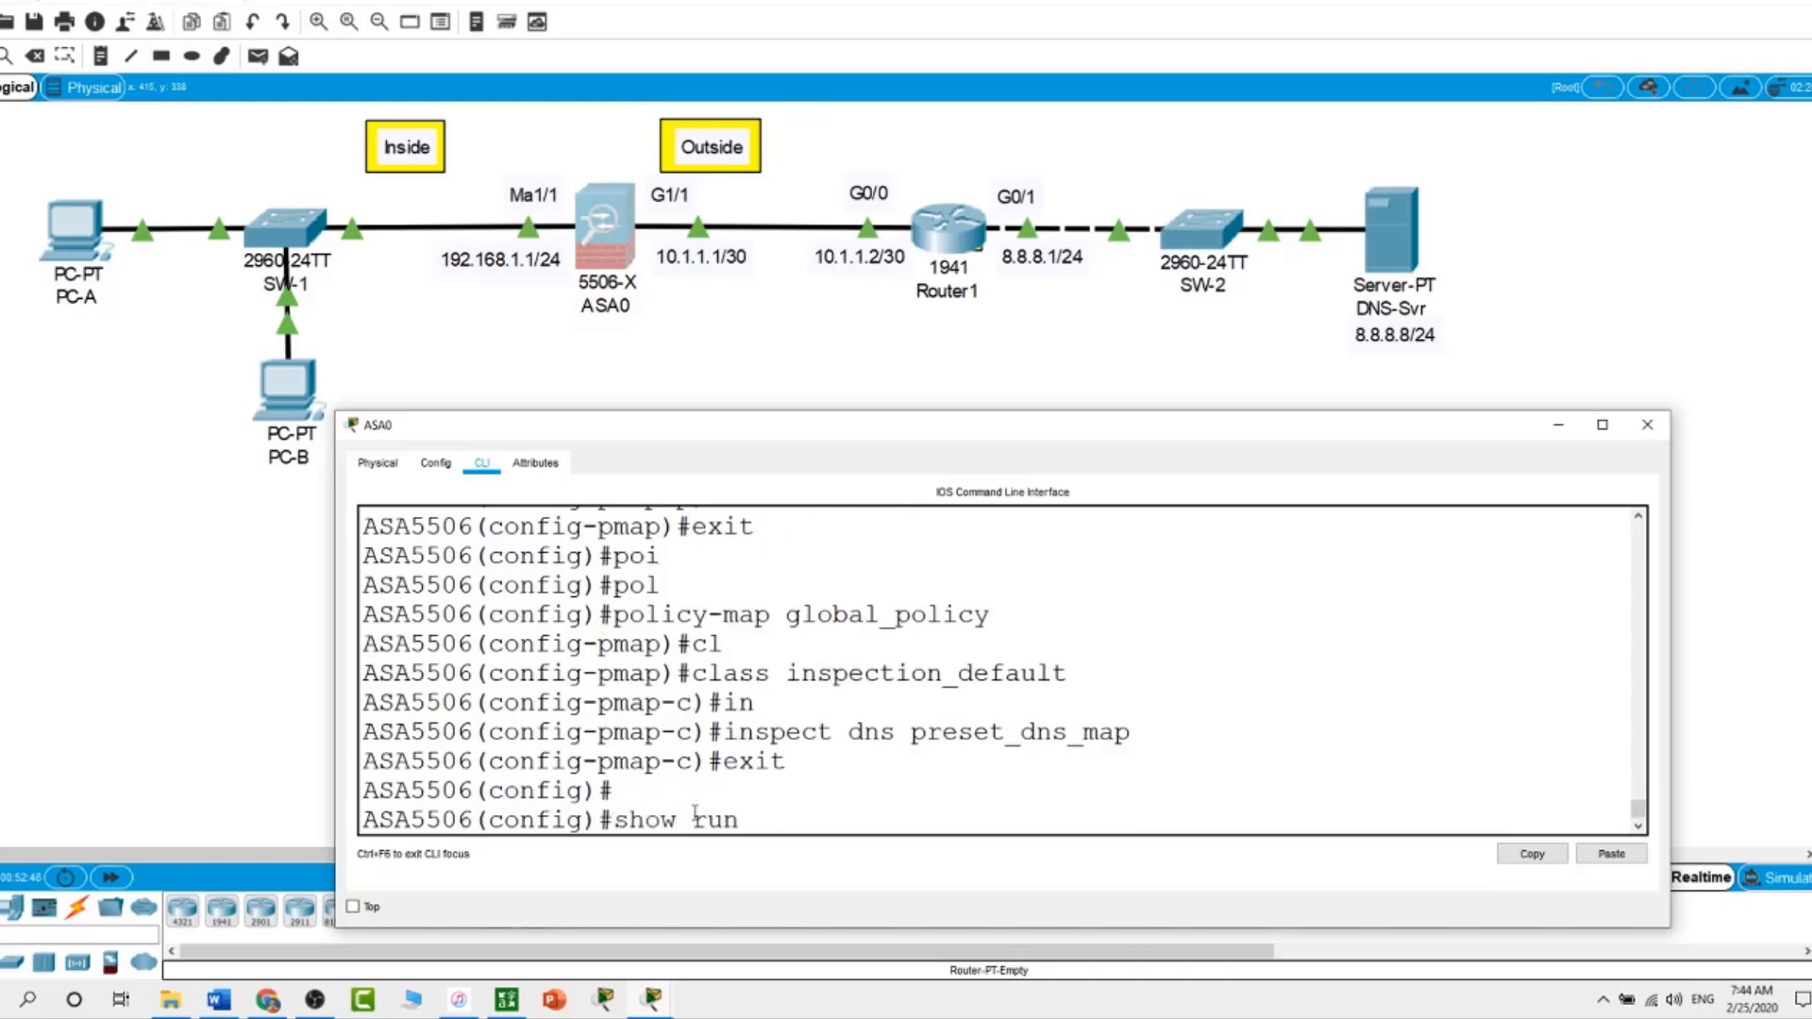
key(Return)
Review global_policy's DNS, HTTP and ICMP inspect lines in the running configuration, then close ASA0
key(space)
key(space)
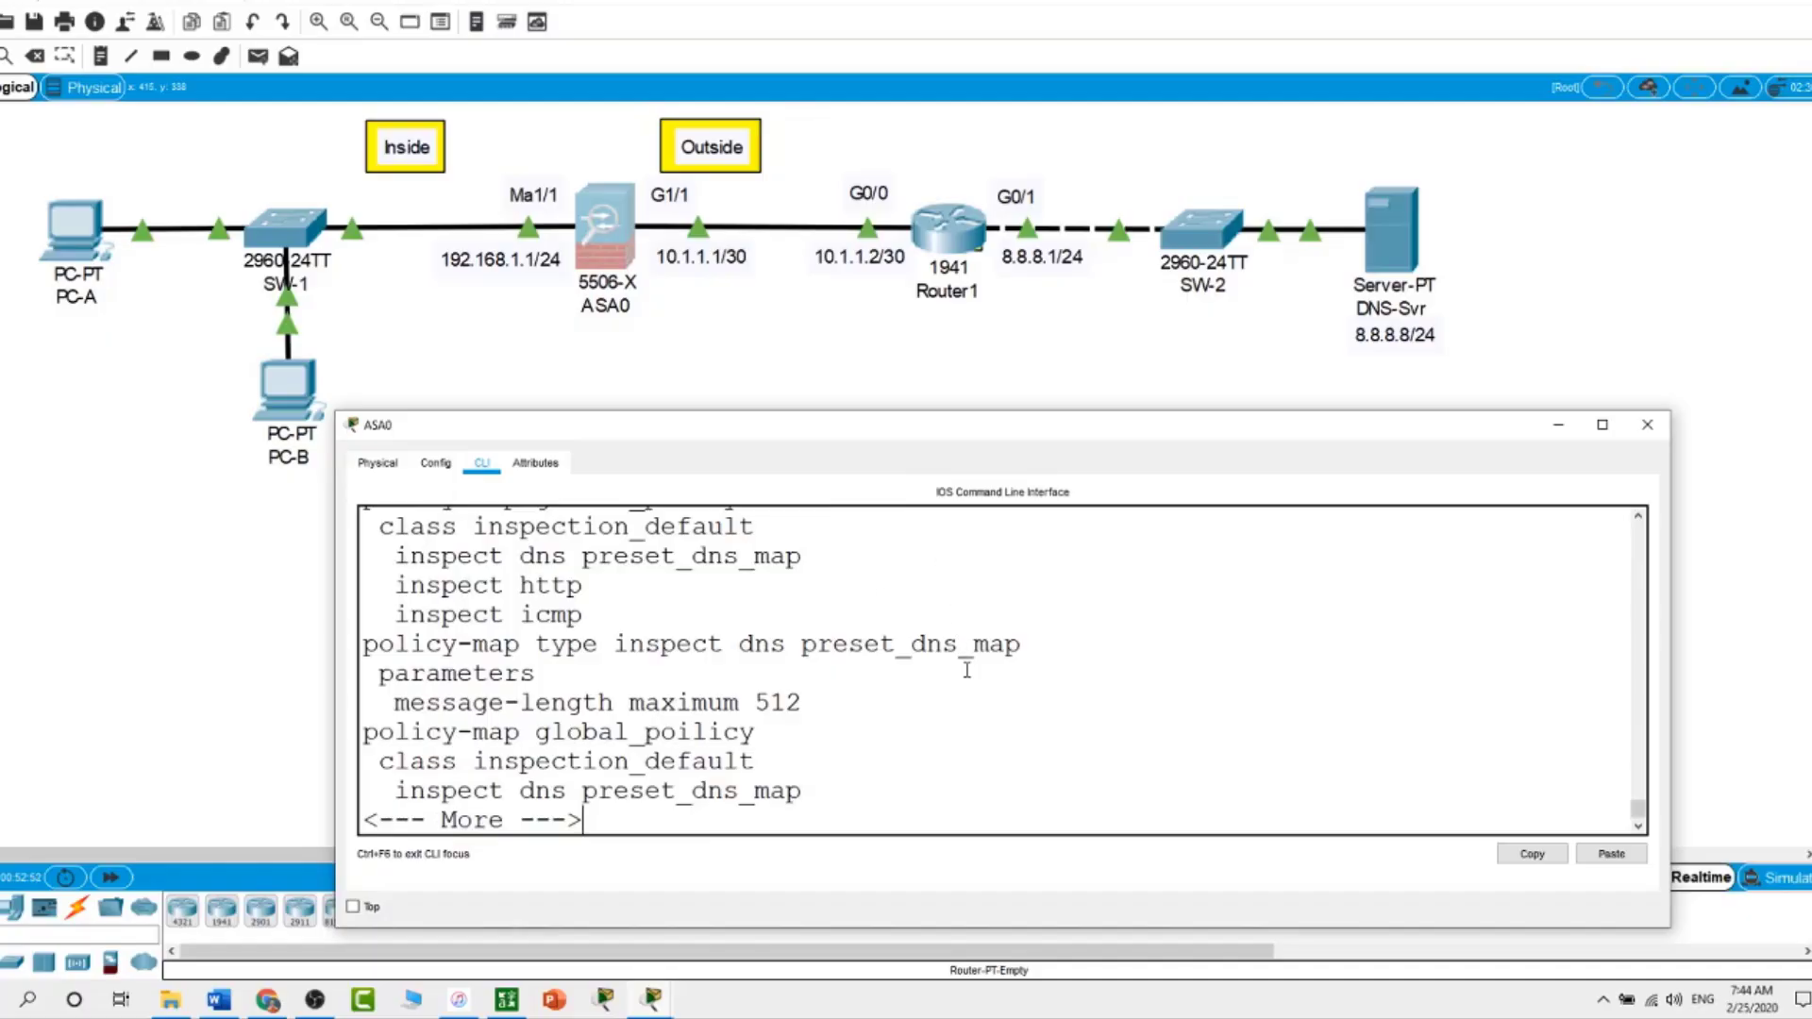
scroll(964, 665, up, 1)
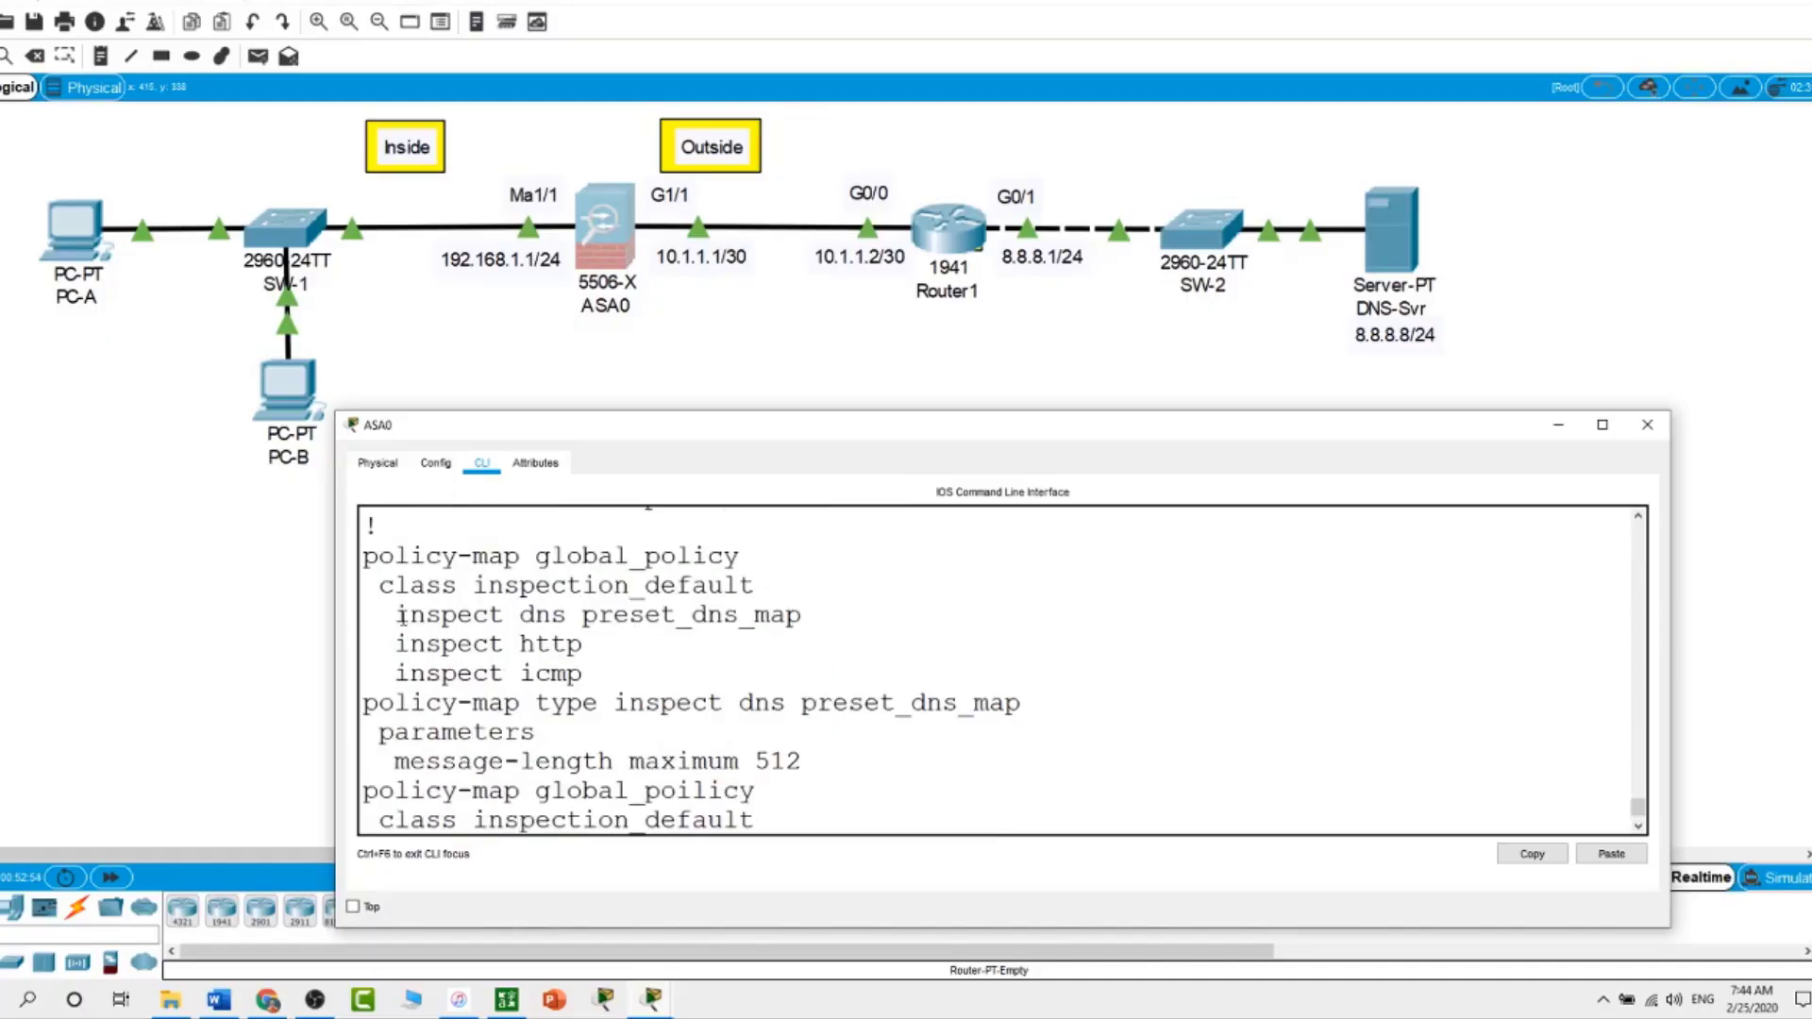
drag(397, 616, 713, 673)
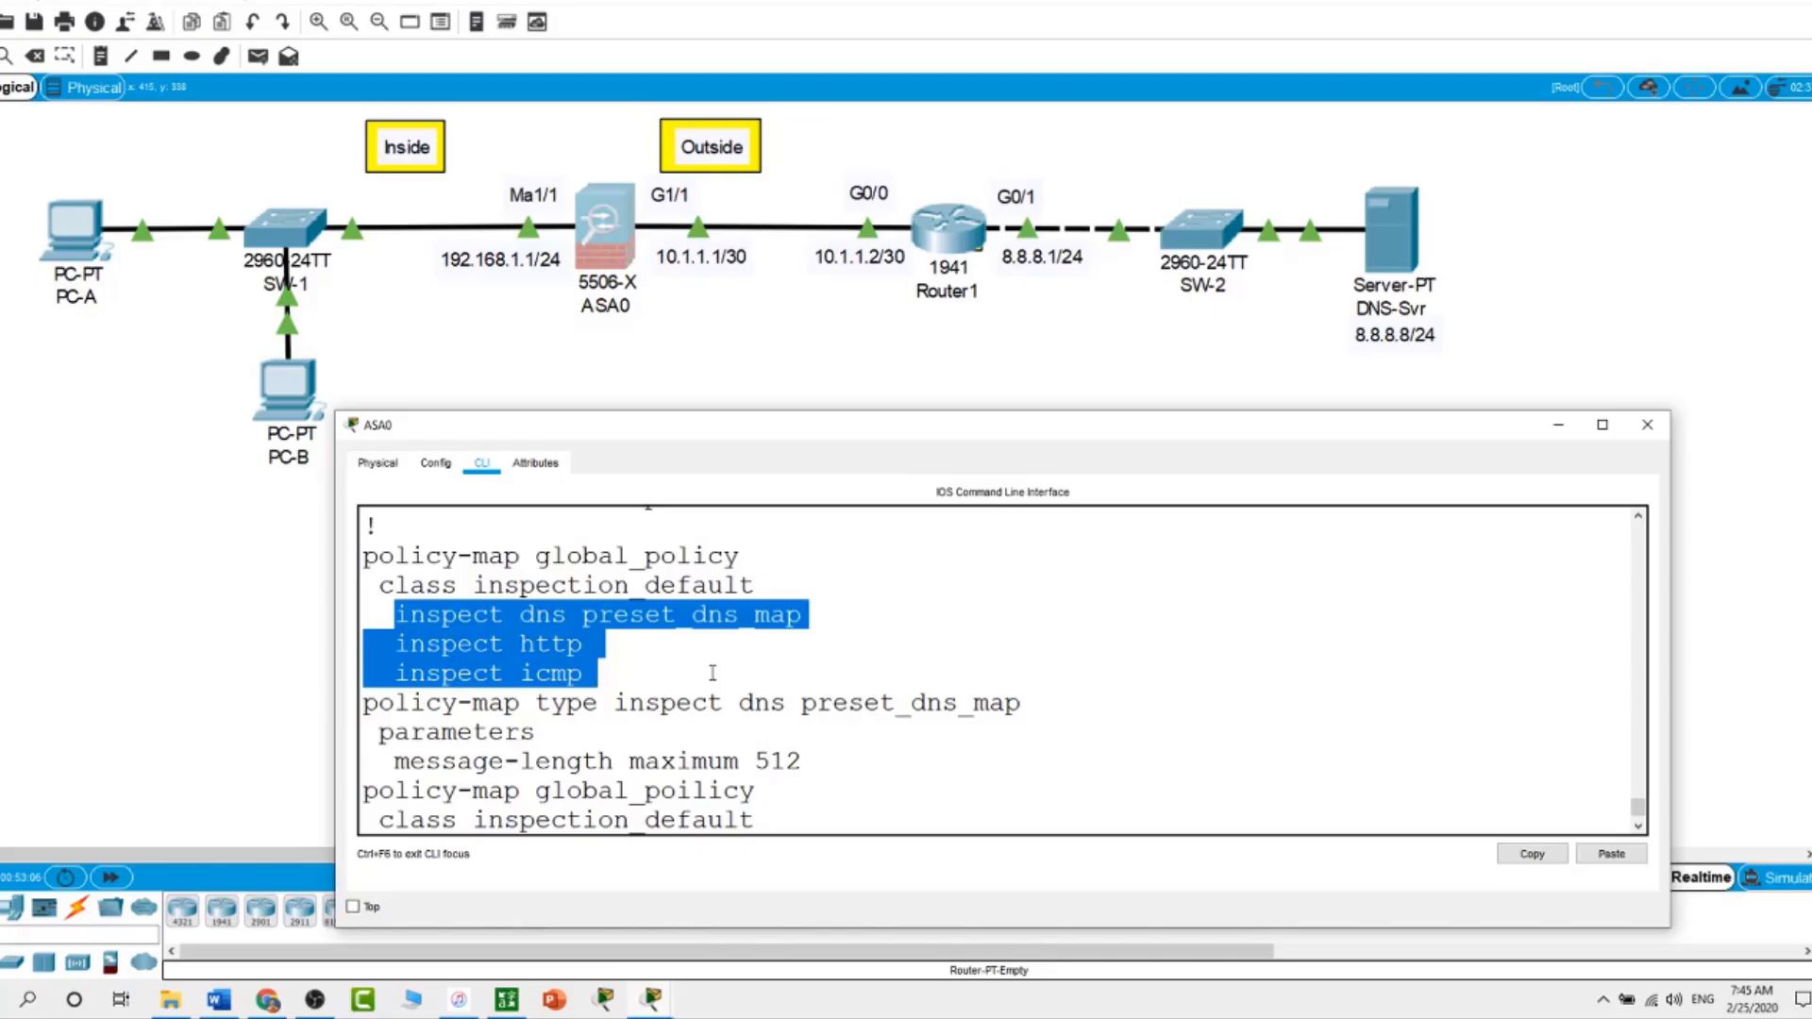
click(258, 659)
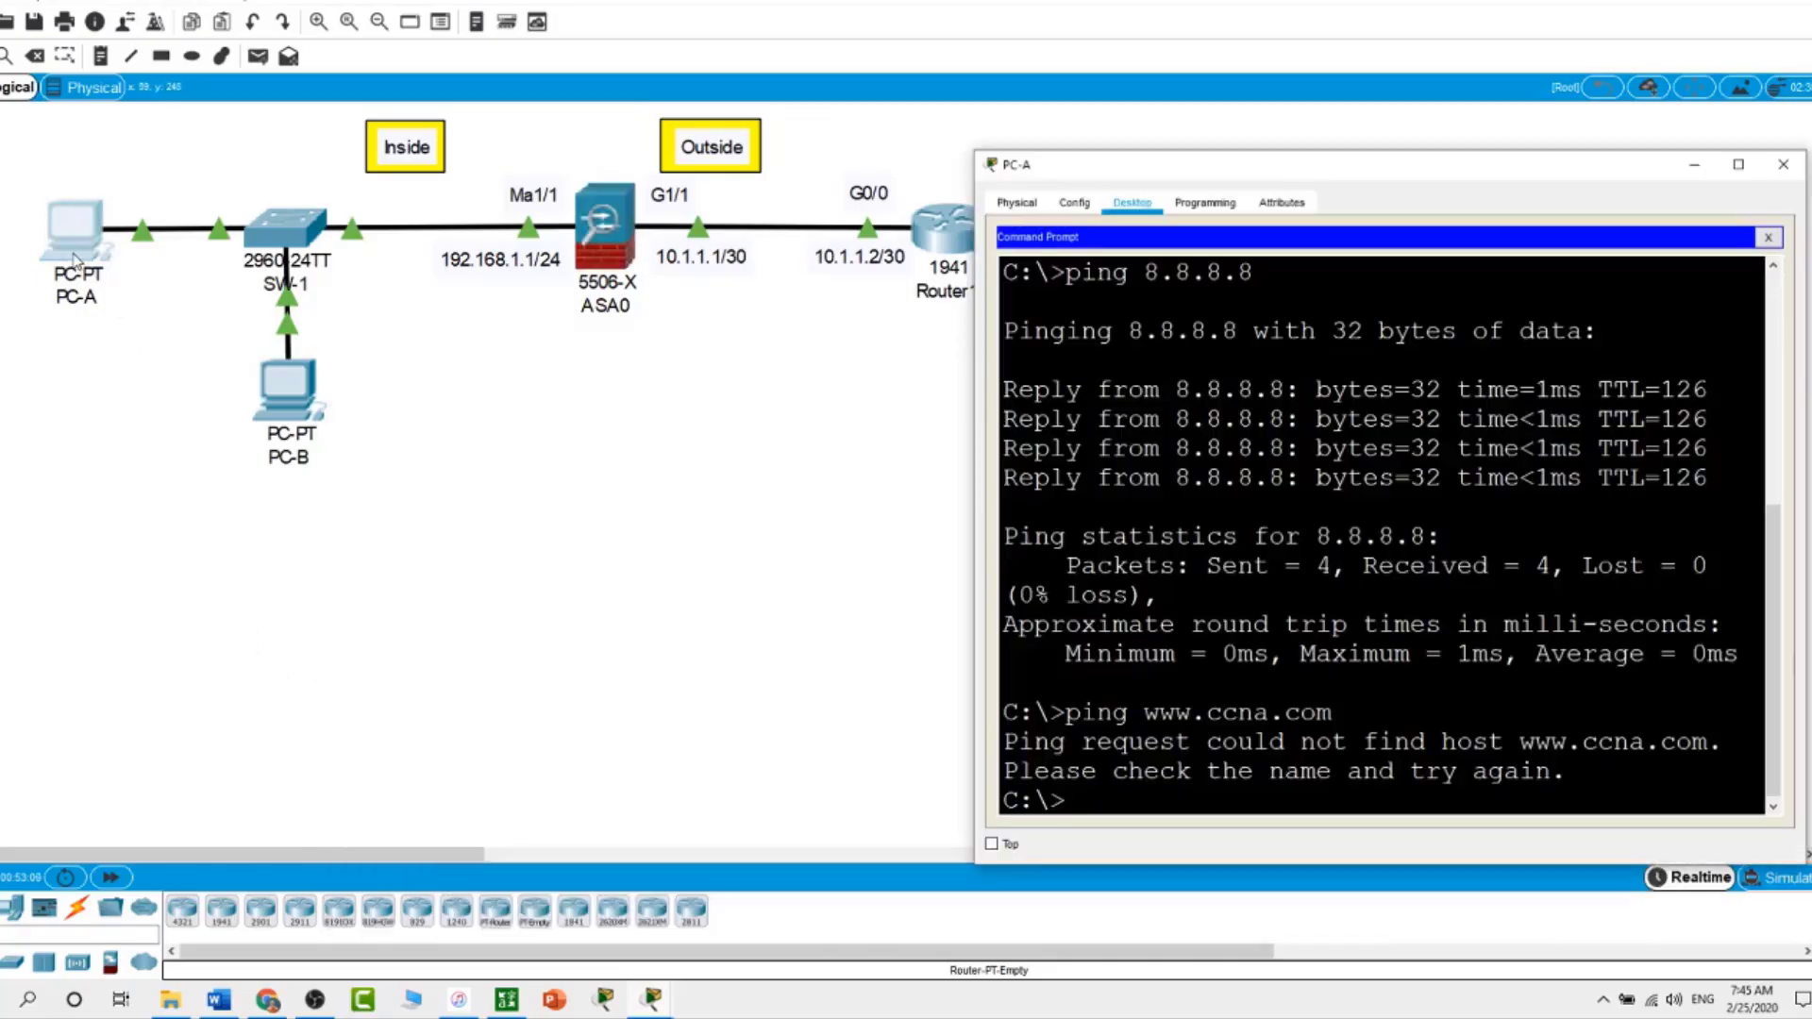
click(76, 250)
key(Up)
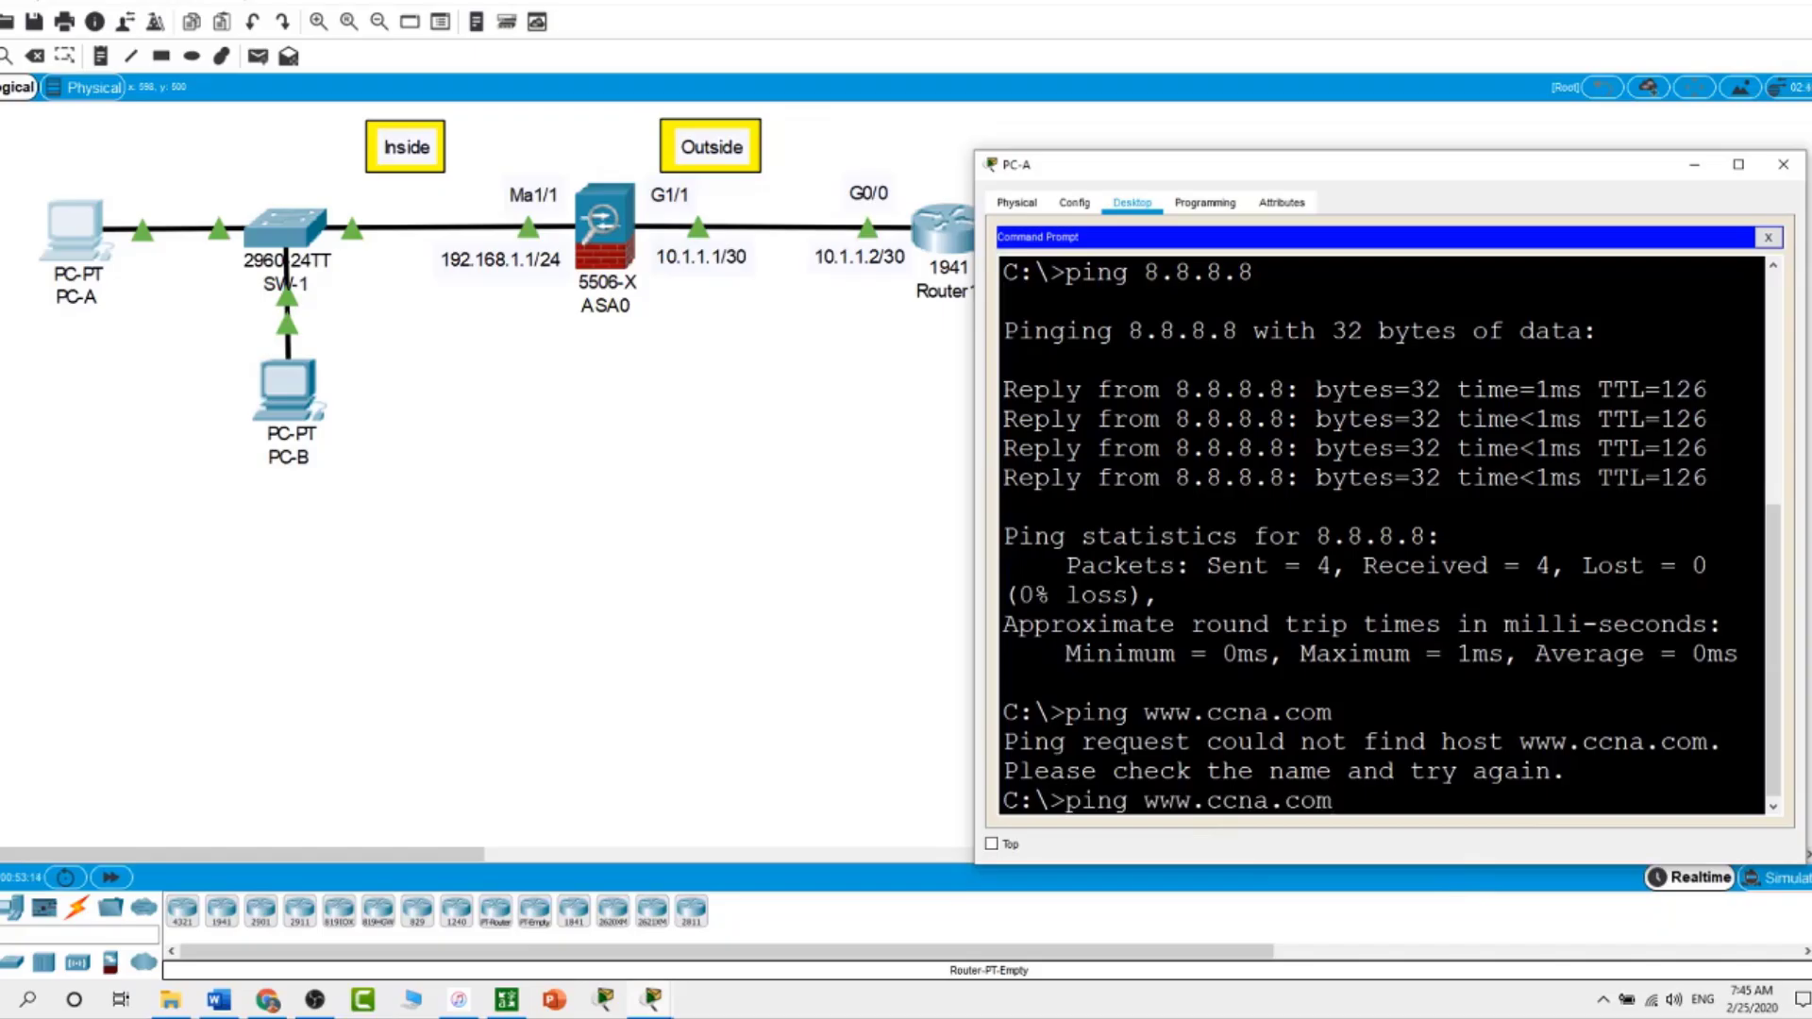
key(Return)
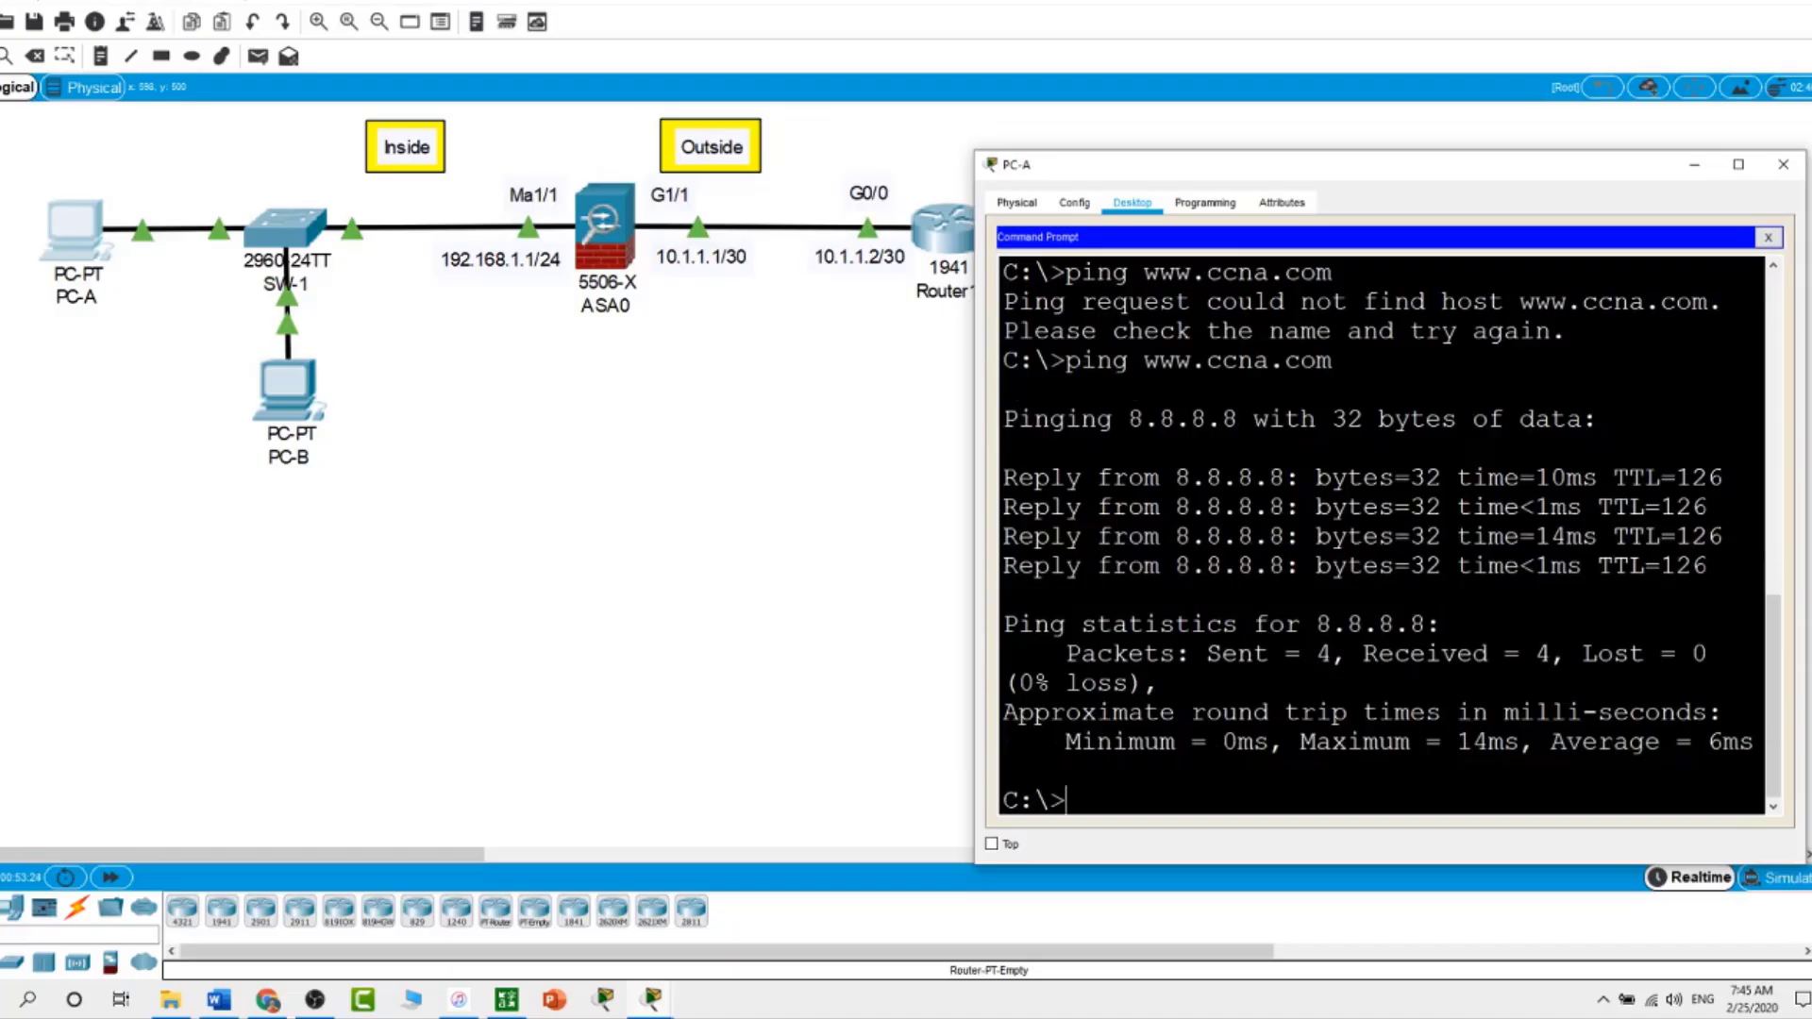
click(534, 661)
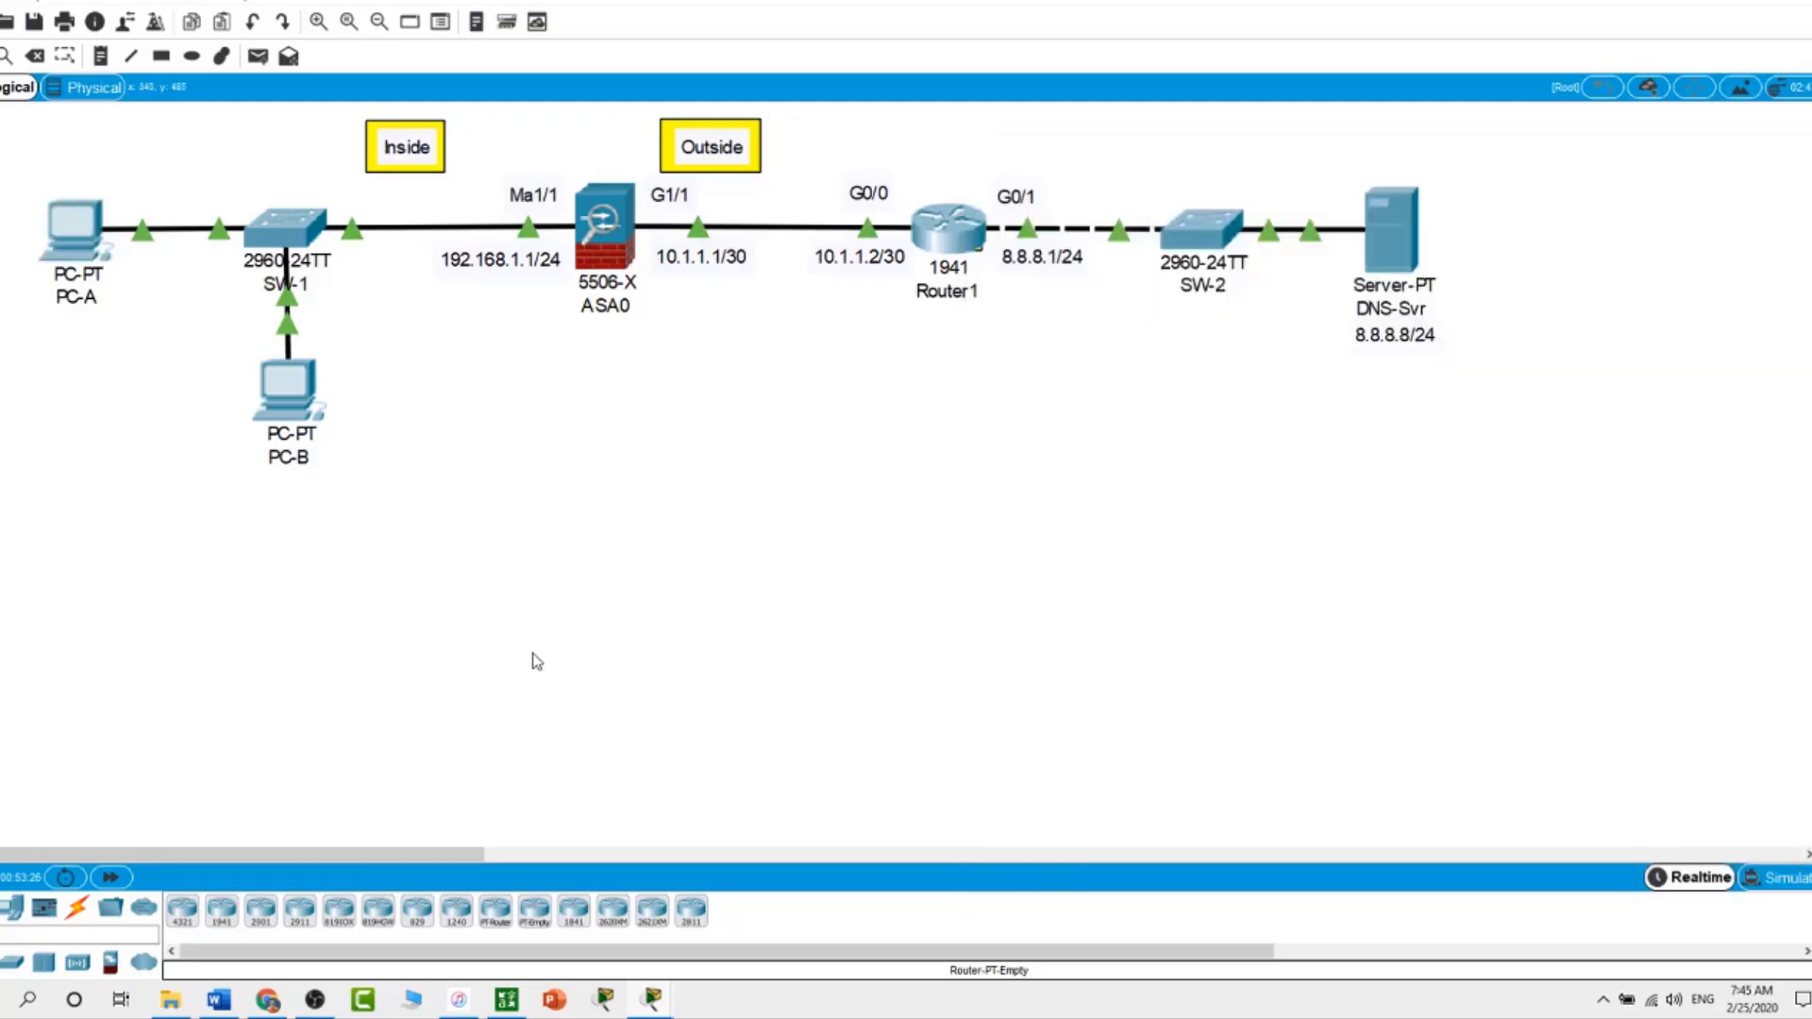
click(306, 397)
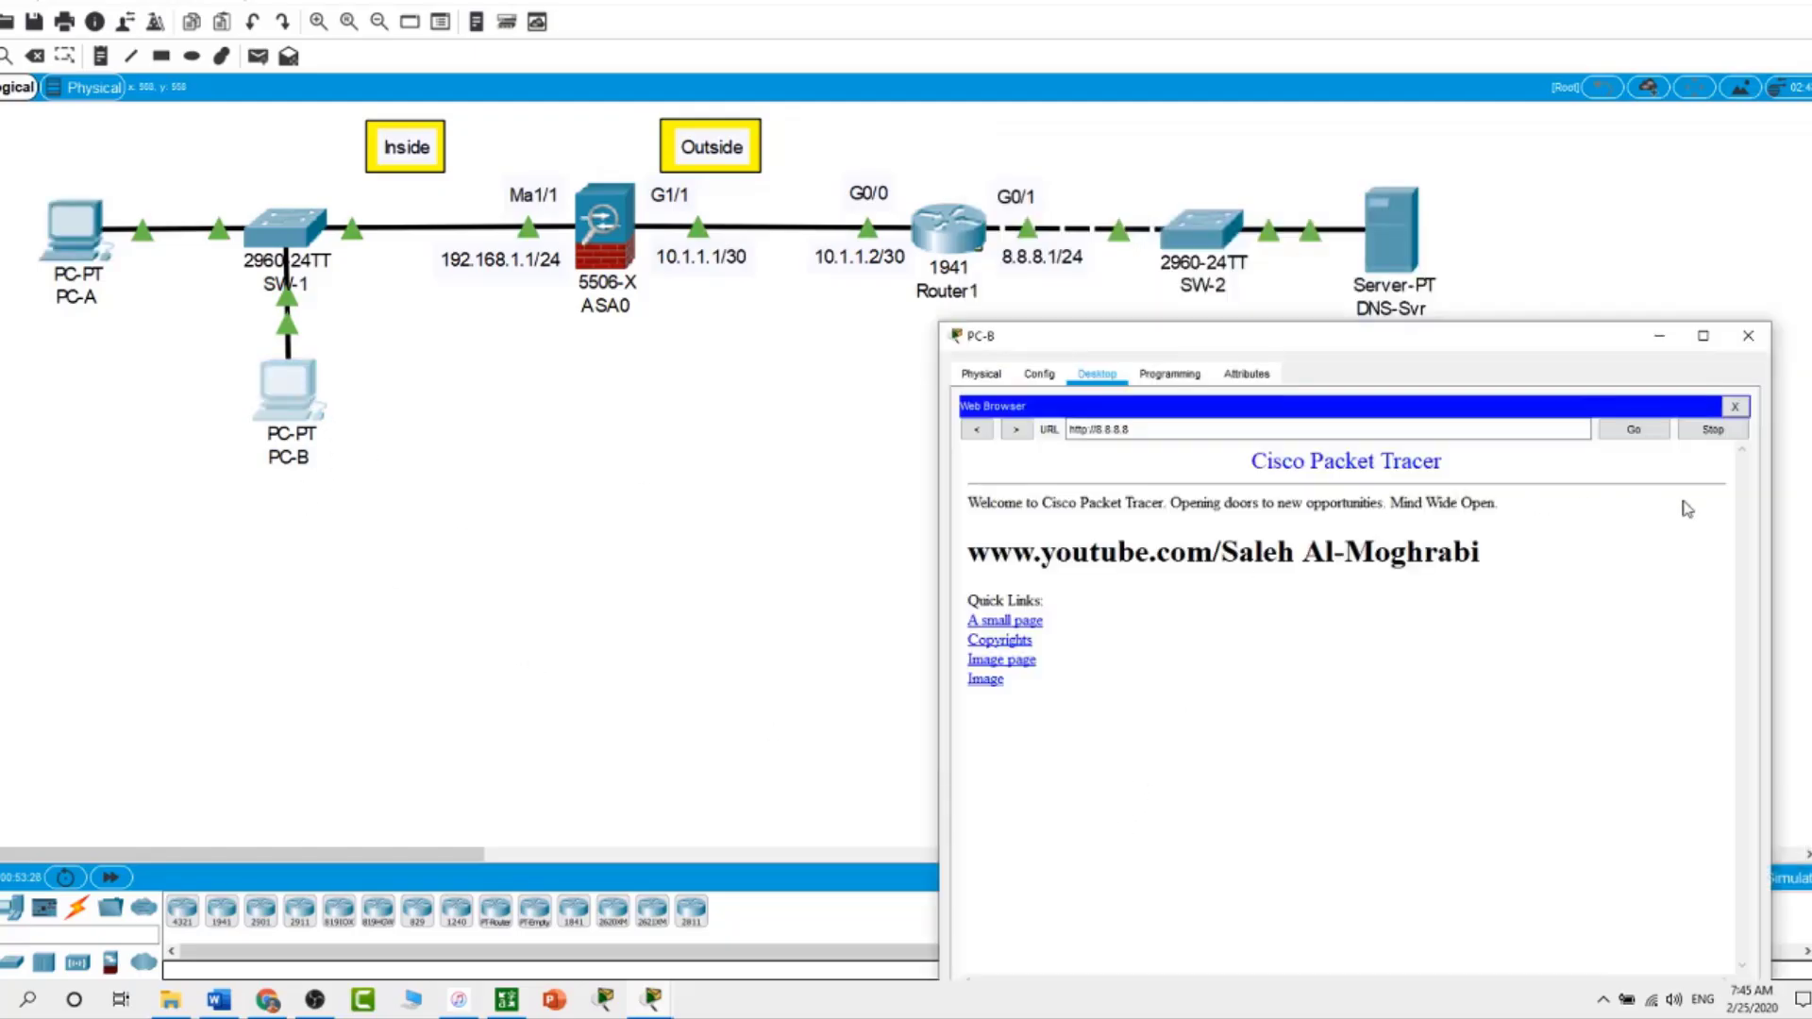
click(1735, 410)
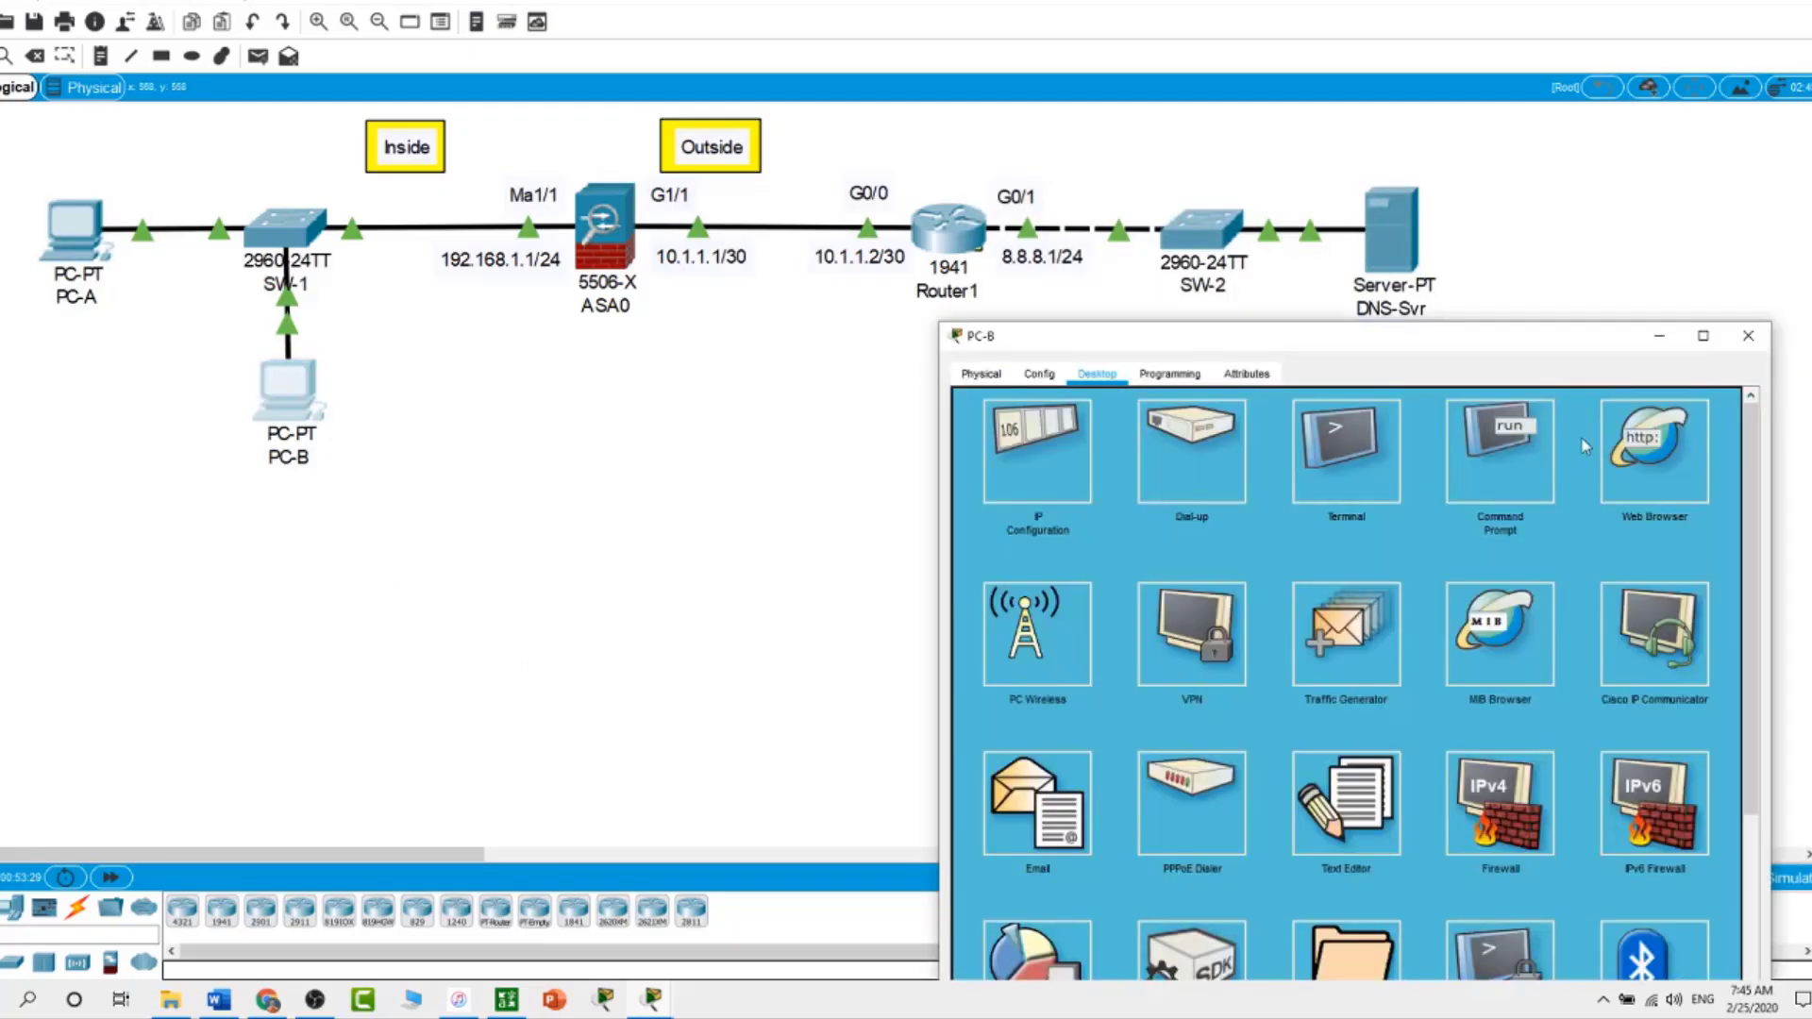
click(1515, 444)
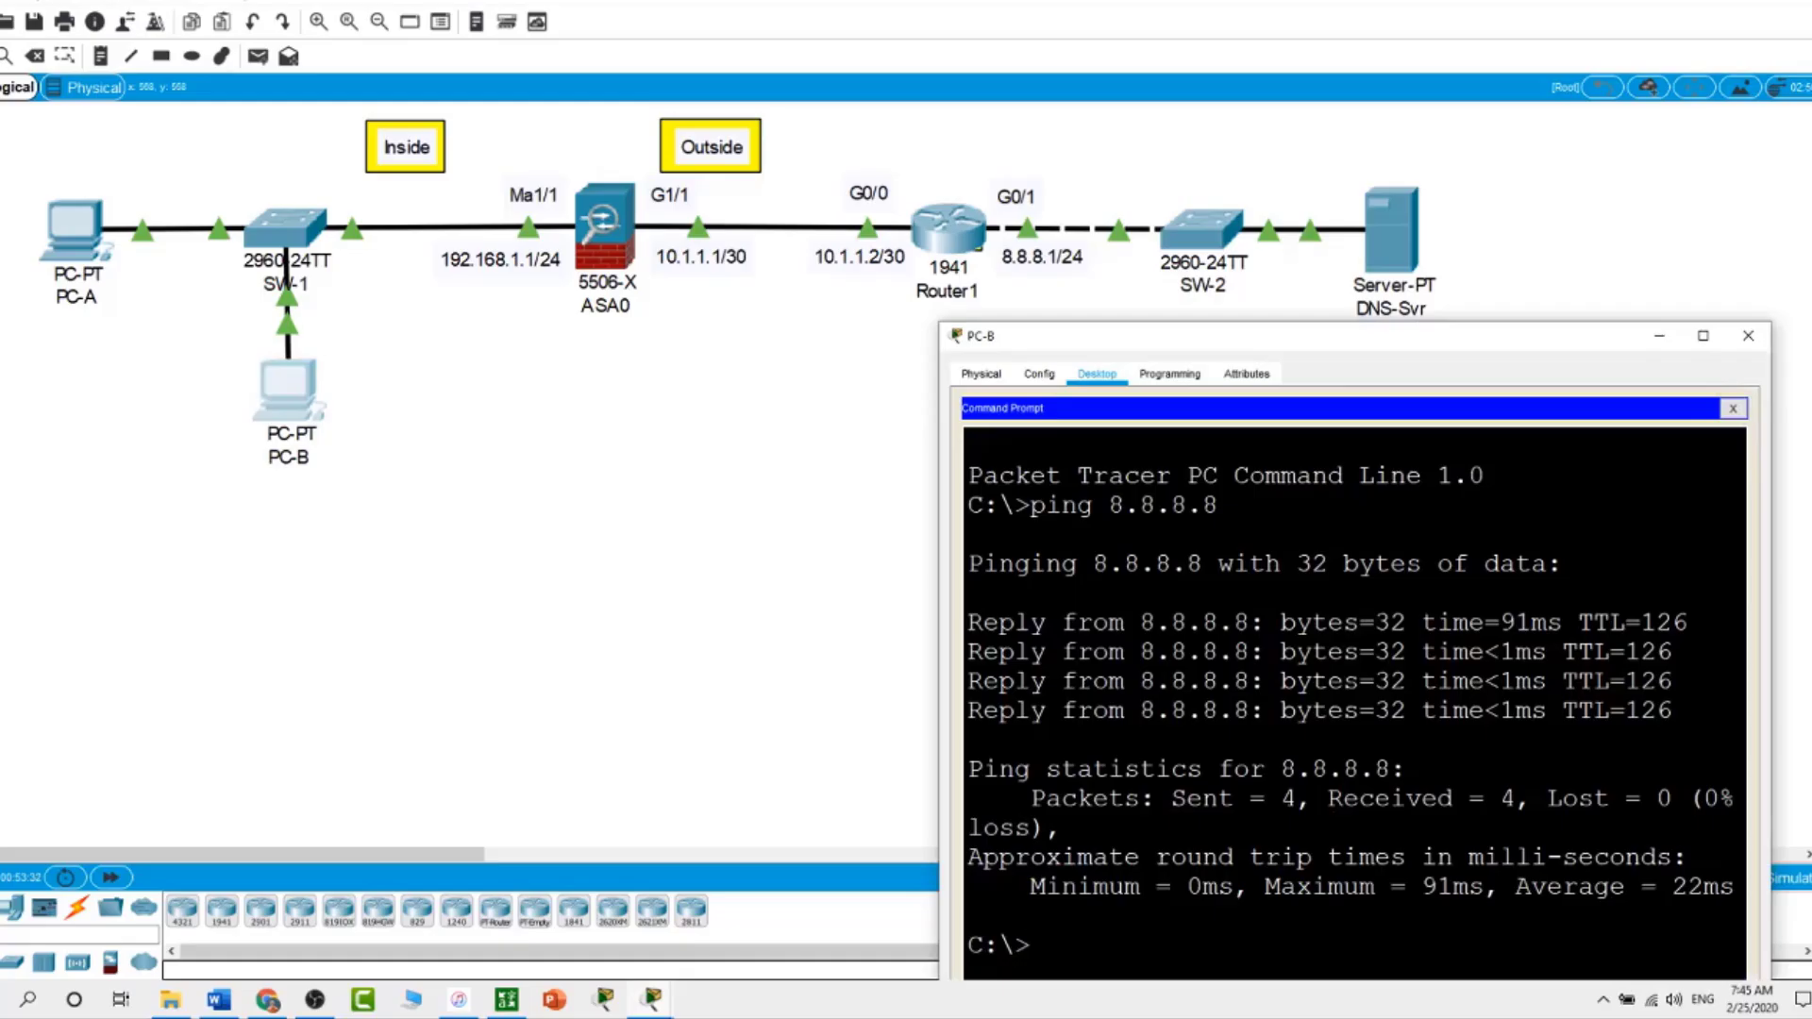
text(ping www.ccna.com)
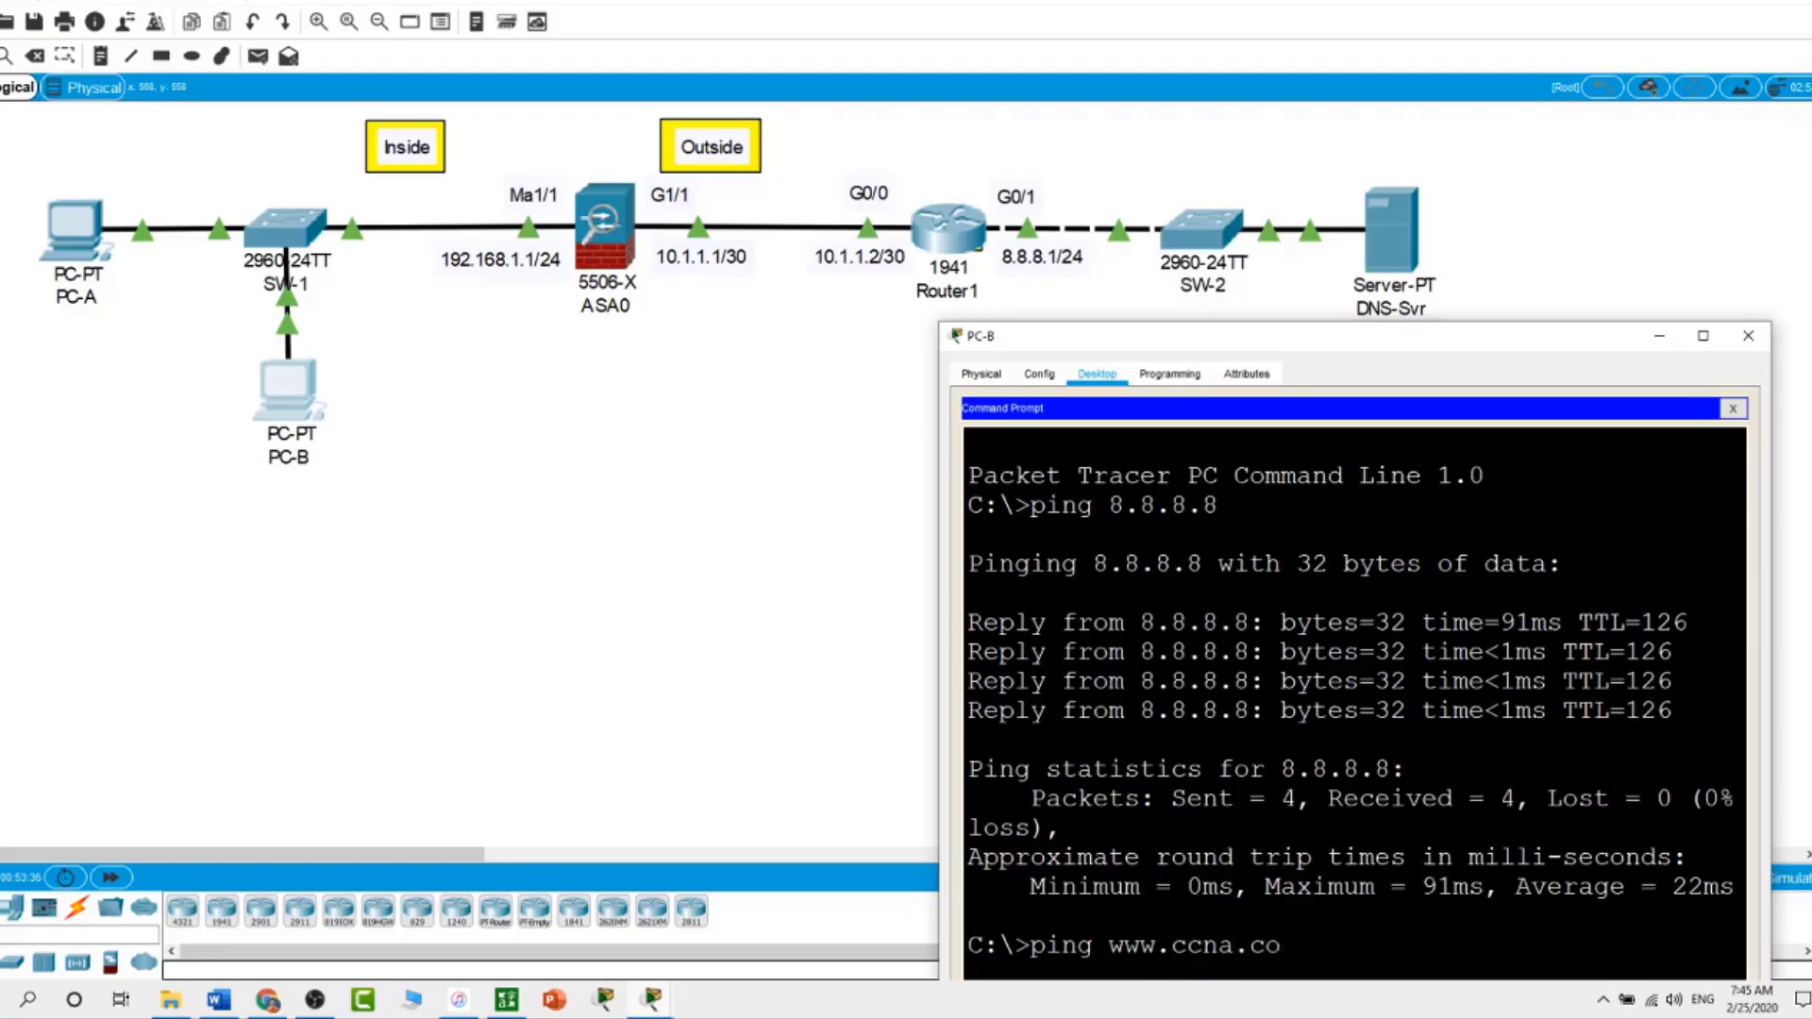
key(Return)
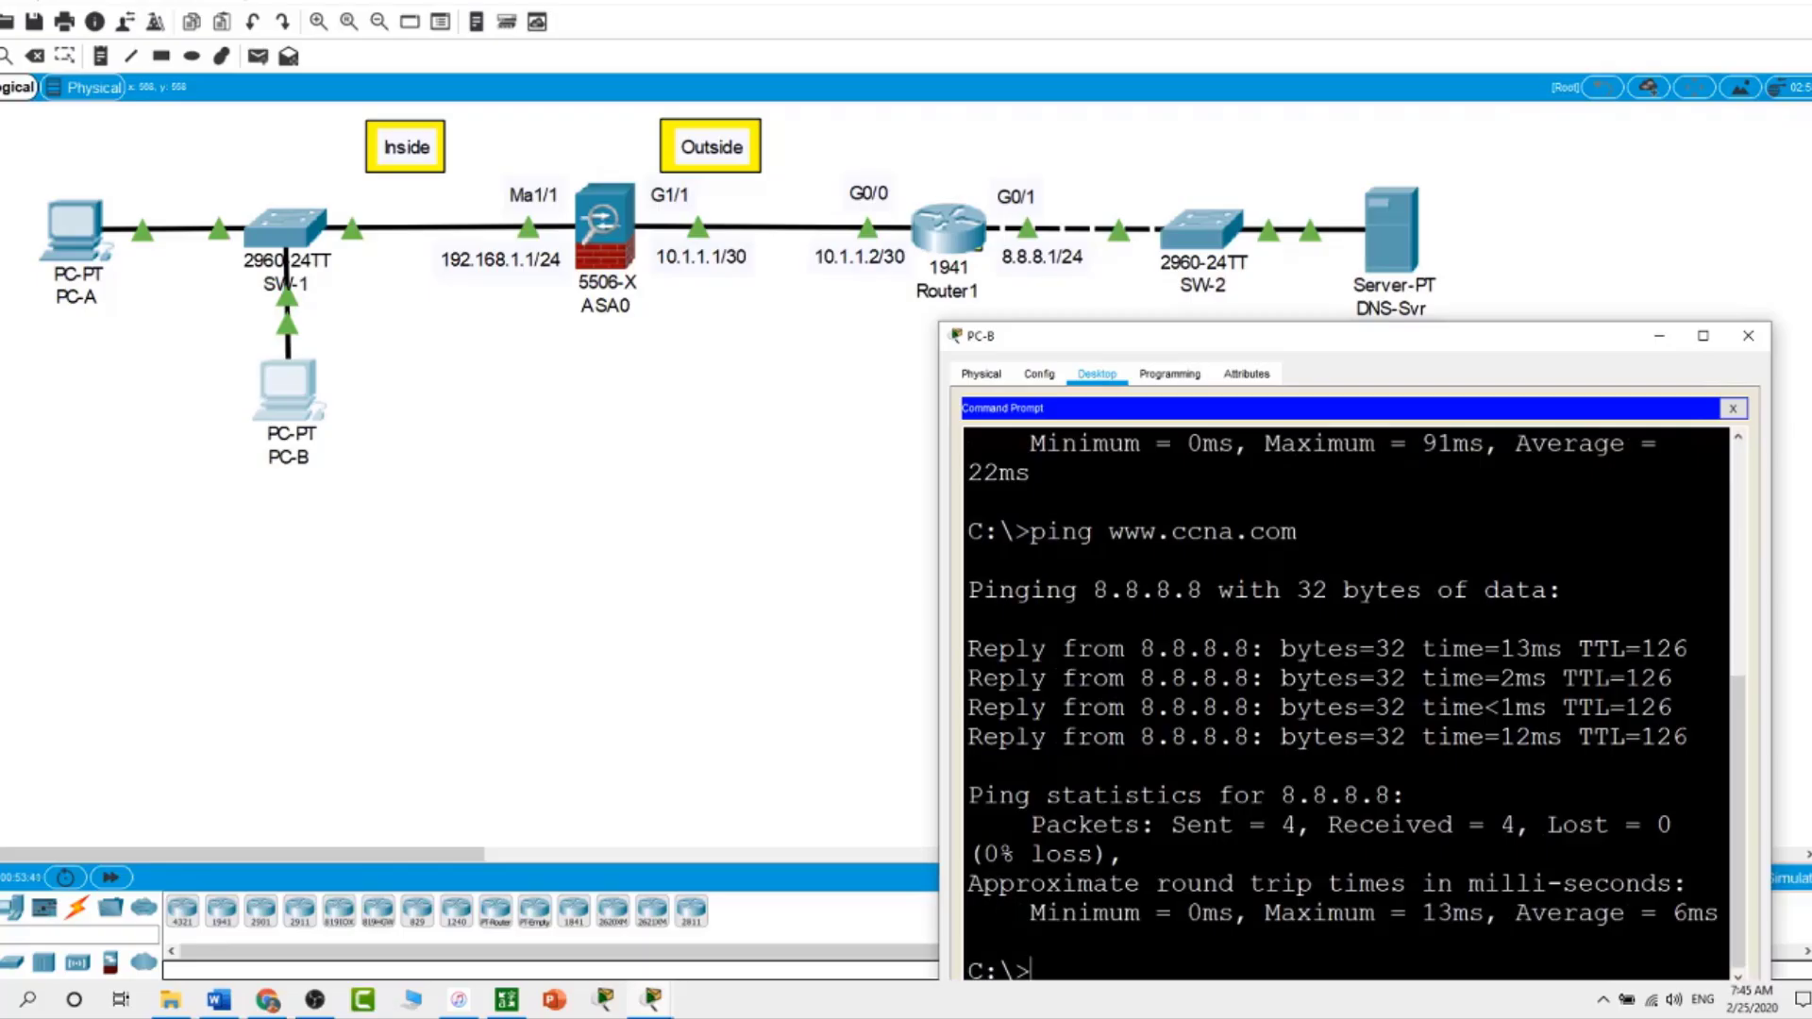
scroll(1346, 703, up, 2)
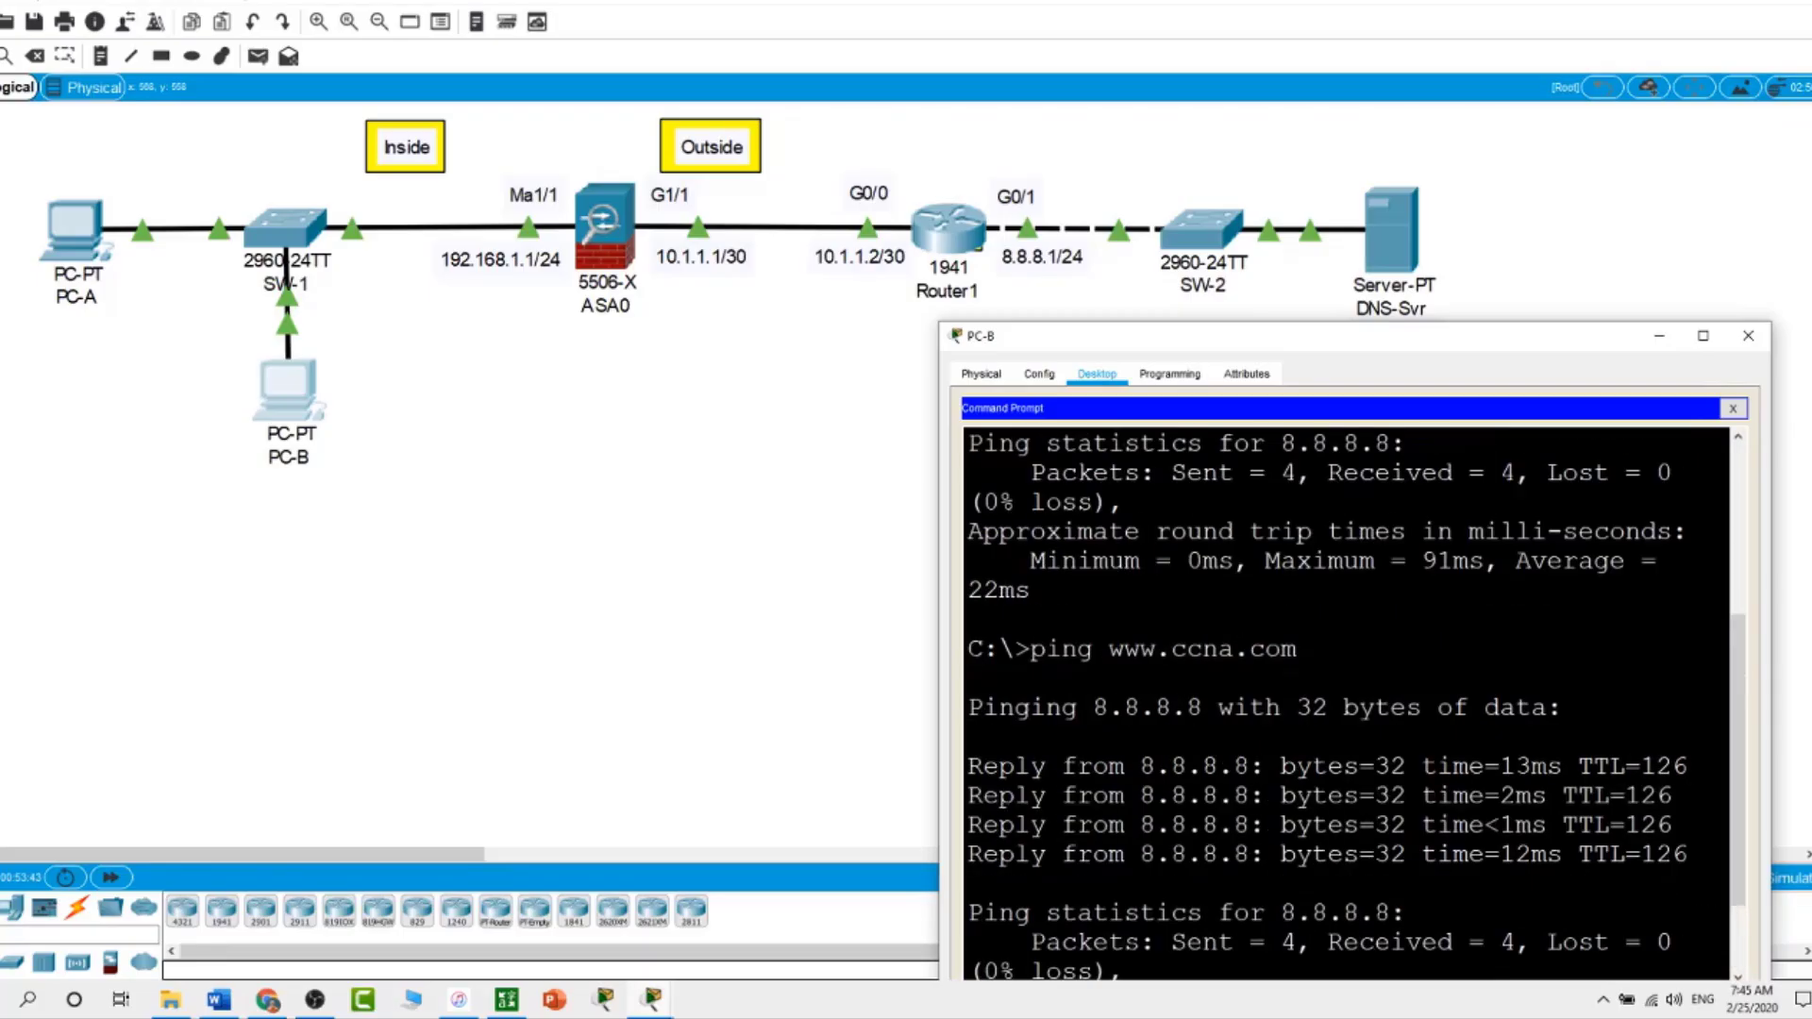
click(814, 751)
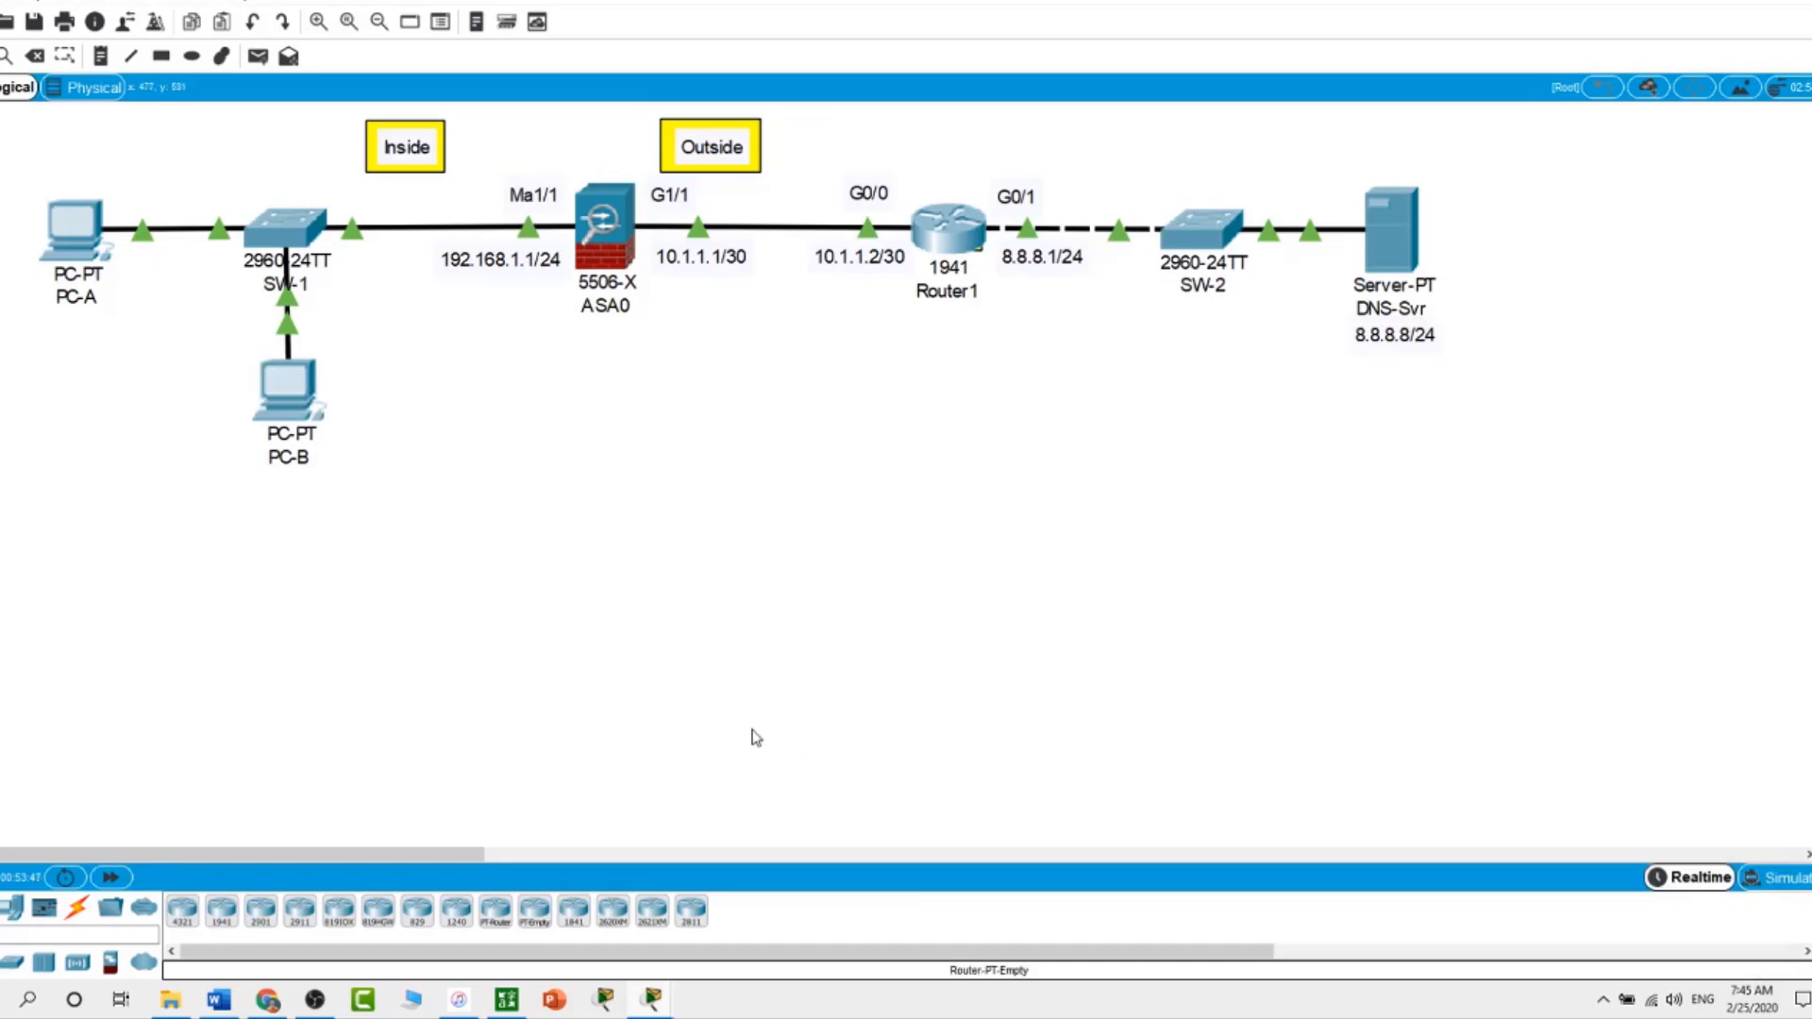
Reopen ASA0's CLI and page through the configuration listing to the prompt
click(602, 225)
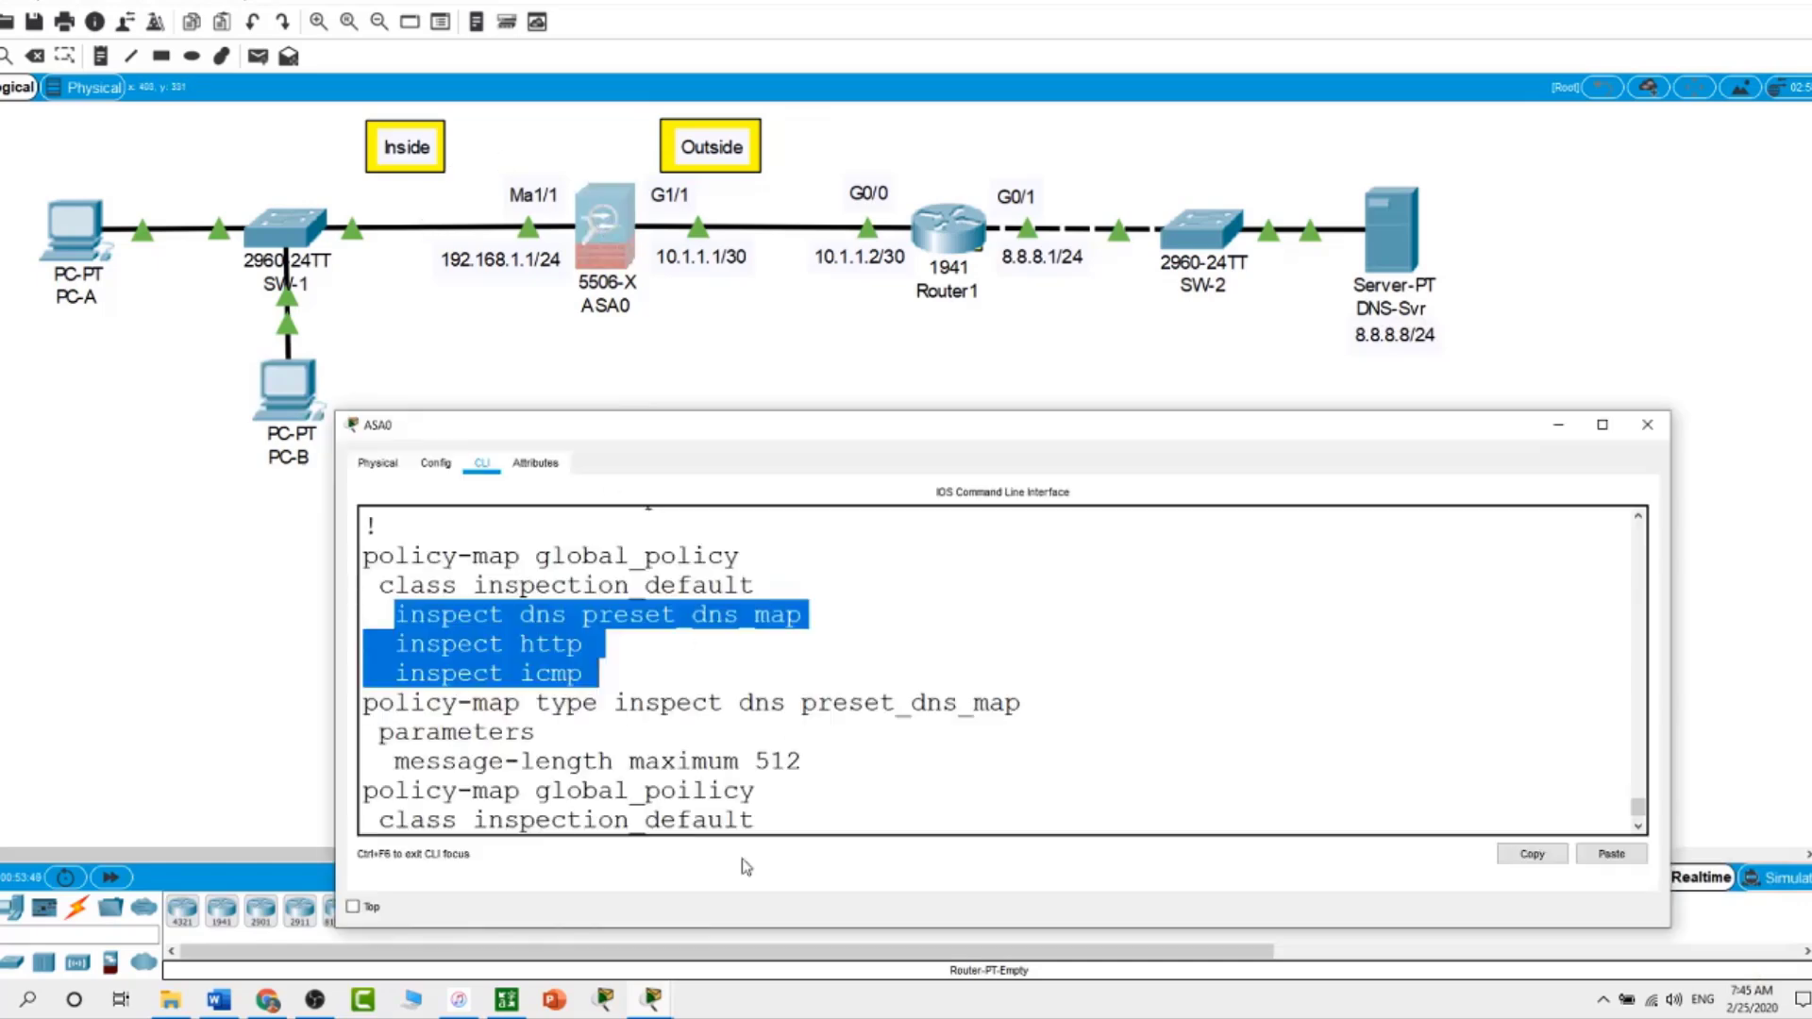
key(Return)
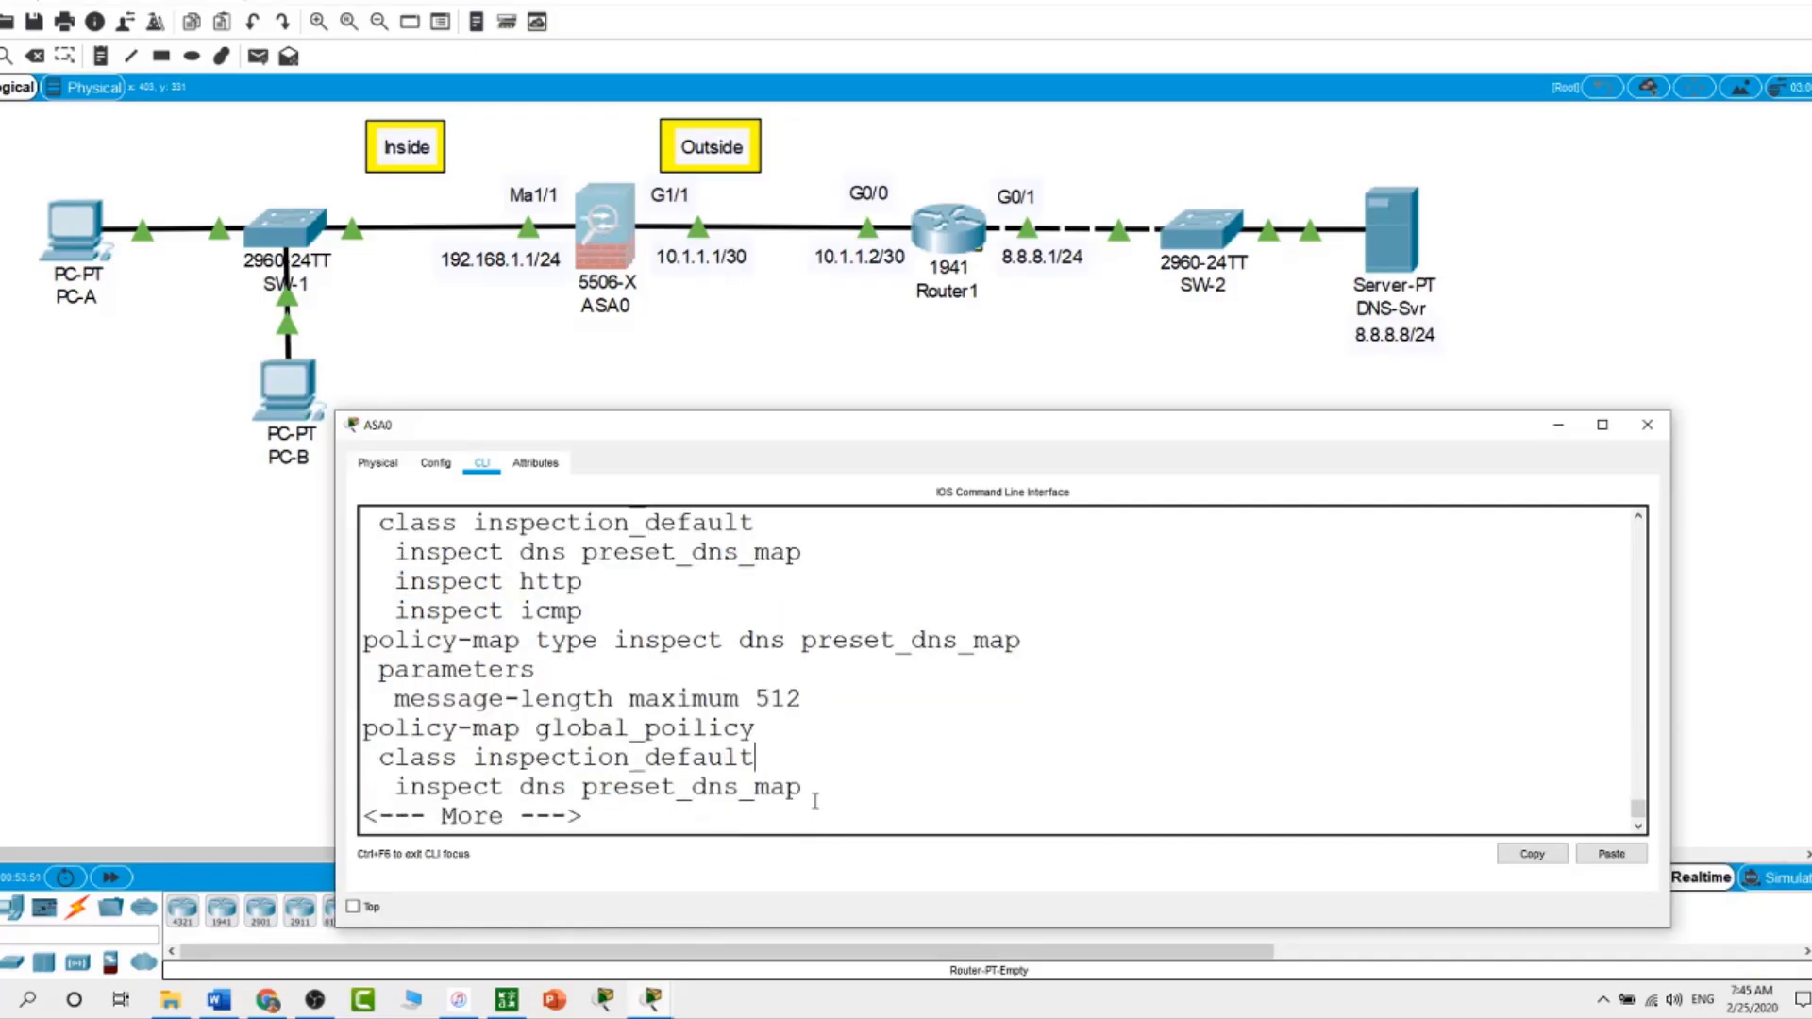
key(space)
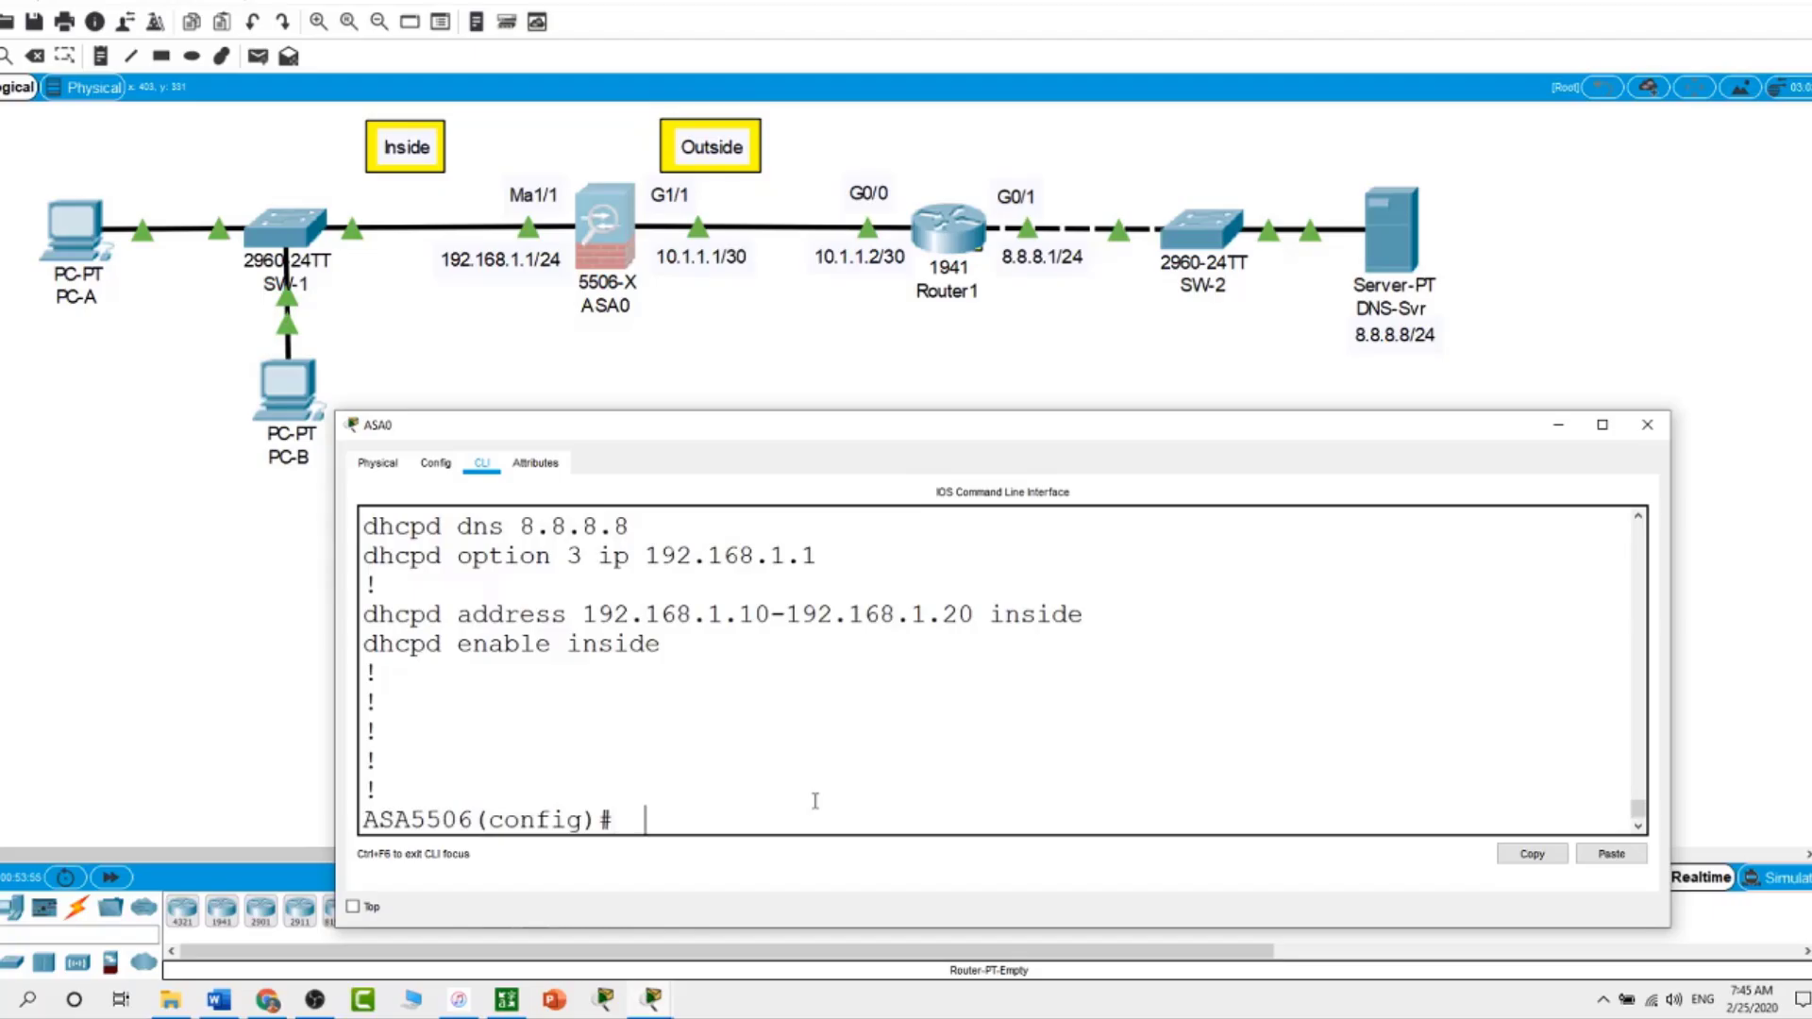
Set SSH logins to authenticate locally with 'aaa authentication ssh console local'
text(aaa authe)
key(Tab)
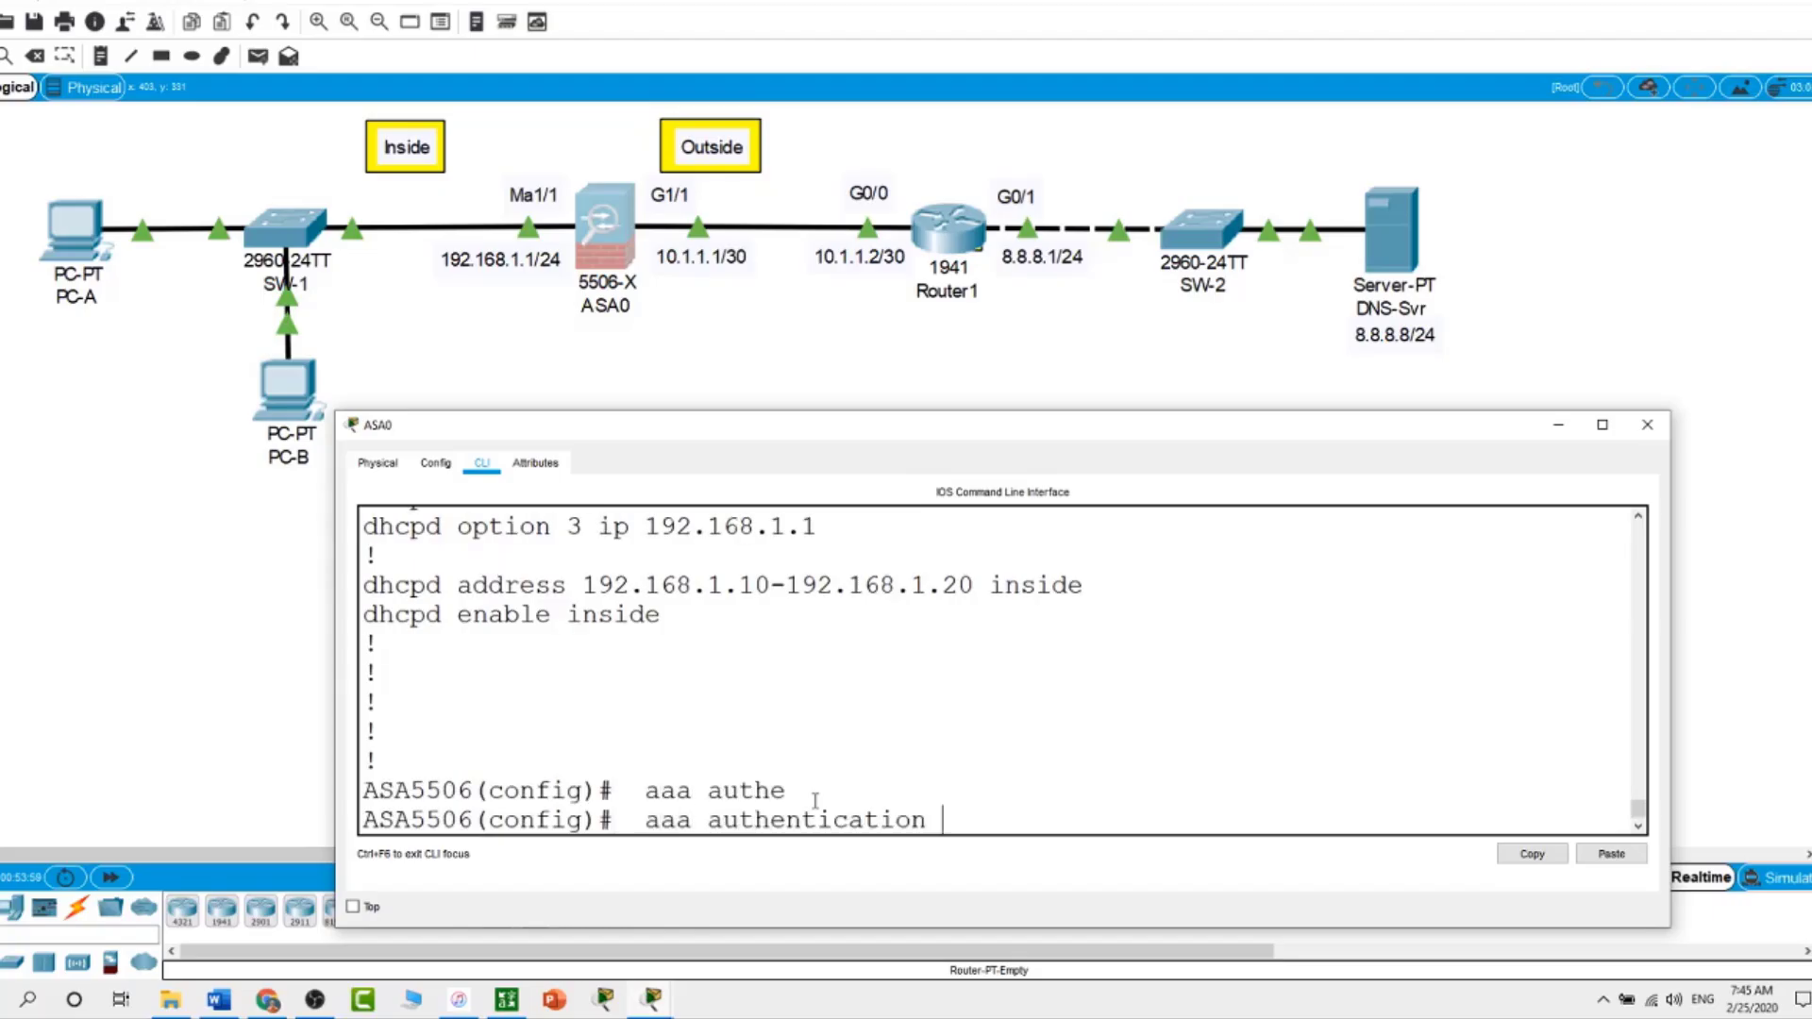
text(ssh con)
key(Tab)
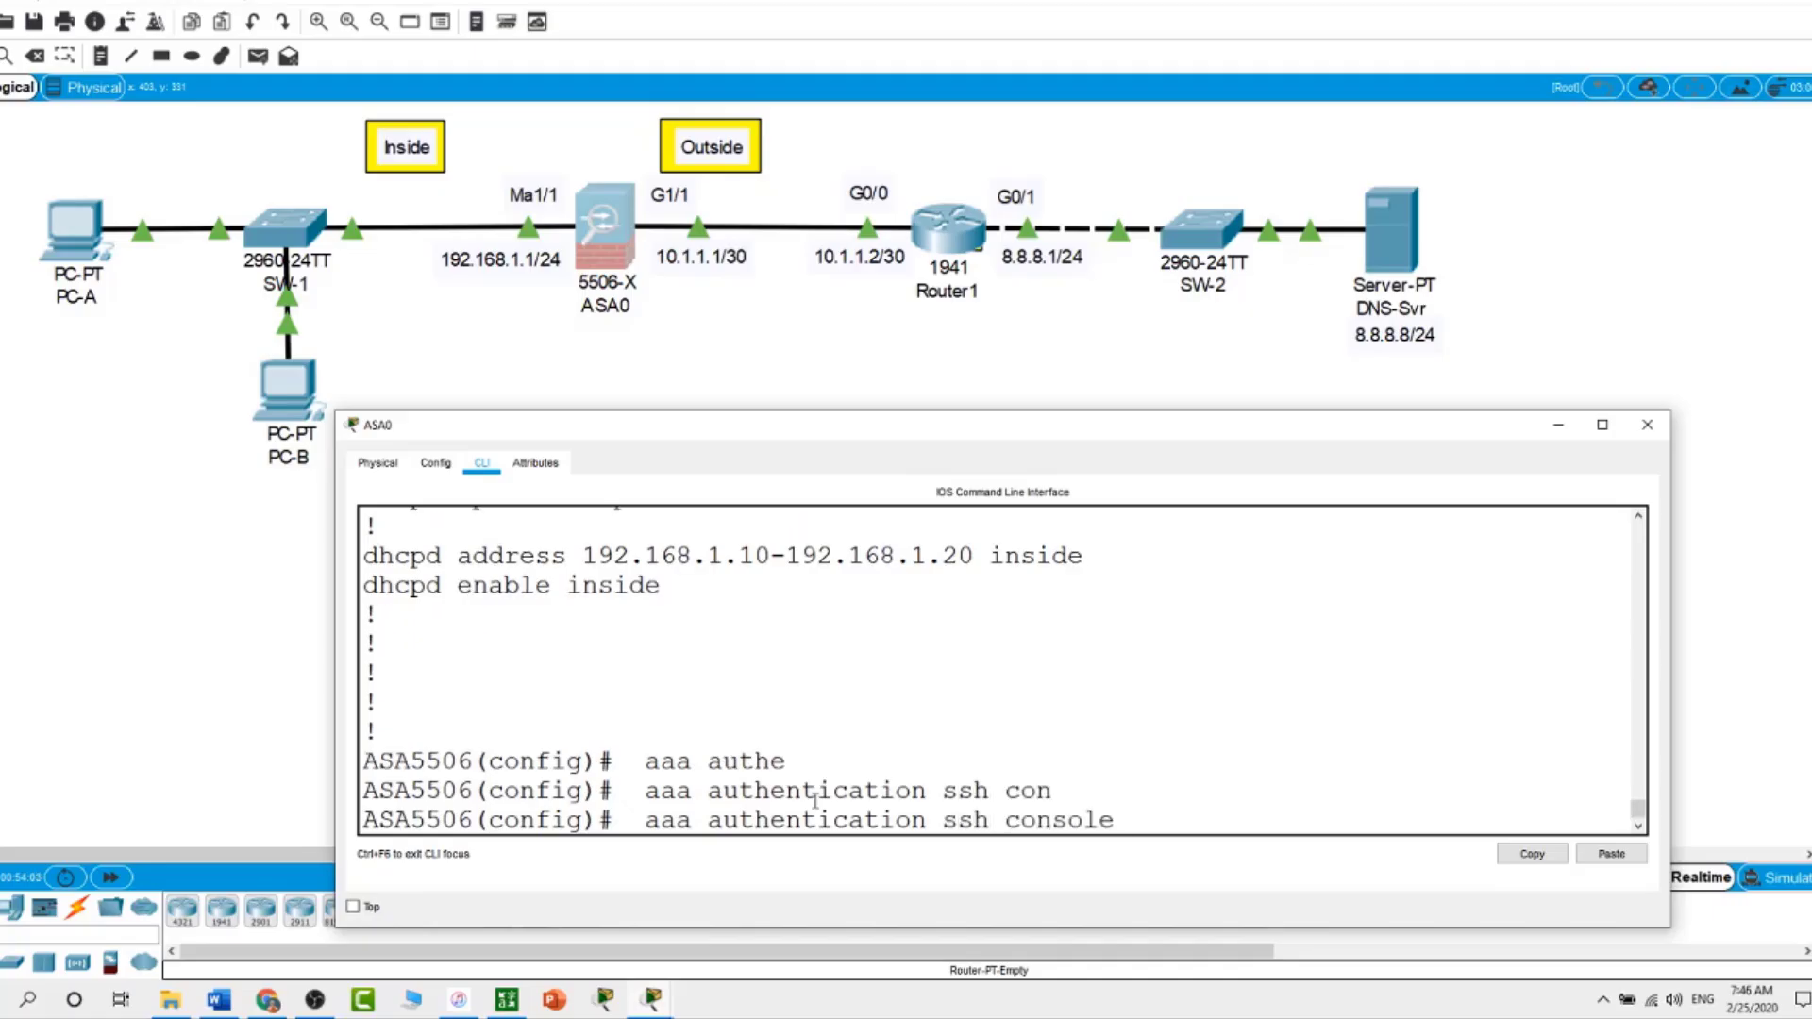
text(local)
key(Return)
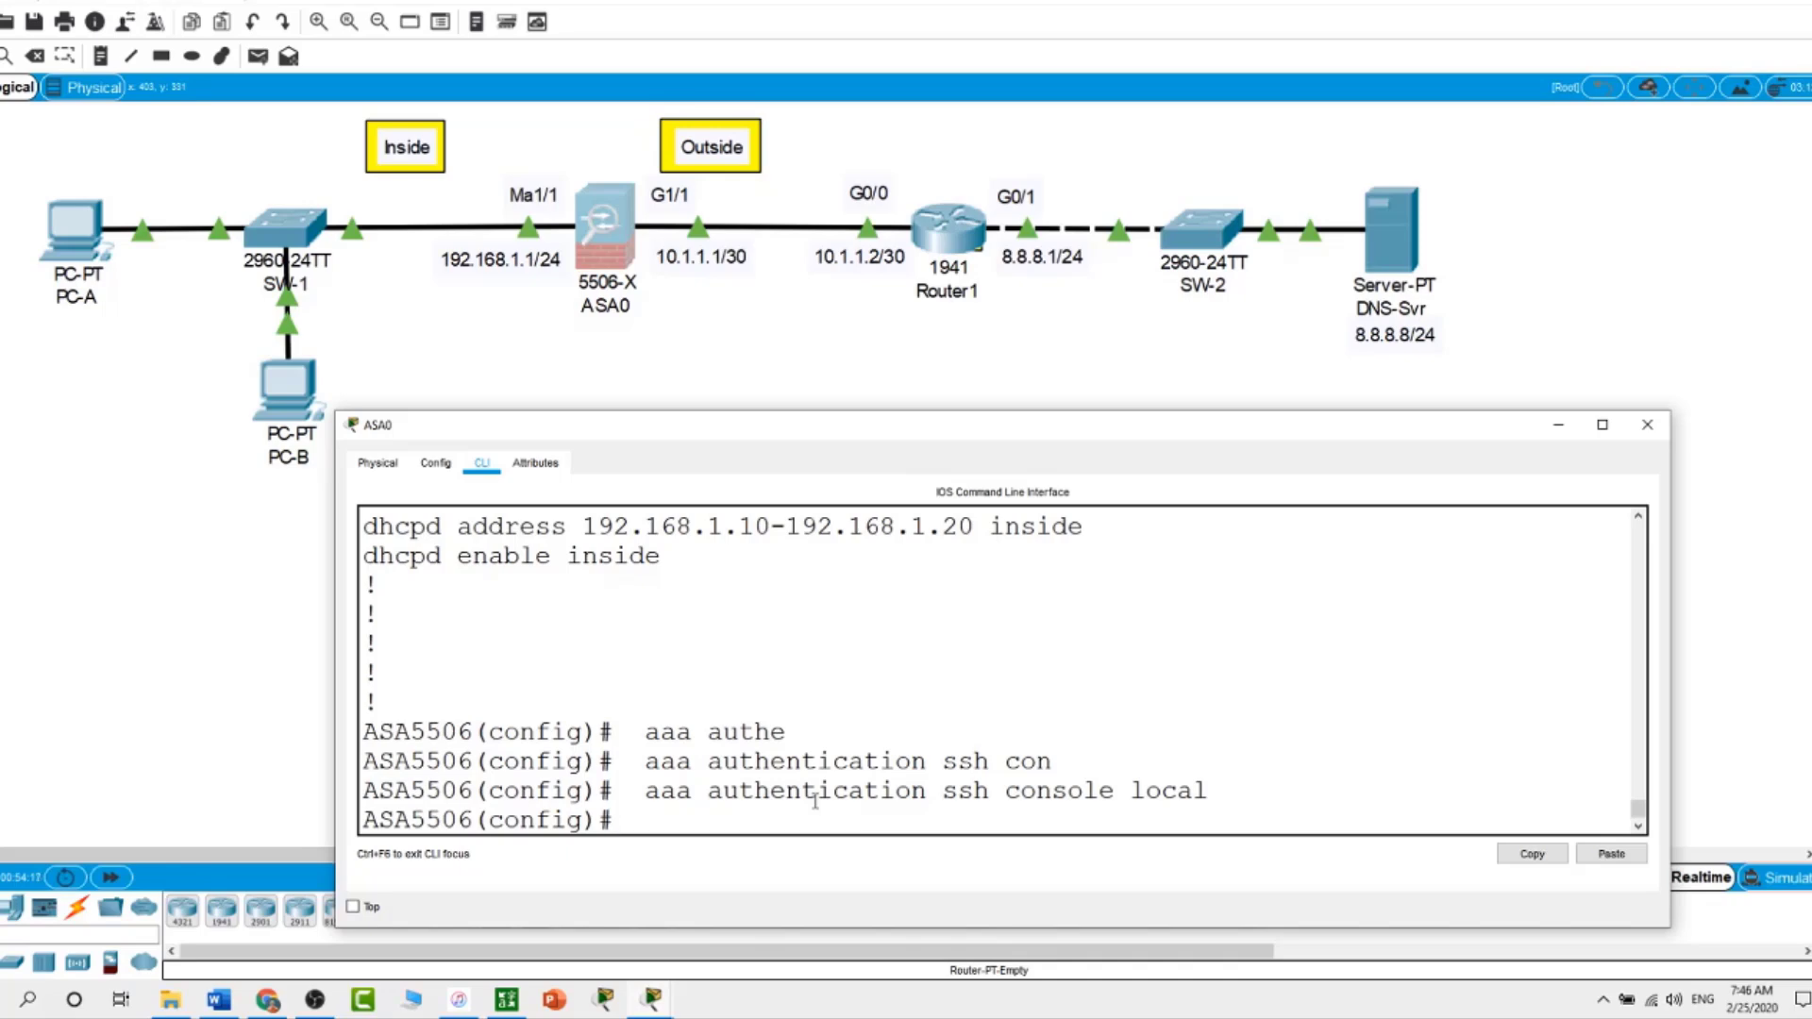
Generate a 1024-bit RSA keypair with 'crypto key generate rsa modulus 1024', confirming replacement
text(cr)
key(Tab)
text(ke)
key(Tab)
text(g)
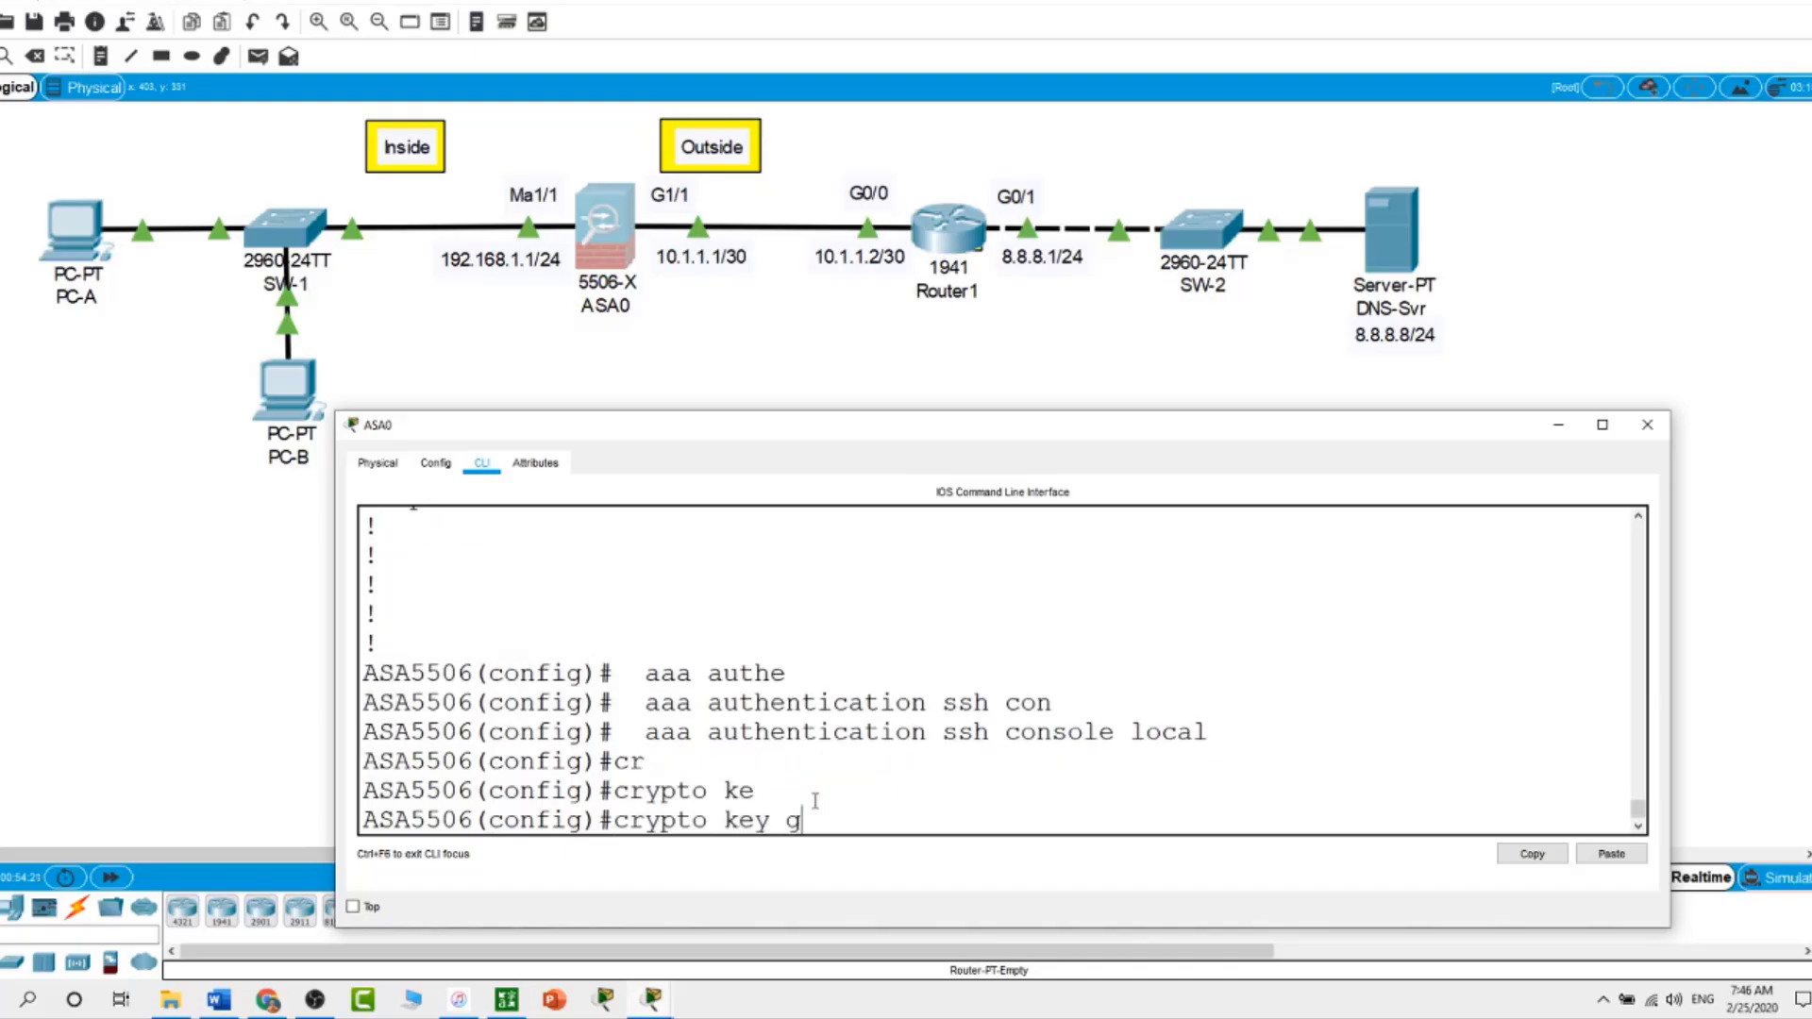
key(Tab)
text(rsa)
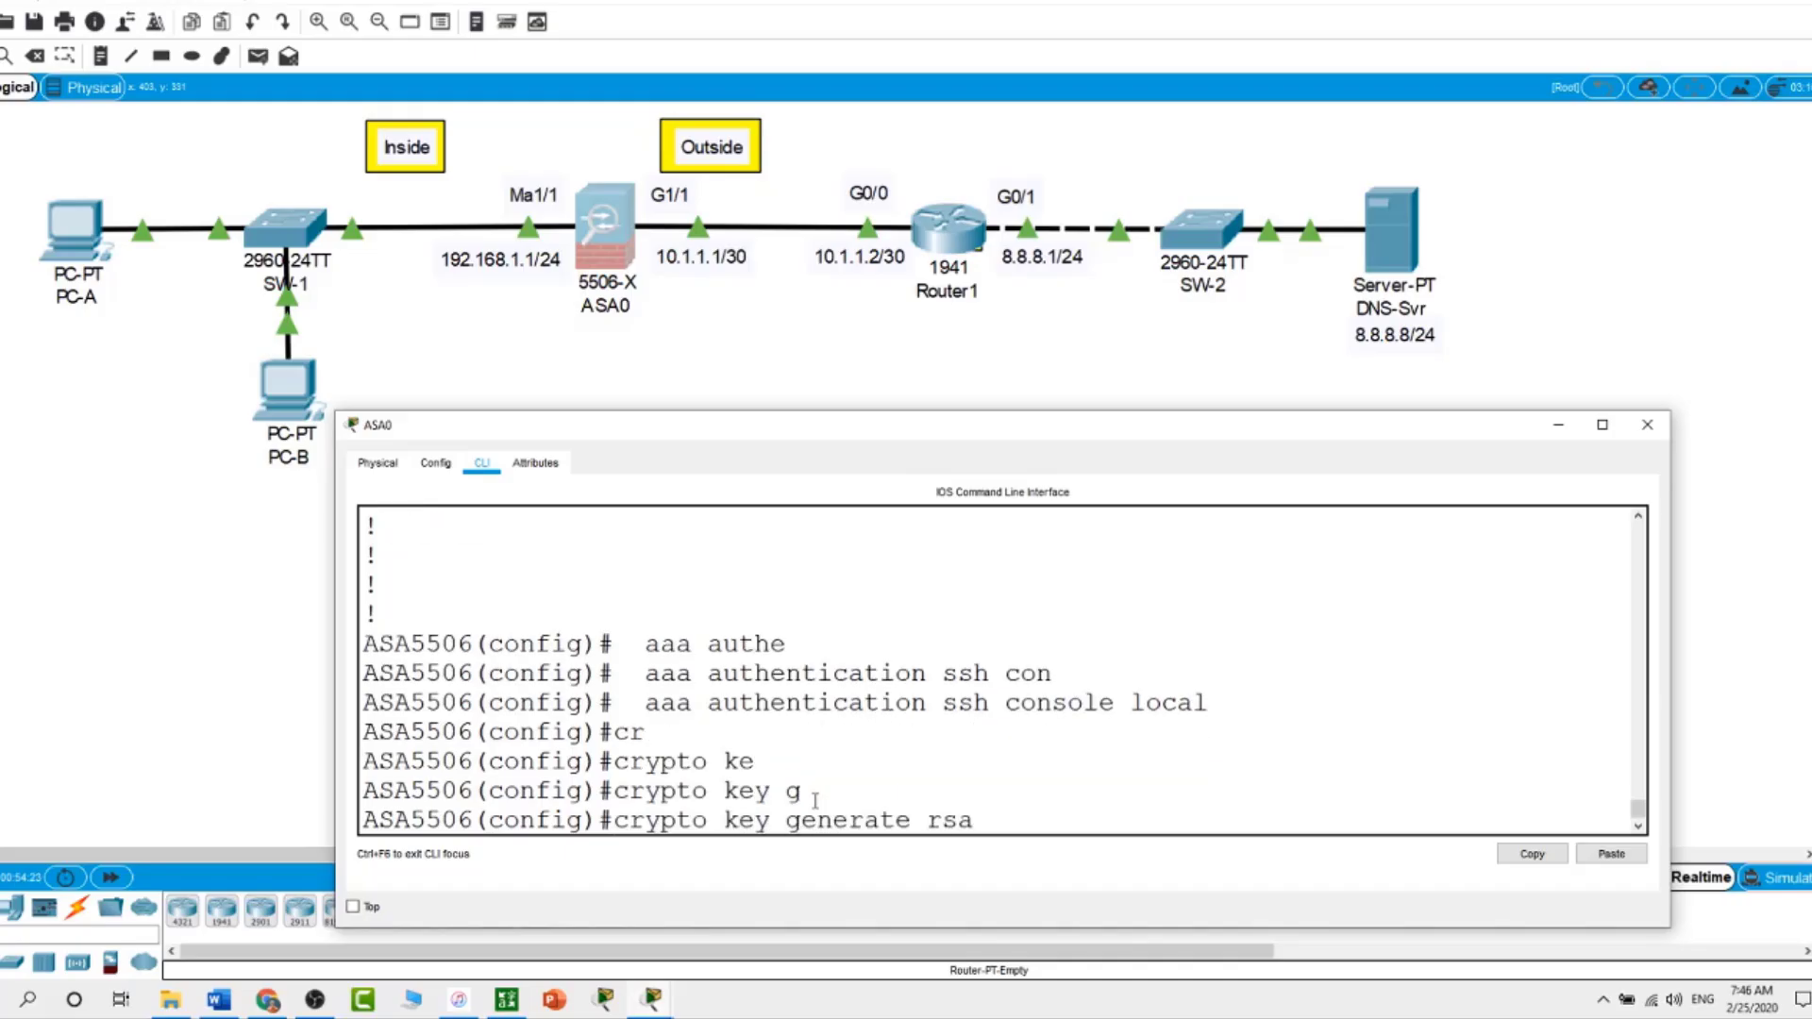
key(Tab)
text(m)
key(Tab)
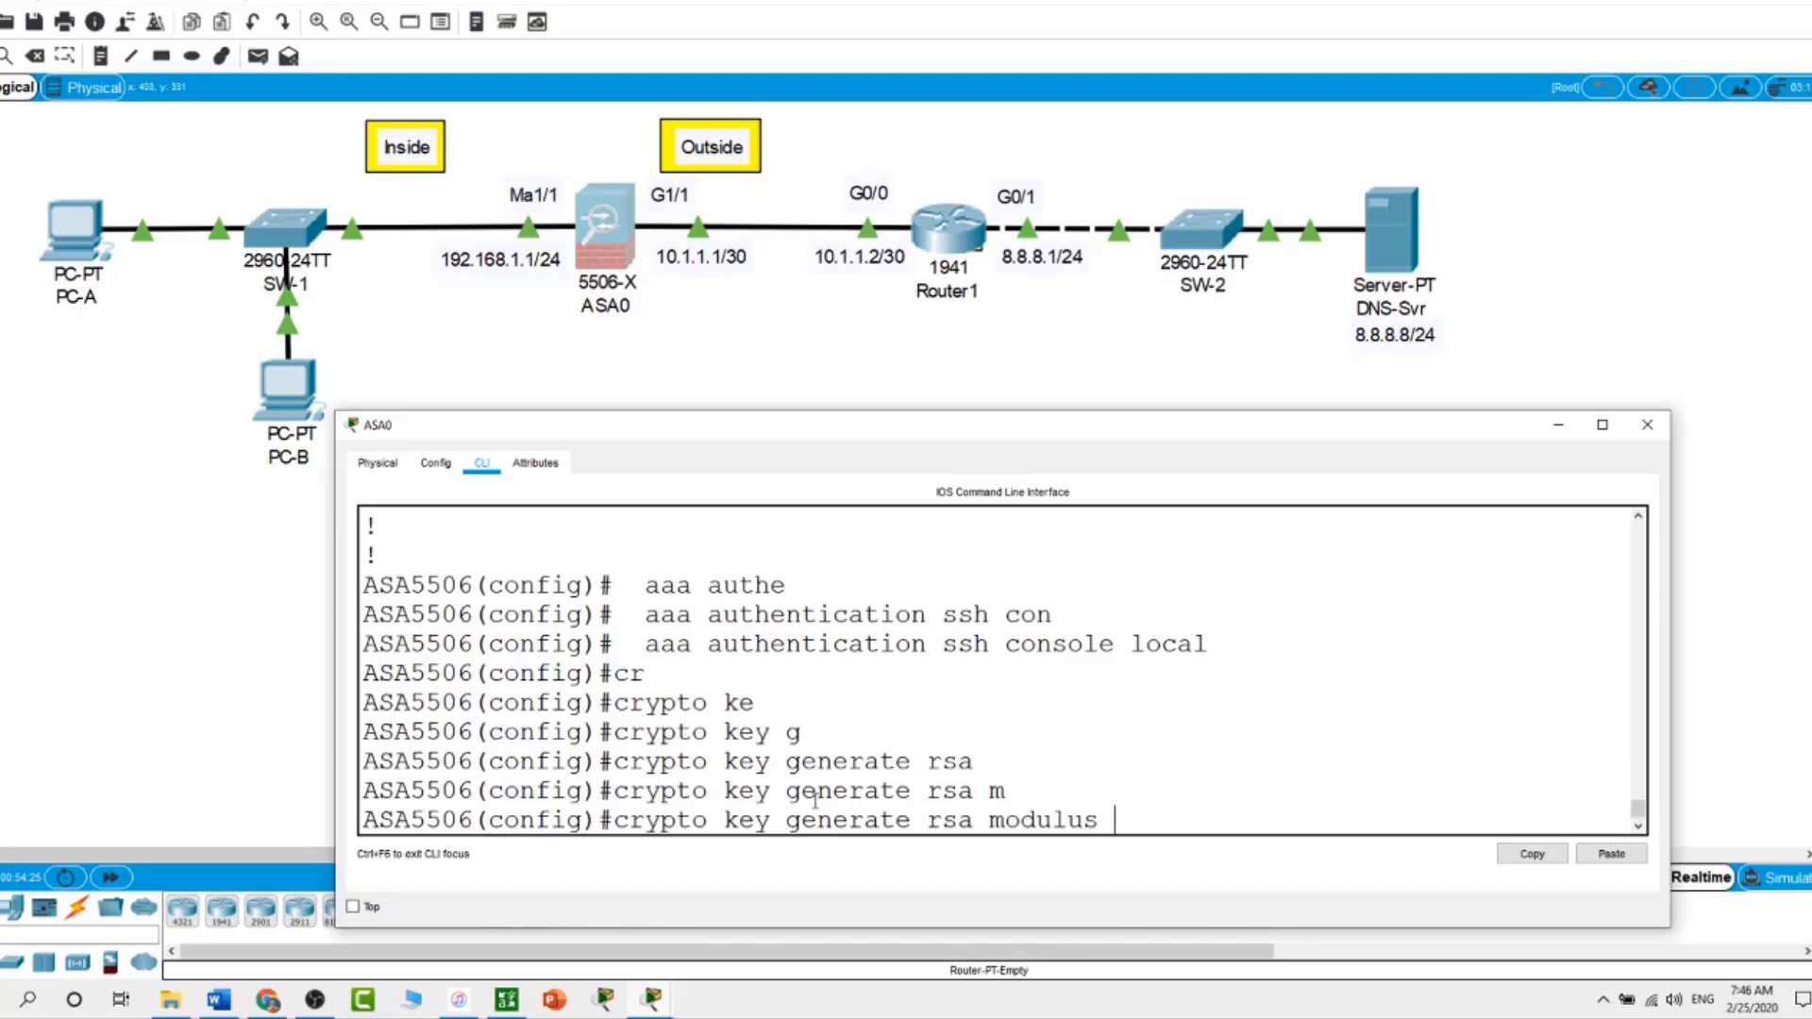
text(1024)
key(Return)
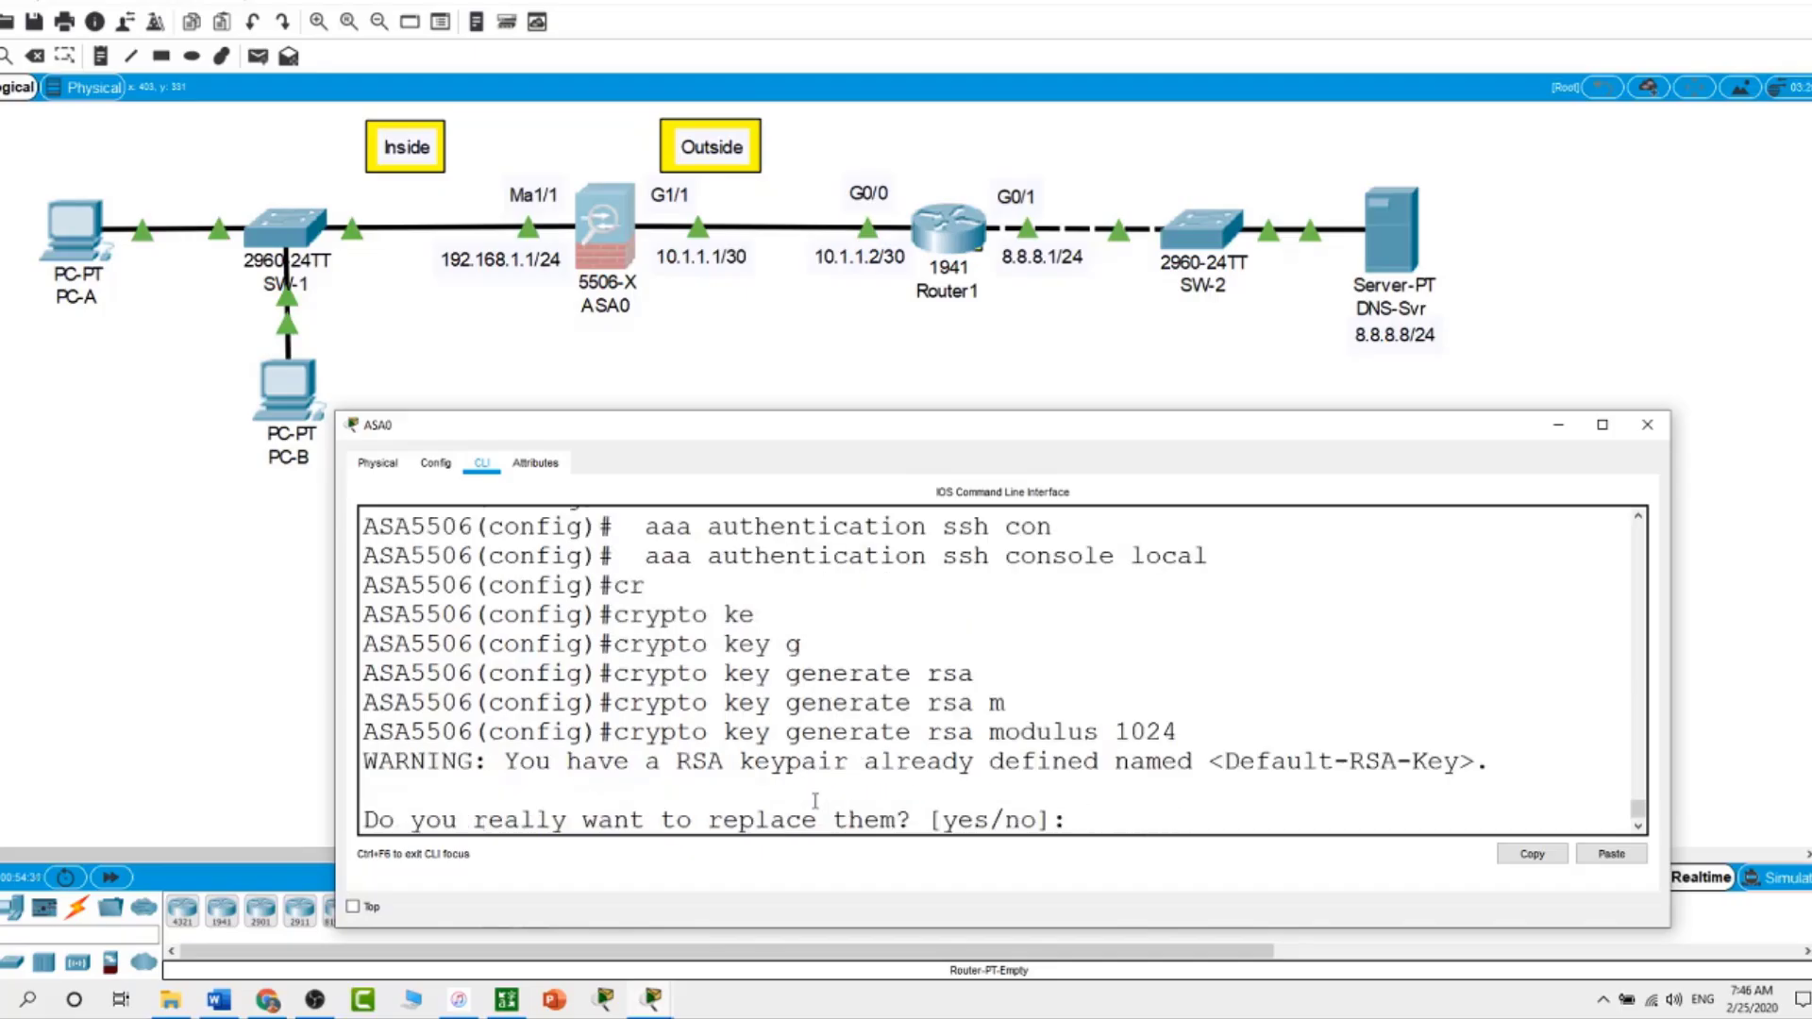
text(yes)
key(Return)
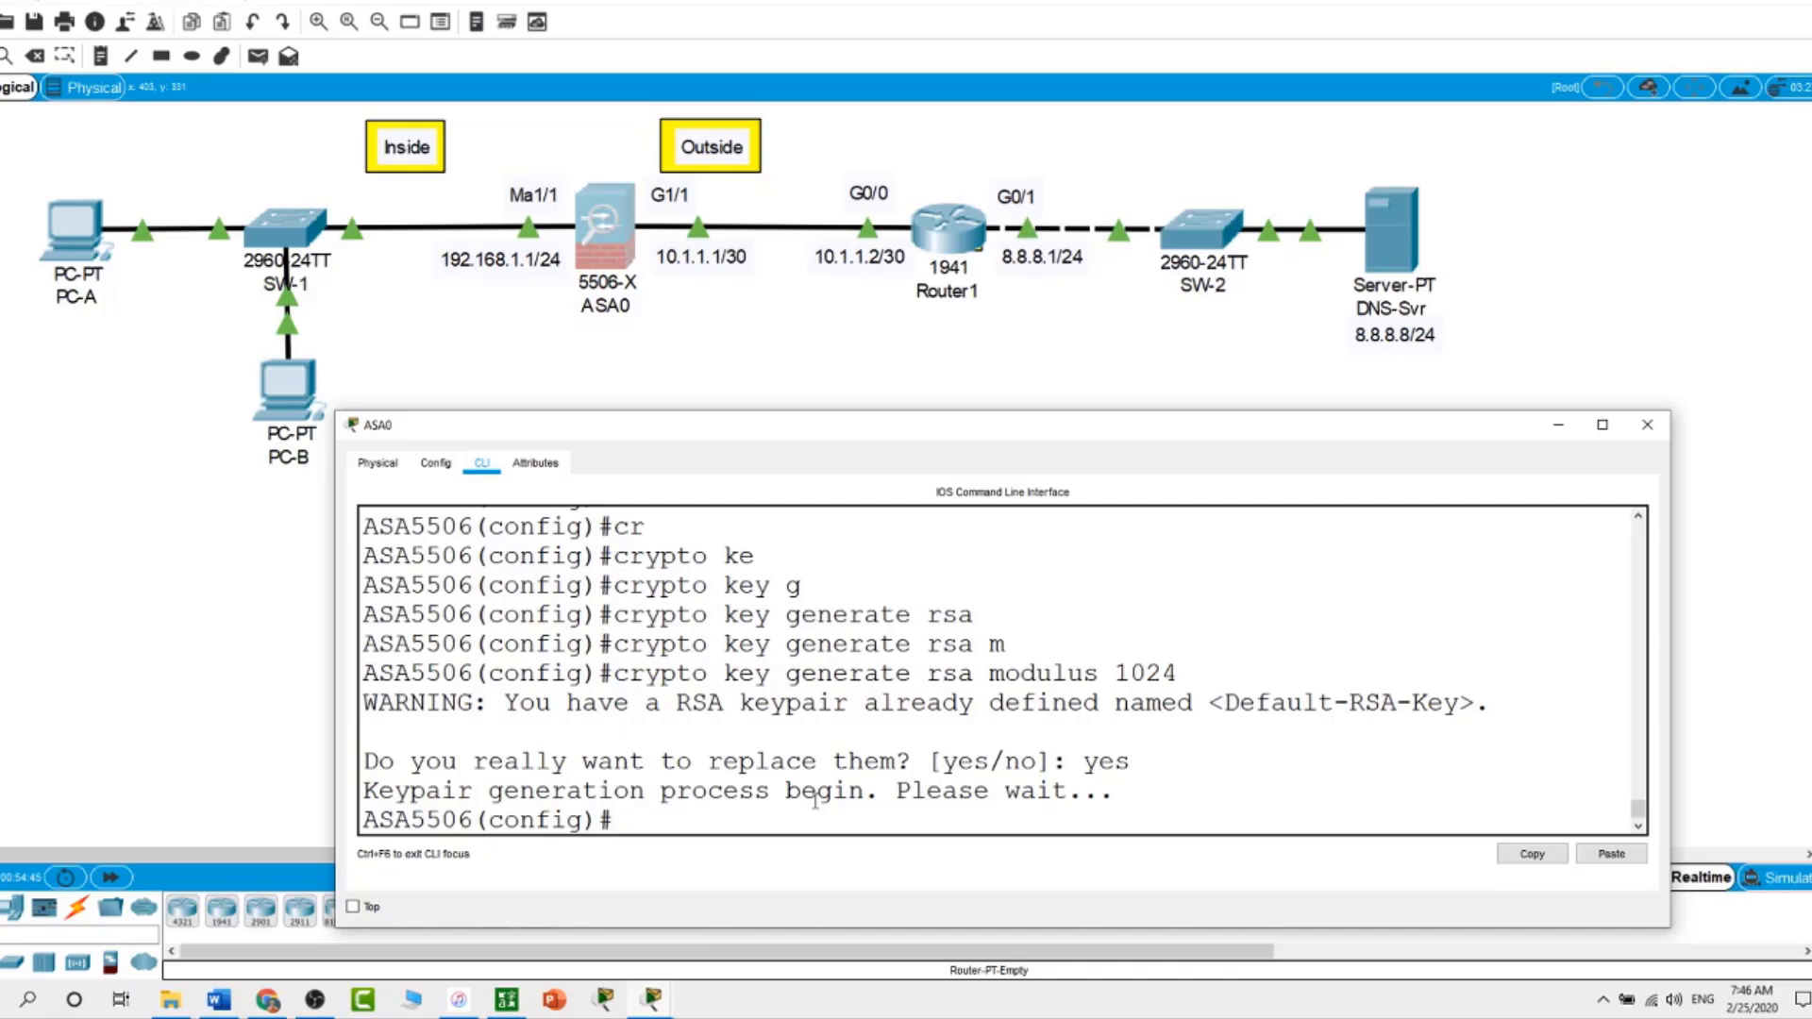
Permit SSH from 192.168.1.0 255.255.255.0 on the inside interface
text(ssh 192.168.1)
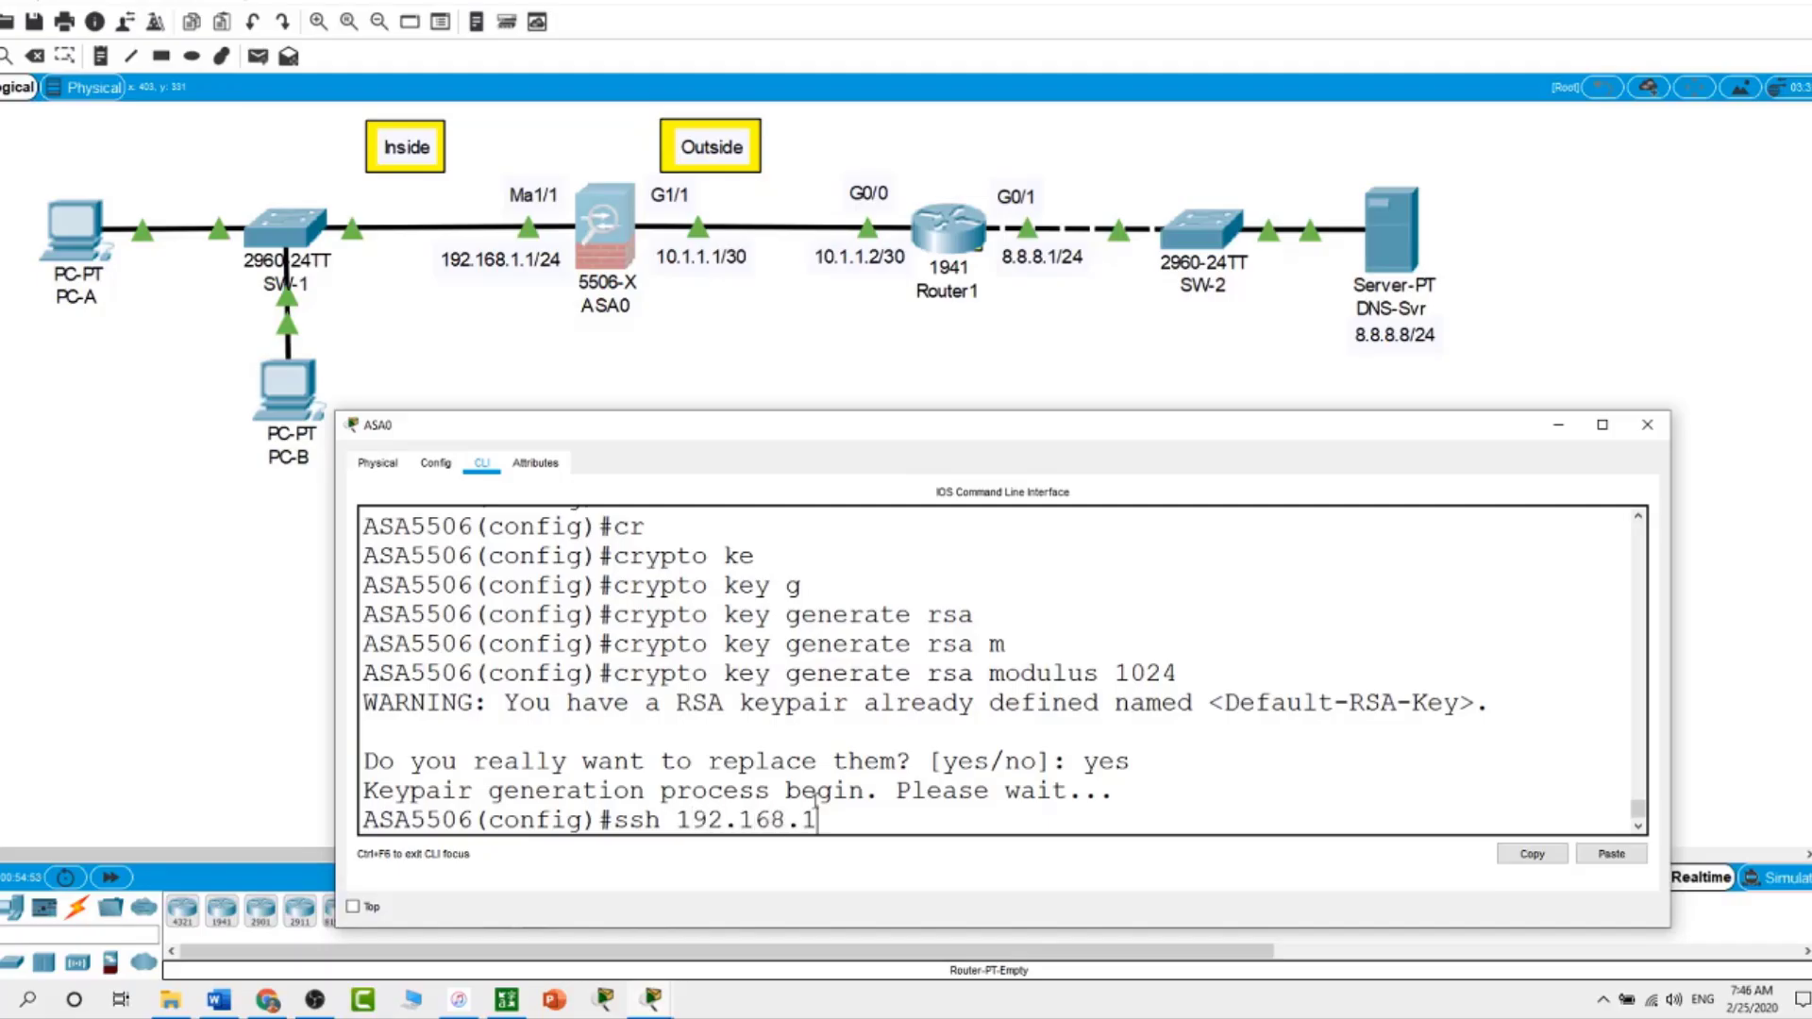
text(.0 255.255.255.0)
key(Return)
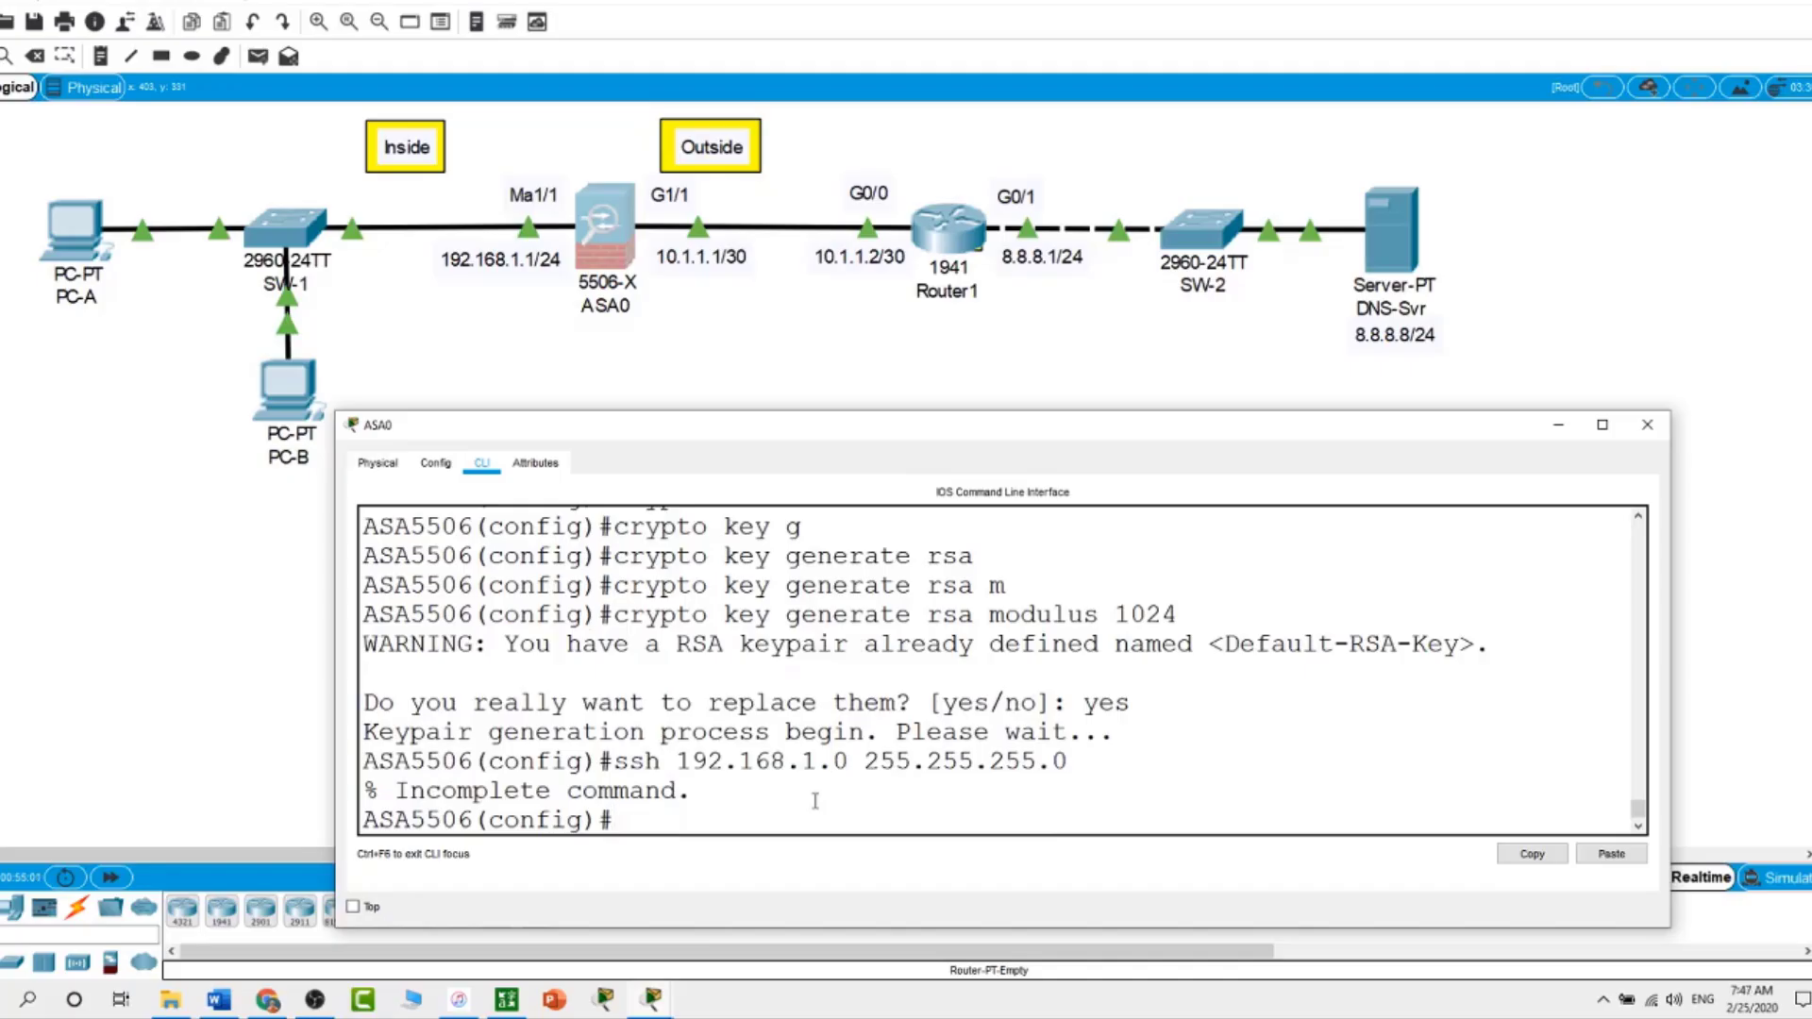
key(Up)
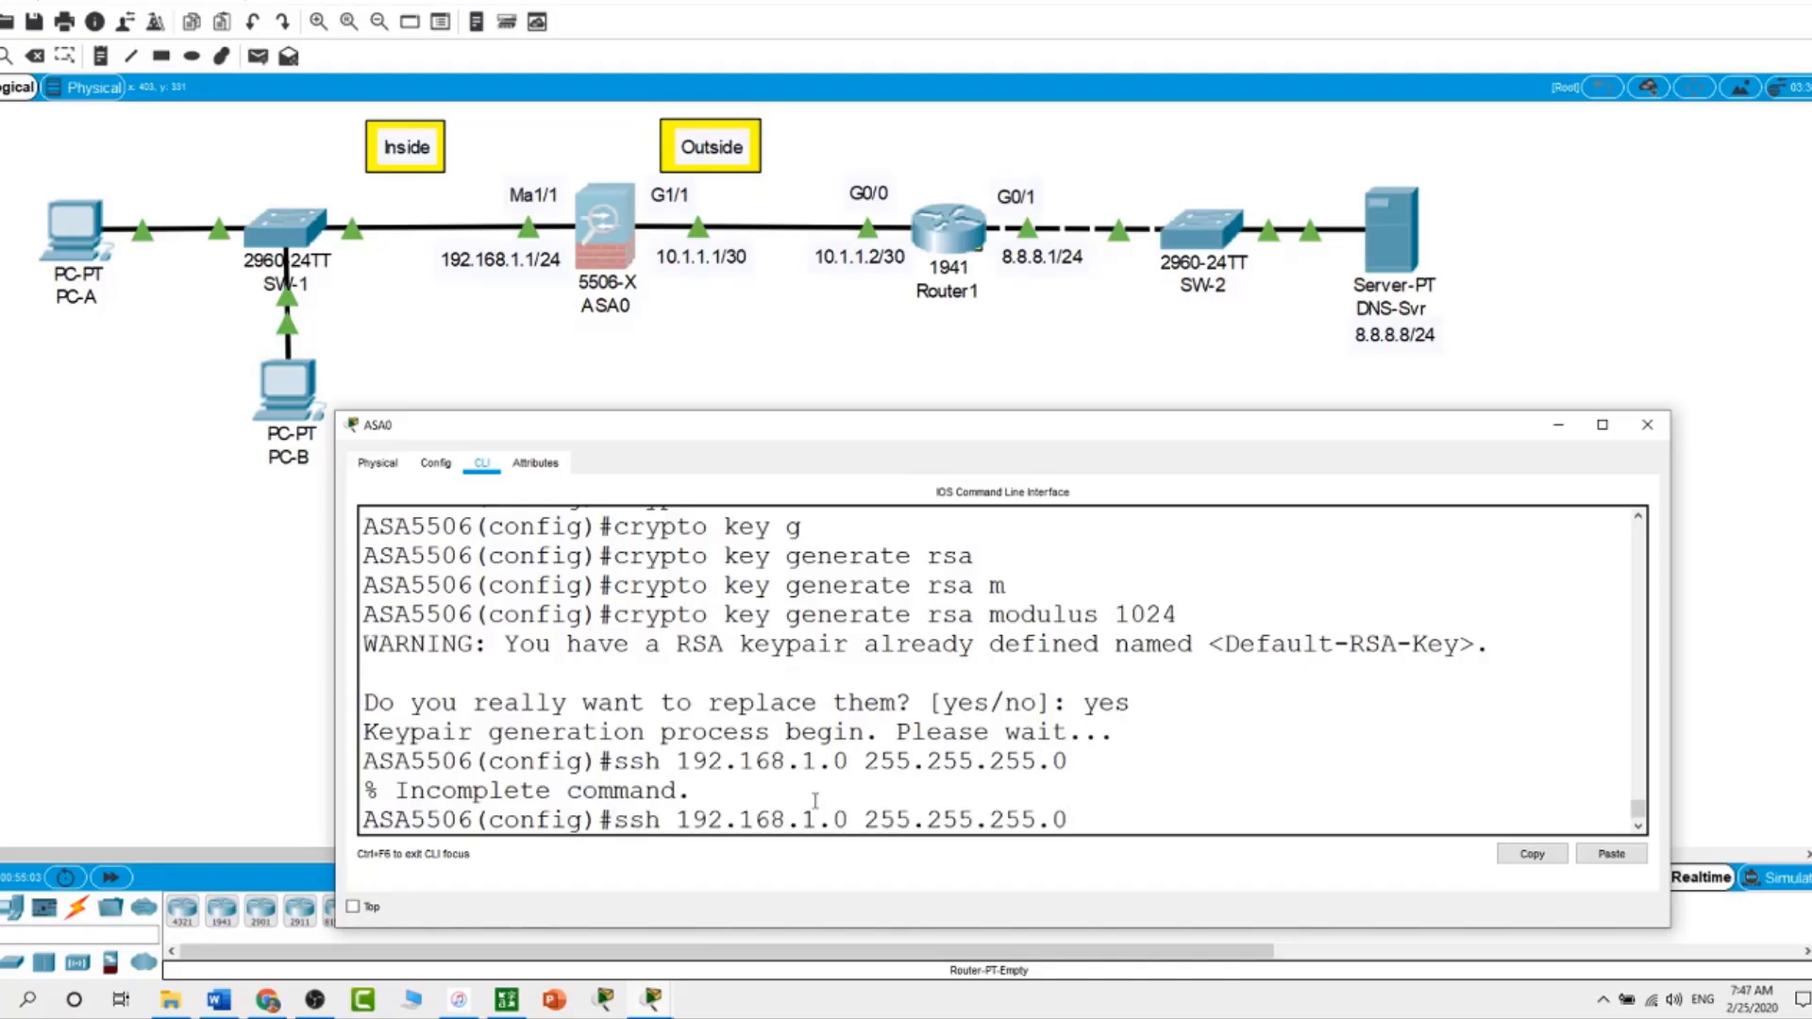
text(inside)
key(Return)
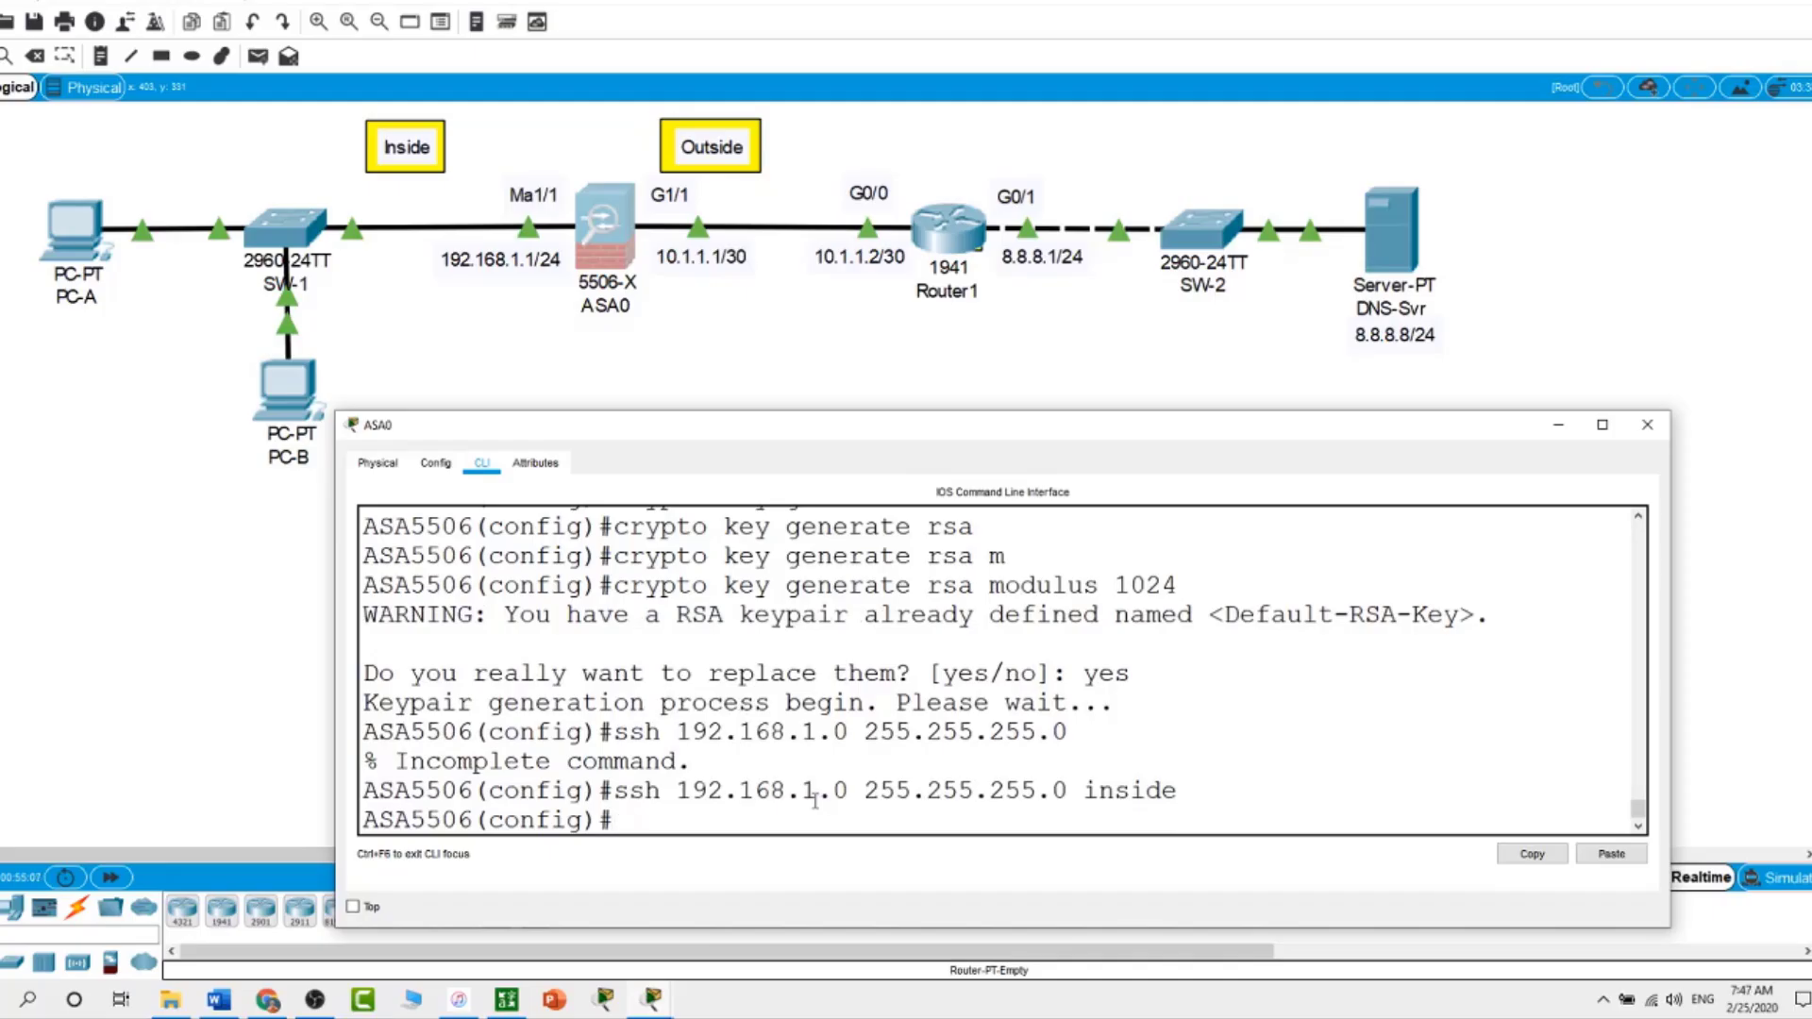
Set the SSH timeout to 10 minutes and list the running configuration
text(ssh tim)
key(Tab)
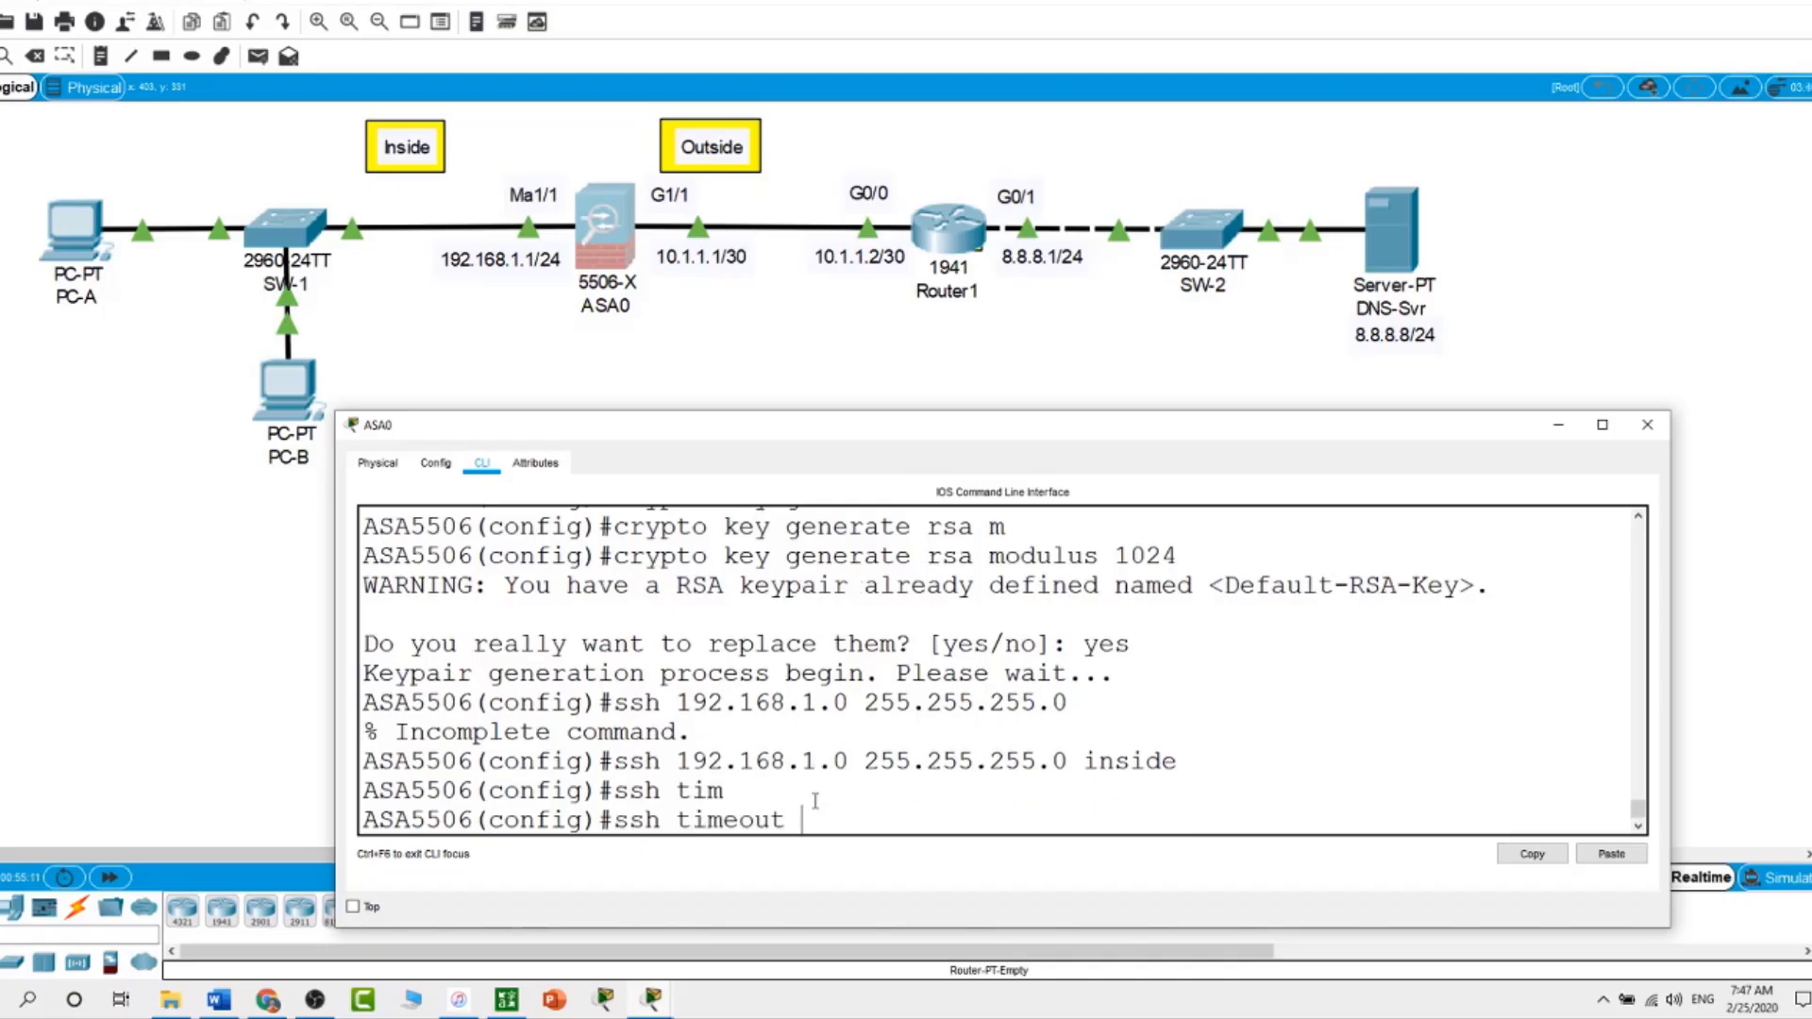
text(10)
key(Return)
key(Return)
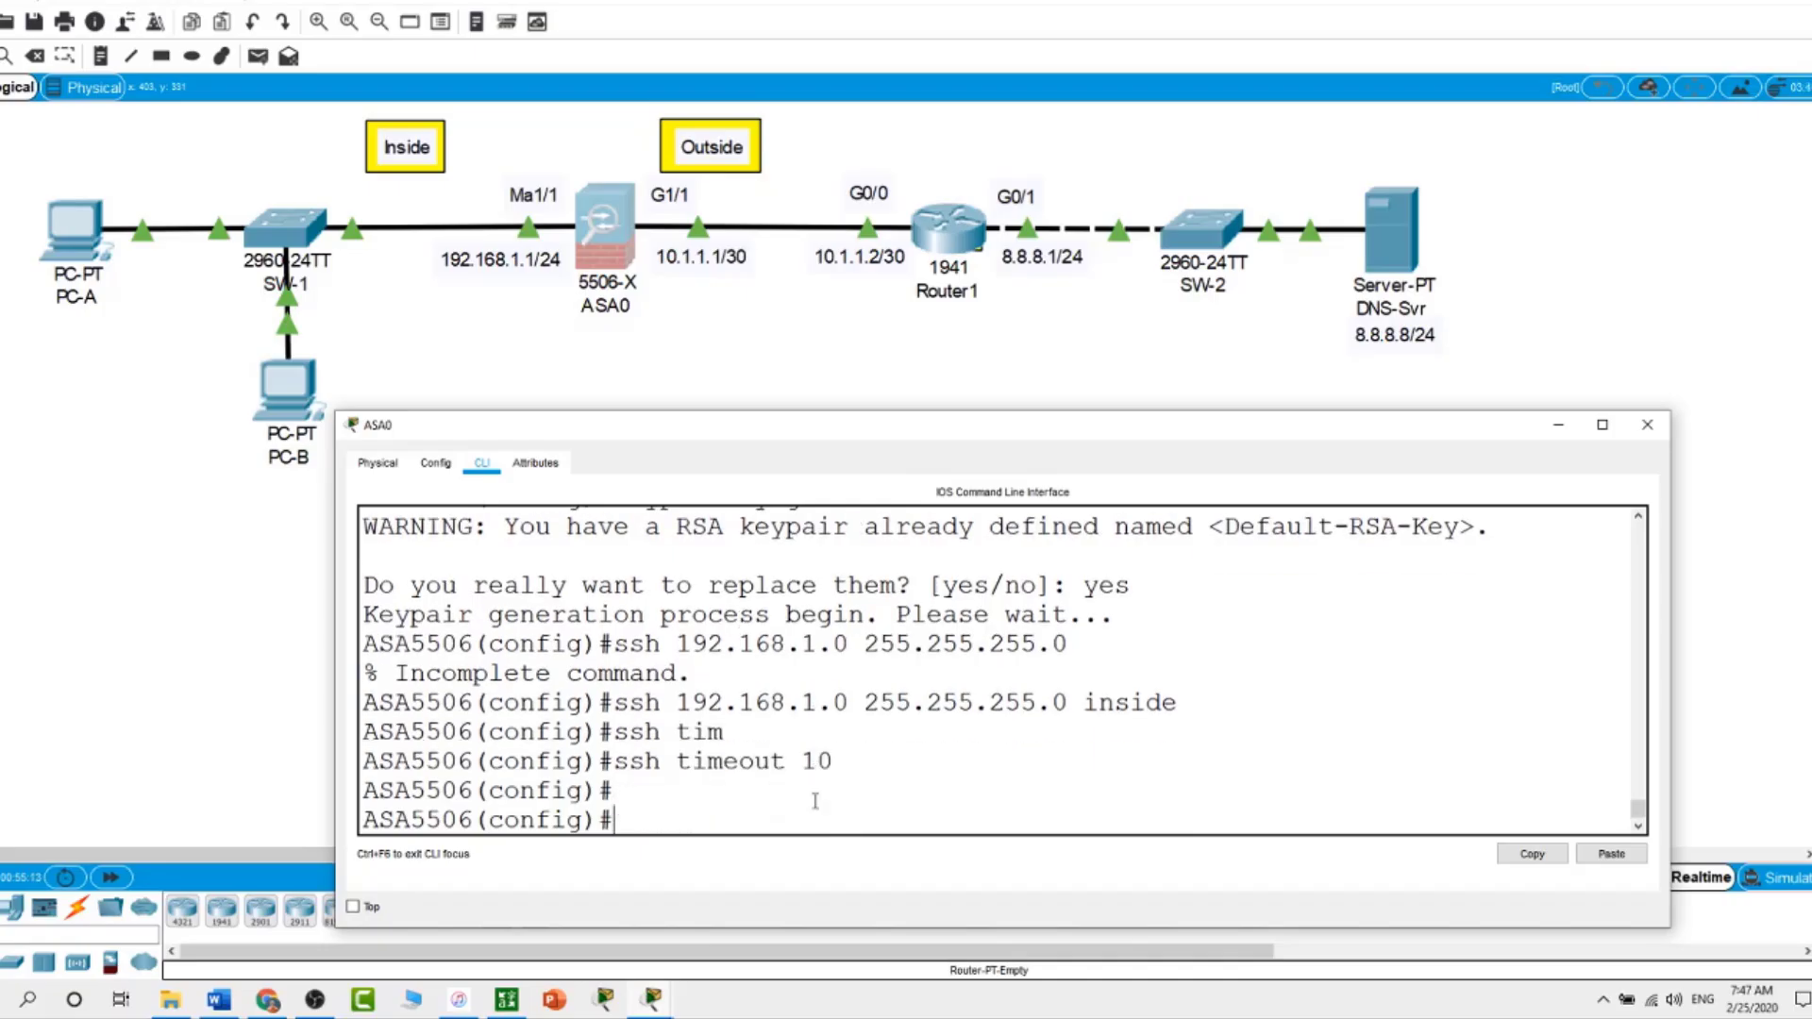
text(show run)
key(Return)
key(space)
key(space)
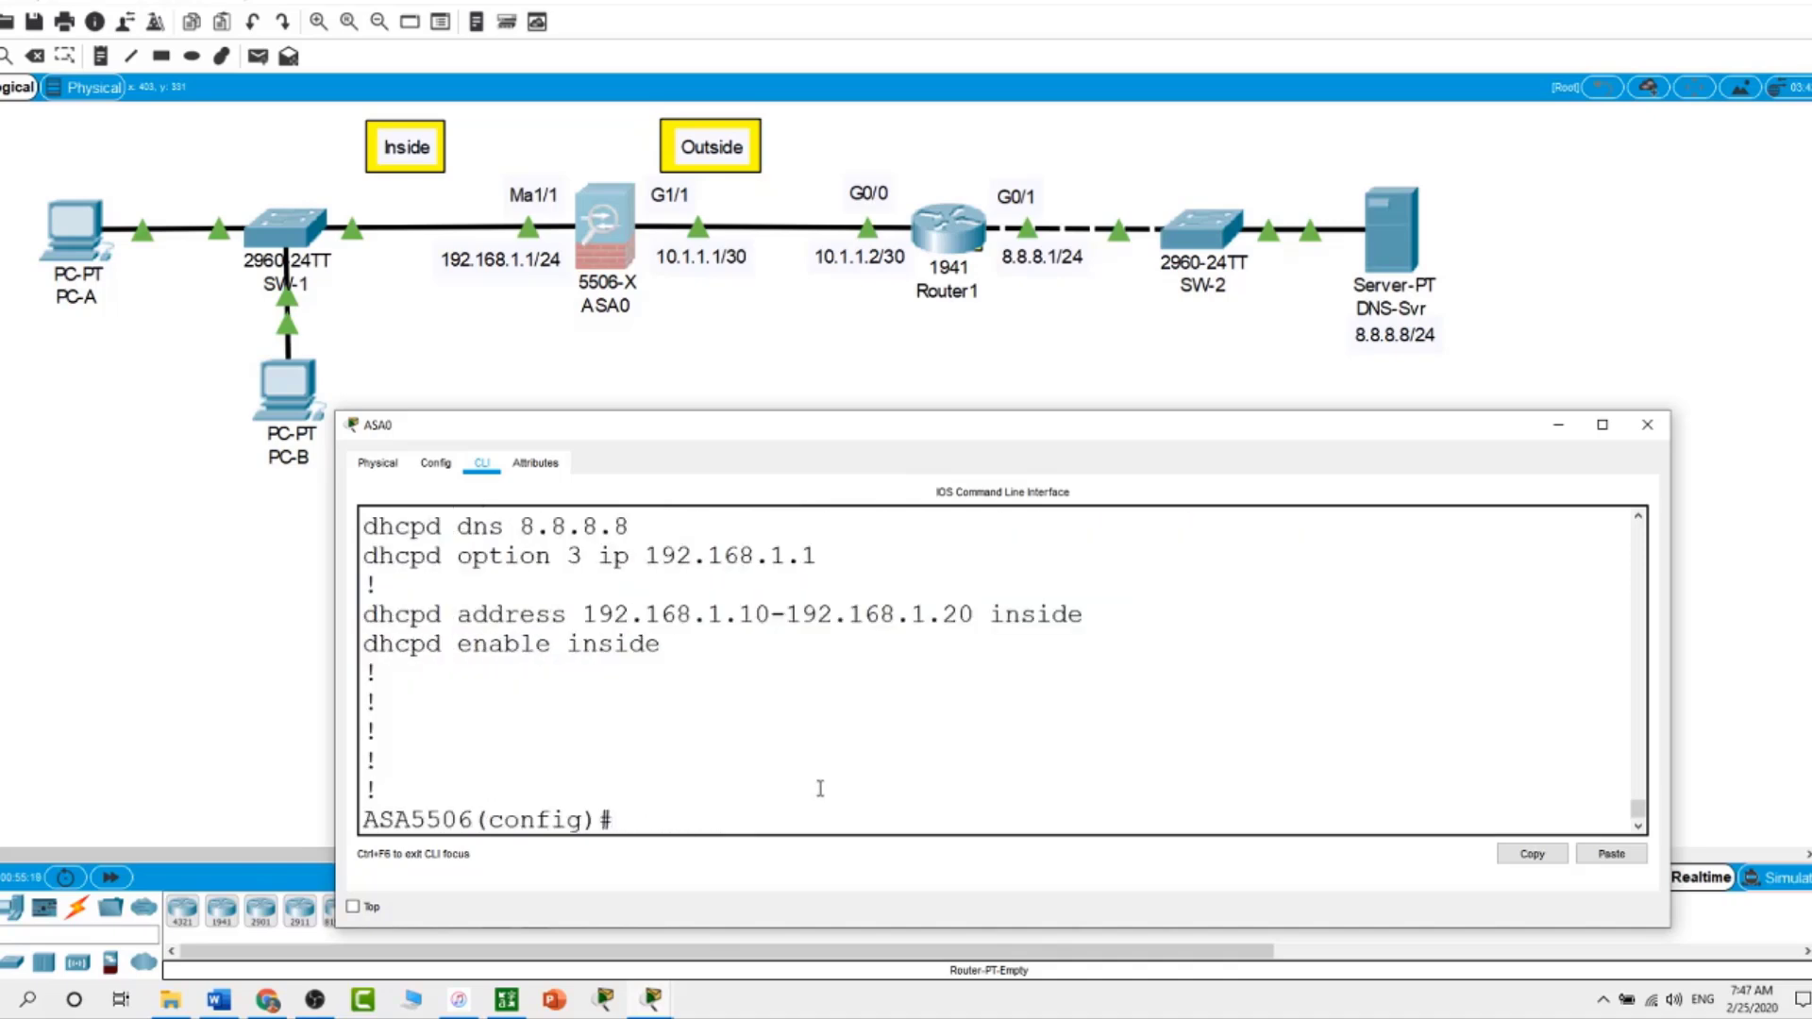
Highlight the two ssh lines in the running configuration, then put ASA0's window away
scroll(817, 792, up, 1)
scroll(820, 788, up, 1)
scroll(820, 788, up, 1)
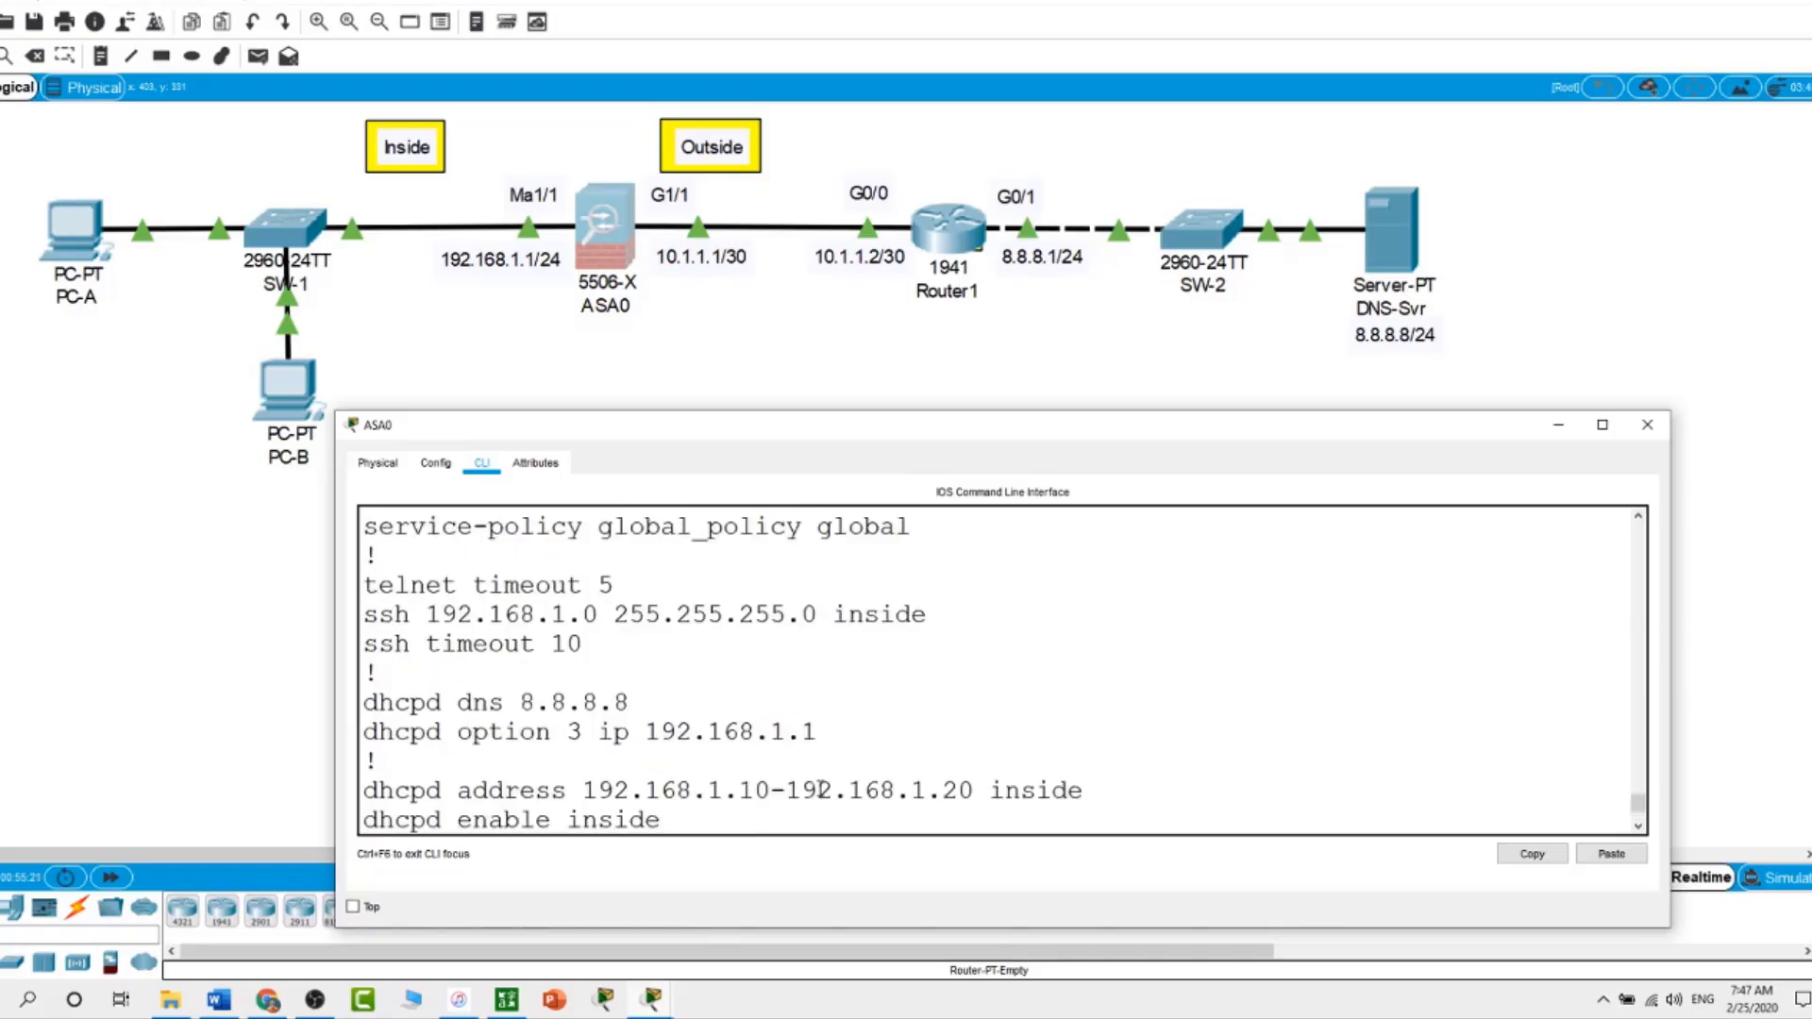
scroll(820, 788, up, 1)
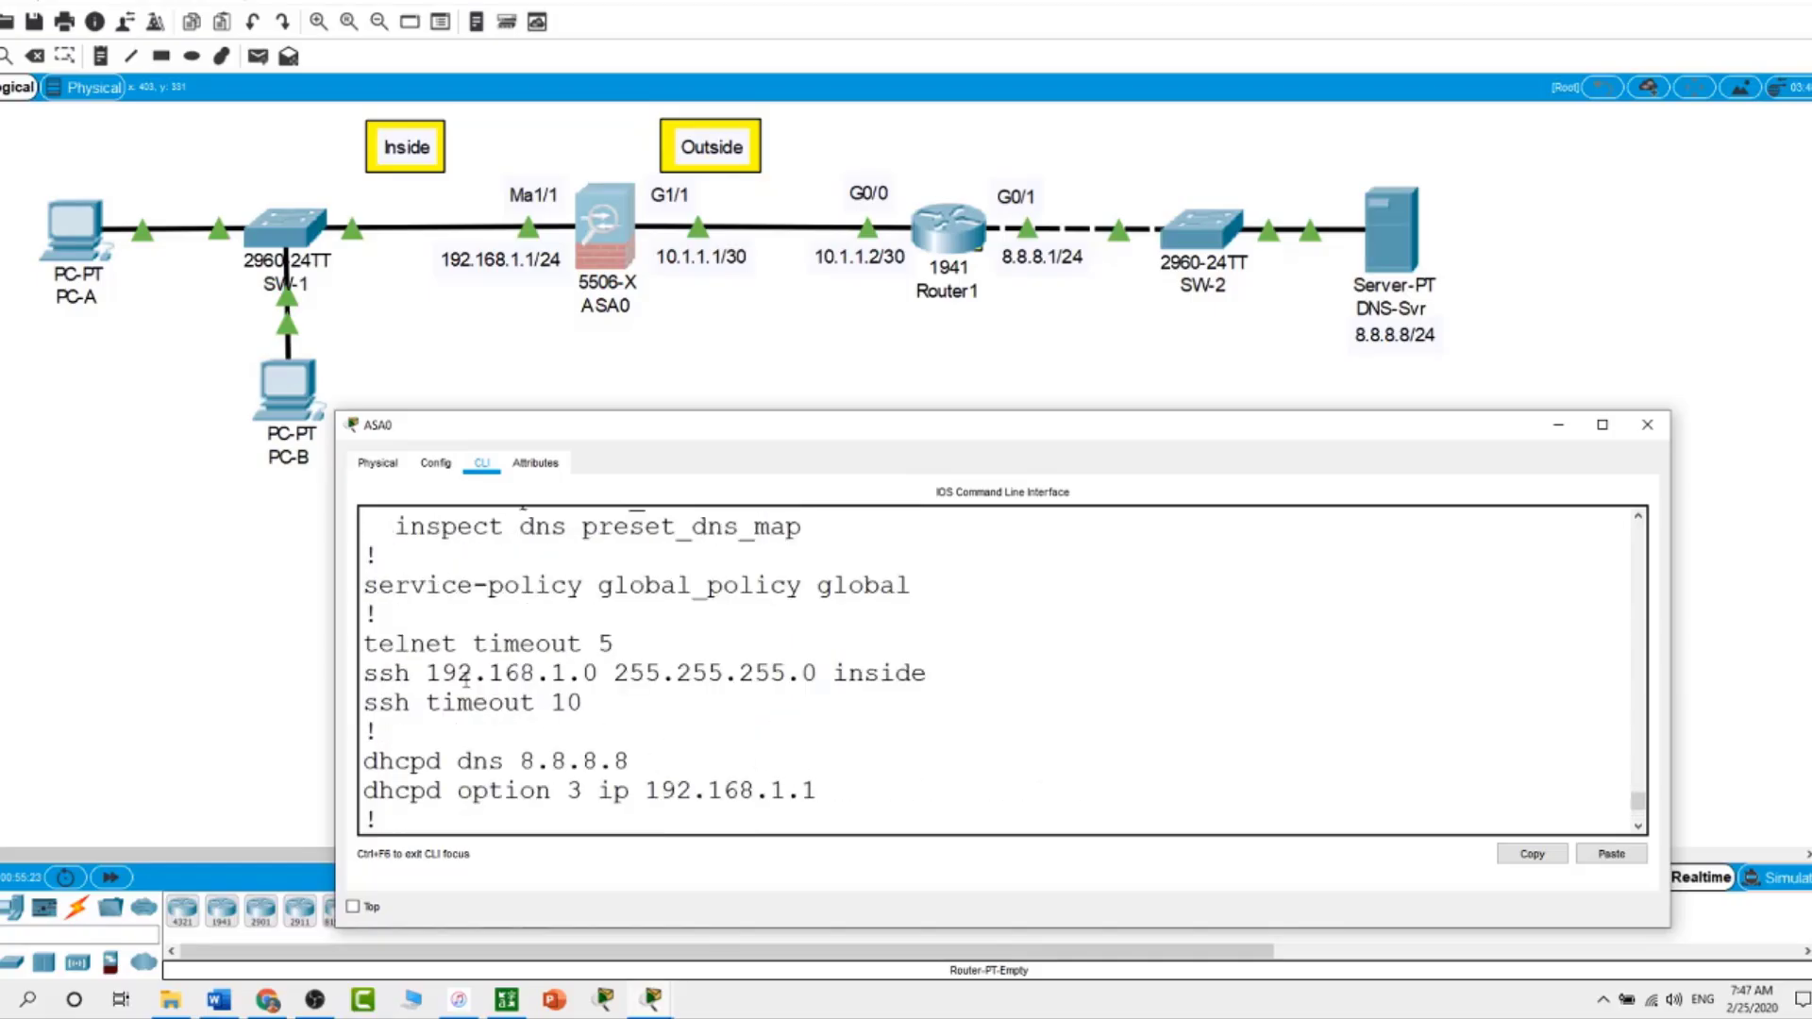
drag(365, 673, 585, 703)
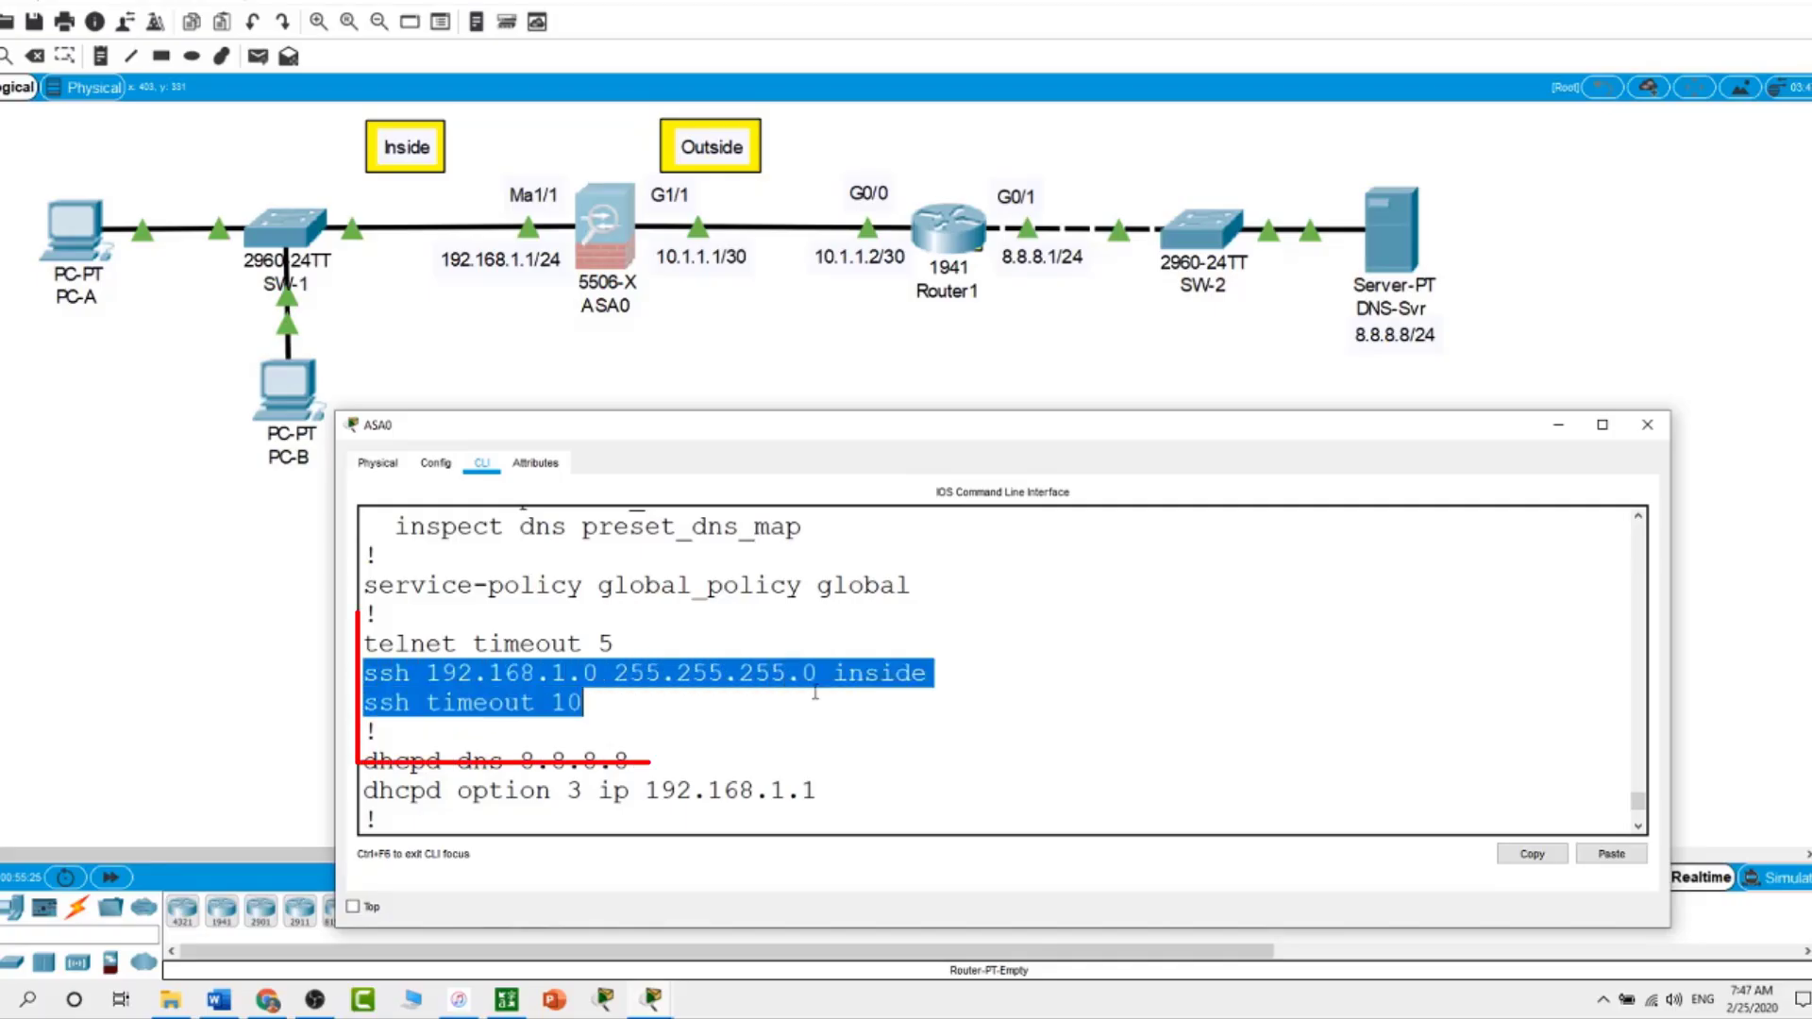
click(262, 688)
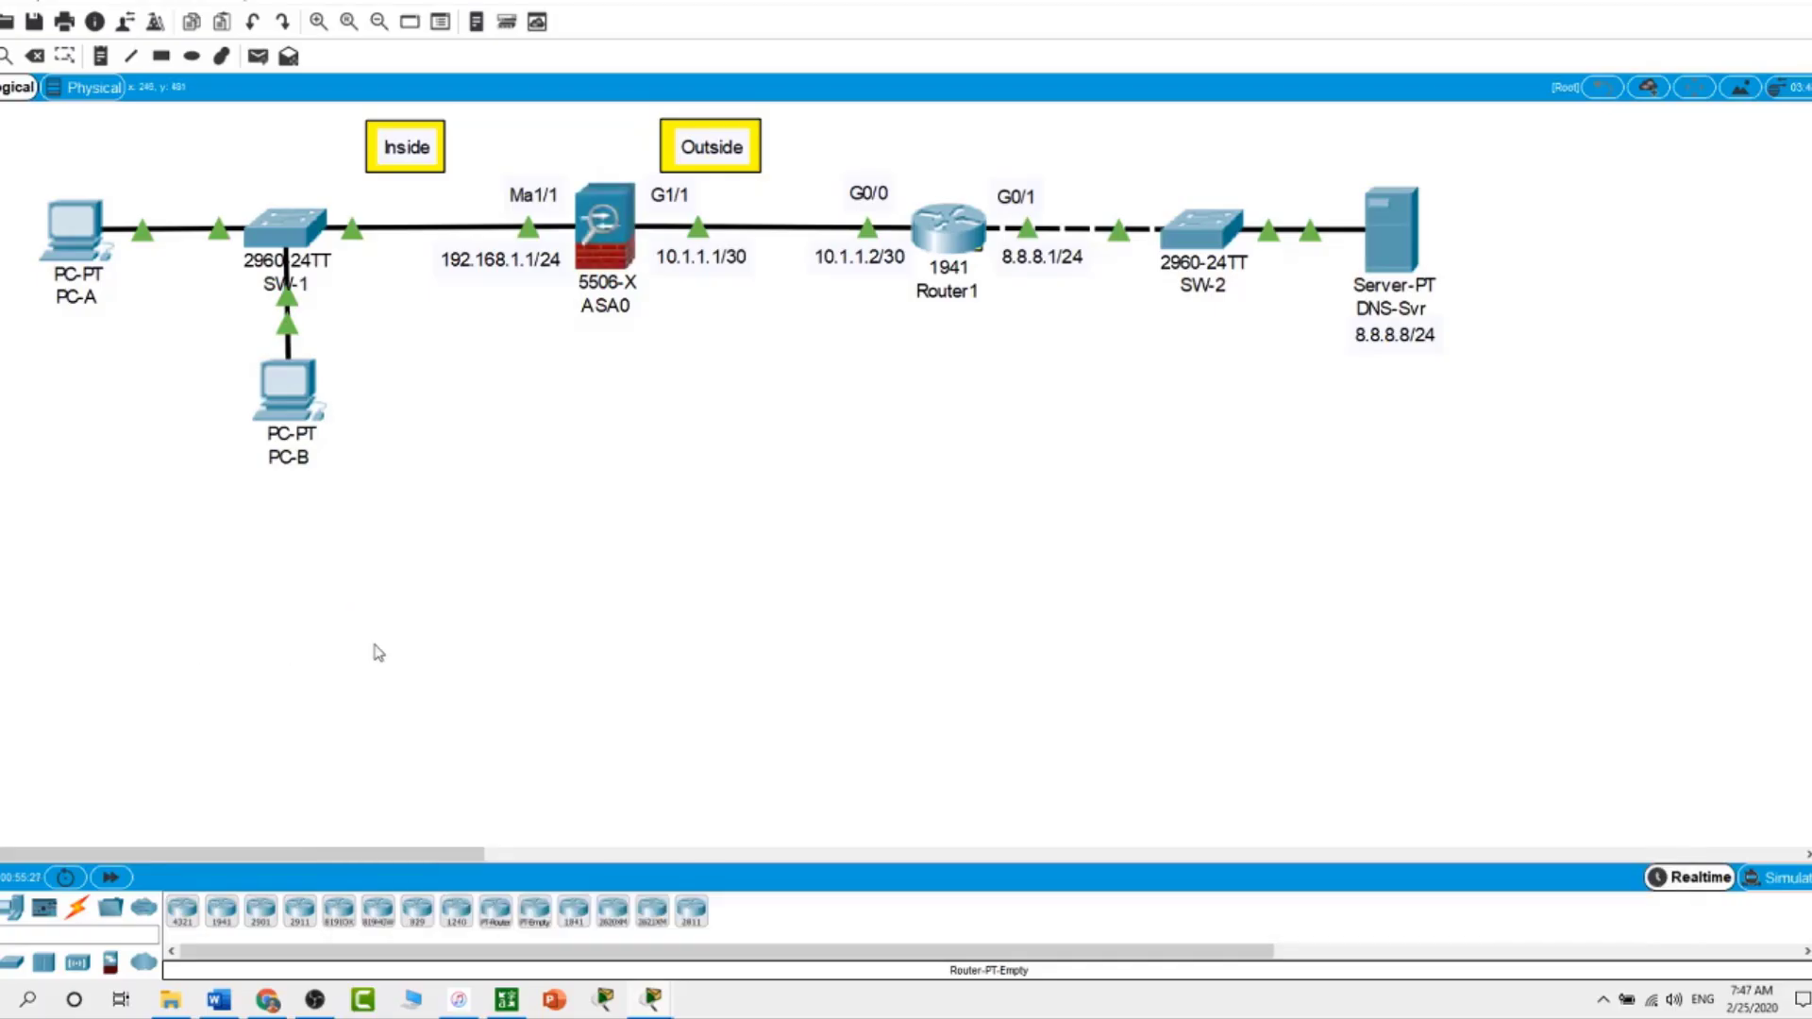
From PC-A's Command Prompt, SSH to 192.168.1.1 with the admin username, then hide PC-A's window
click(71, 250)
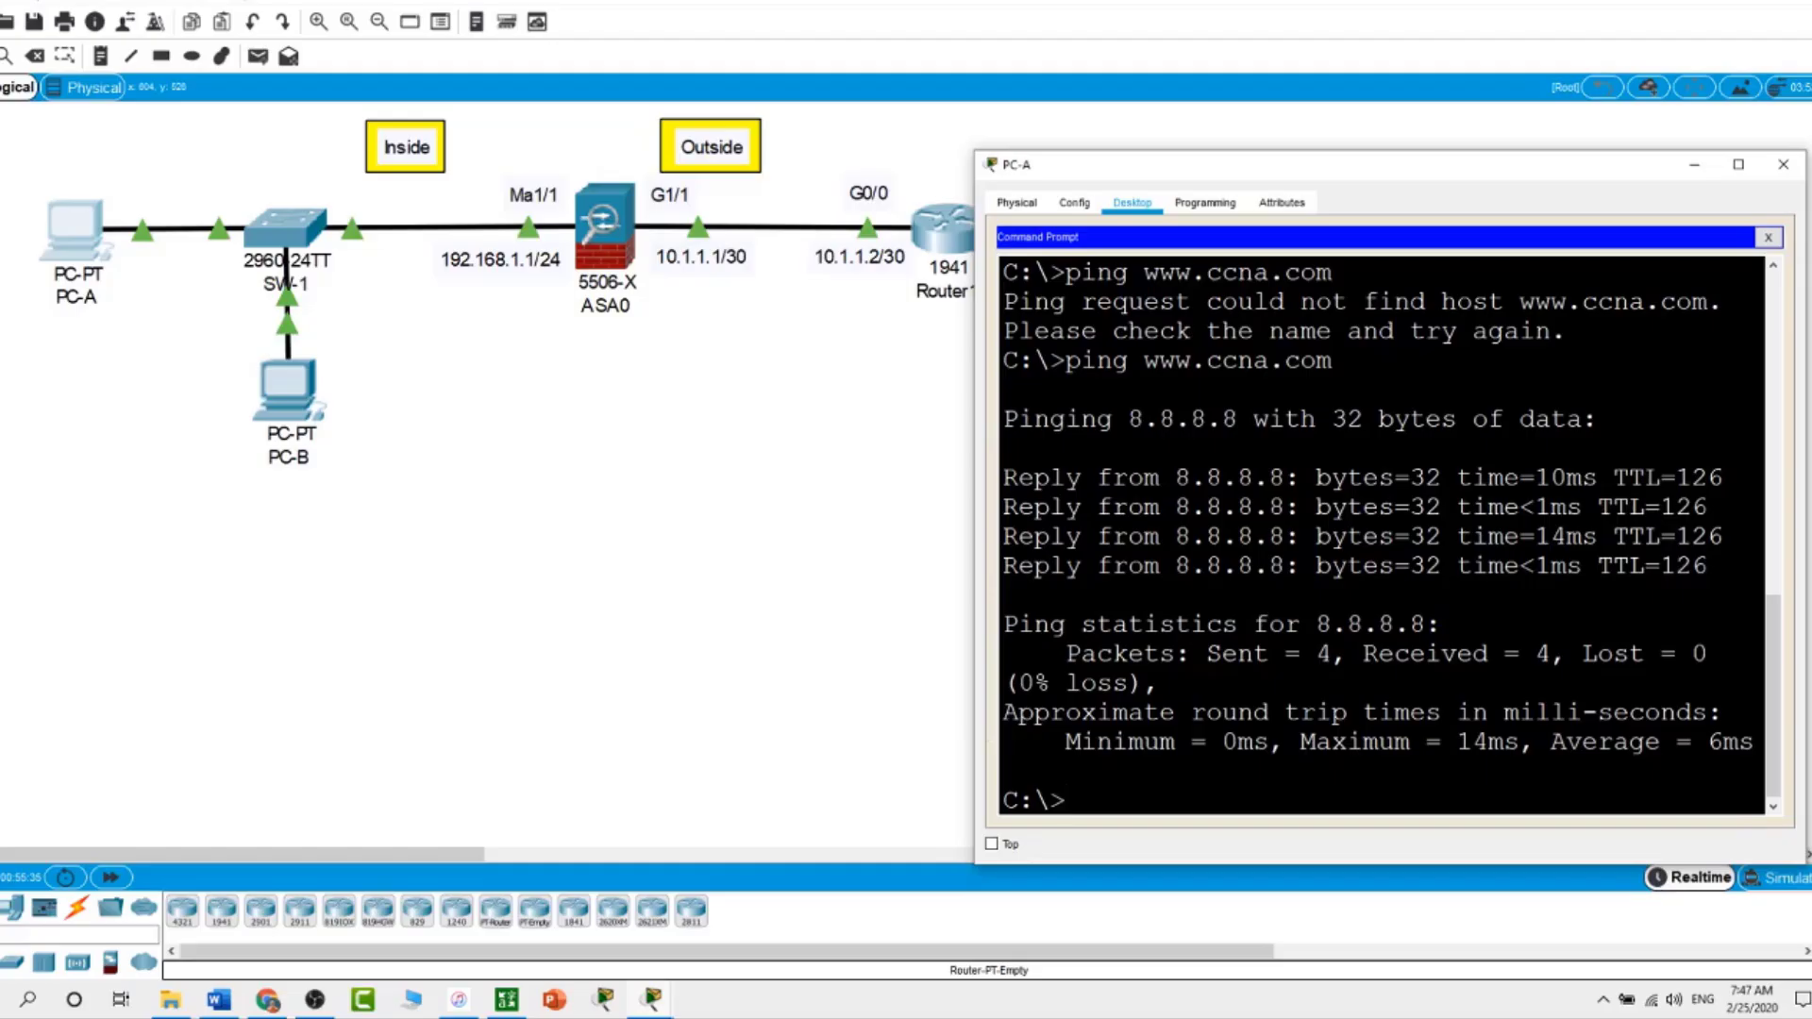
text(ssh -l Admin1)
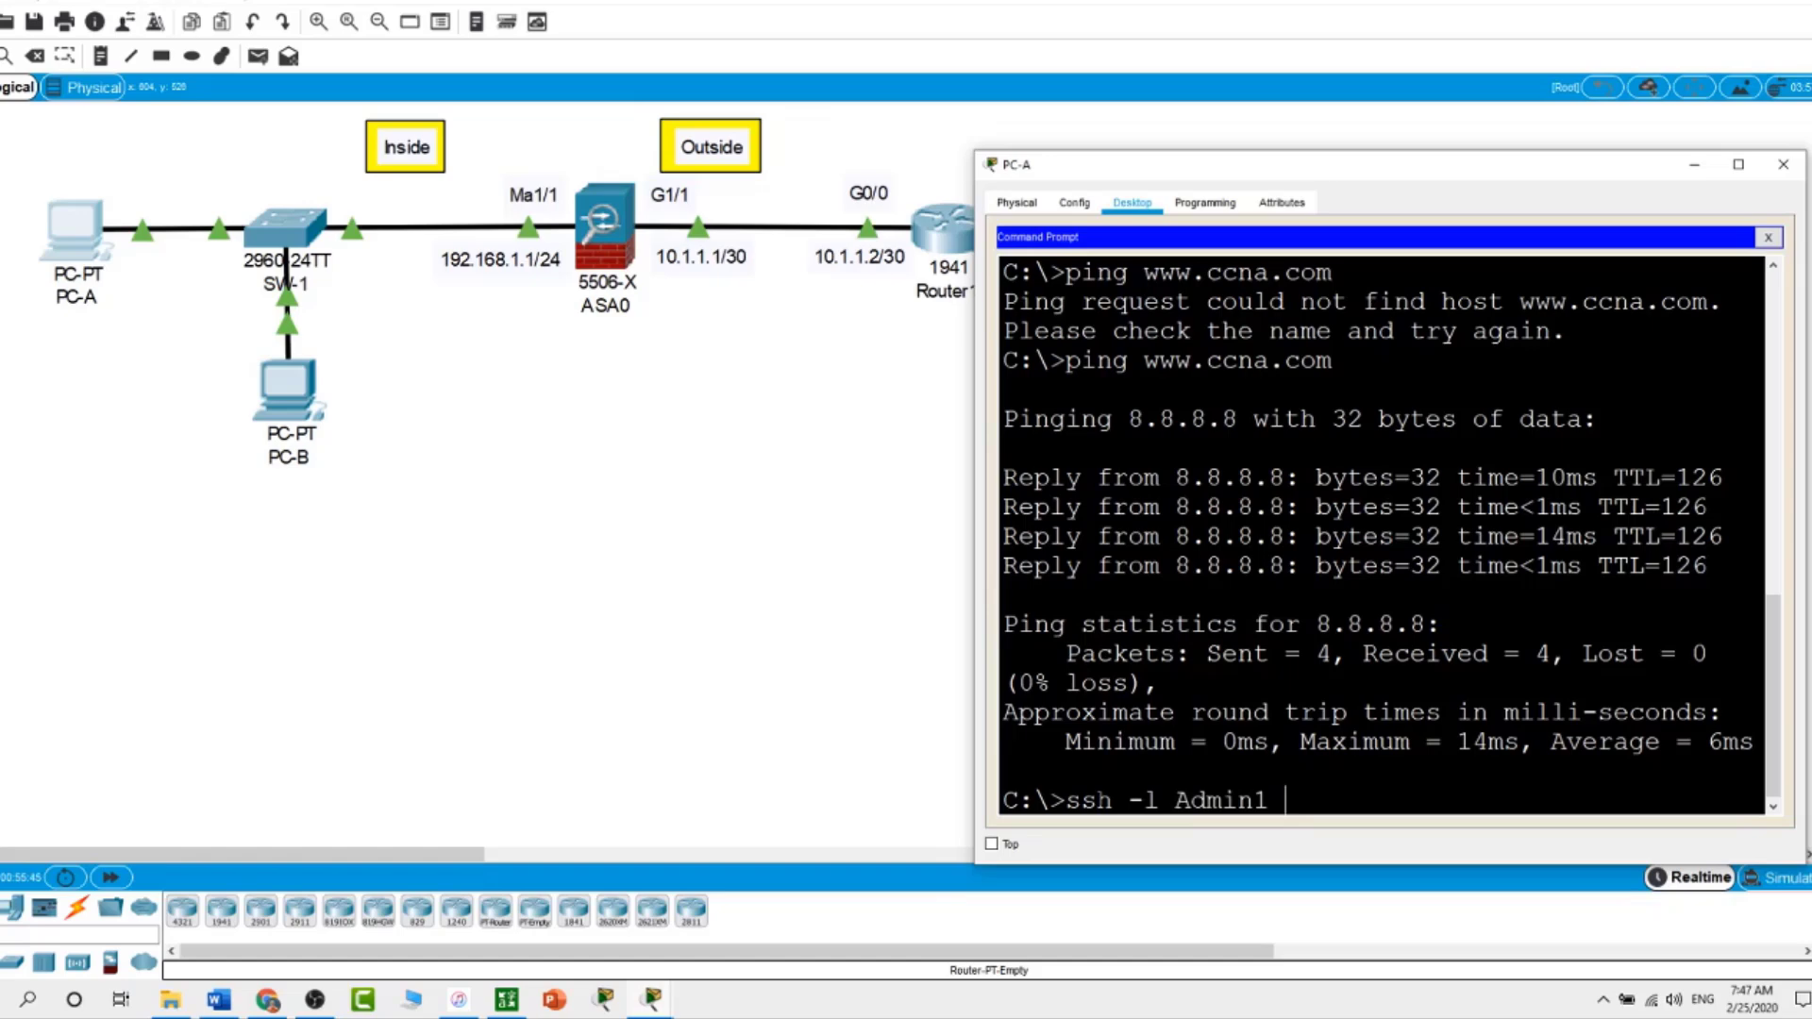
text( 192.168.1.1)
key(Return)
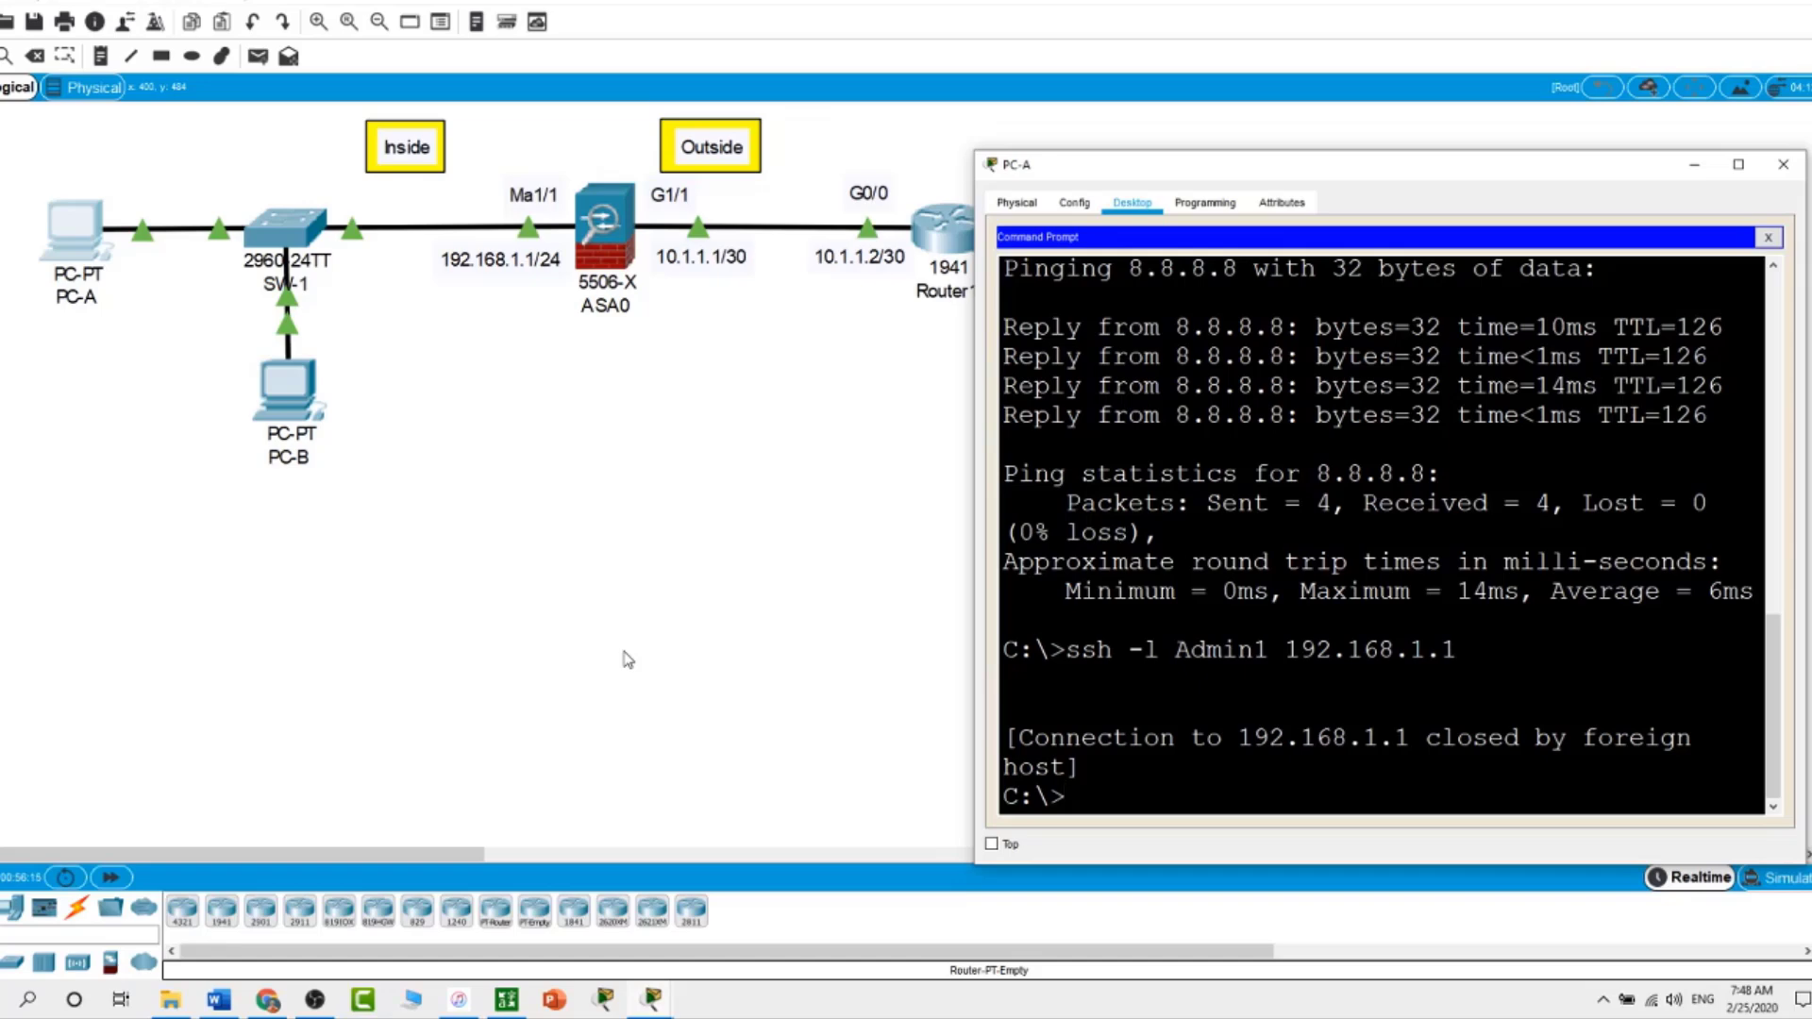
click(624, 652)
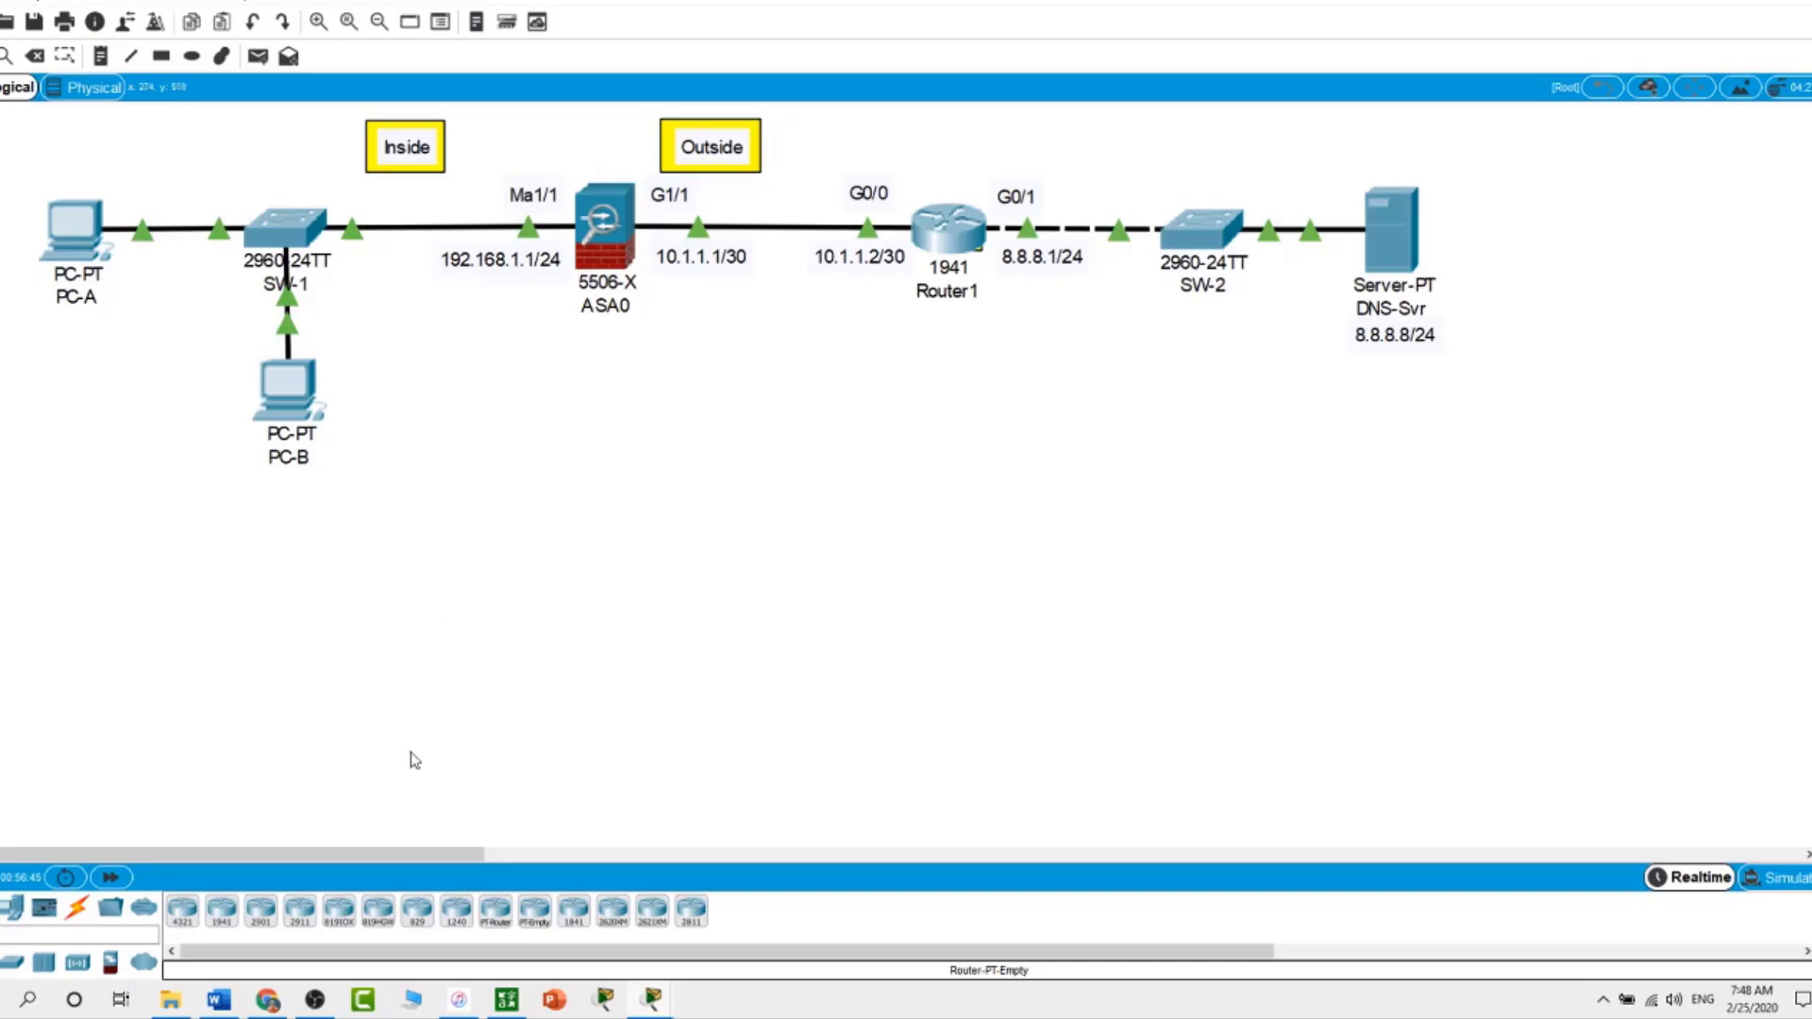
click(319, 1001)
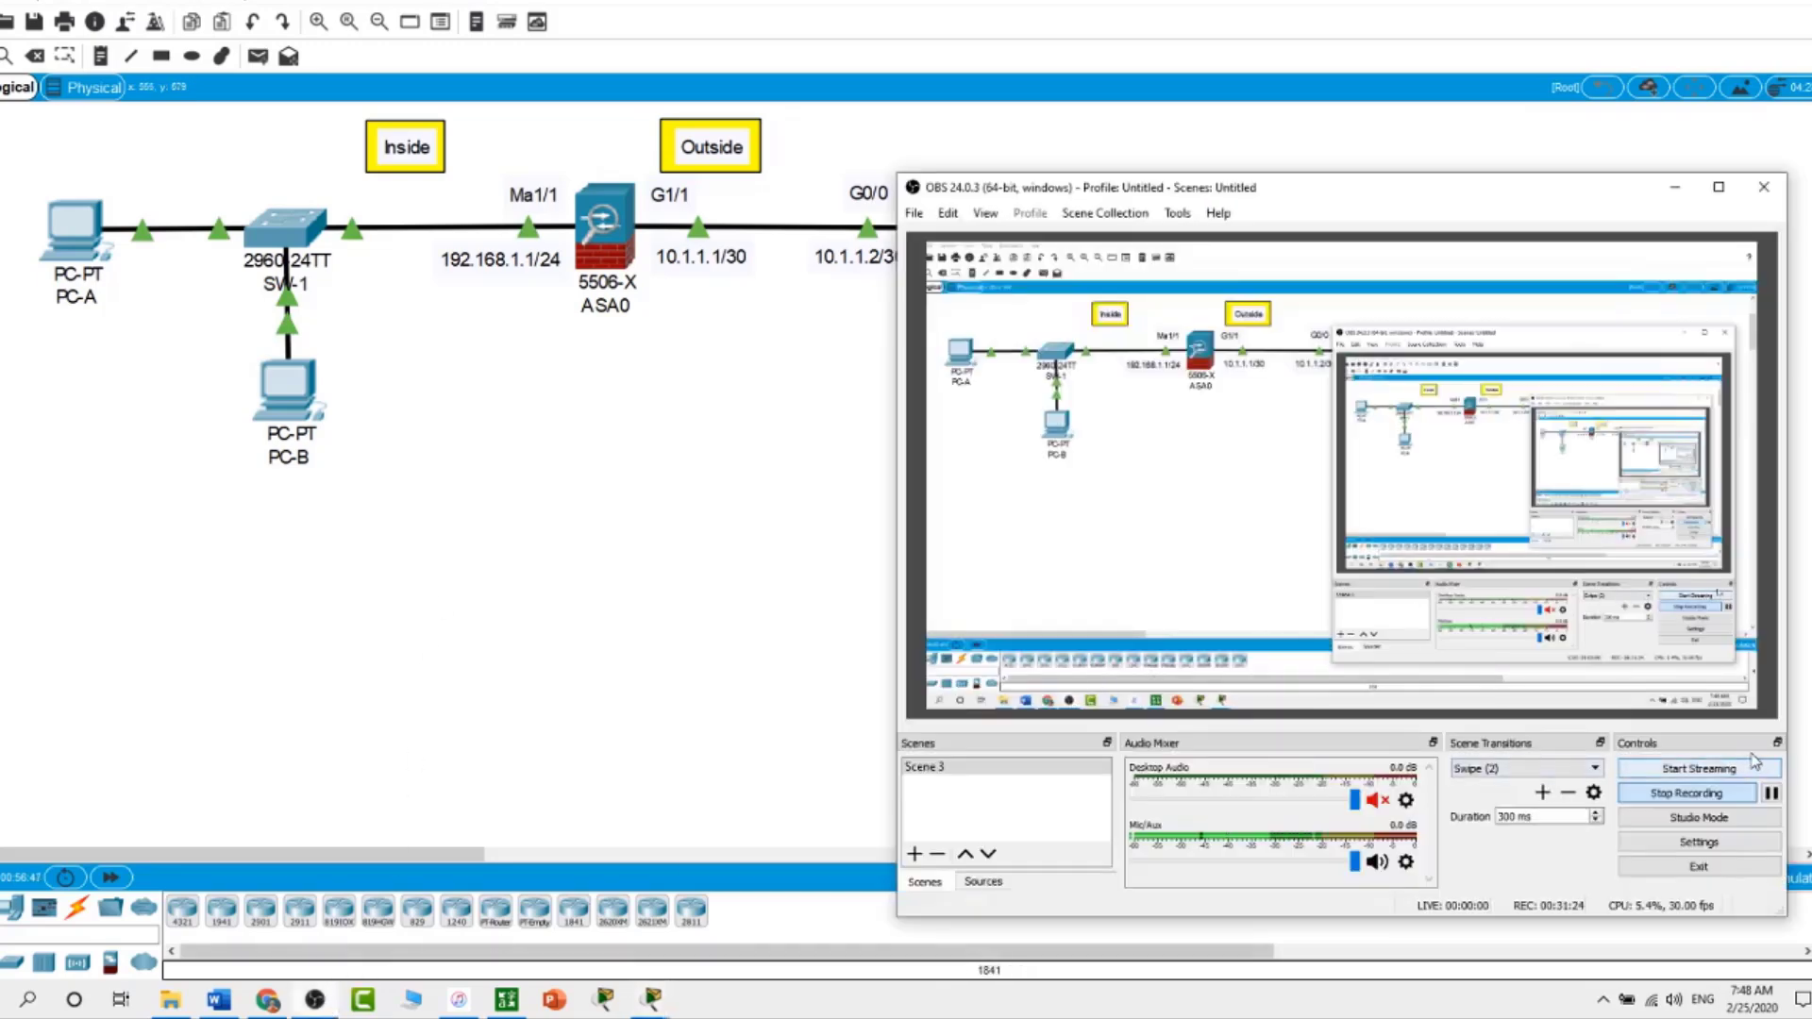